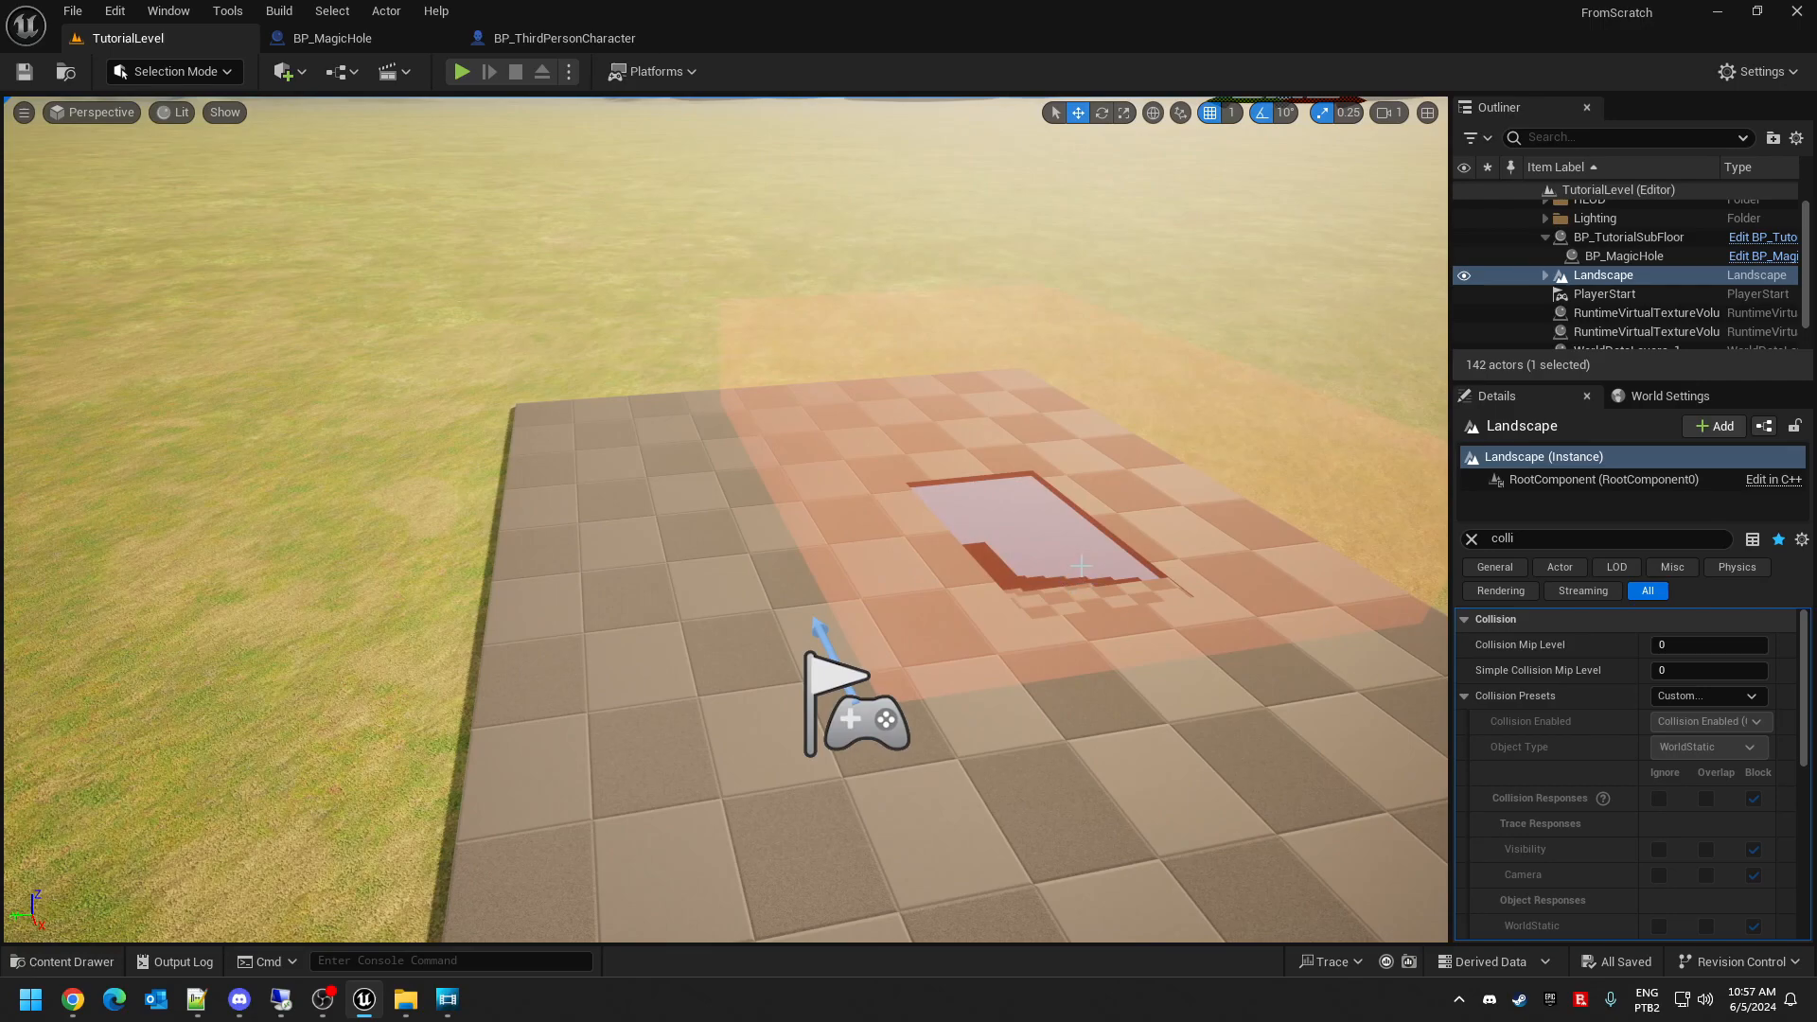
- Play-test the level by running and jumping the character around the hole in the checkered floor, and end the session
right_click_drag(503, 187, 655, 163)
left_click(462, 72)
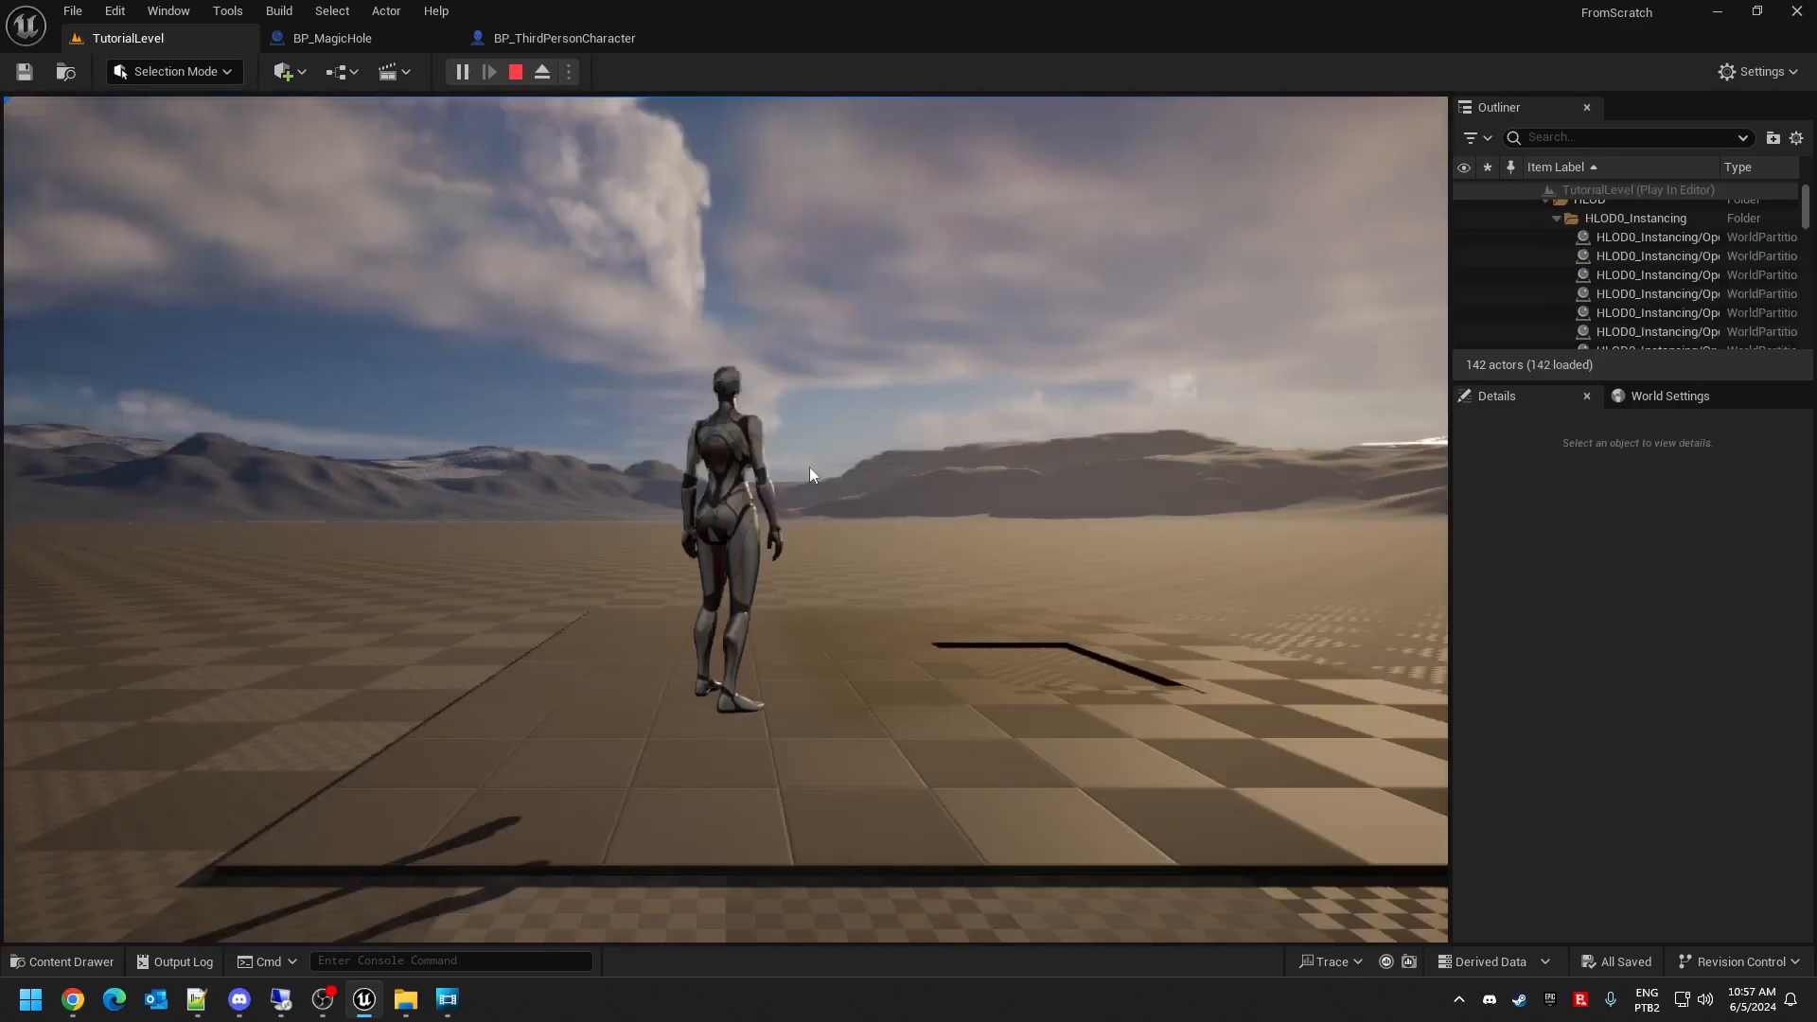
key("w")
key("space")
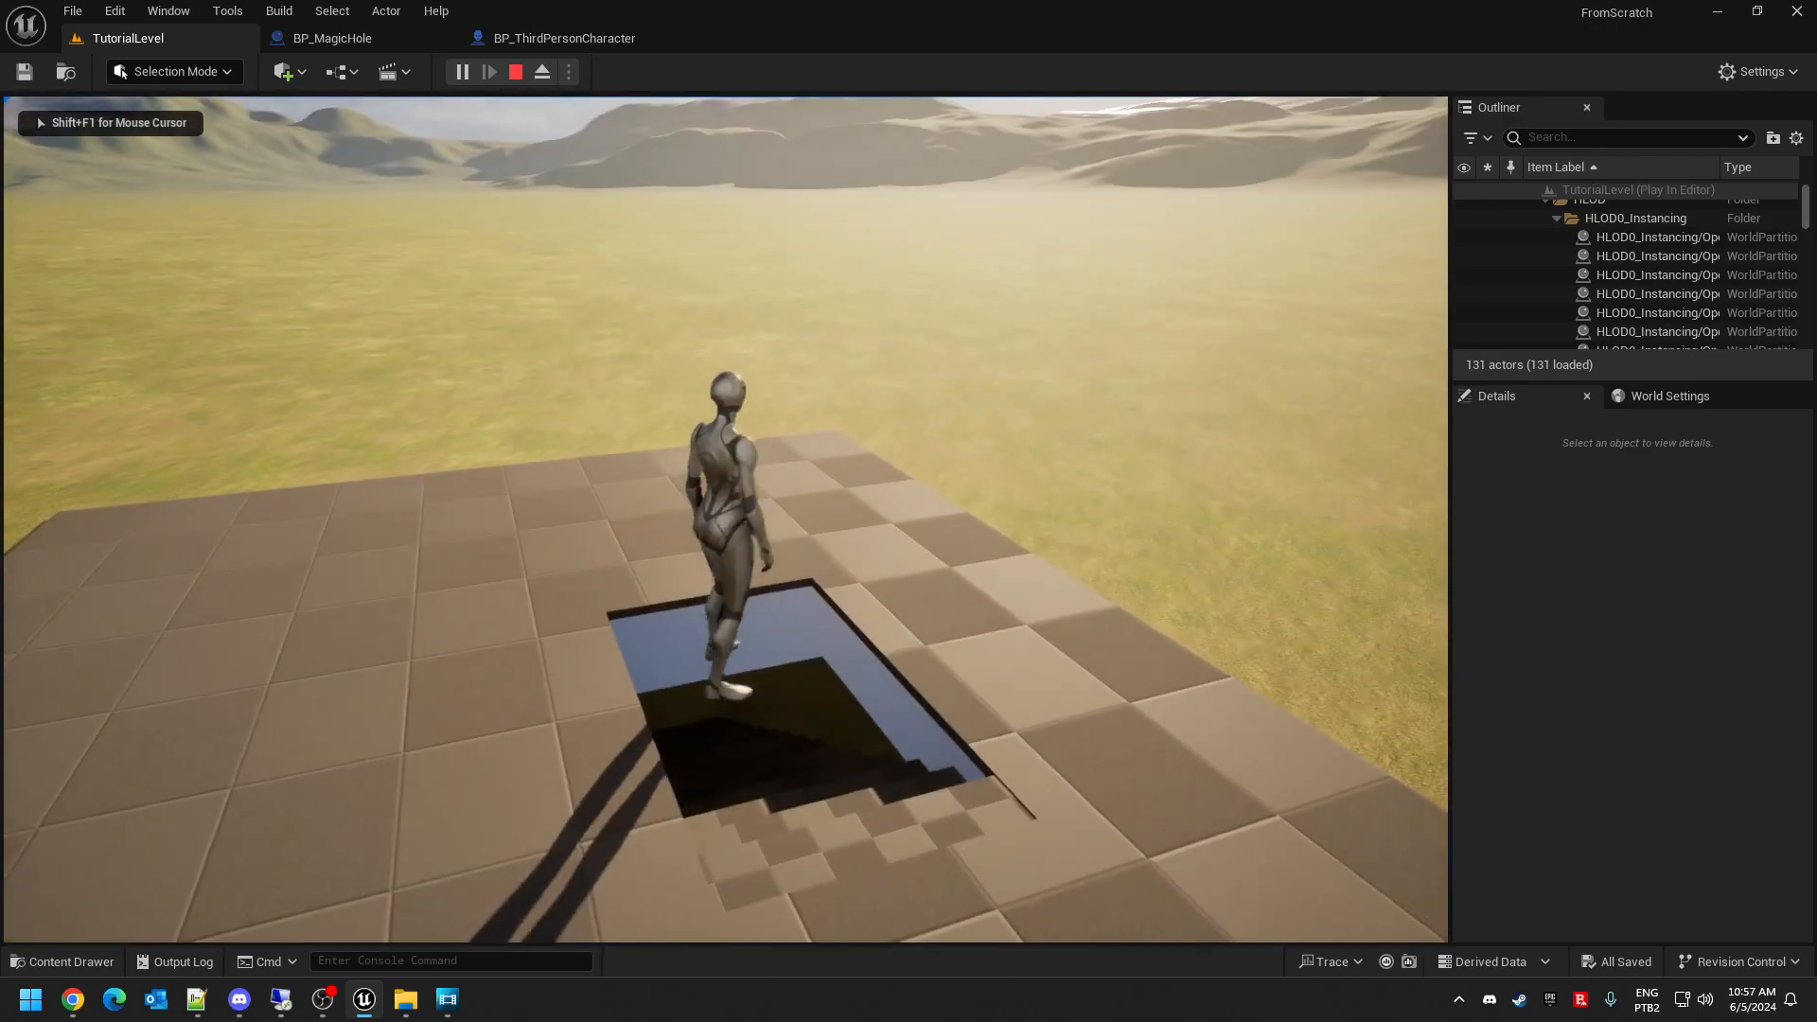
key("a")
key("s")
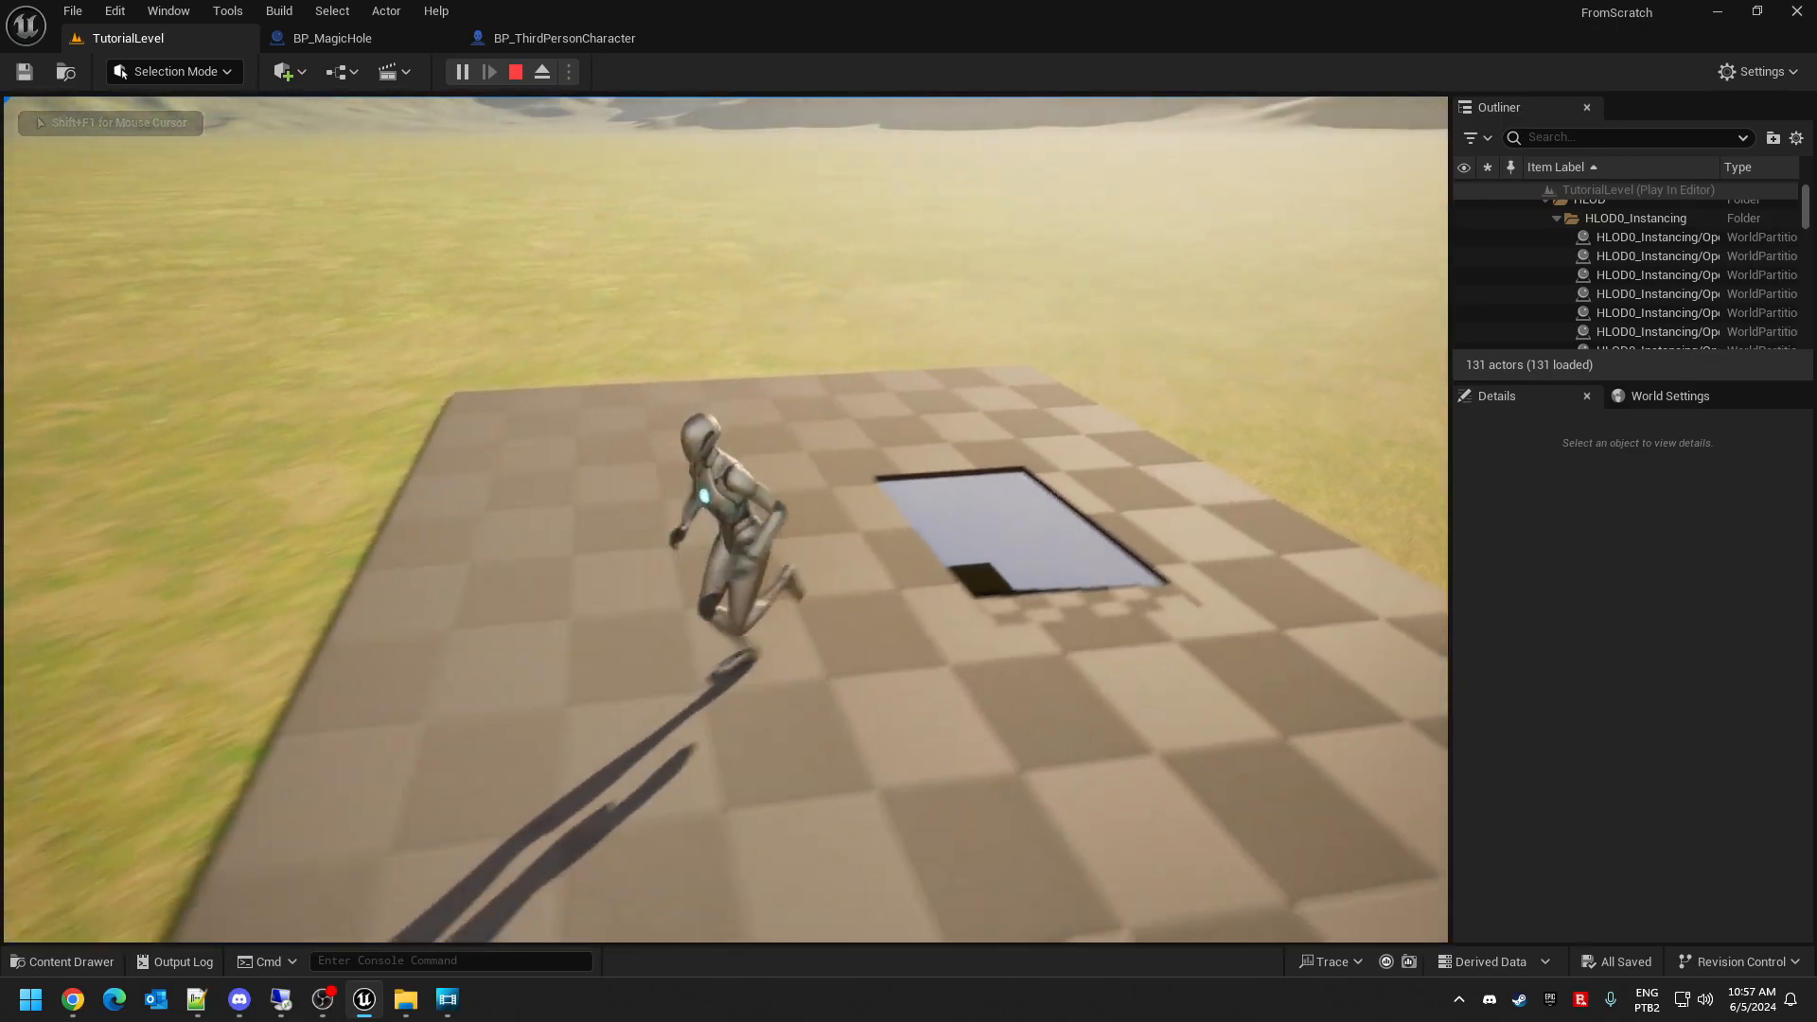
key("Escape")
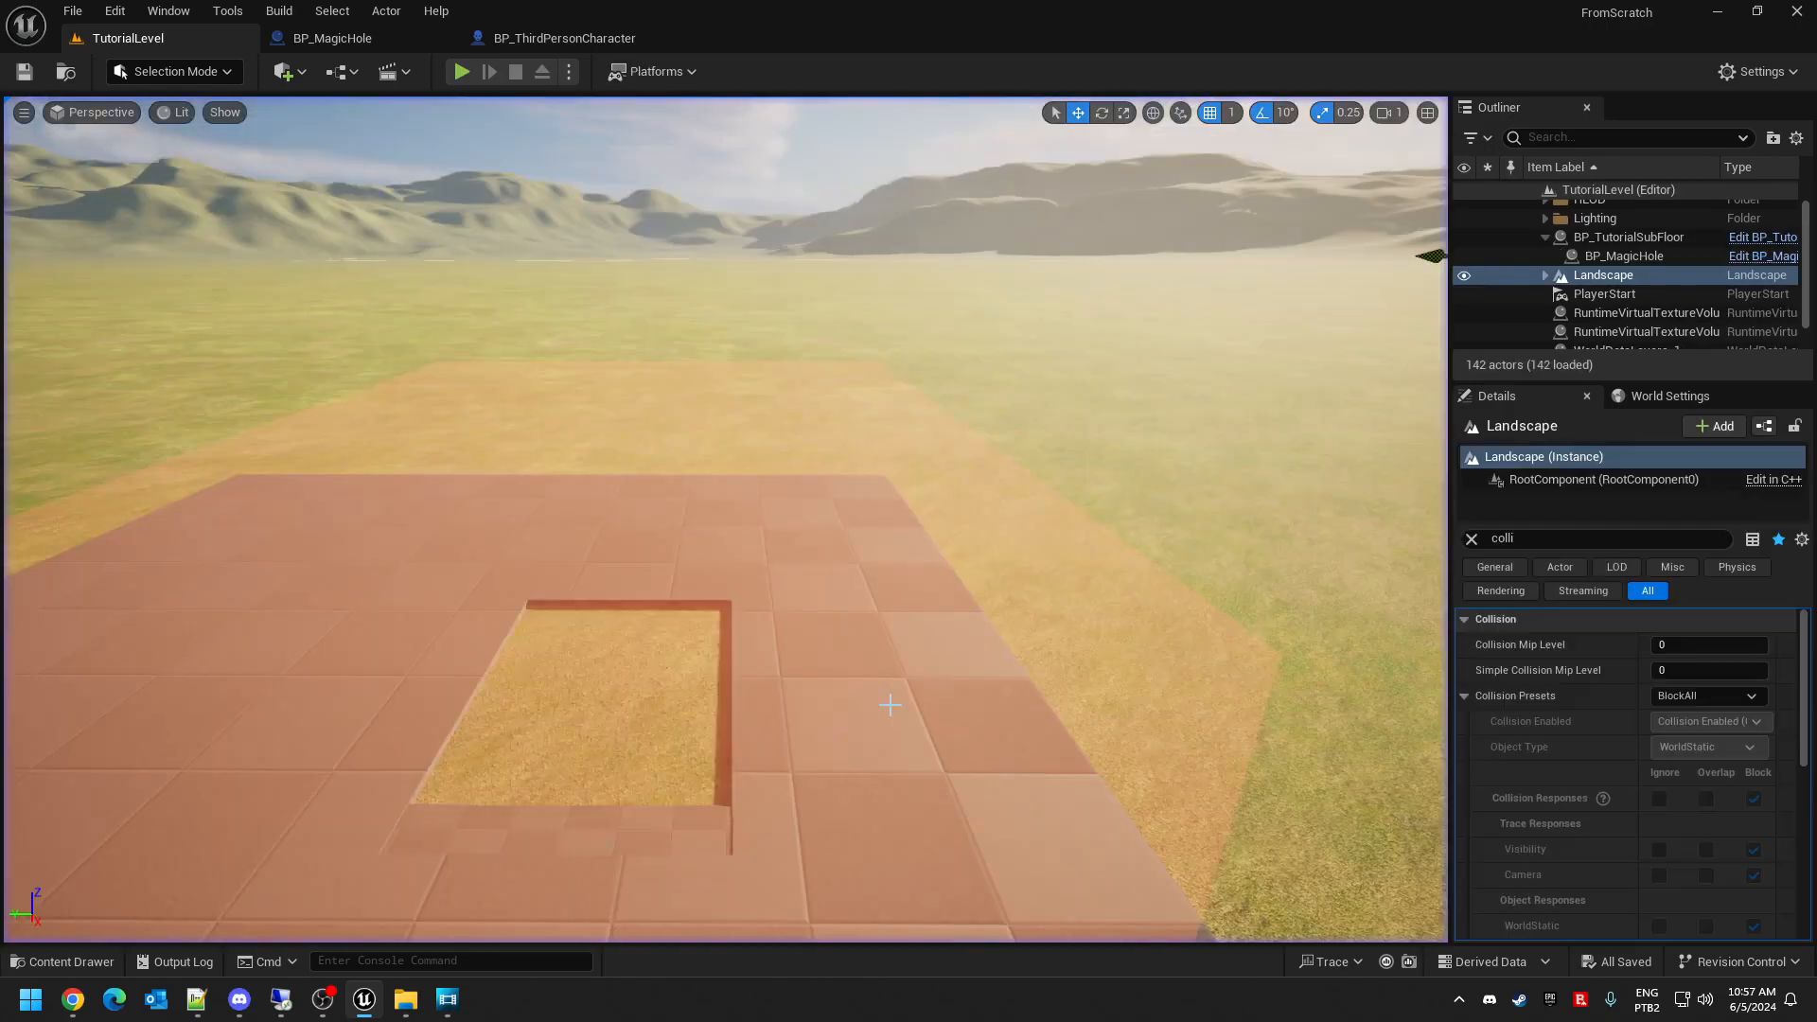
- Set the Landscape's collision preset to Custom and its object type to Vehicle
key("s")
key("a")
right_click_drag(725, 717, 842, 748)
key("a")
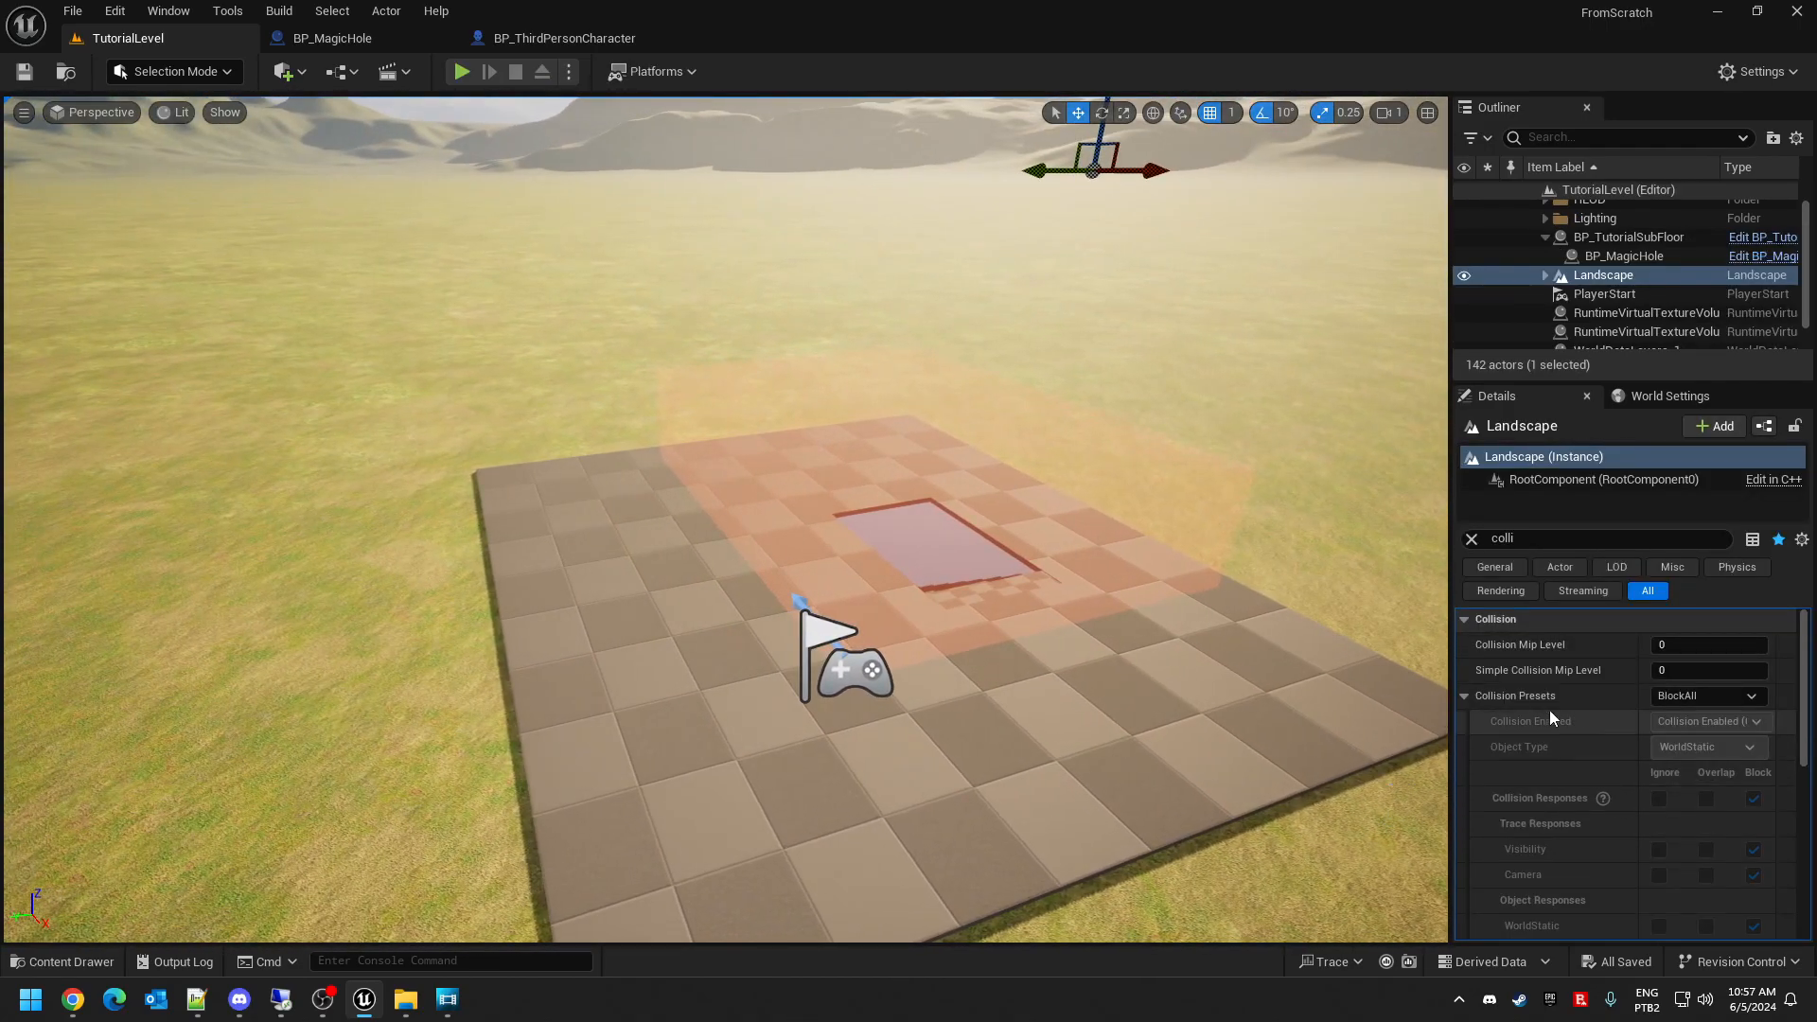
left_click(1465, 697)
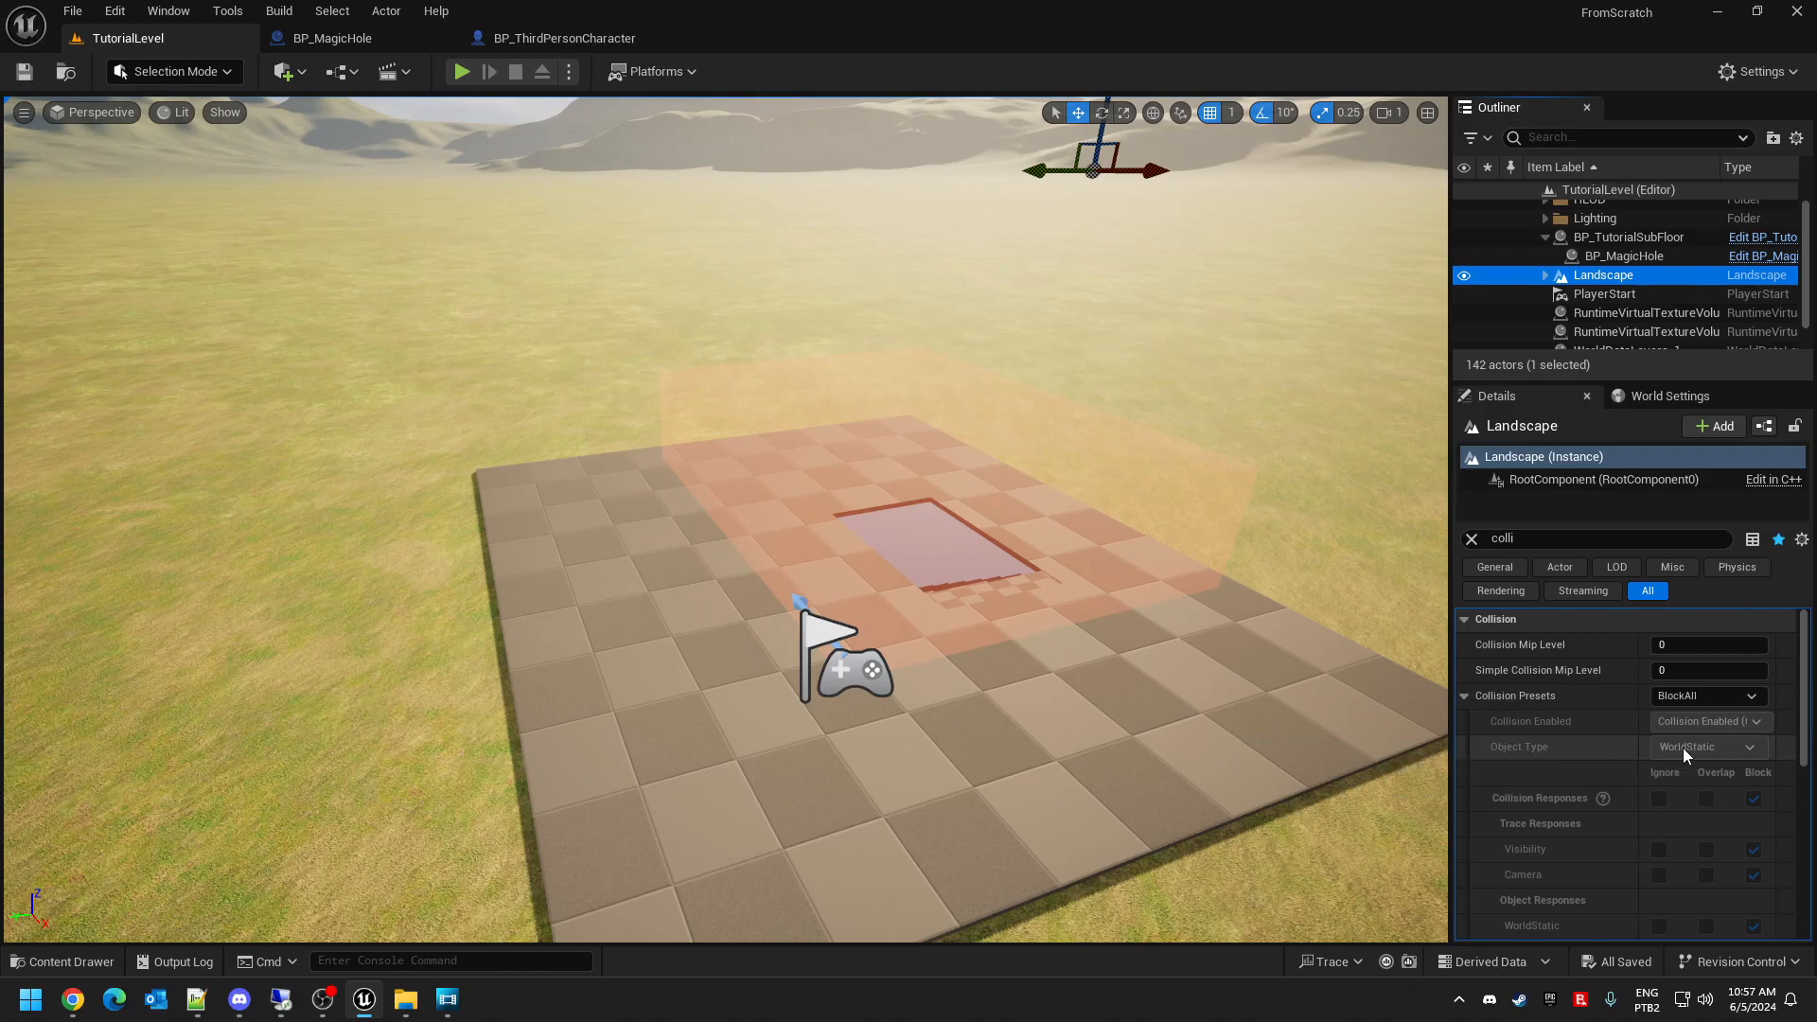
left_click(1689, 696)
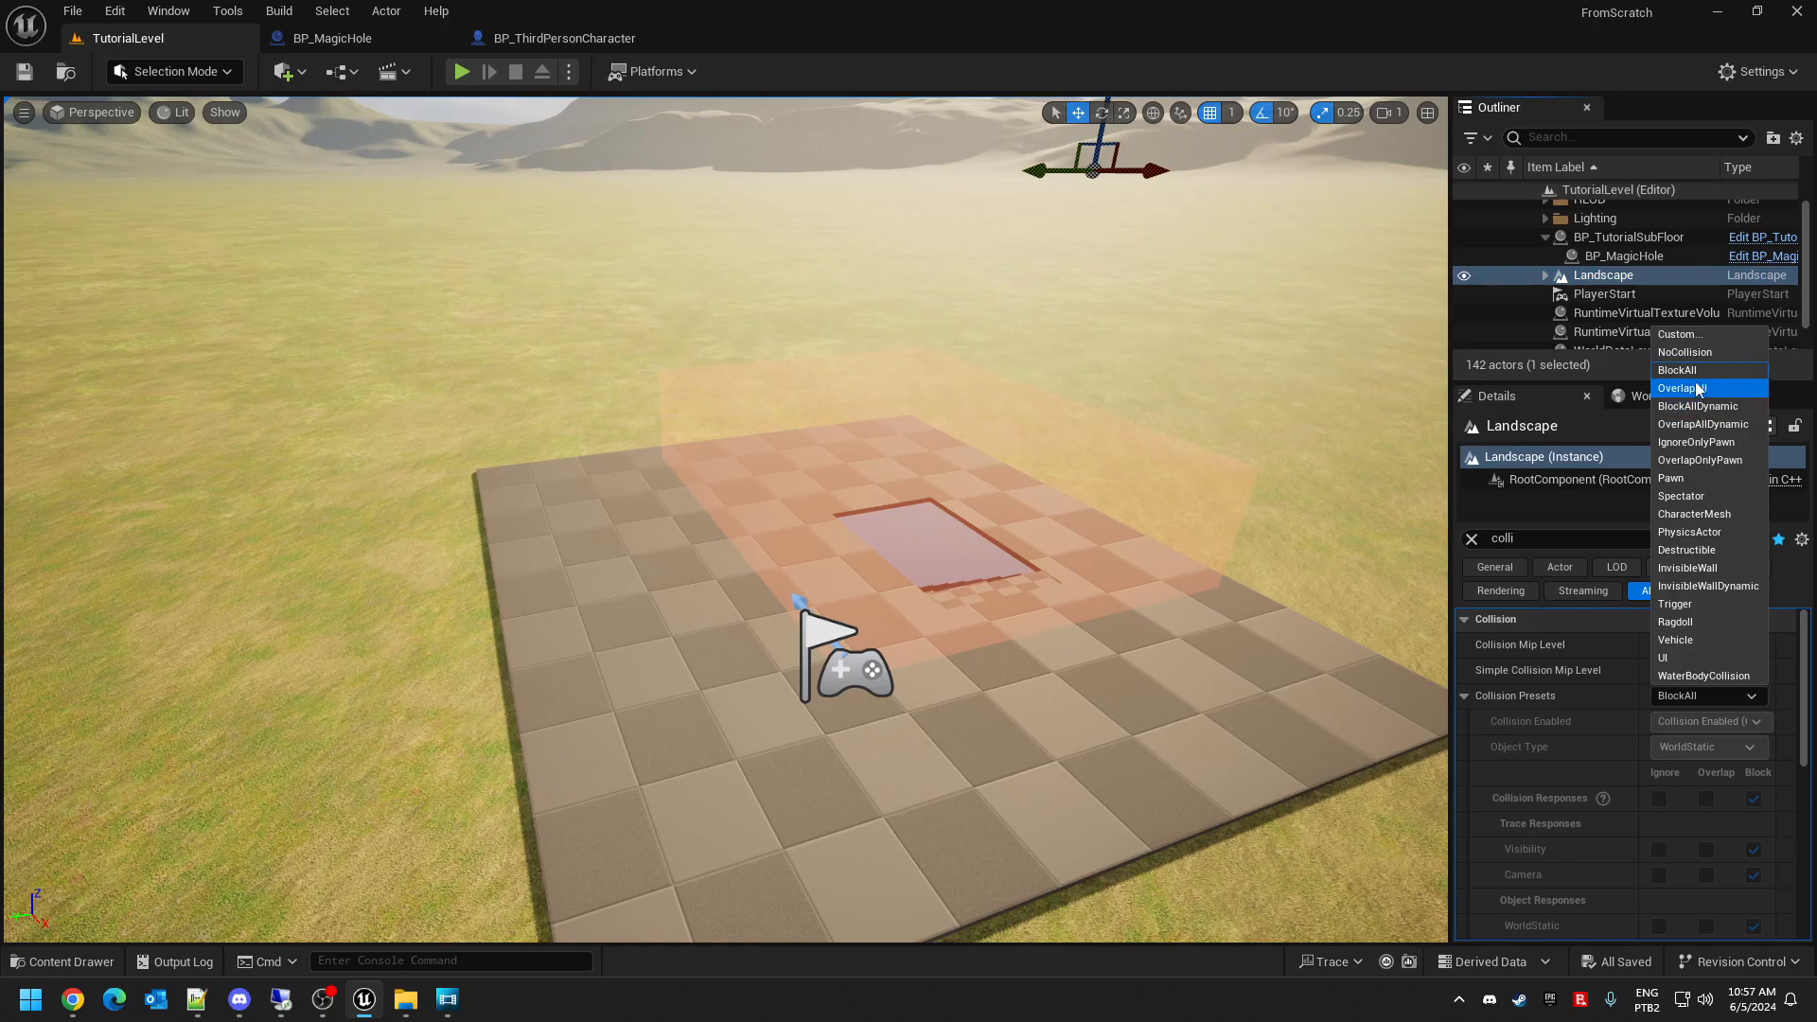
left_click(1684, 335)
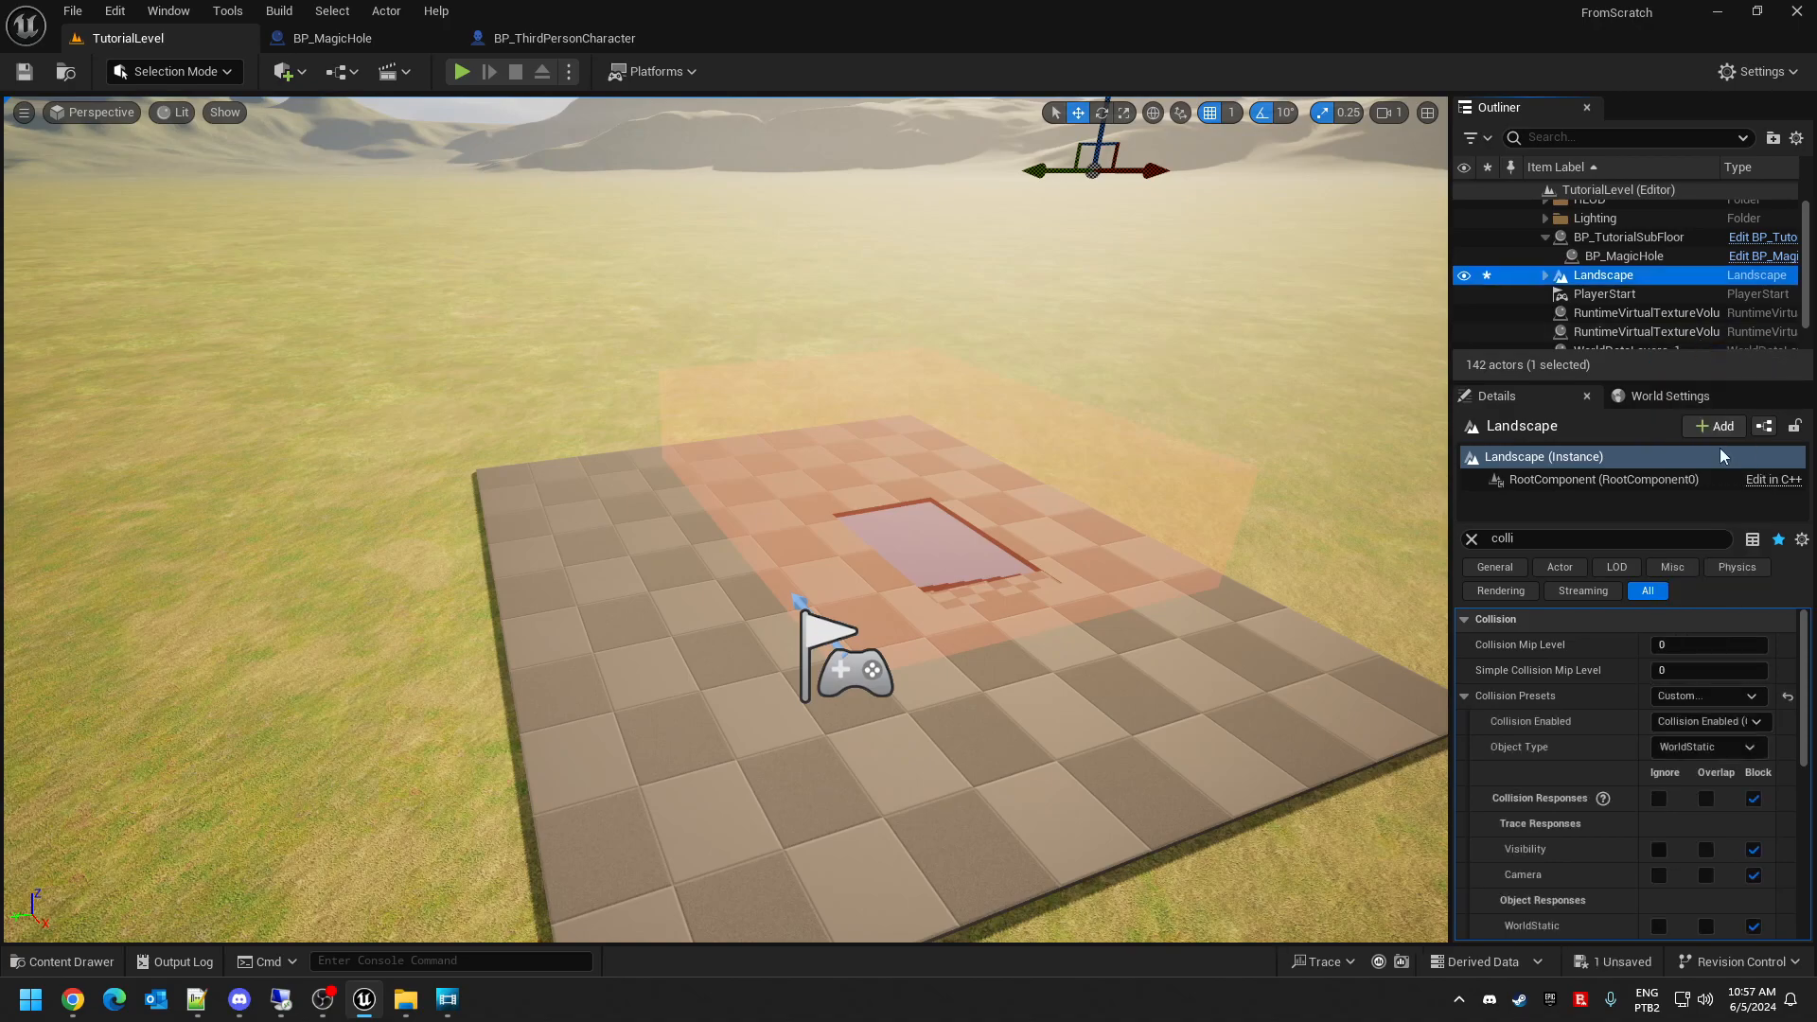
left_click(1688, 751)
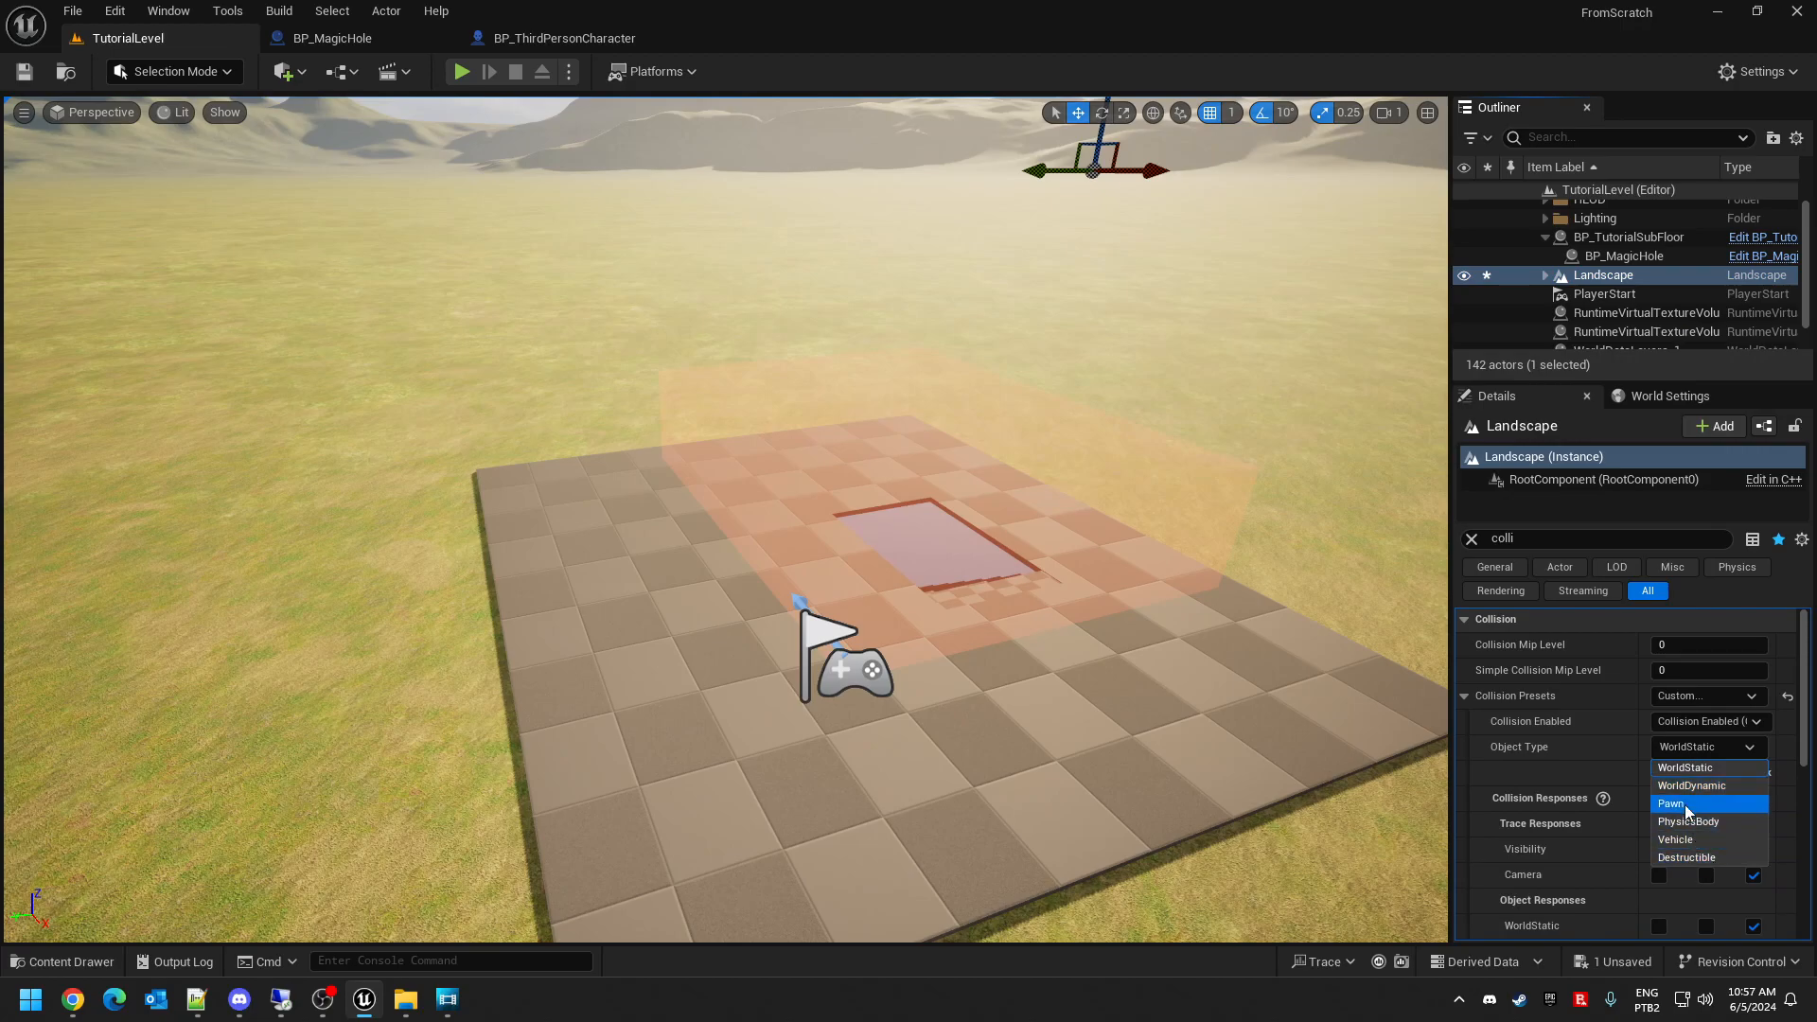
left_click(1690, 848)
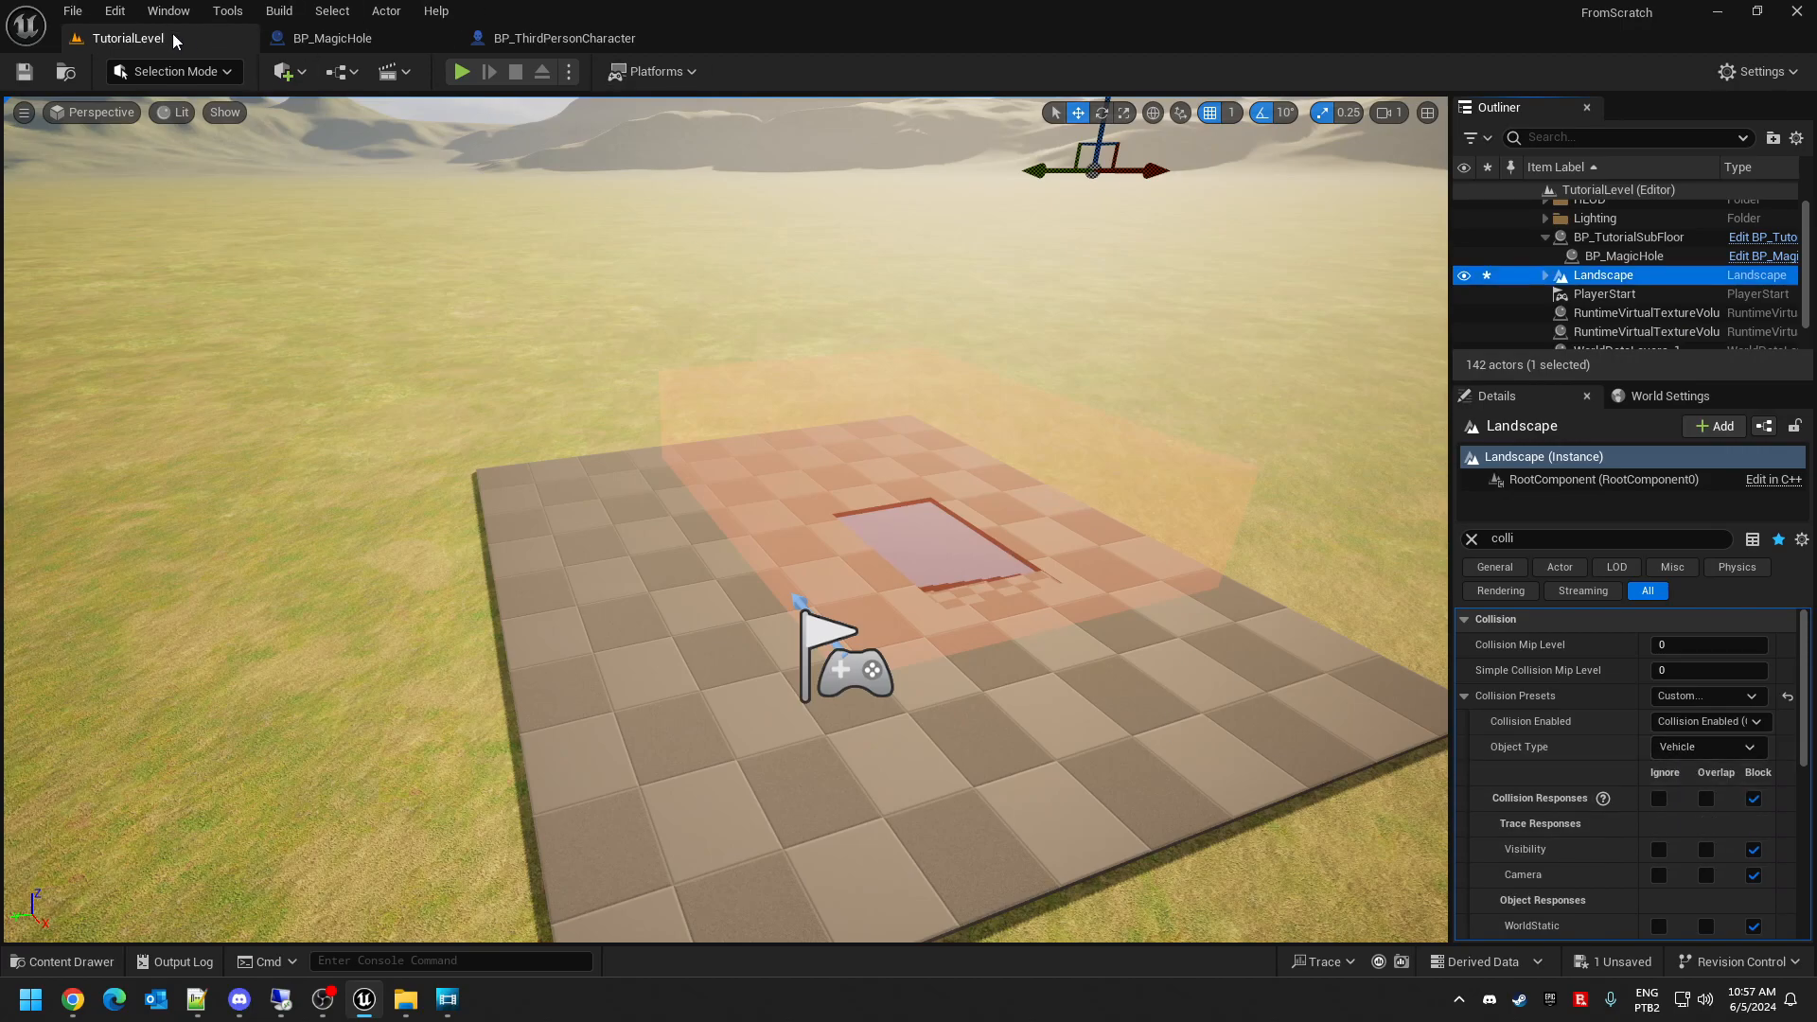
- Create a new collision object channel named ABC with default response Block in the project settings
left_click(115, 10)
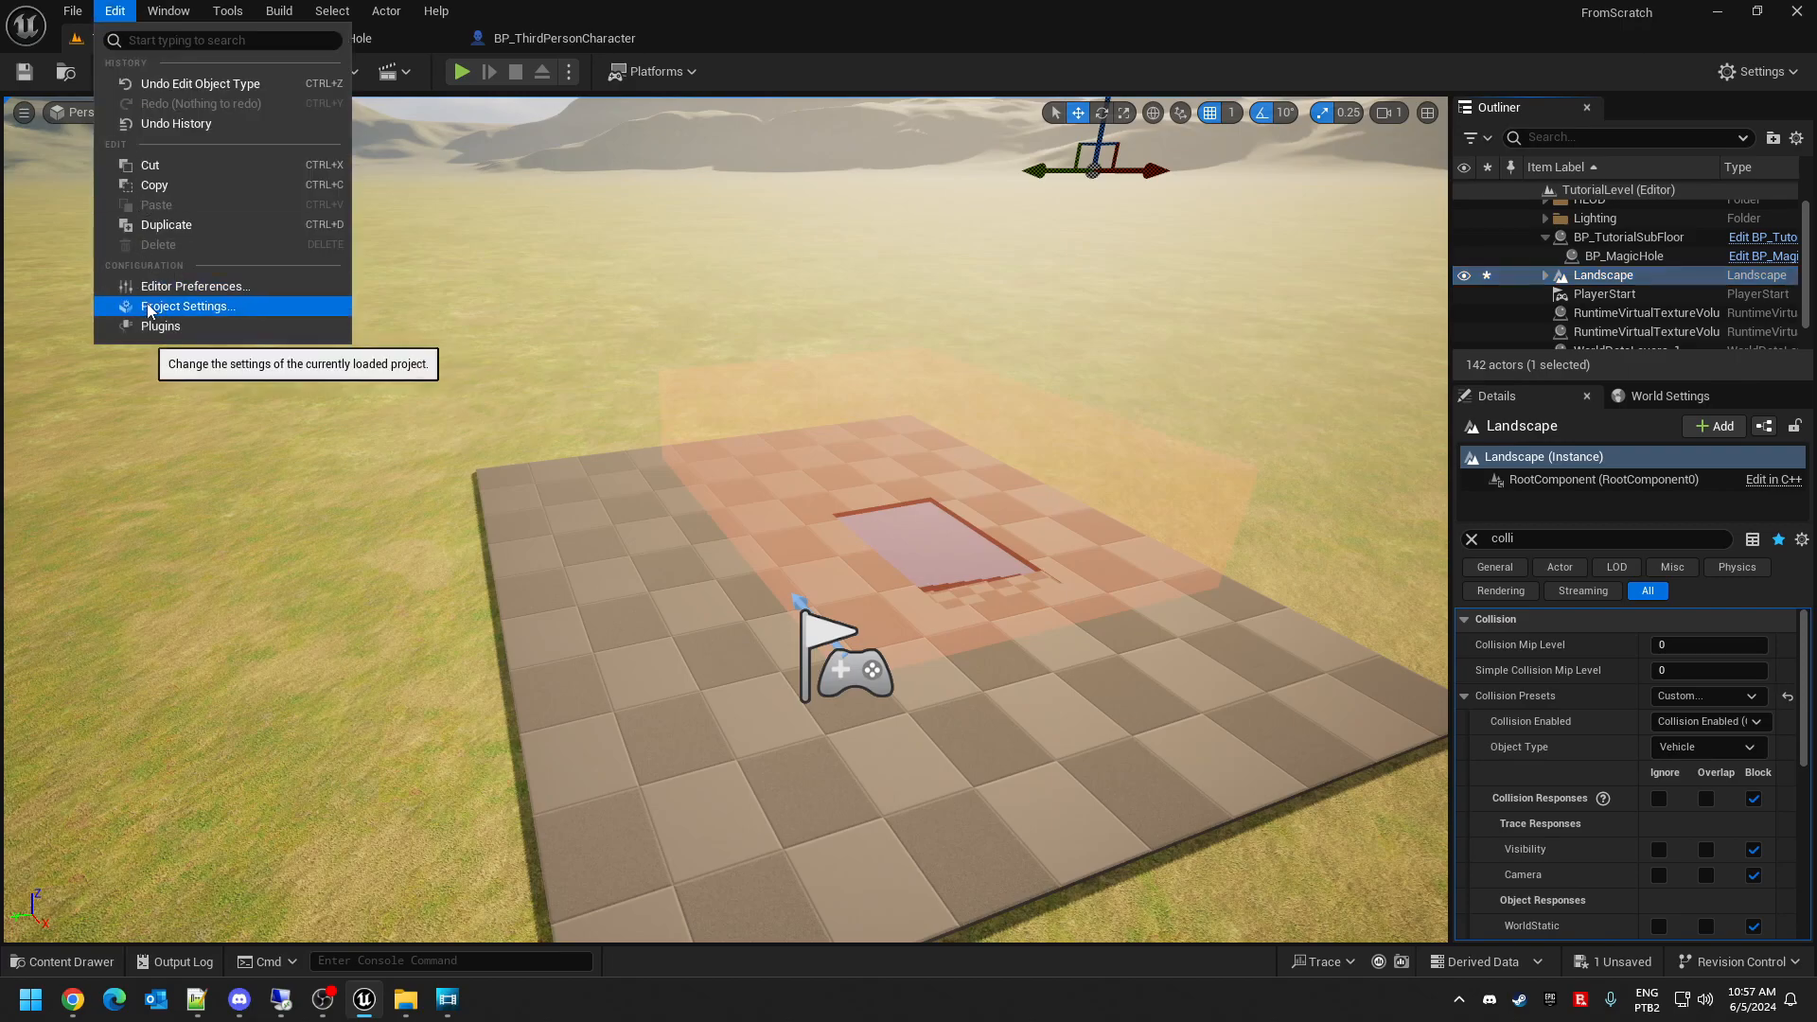
left_click(149, 308)
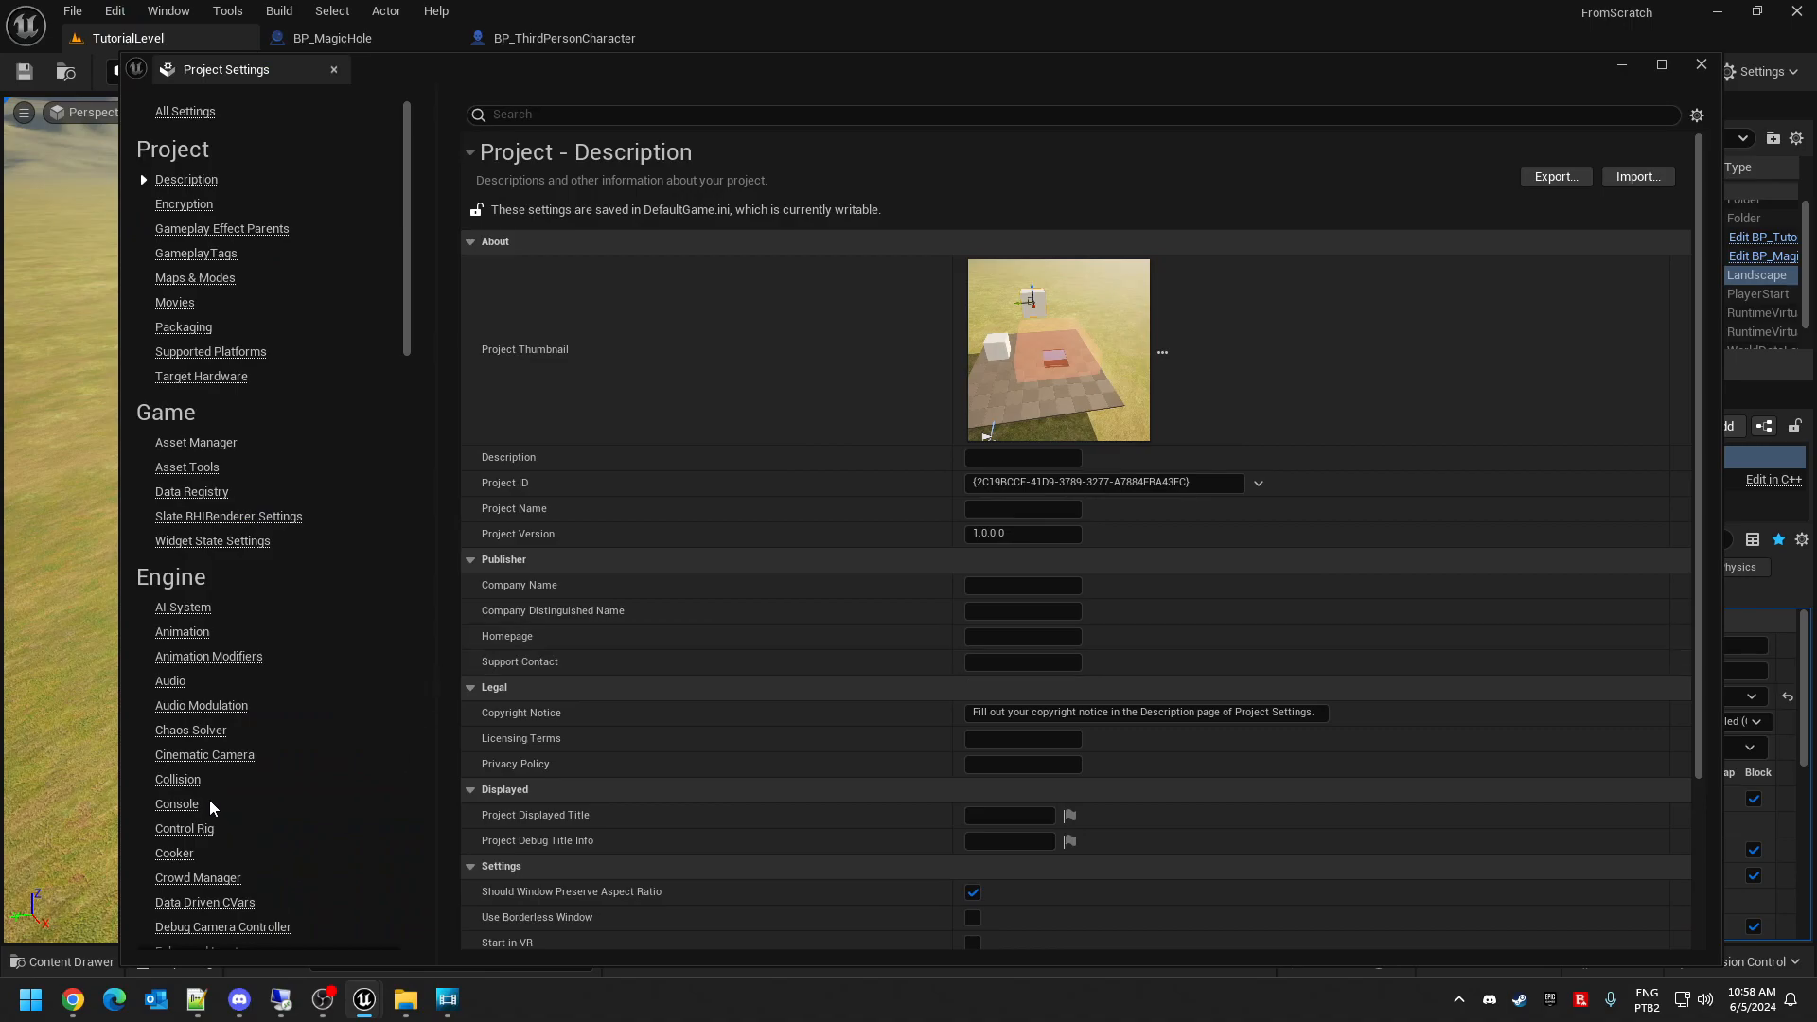
left_click(184, 779)
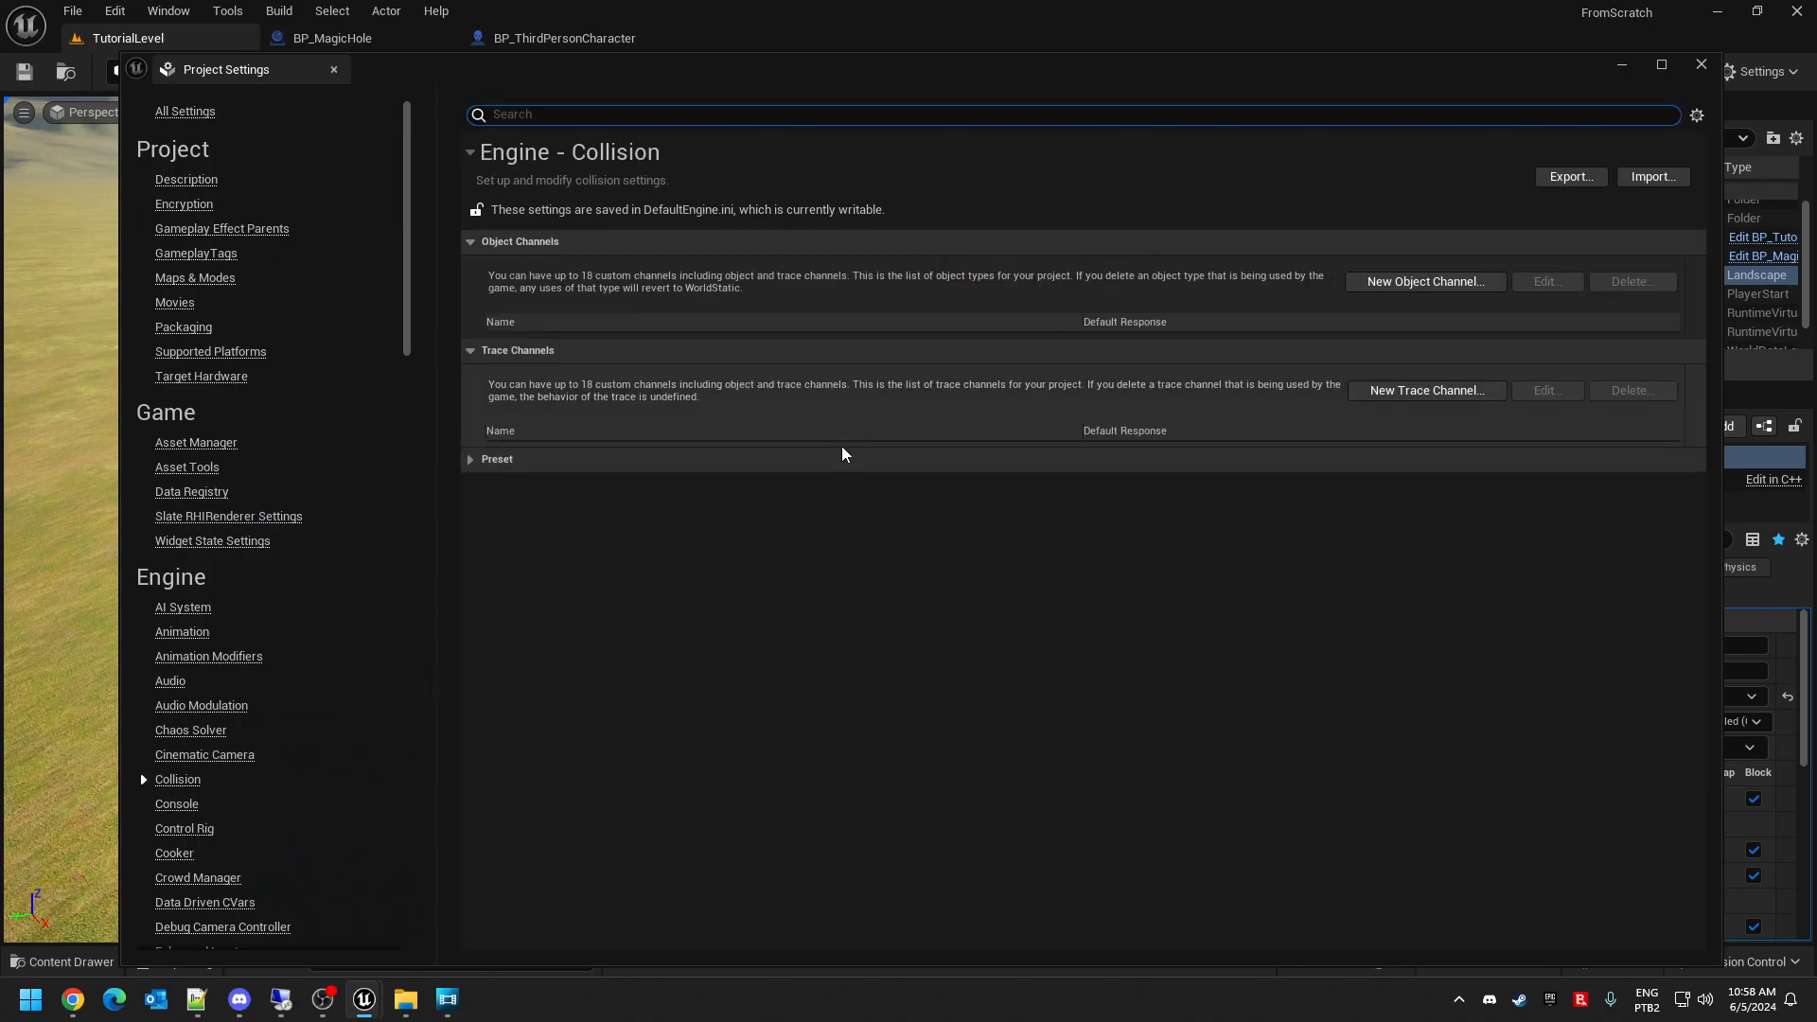
left_click(1423, 282)
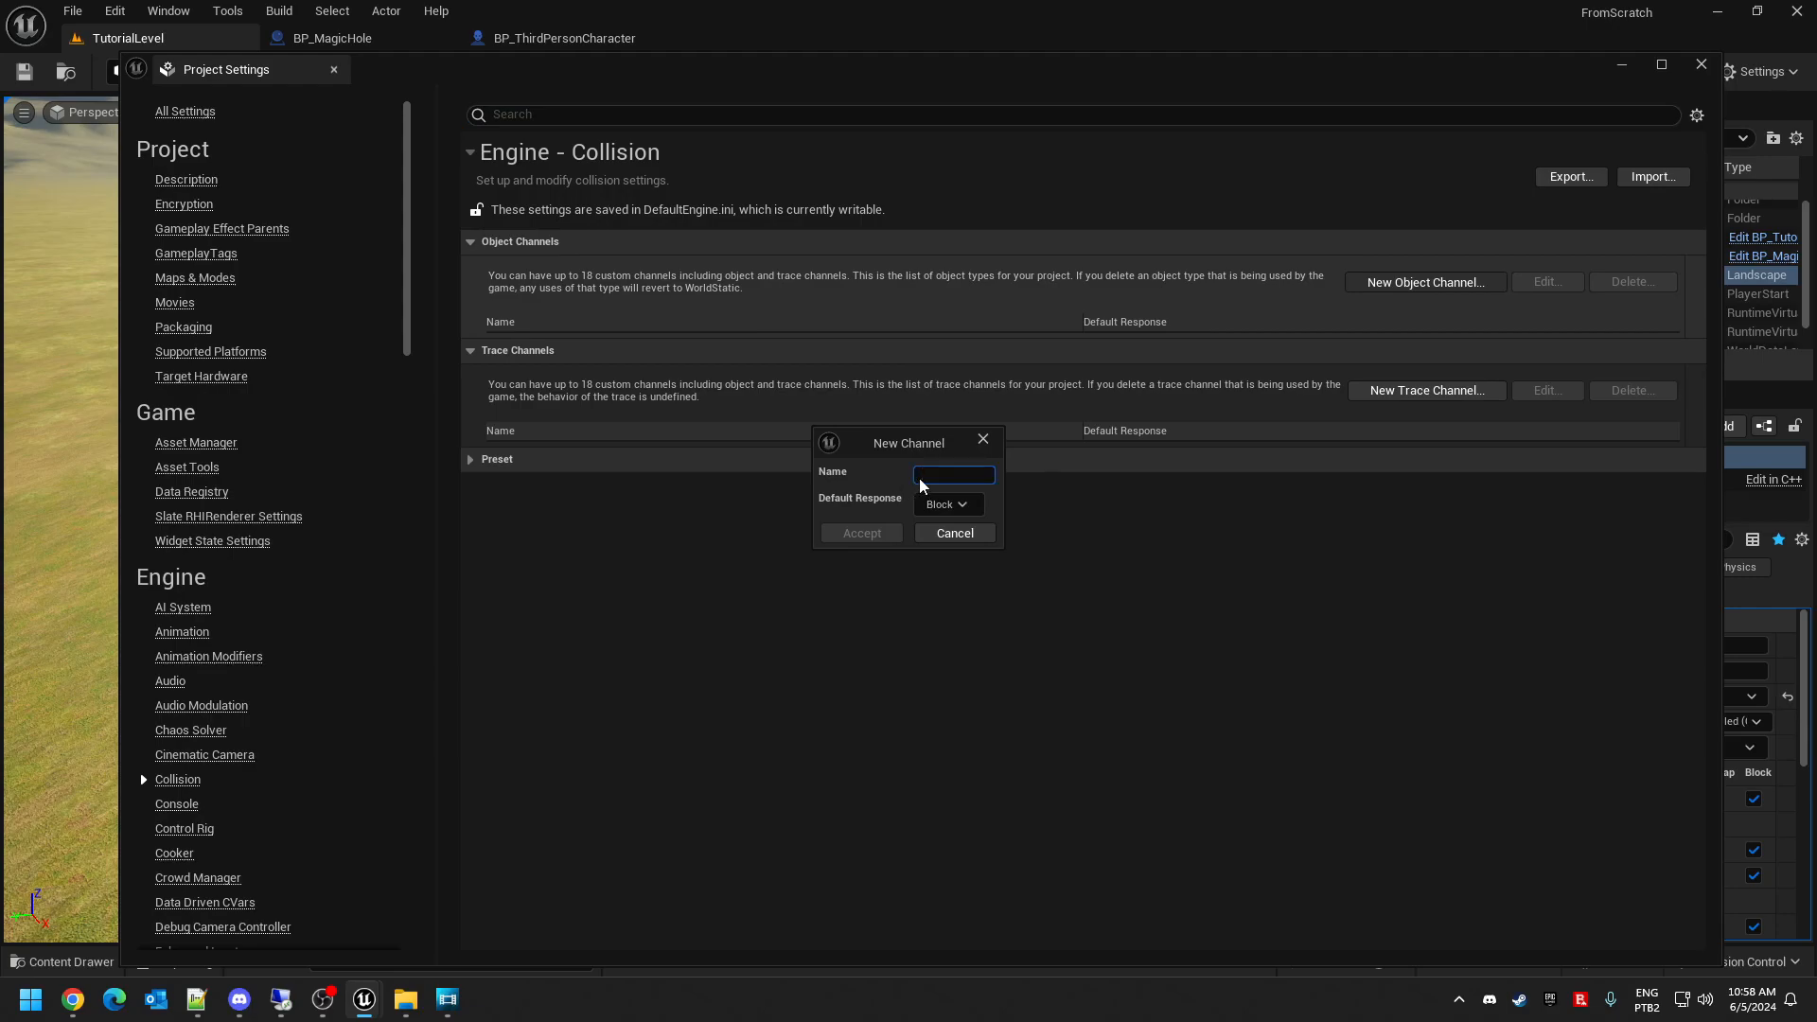
left_click(893, 535)
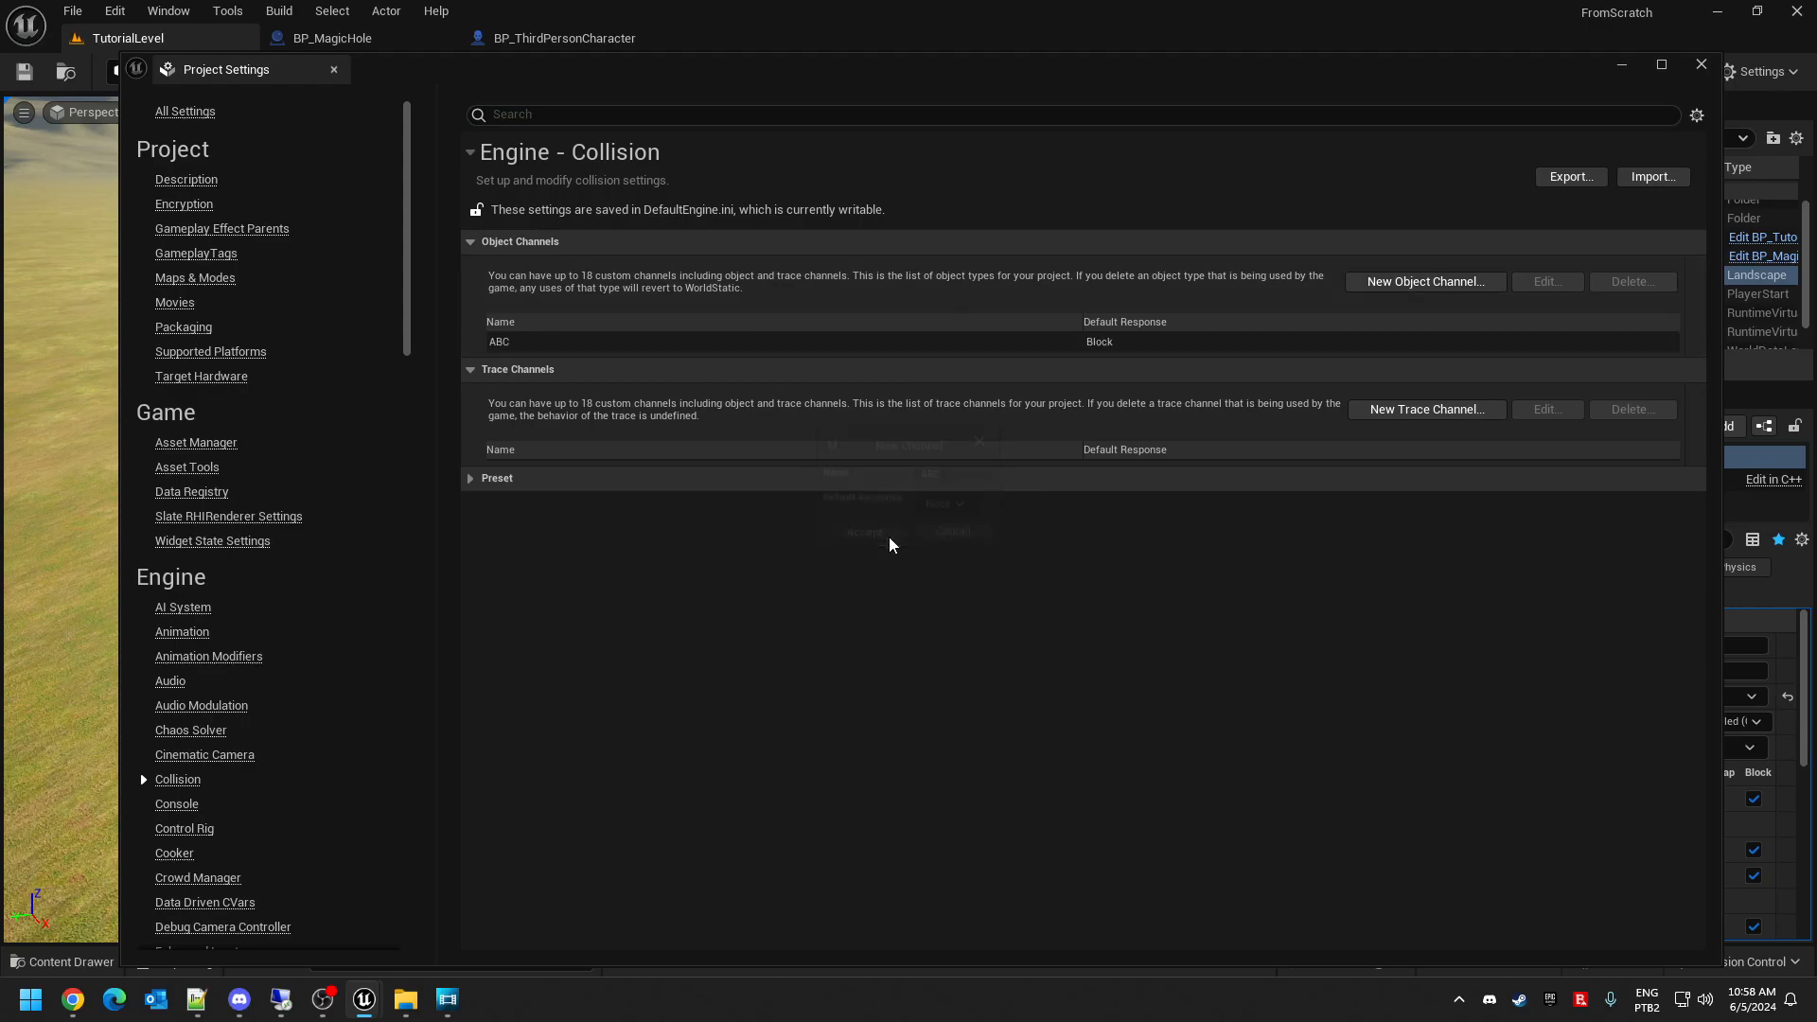
left_click(1701, 65)
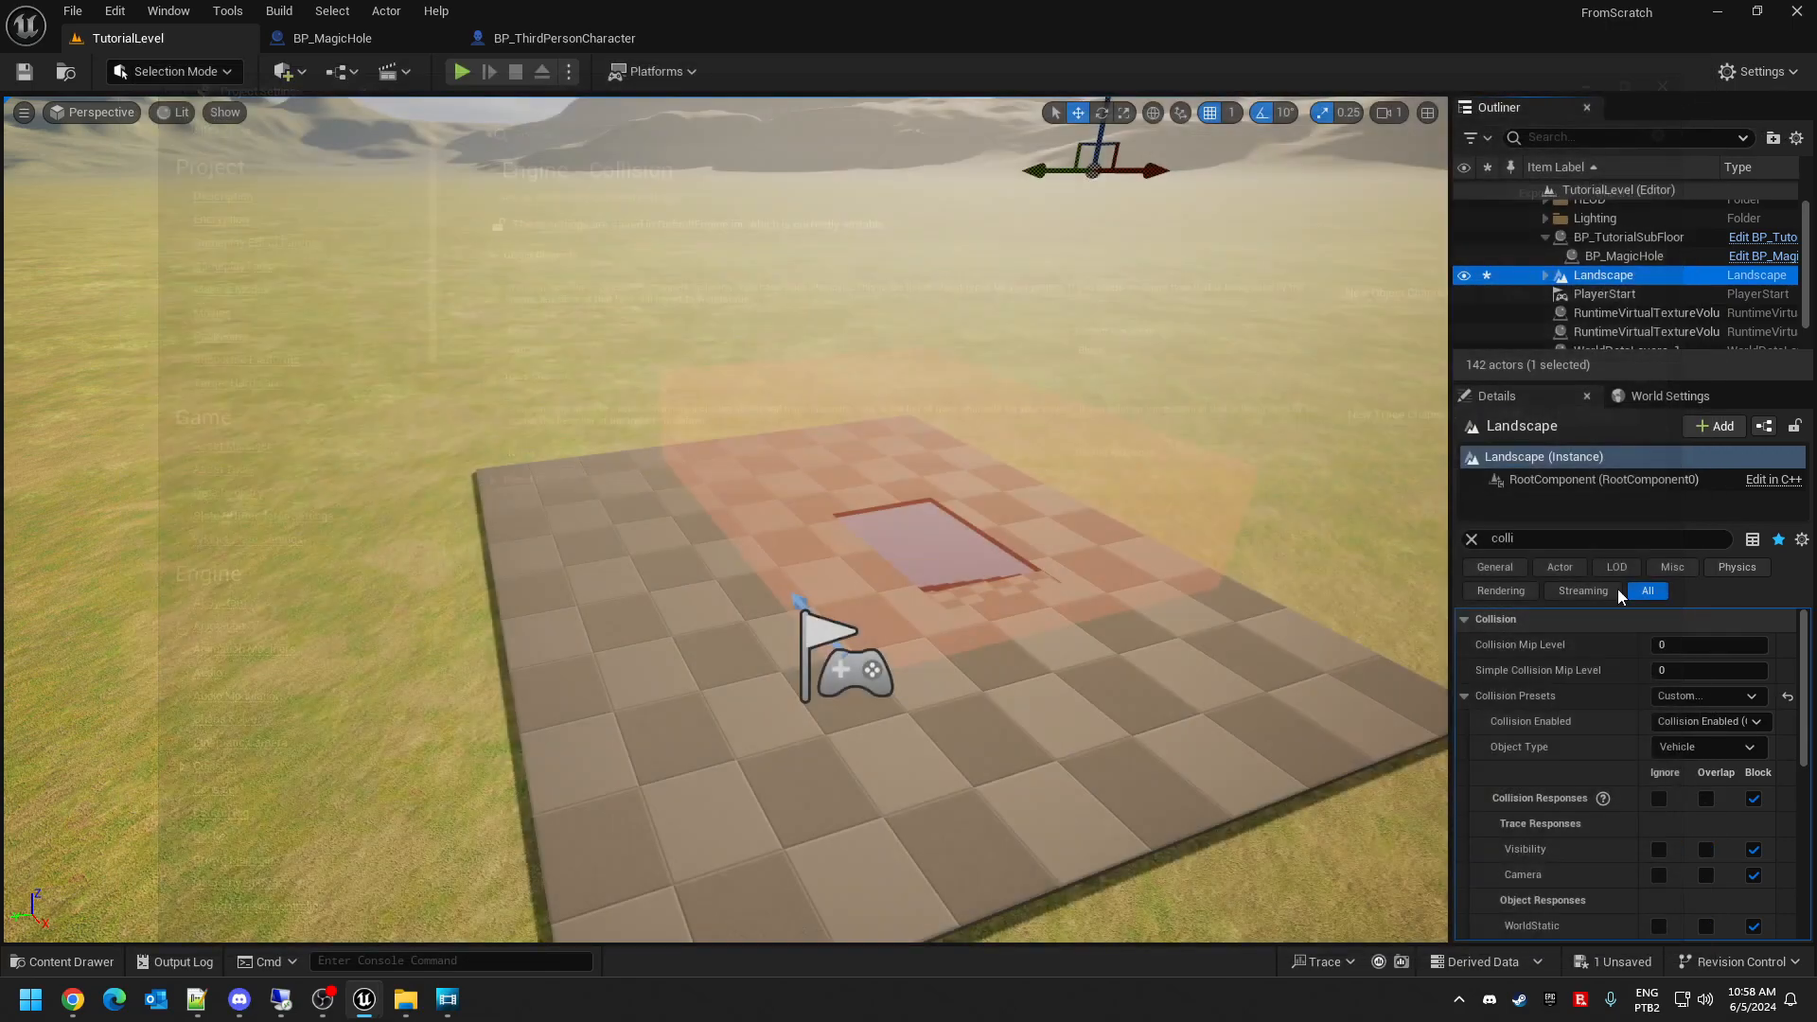
- Change the Landscape's collision object type to the custom ABC channel
left_click(1604, 294)
left_click(1617, 274)
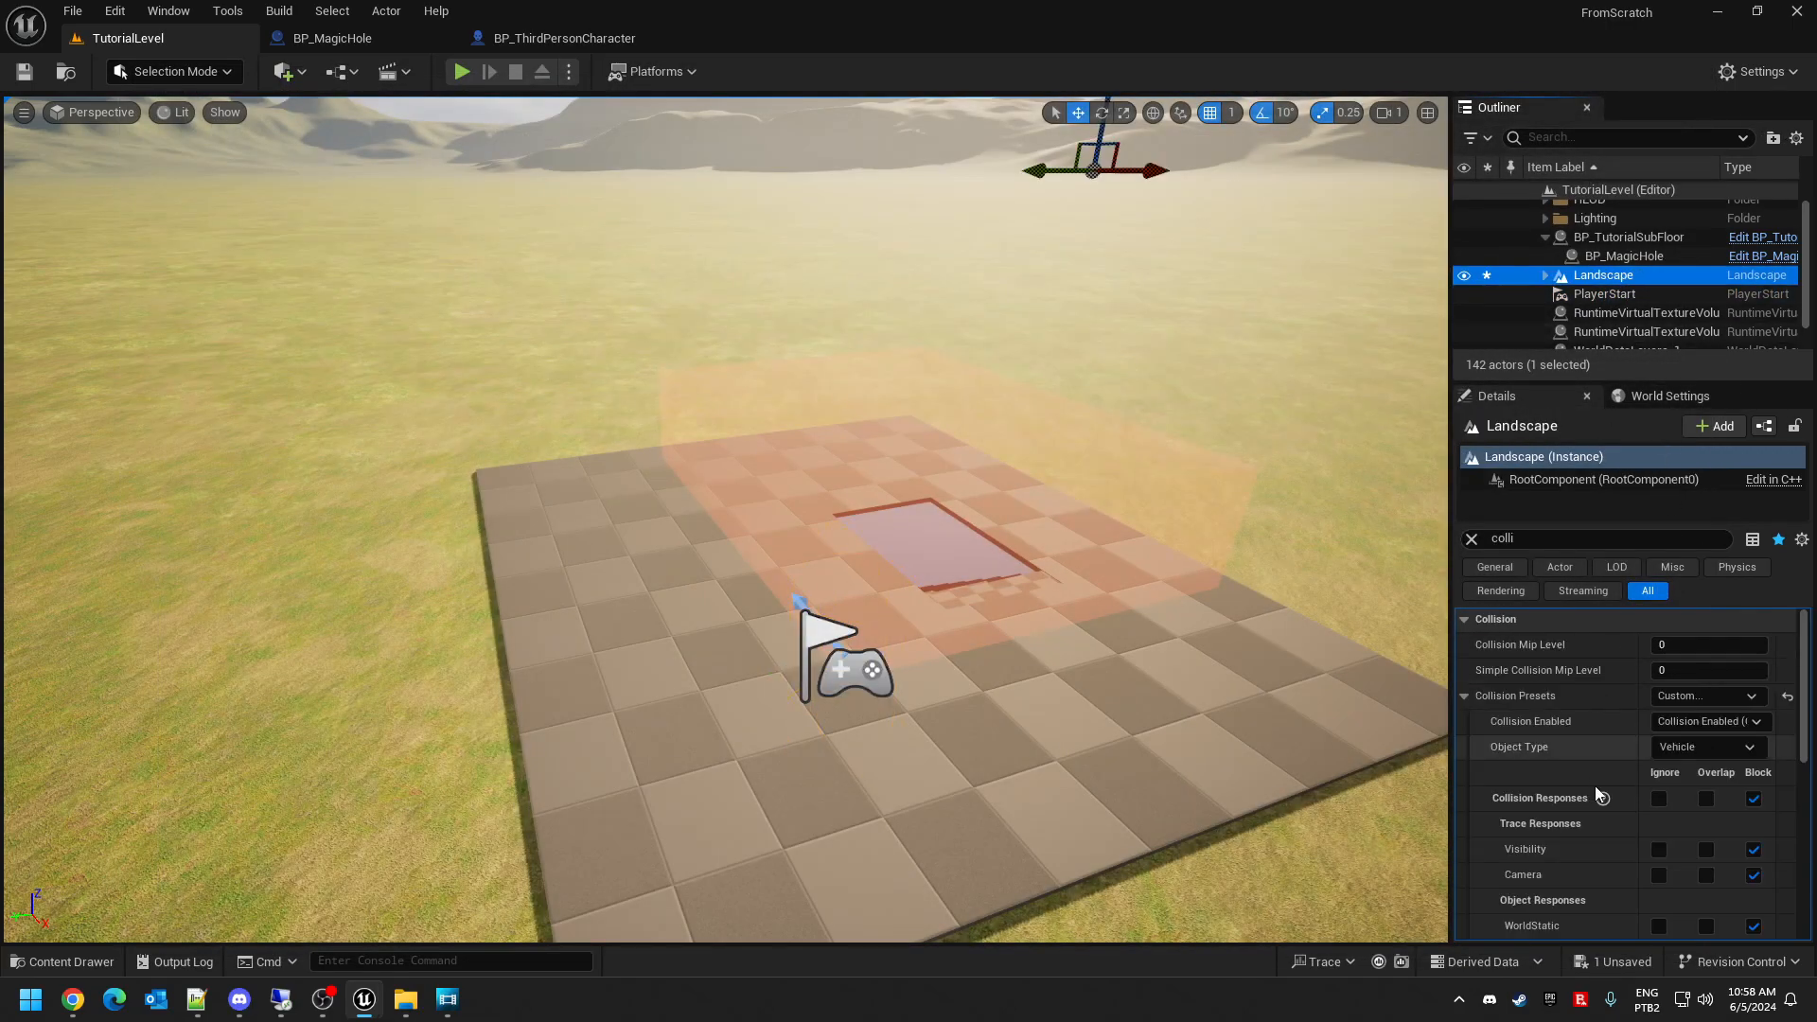
left_click(1700, 748)
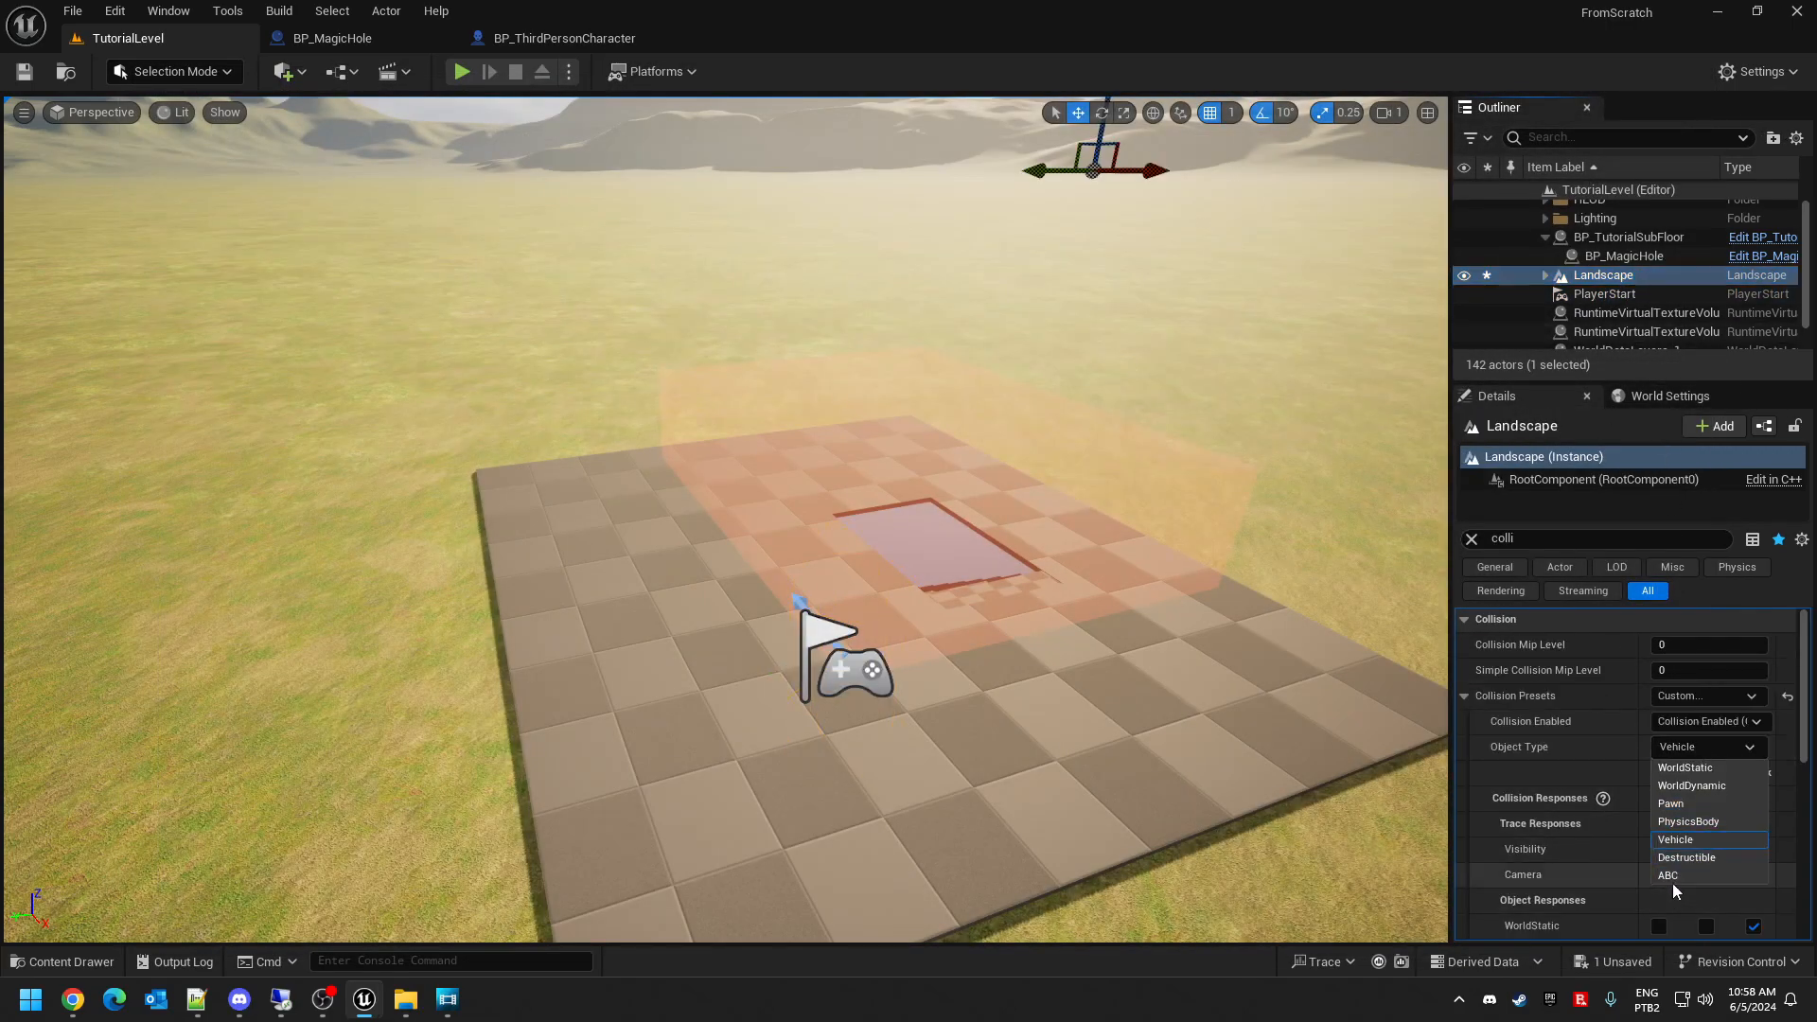
left_click(1671, 876)
- Set all of the Landscape's collision responses to Ignore and save the level
left_click(1658, 798)
scroll(1613, 806, "down", 4)
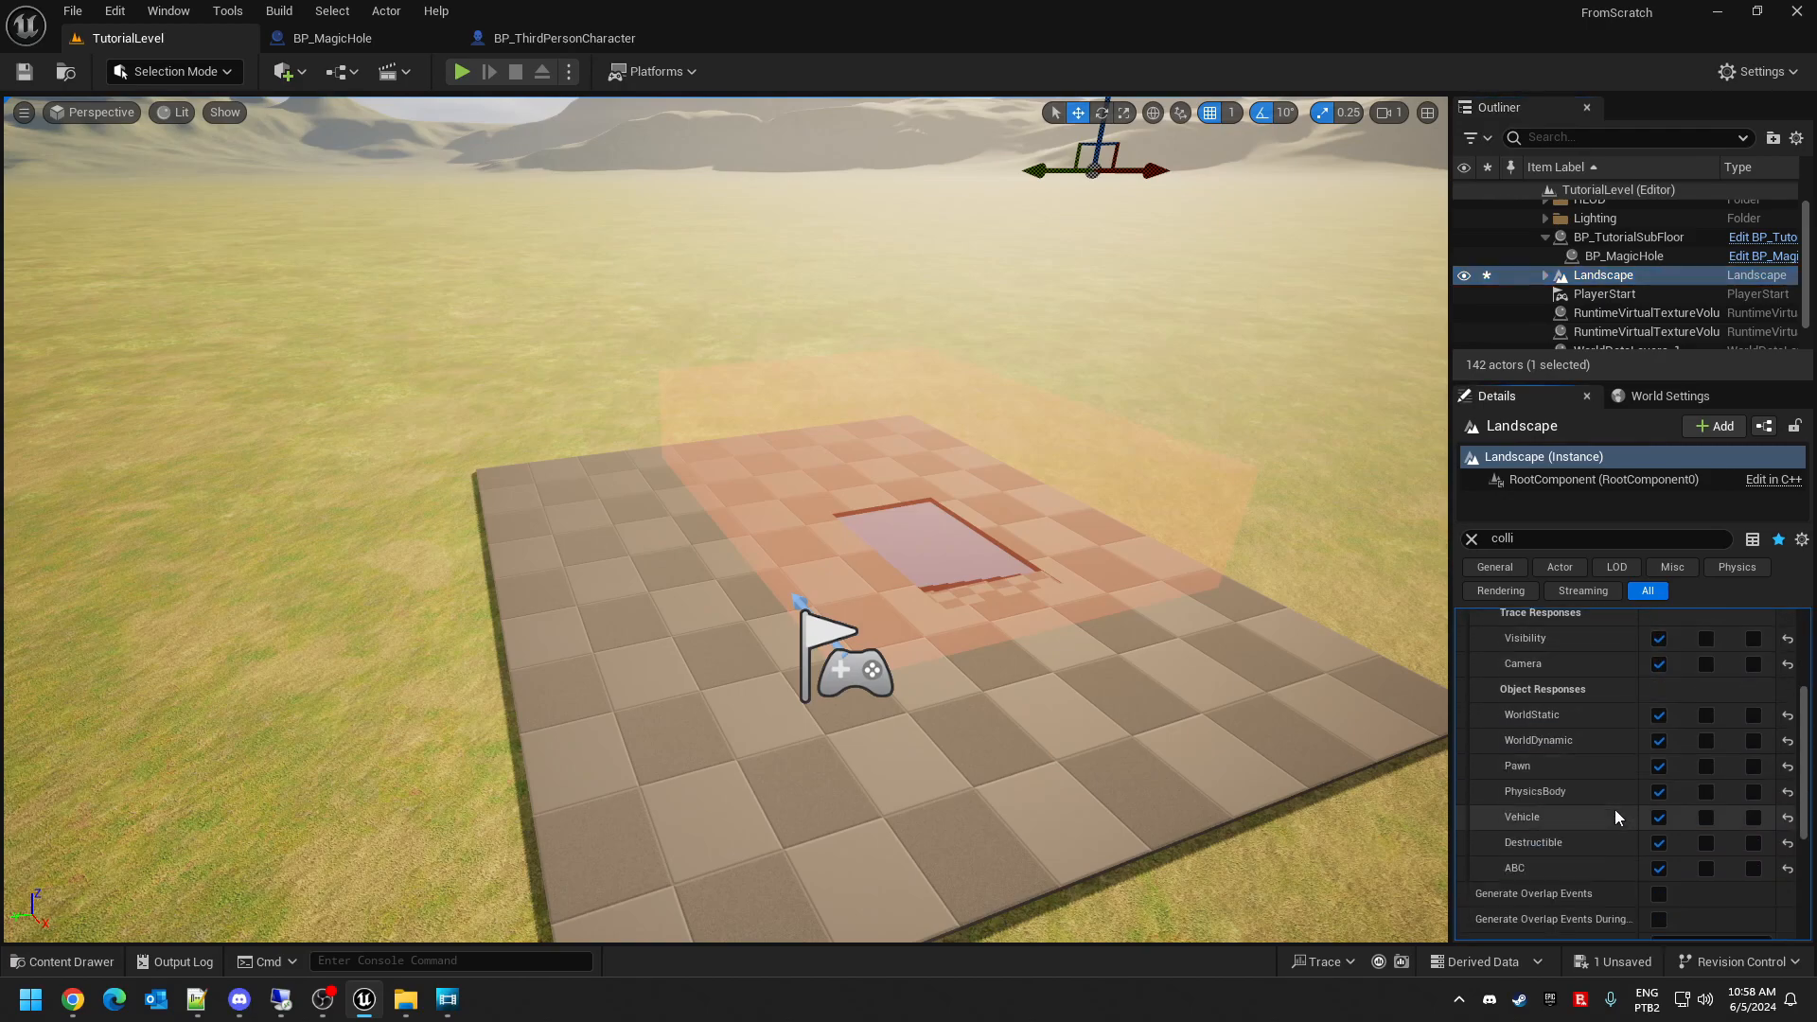
scroll(1628, 856, "up", 3)
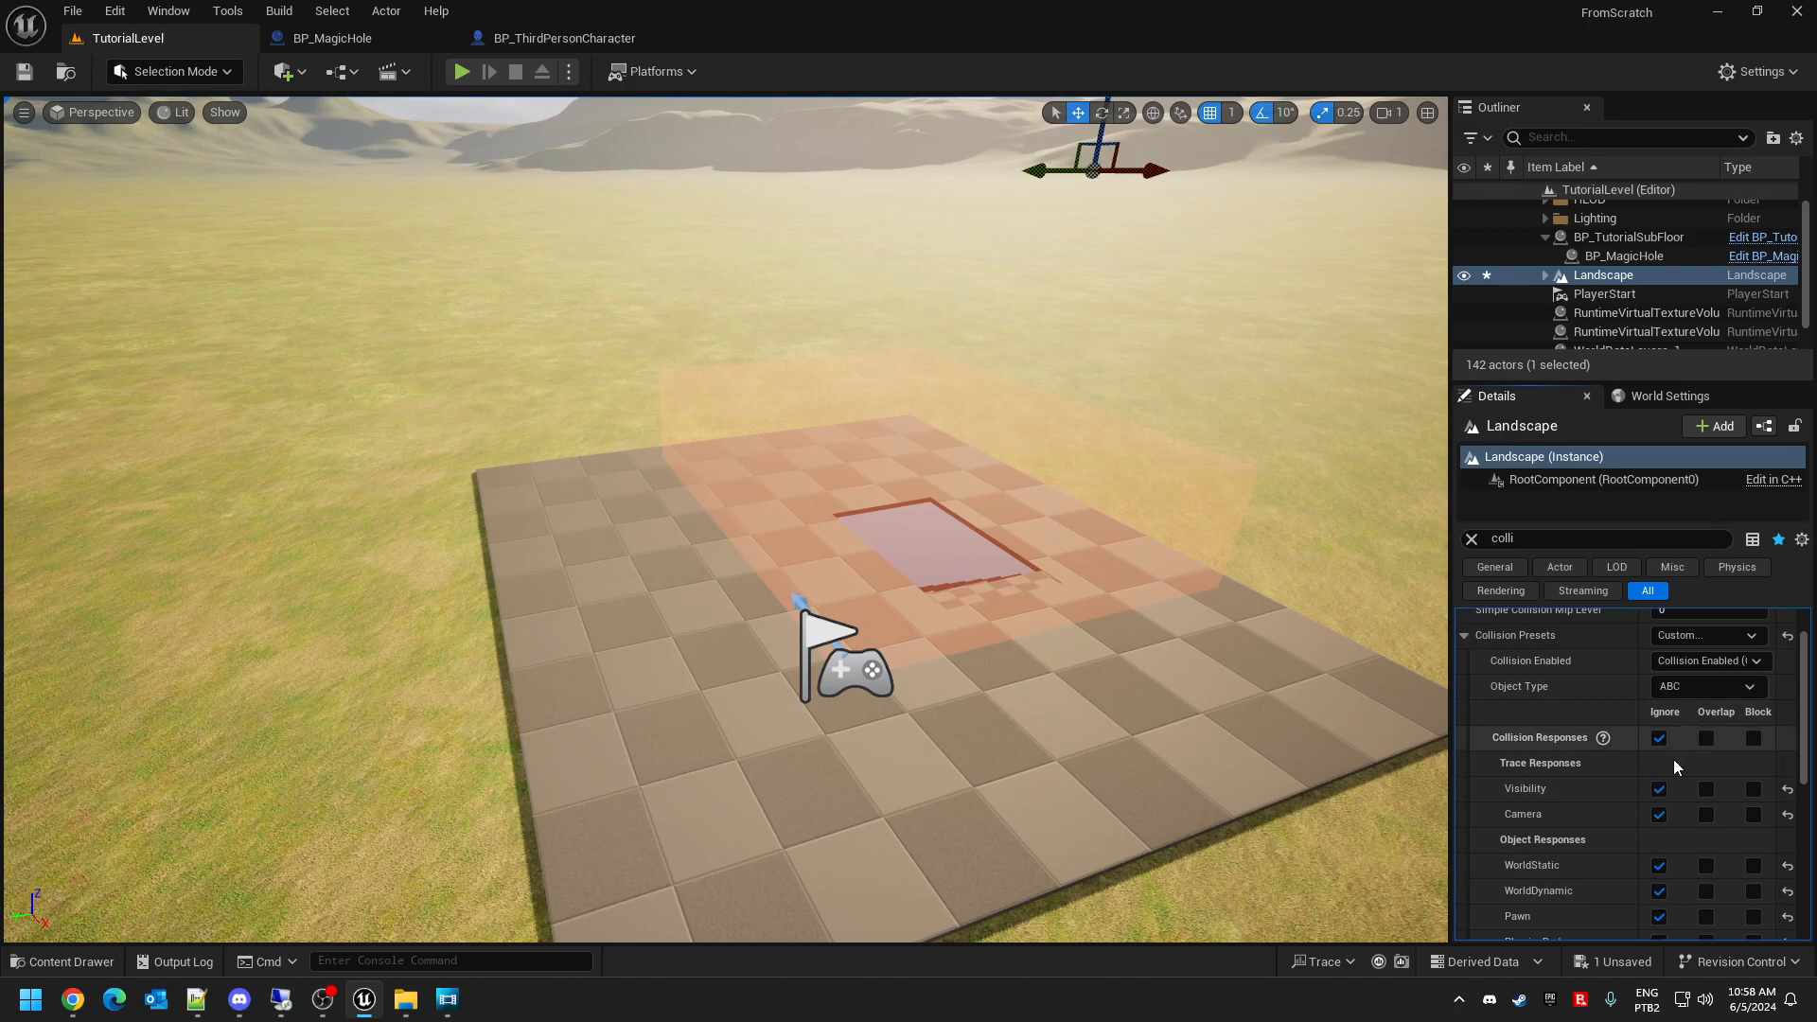
scroll(1667, 787, "up", 1)
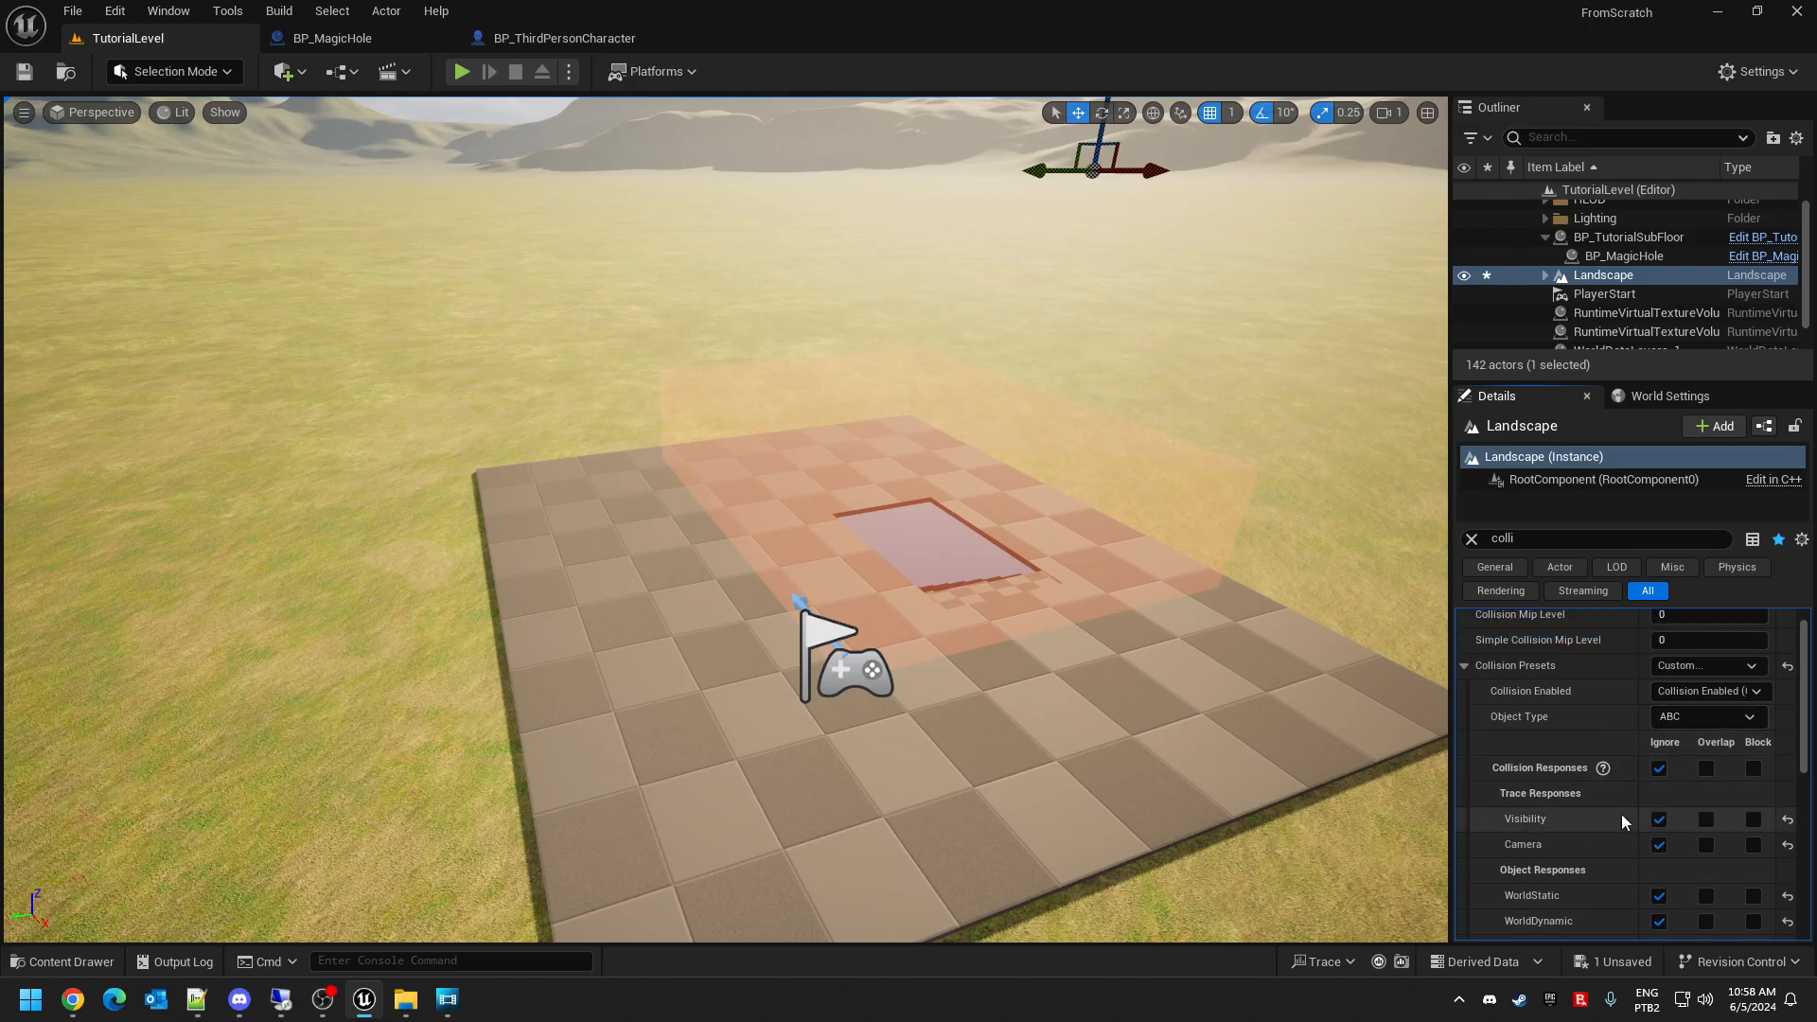
scroll(1586, 767, "down", 2)
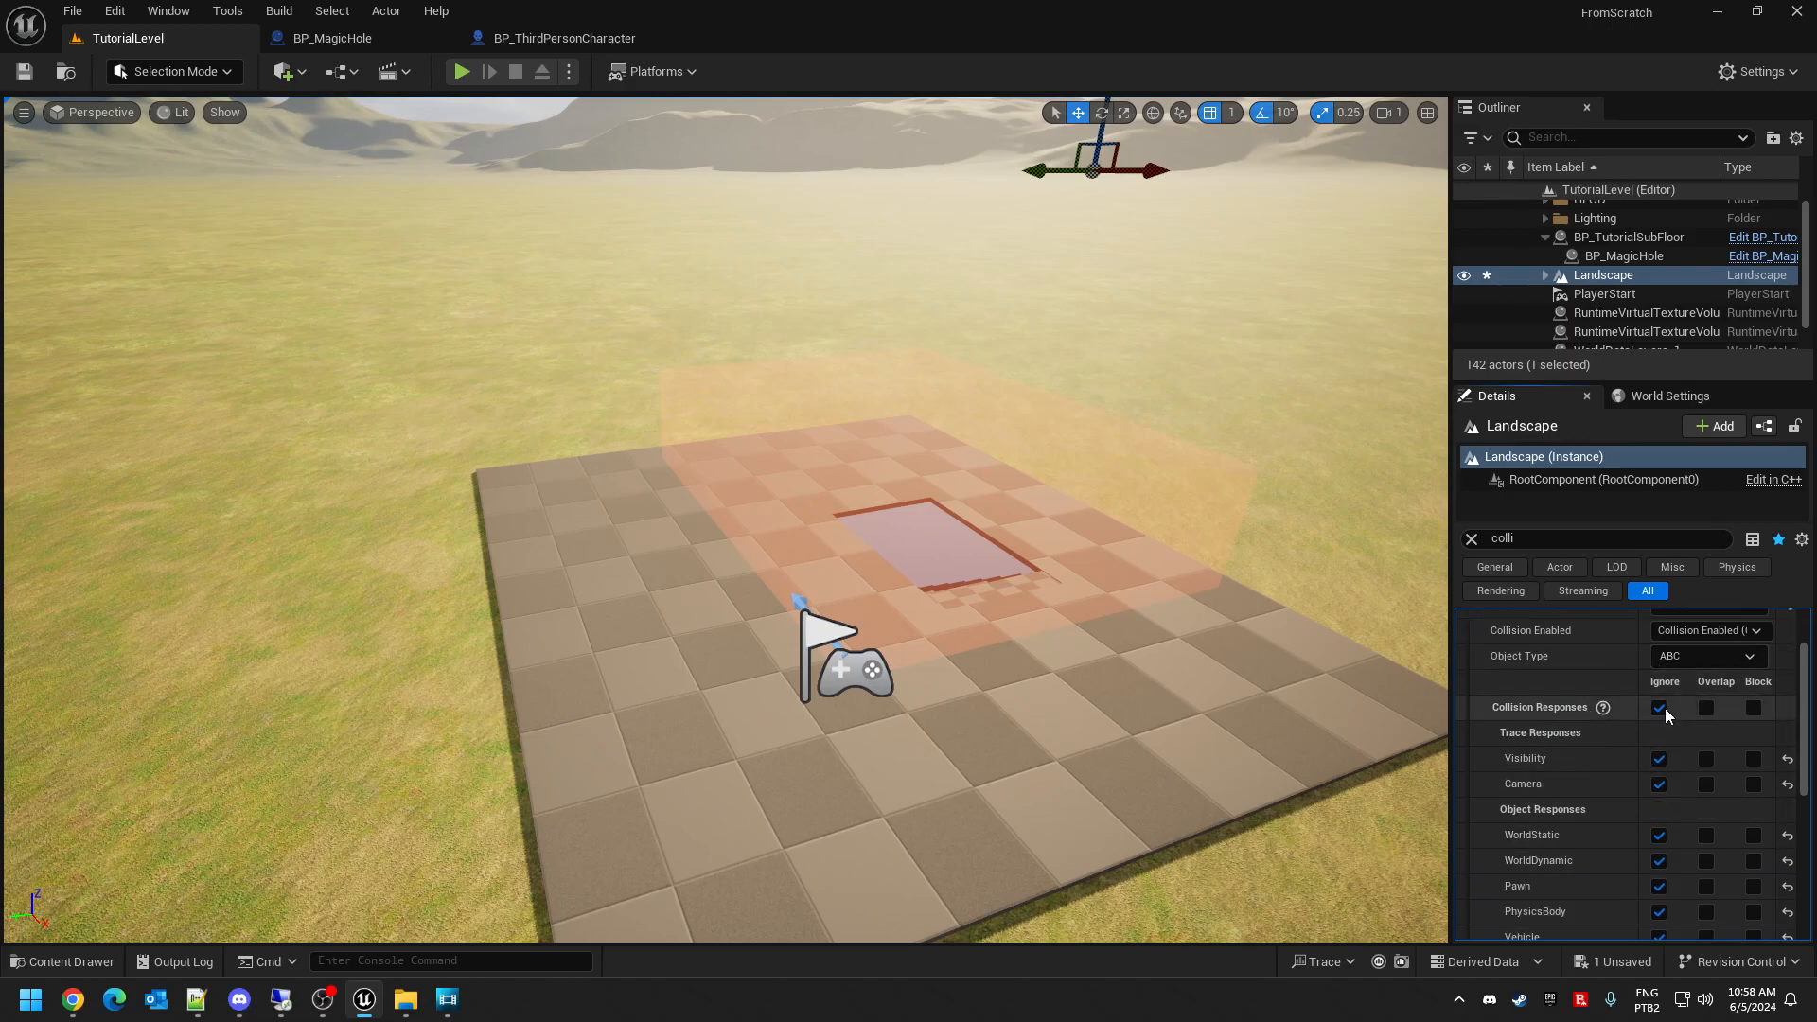
scroll(1662, 739, "down", 5)
key("ctrl+s")
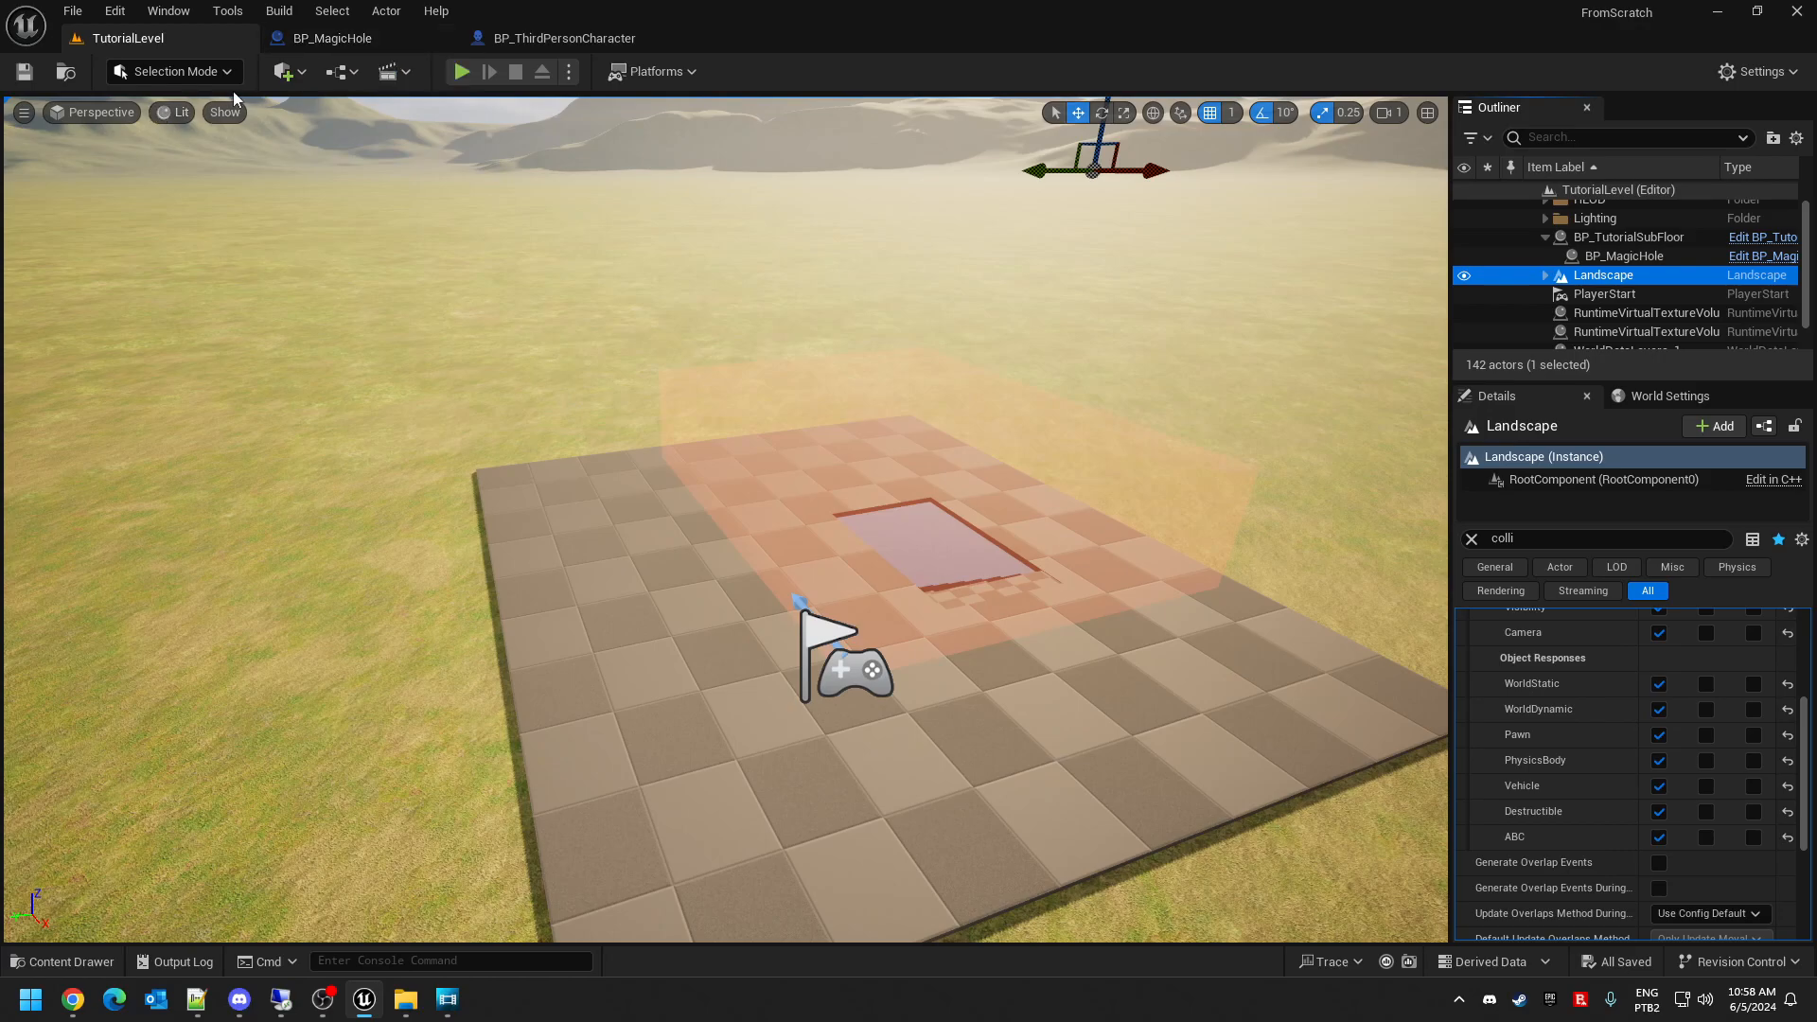
- Add a cube to the level and move it into the air away from the checkered floor
left_click(284, 76)
left_click(339, 101)
type("cube")
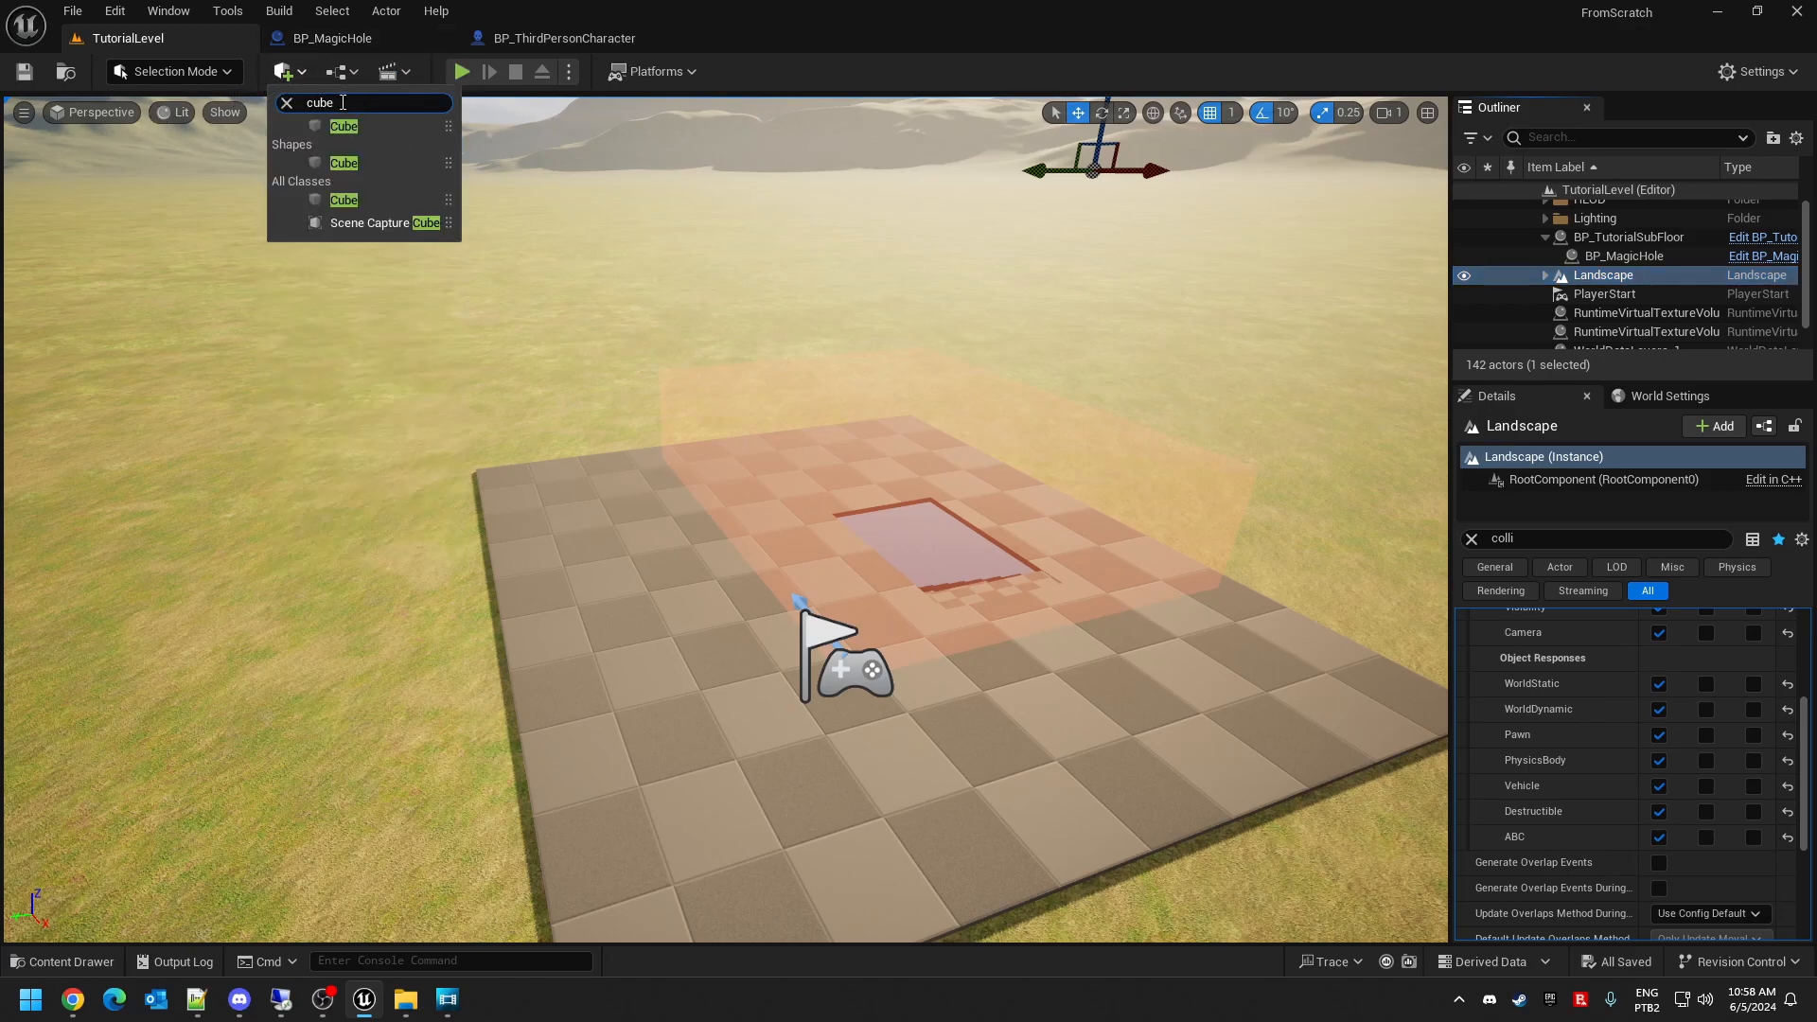
left_click(344, 126)
left_click_drag(642, 521, 333, 242)
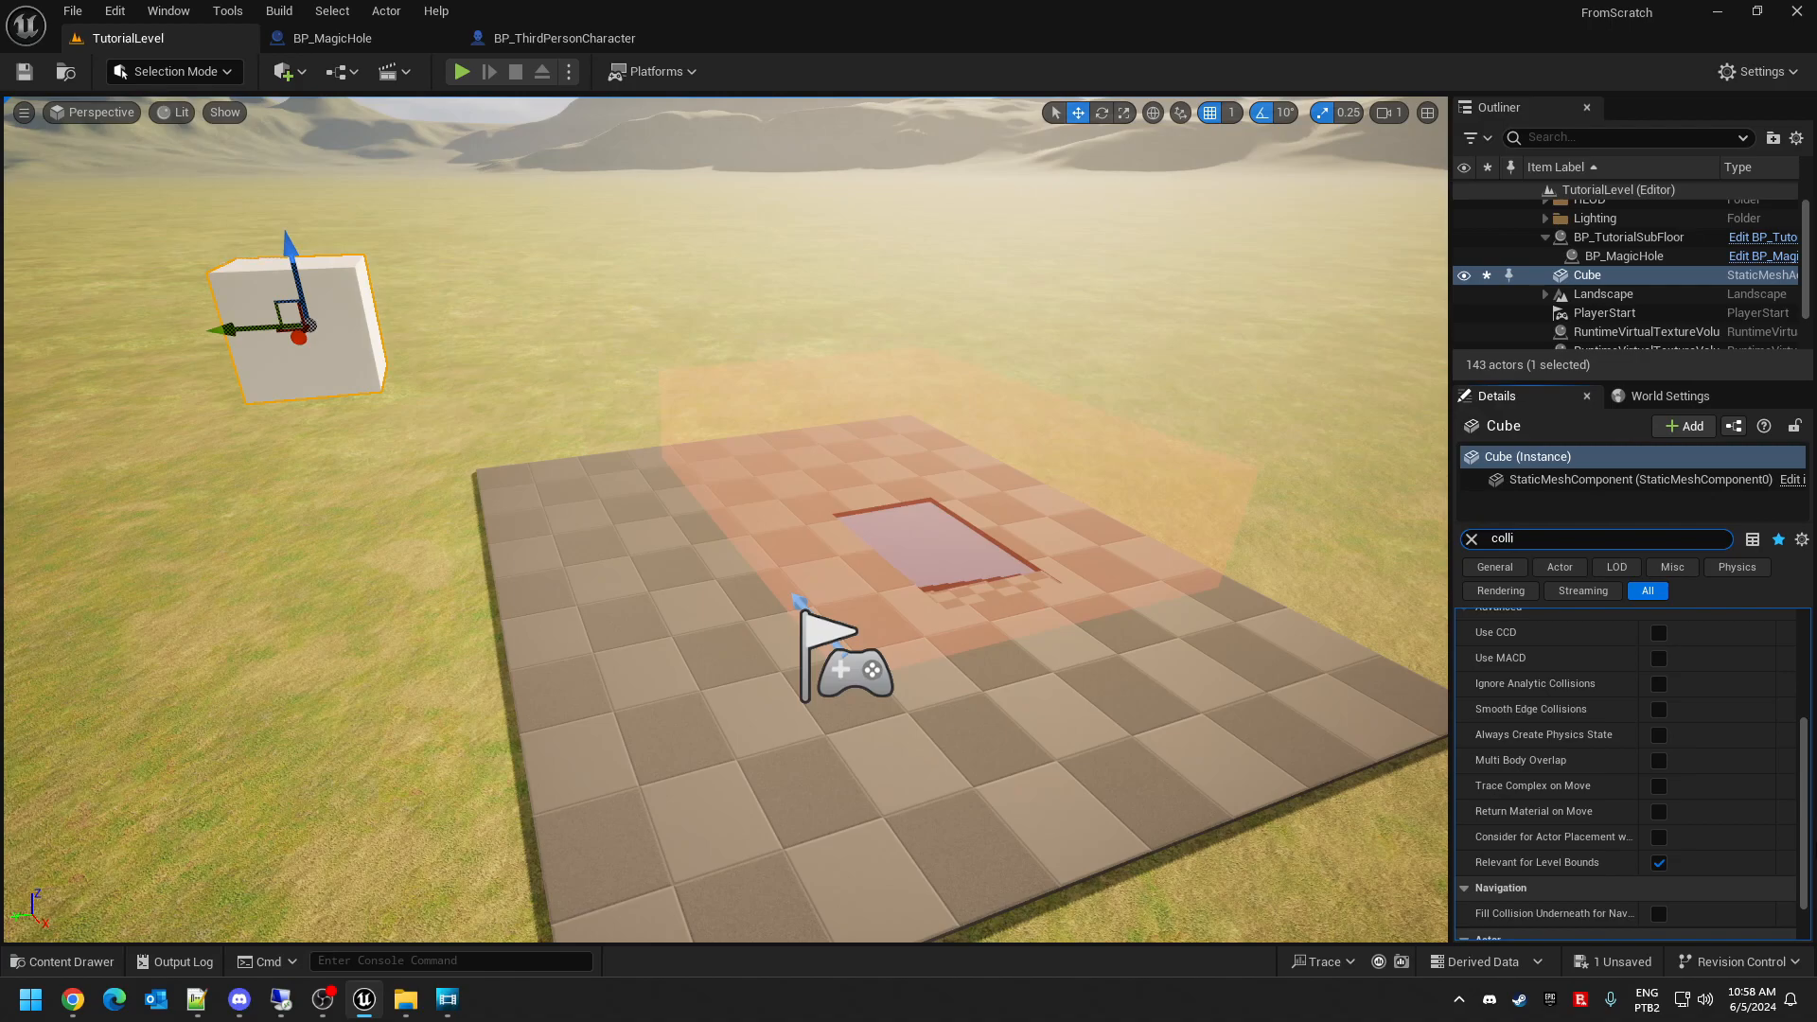
- Set the cube's collision preset to Custom
scroll(1808, 724, "up", 3)
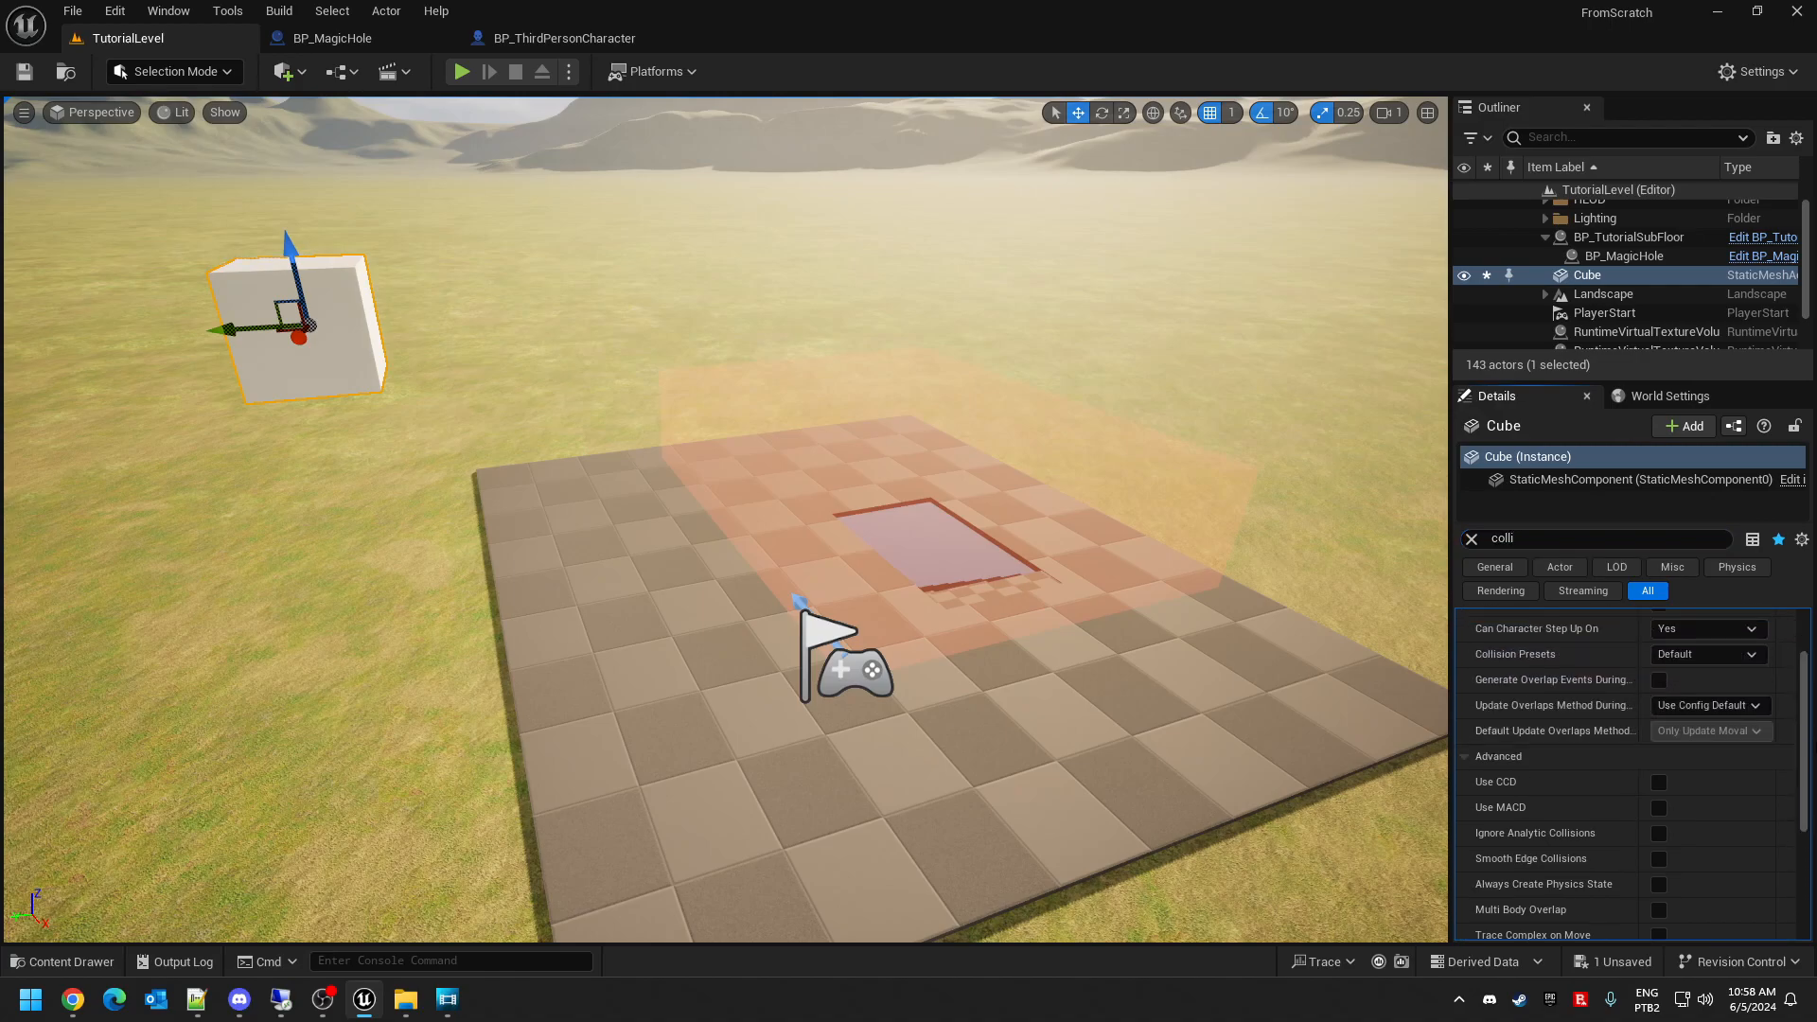
scroll(1808, 802, "down", 4)
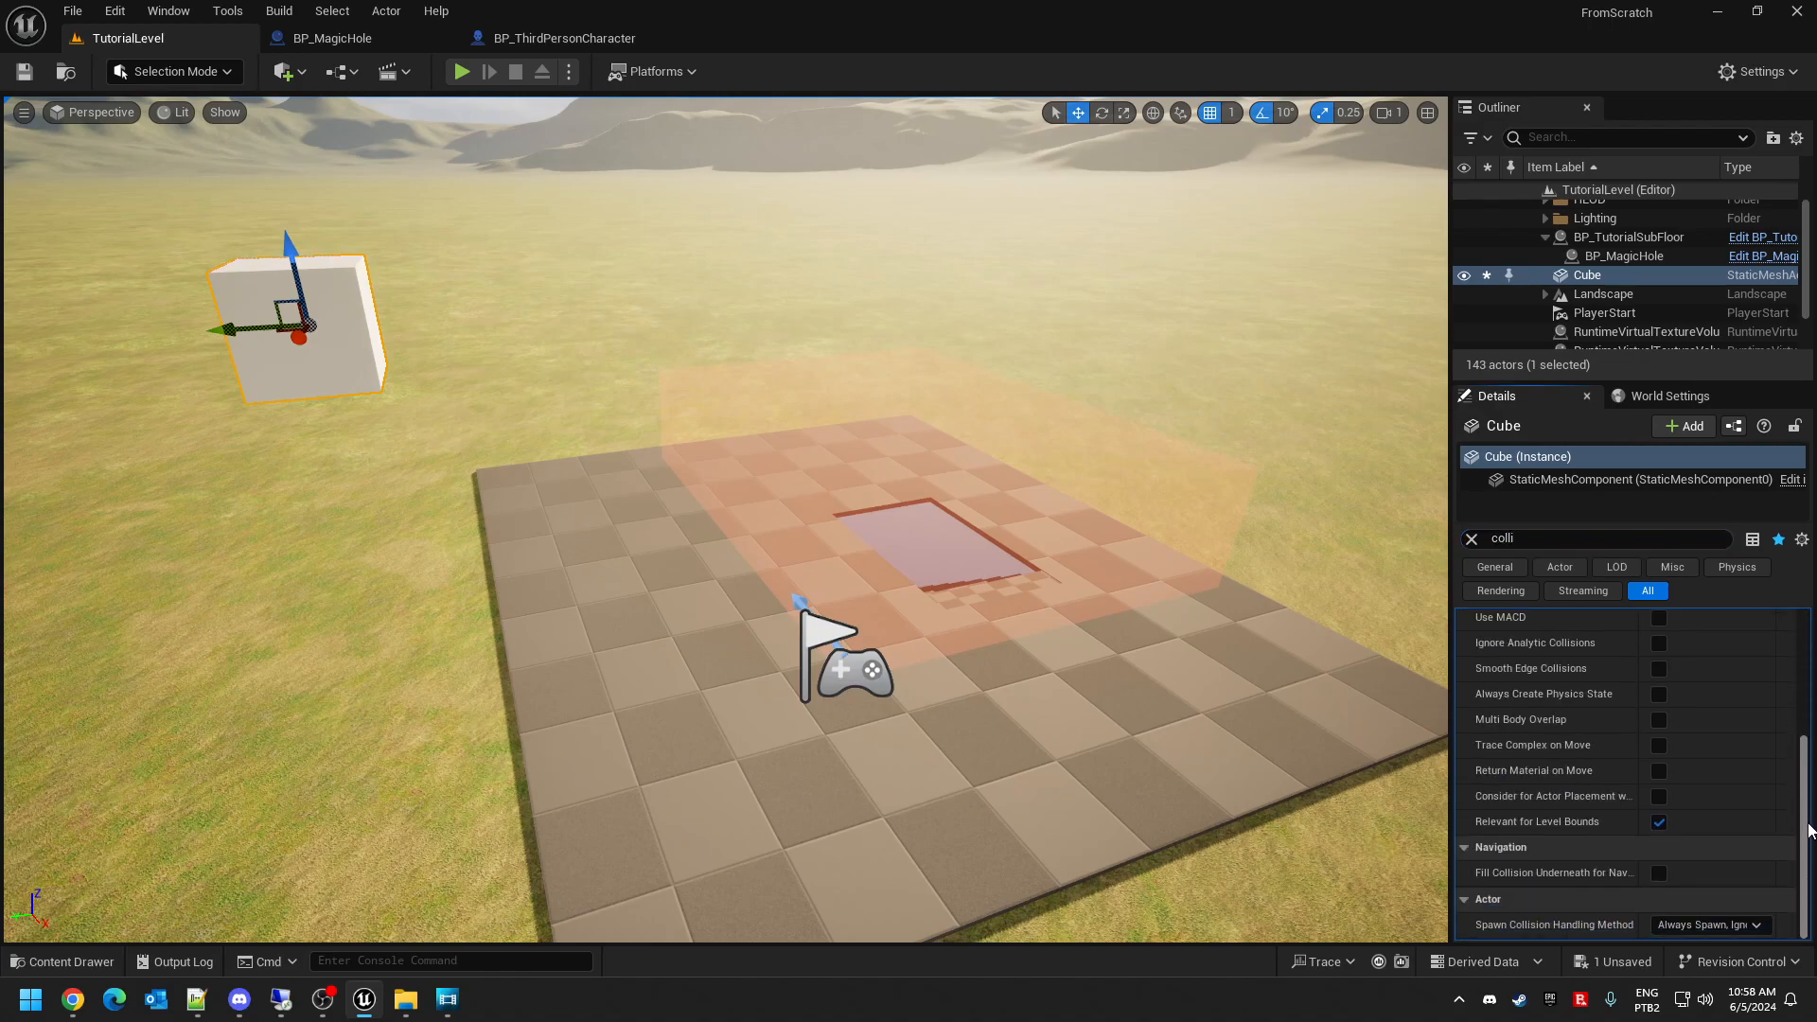
scroll(1809, 830, "up", 3)
scroll(1807, 719, "up", 2)
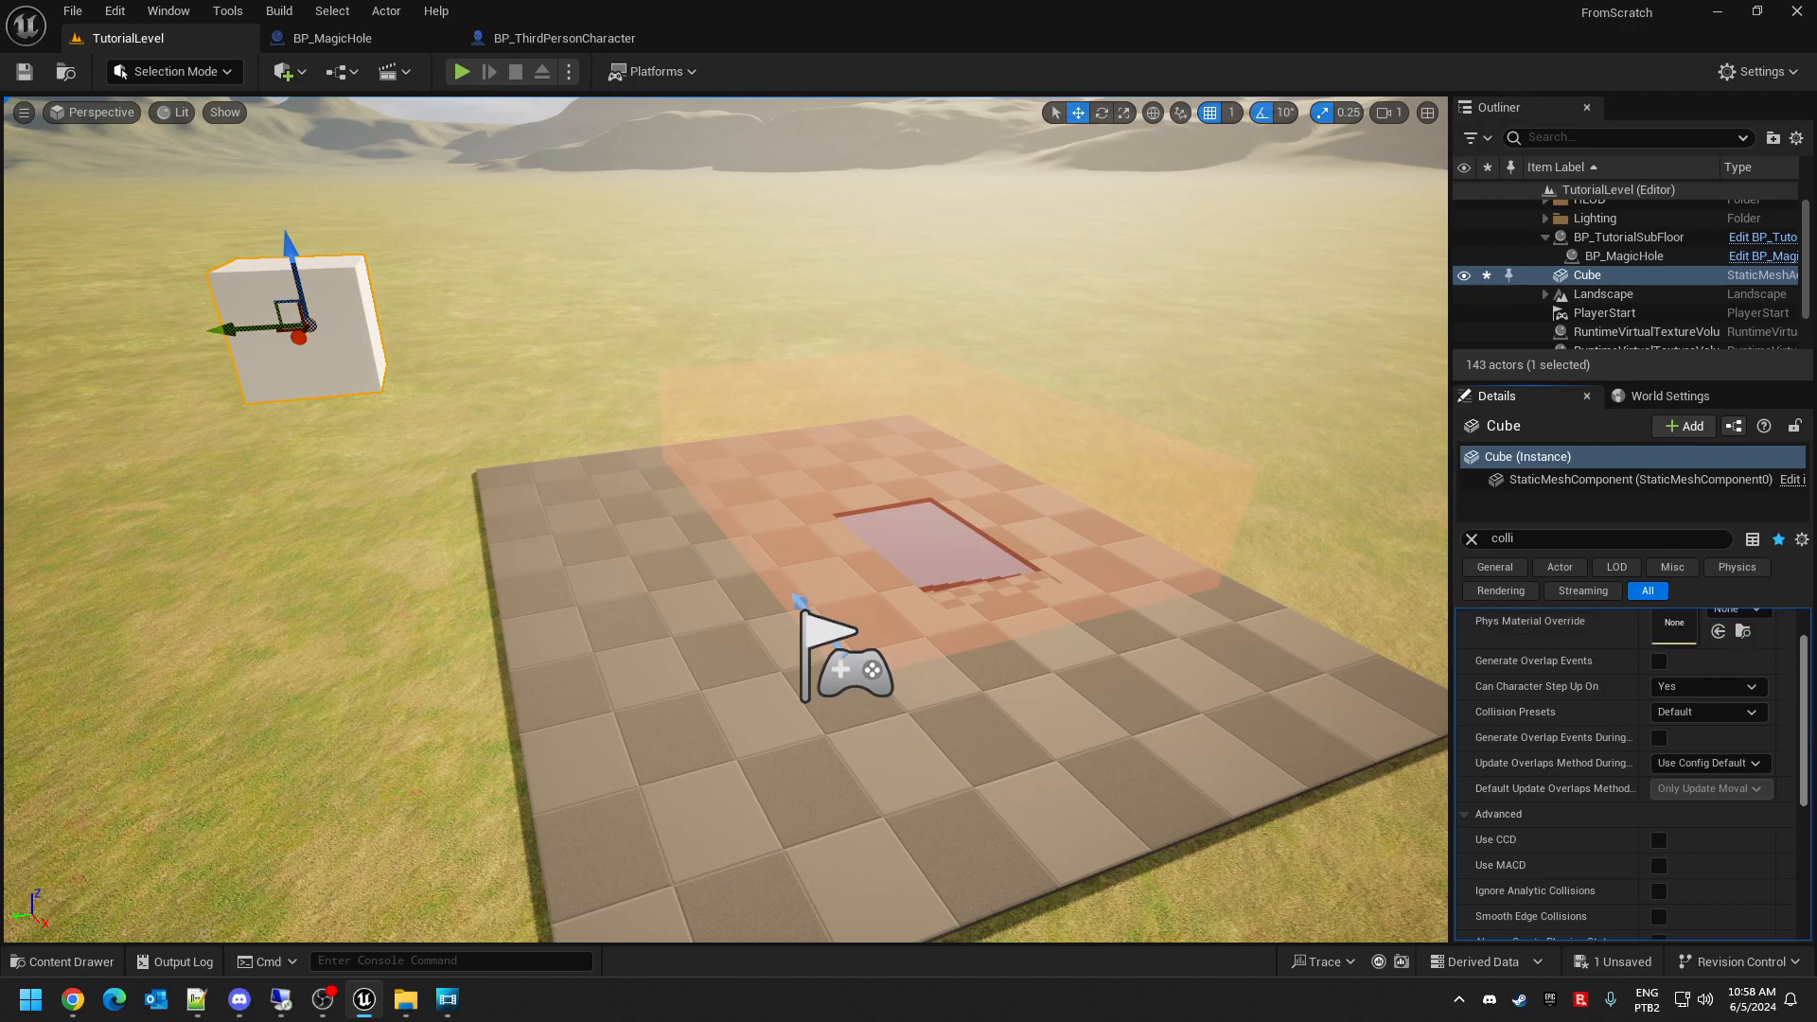
scroll(1807, 719, "up", 1)
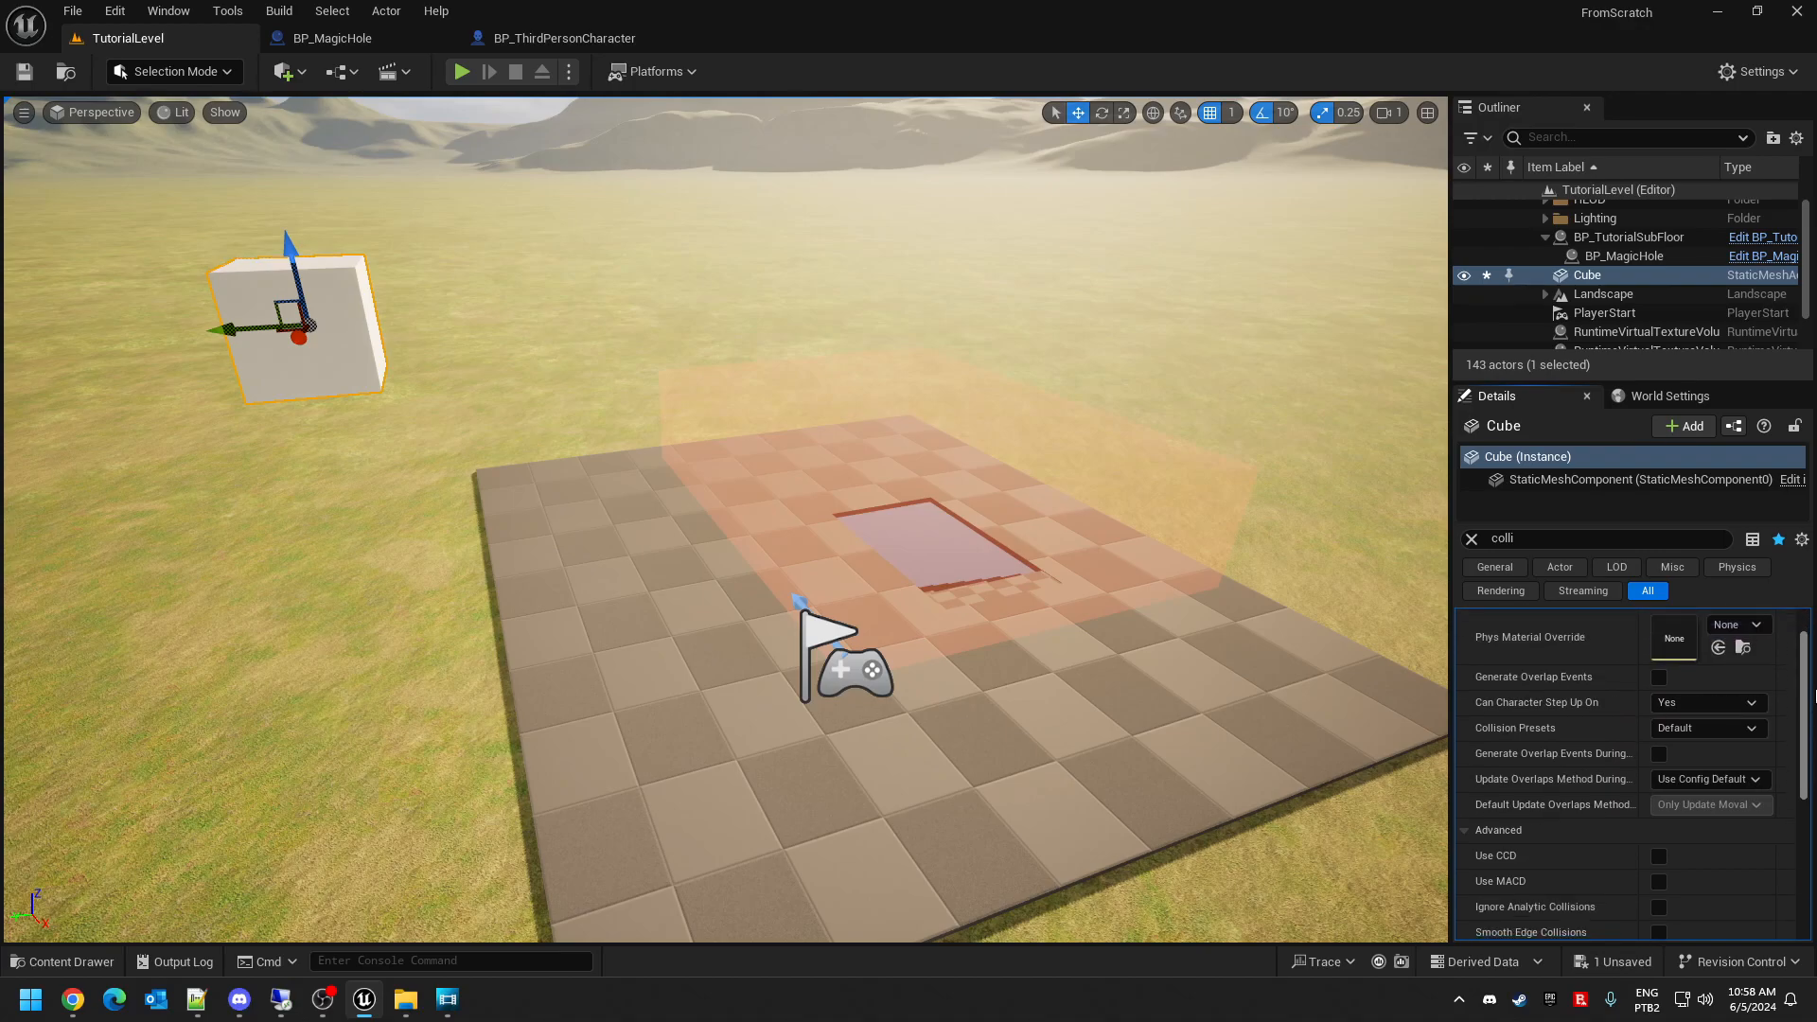
left_click(1752, 729)
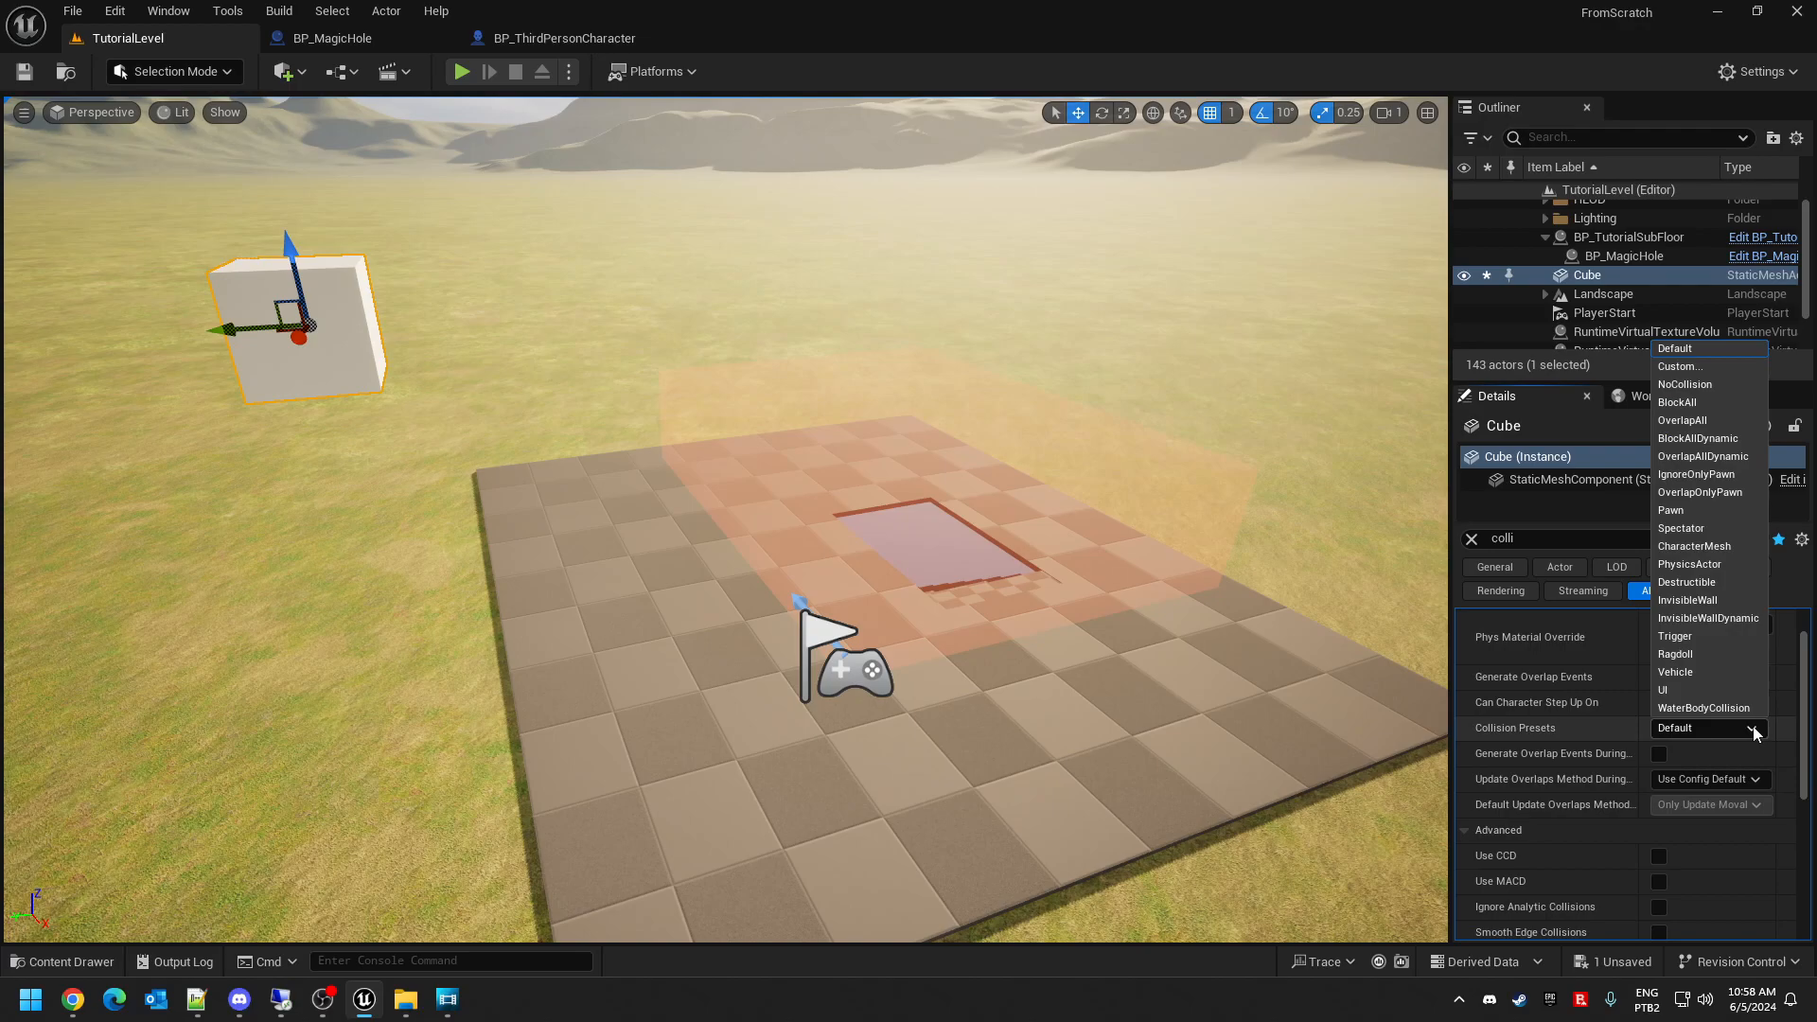
left_click(1681, 366)
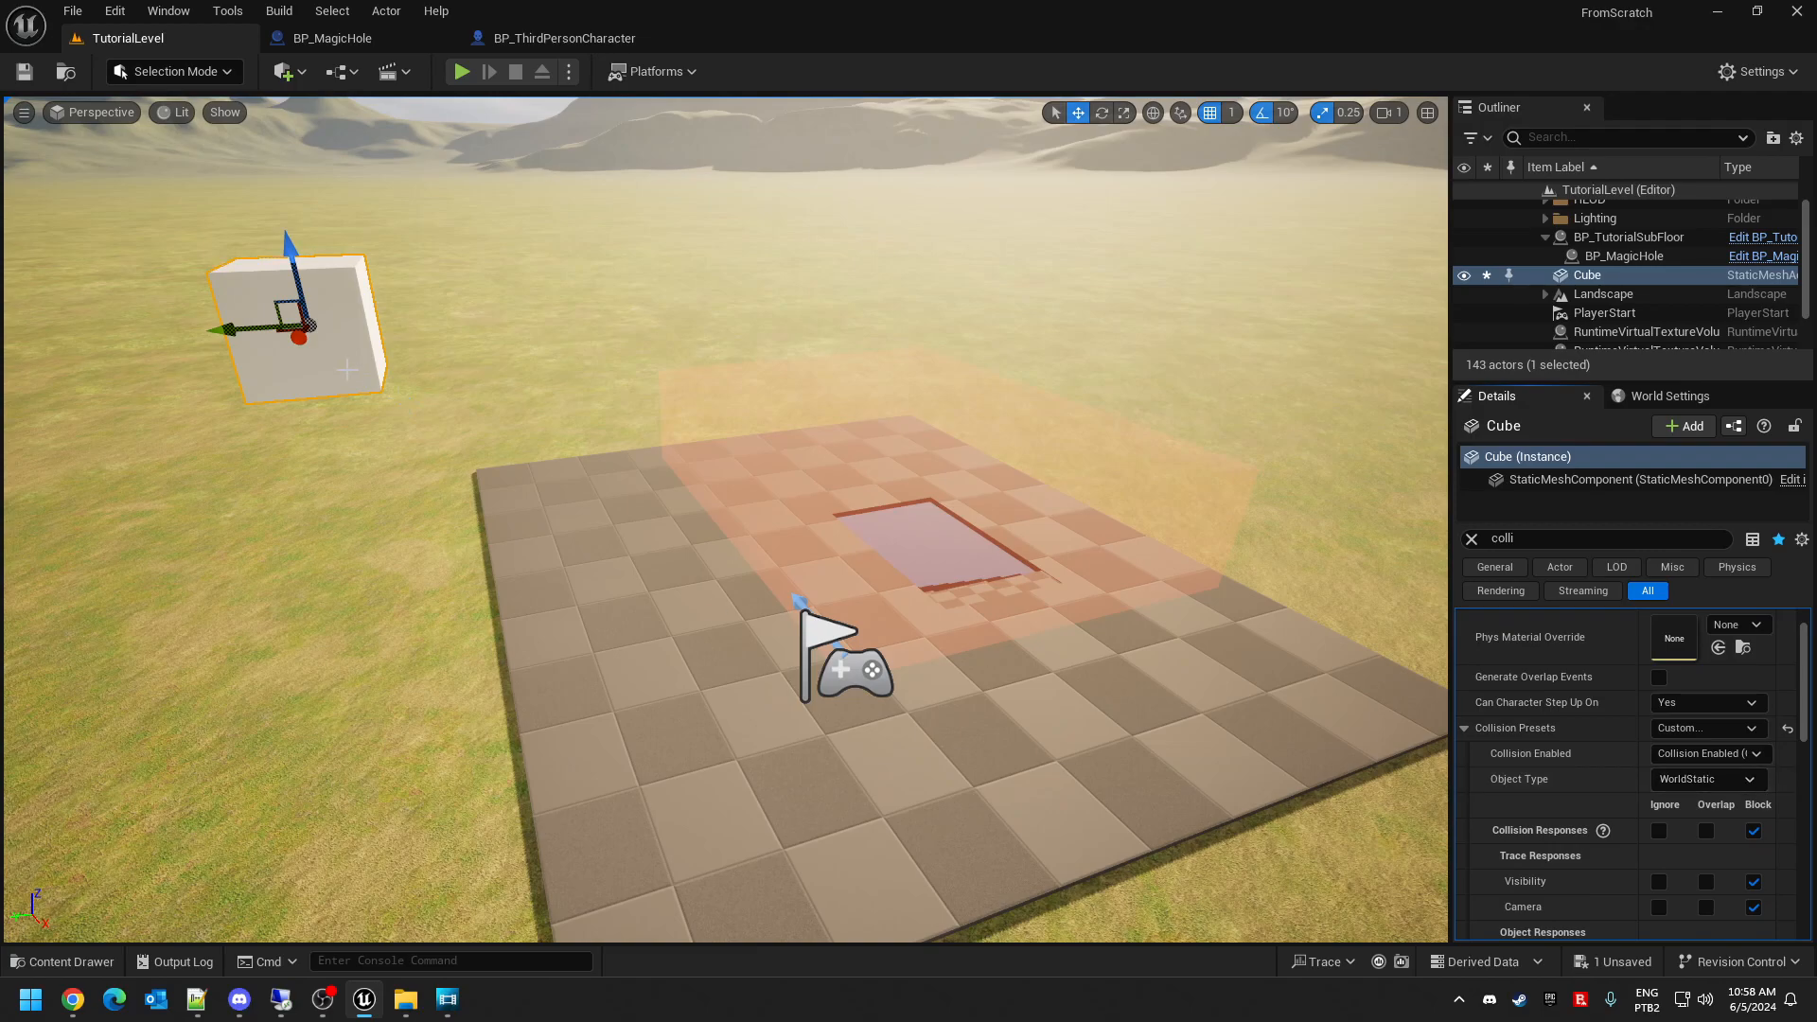
- Set the cube's object type to WorldDynamic and all of its collision responses to Ignore
left_click(1696, 782)
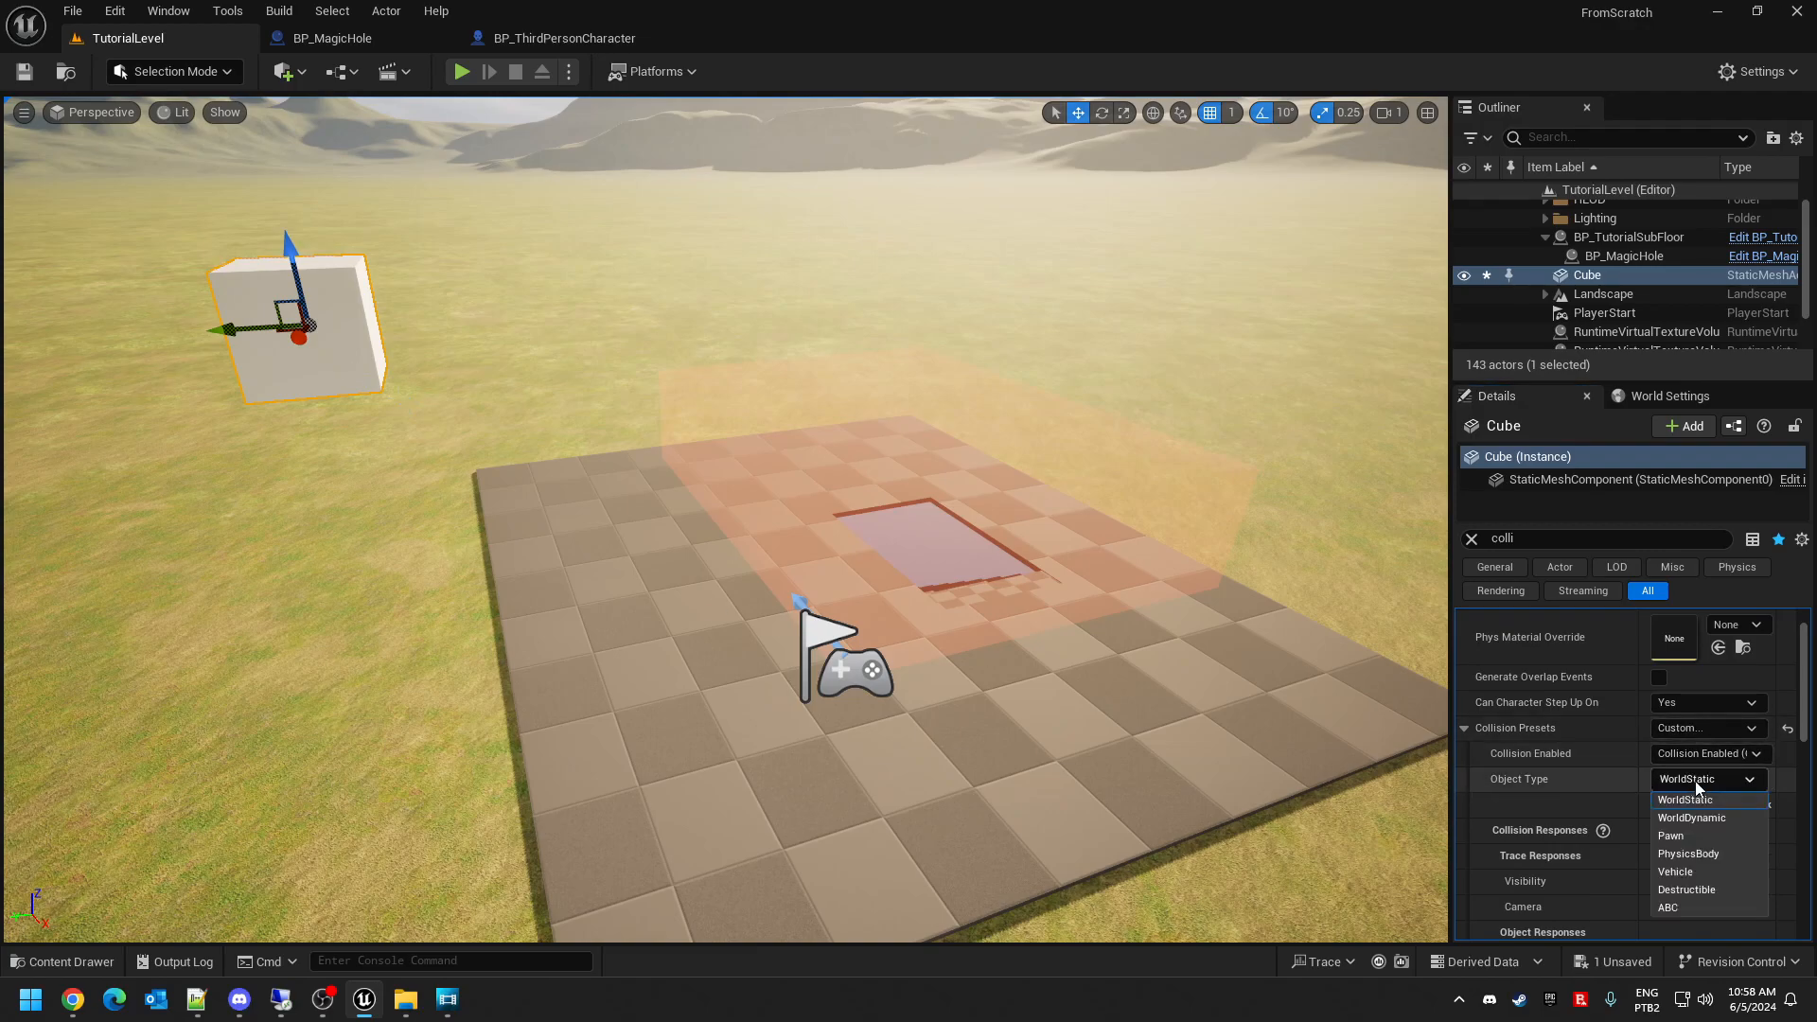
left_click(1736, 821)
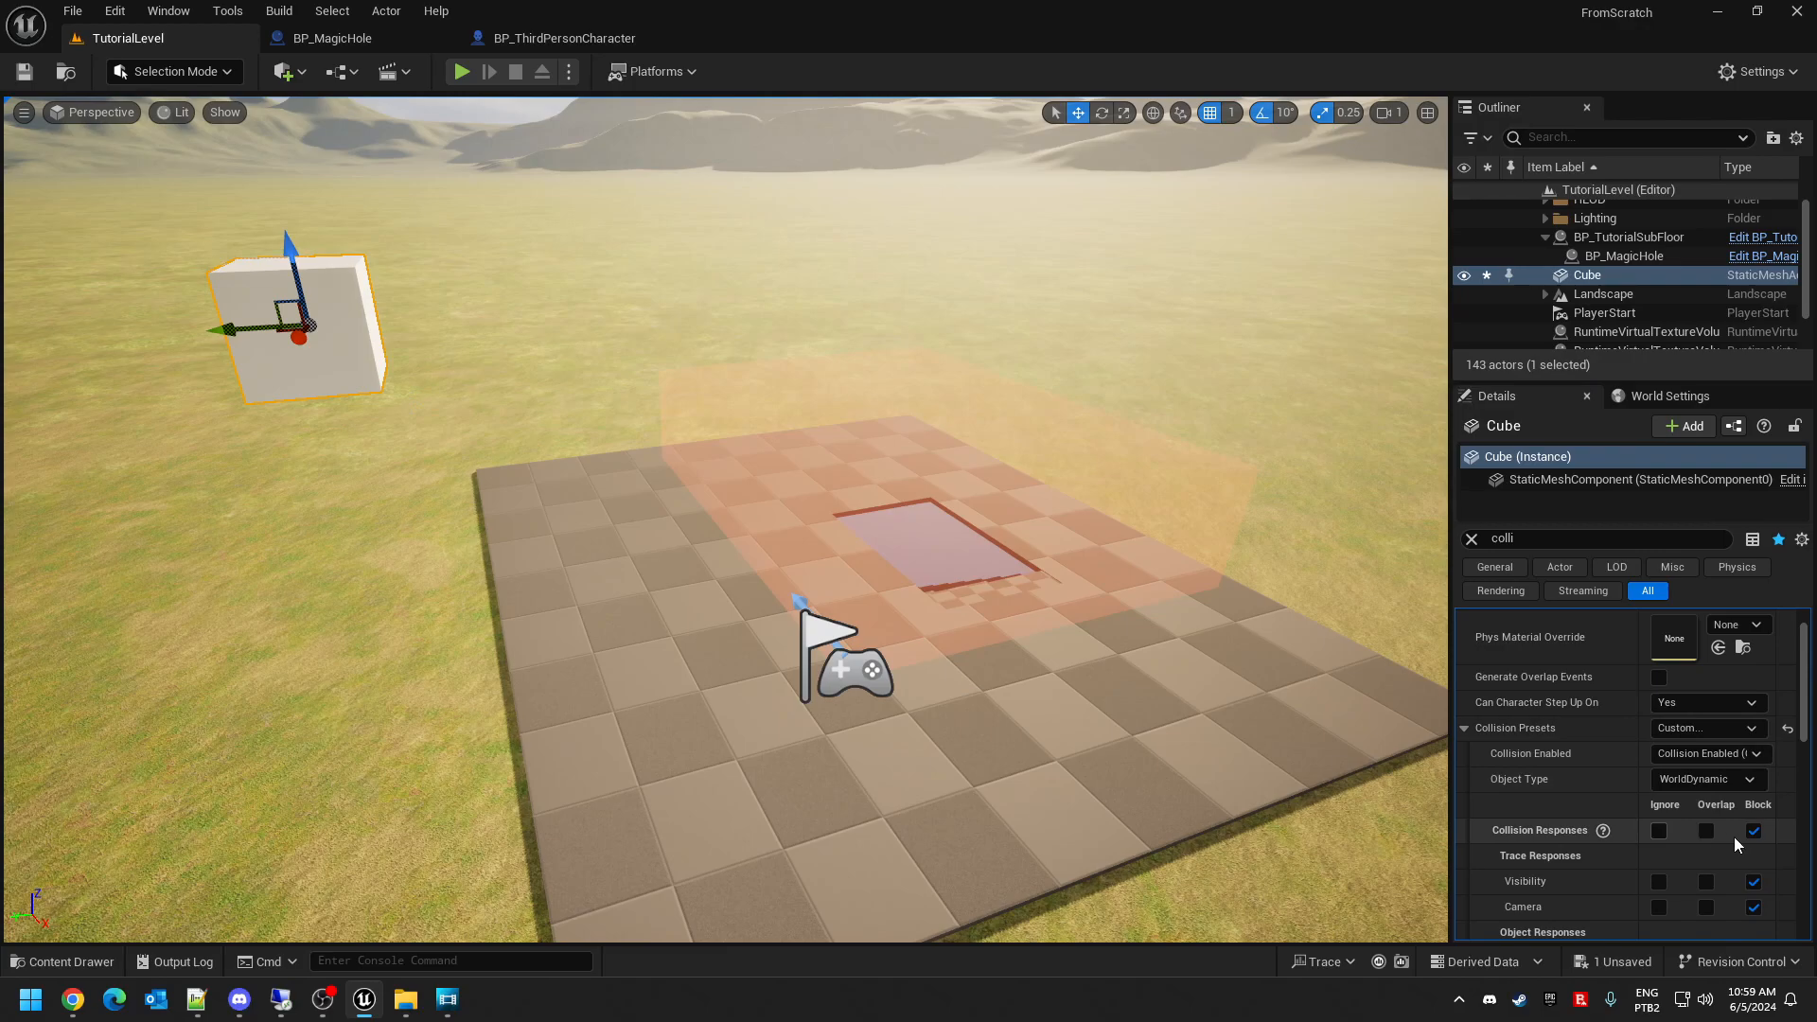
left_click_drag(1806, 711, 1811, 729)
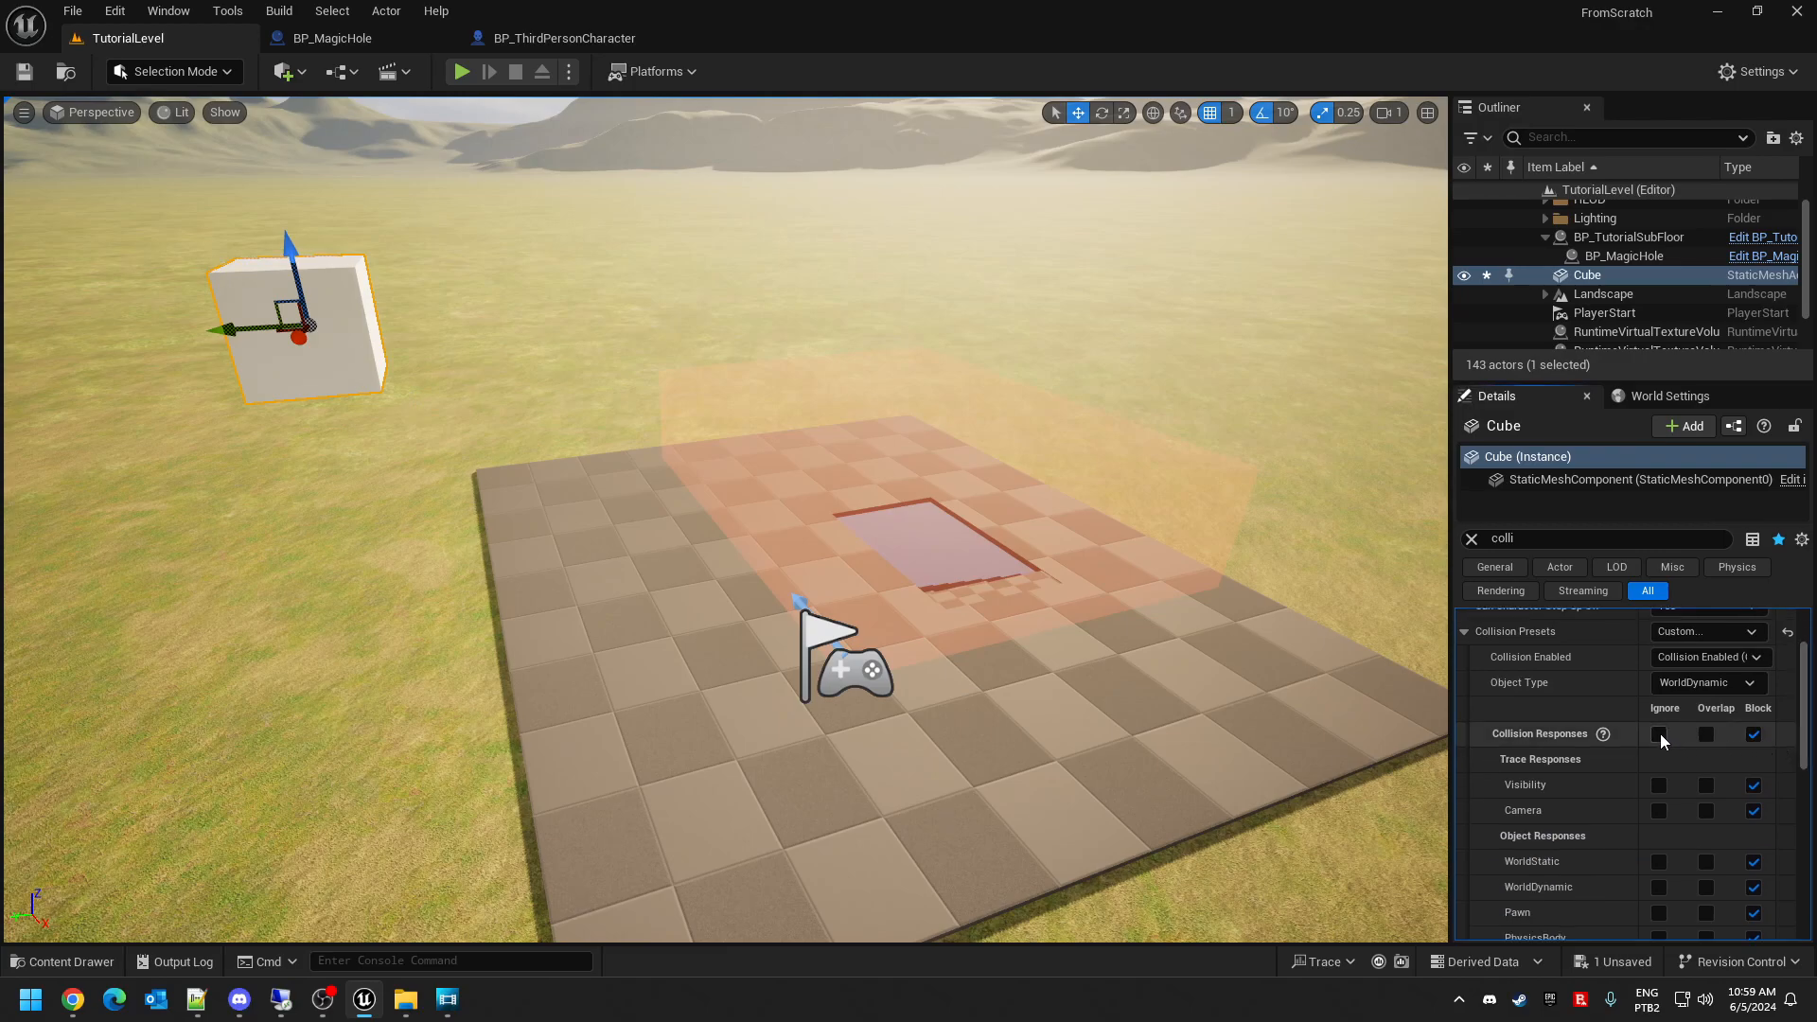
scroll(1663, 743, "down", 3)
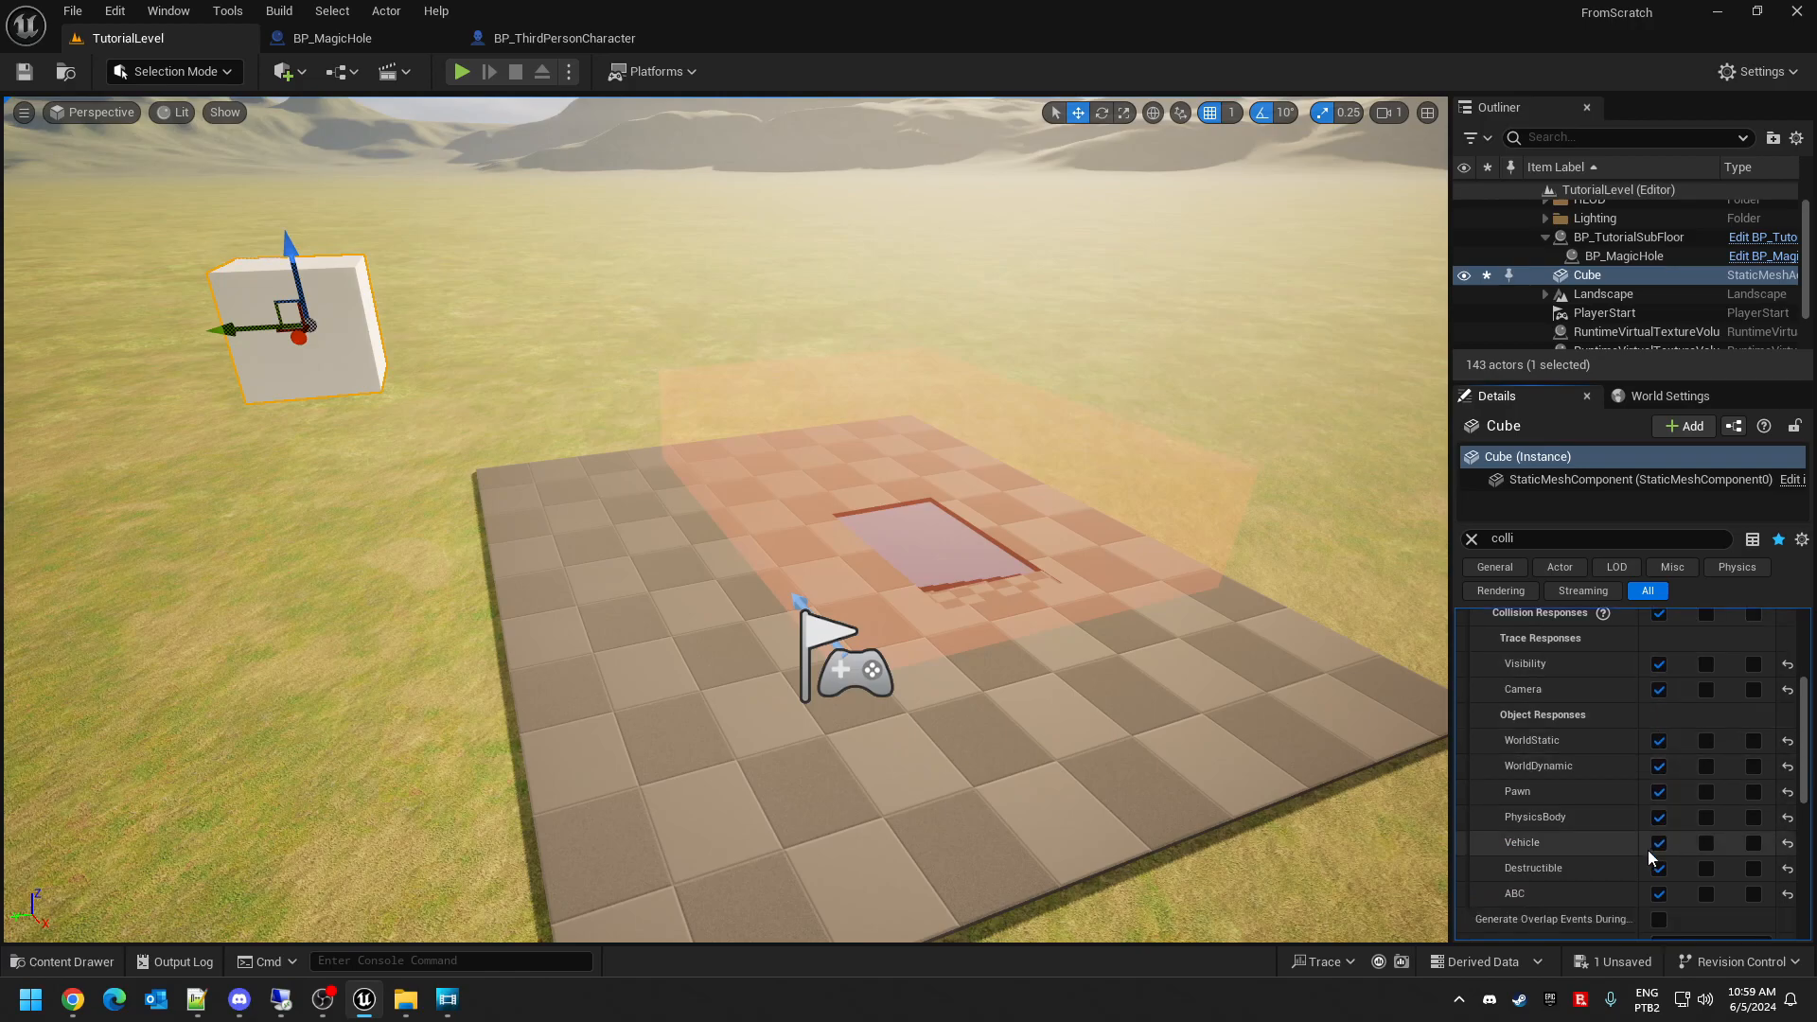
- Set the Cube's WorldStatic collision response to Block
left_click(1754, 740)
scroll(1779, 747, "up", 2)
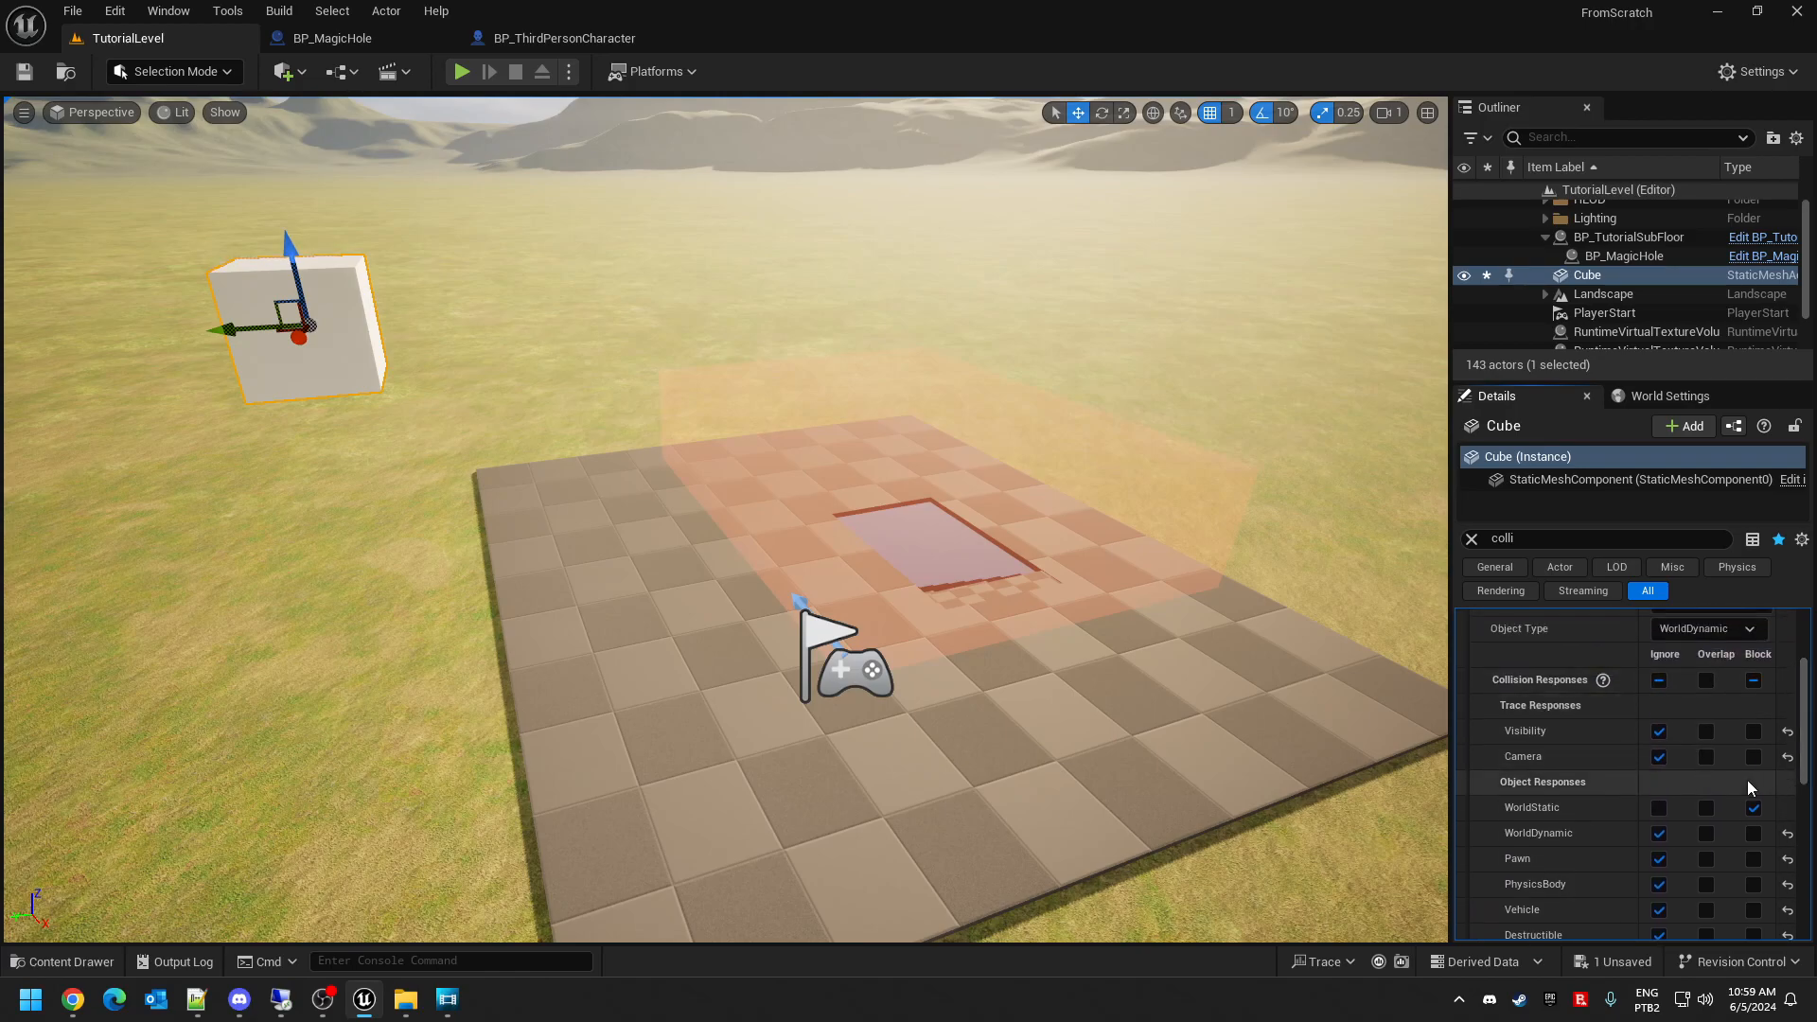
scroll(1809, 721, "up", 2)
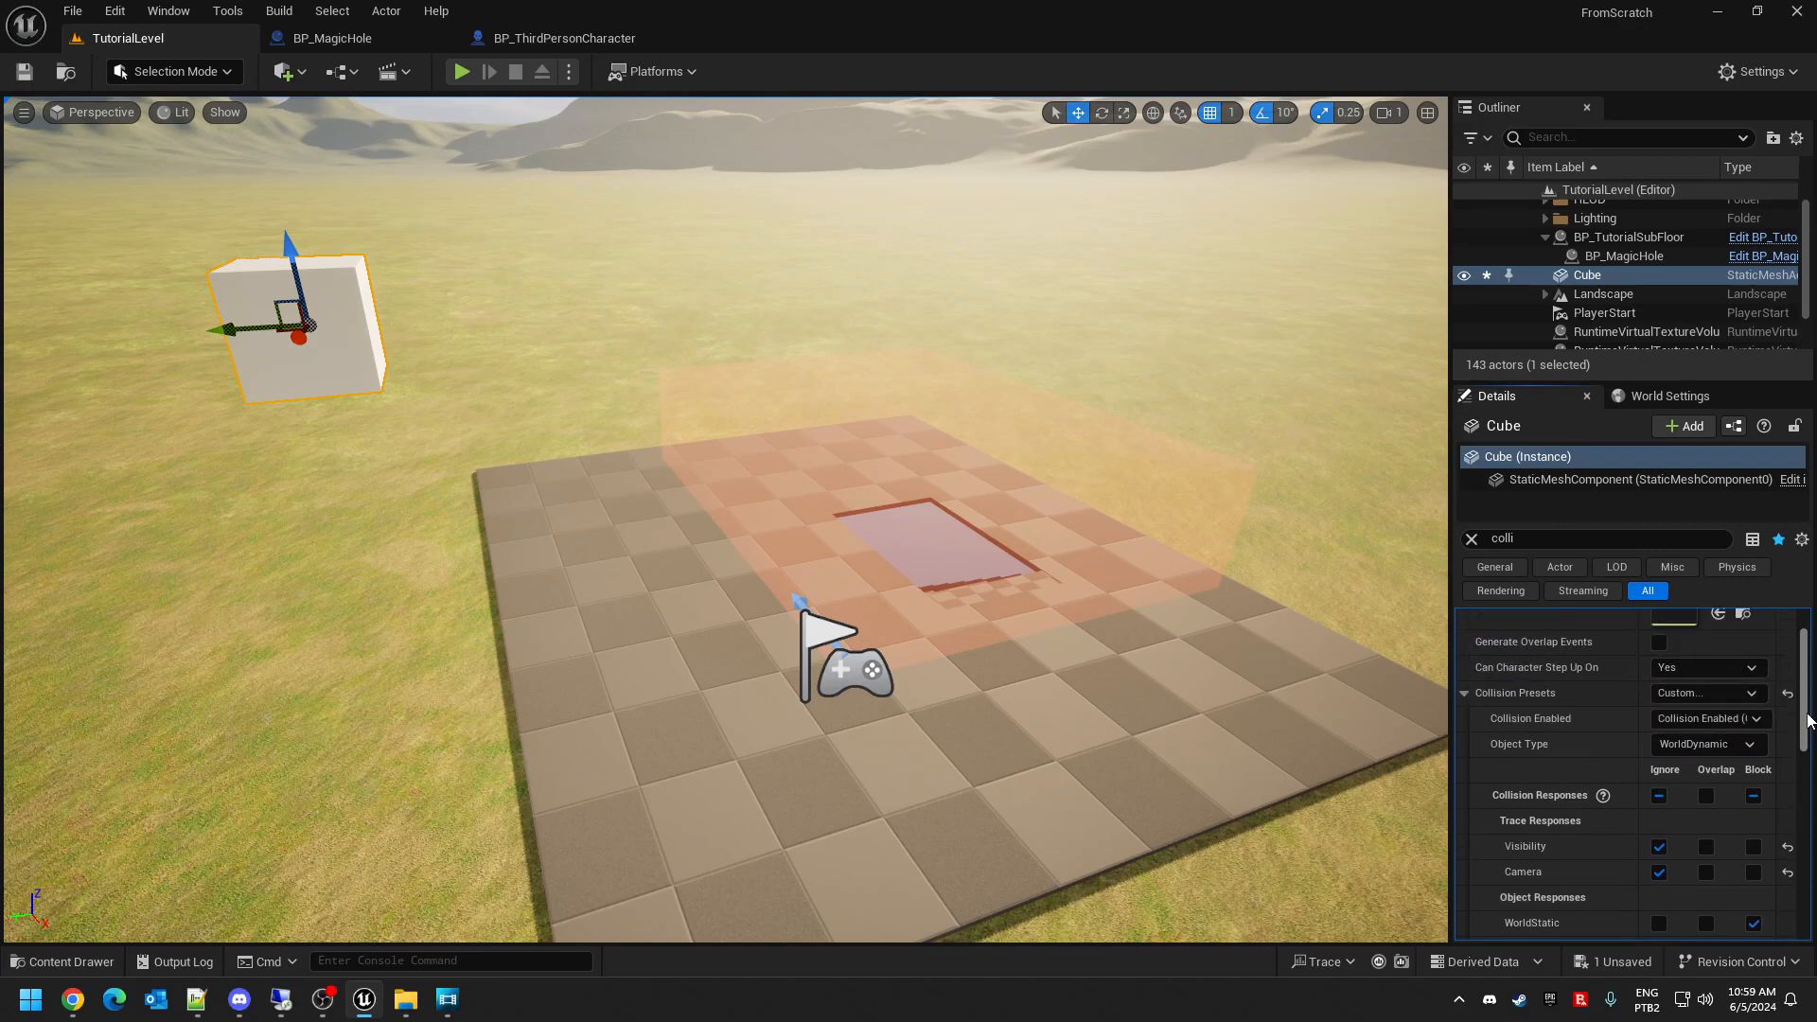
- Compare the Landscape's object type and collision responses with those of the Cube
left_click(1587, 296)
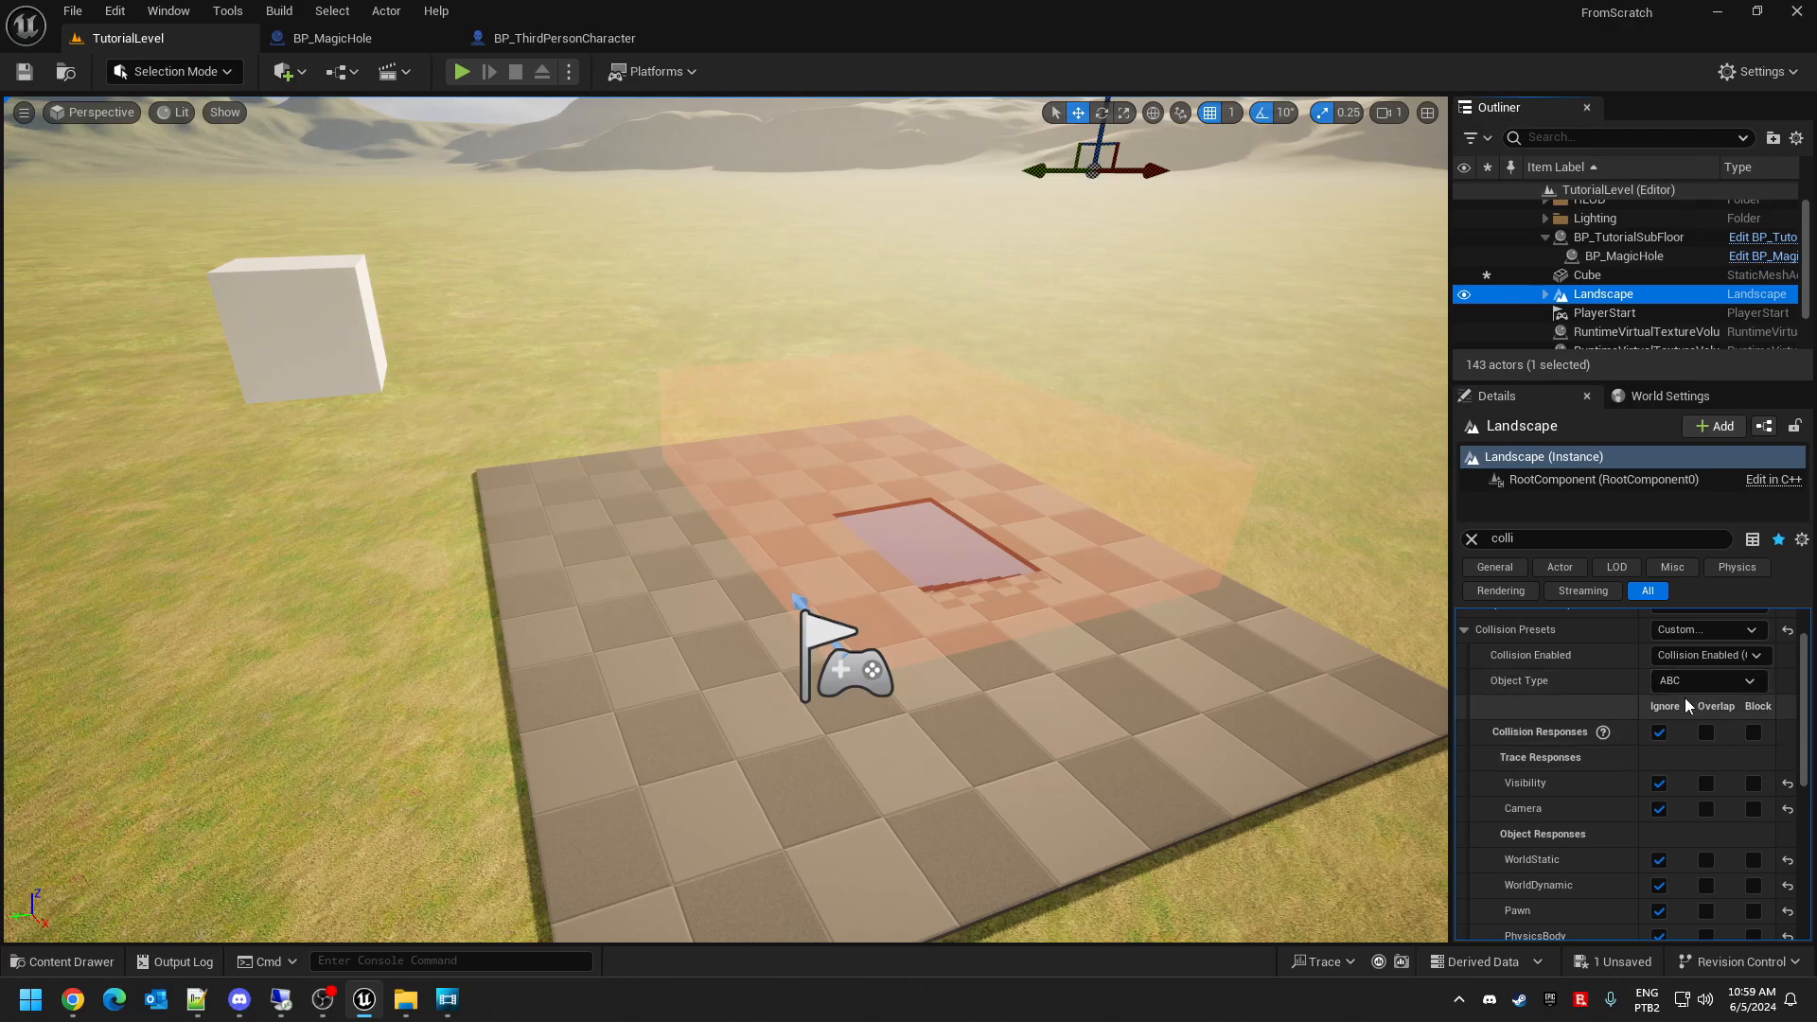
scroll(1807, 717, "down", 2)
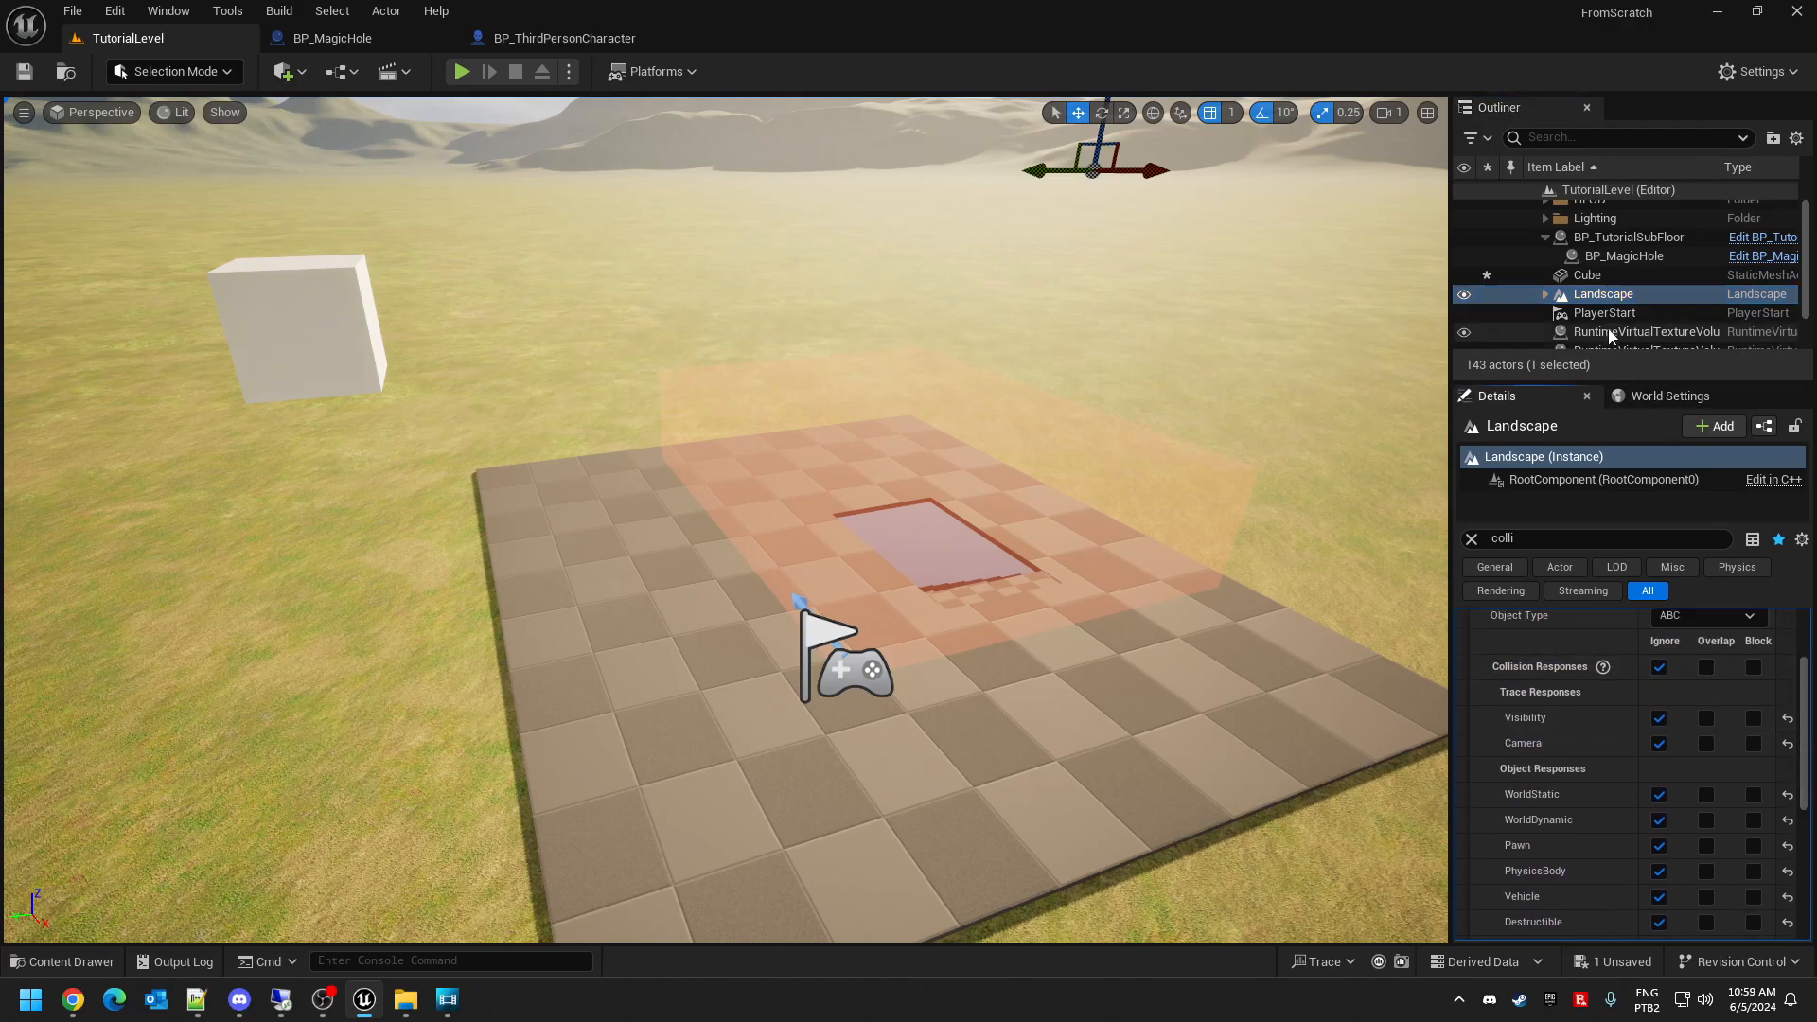
left_click(1588, 275)
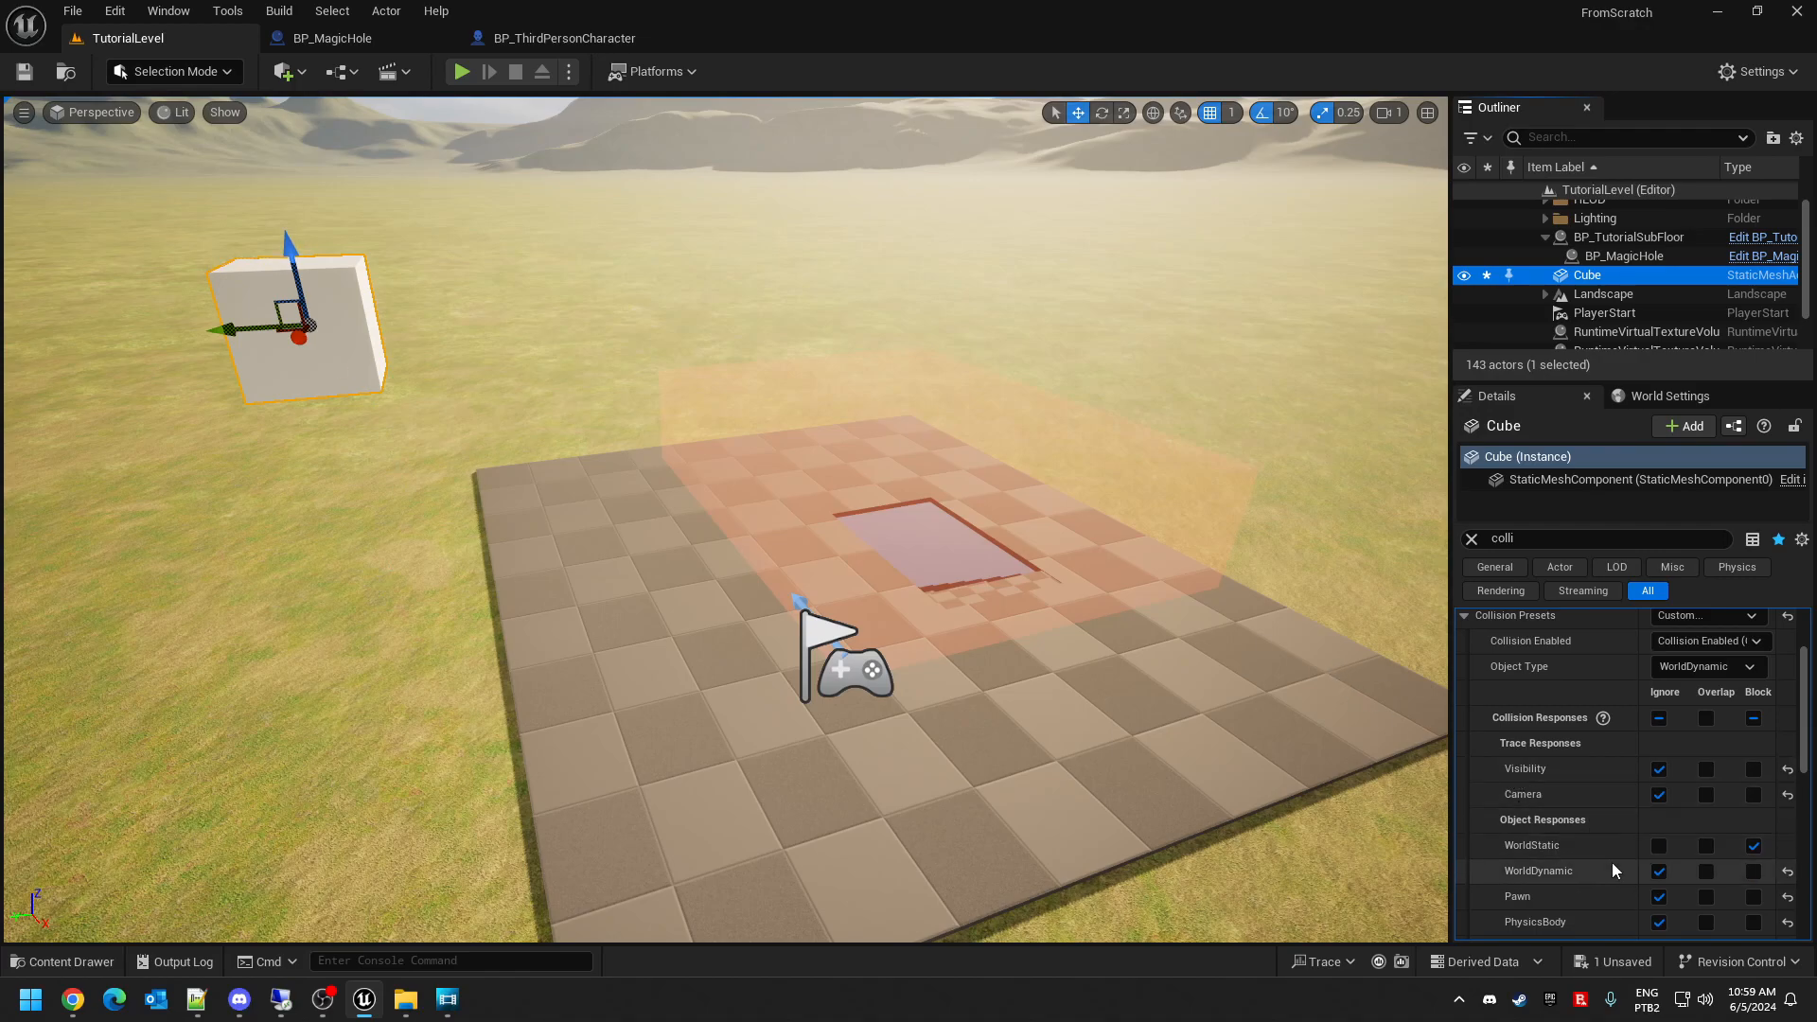
- Save the level and enable Simulate Physics on the Cube
left_click(24, 73)
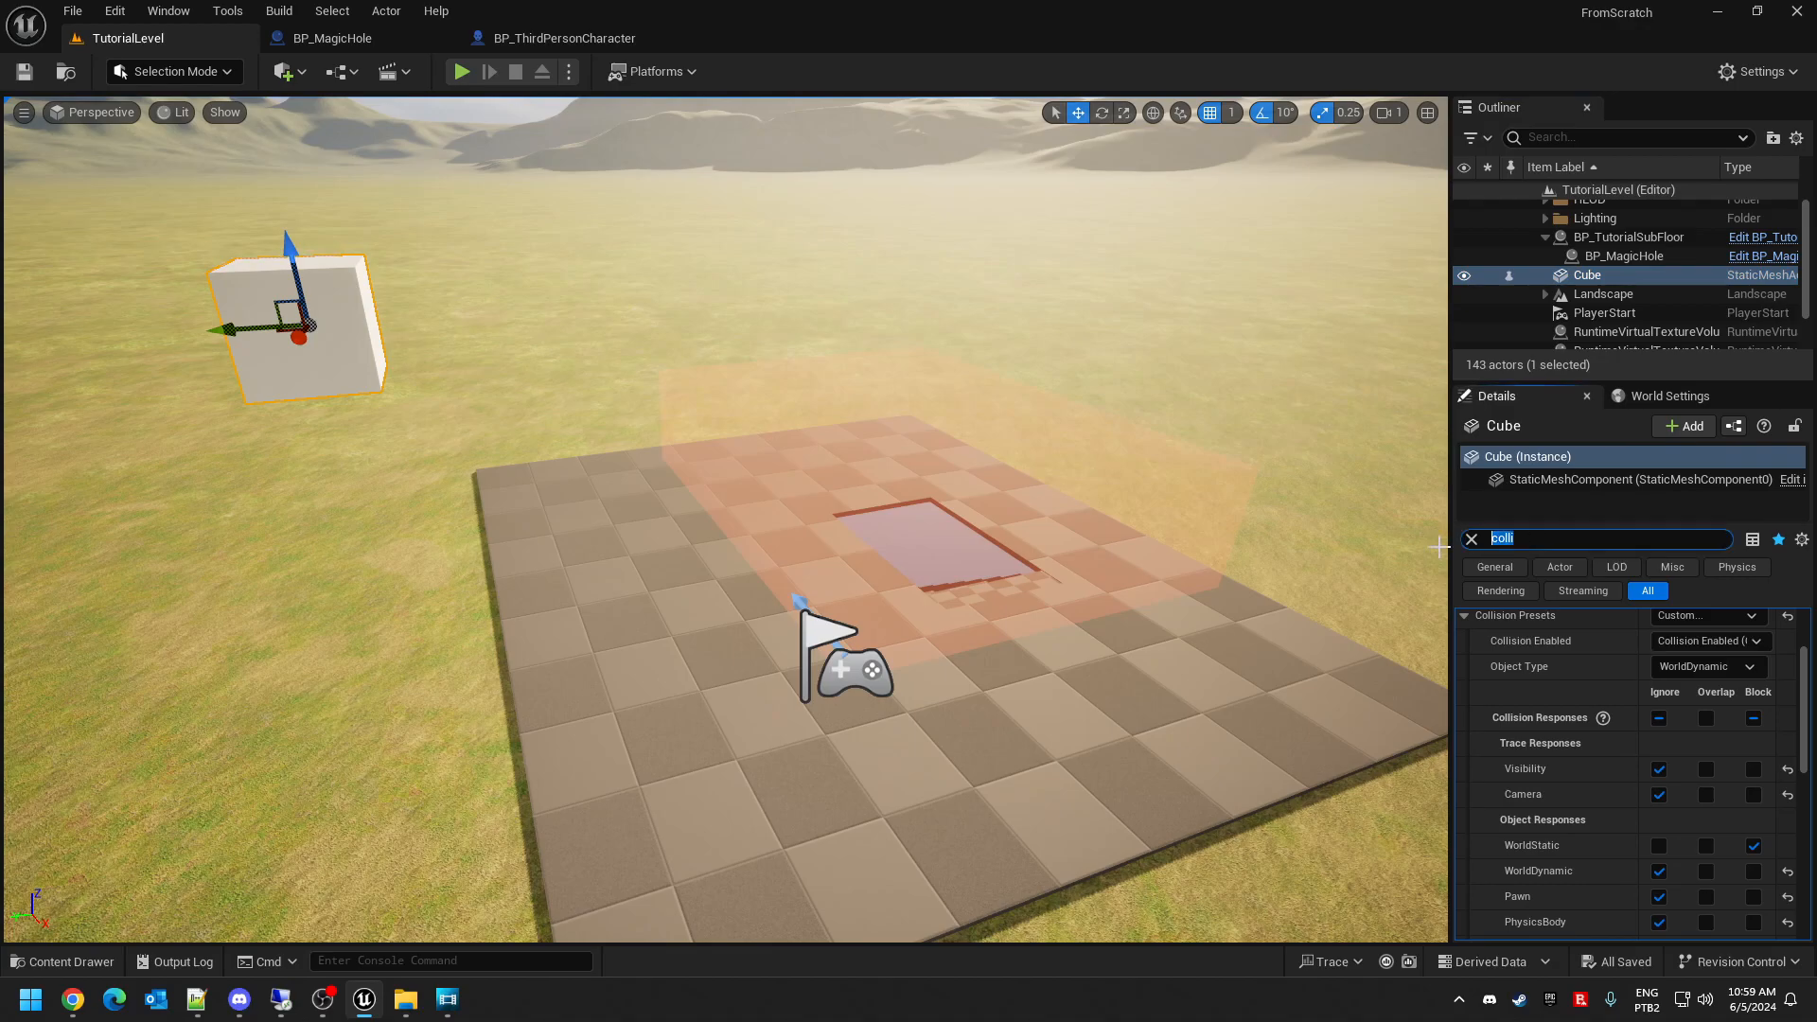
type("simul")
left_click(1667, 644)
- Play-test the level by running the character around the cube to check its collisions, and stop playing
left_click(460, 74)
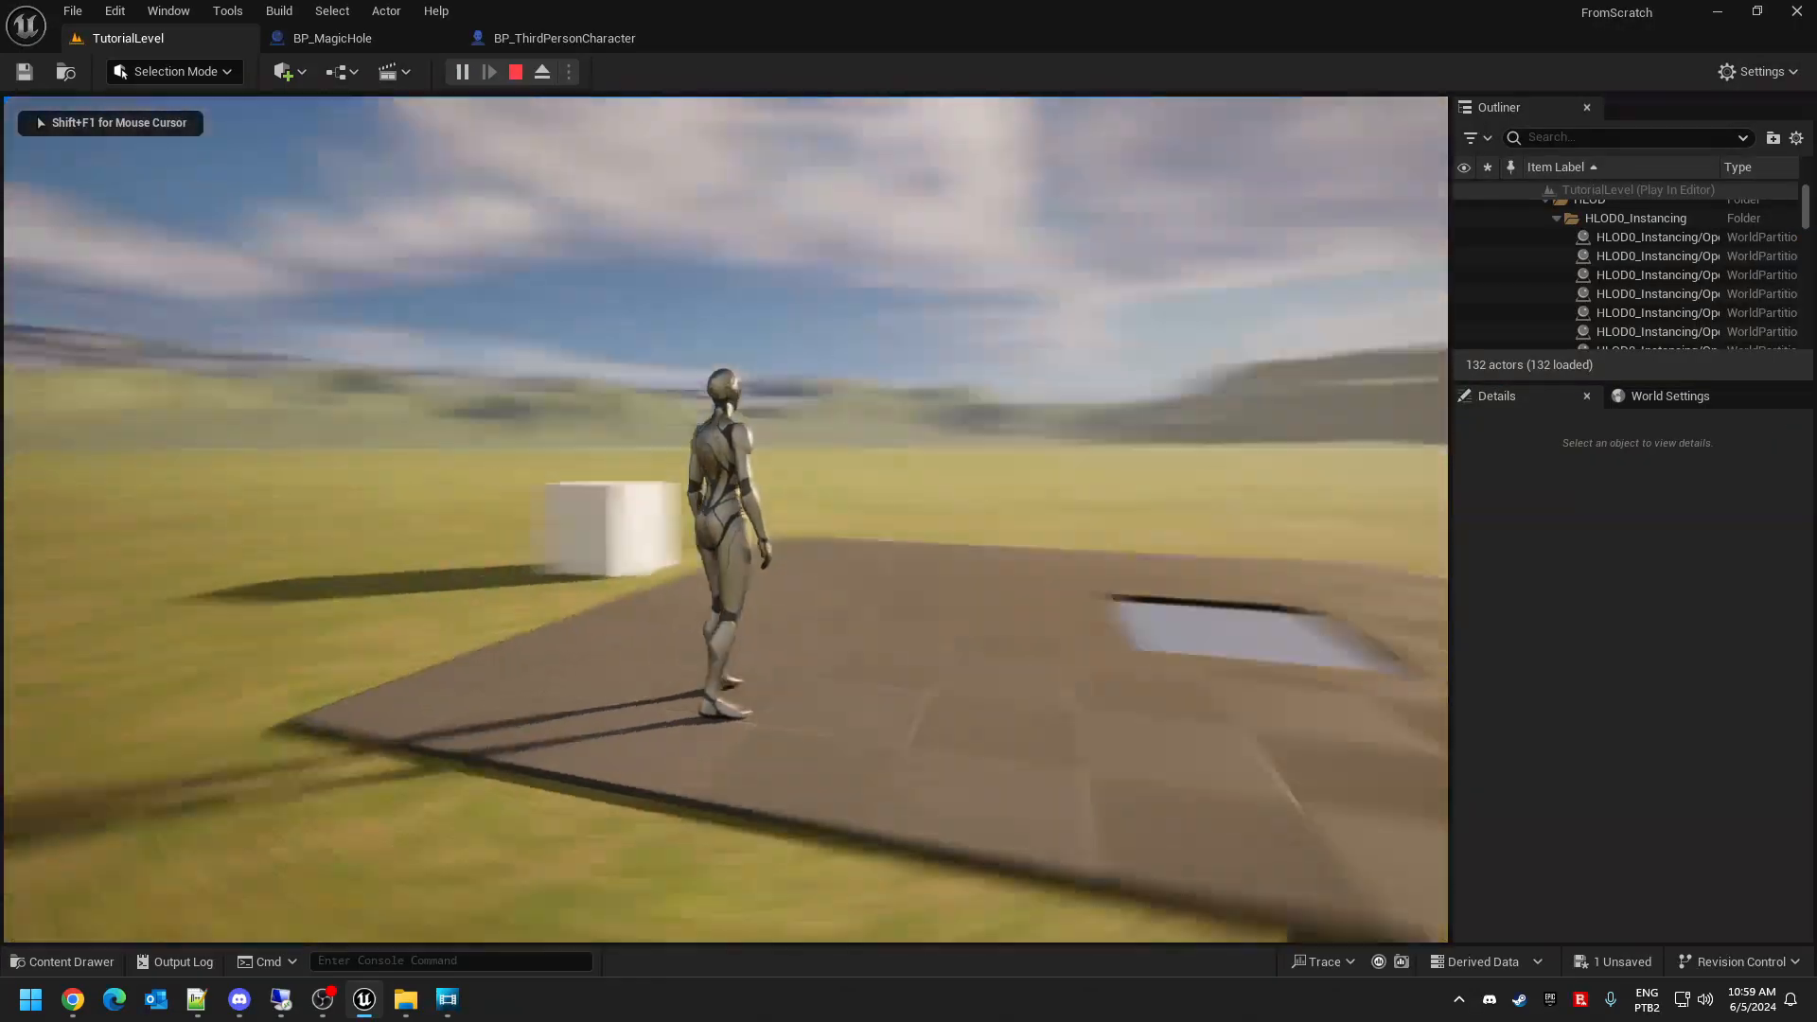
key("w")
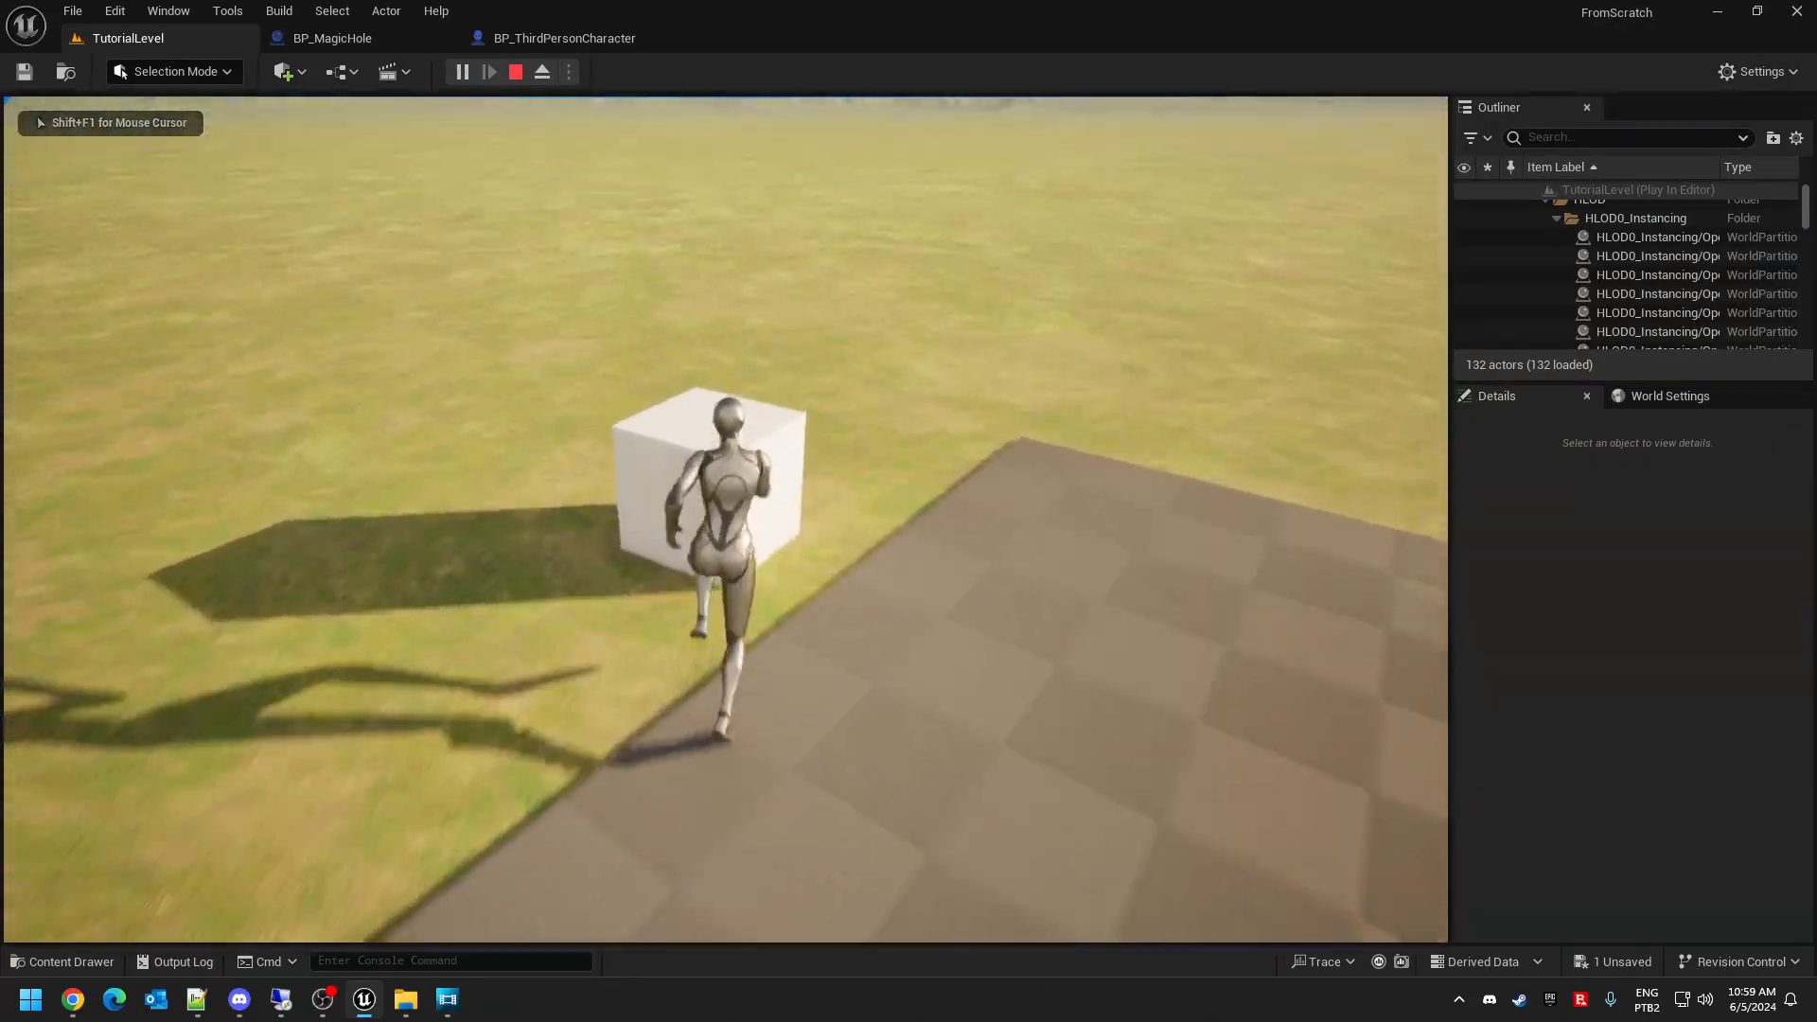
key("space")
key("s")
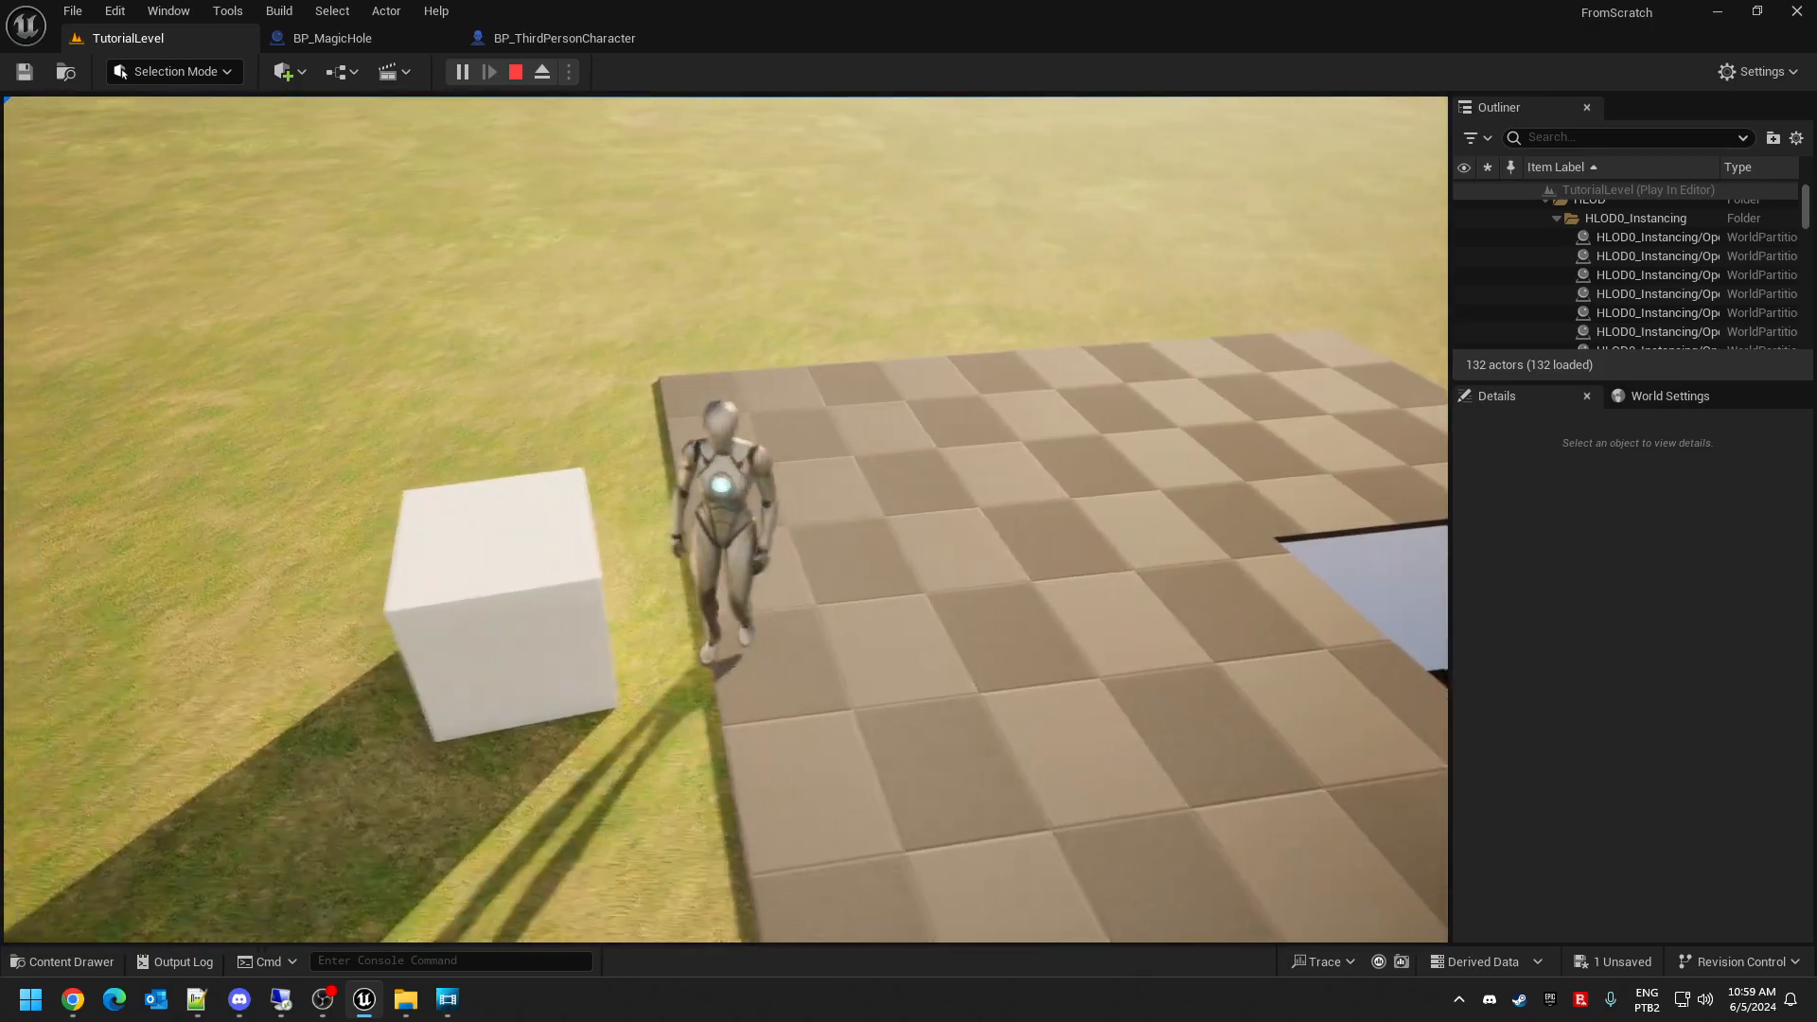
key("d")
key("Escape")
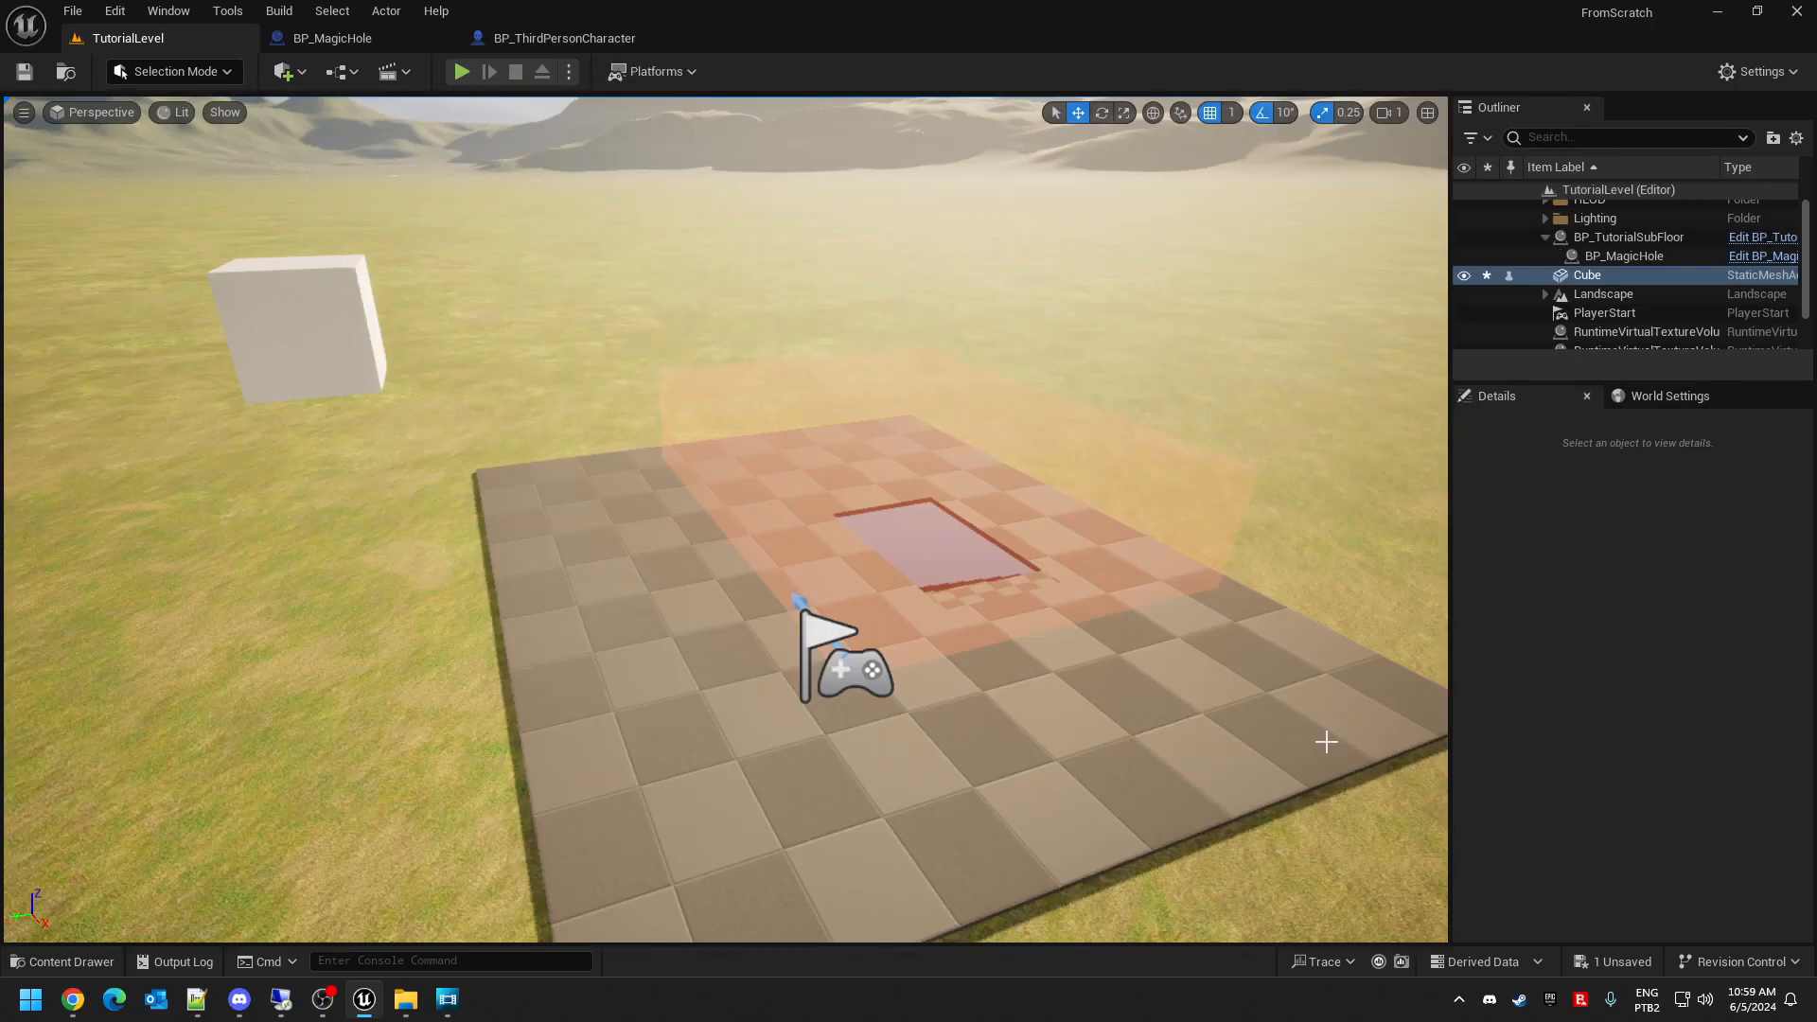
- Clear the Landscape's property filter, reset its collision preset to the default BlockAll, and save the level
left_click(1590, 295)
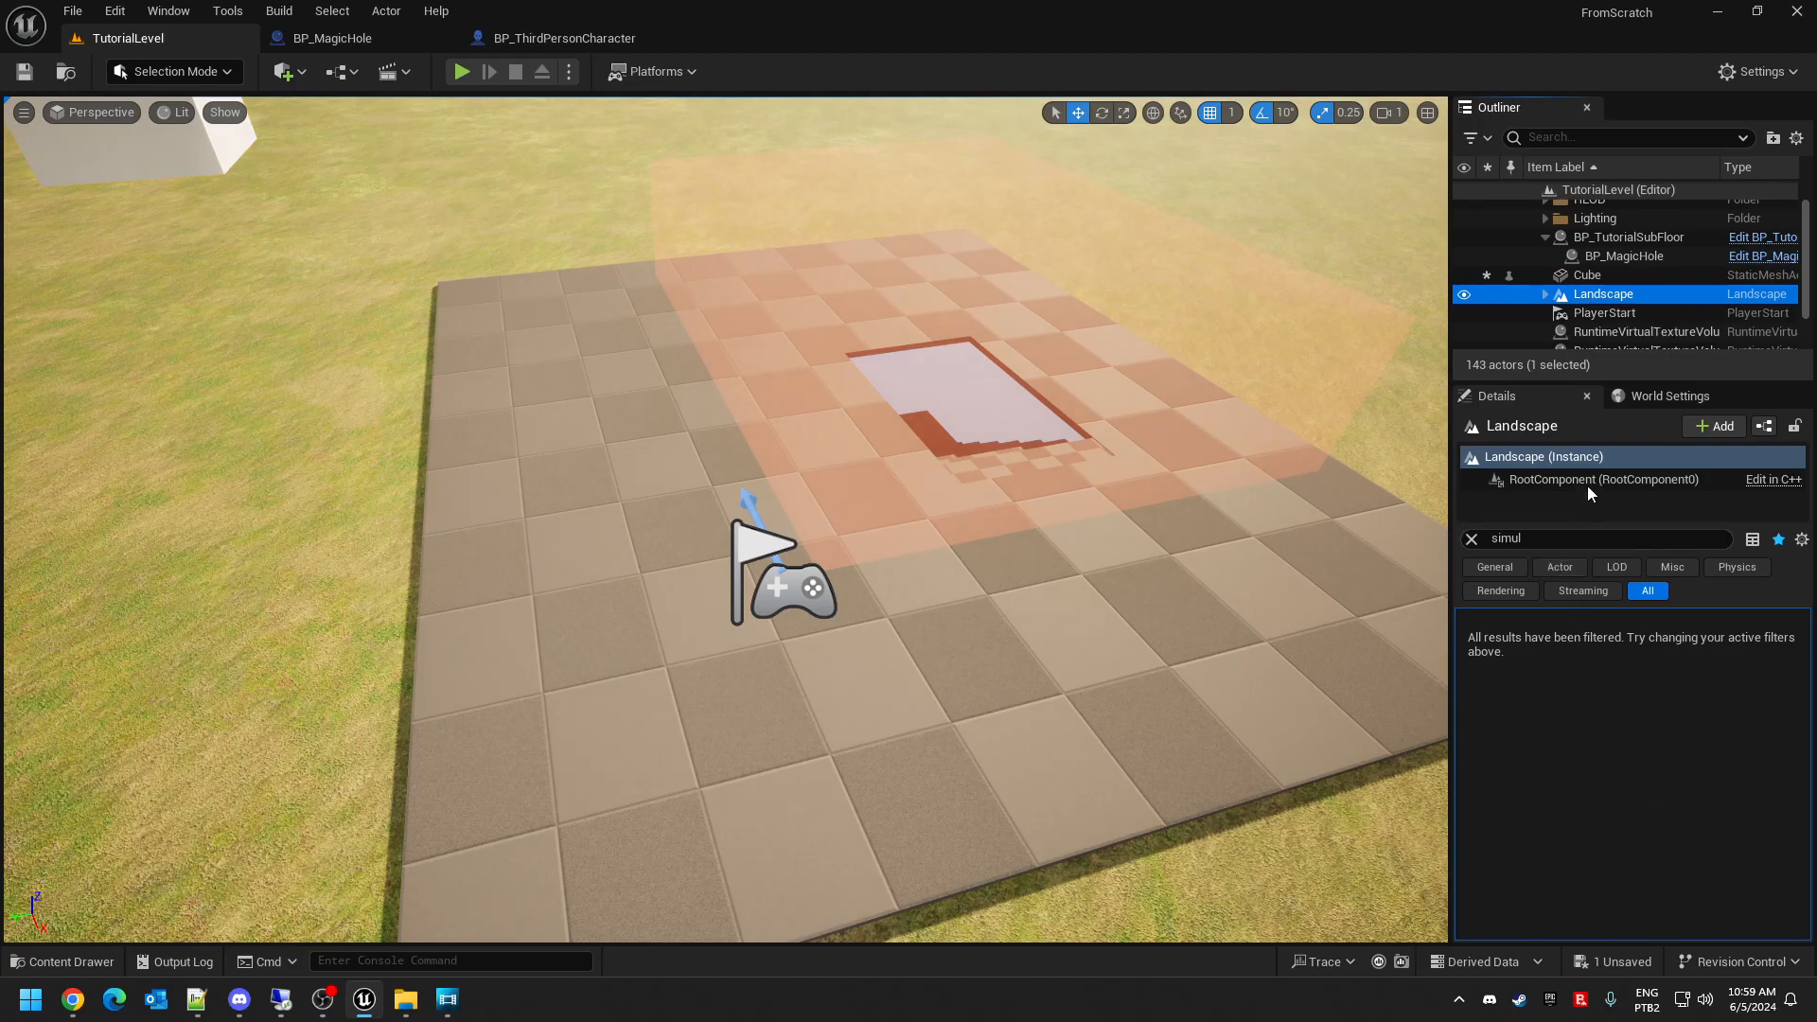
left_click(1538, 547)
key("BackSpace")
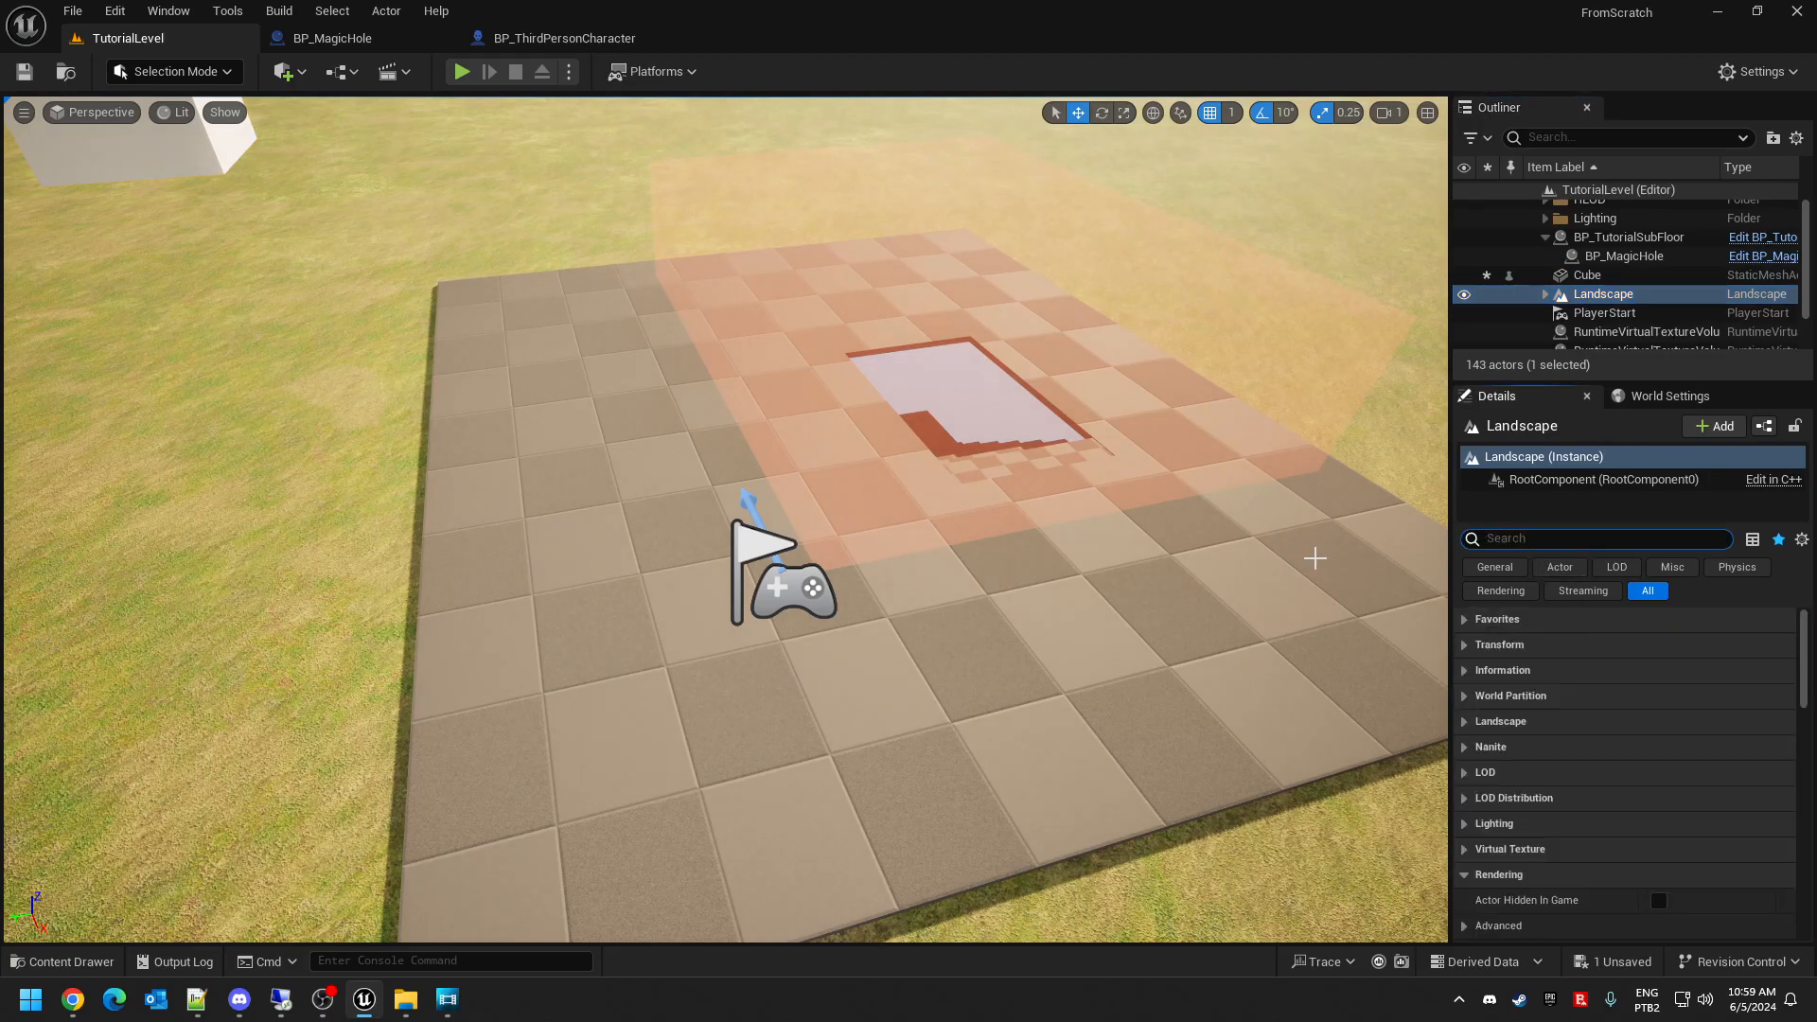
scroll(1746, 776, "down", 6)
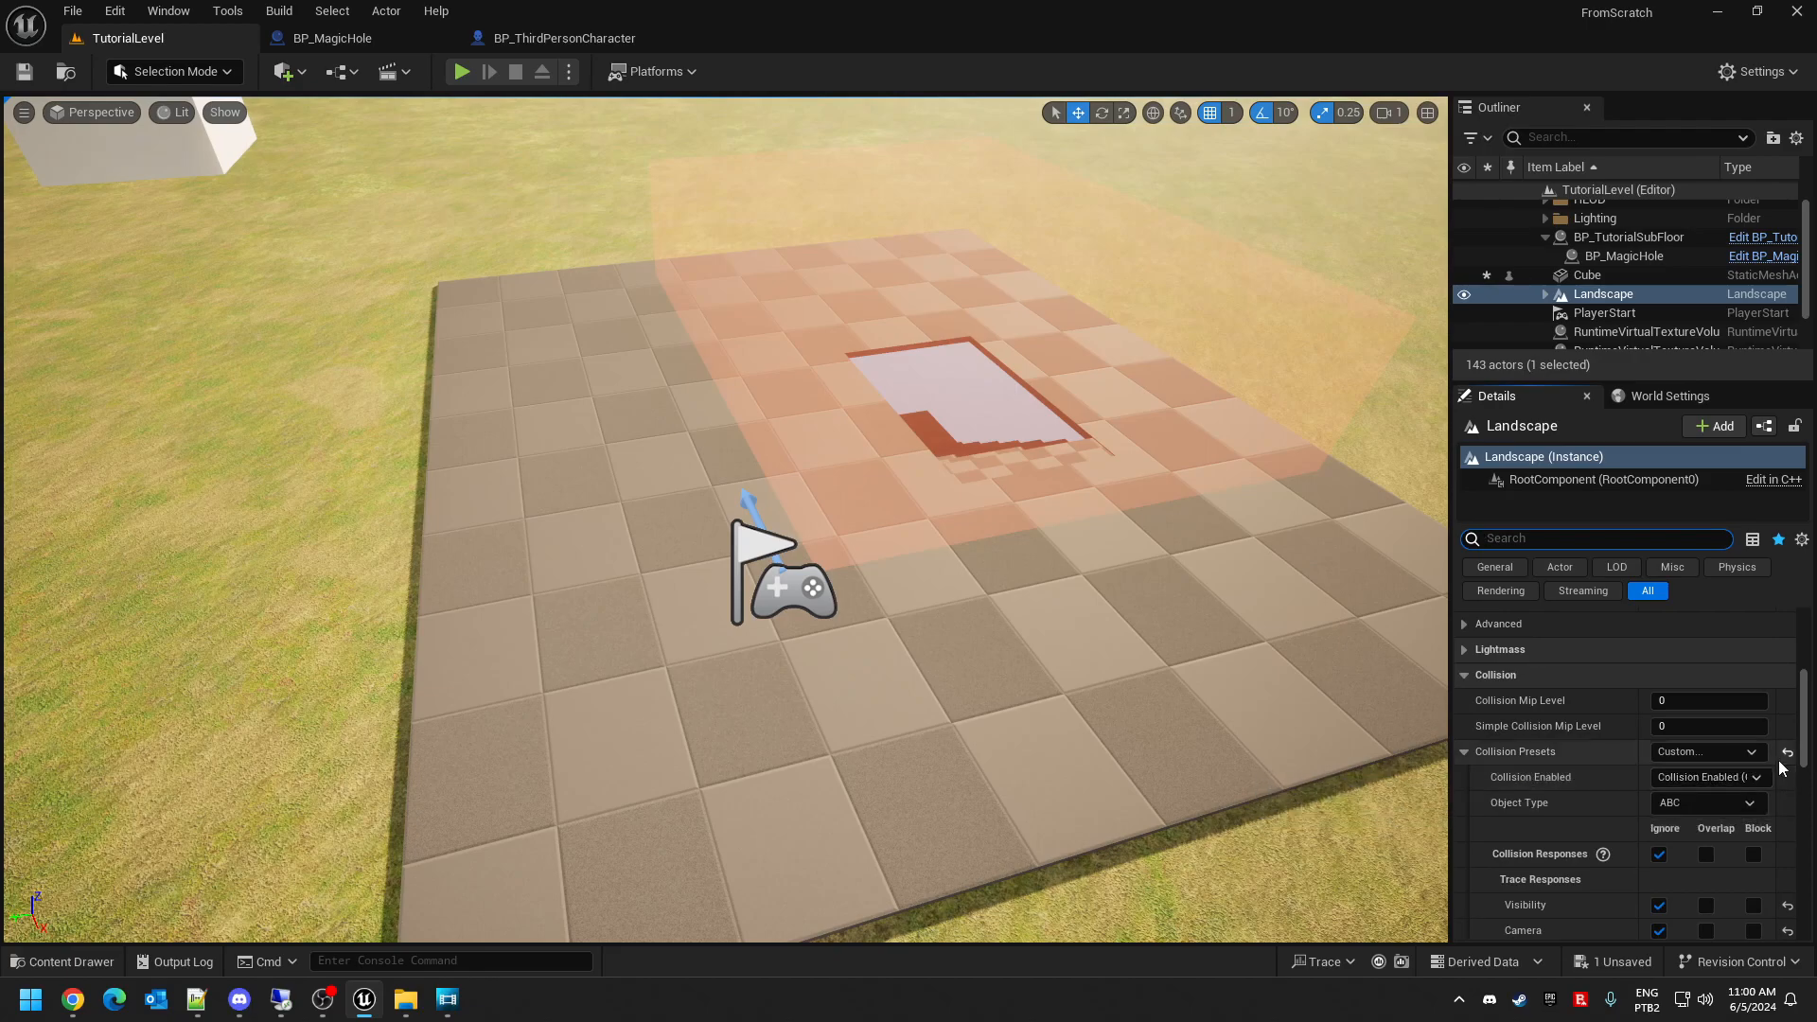
scroll(1535, 899, "down", 2)
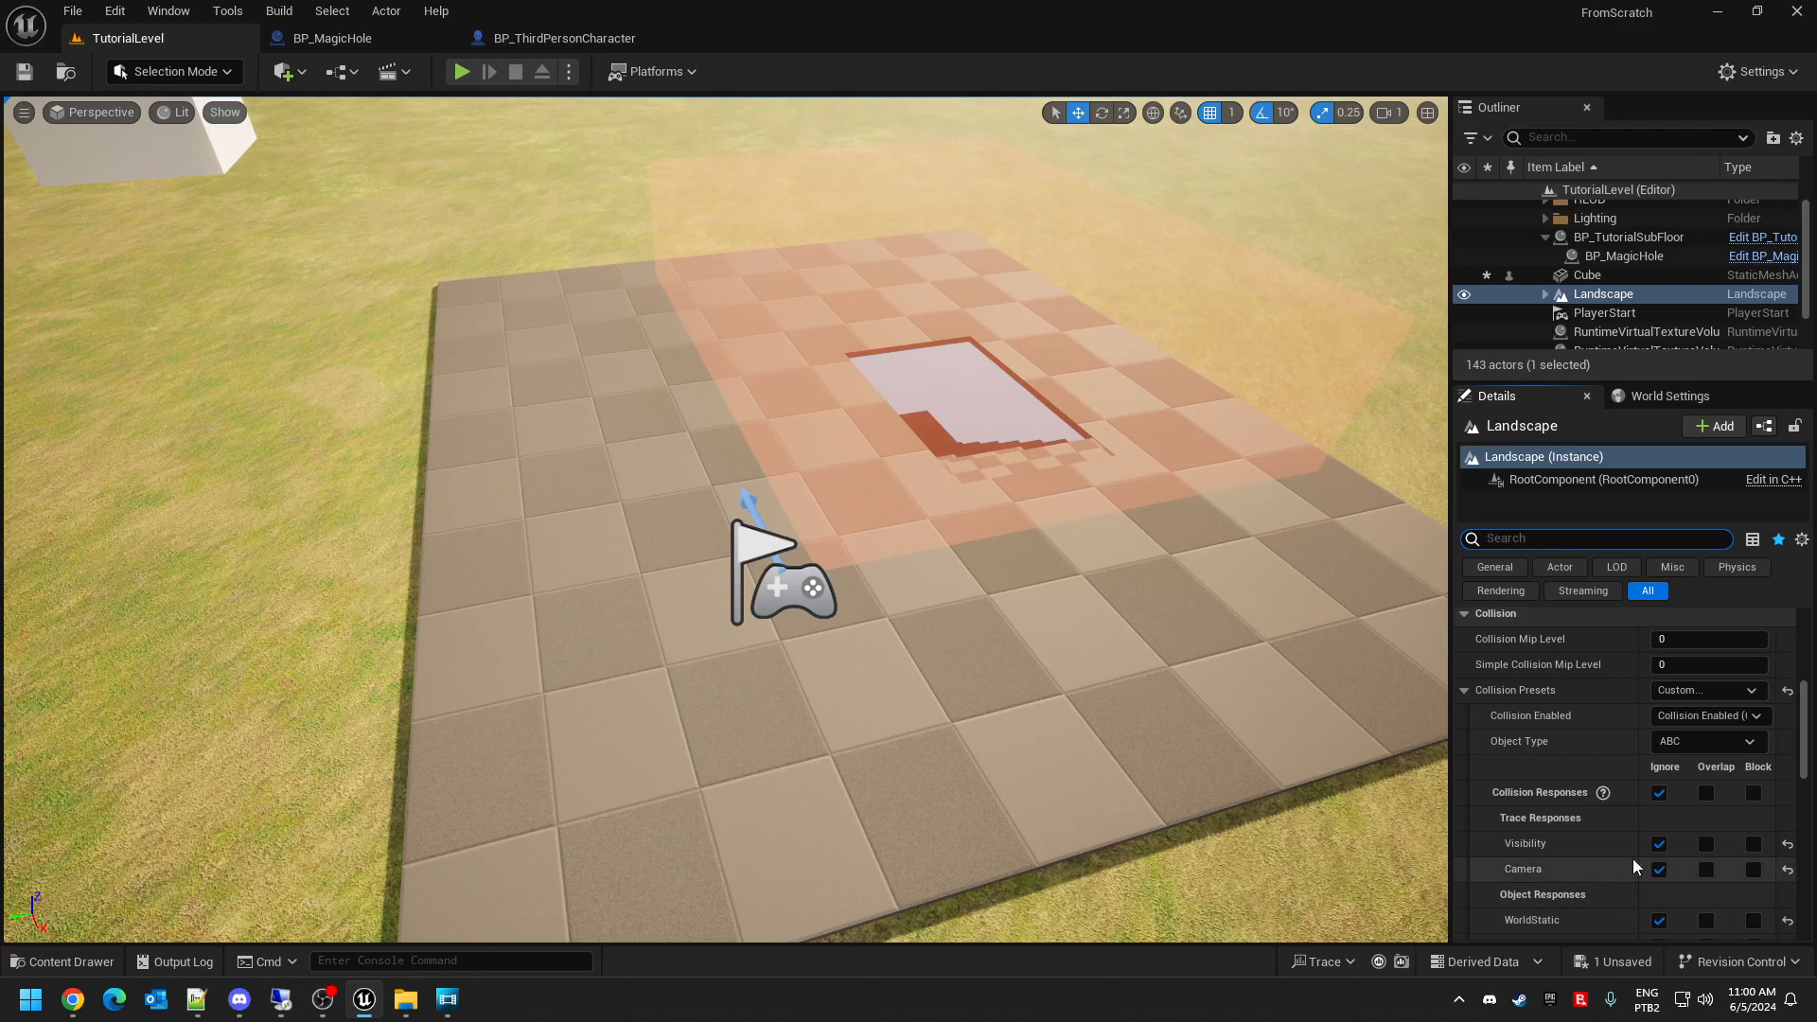
scroll(1632, 859, "down", 3)
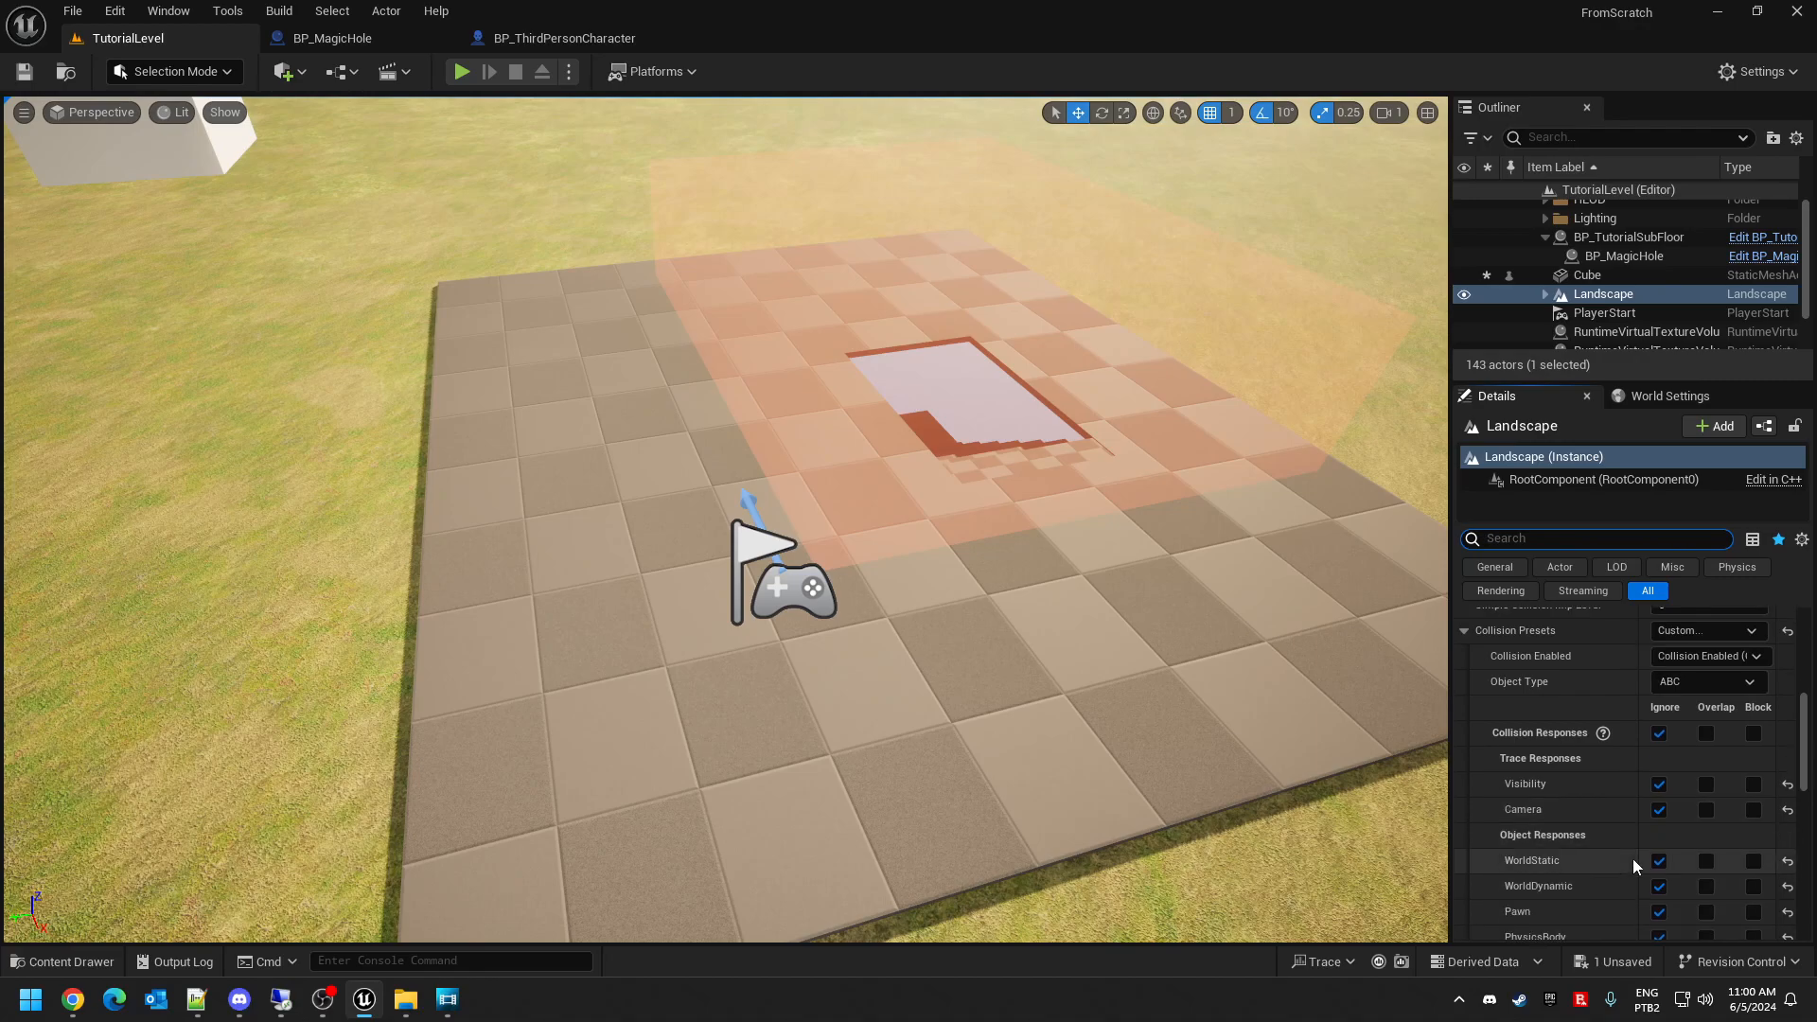
scroll(1587, 899, "down", 3)
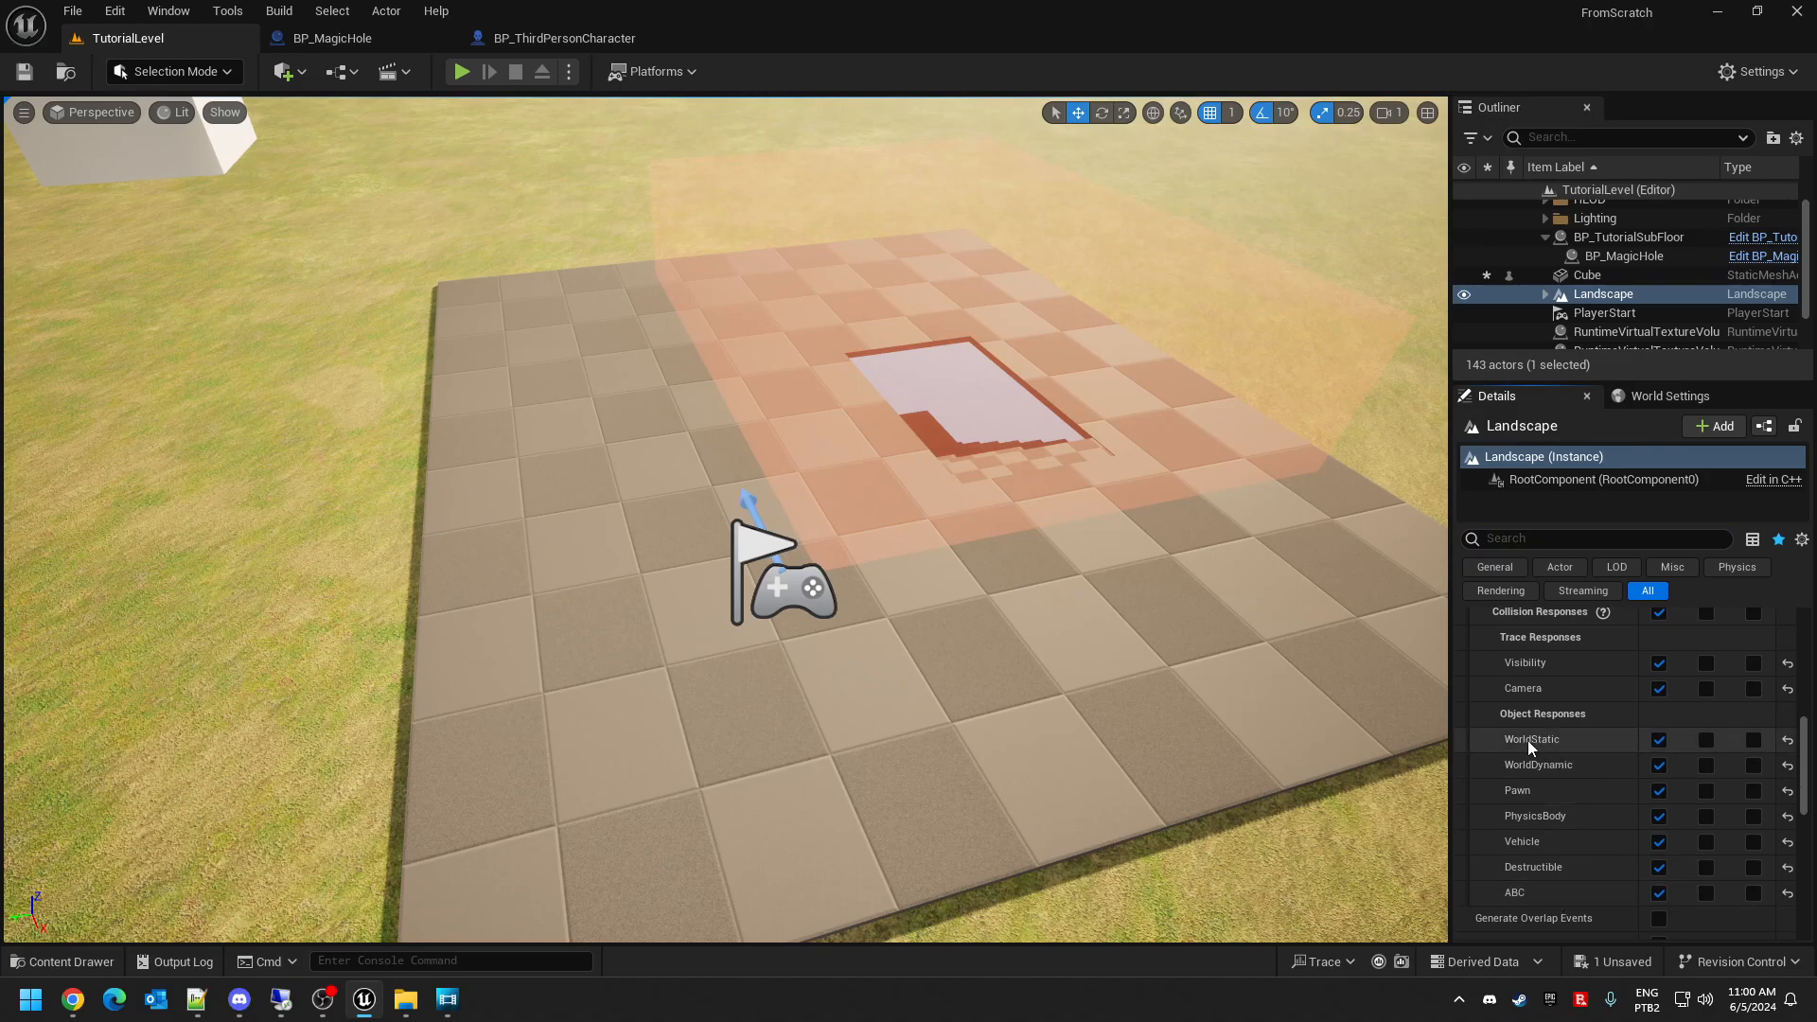
scroll(1609, 788, "up", 1)
scroll(1757, 800, "up", 3)
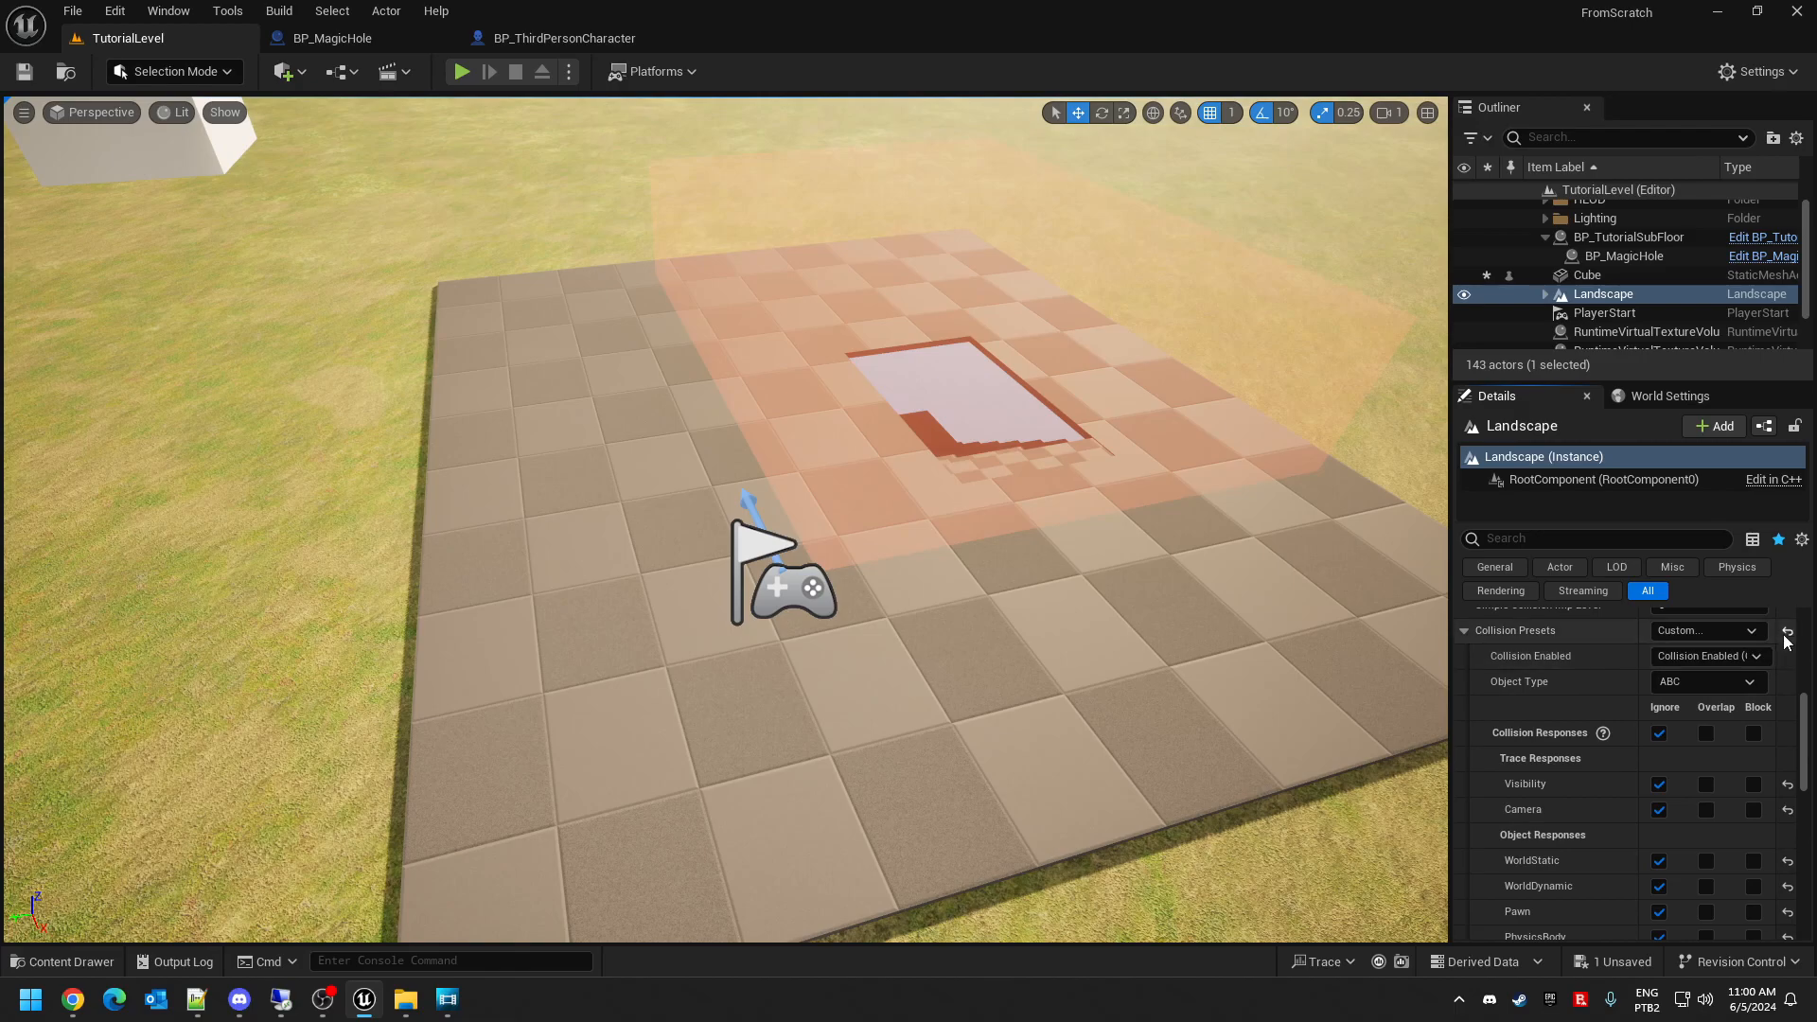
left_click(1786, 632)
key("ctrl+s")
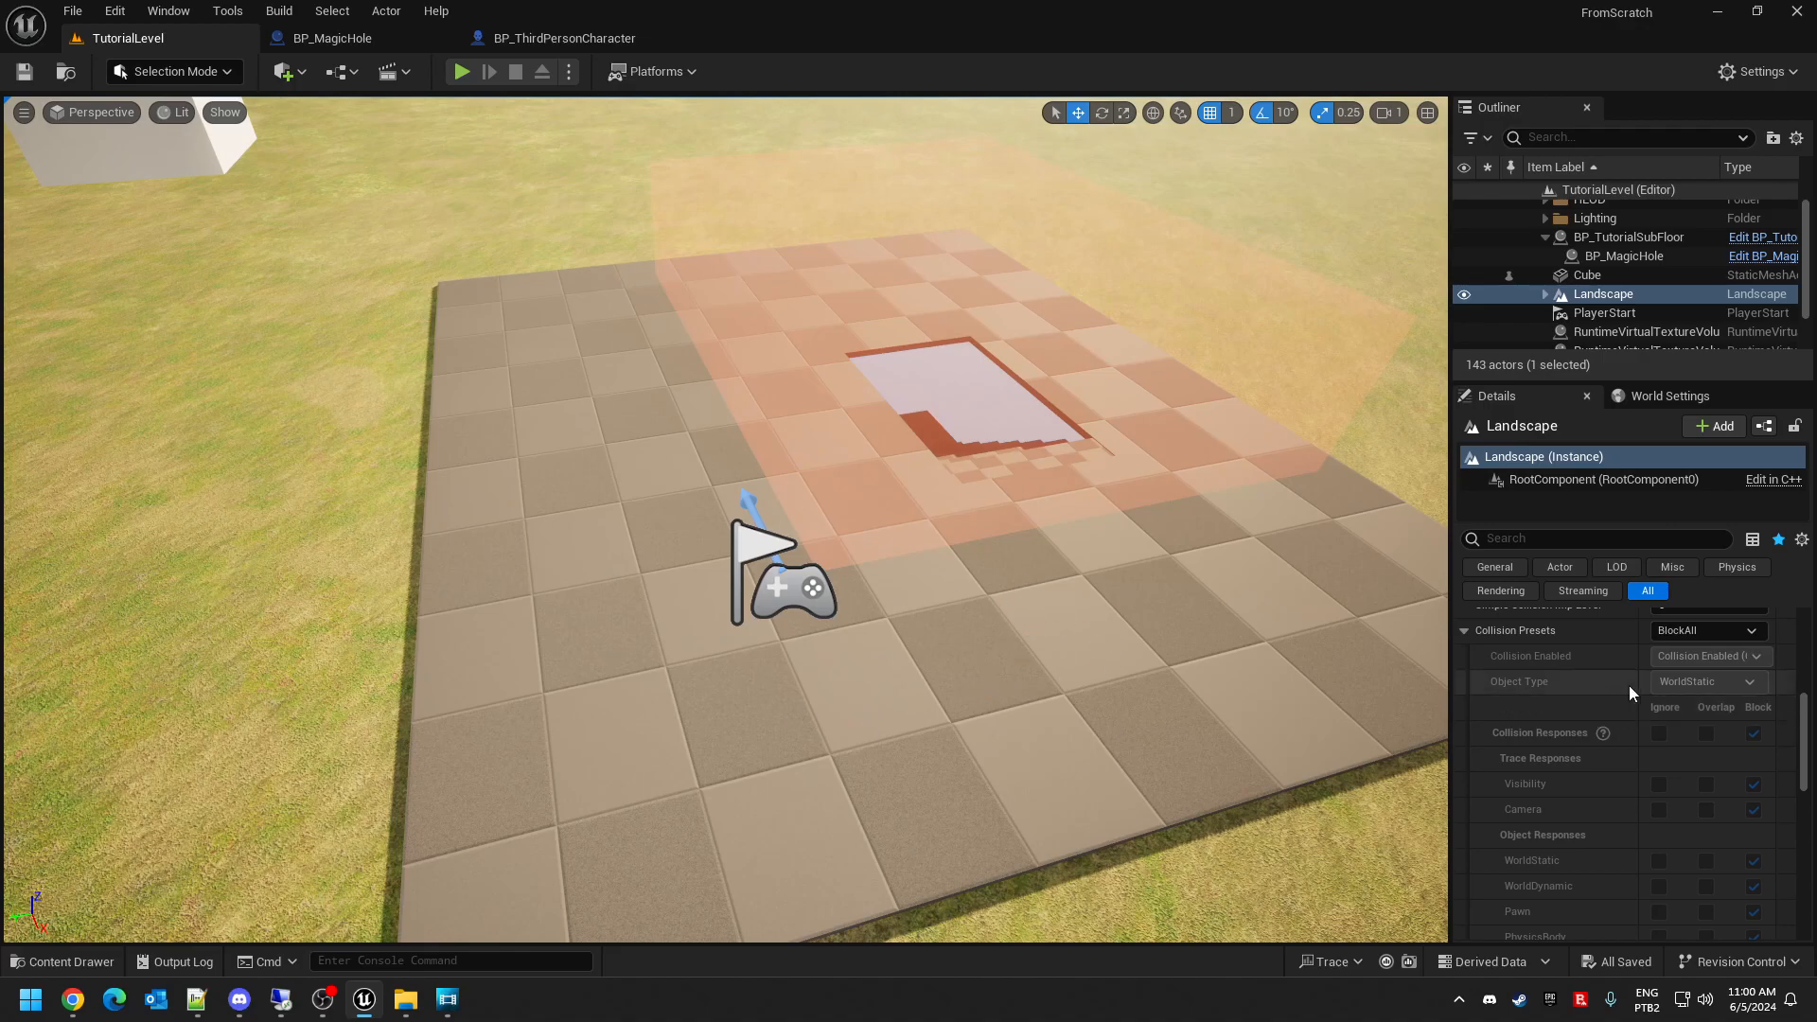
scroll(1672, 764, "up", 1)
left_click(1718, 661)
left_click(1720, 663)
scroll(1706, 686, "up", 2)
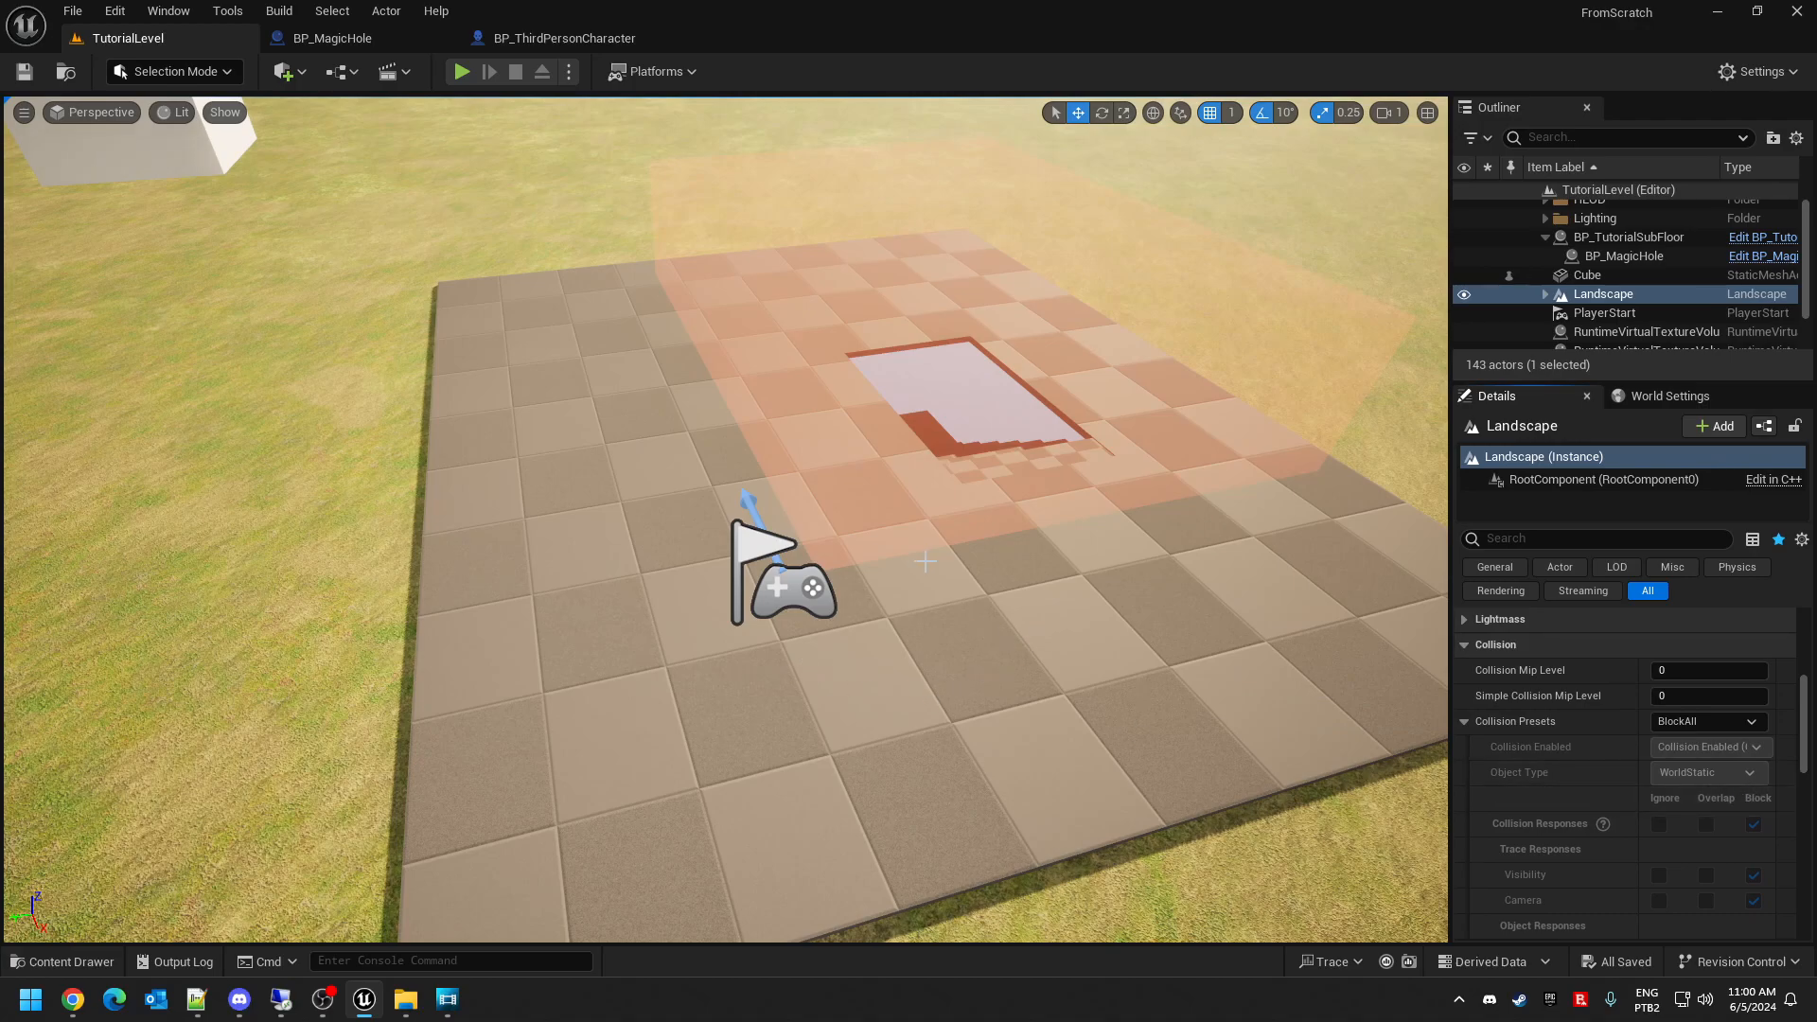
- Select the Cube and filter its properties by "coll" to bring up its collision settings
left_click(965, 388)
left_click(193, 158)
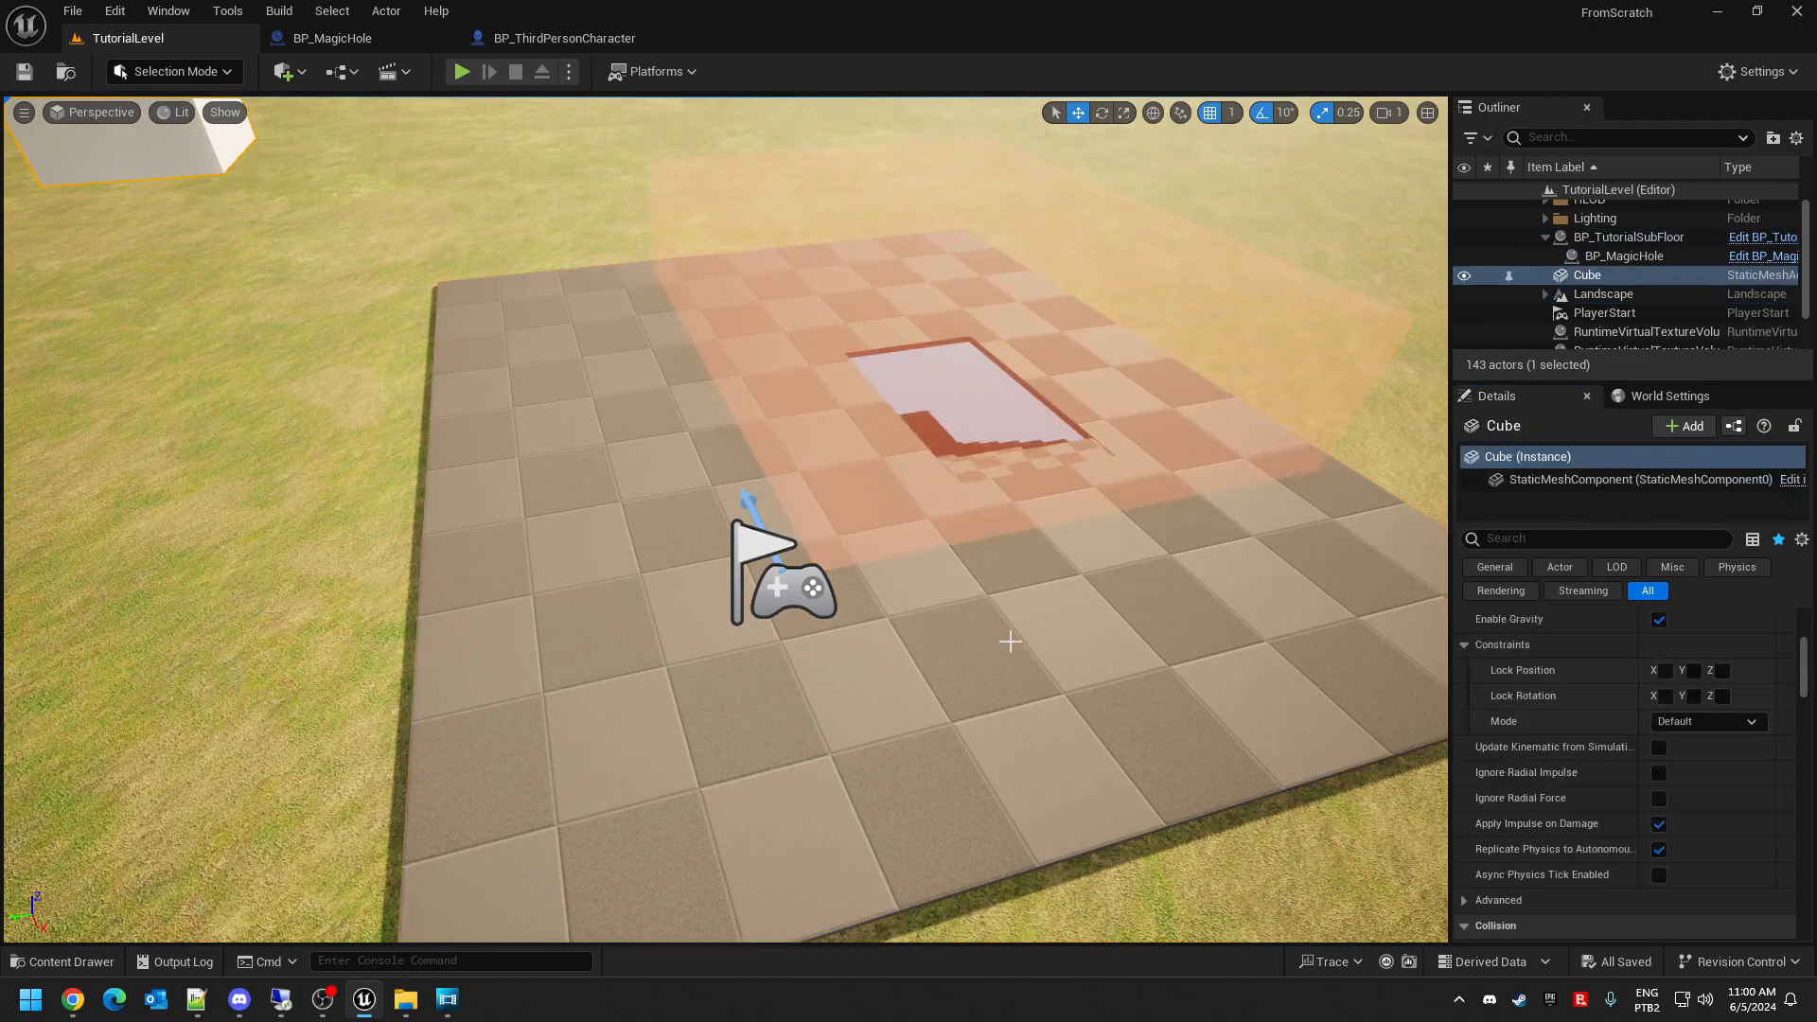
key("s")
right_click_drag(302, 273, 360, 285)
key("a")
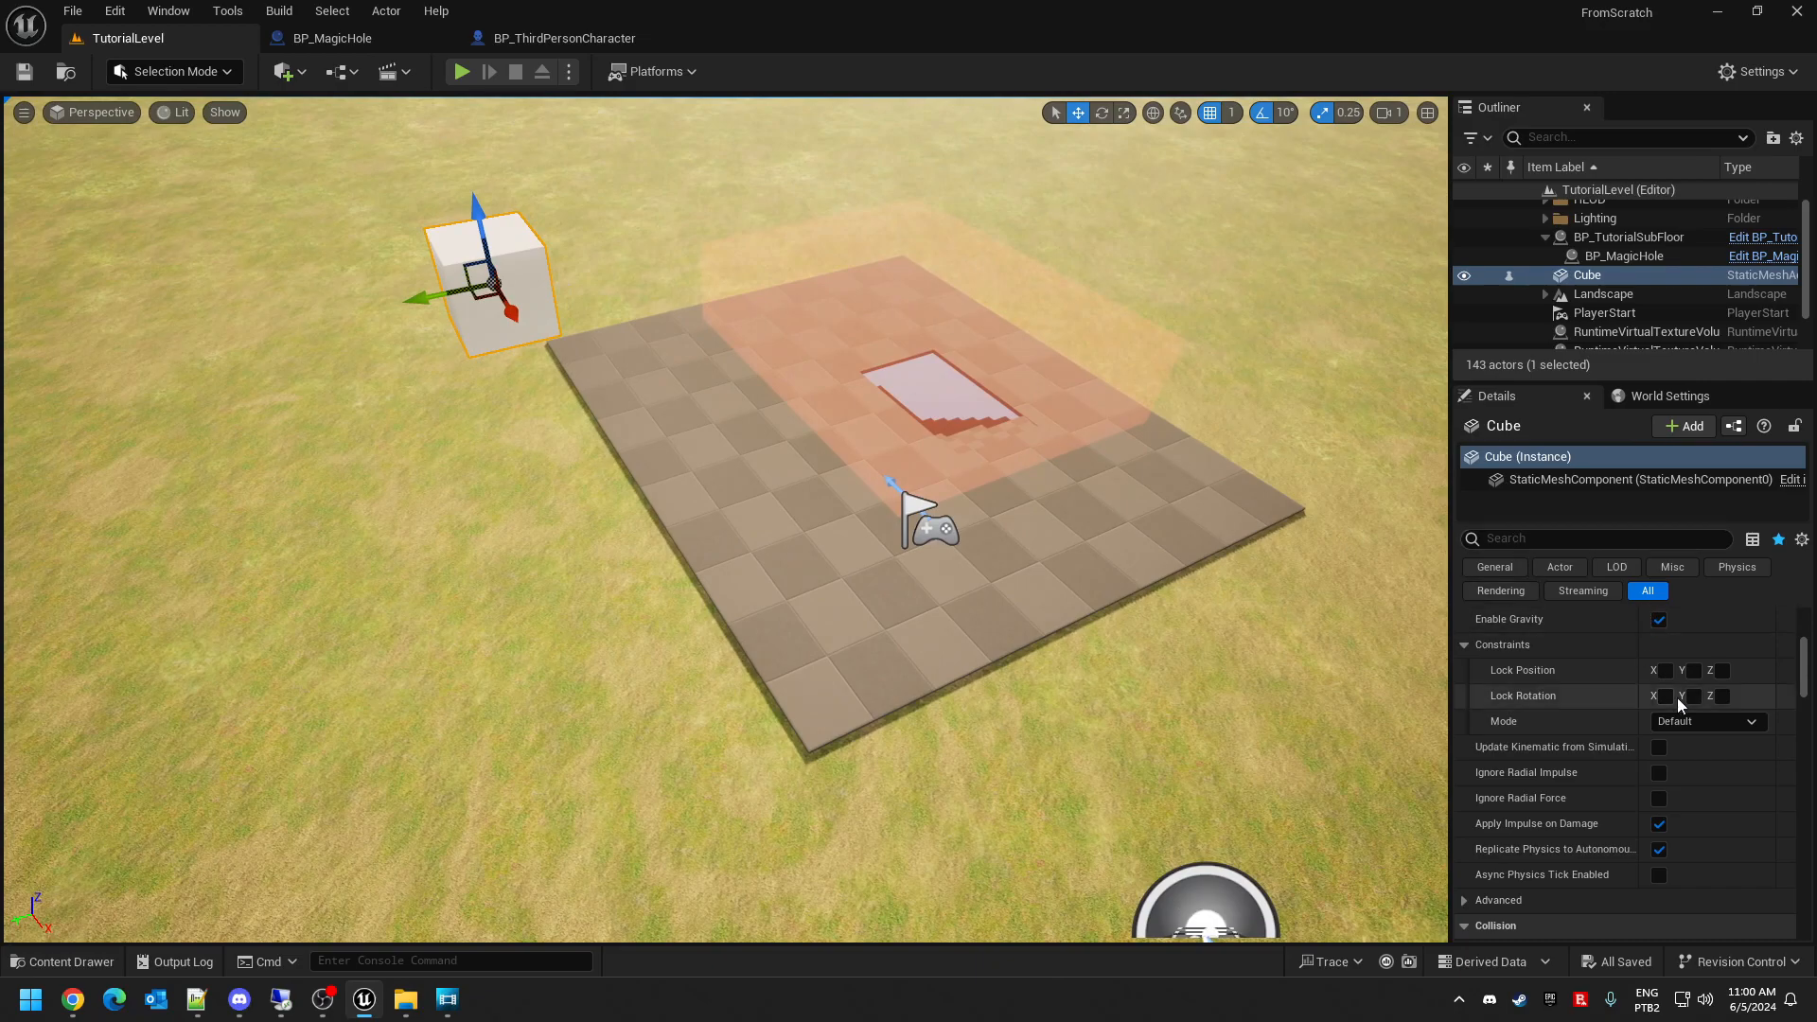
mouse_move(1806, 674)
left_mouse_down()
mouse_move(1809, 649)
mouse_move(1813, 705)
left_mouse_up()
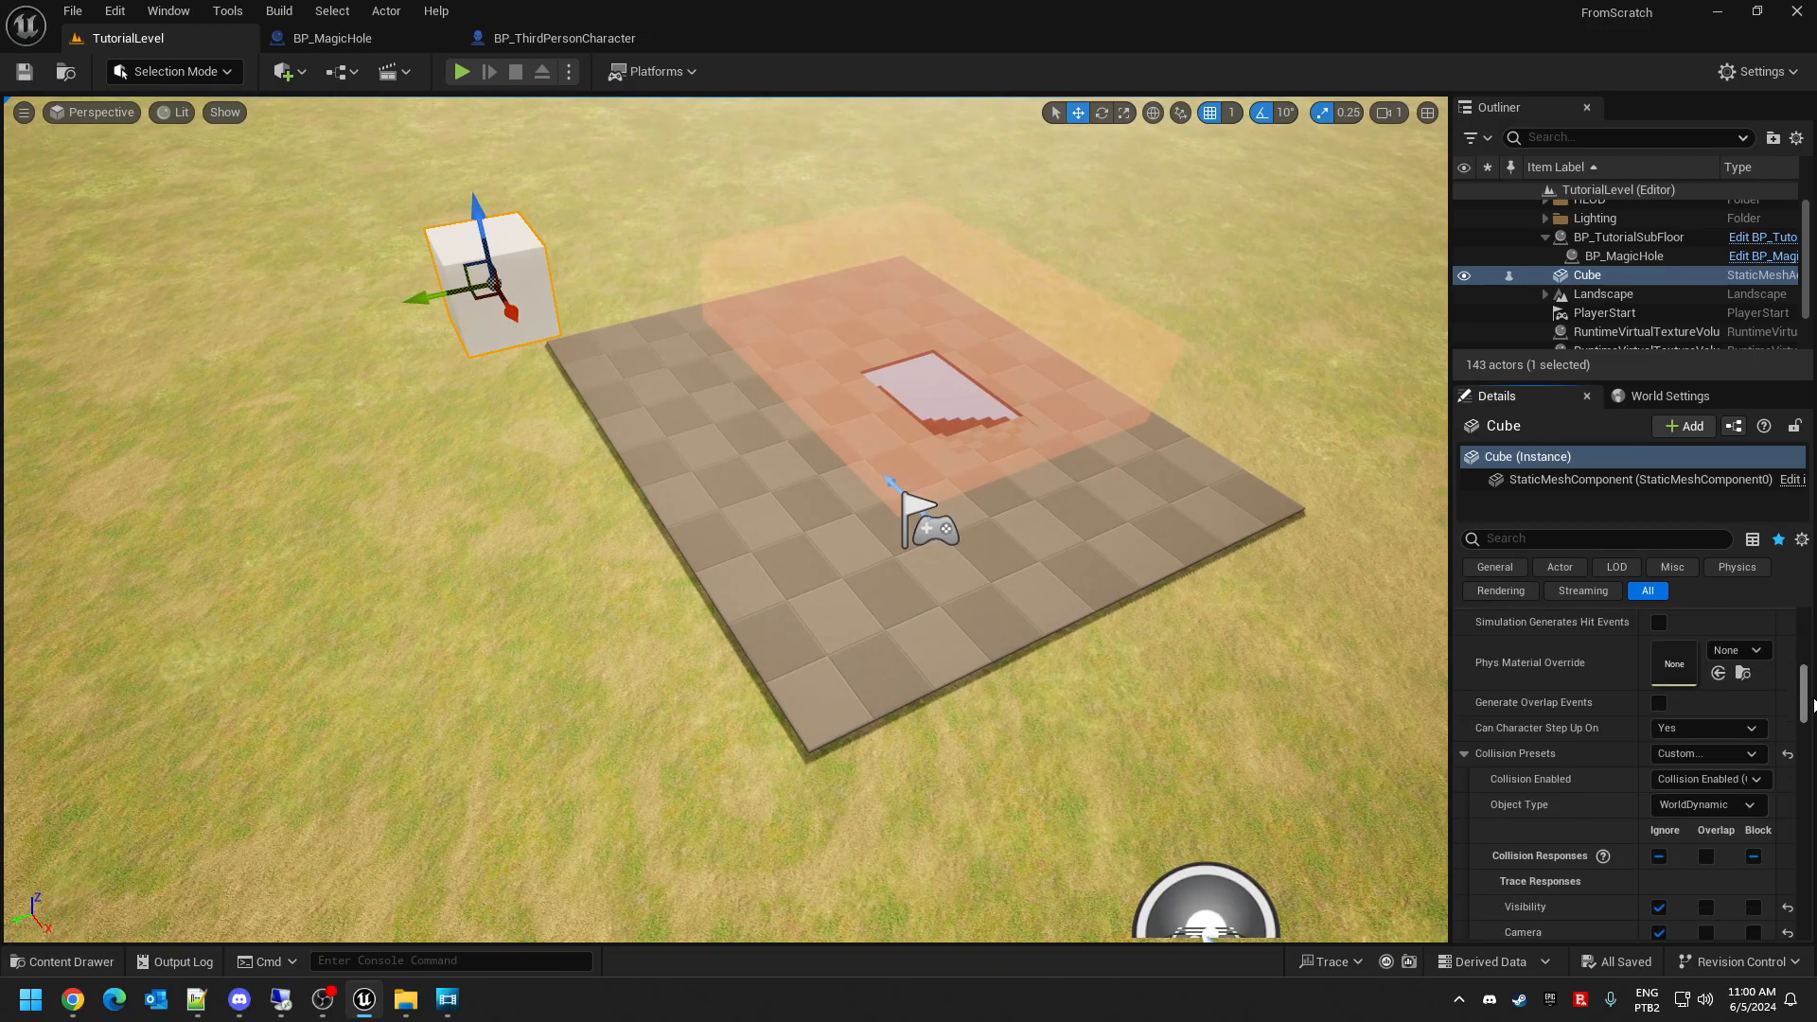
type("coll")
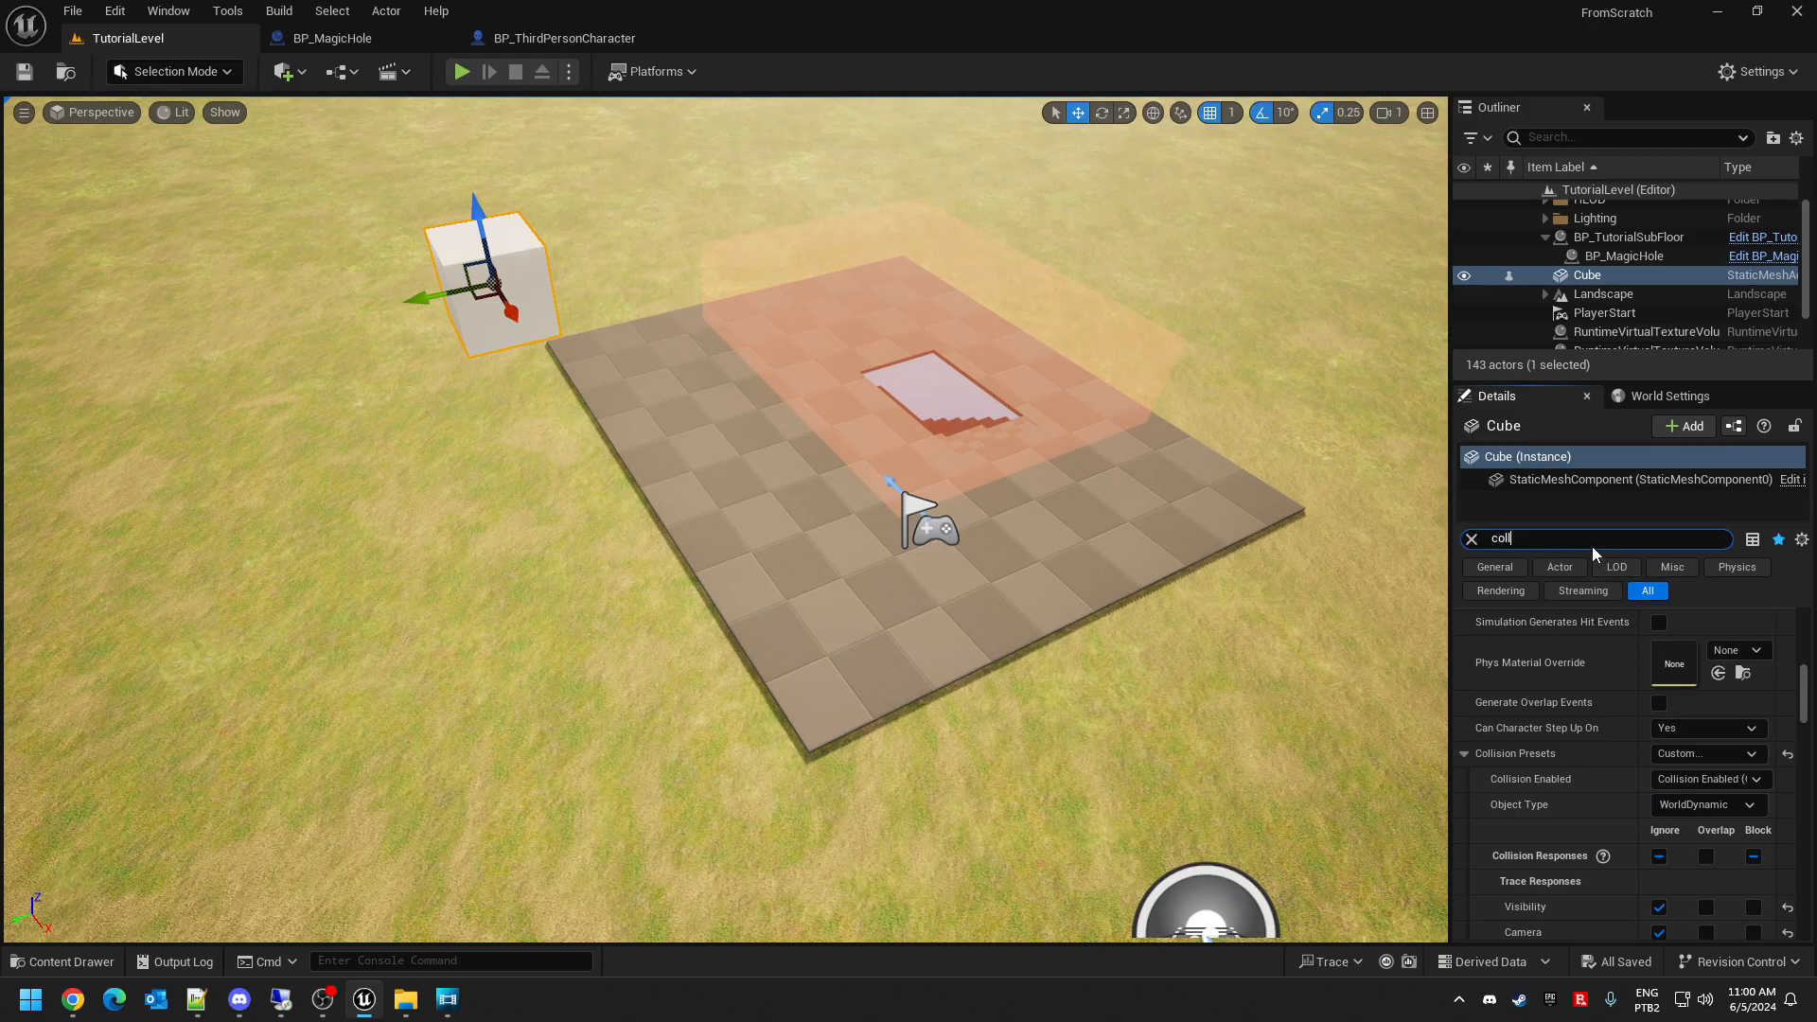
scroll(1699, 801, "down", 1)
scroll(1700, 801, "up", 7)
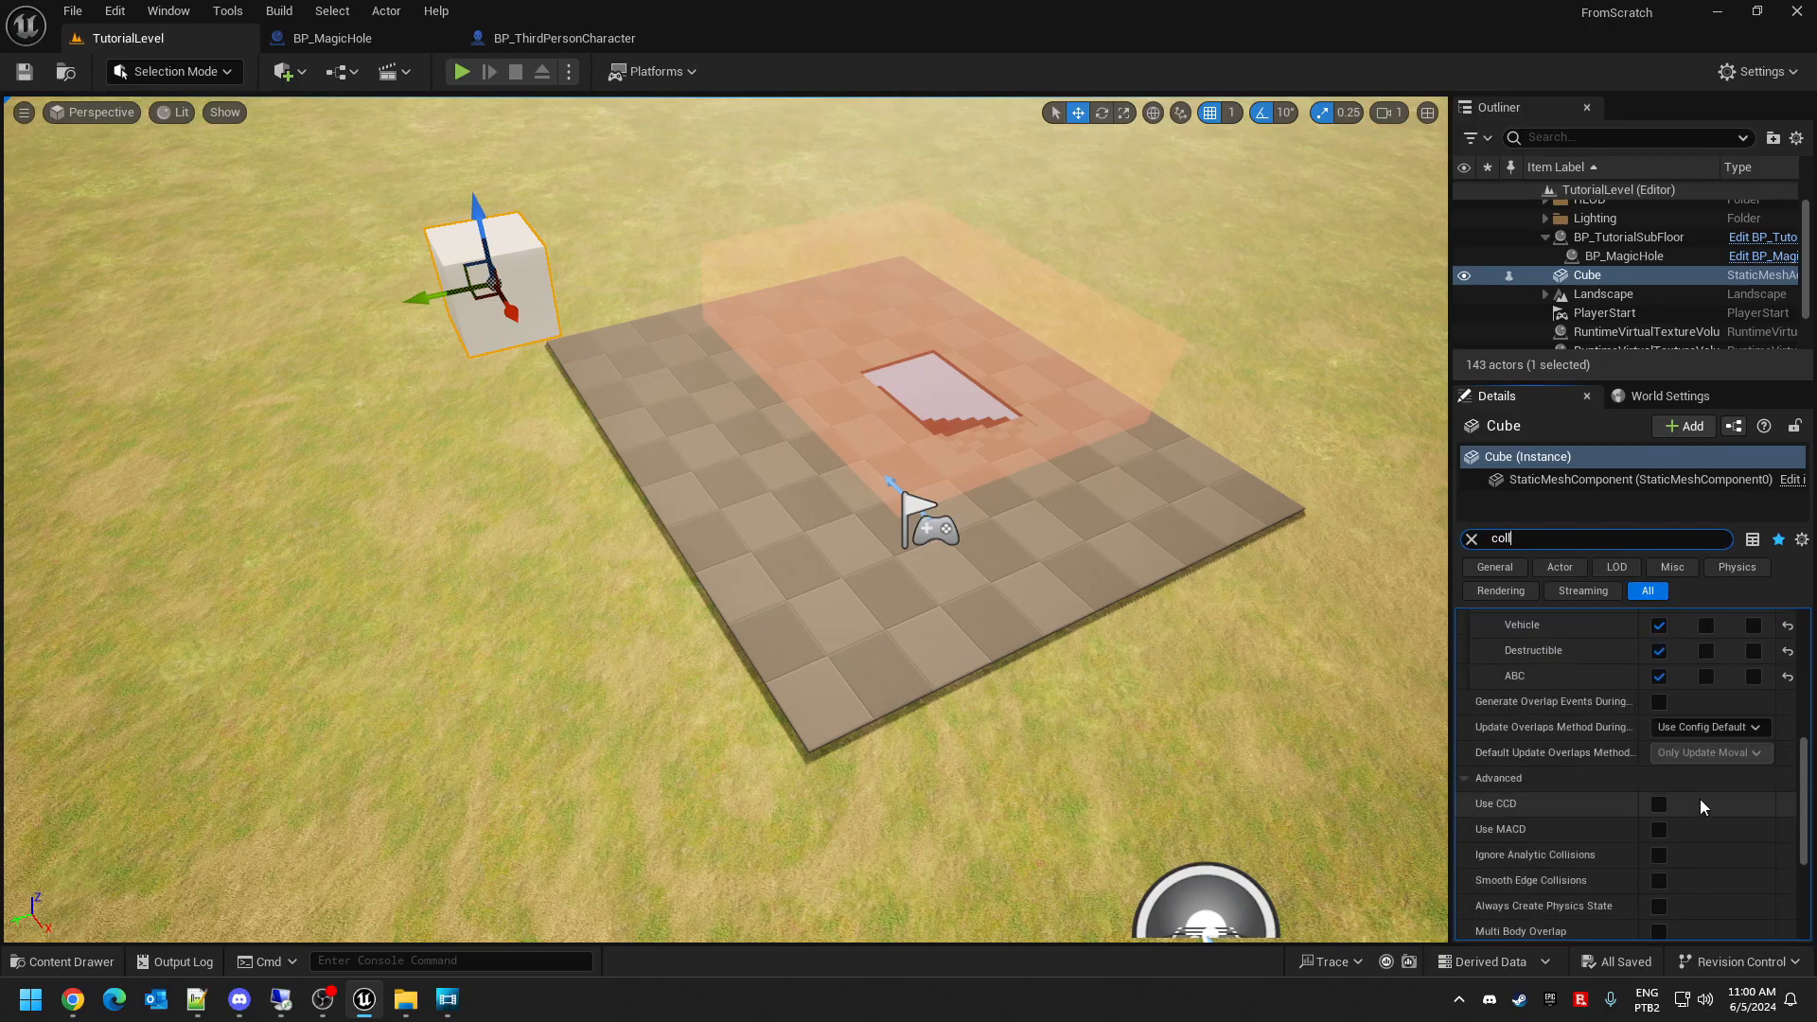
scroll(1737, 751, "up", 9)
scroll(1737, 751, "up", 1)
- Reset the Cube's individual collision responses and its collision preset to the default BlockAll, and save the level
left_click(1787, 780)
left_click(1786, 806)
scroll(1784, 863, "down", 4)
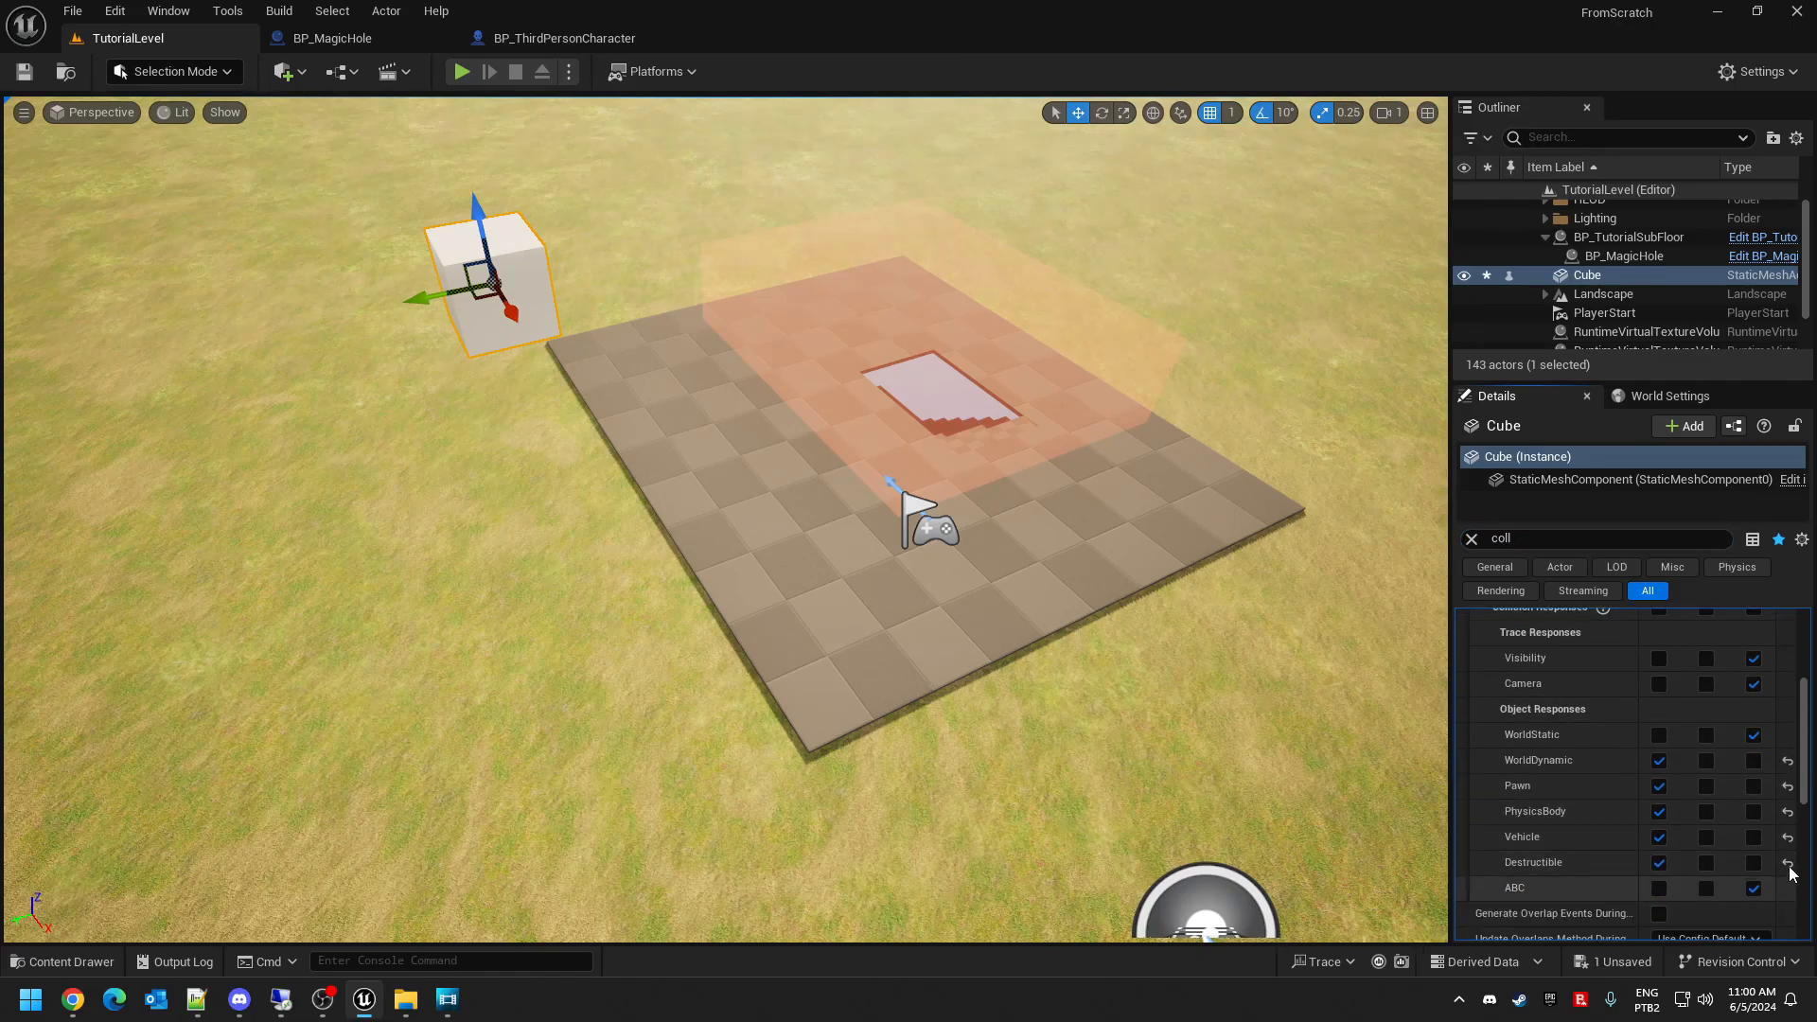
left_click(1793, 812)
left_click_drag(1802, 739, 1802, 771)
left_click(1787, 676)
left_click(1787, 651)
scroll(1758, 764, "up", 4)
scroll(1759, 771, "up", 5)
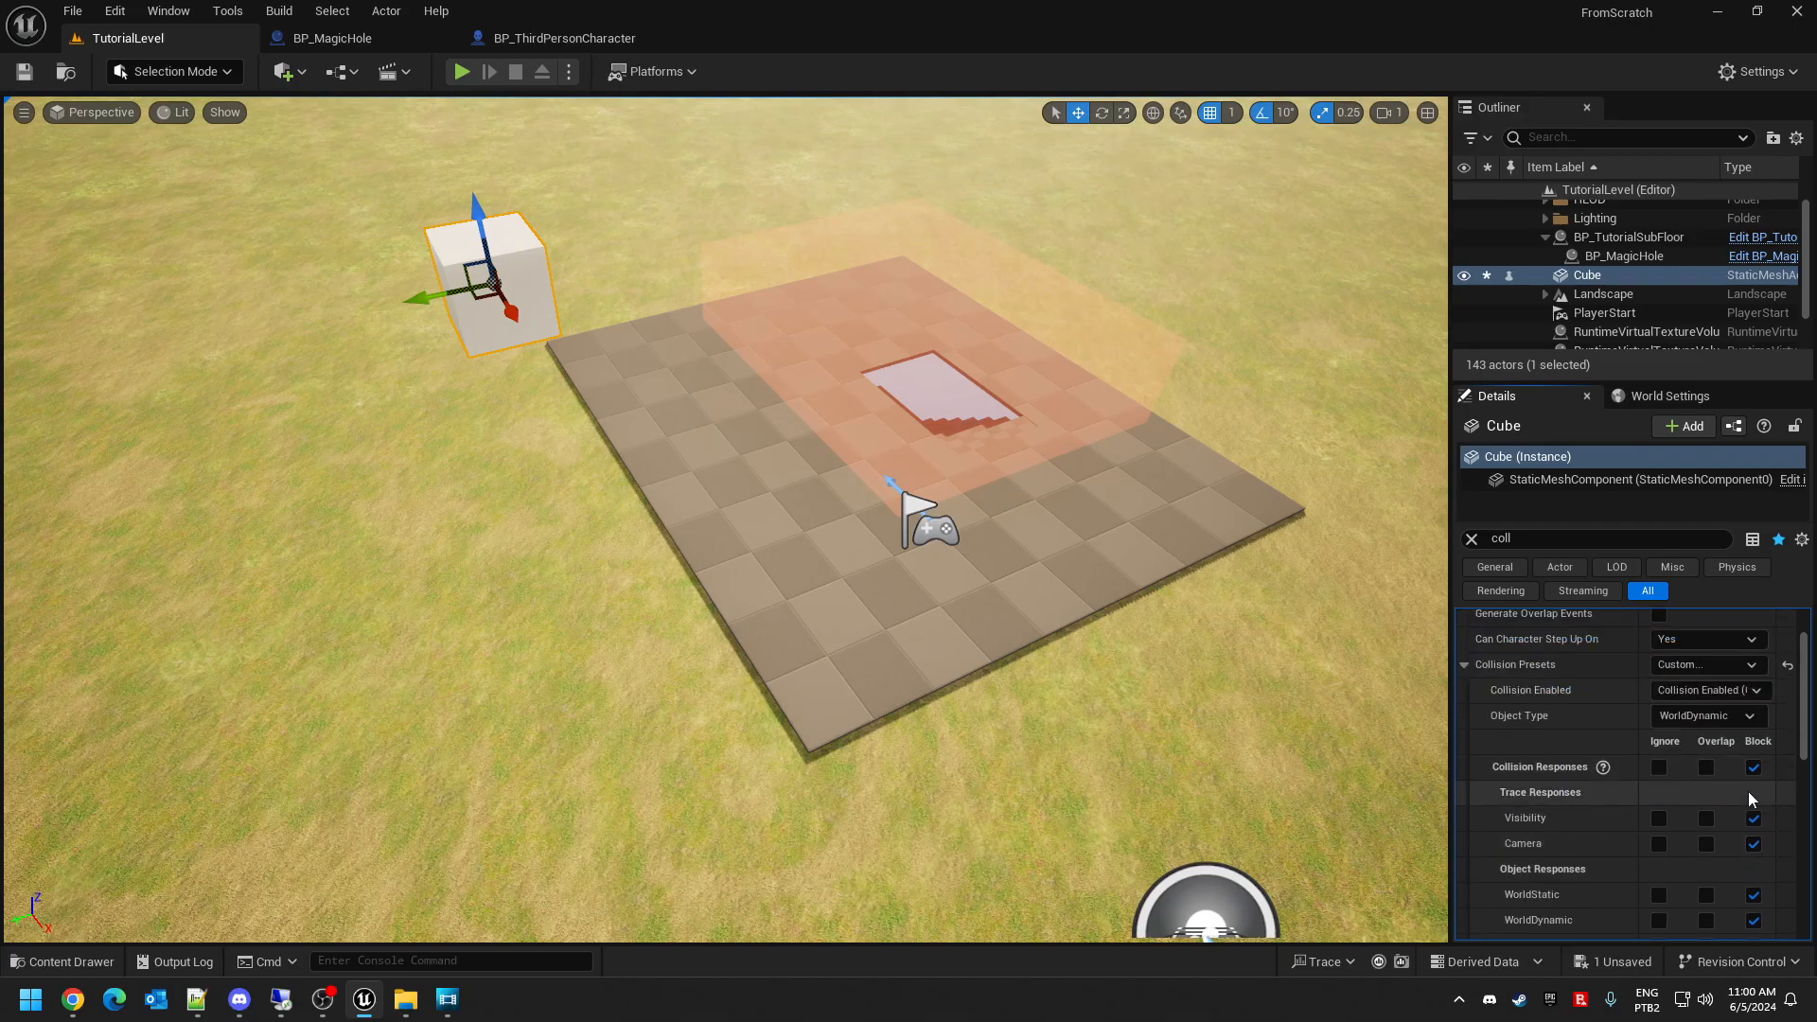
left_click(1787, 664)
key("ctrl+s")
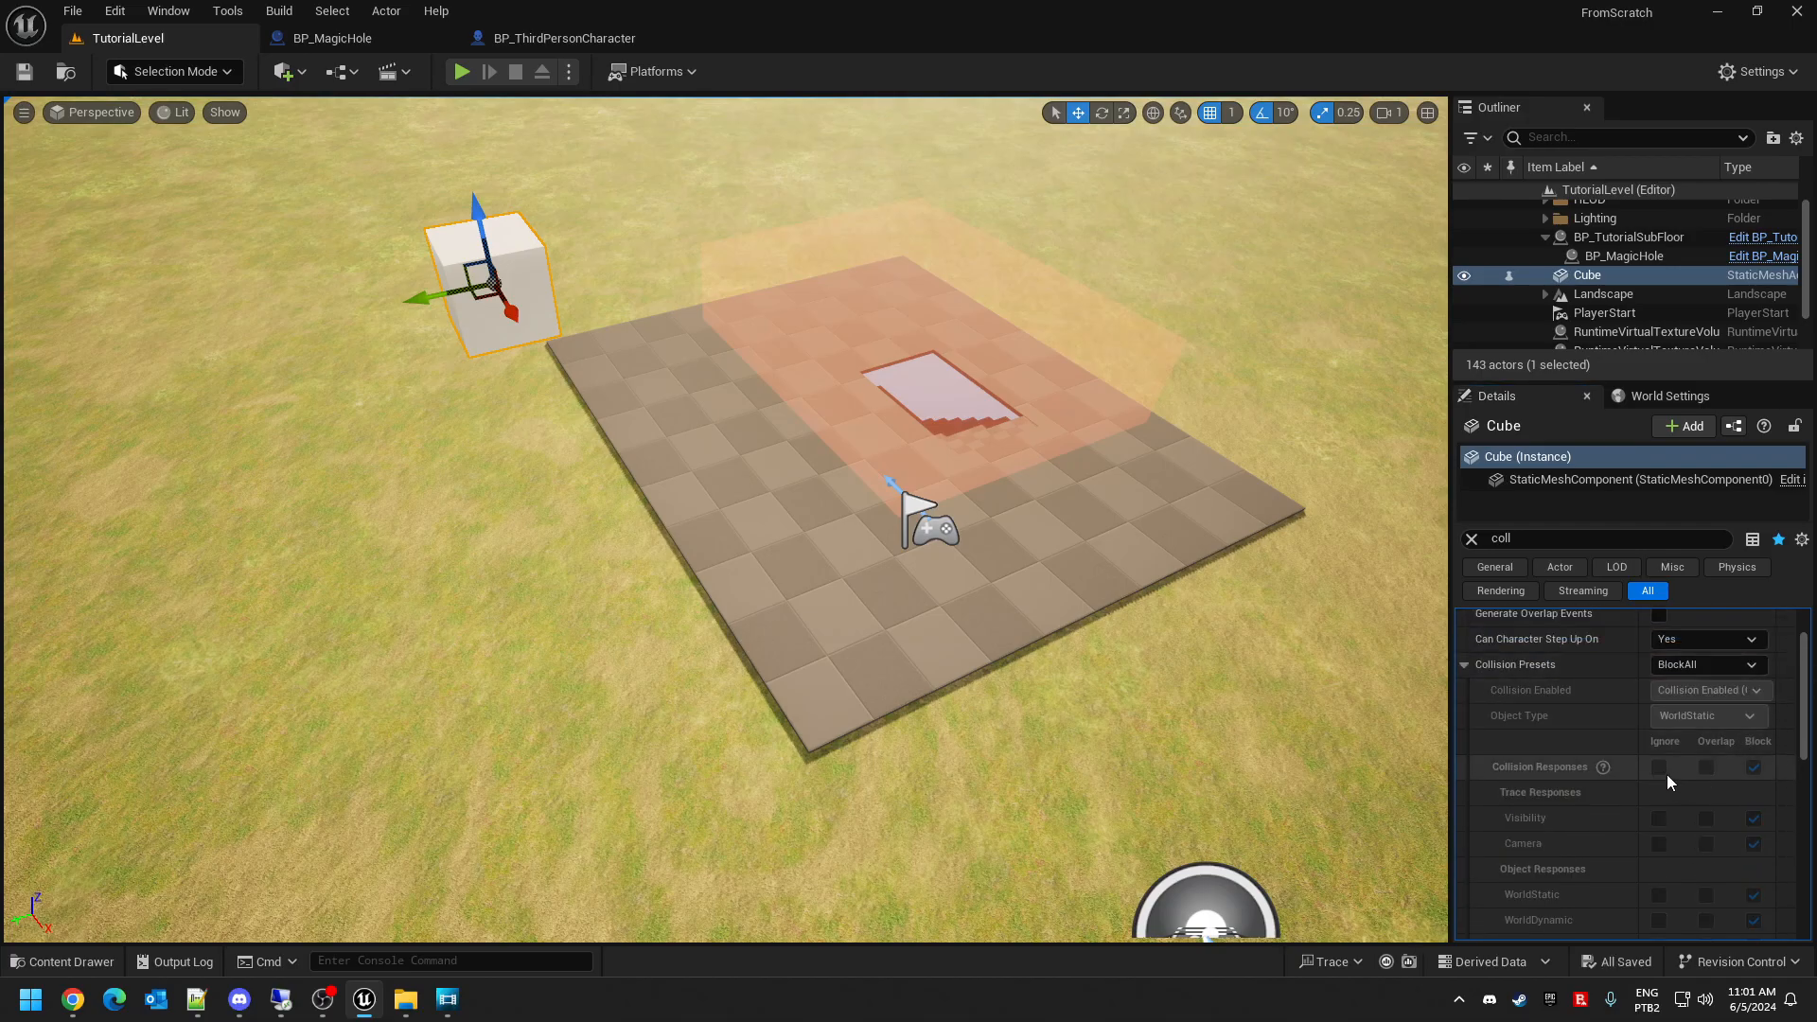
- Open the engine's Collision page in the Project Settings and check its Preset section
left_click(163, 11)
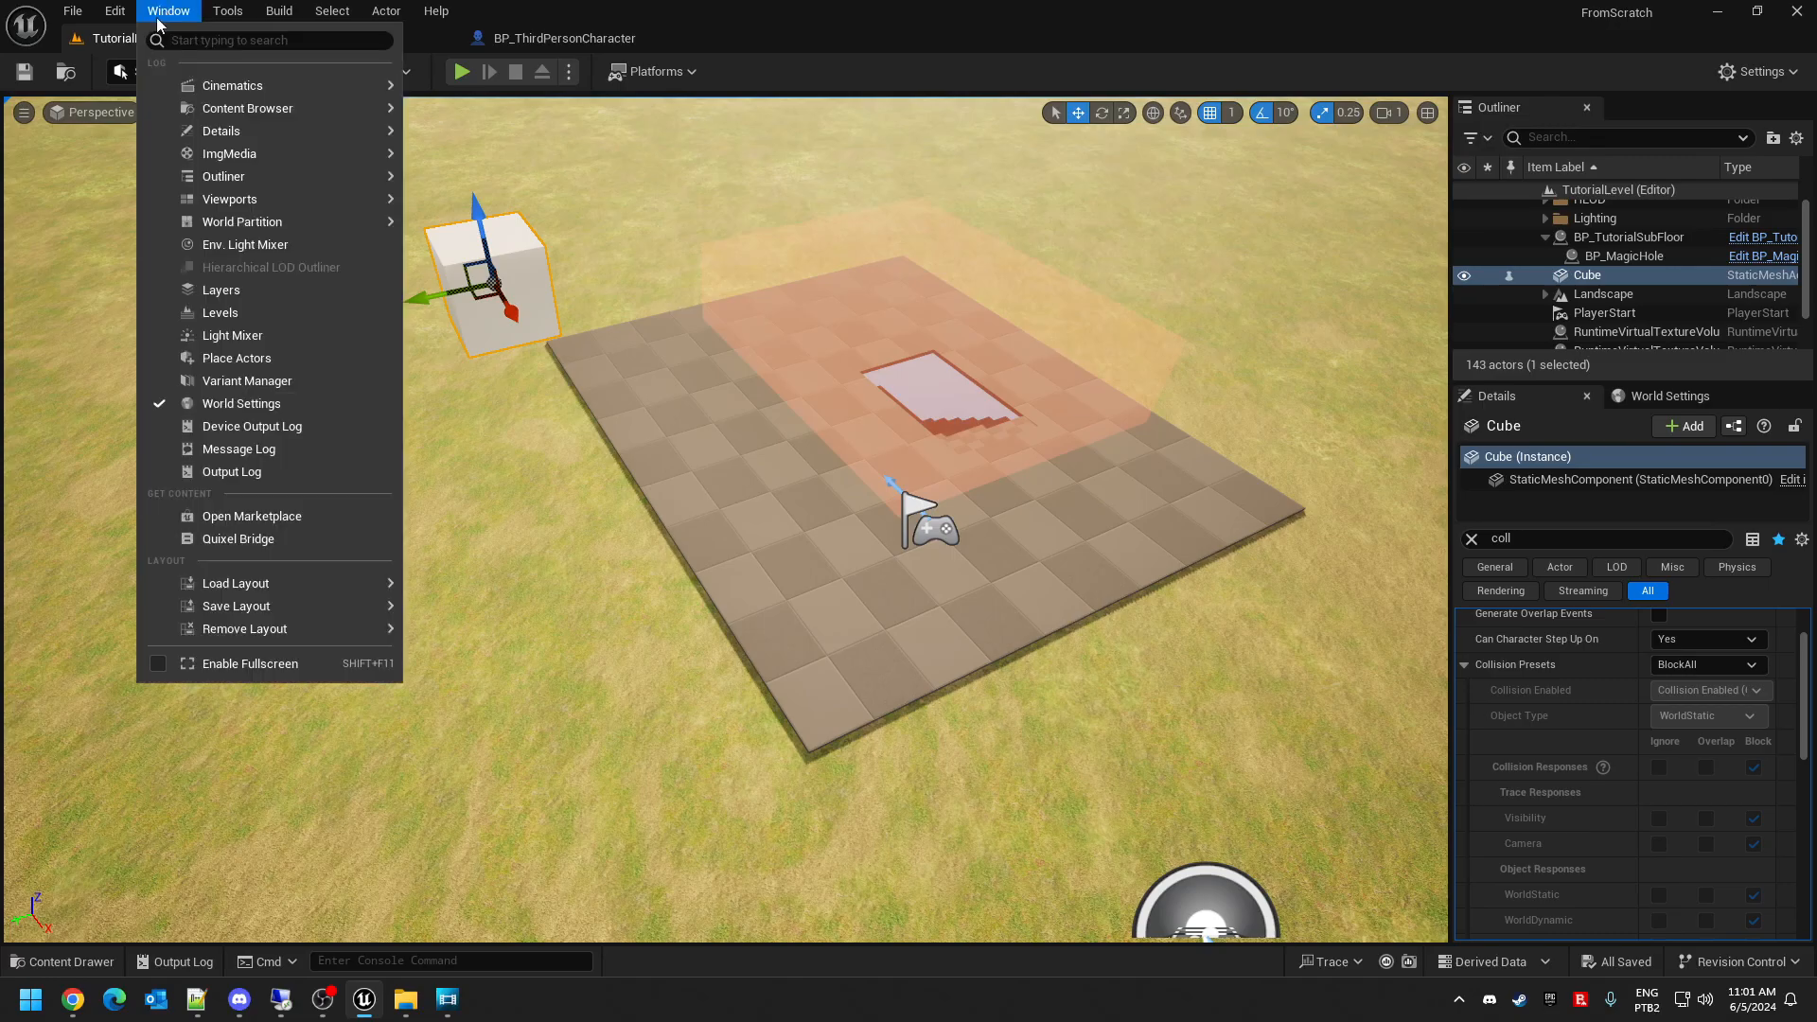
mouse_move(114, 10)
left_click(122, 316)
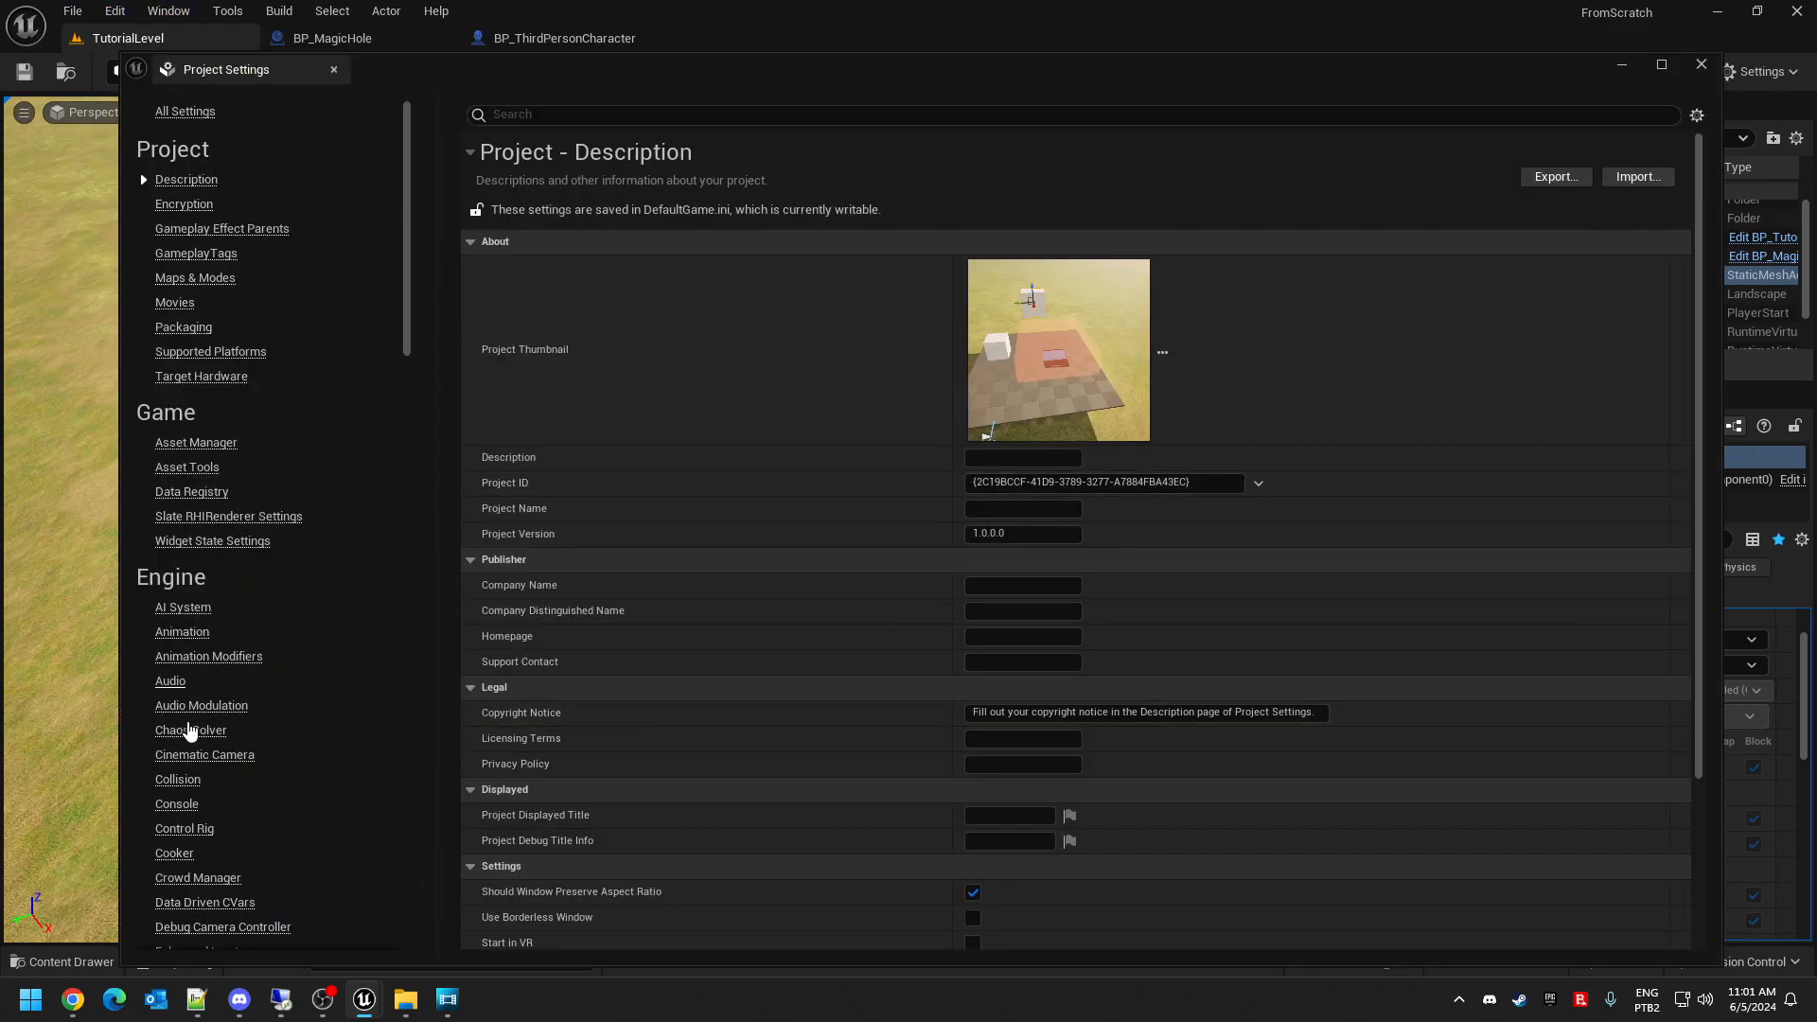
left_click(178, 779)
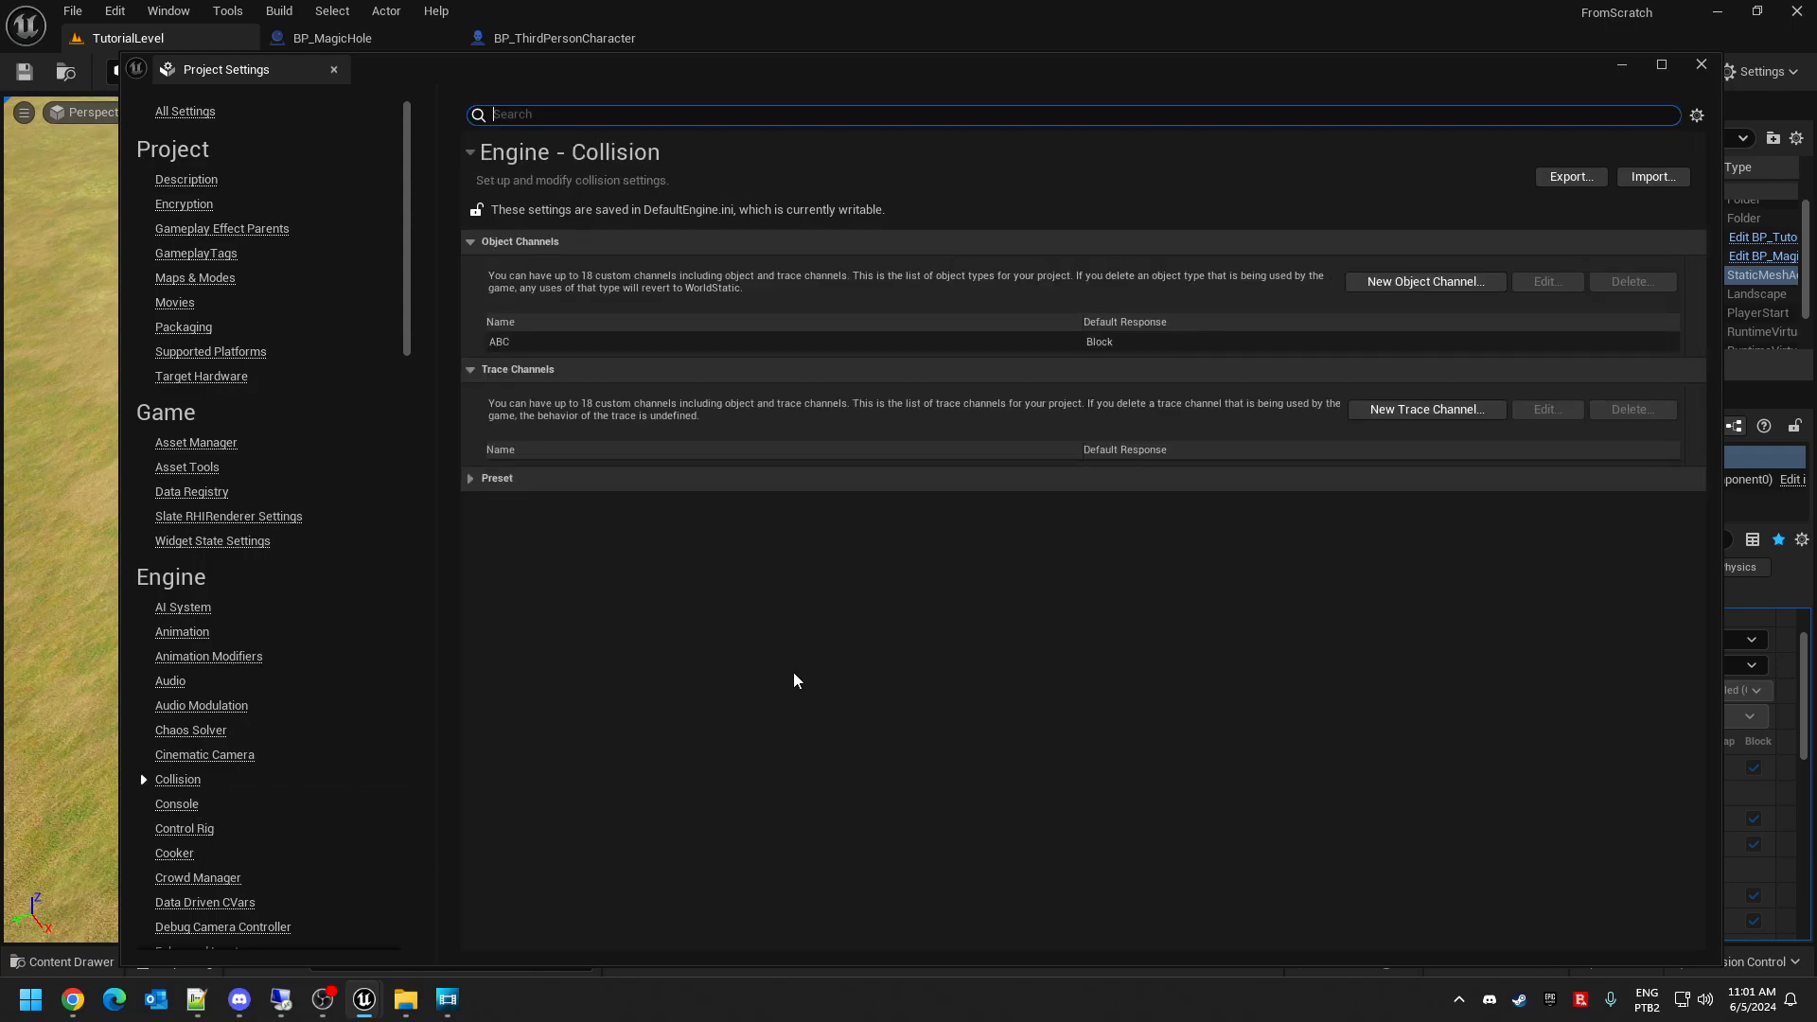
left_click(470, 481)
left_click(470, 481)
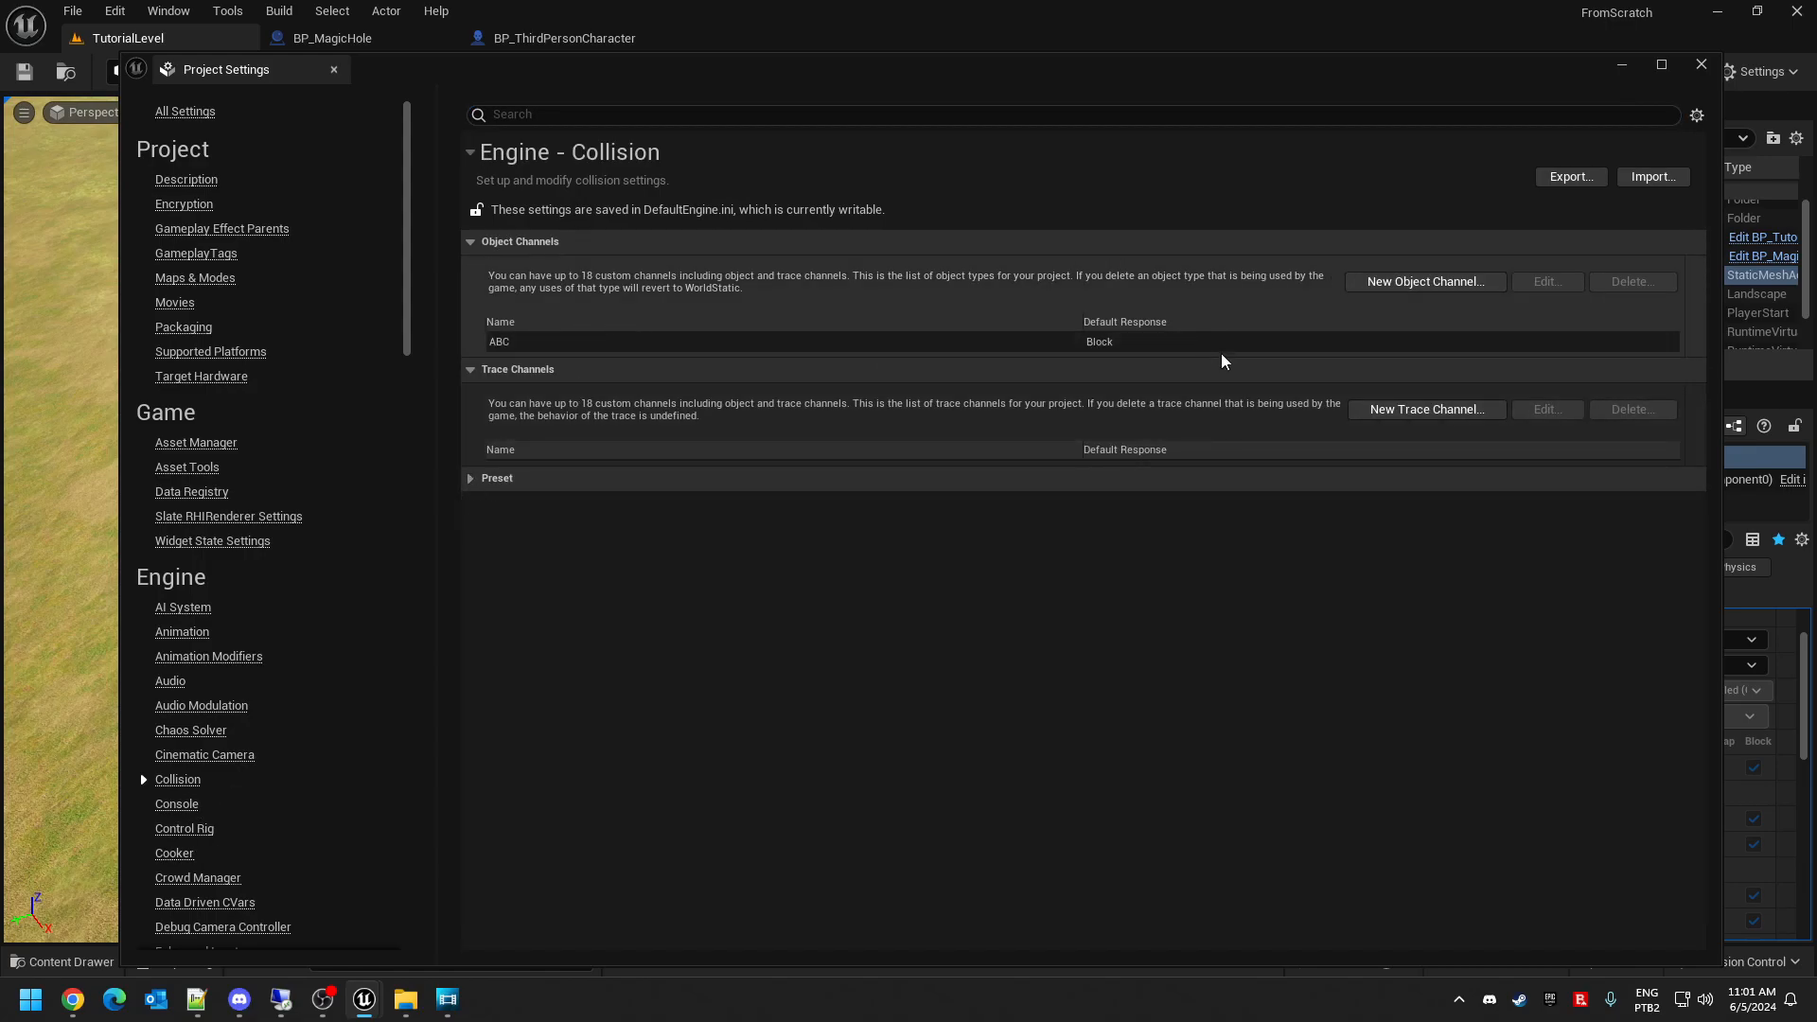
- Delete the ABC object channel from the project's collision settings and close the Project Settings
left_click(1182, 343)
left_click(1632, 282)
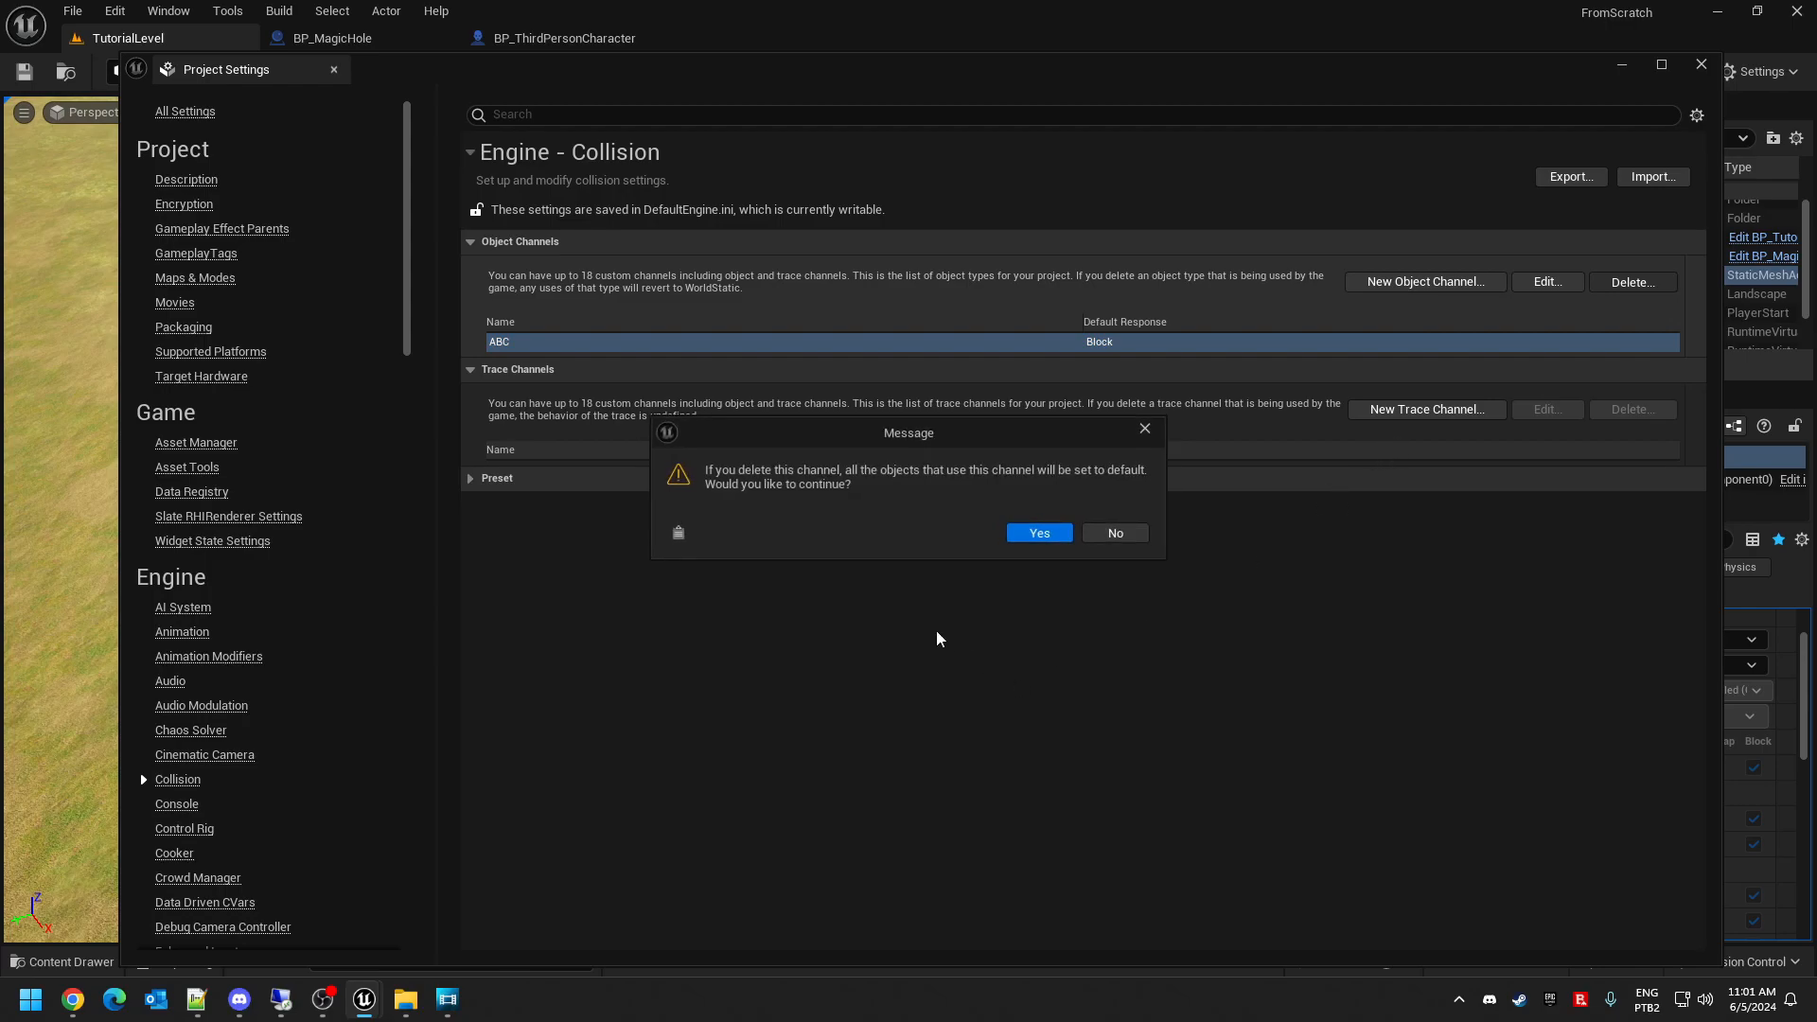
left_click(1038, 535)
left_click(1701, 64)
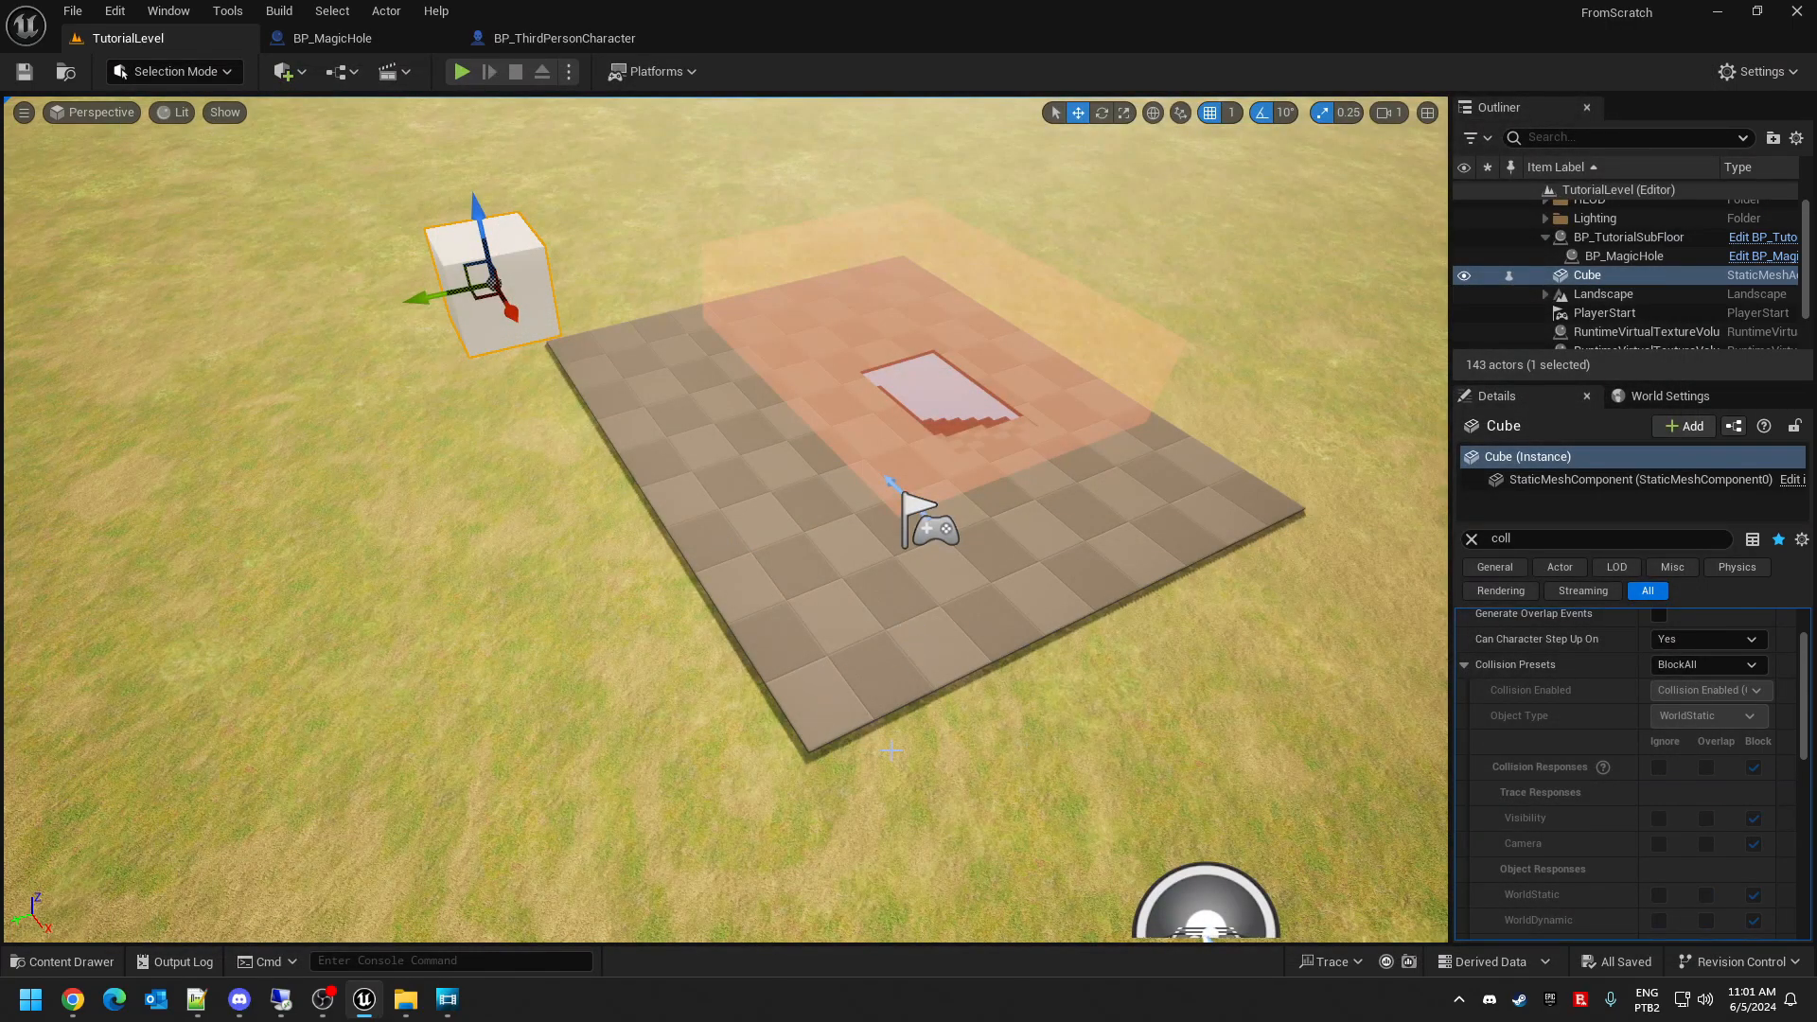
- Check the collision presets of the Landscape and the Cube in turn
left_click(804, 785)
left_click(1602, 284)
key("Left")
key("Left")
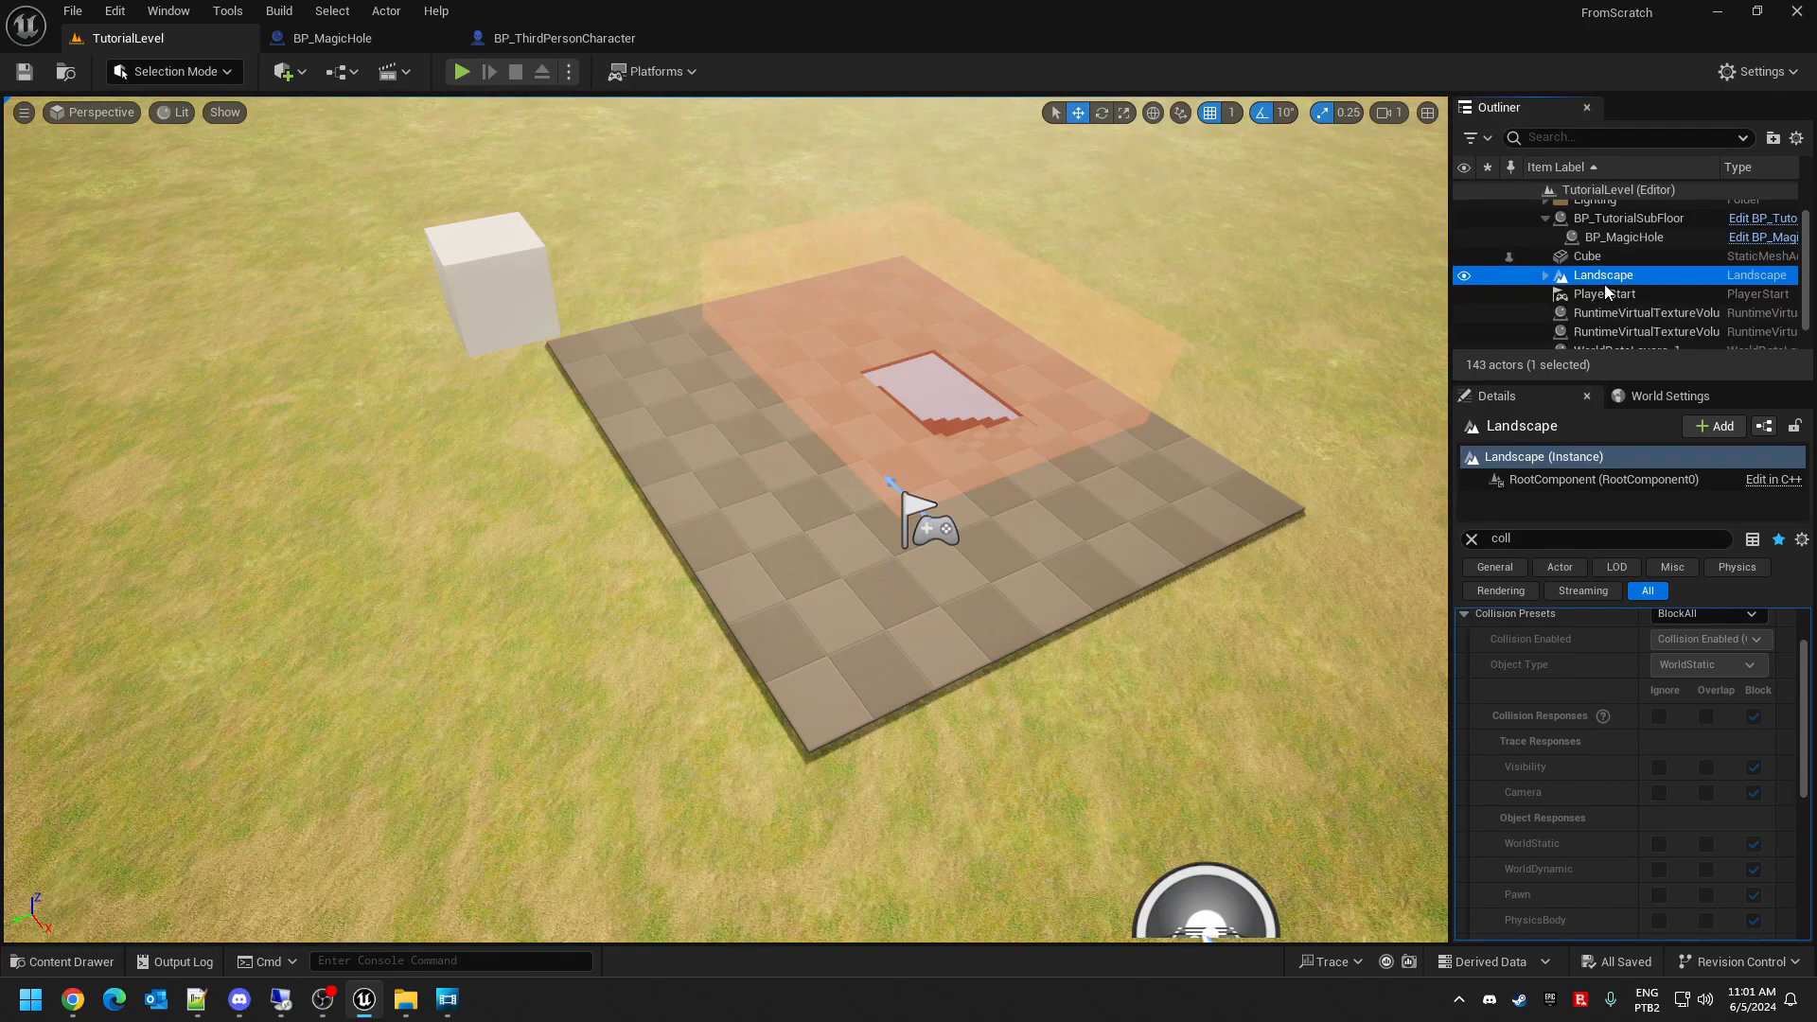
left_click(508, 238)
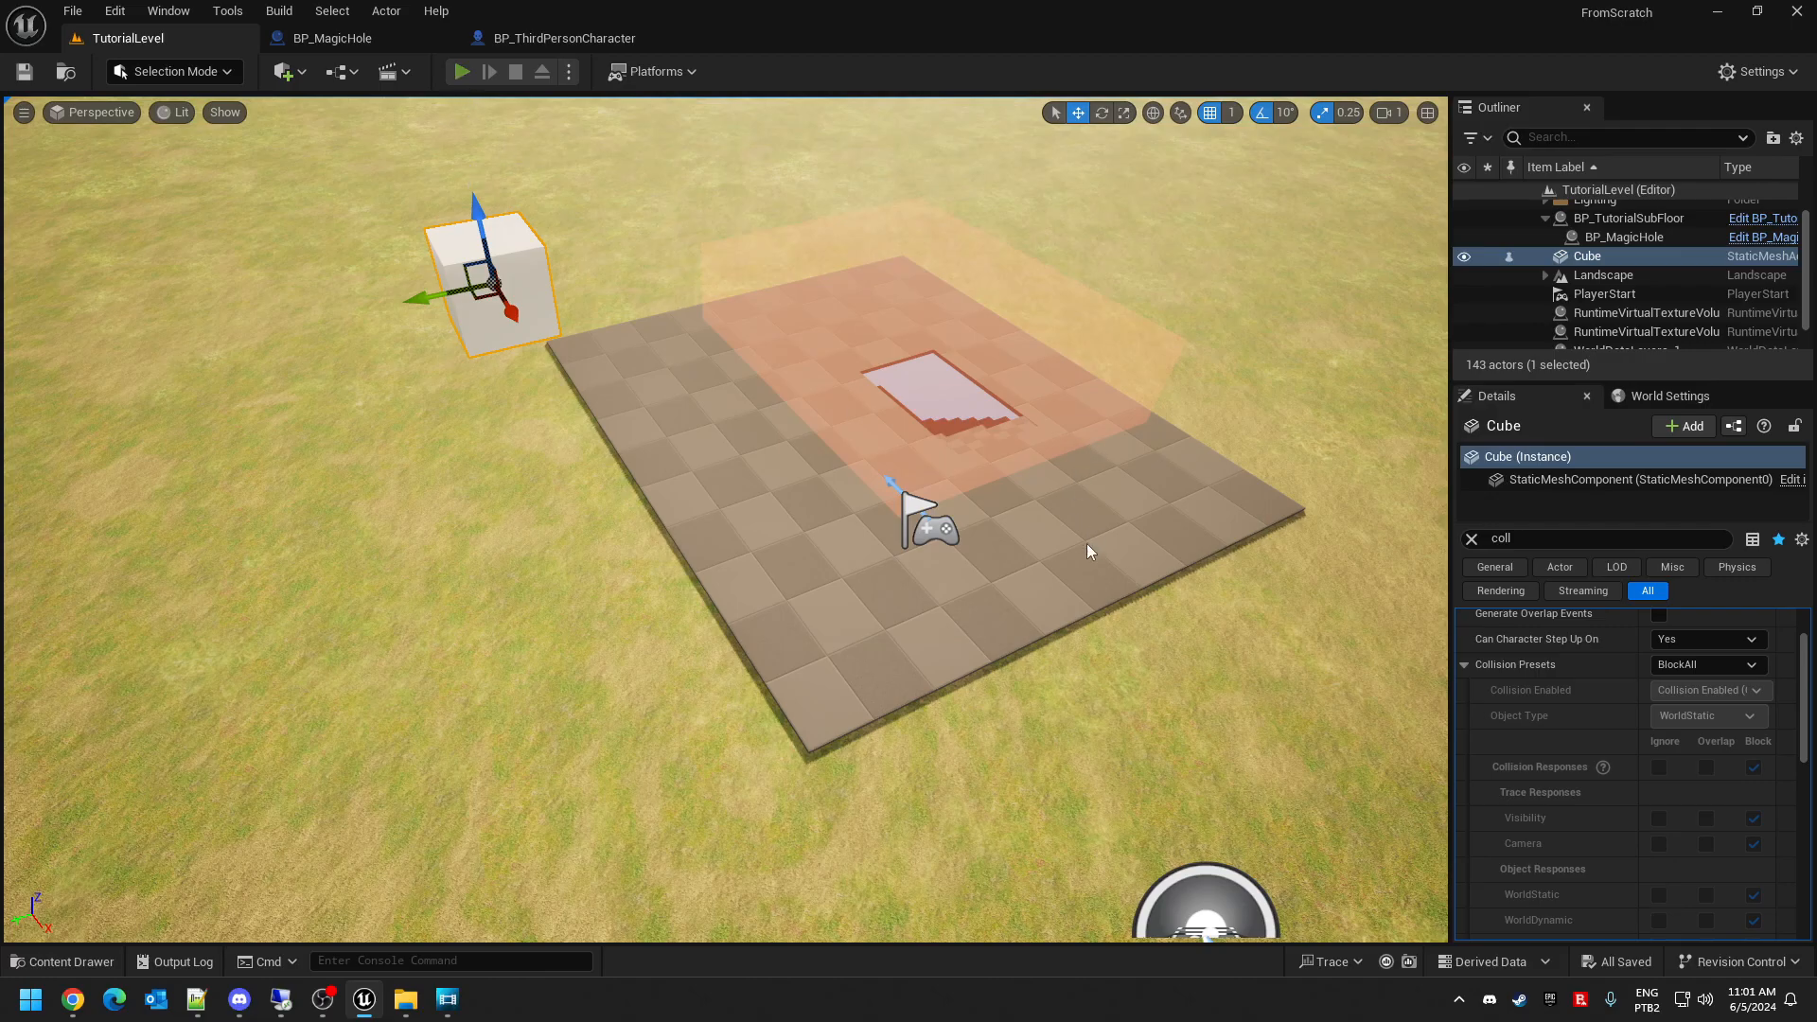
- Play-test the level by pushing the Cube across the grass and floor over the magic hole, then stop playing
key("alt+p")
key("w")
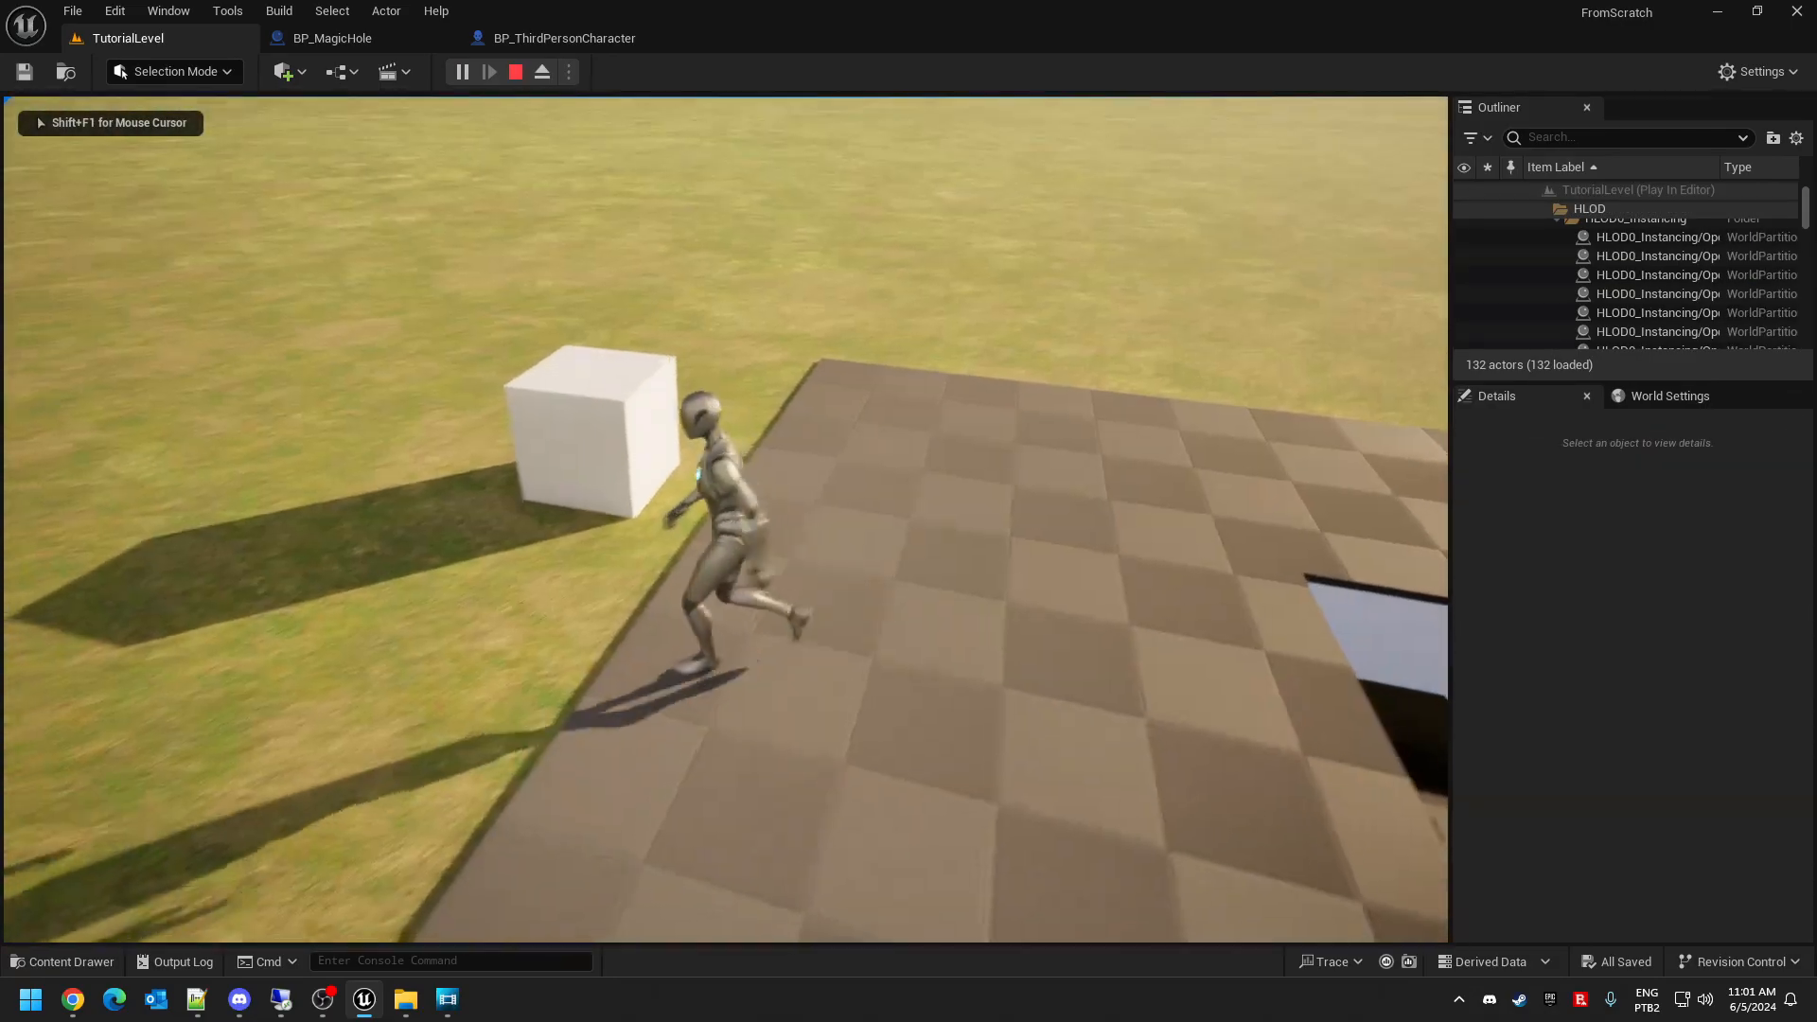
key("d")
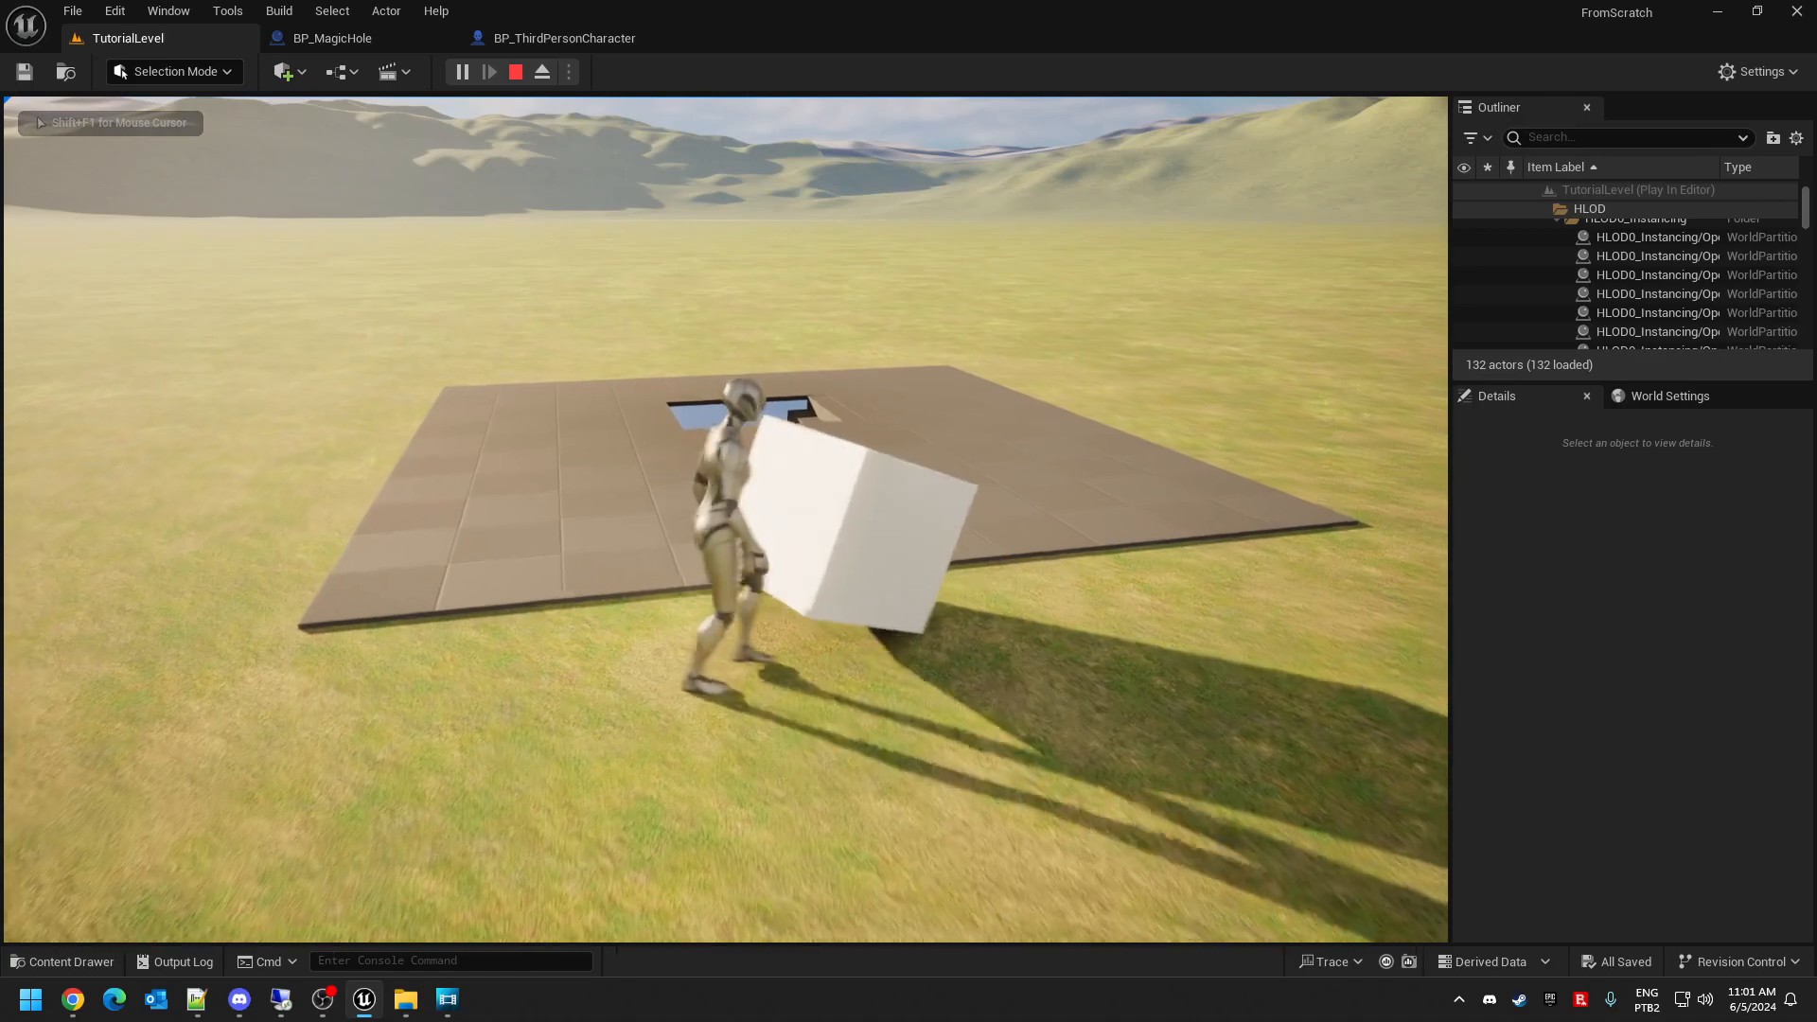
key("w")
key("s")
key("d")
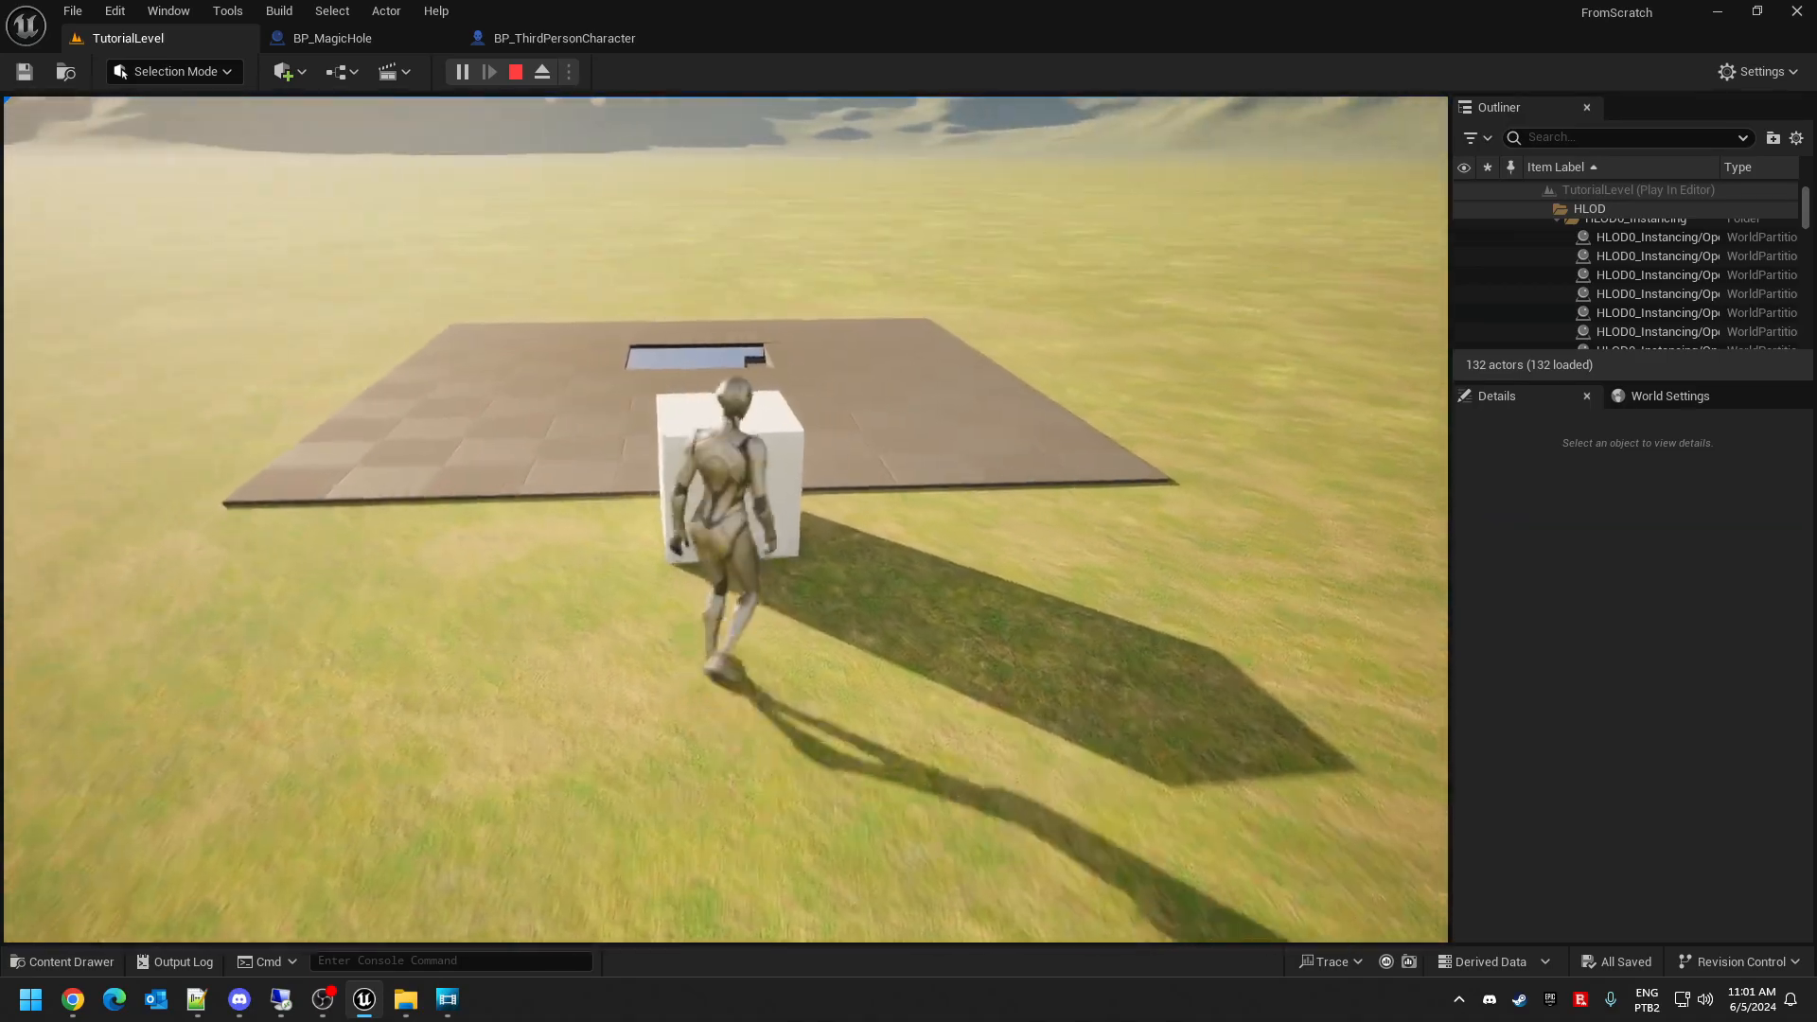
key("w")
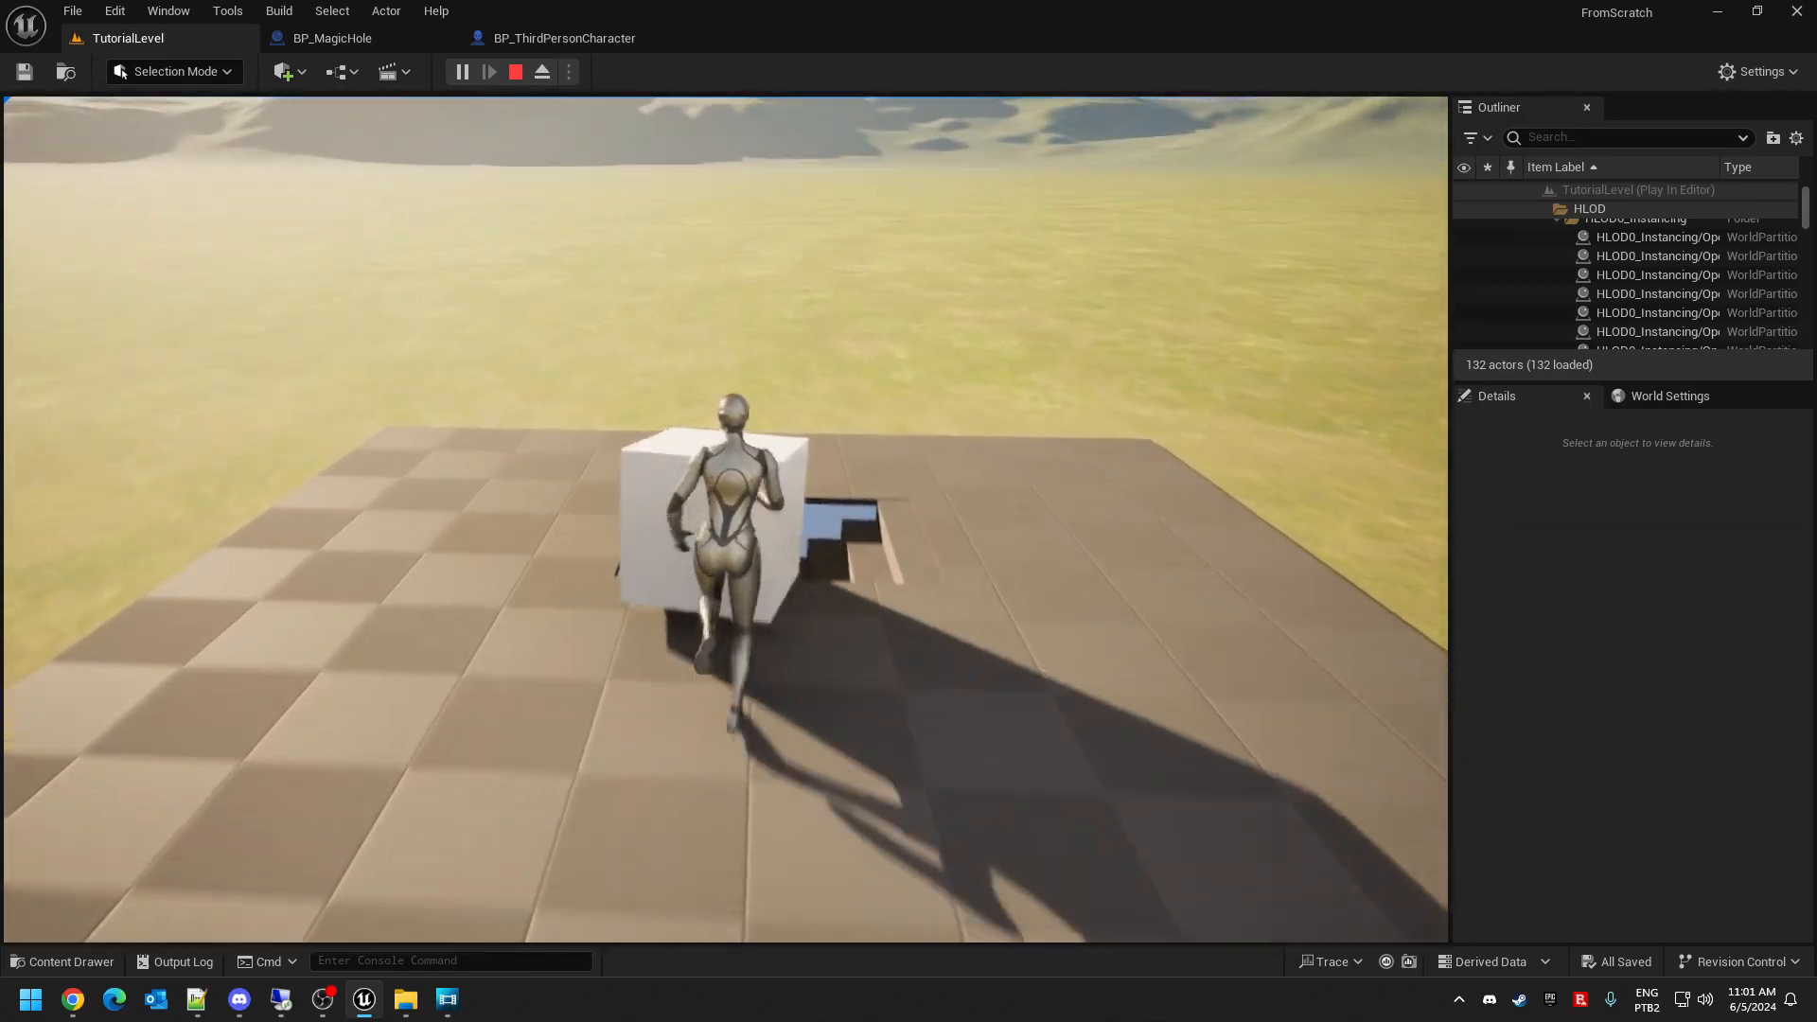
key("w")
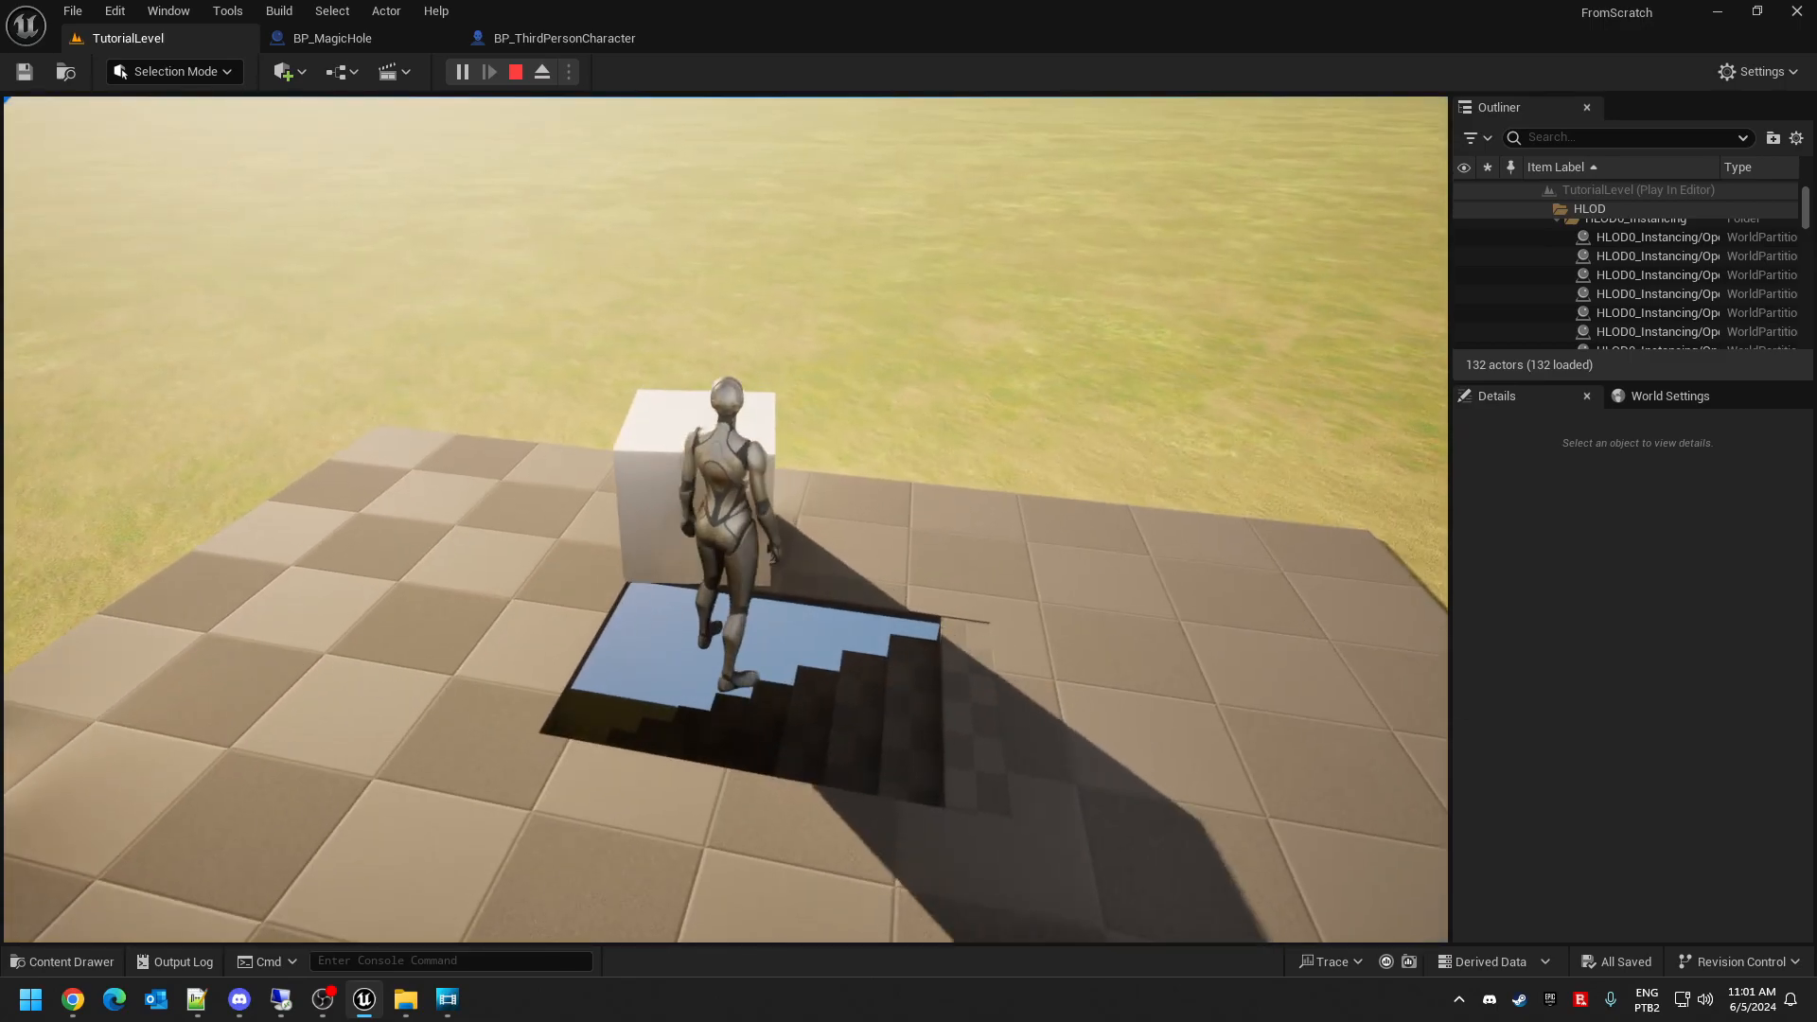
key("Escape")
- Move the Cube from beside the floor to a spot above the magic hole
key("f")
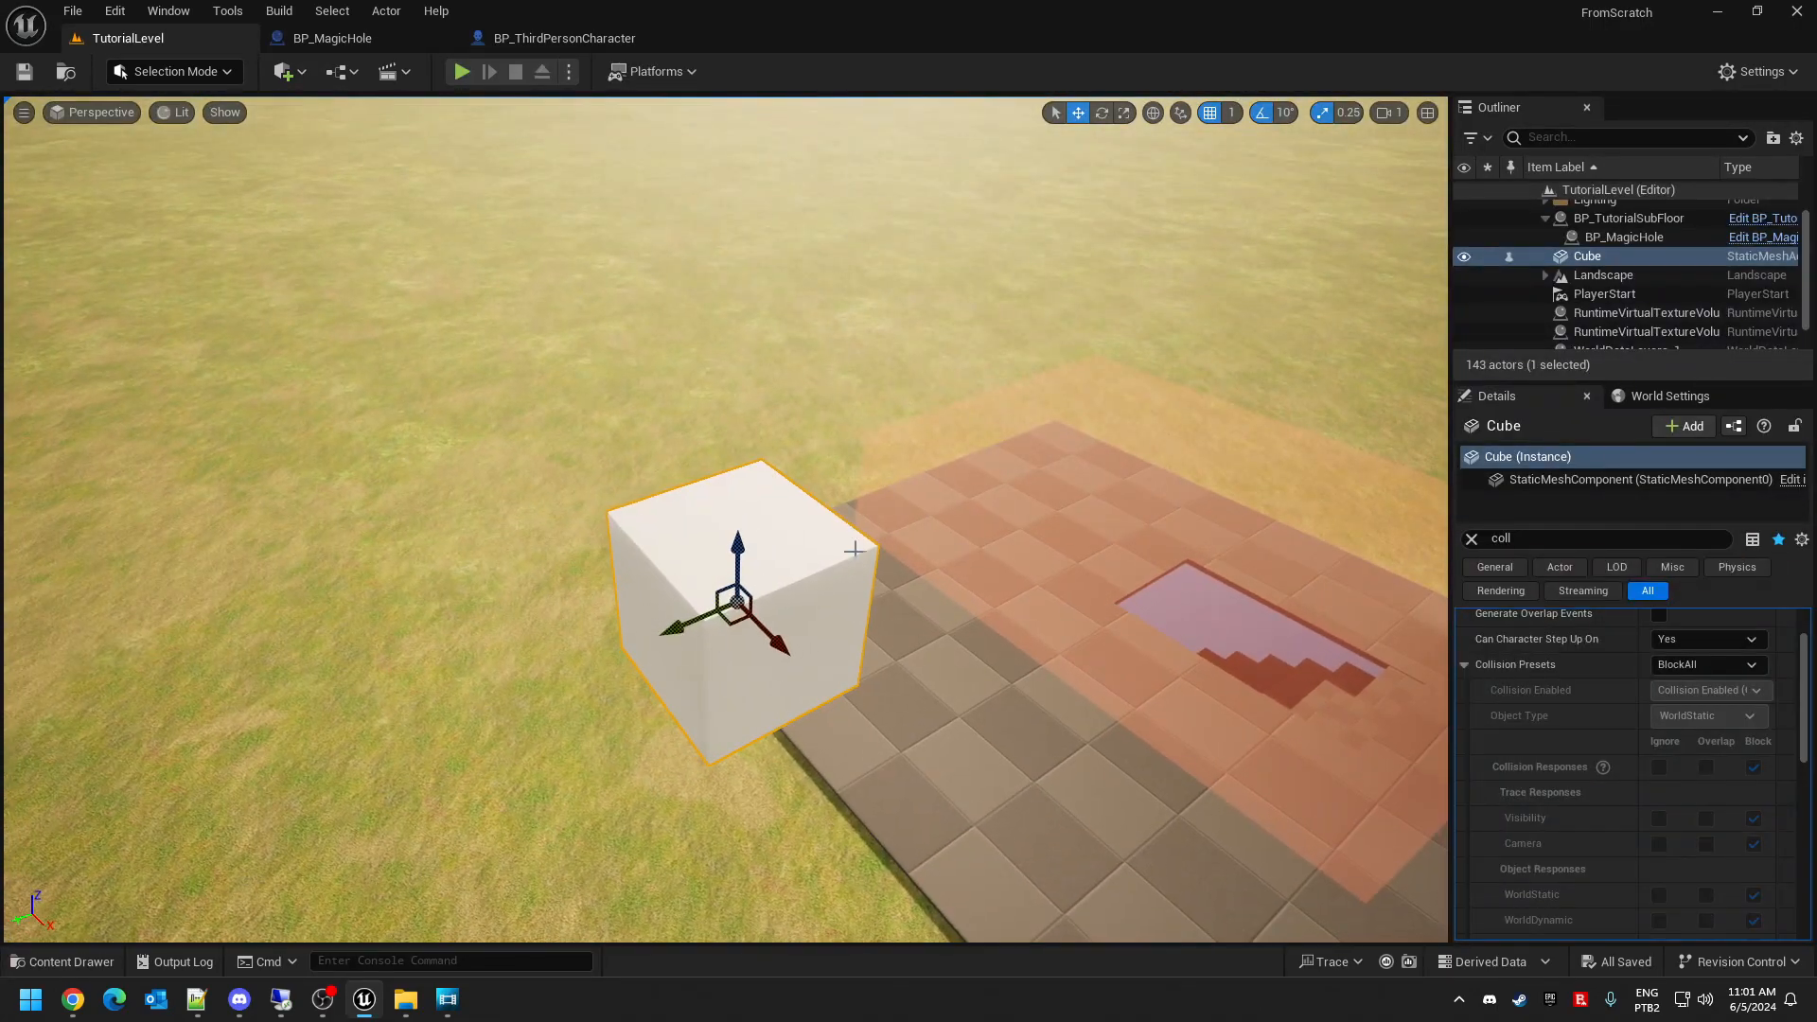
left_click_drag(702, 623, 1212, 528)
right_click_drag(1190, 592, 1050, 614)
key("d")
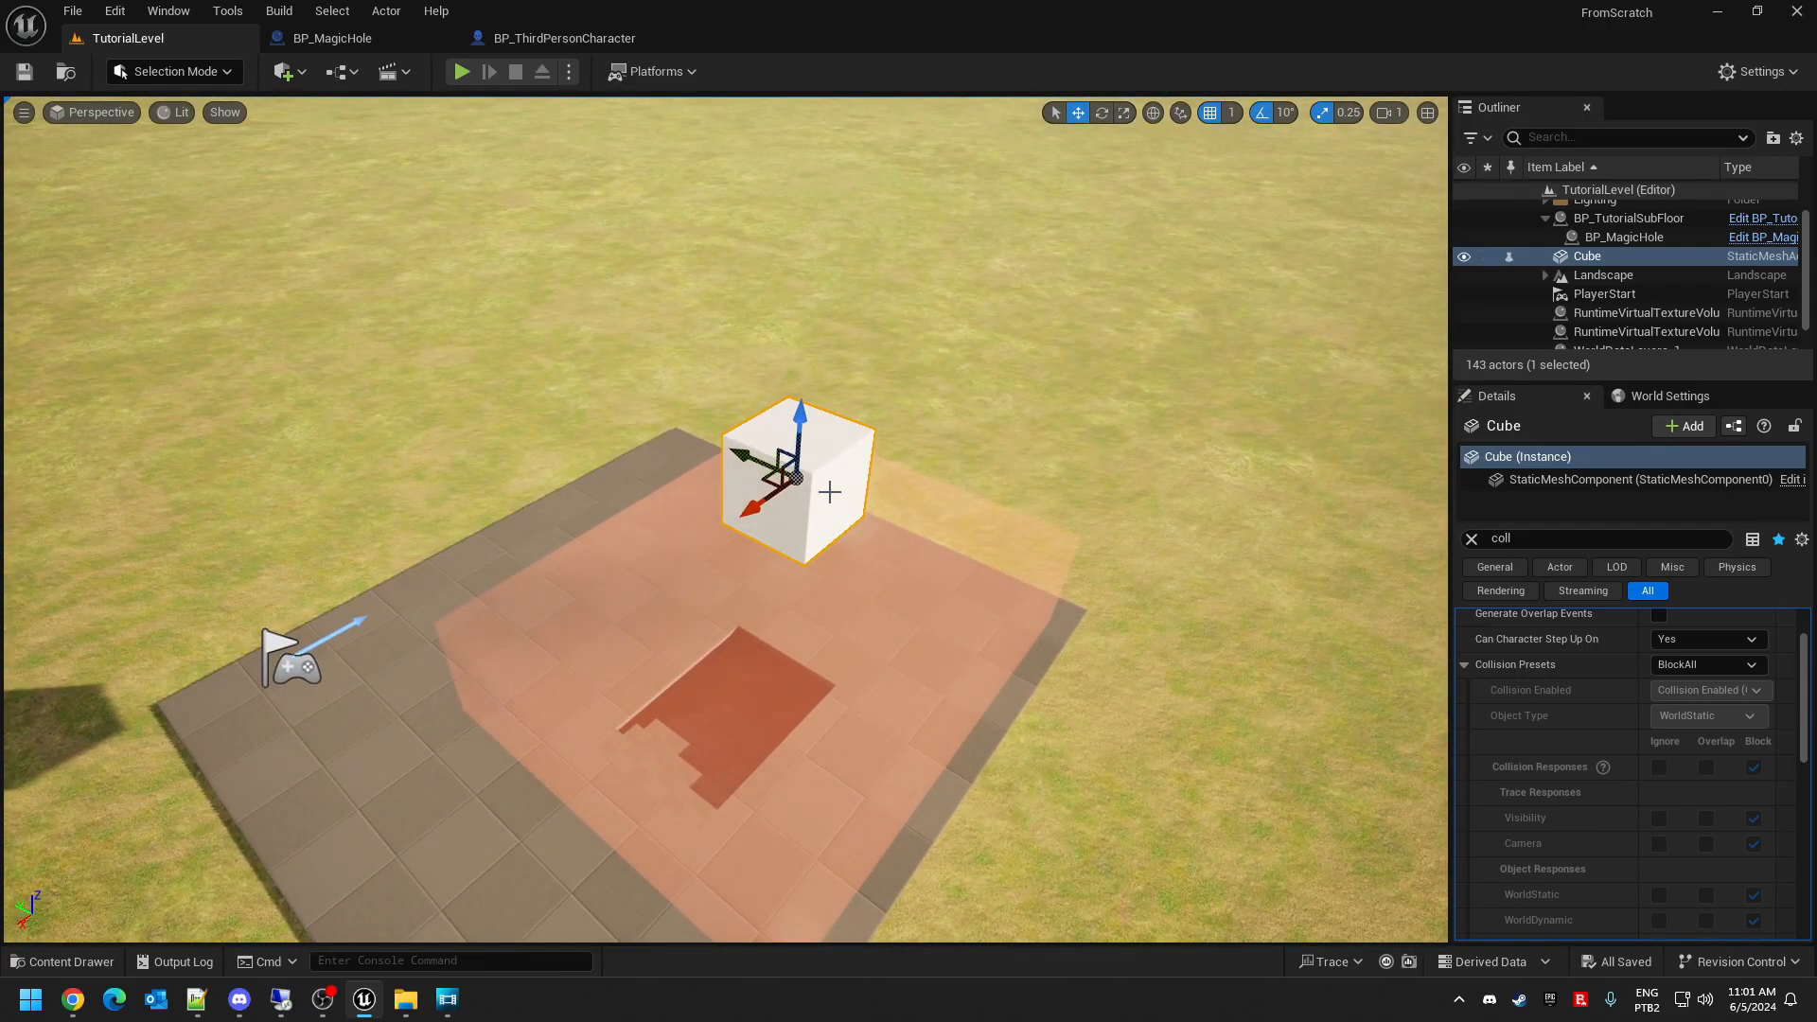
- Give the Cube a Custom collision preset with WorldStatic set to Ignore and object type WorldDynamic, and save the level
left_click(1758, 664)
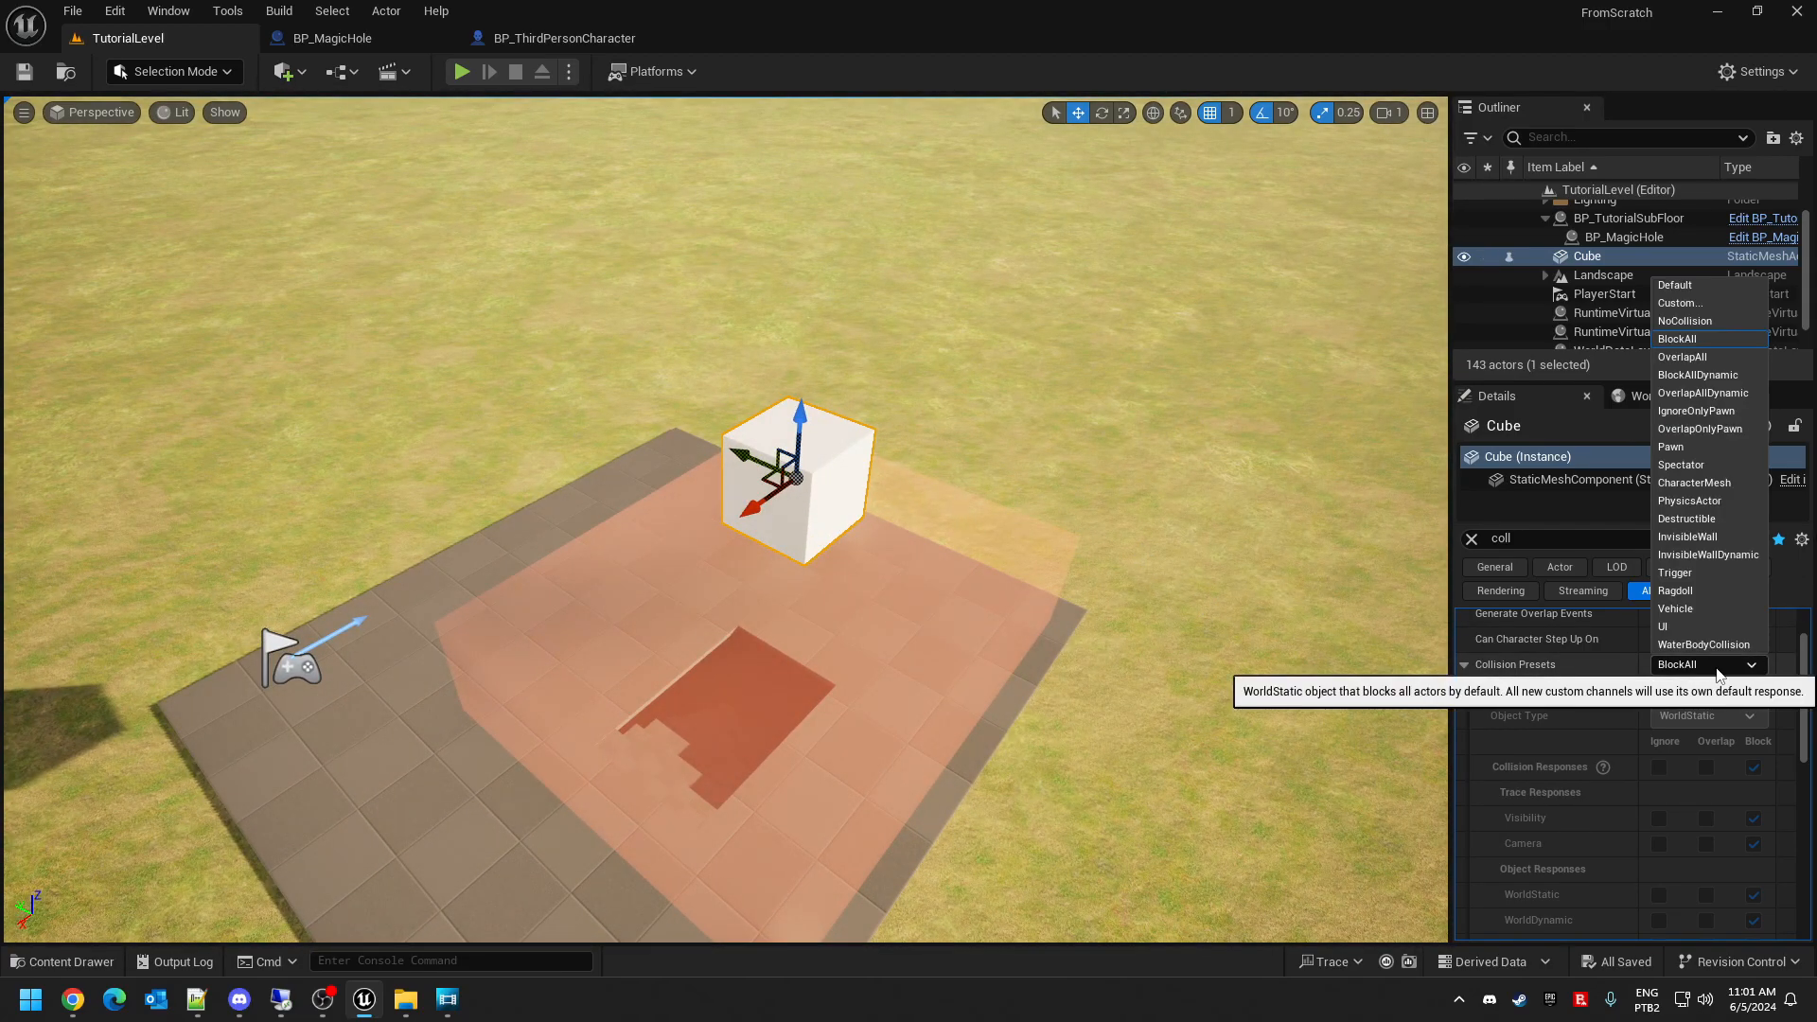
left_click(1703, 285)
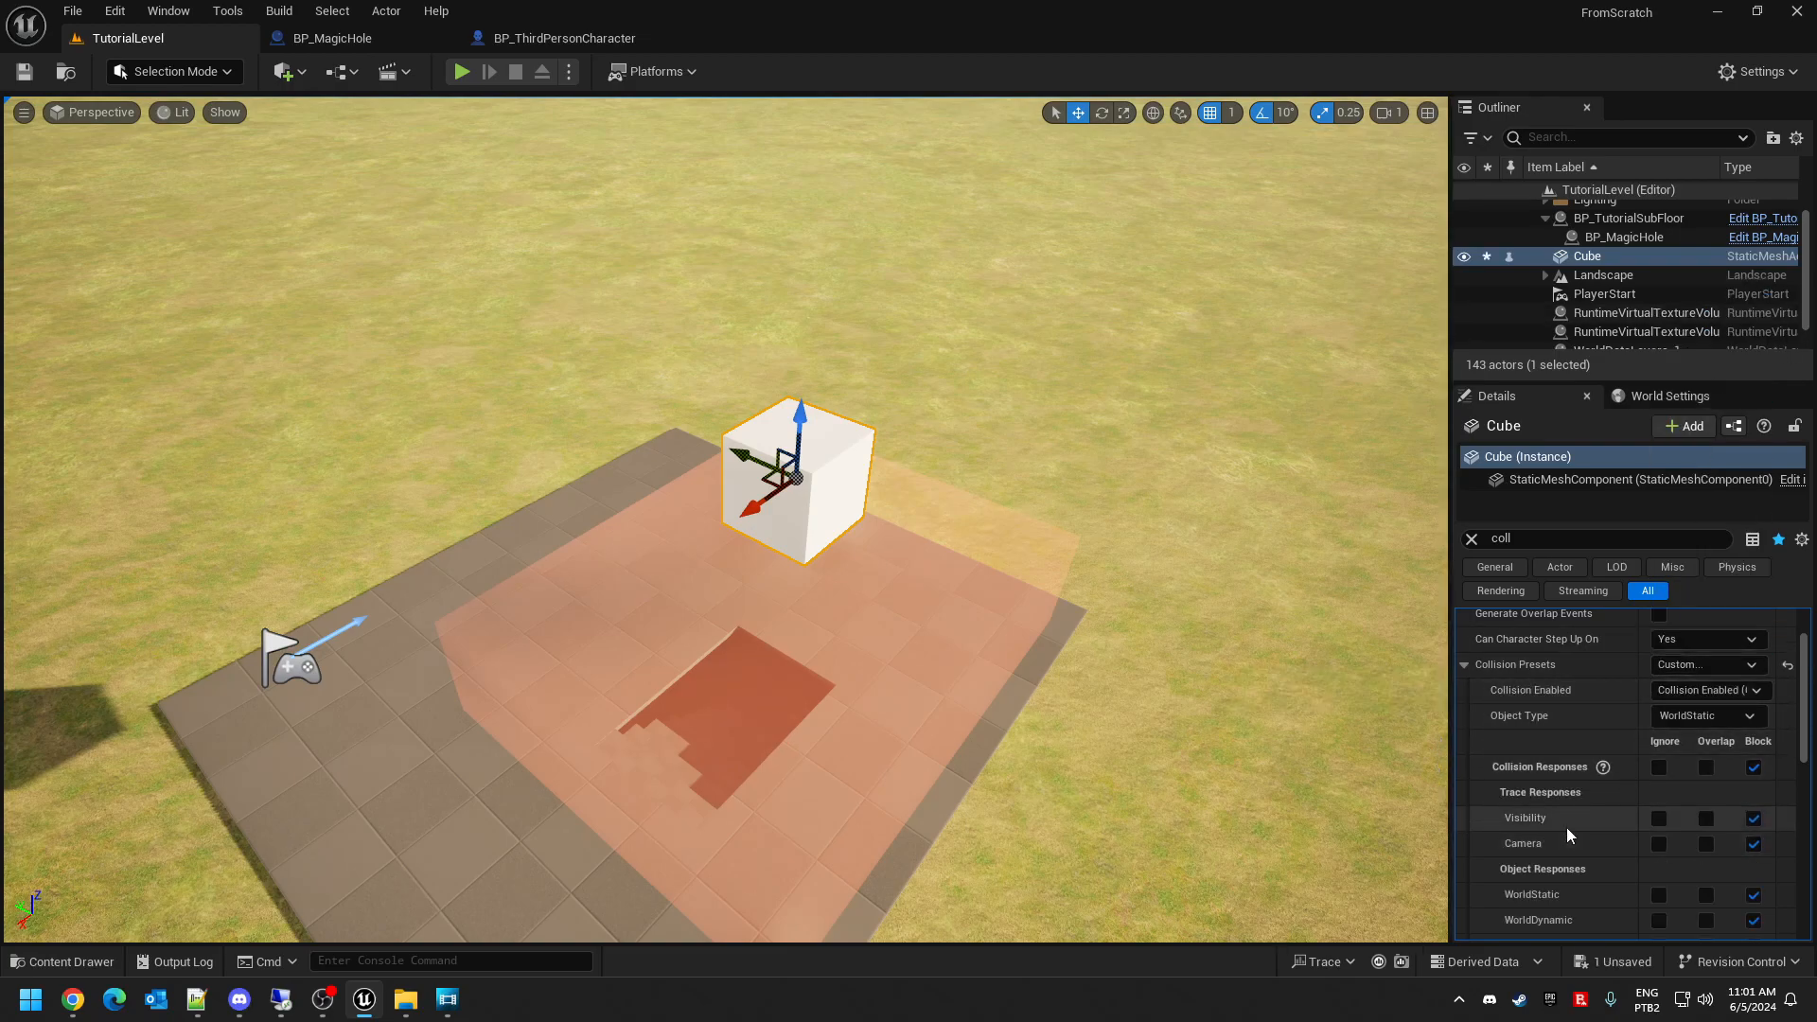
scroll(1579, 839, "down", 1)
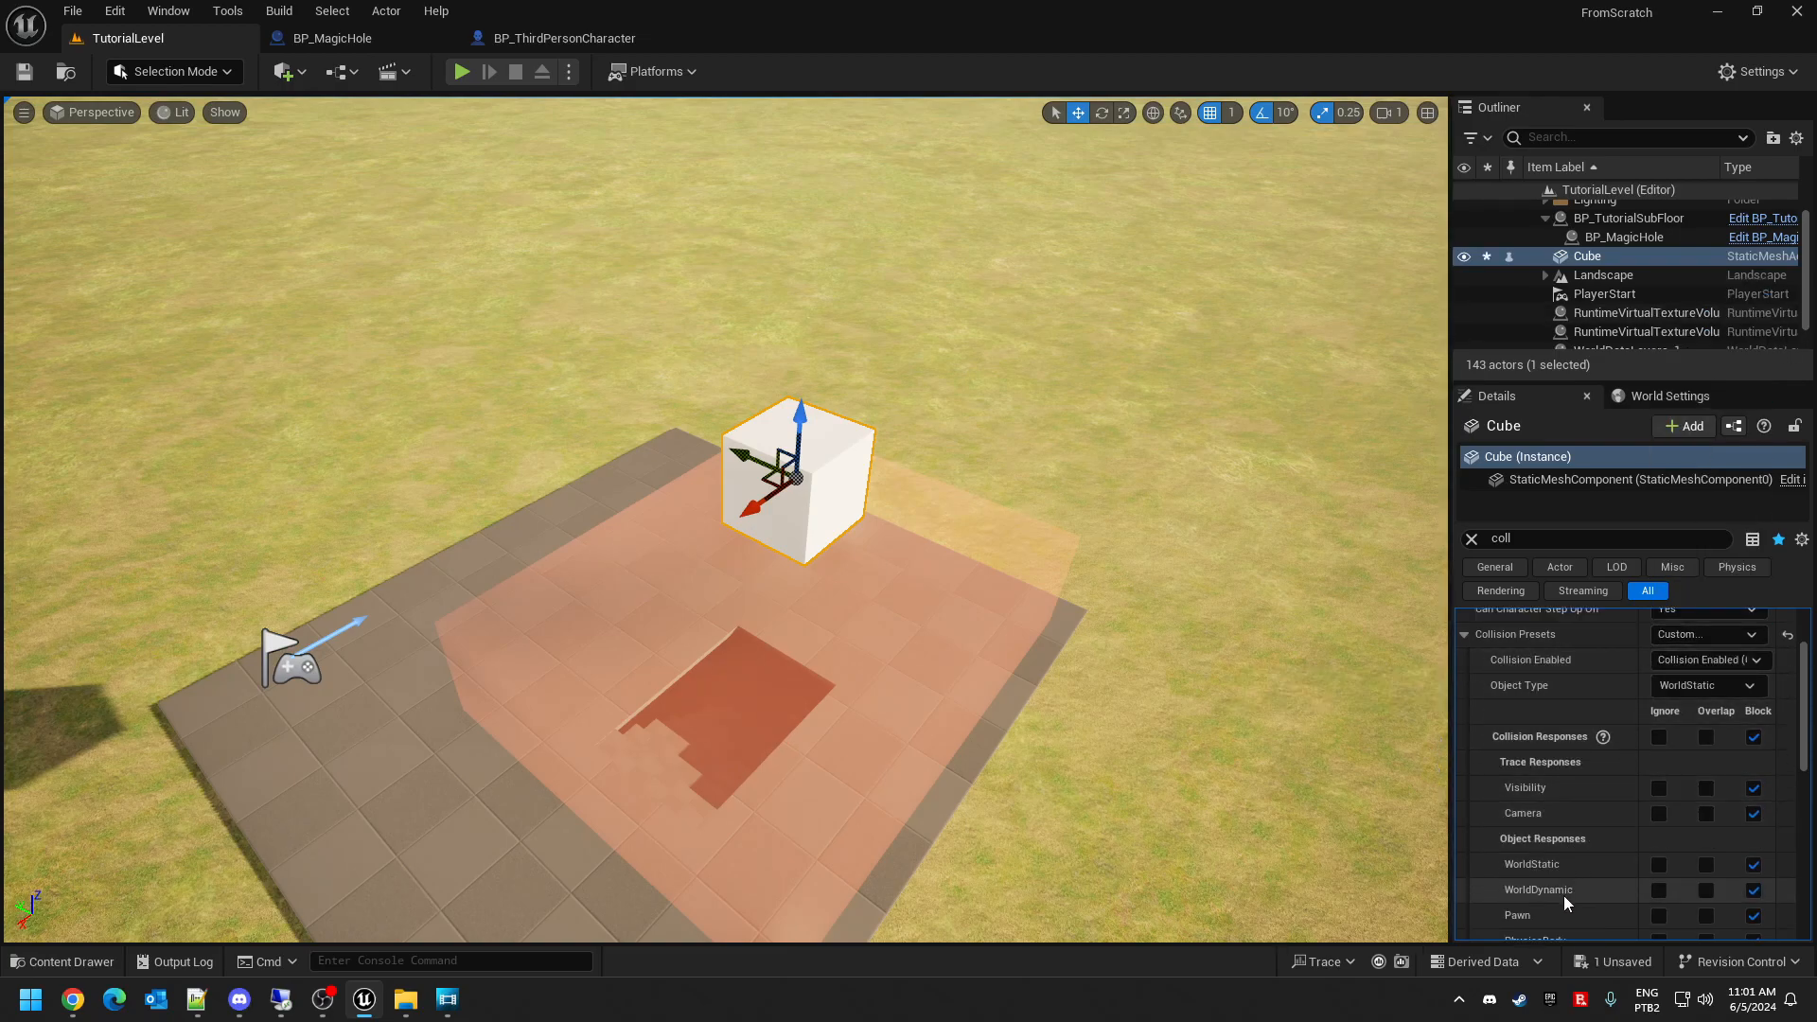
left_click(1655, 871)
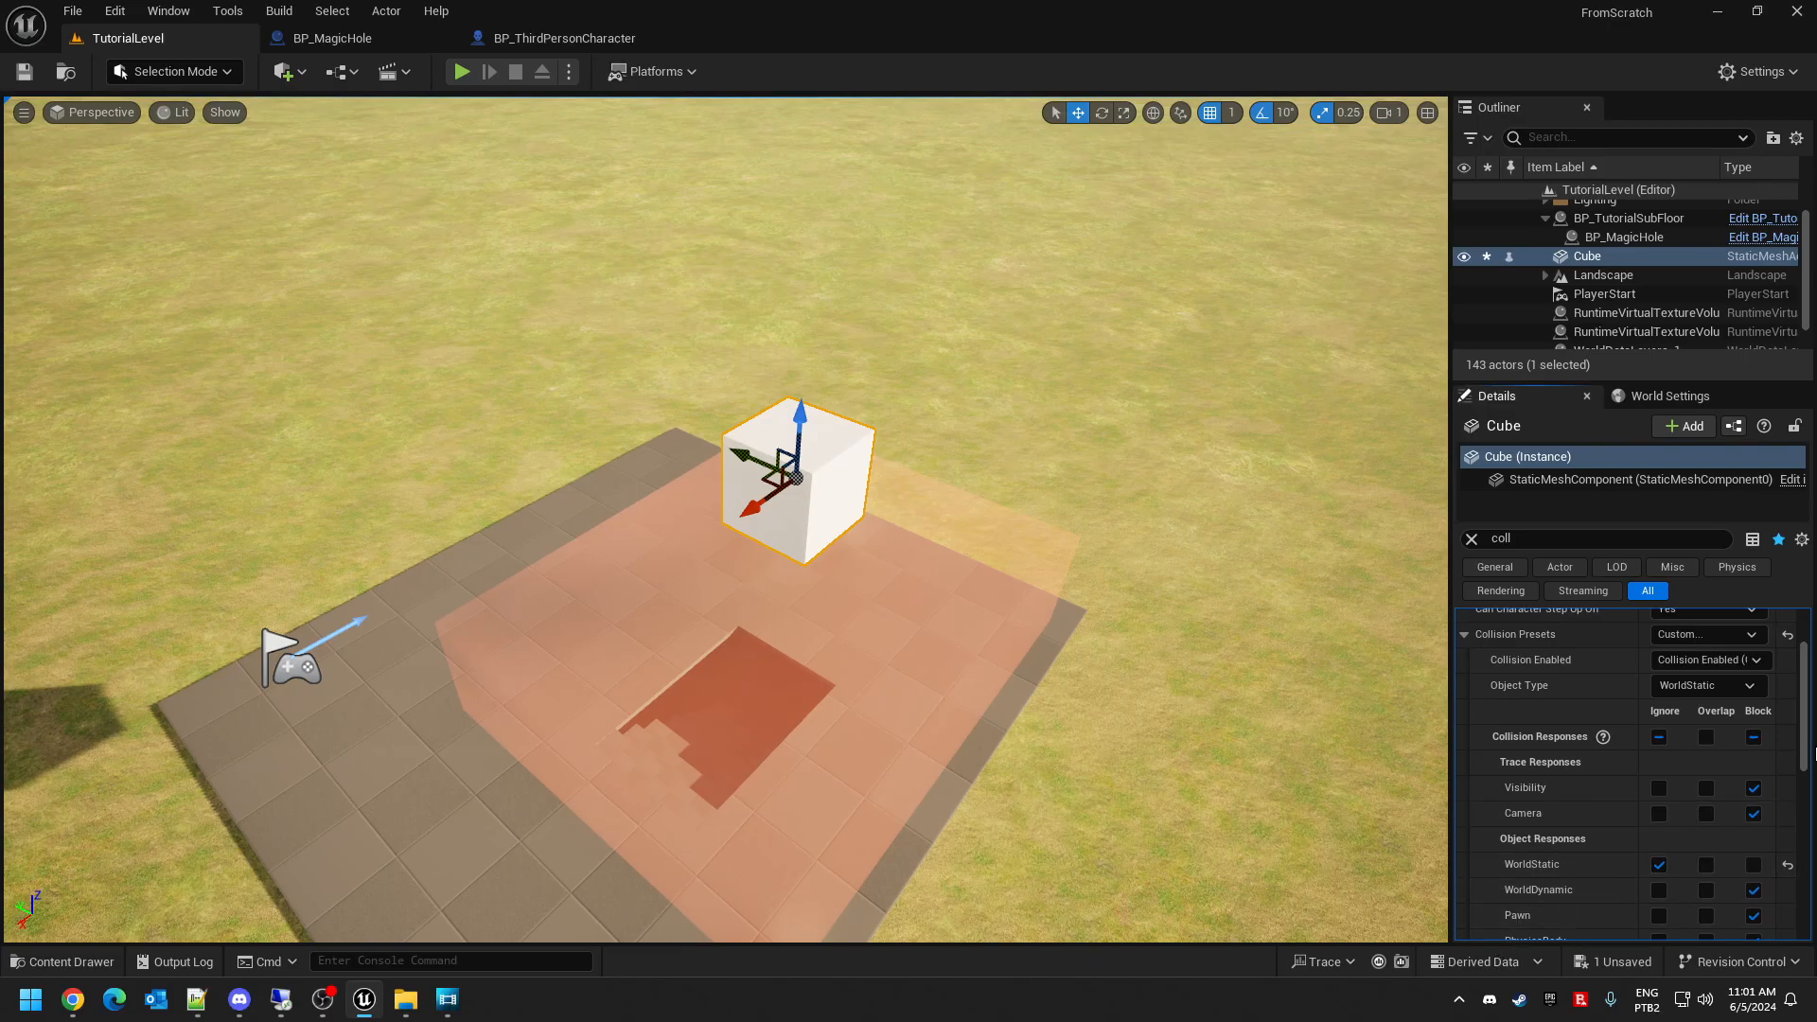
left_click(1699, 685)
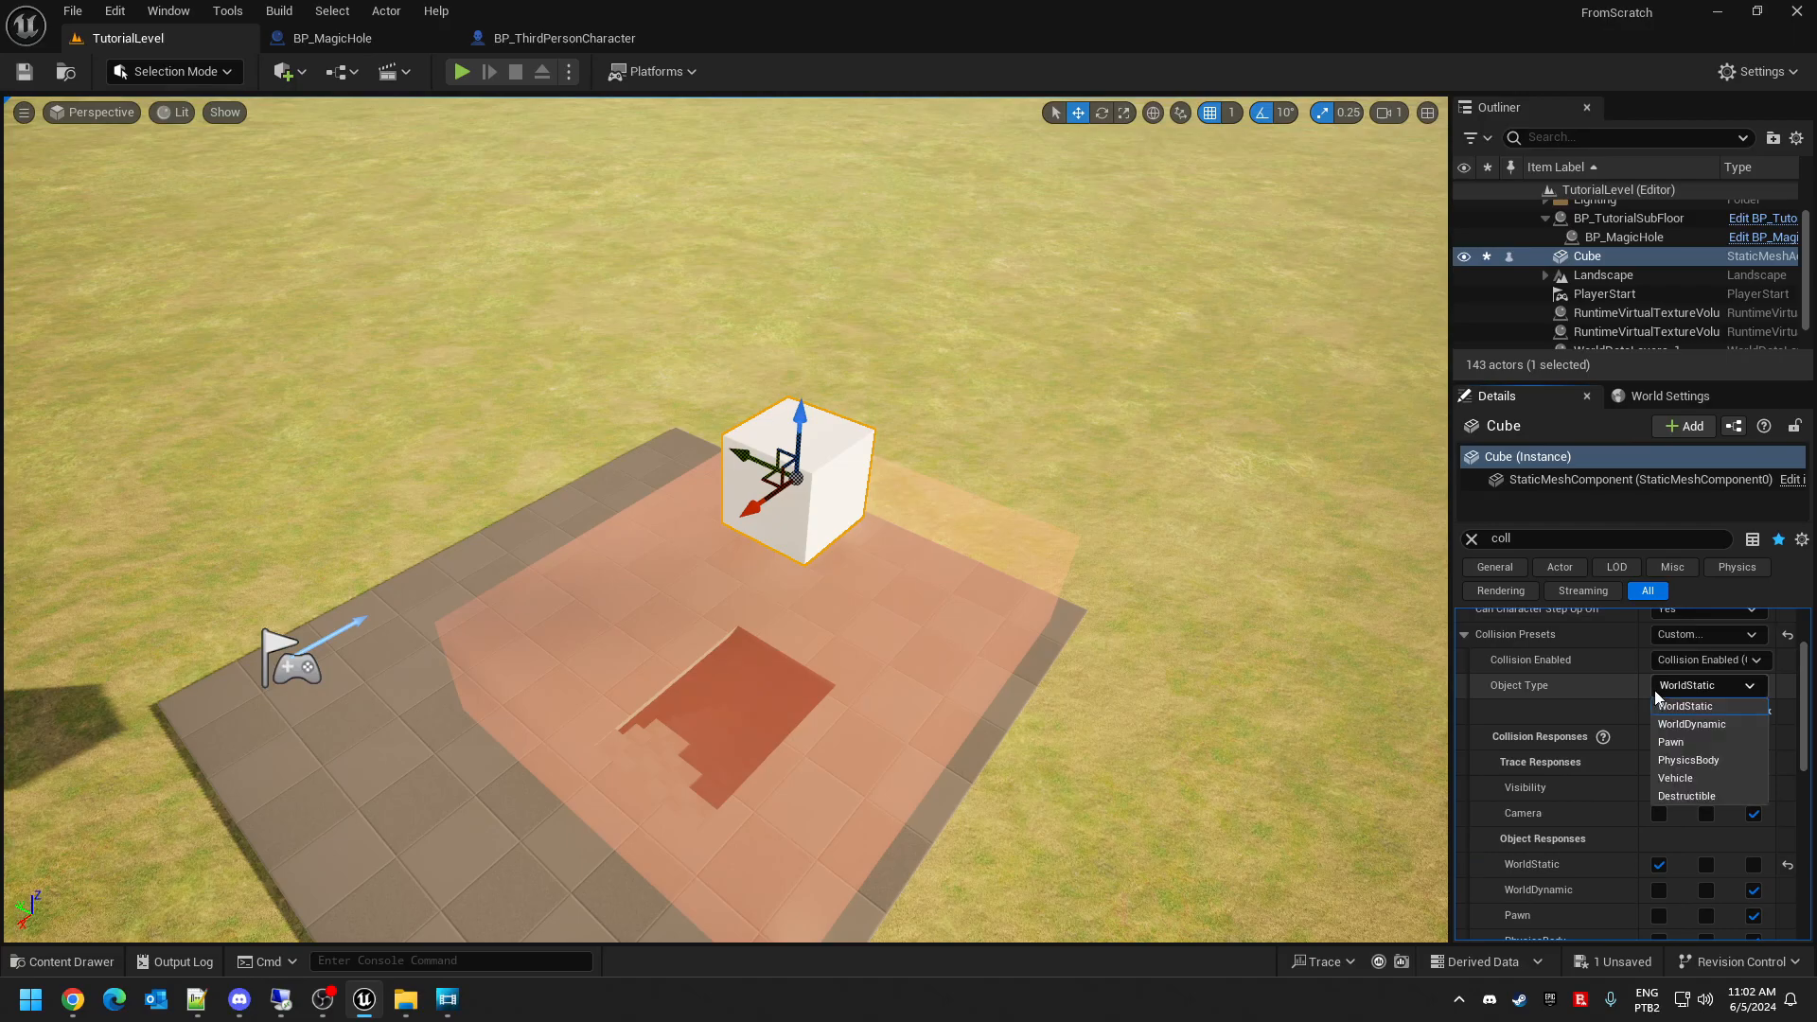
left_click(1690, 711)
key("ctrl+s")
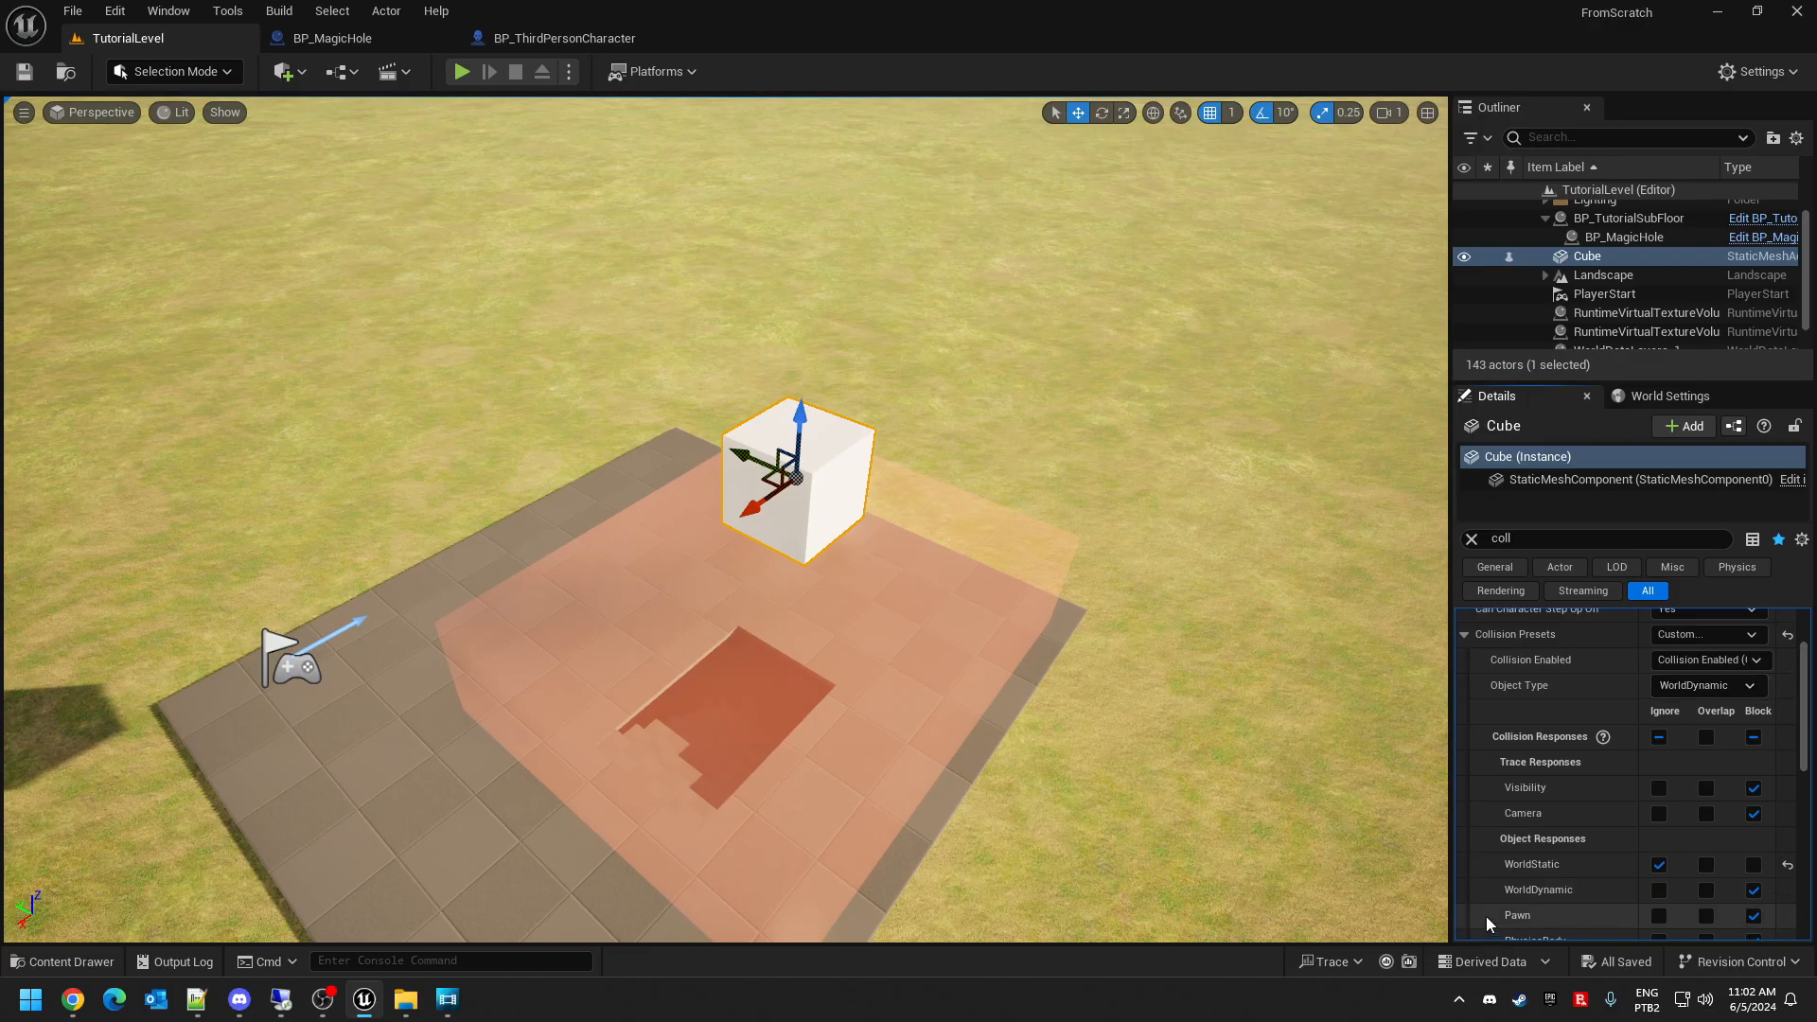
- Play-test the Cube's drop at the magic hole, walk the character around it, and stop playing
left_click(468, 76)
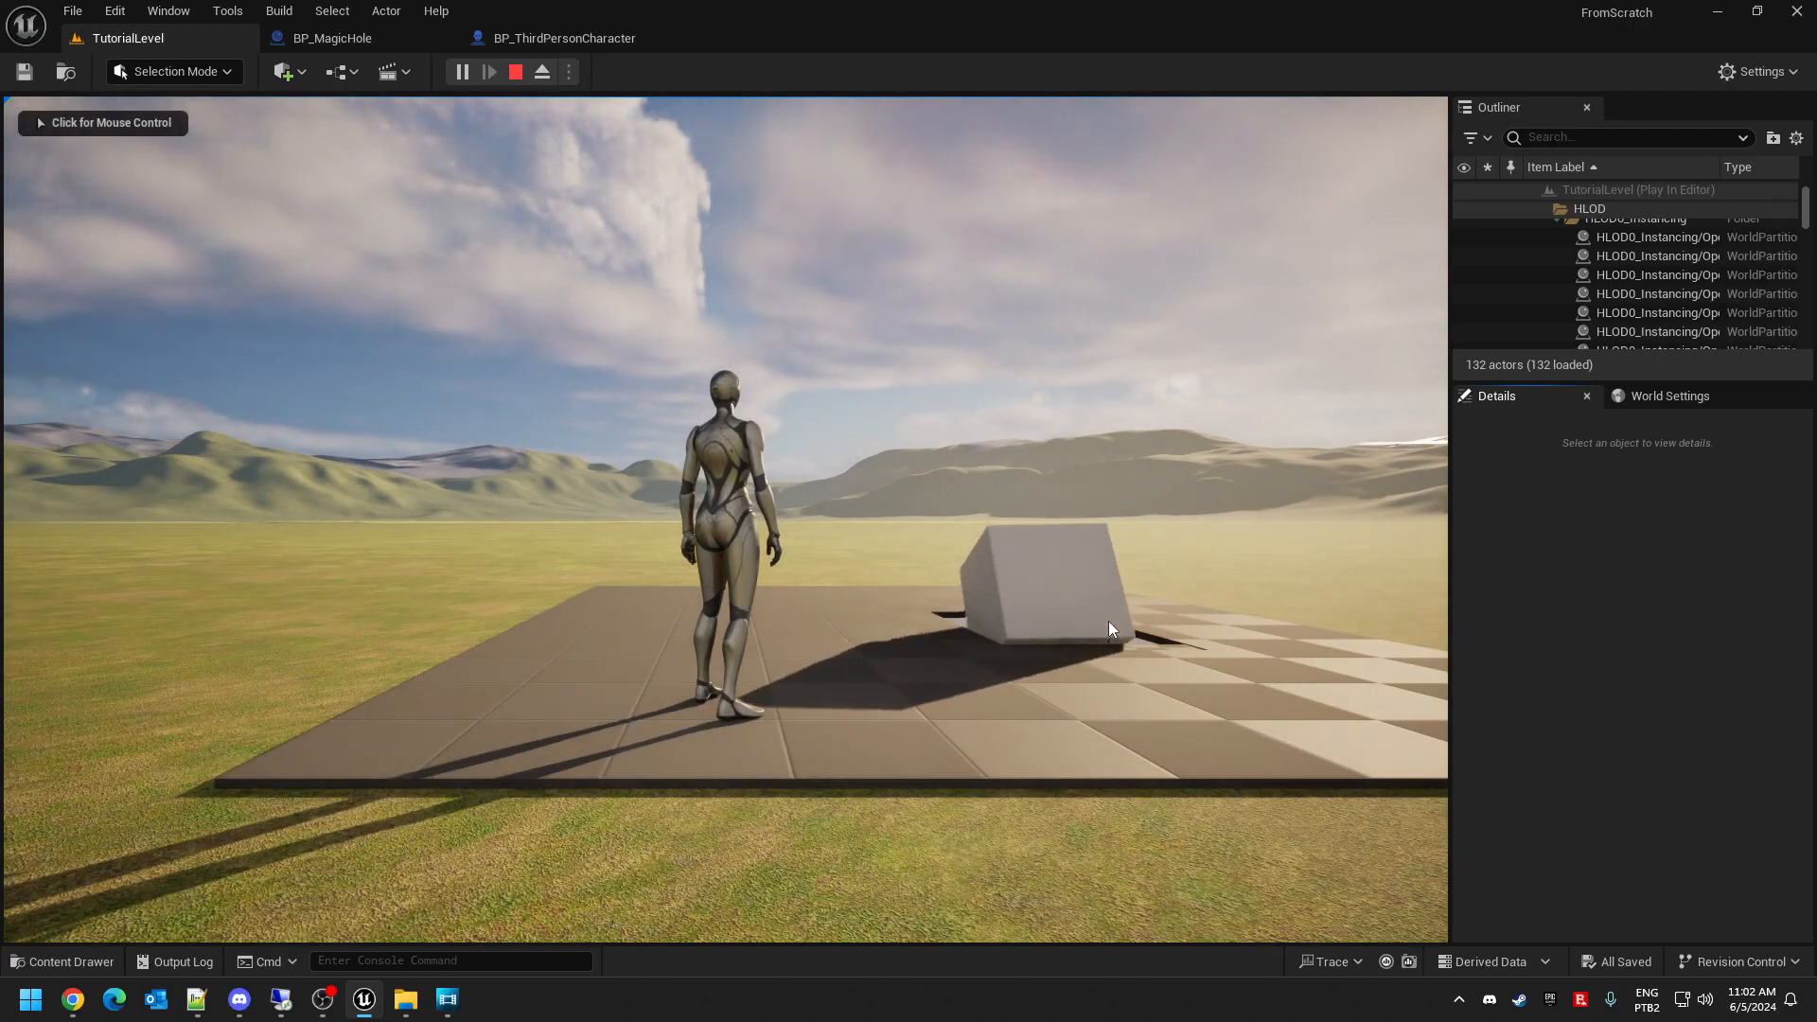
left_click(779, 634)
key("w")
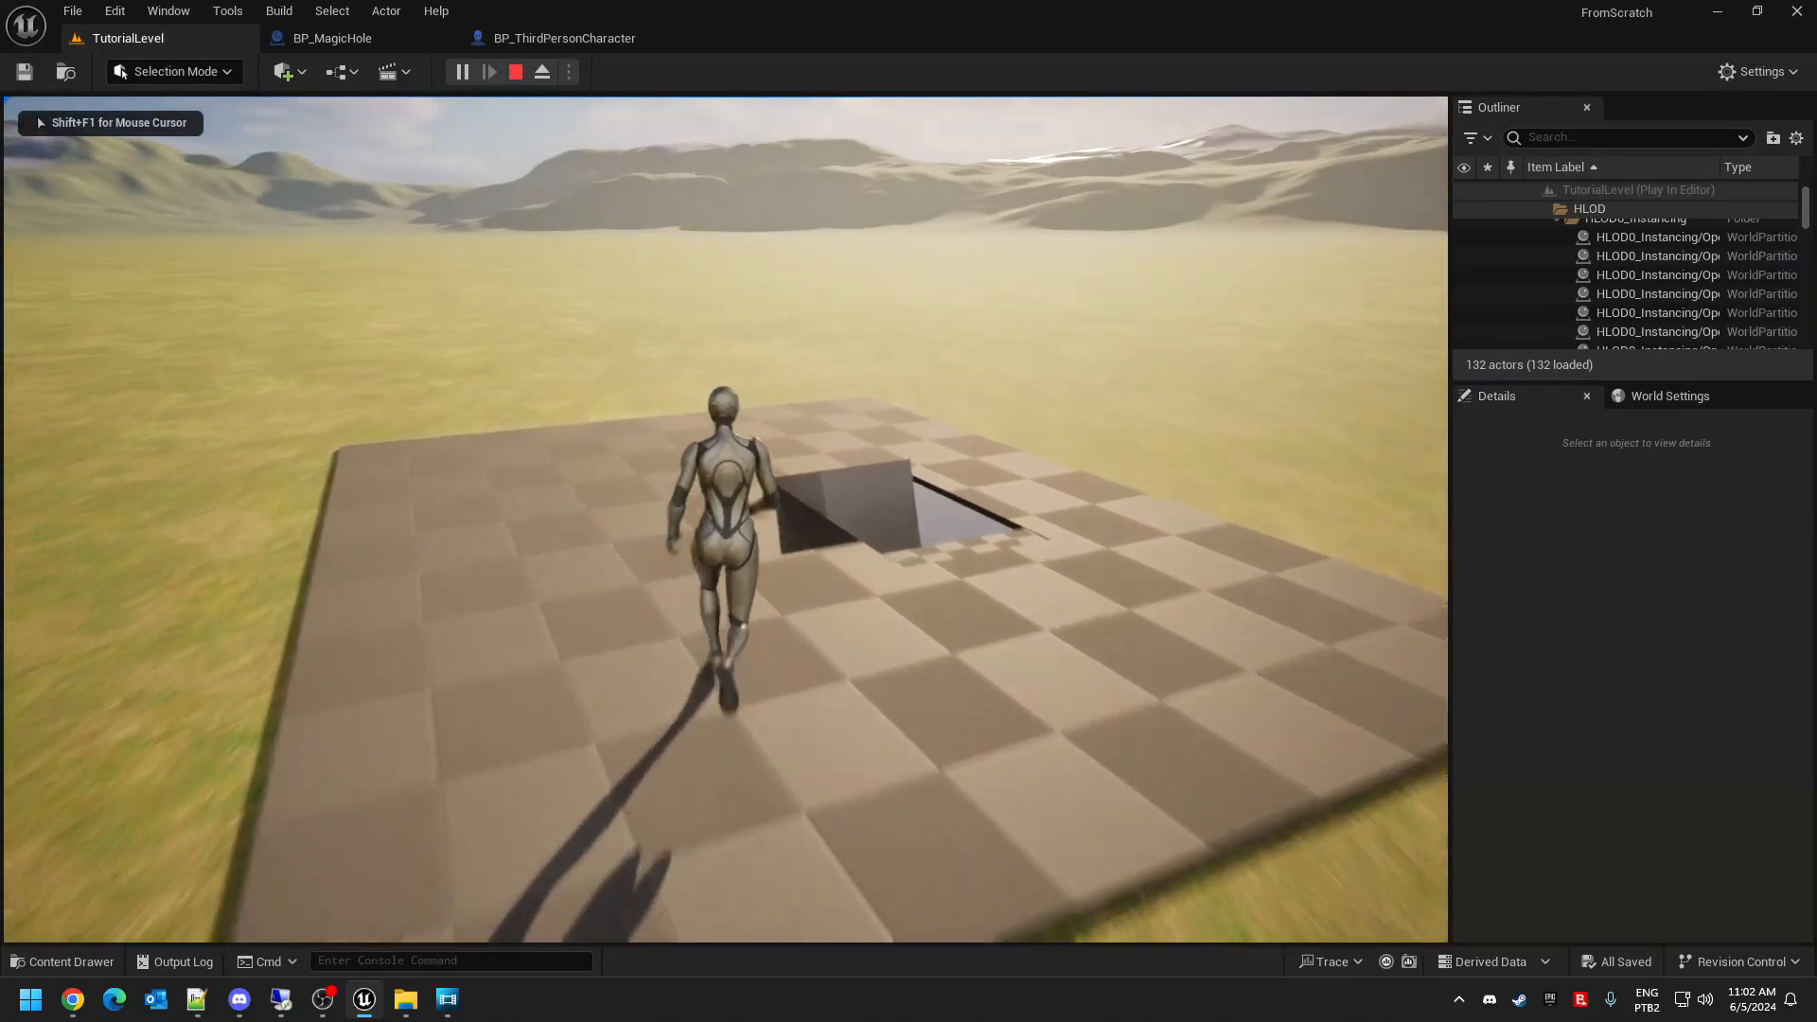
key("d")
key("s")
key("a")
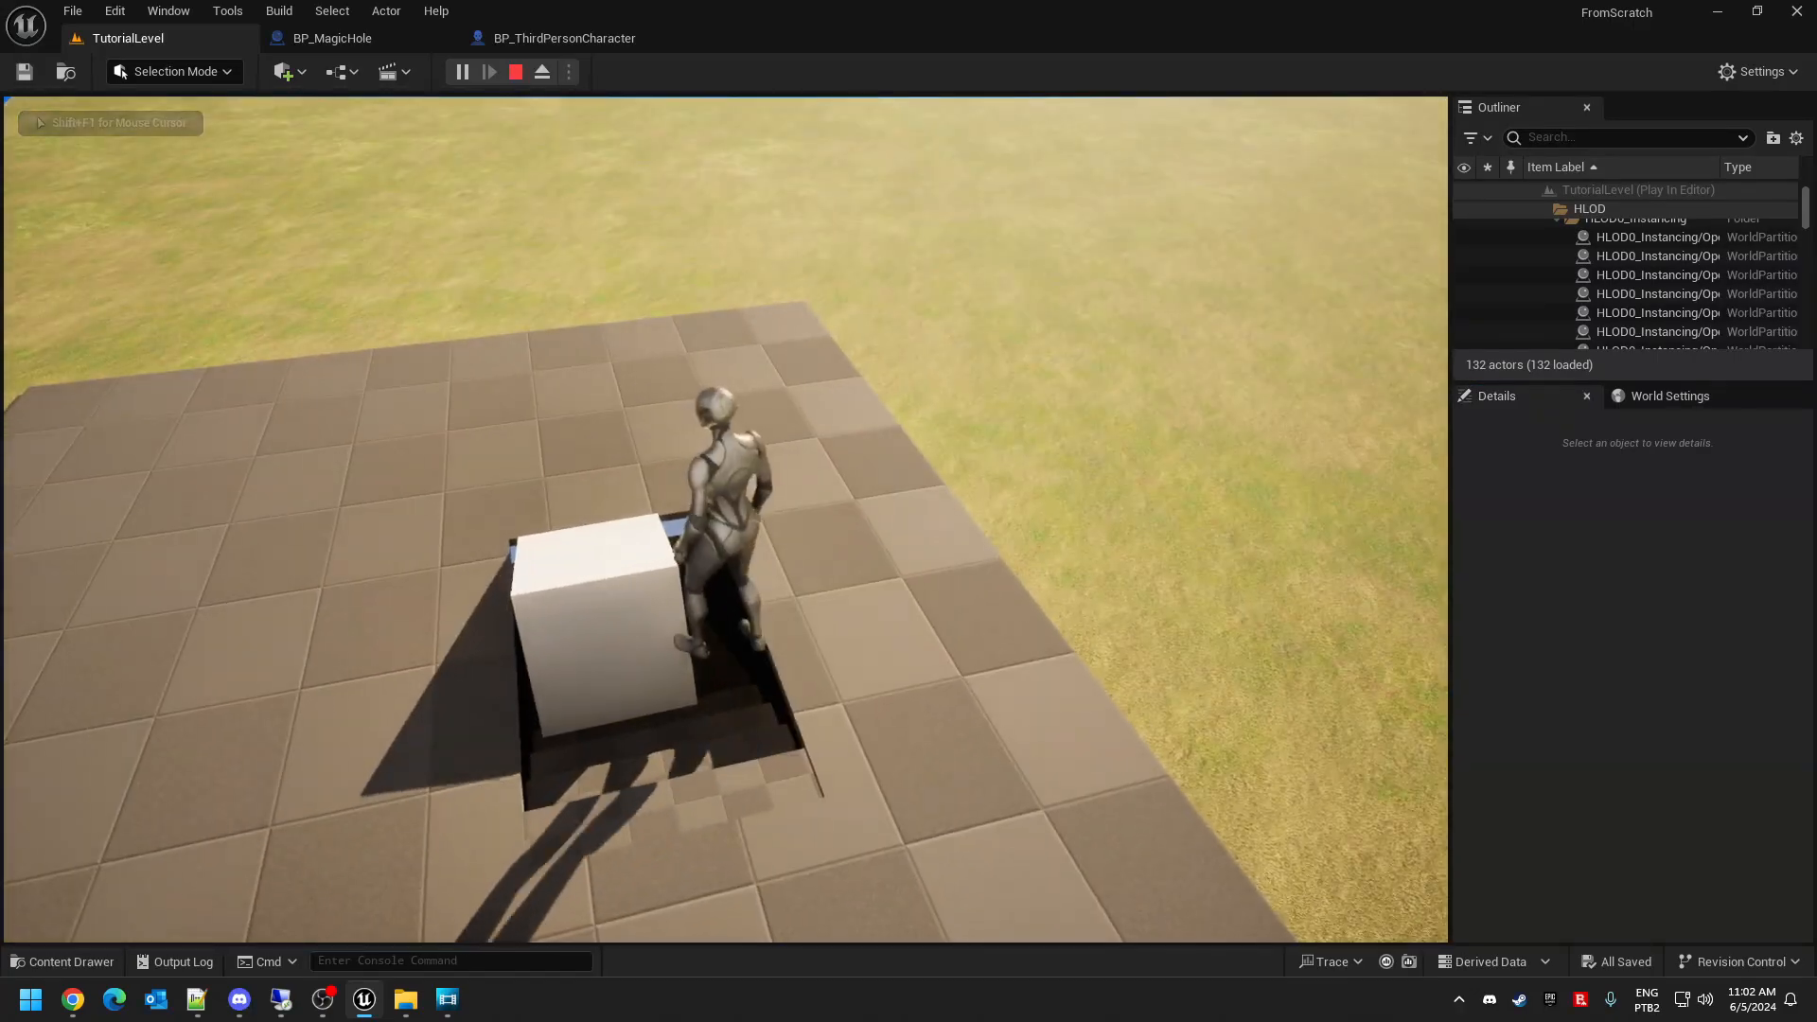
key("s")
key("Escape")
- Move the Cube away from the magic hole to the far edge of the floor
right_click_drag(742, 629, 782, 520)
left_click_drag(762, 263, 467, 274)
mouse_move(352, 543)
right_mouse_down()
mouse_move(360, 620)
mouse_move(483, 625)
mouse_move(352, 543)
right_mouse_up()
key("s")
key("a")
key("d")
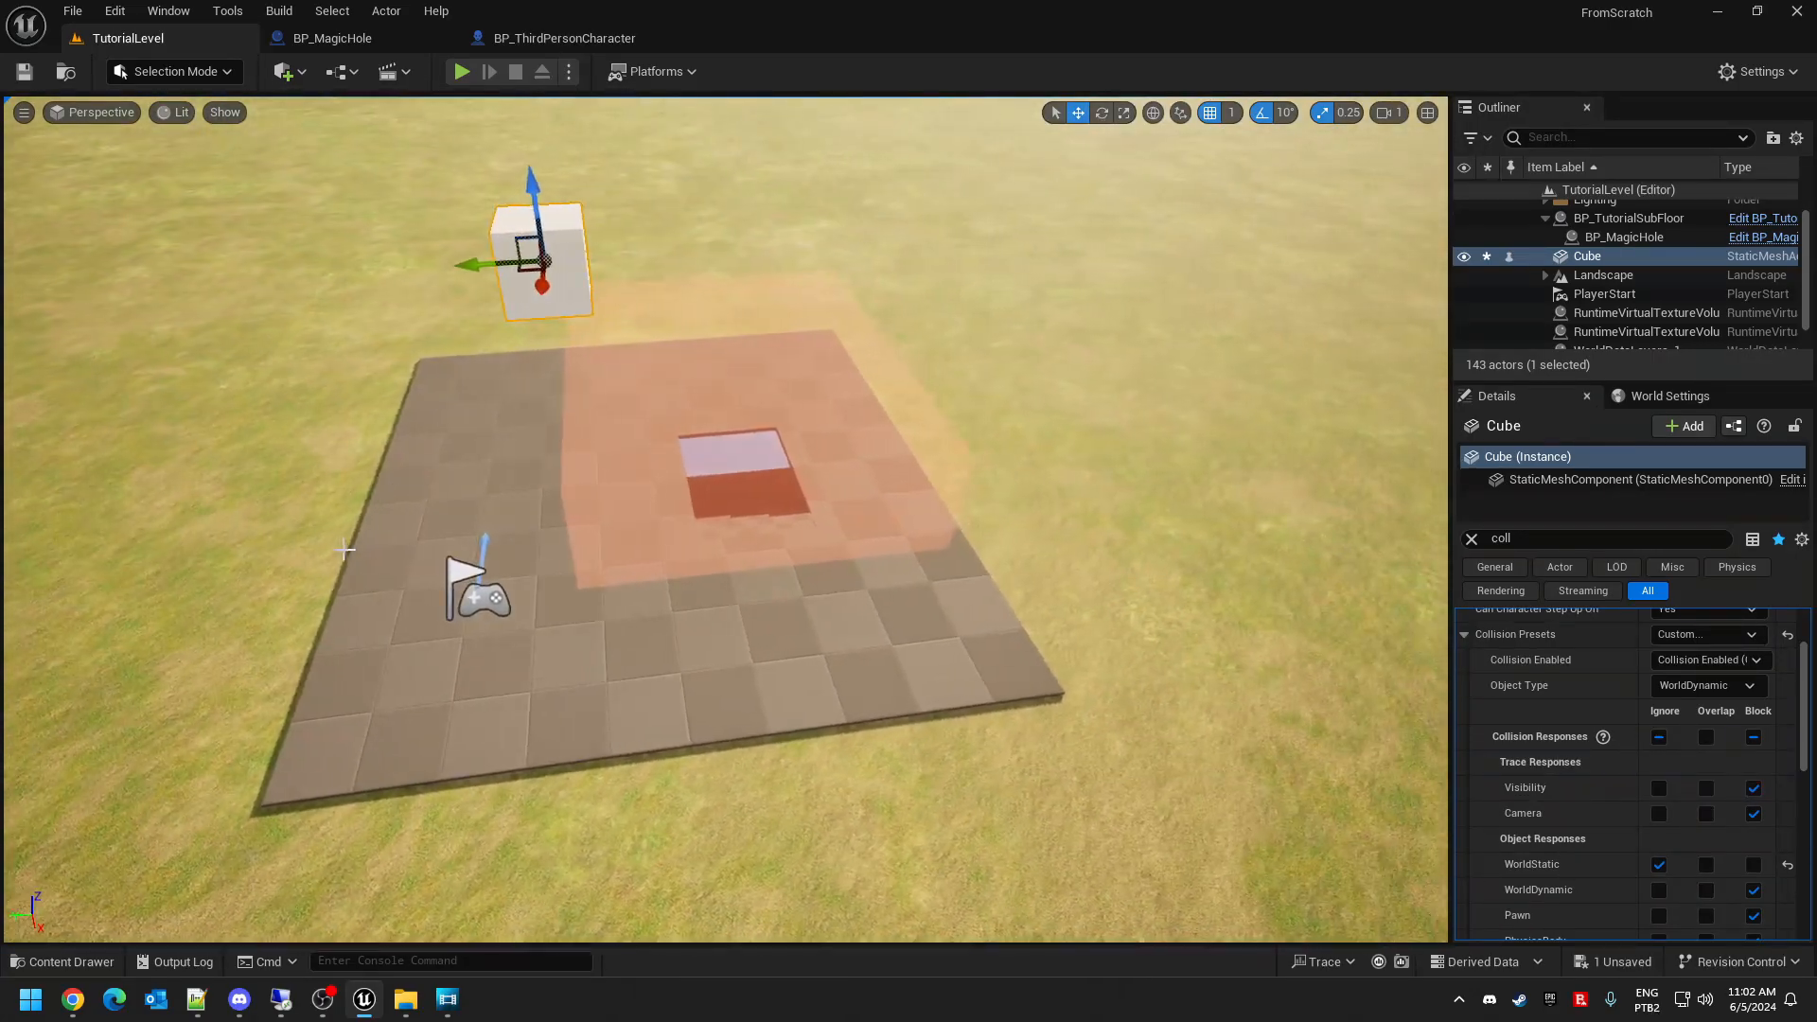
- Open the BP_ThirdPersonCharacter blueprint and bring up the collision presets of its Capsule Component
left_click(561, 38)
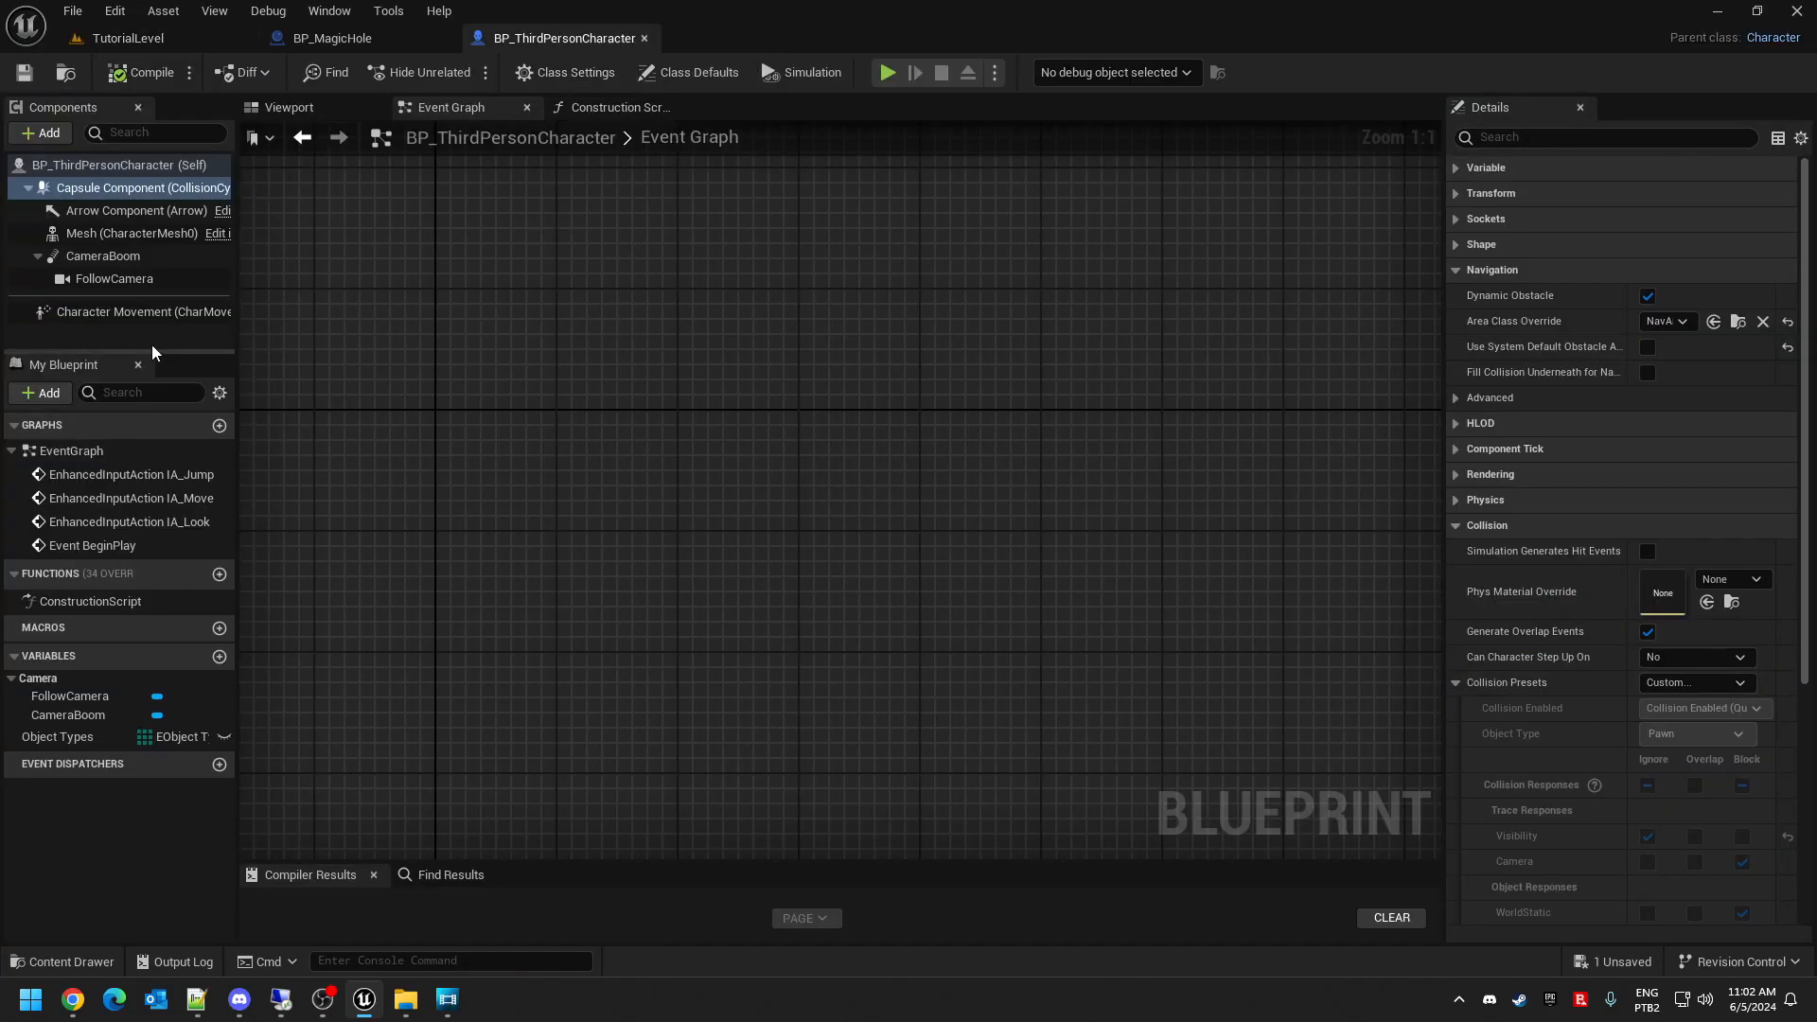
left_click(52, 187)
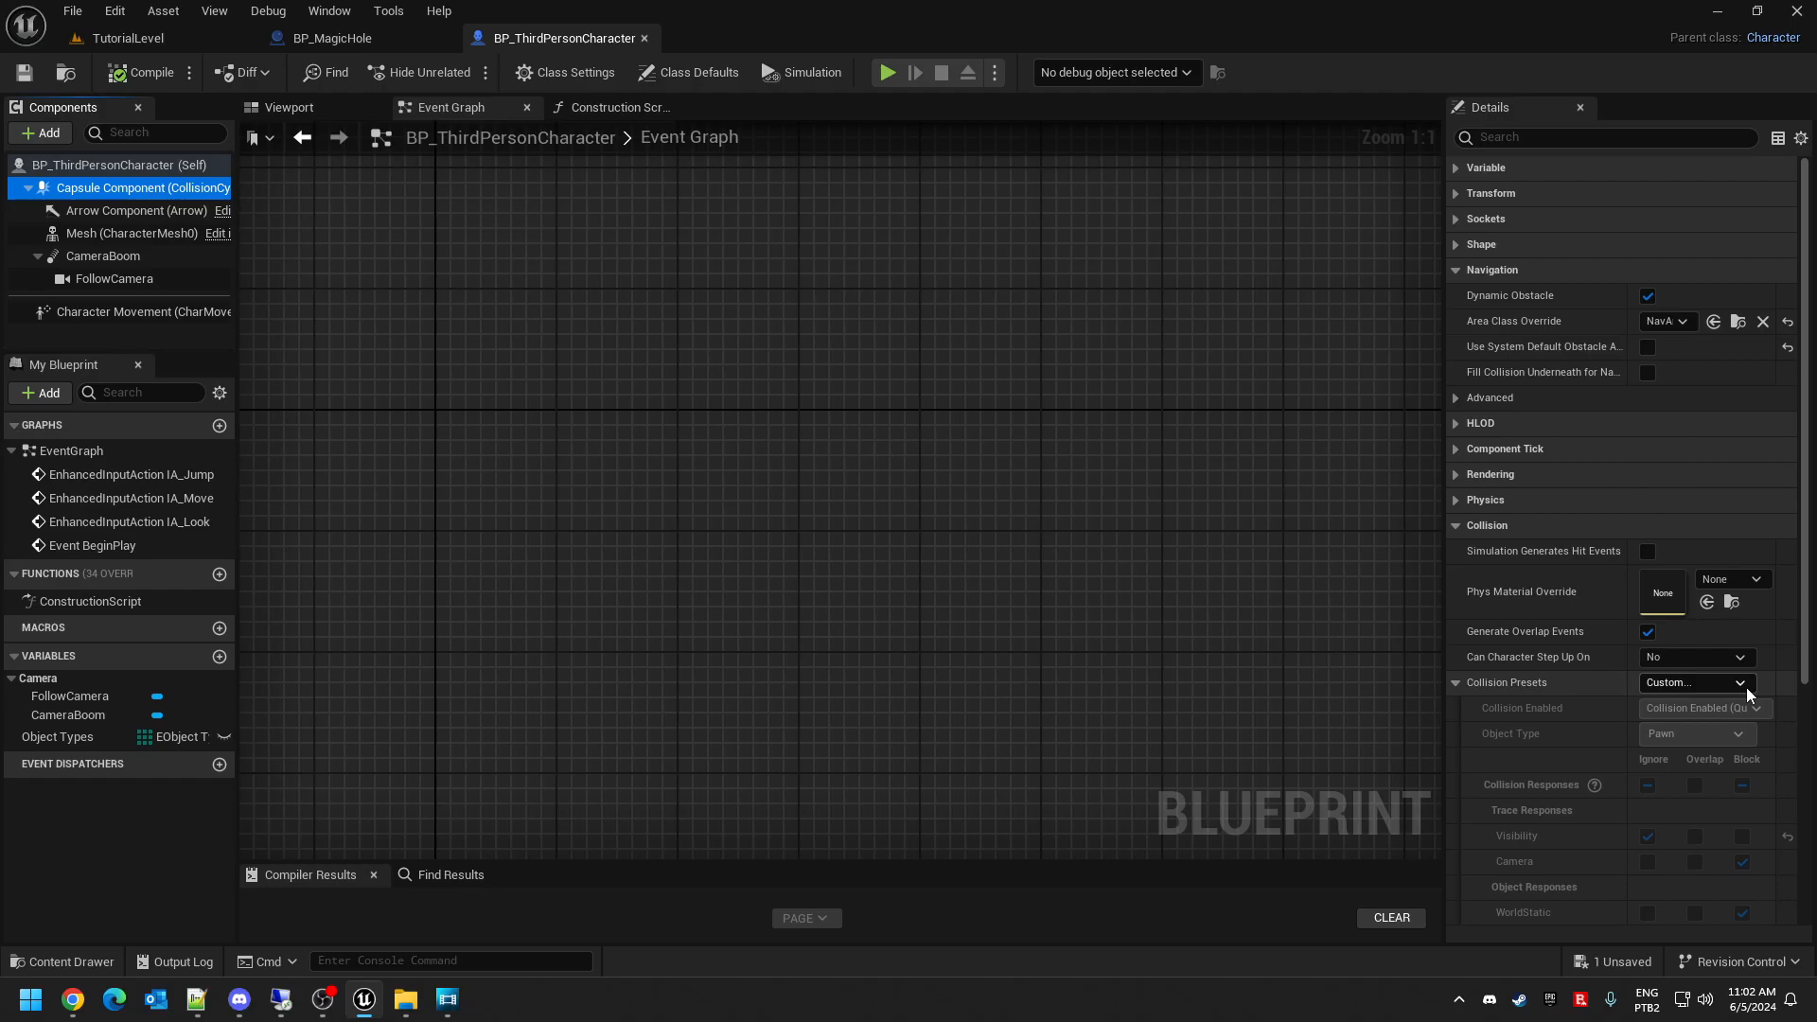
scroll(1760, 685, "down", 2)
scroll(1762, 596, "down", 1)
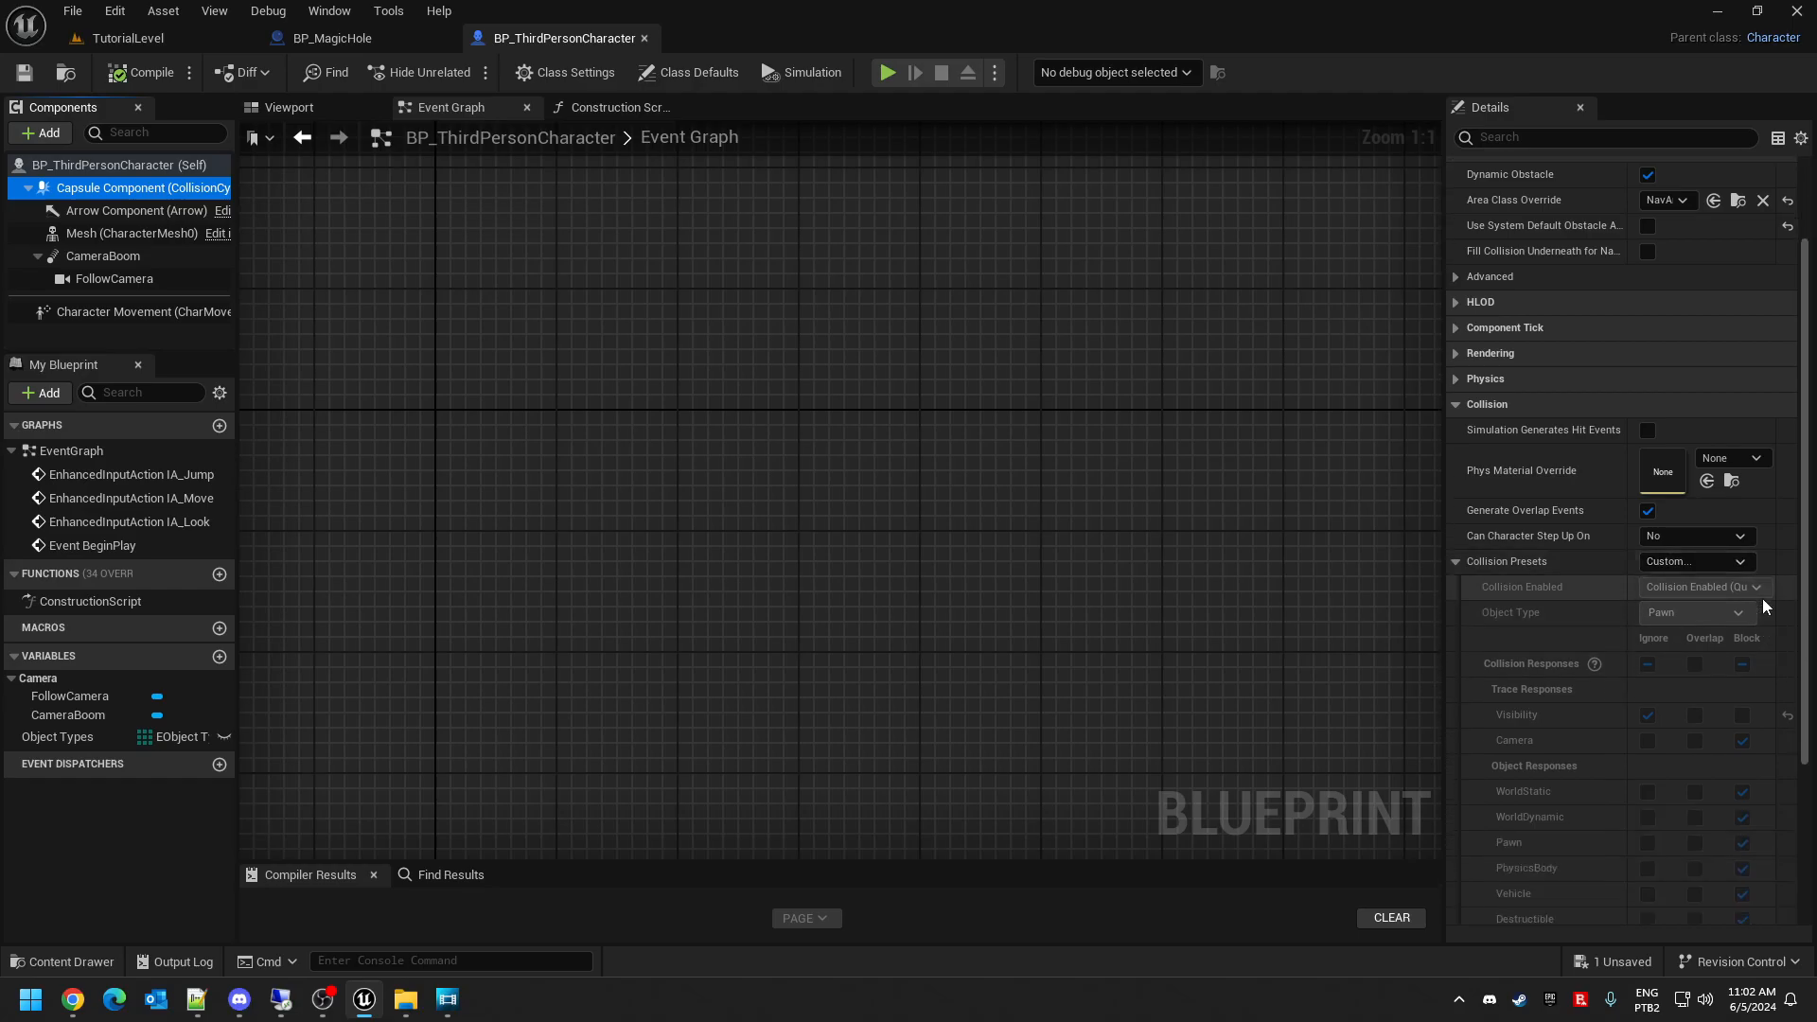
- Try to switch the Capsule Component's collision preset to Custom, and collapse and reopen its collision preset details
left_click(1741, 562)
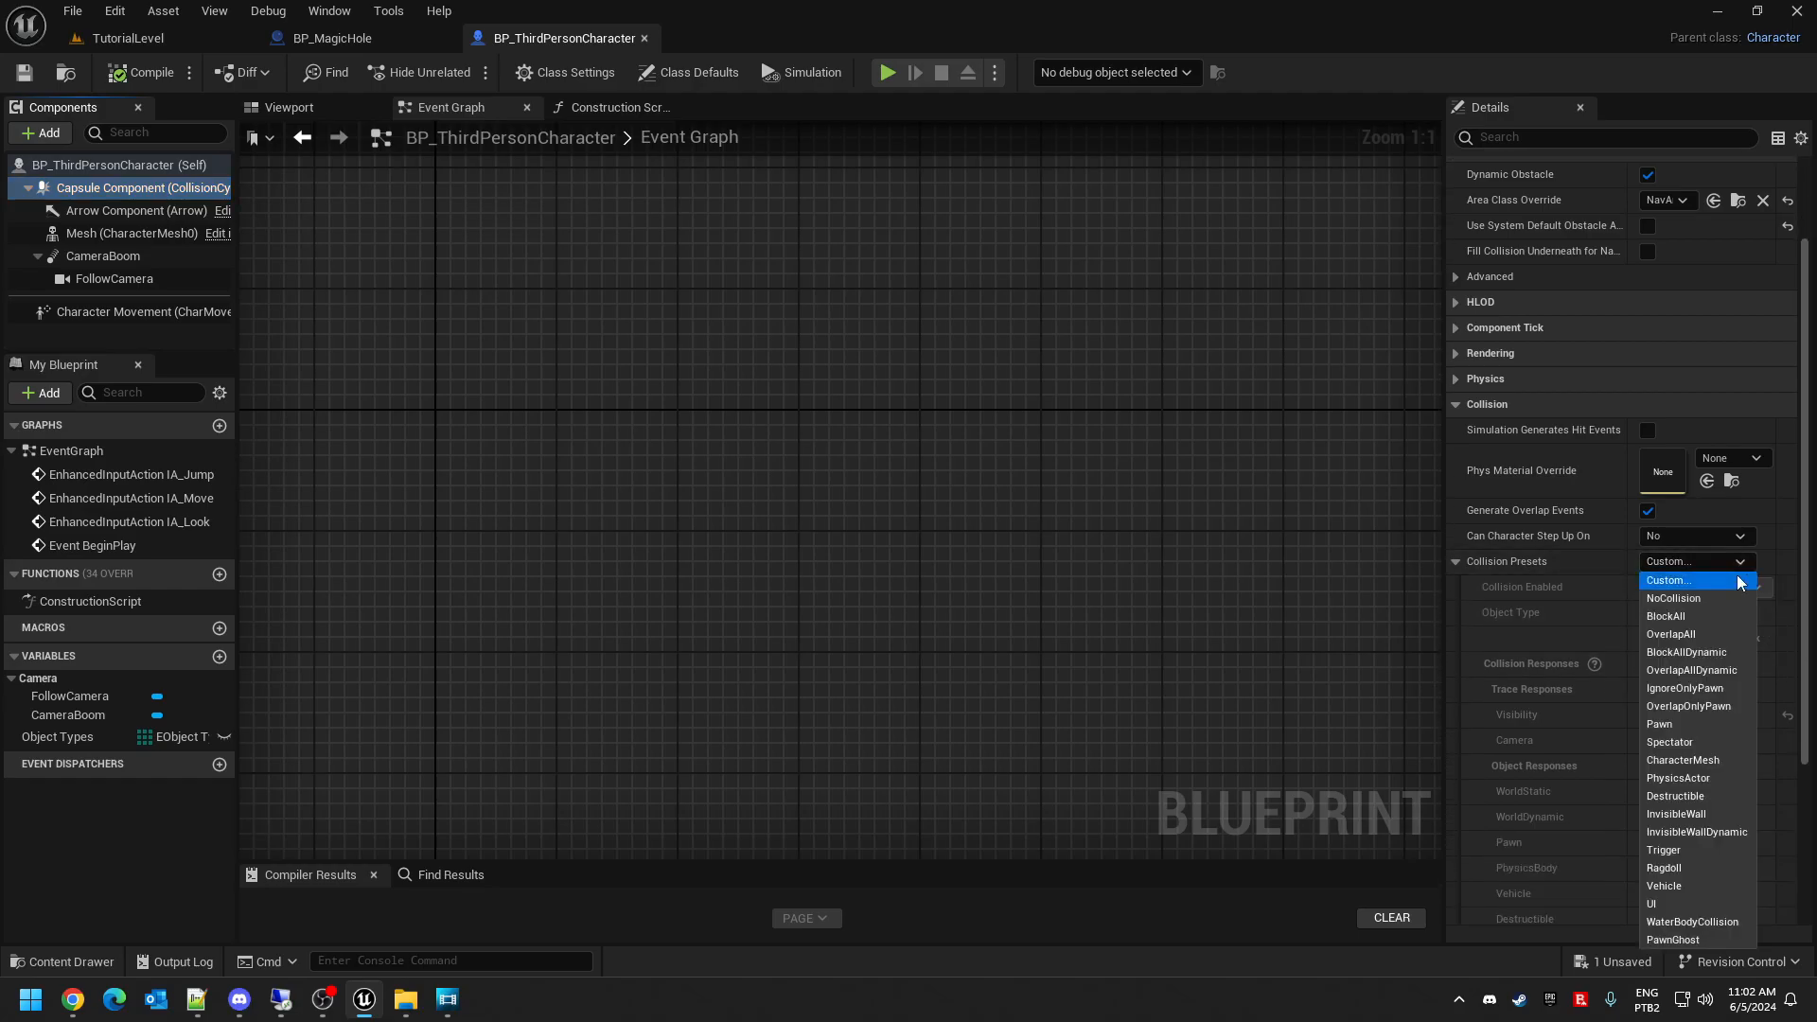
left_click(1734, 598)
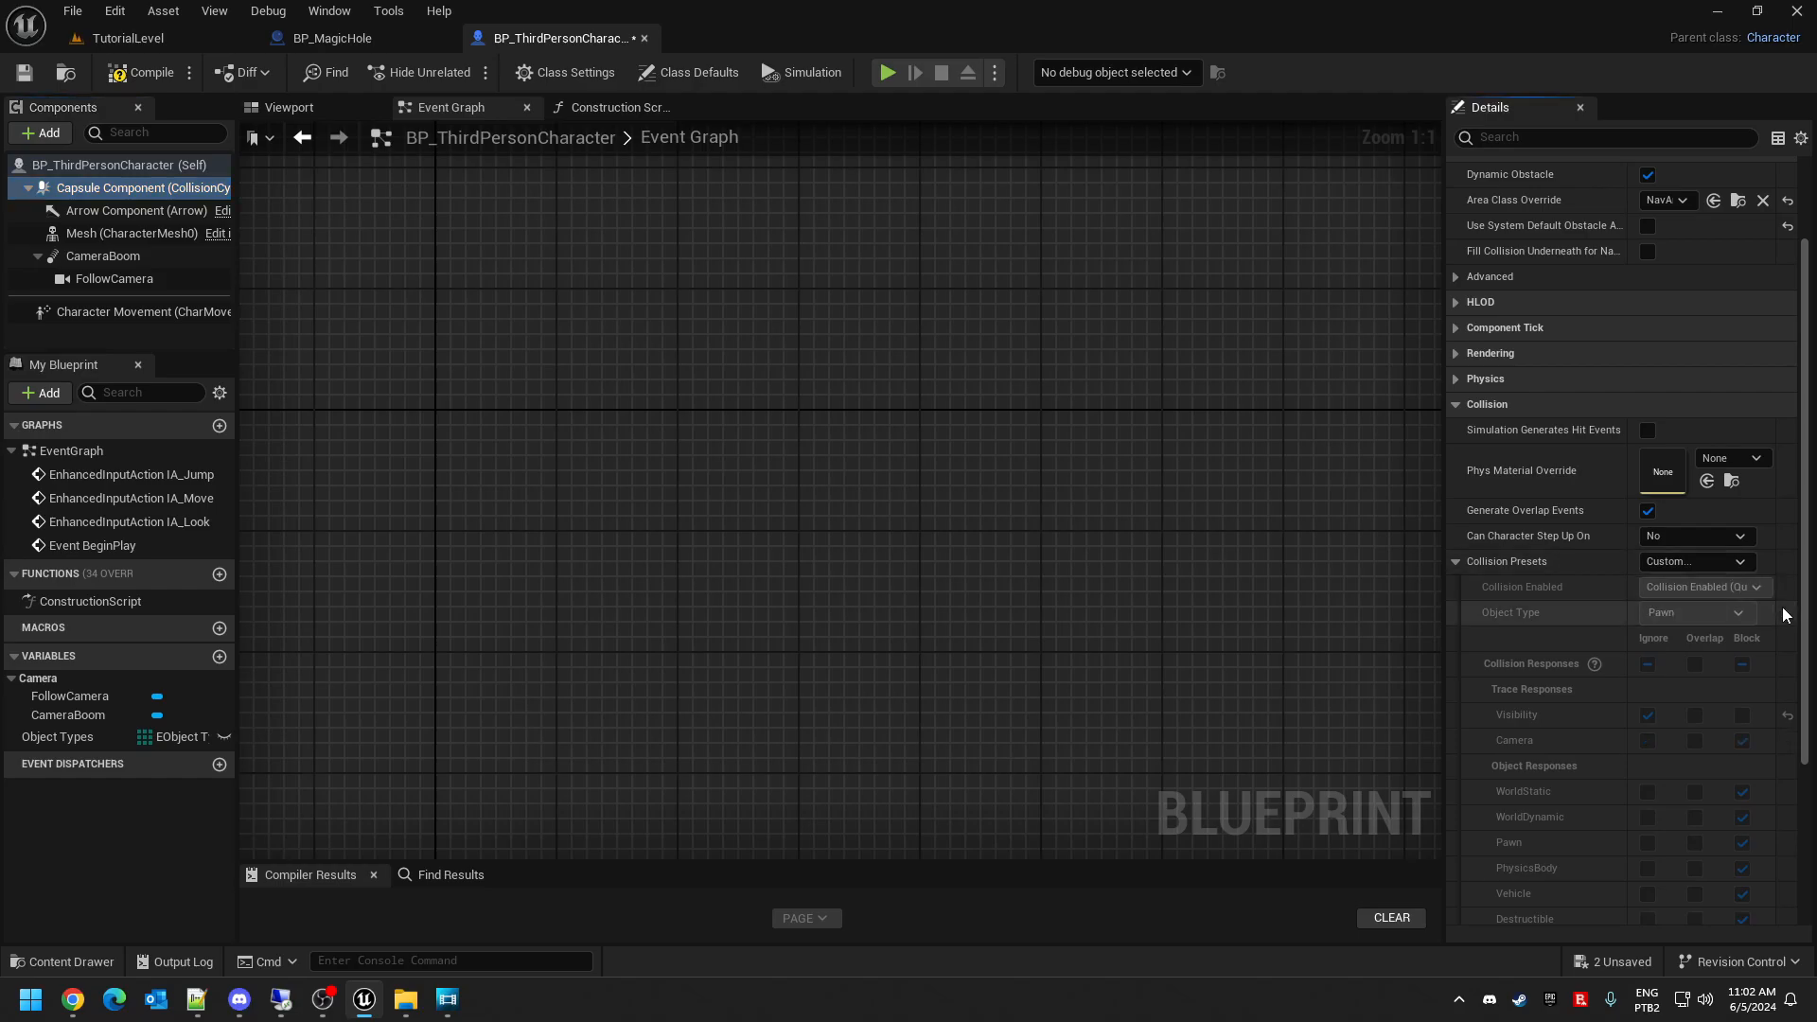
left_click(1457, 563)
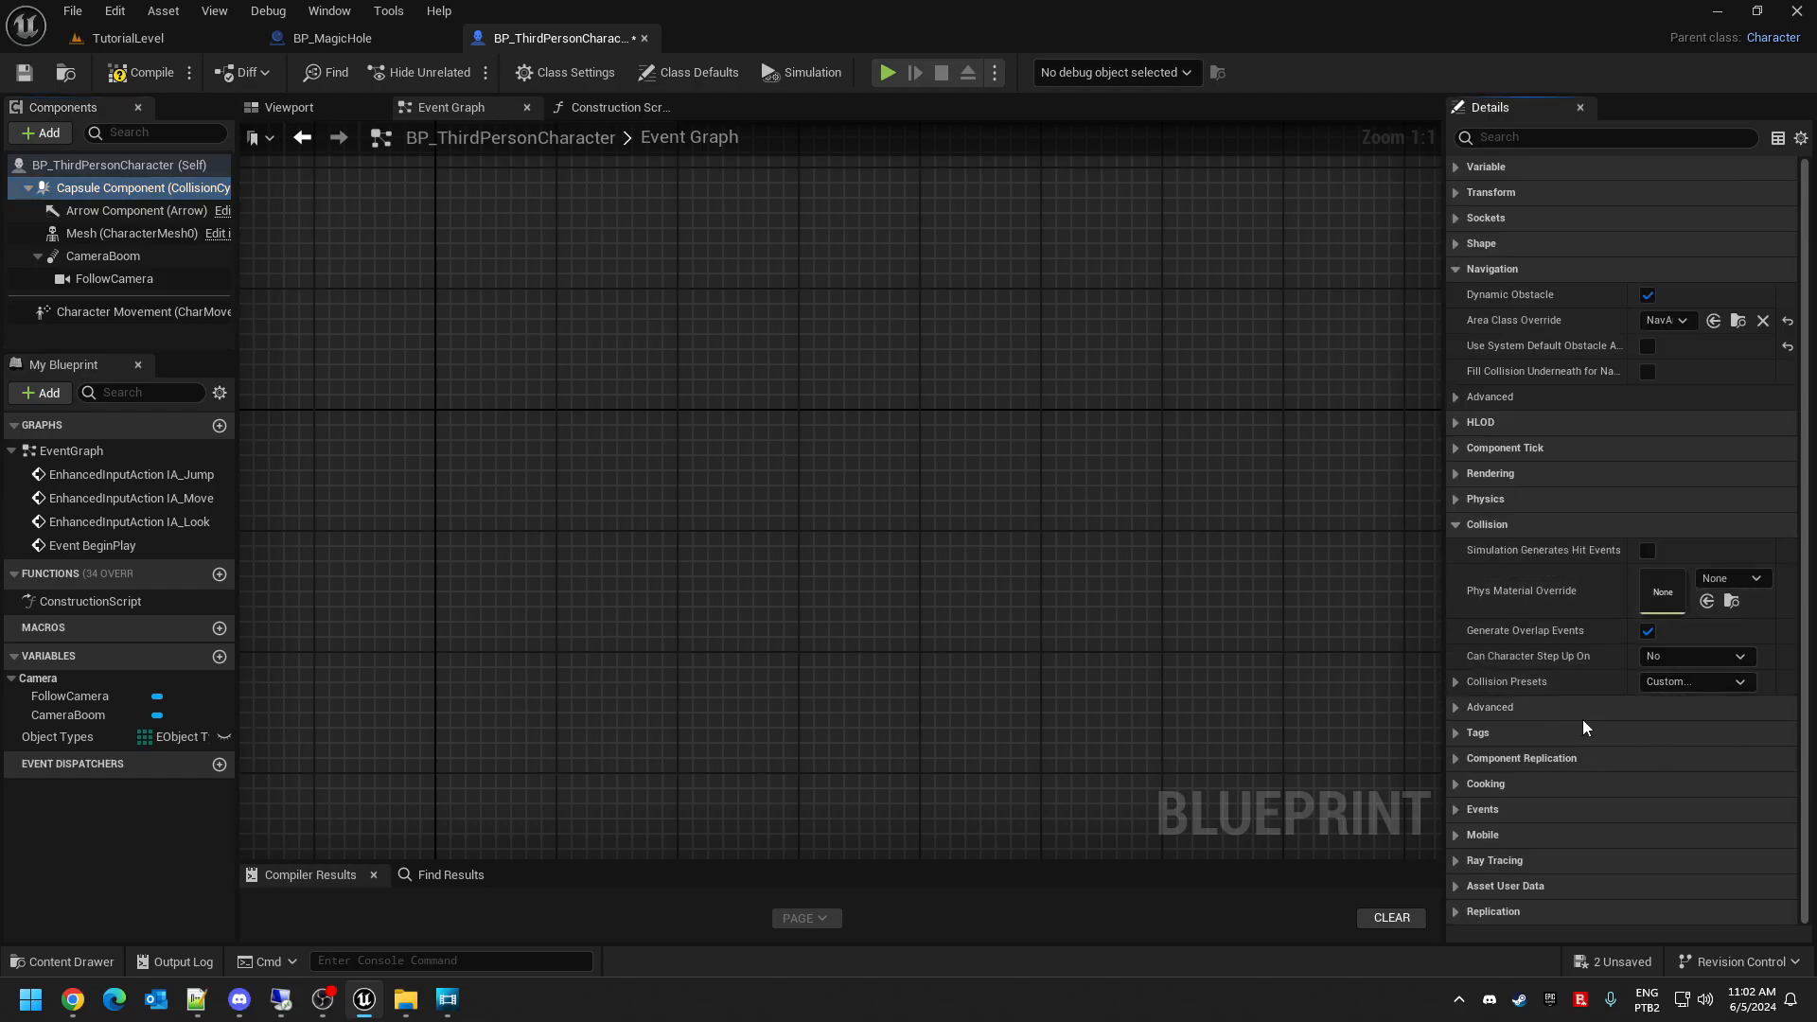
left_click(1457, 681)
- Set the Capsule Component's collision preset to OverlapAllDynamic, compile the blueprint, and reset the preset to its default Pawn
left_click(1718, 683)
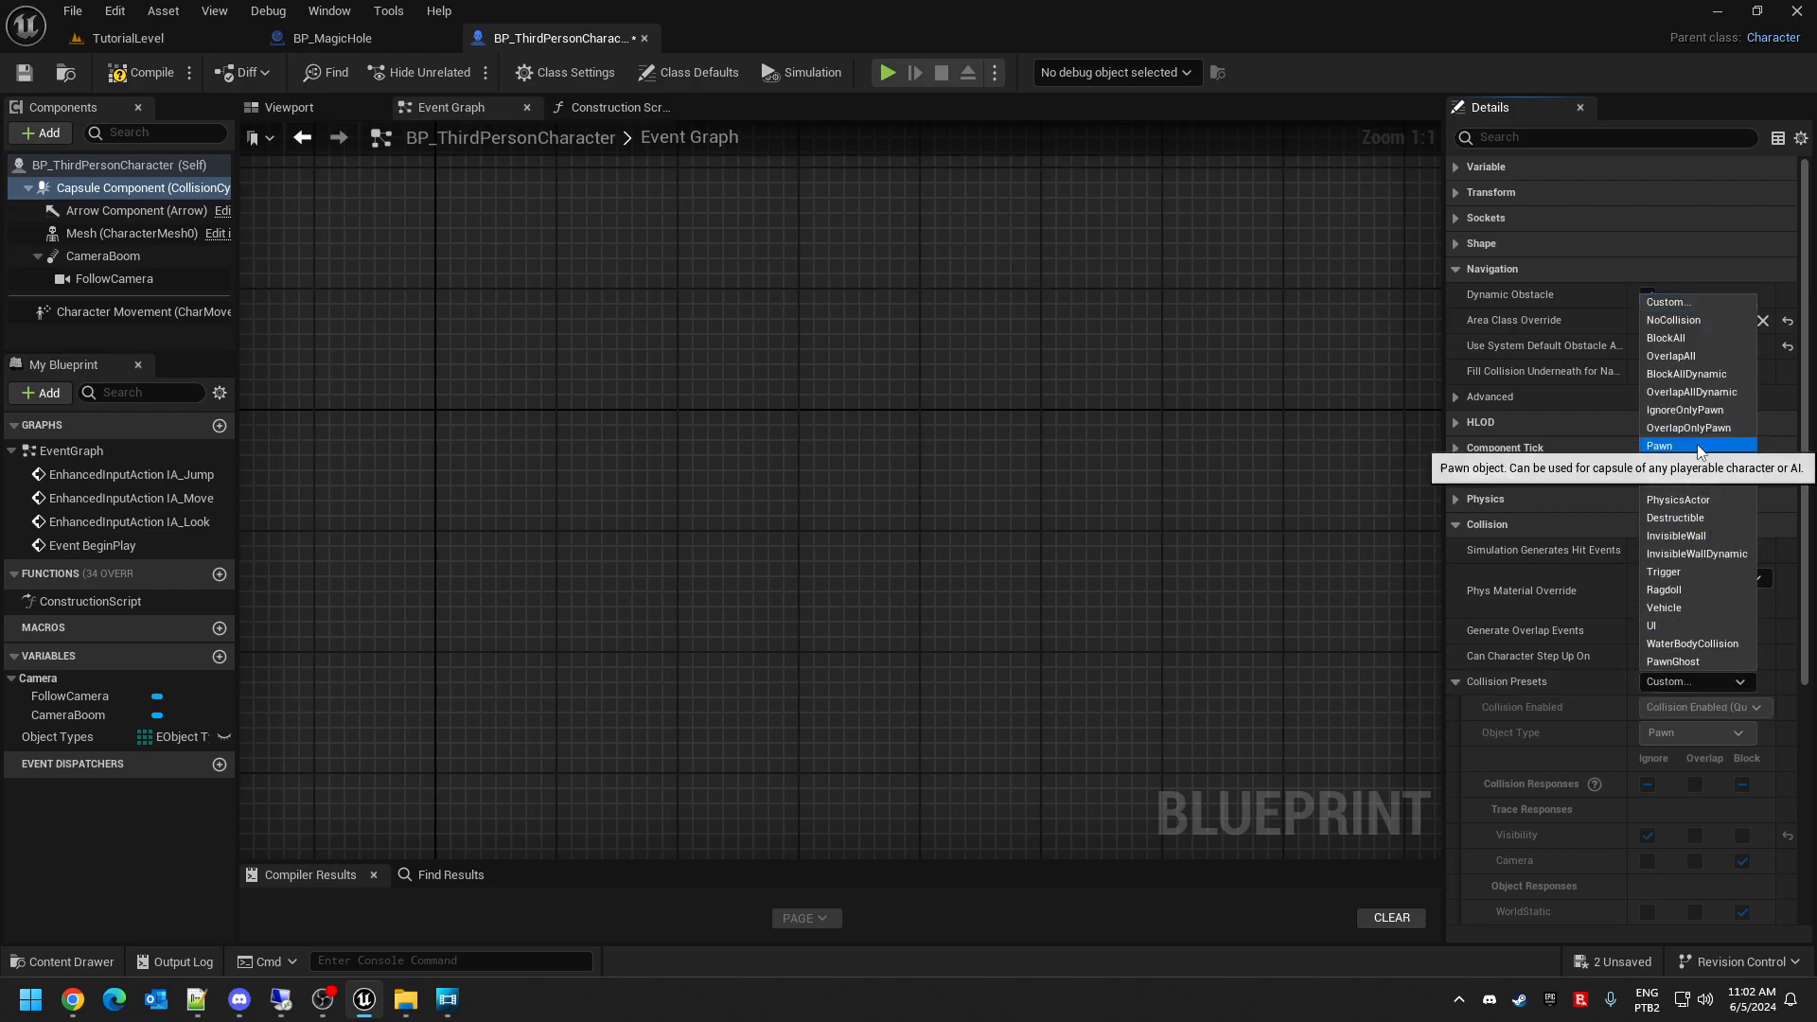
left_click(1734, 748)
scroll(1735, 747, "down", 2)
left_click(1695, 591)
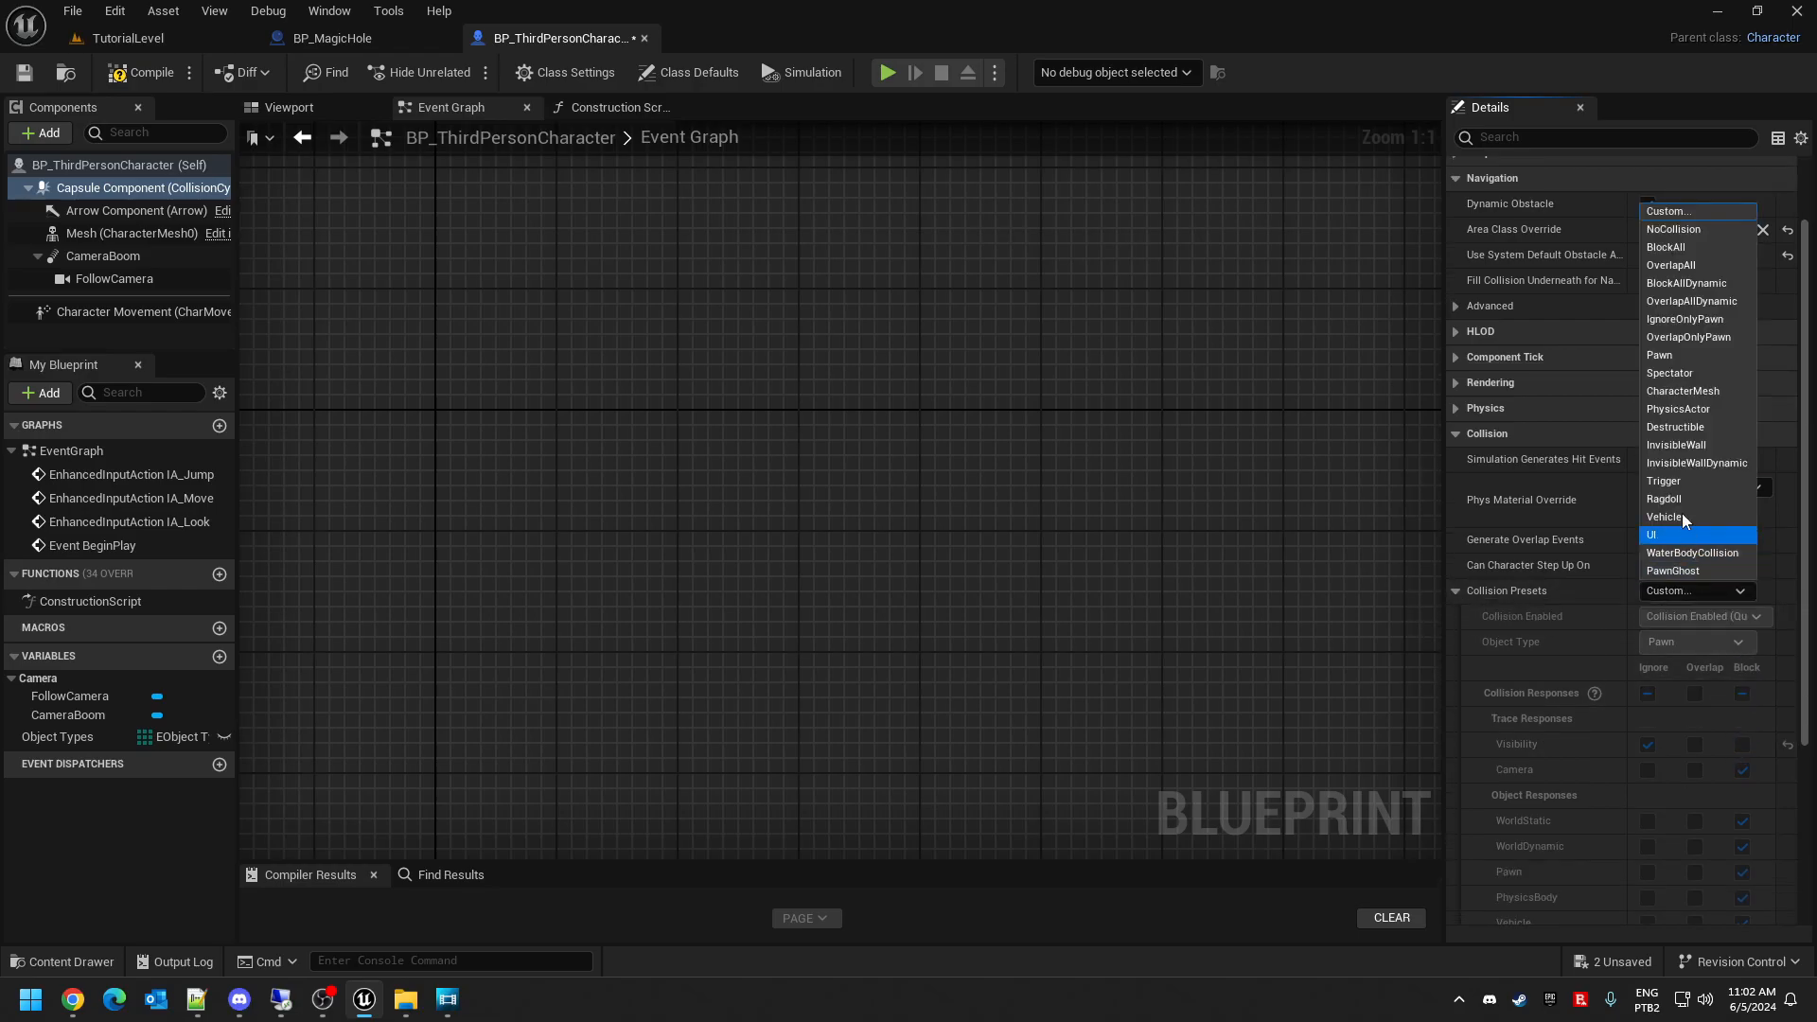
left_click(1689, 300)
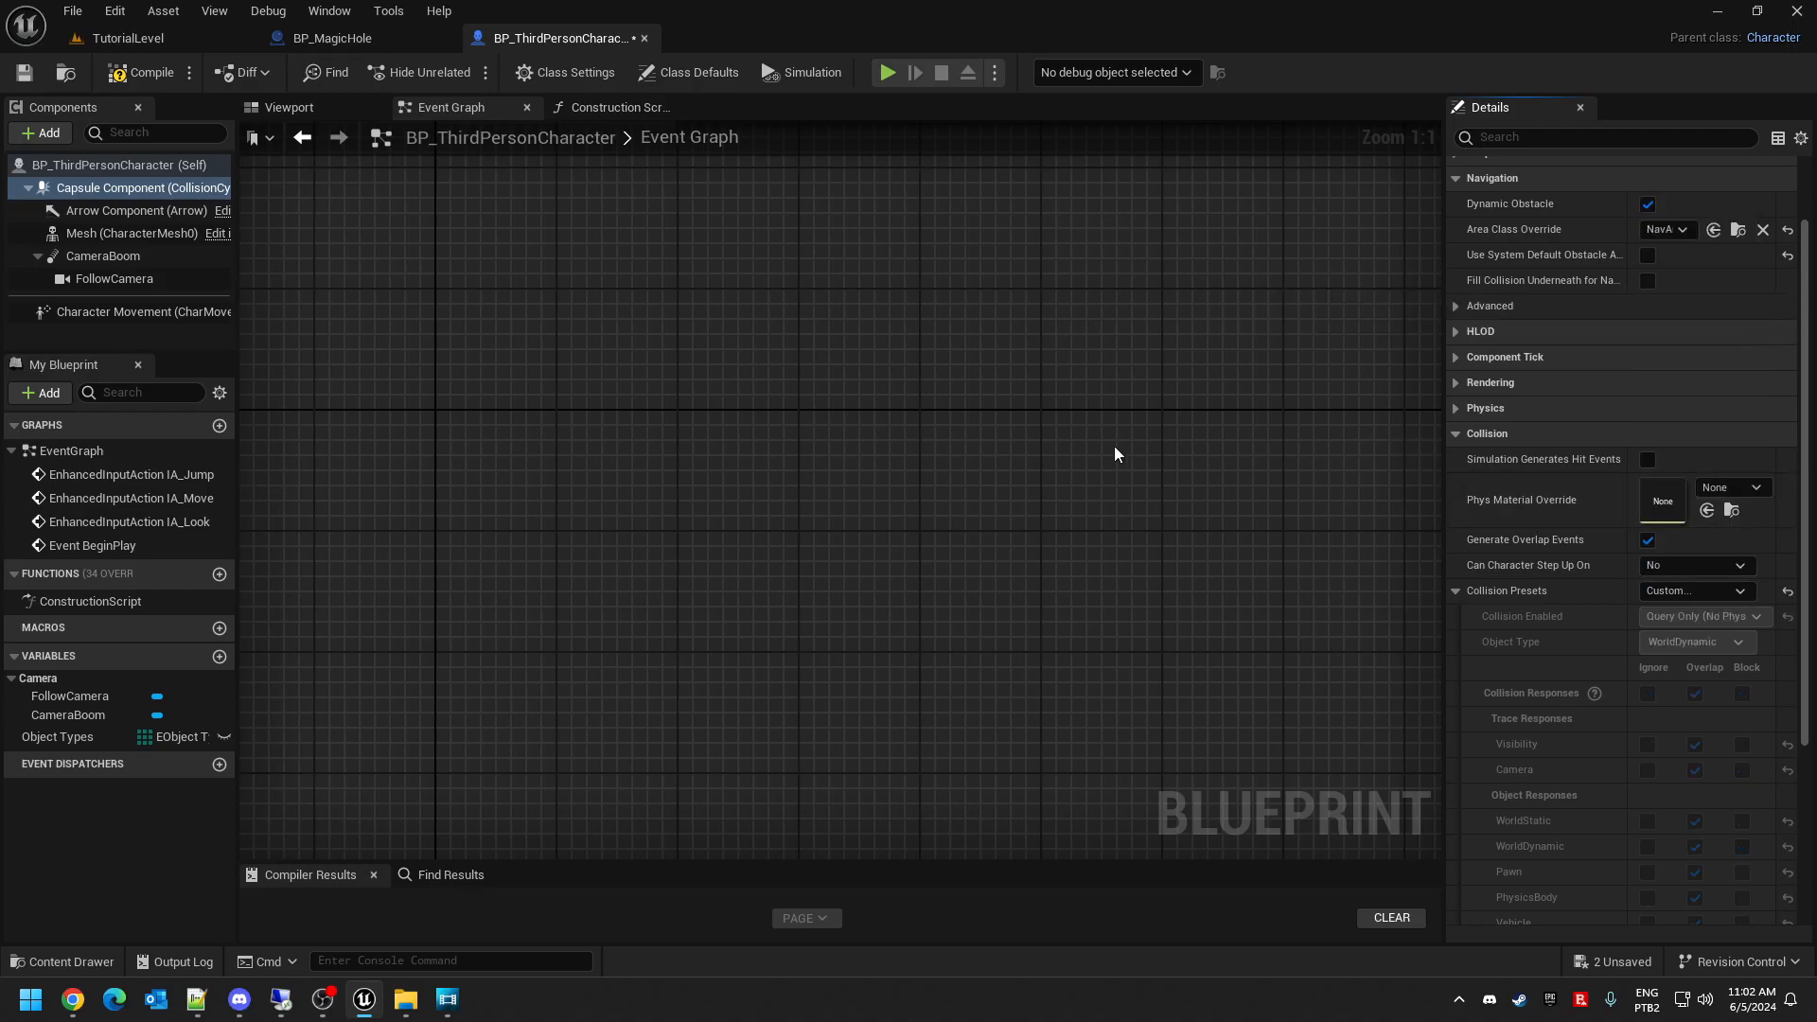
left_click(135, 73)
left_click(142, 187)
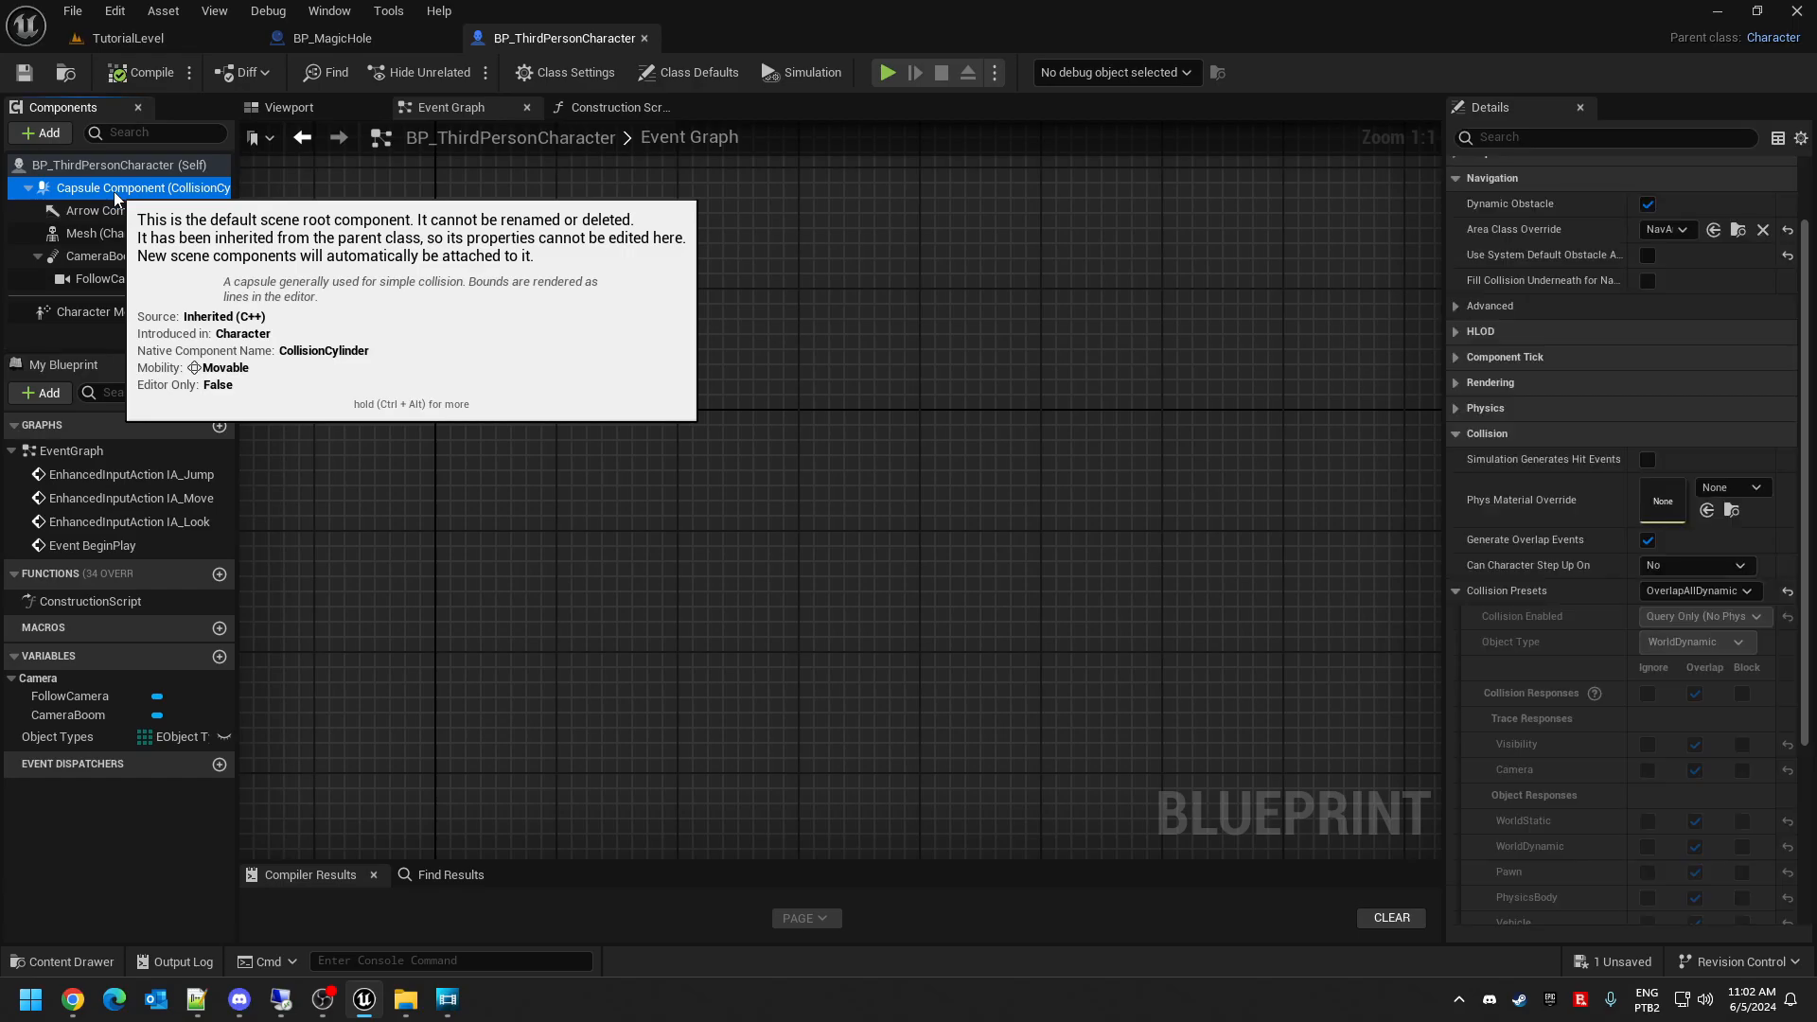
left_click(1694, 593)
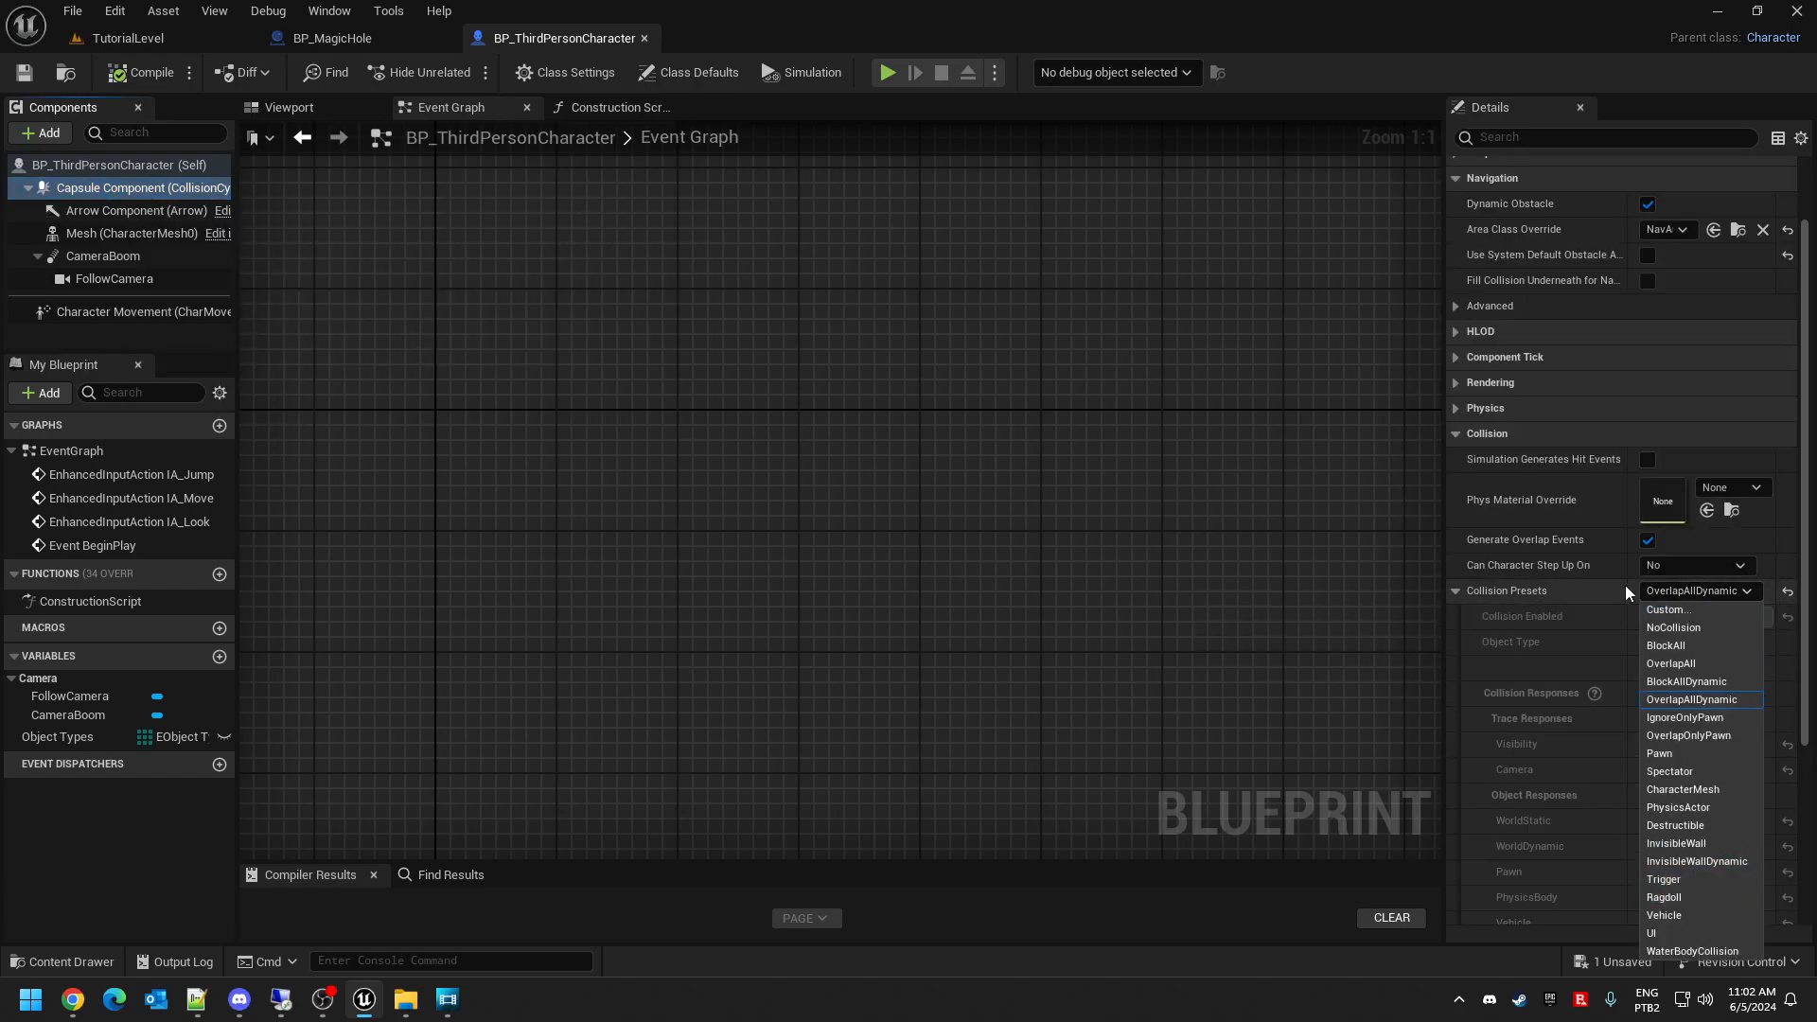
left_click(1788, 592)
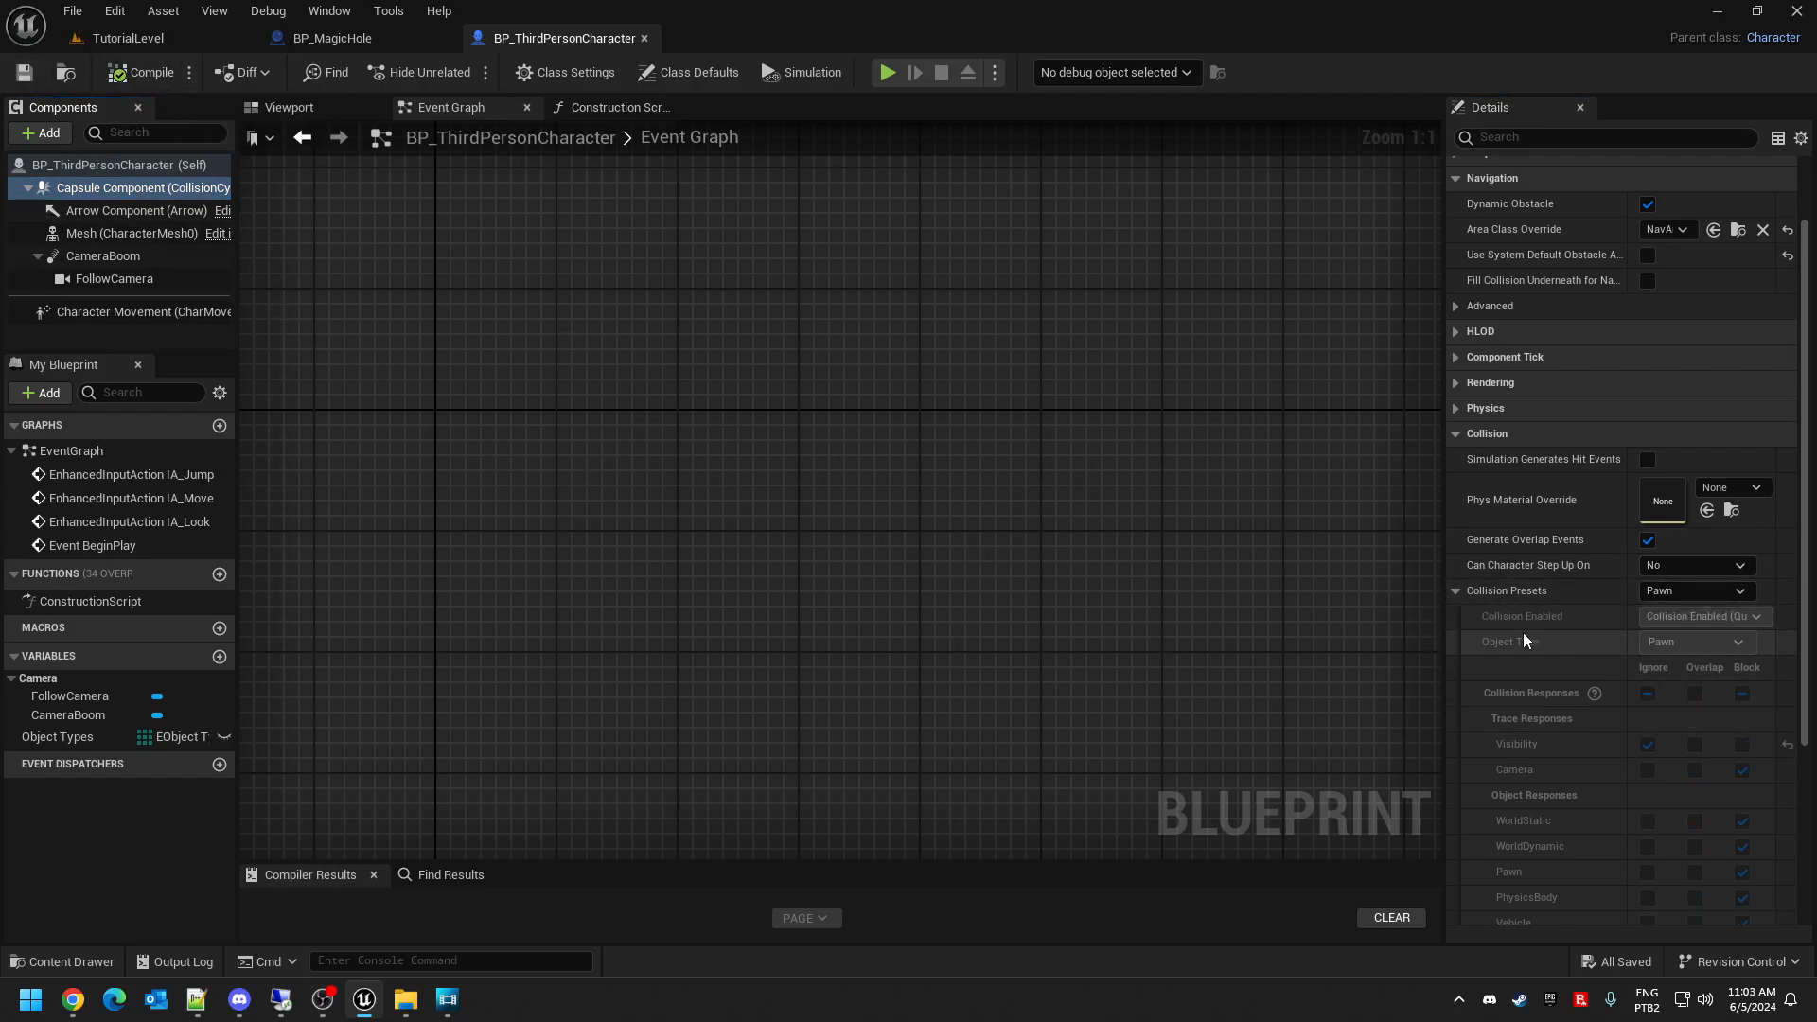
- Give the Capsule Component a Custom collision preset with WorldStatic set to Ignore, and save the blueprint
left_click(1695, 594)
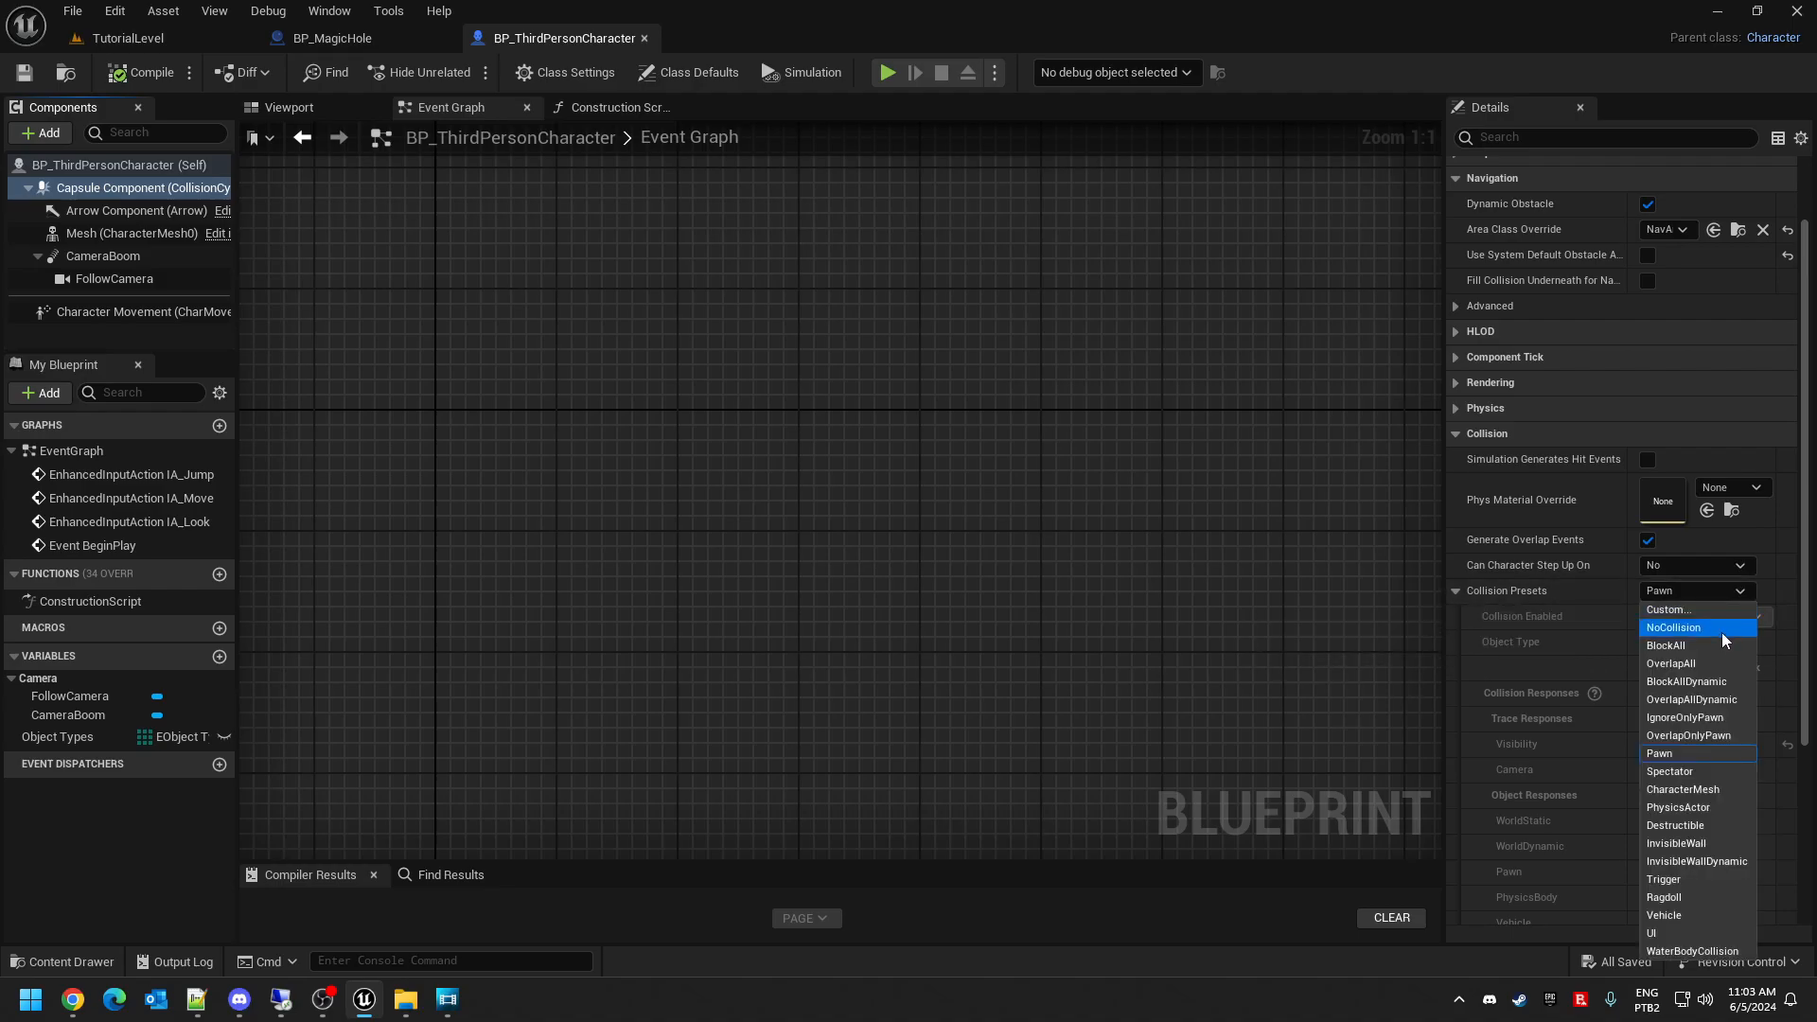
left_click(1702, 611)
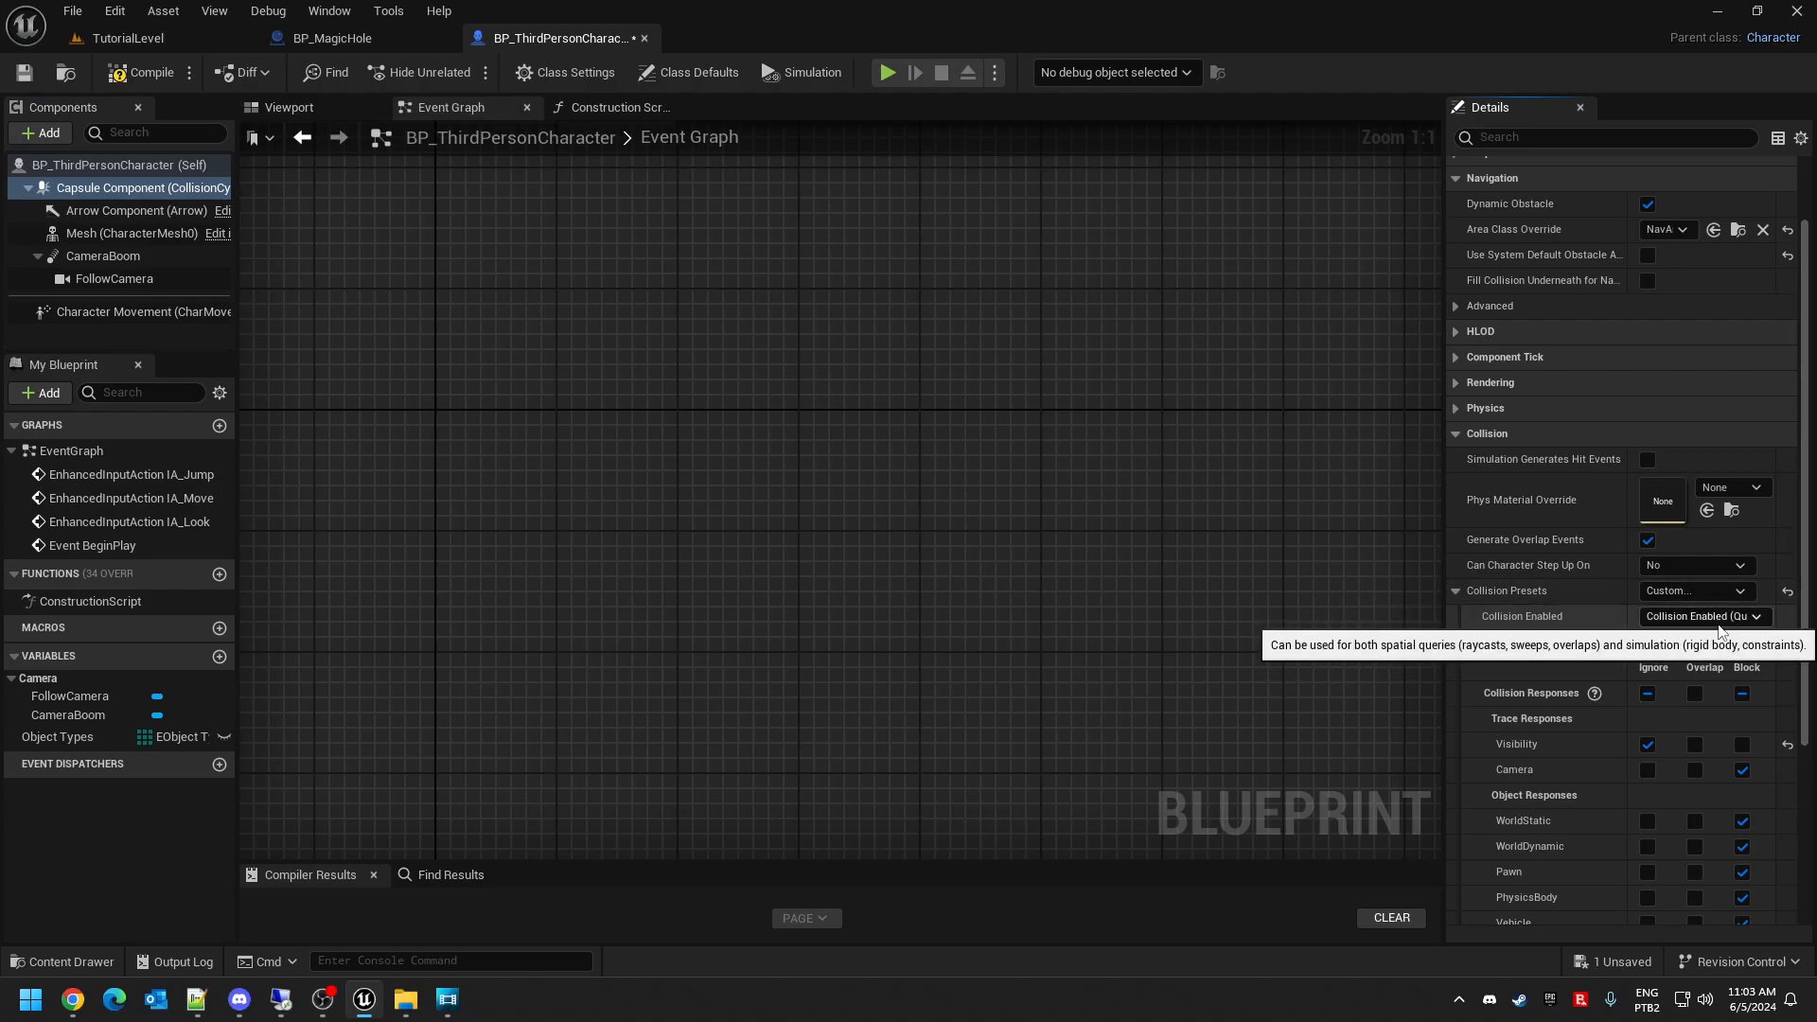
scroll(1724, 690, "down", 1)
scroll(1695, 803, "down", 3)
left_click(1648, 700)
key("ctrl+s")
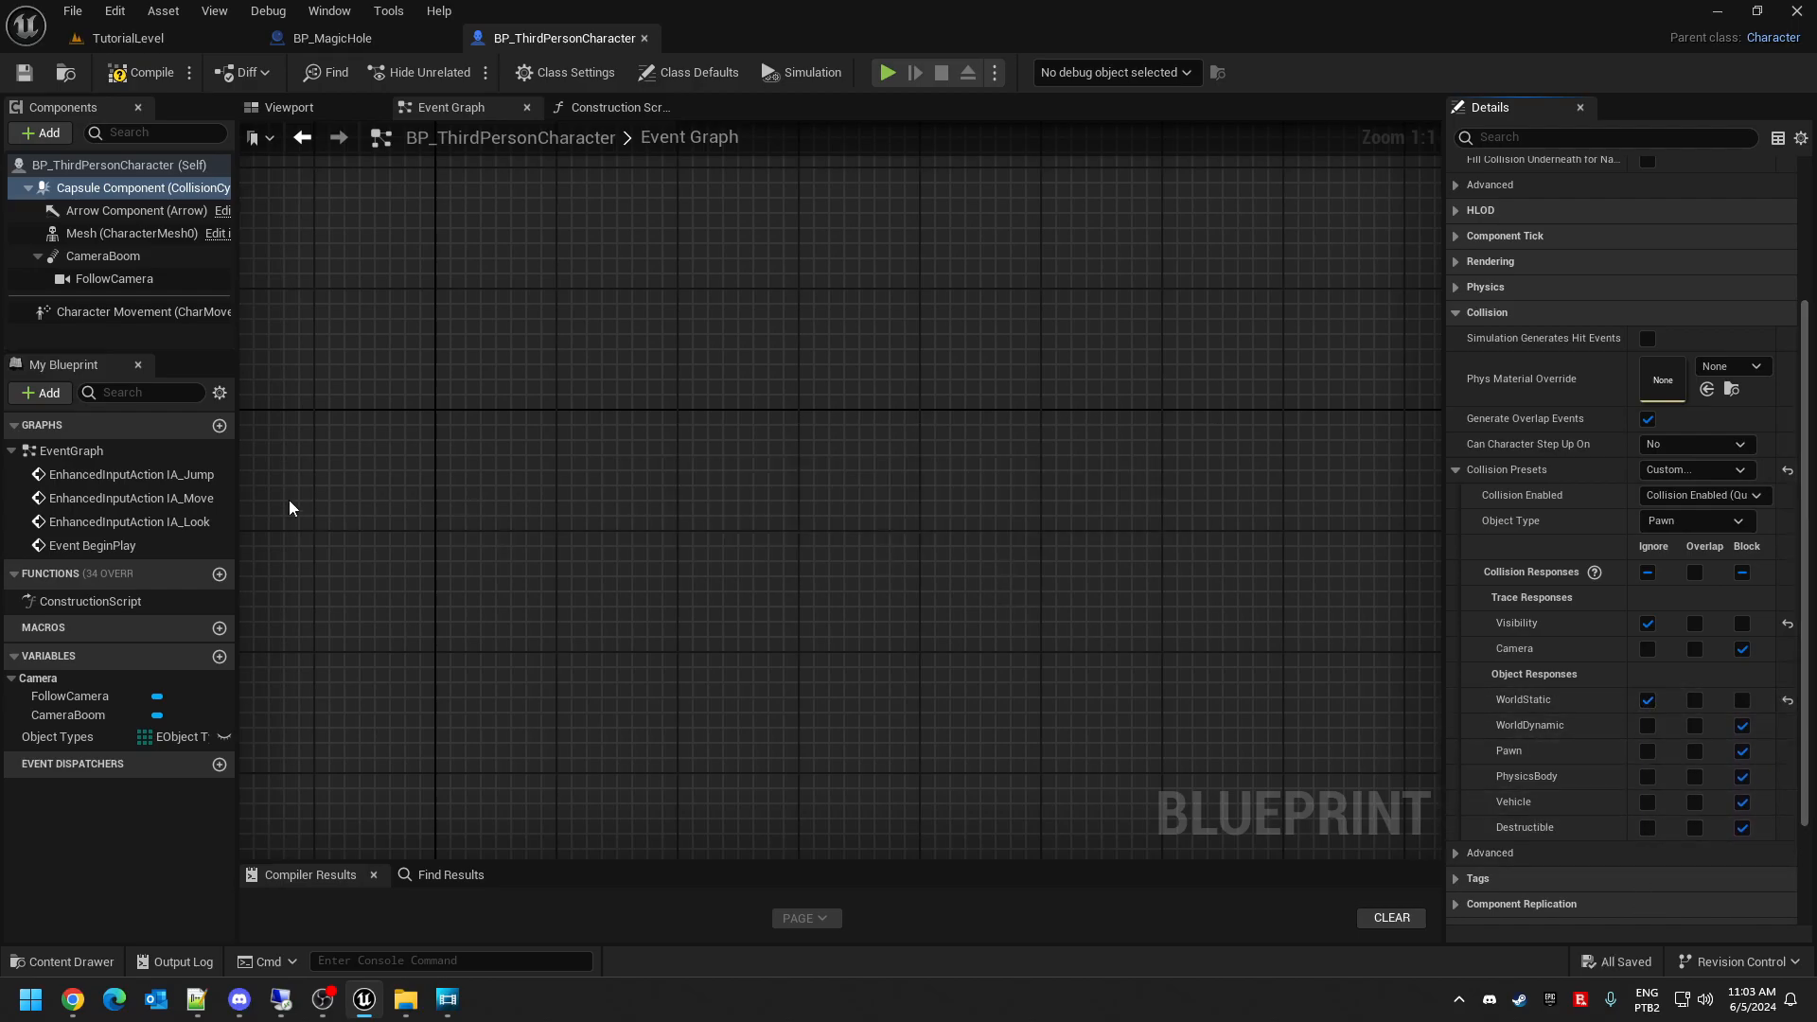
- Start playing TutorialLevel and move the character across the tiled platform up to the Cube
left_click(137, 40)
left_click(462, 71)
left_click(755, 655)
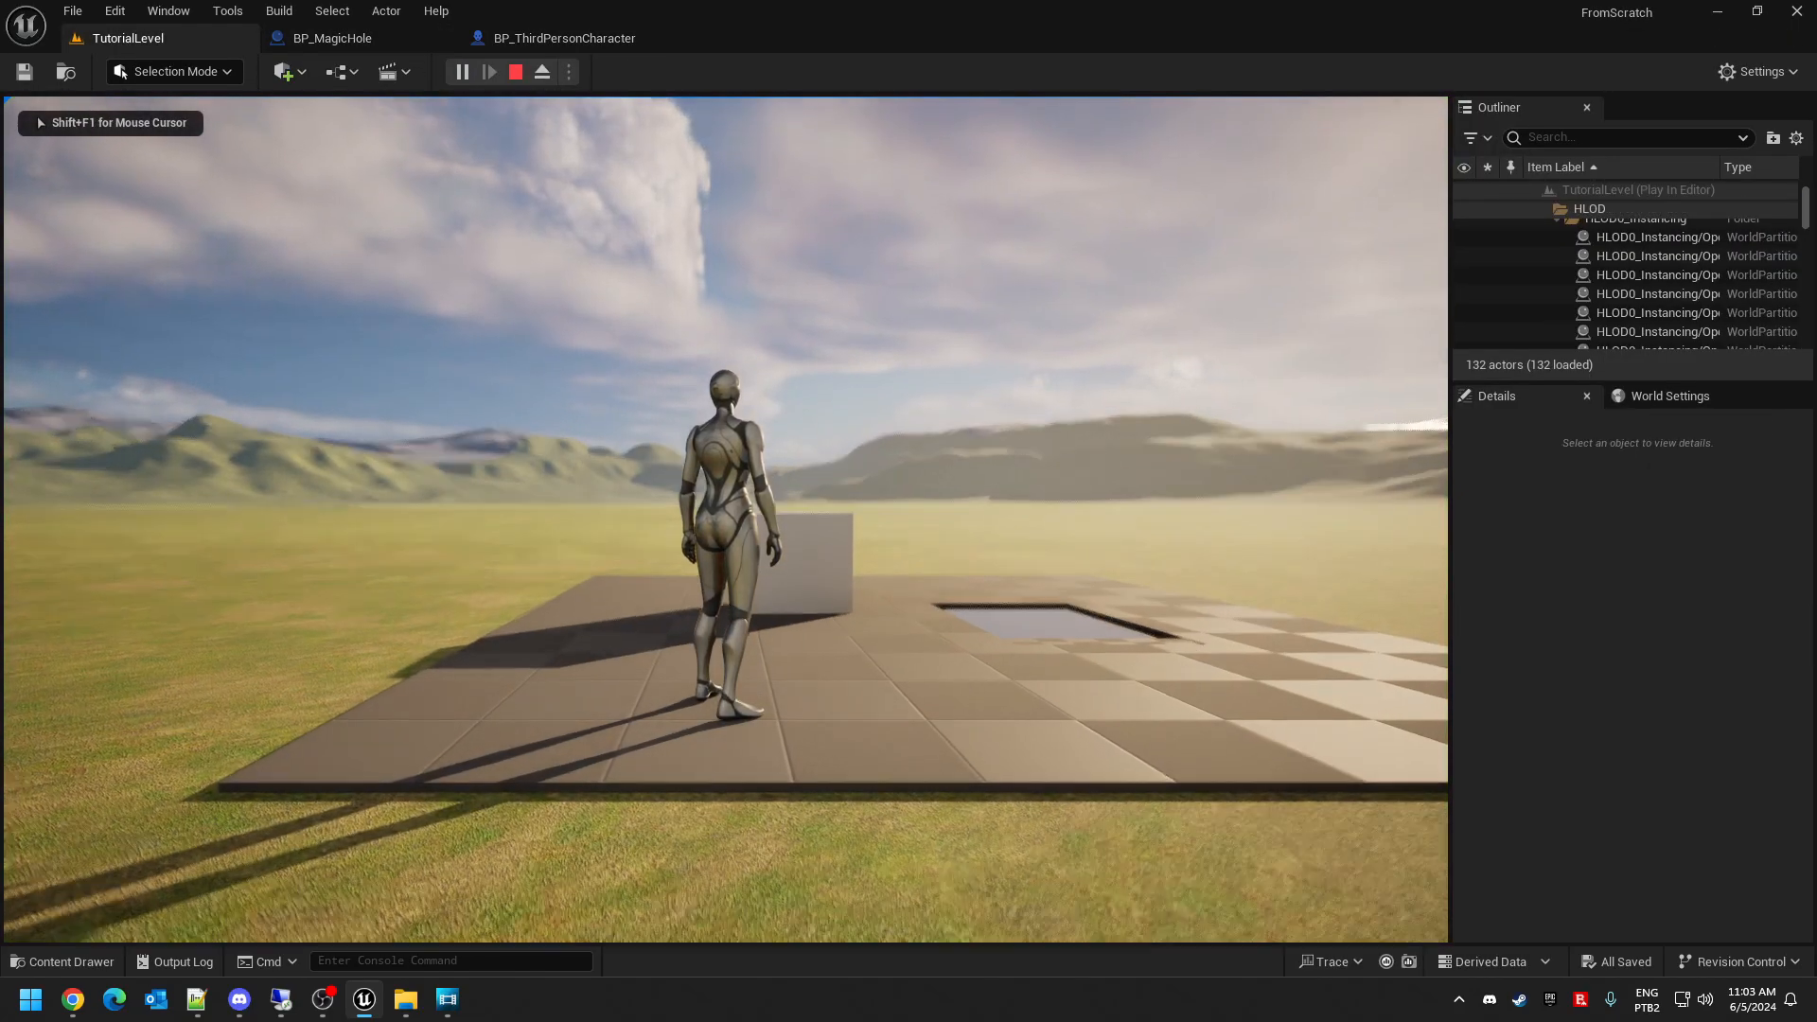
key("space")
key("s")
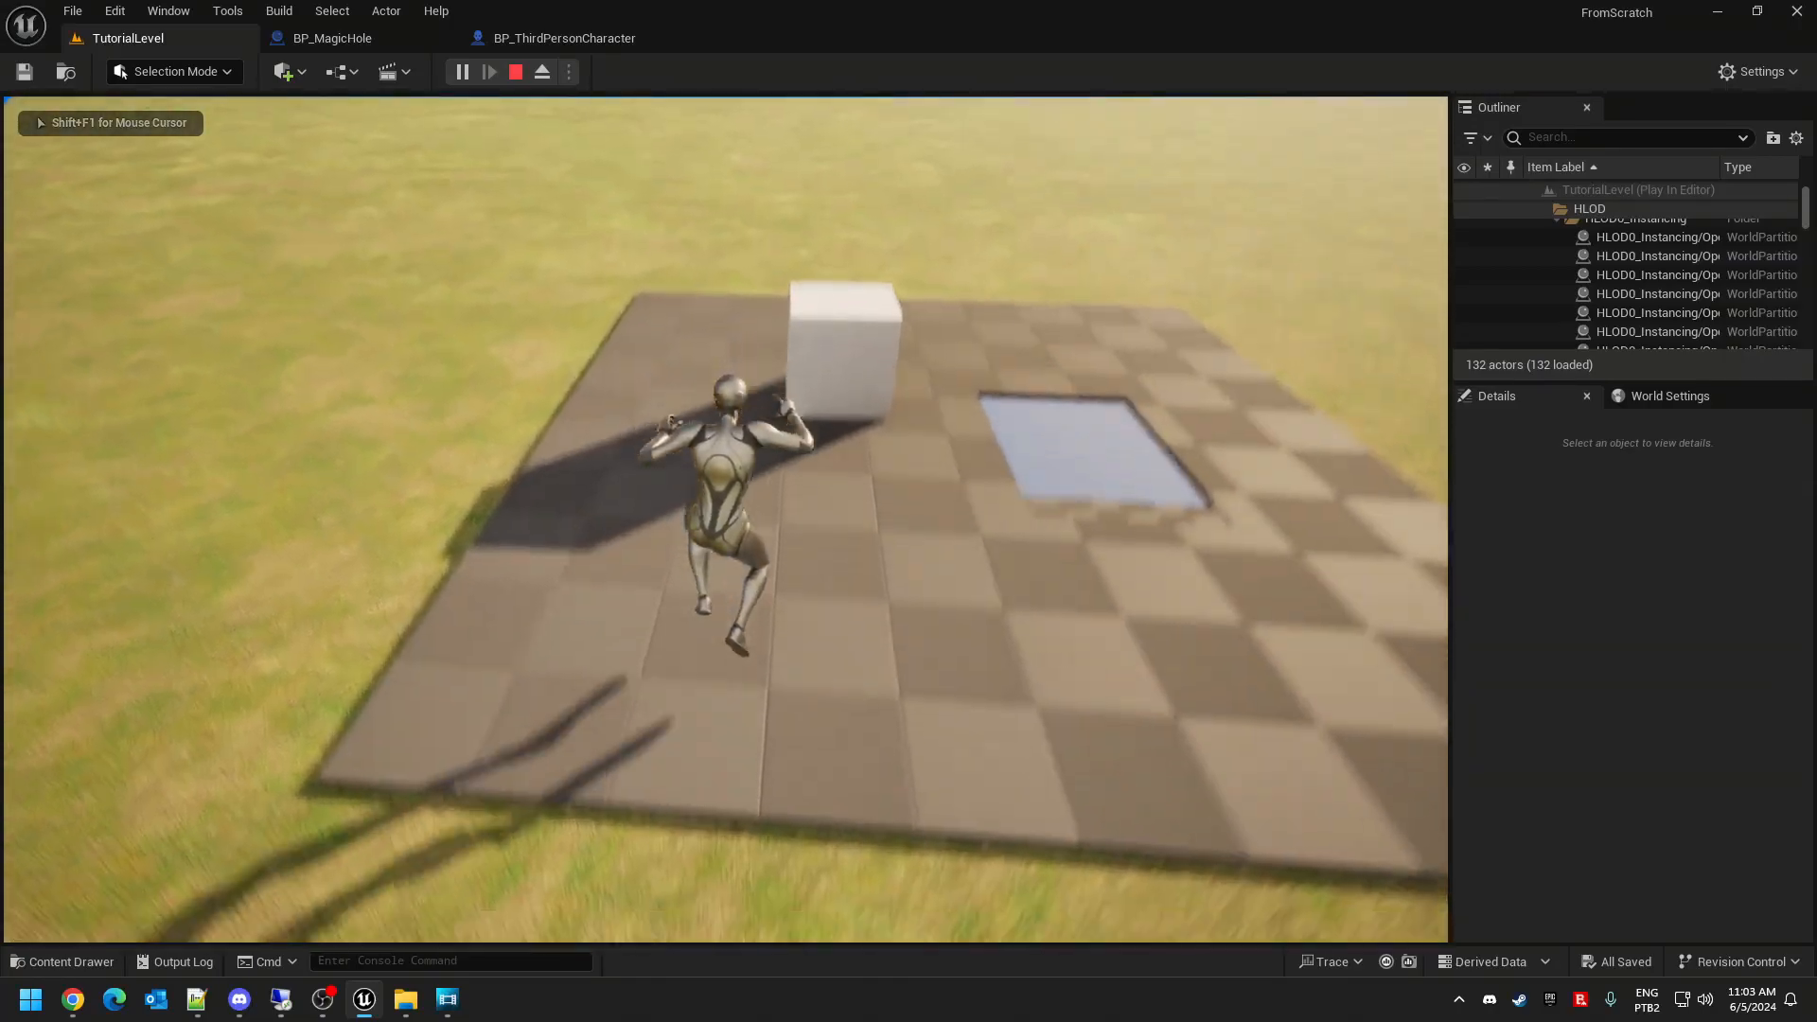
key("a")
key("d")
key("w")
key("d")
key("w")
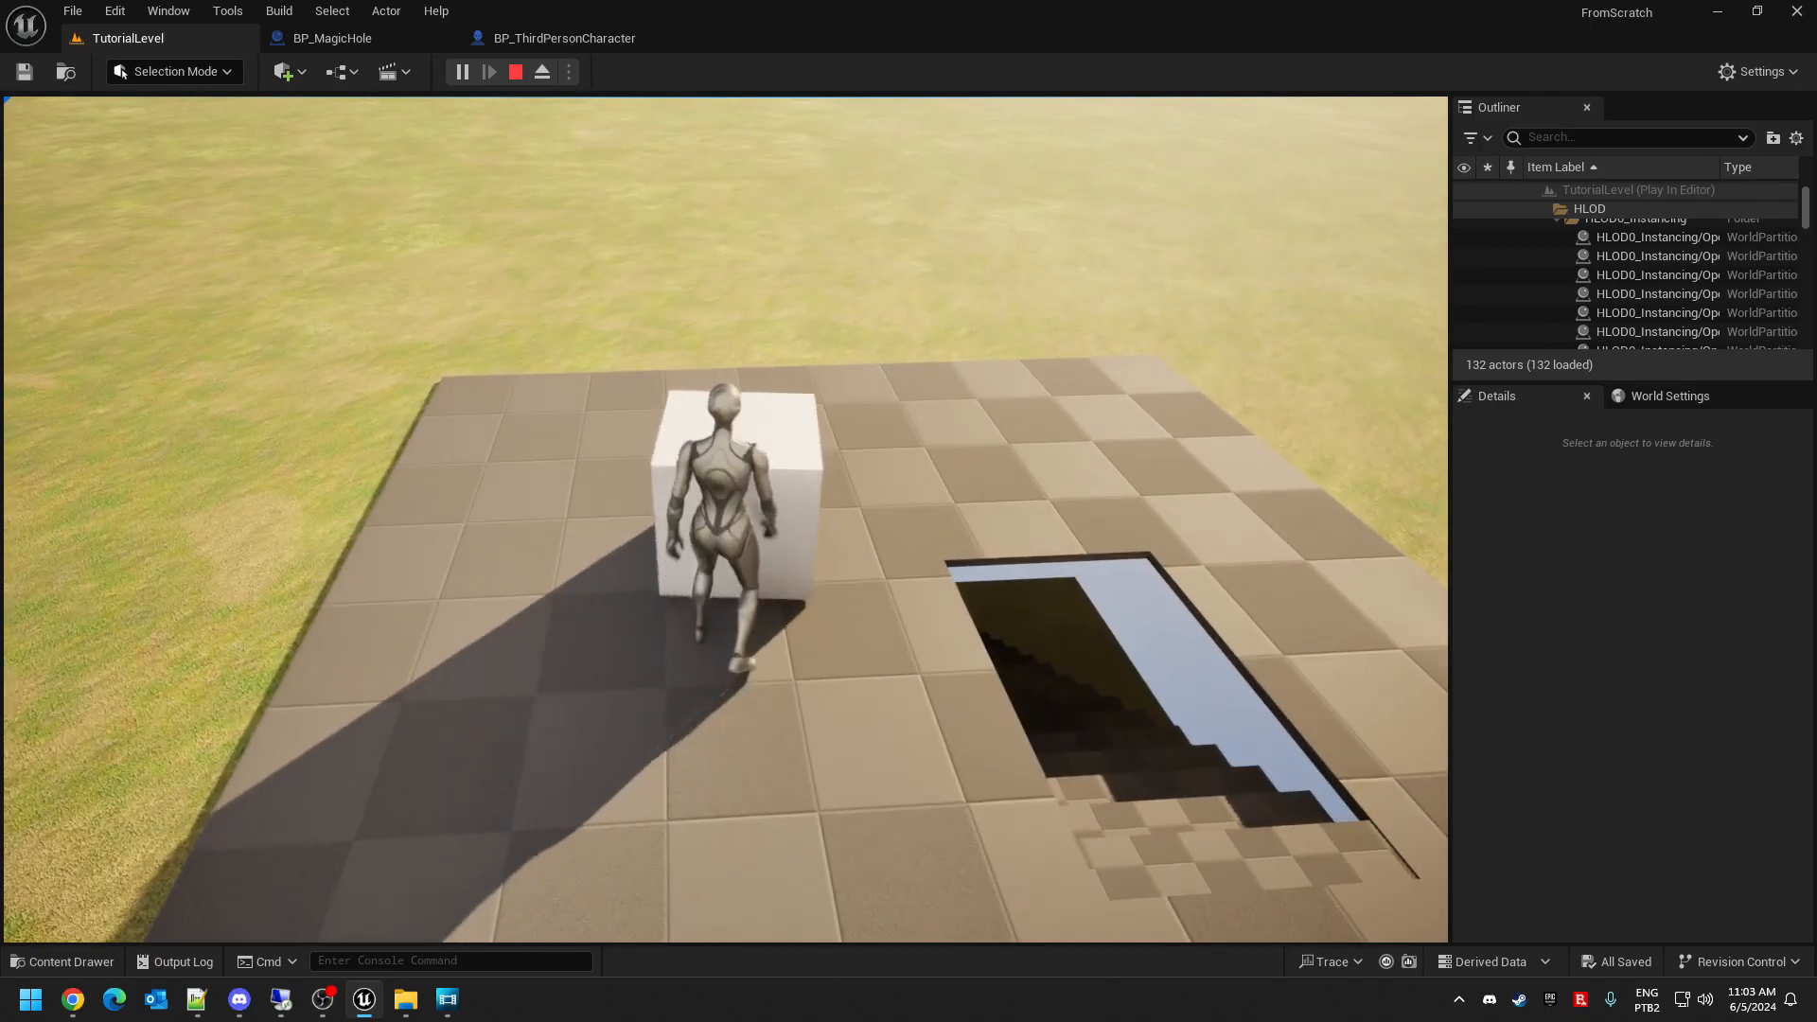
- Test the collision by running the character over the magic hole and around the Cube until it falls, and stop the play session
key("d")
key("w")
key("s")
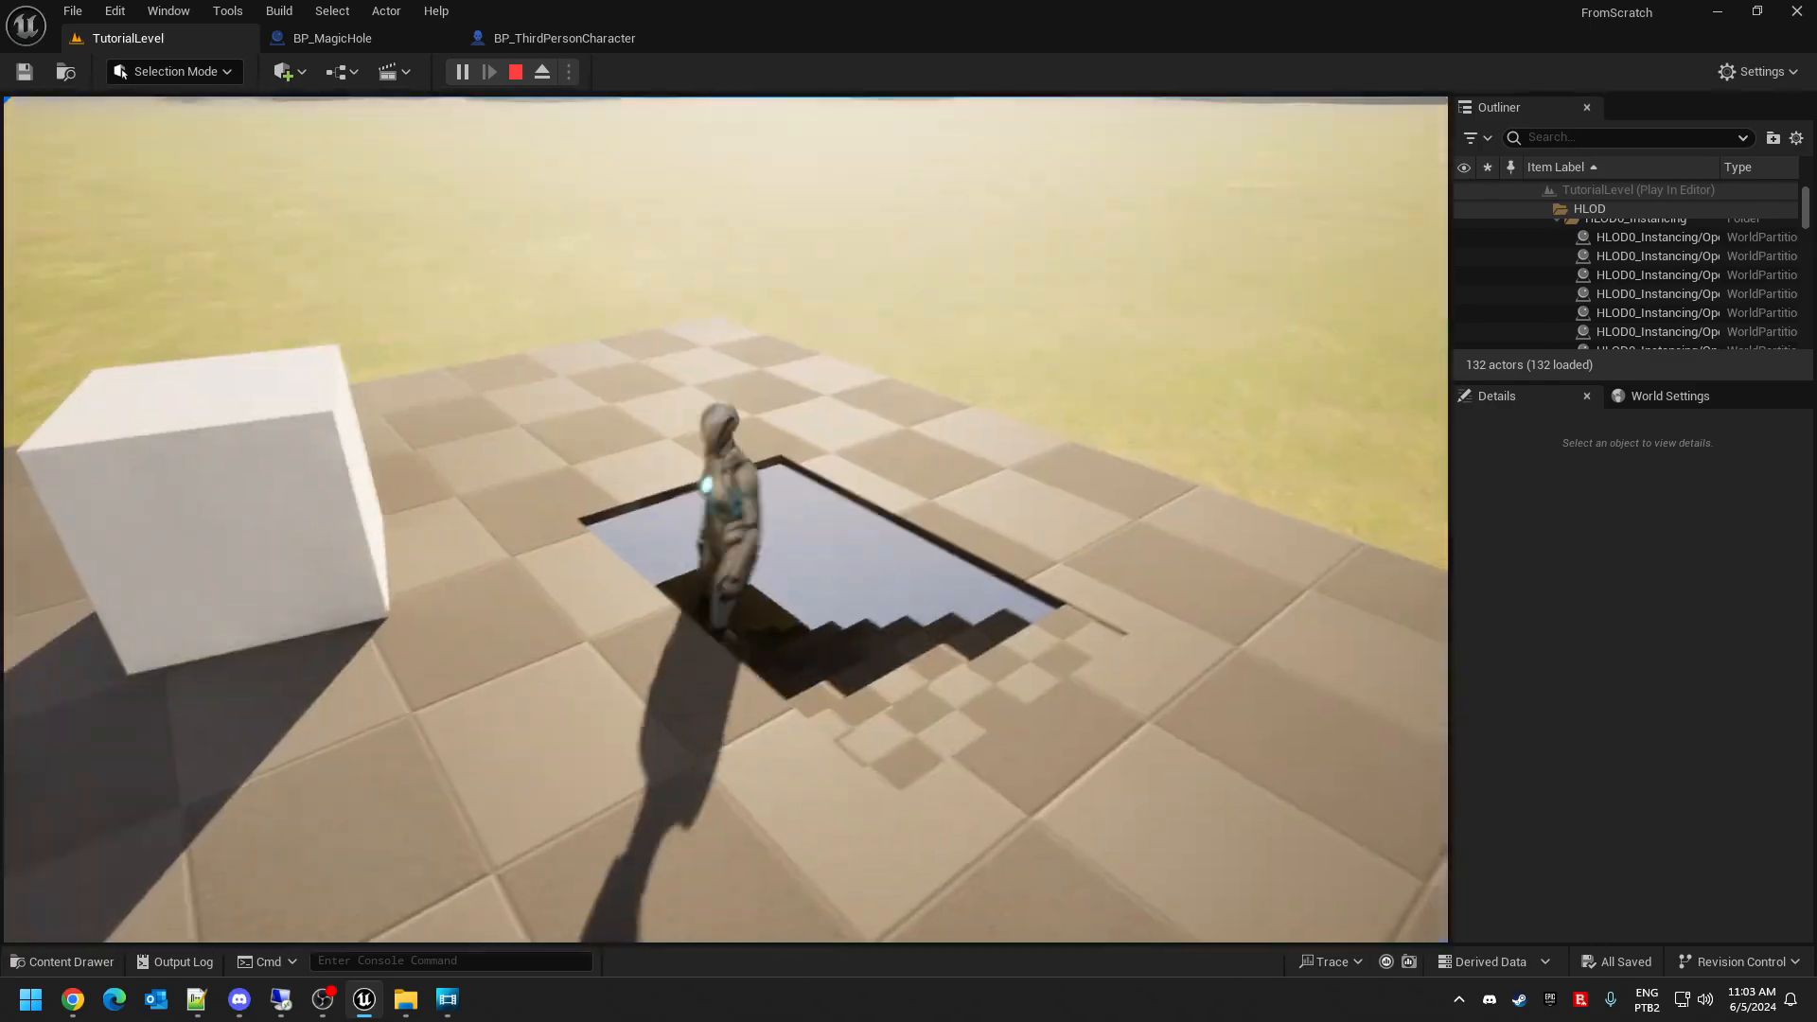
key("w")
key("s")
key("d")
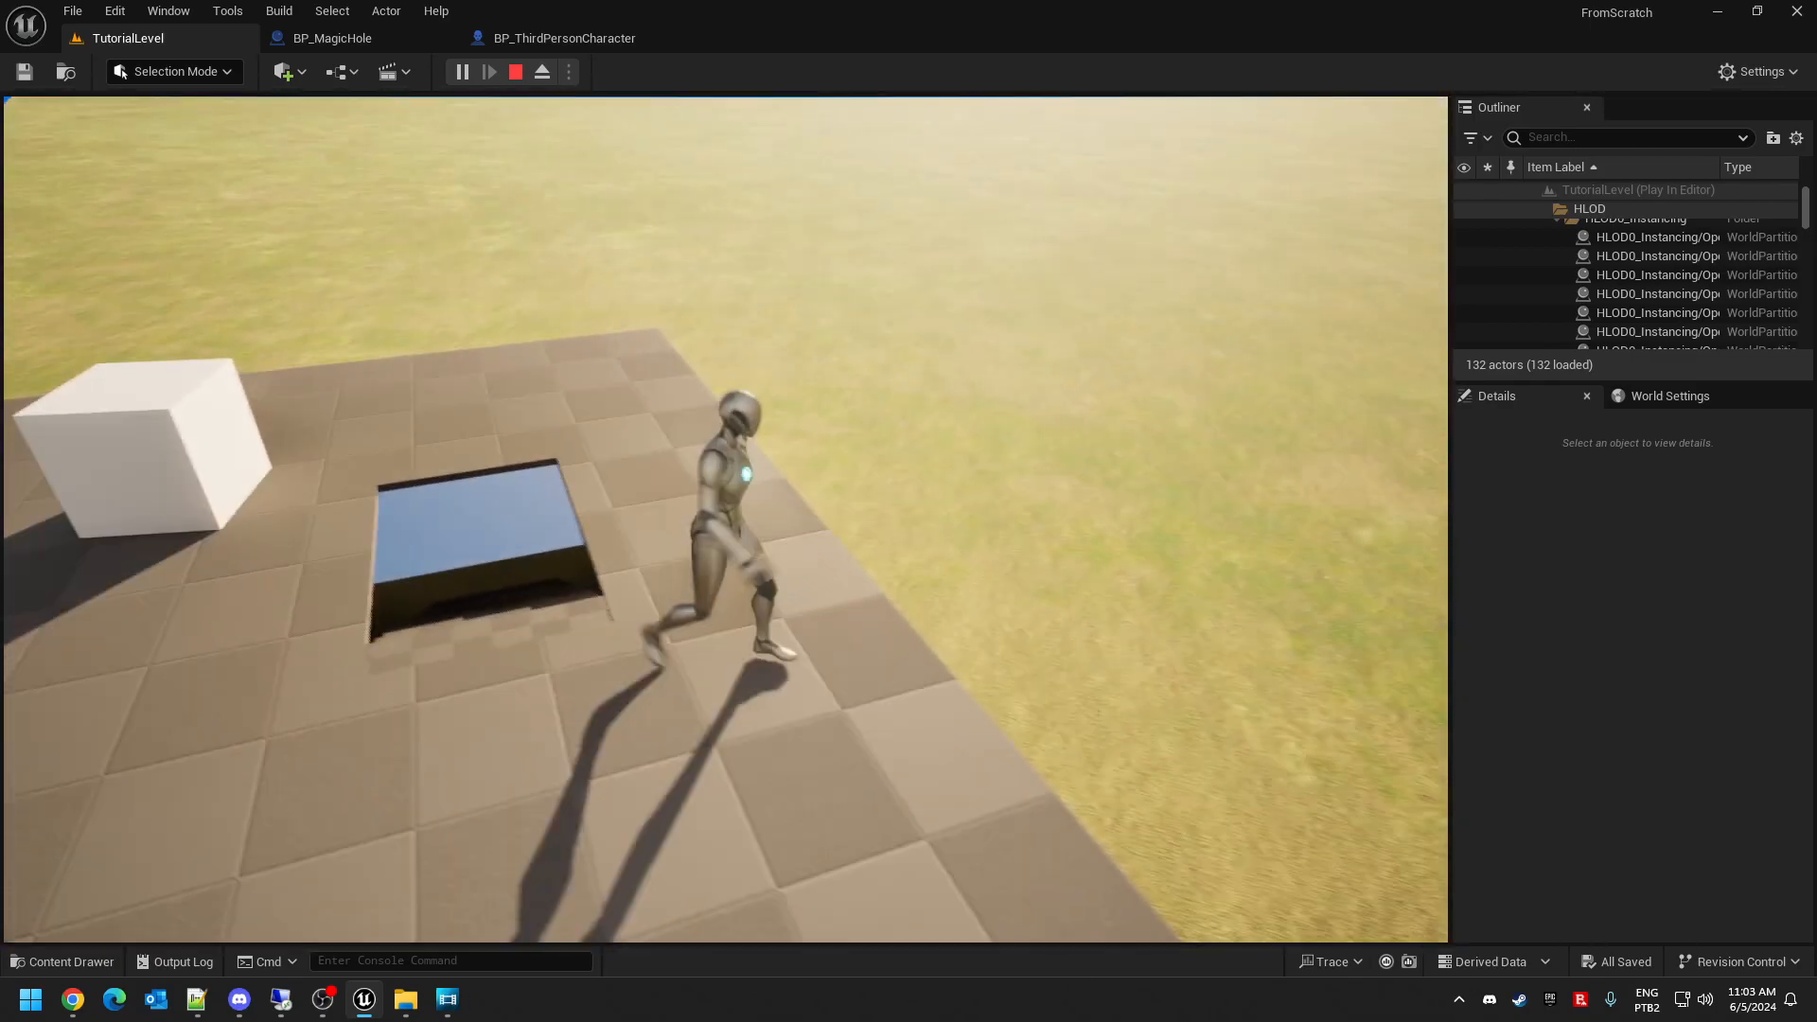
key("w")
key("a")
key("w")
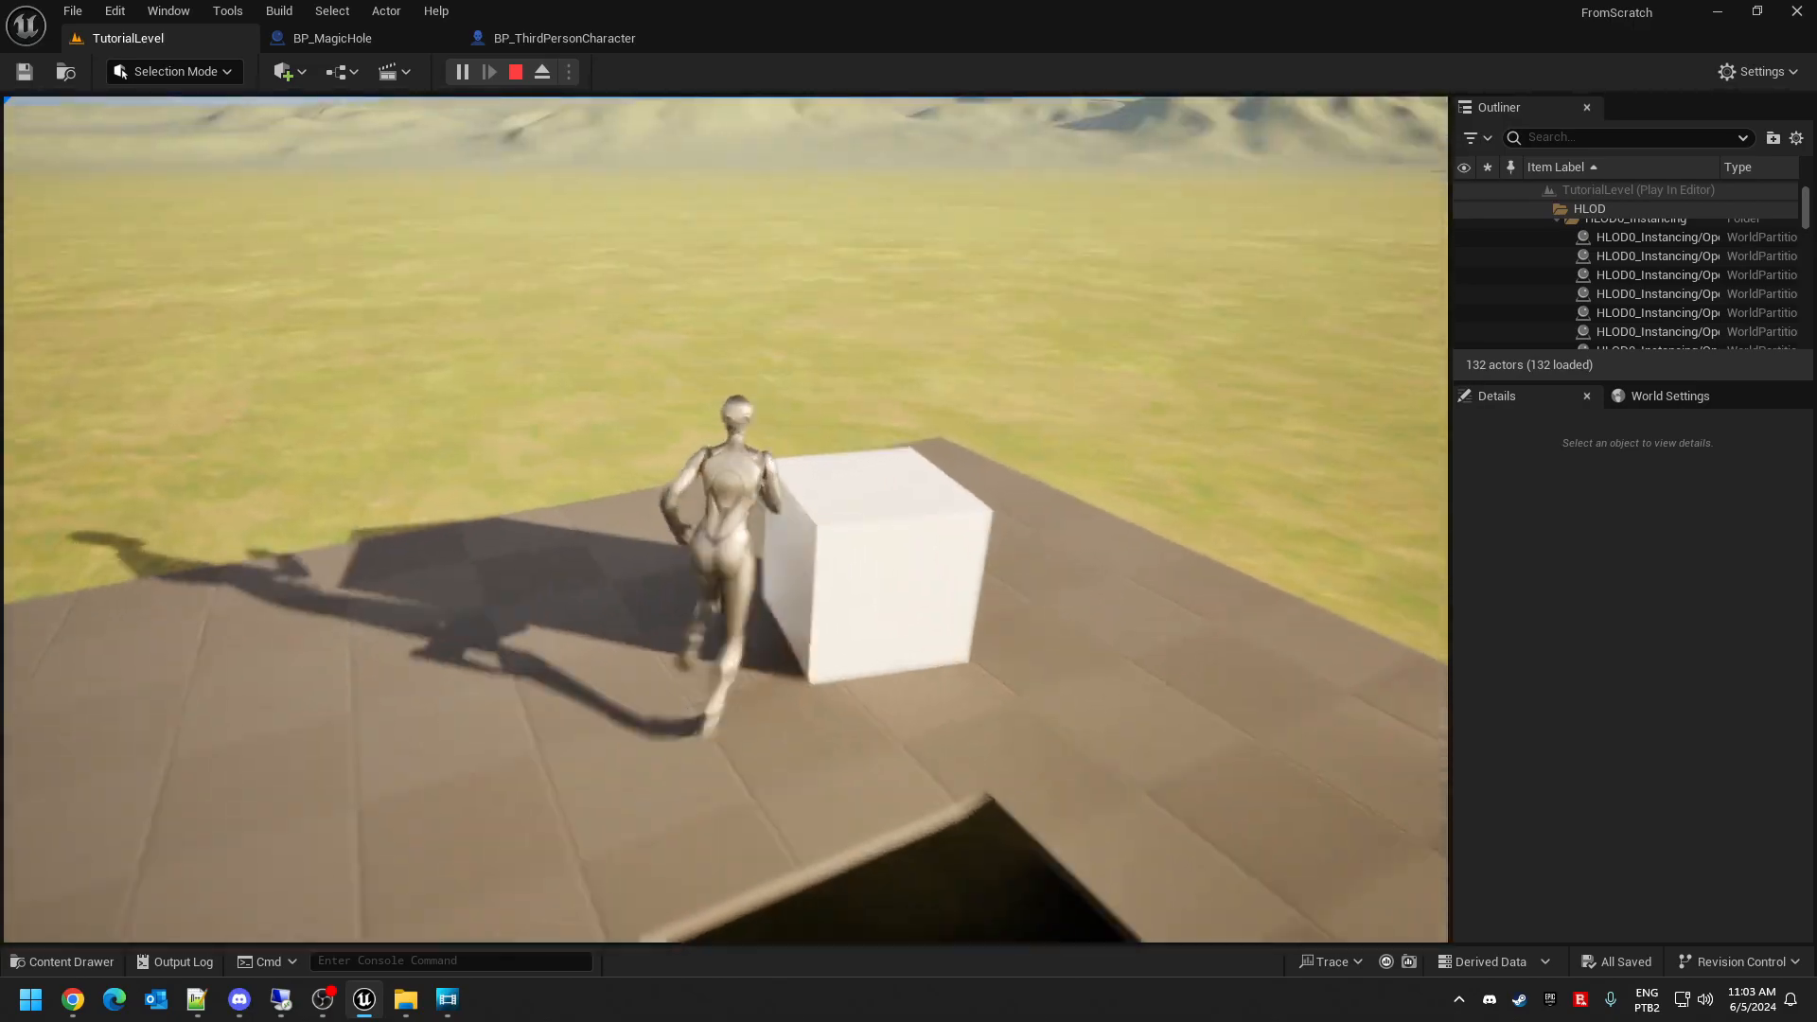
key("d")
key("s")
key("d")
key("d")
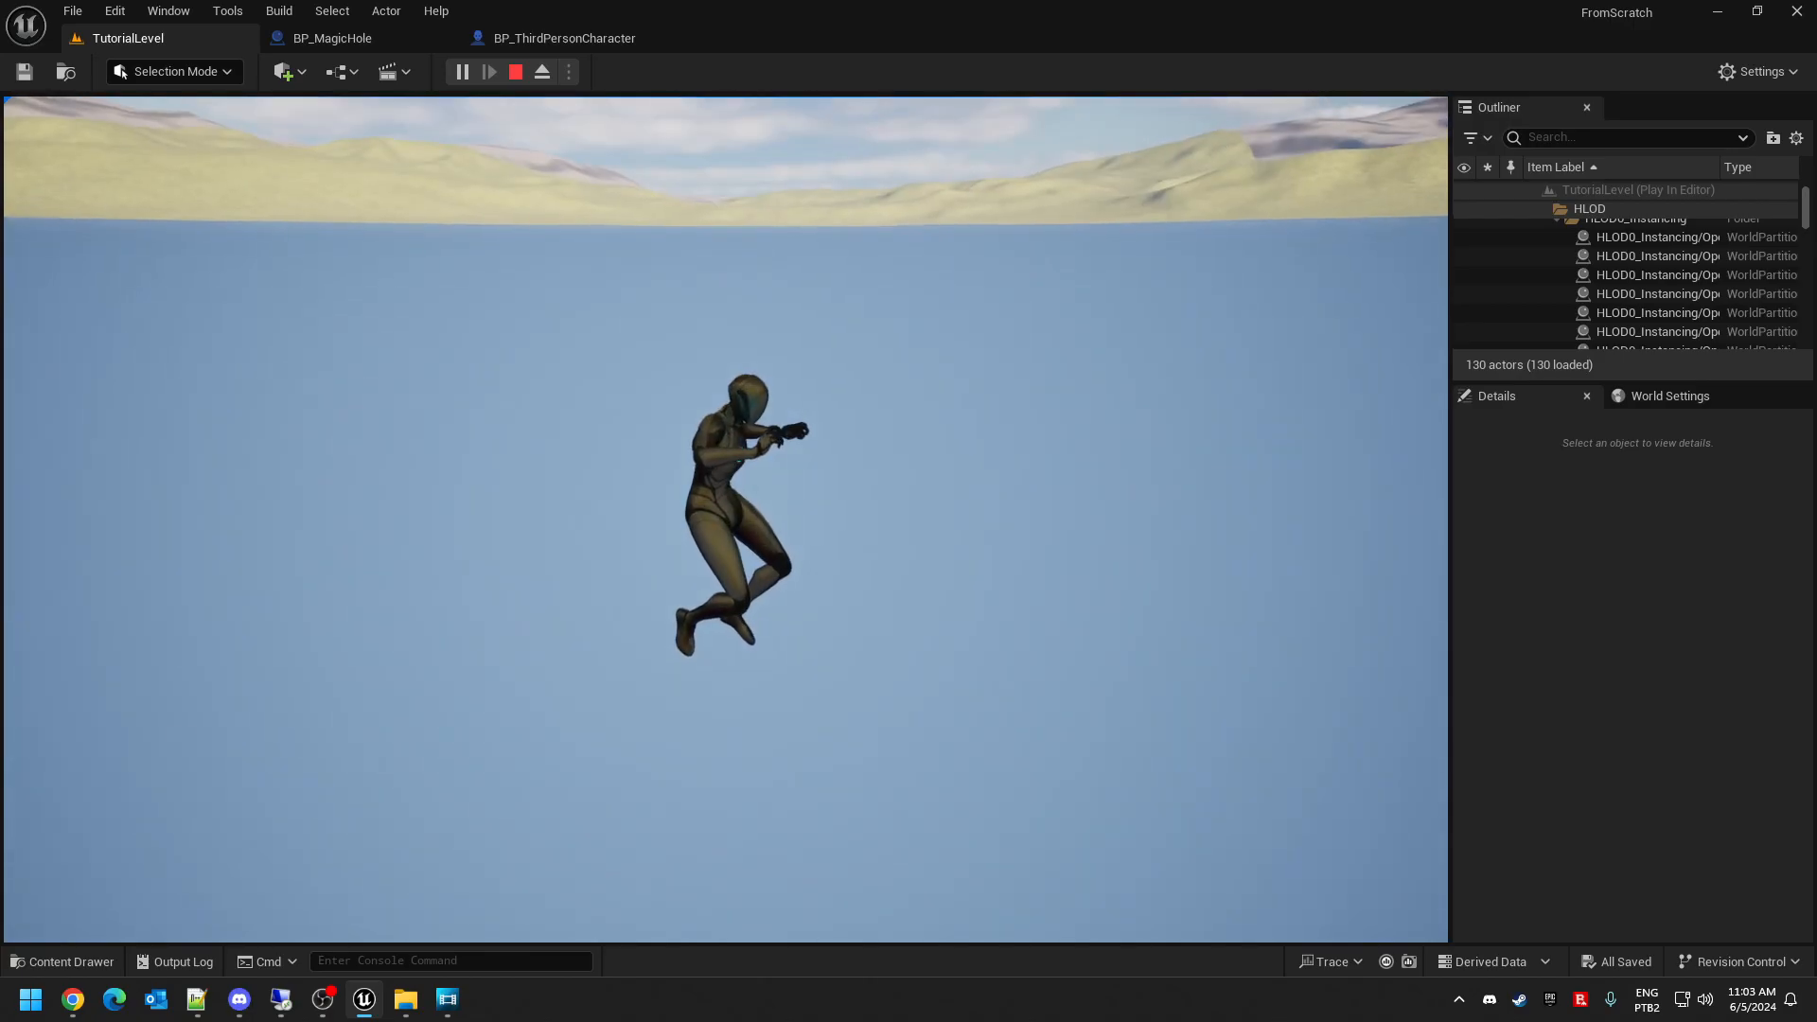
key("Escape")
right_click_drag(853, 768, 866, 832)
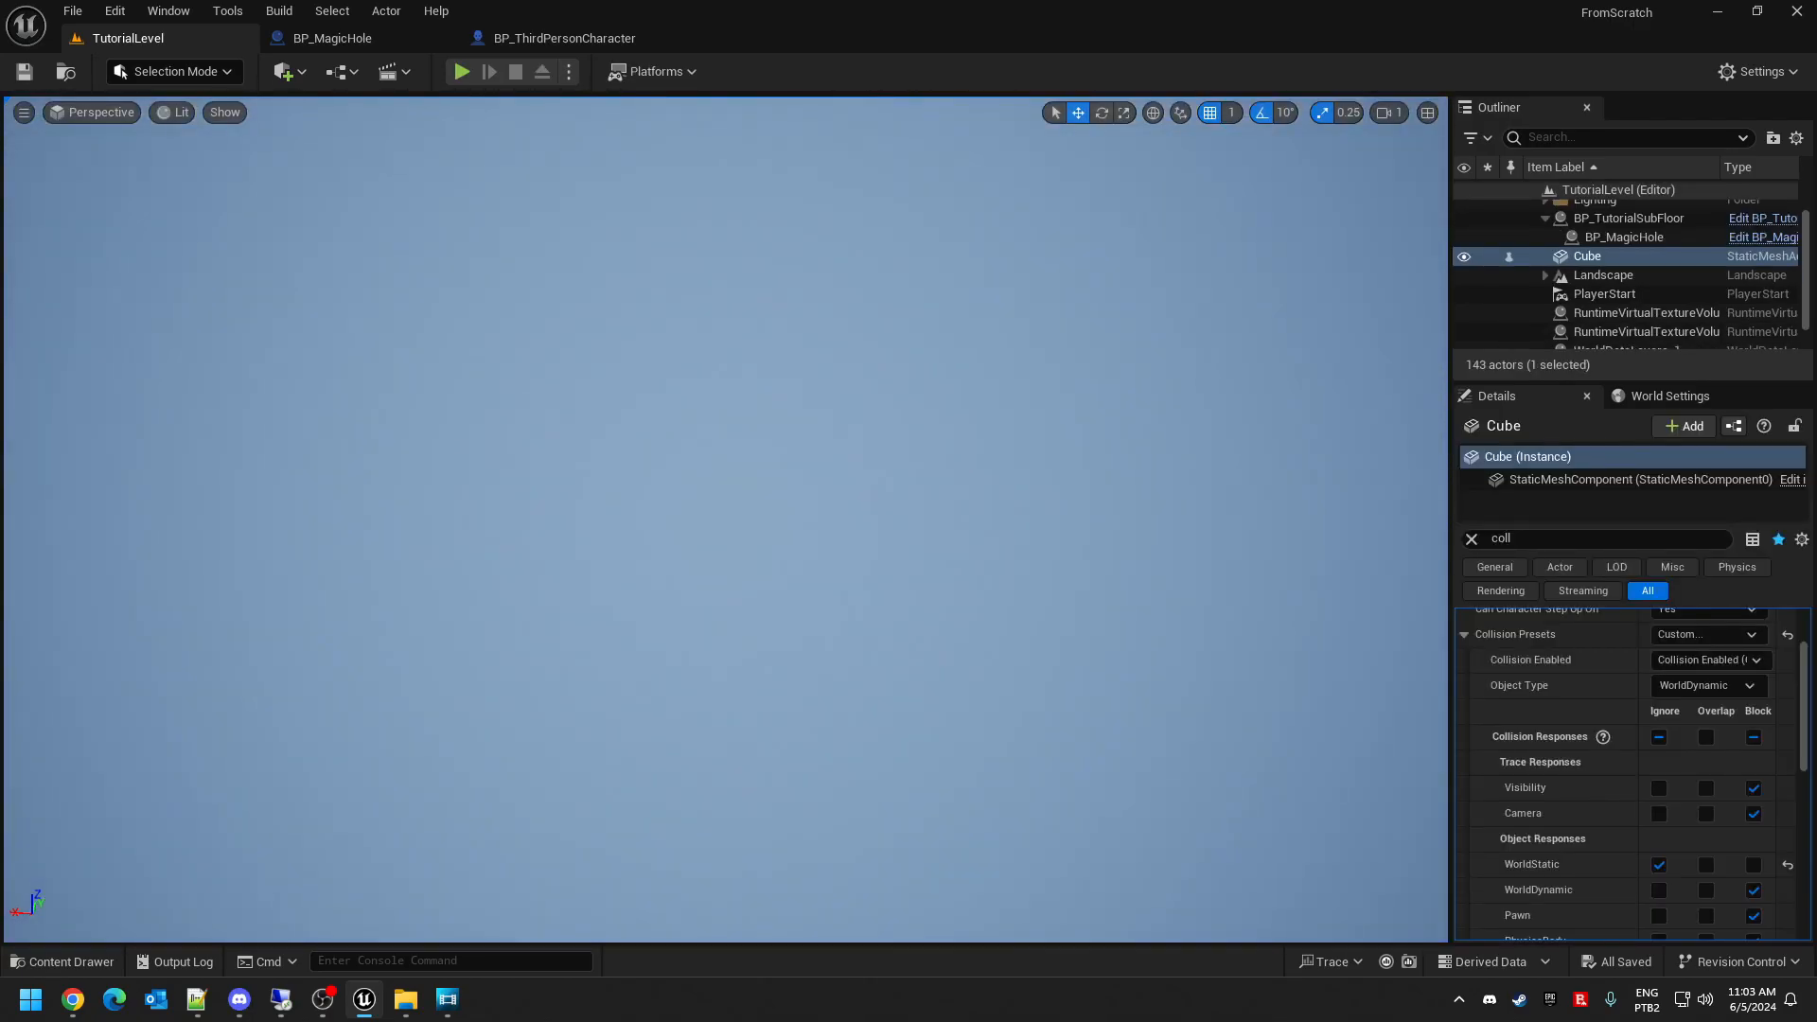
- In BP_ThirdPersonCharacter, set the Capsule Component's WorldStatic response to Block, reset its collision preset to the default Pawn, and save the blueprint
left_click(361, 42)
left_click(564, 38)
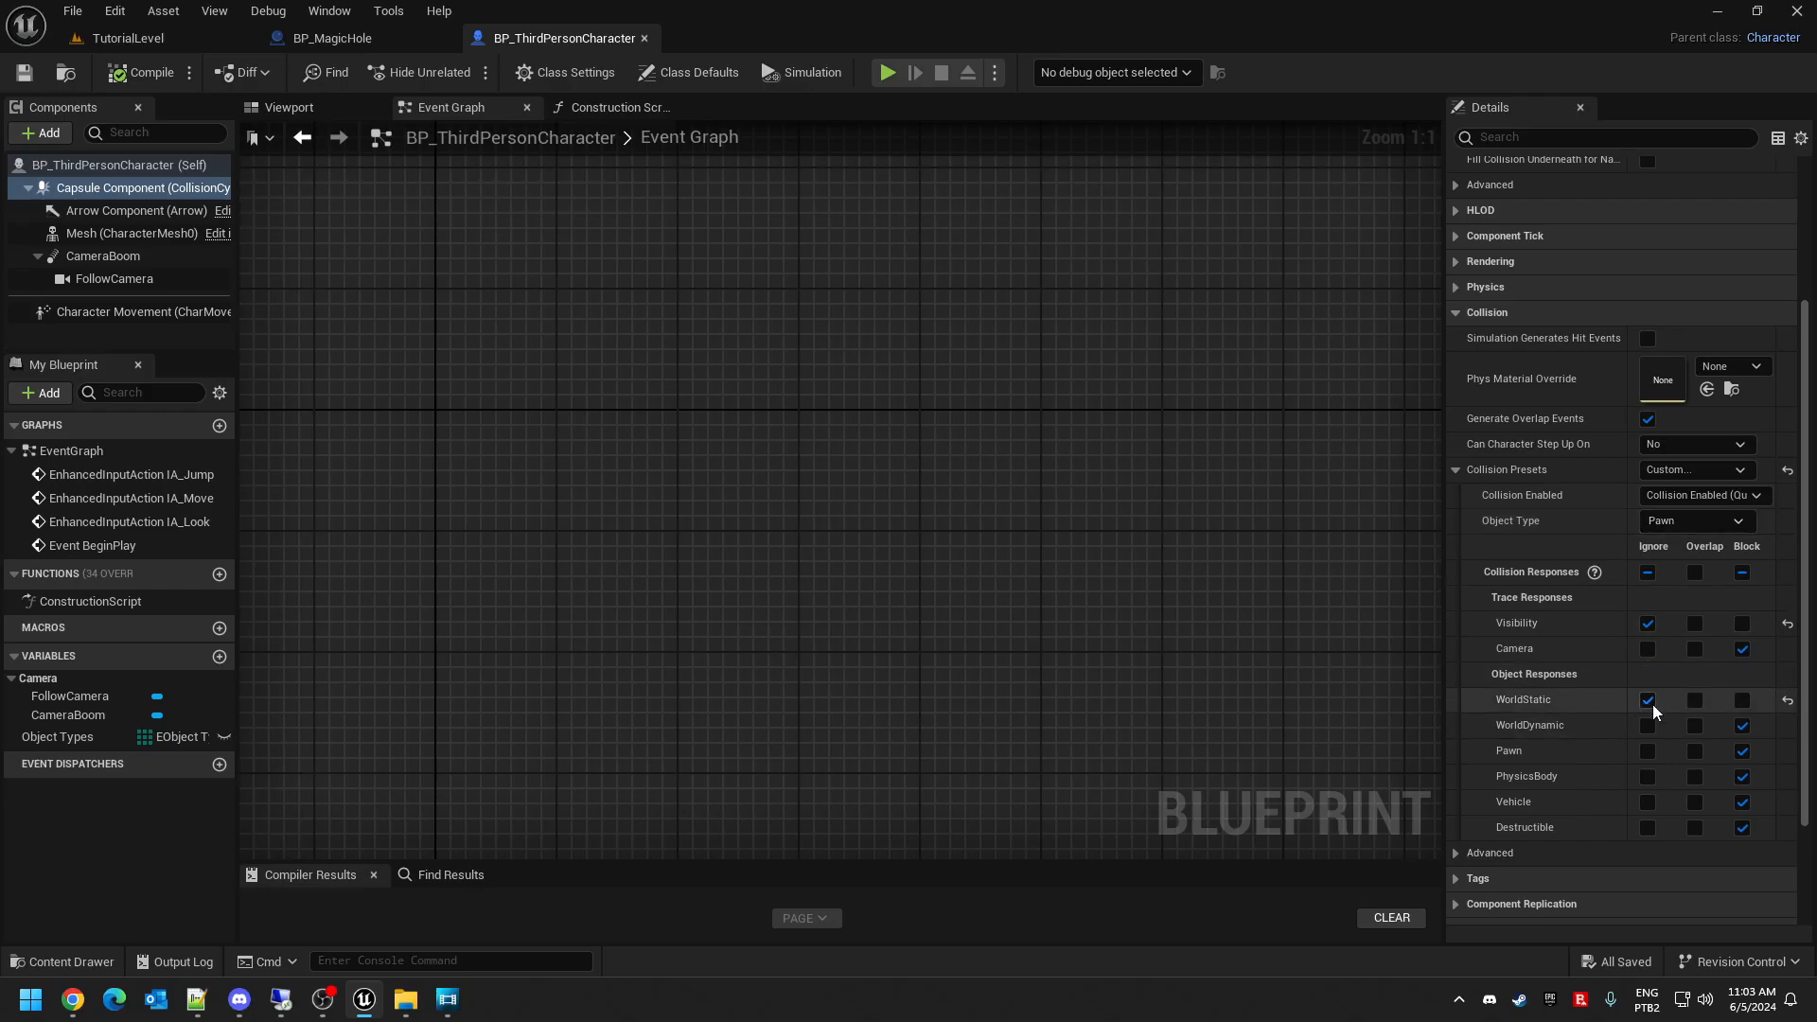
left_click(1742, 701)
left_click(1743, 701)
left_click(1788, 621)
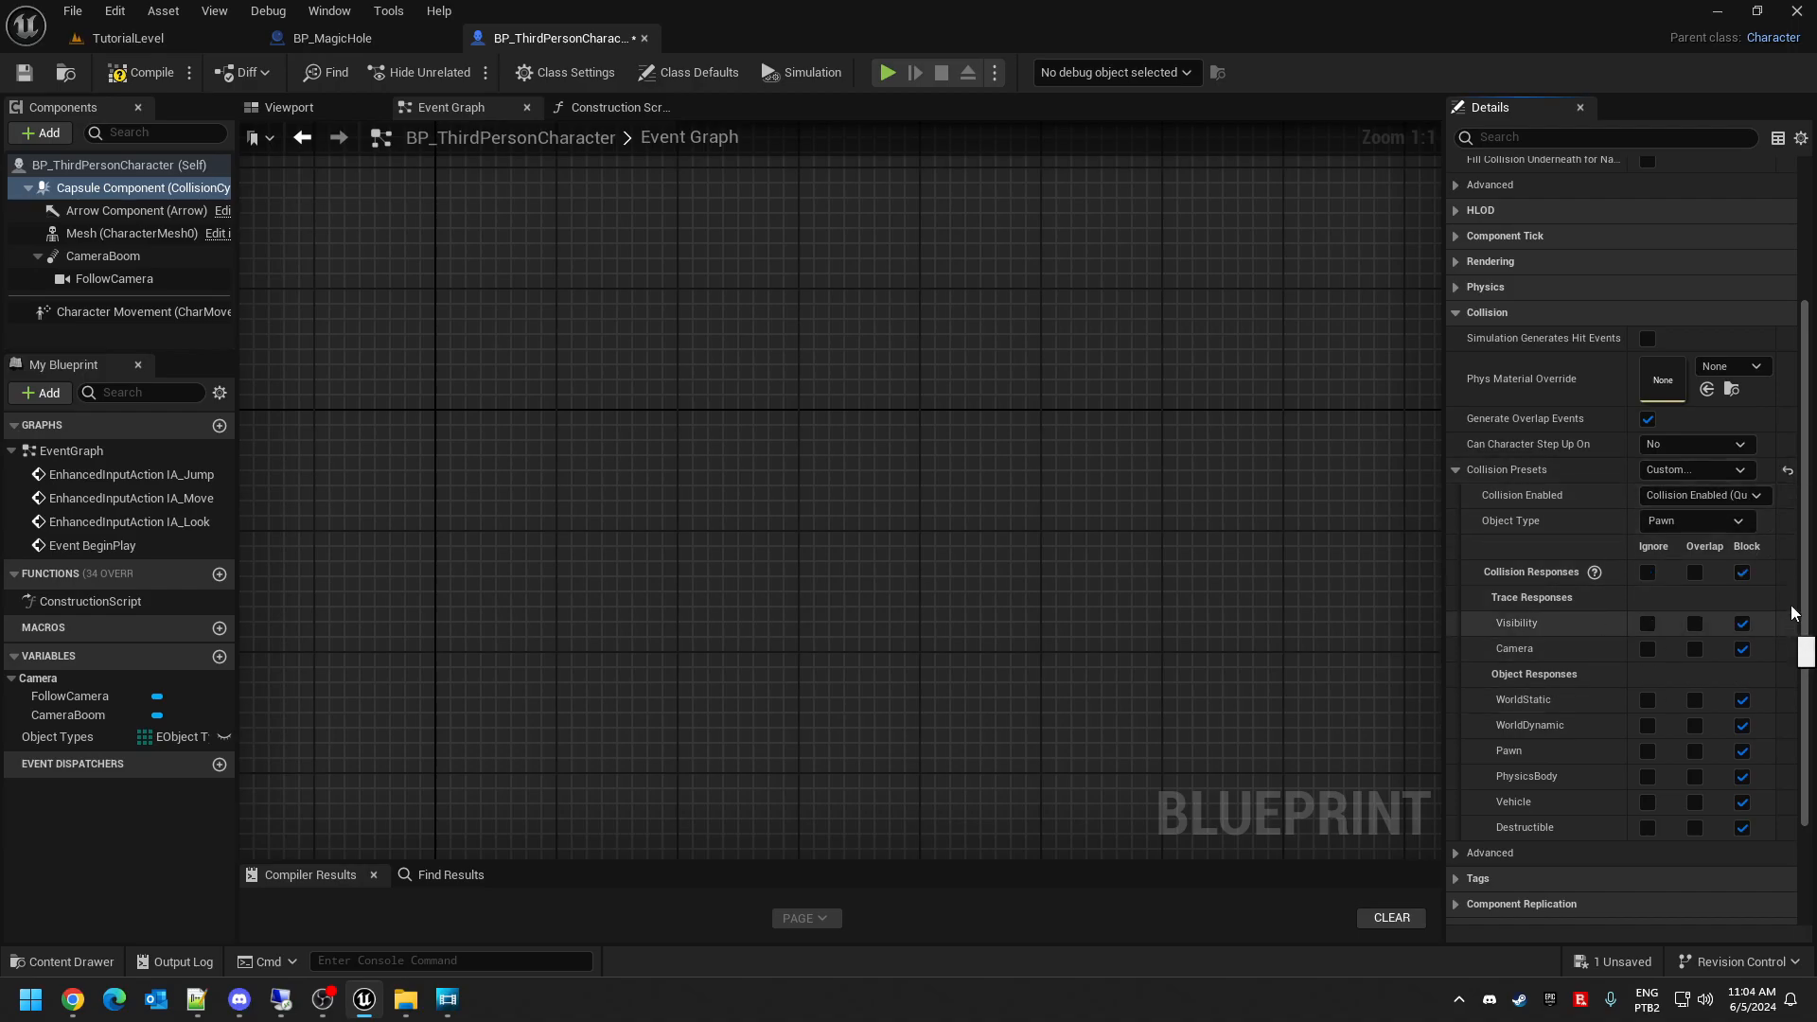
left_click(1788, 470)
key("ctrl+s")
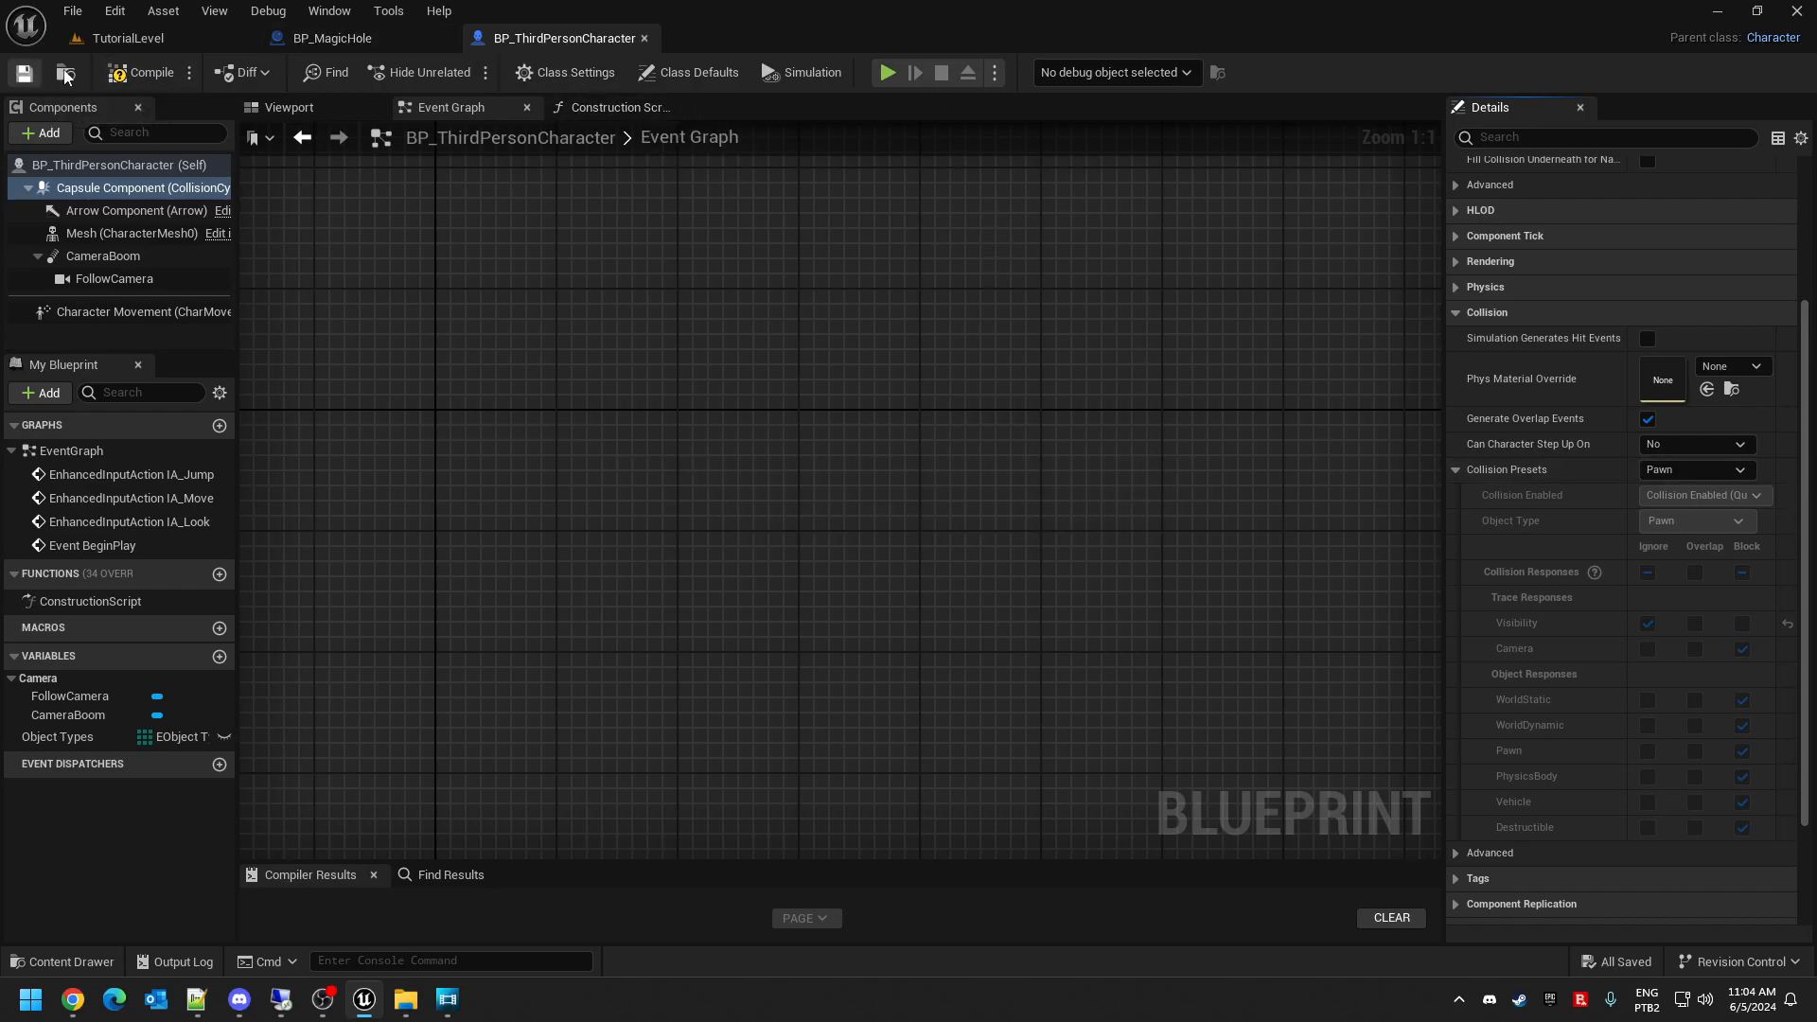
- Return to TutorialLevel and review the Cube's custom collision responses alongside the platform in the level
left_click(298, 44)
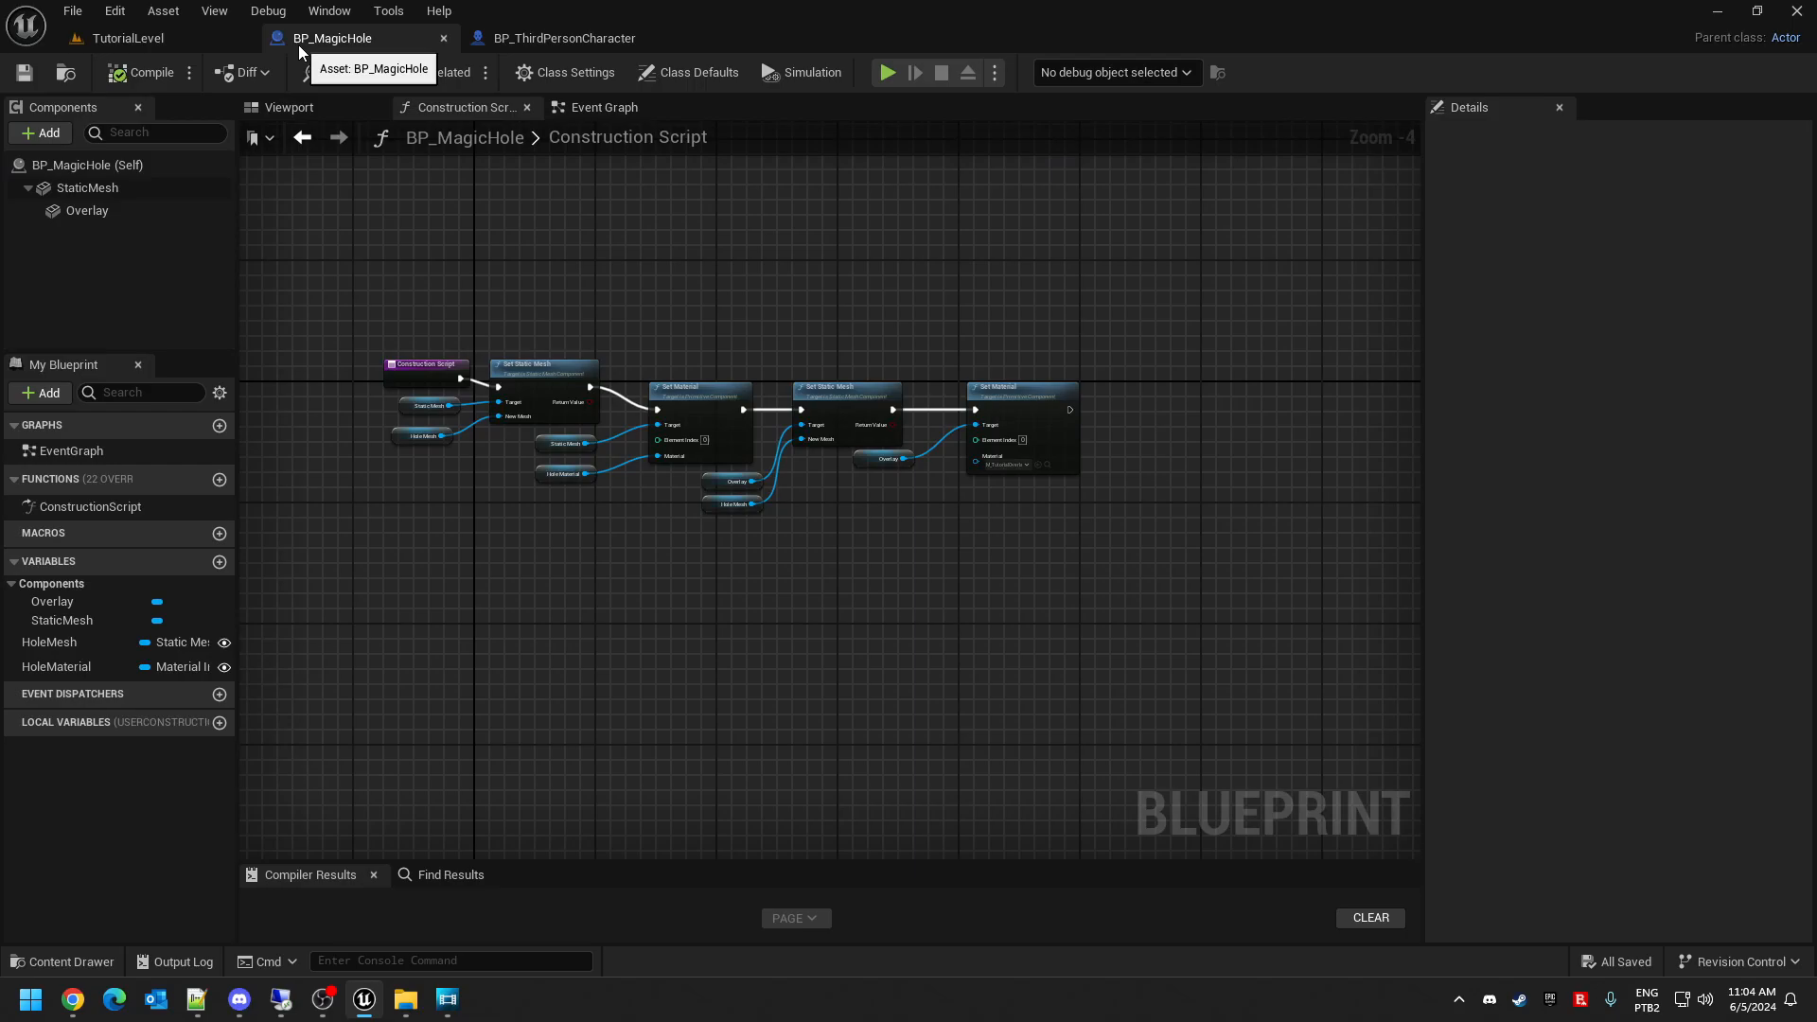
left_click(174, 44)
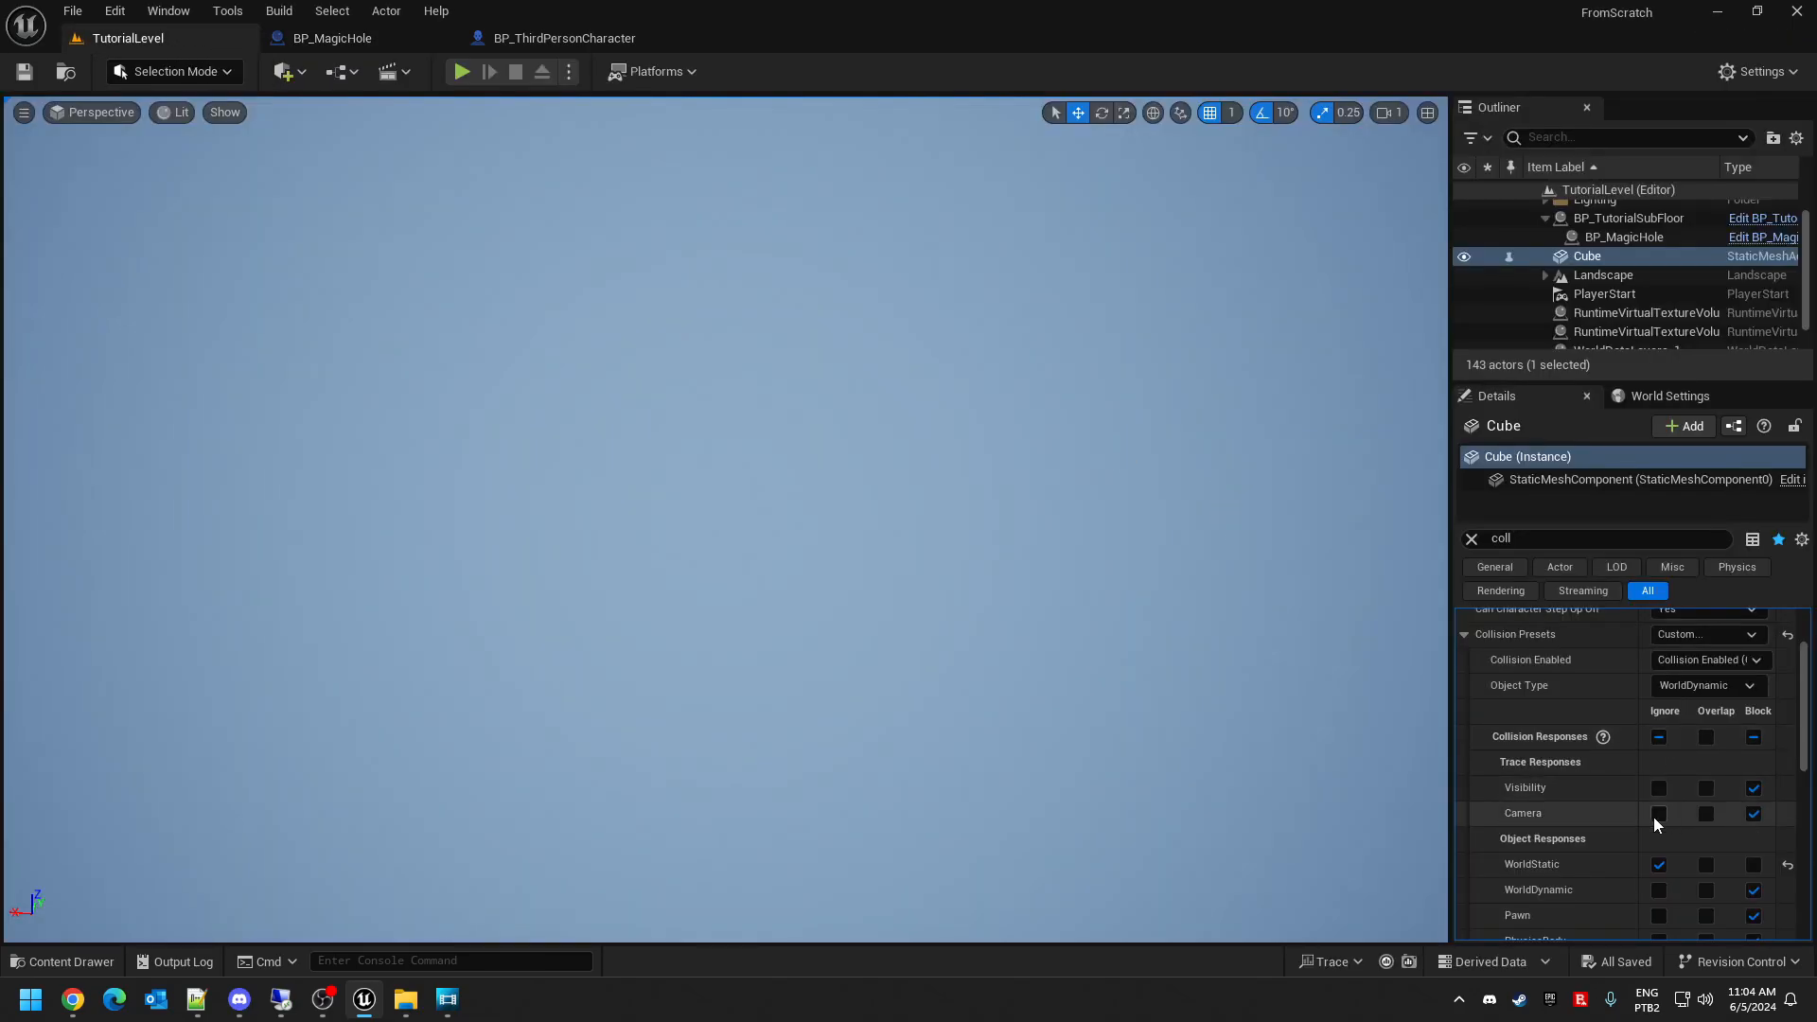
scroll(1654, 816, "down", 3)
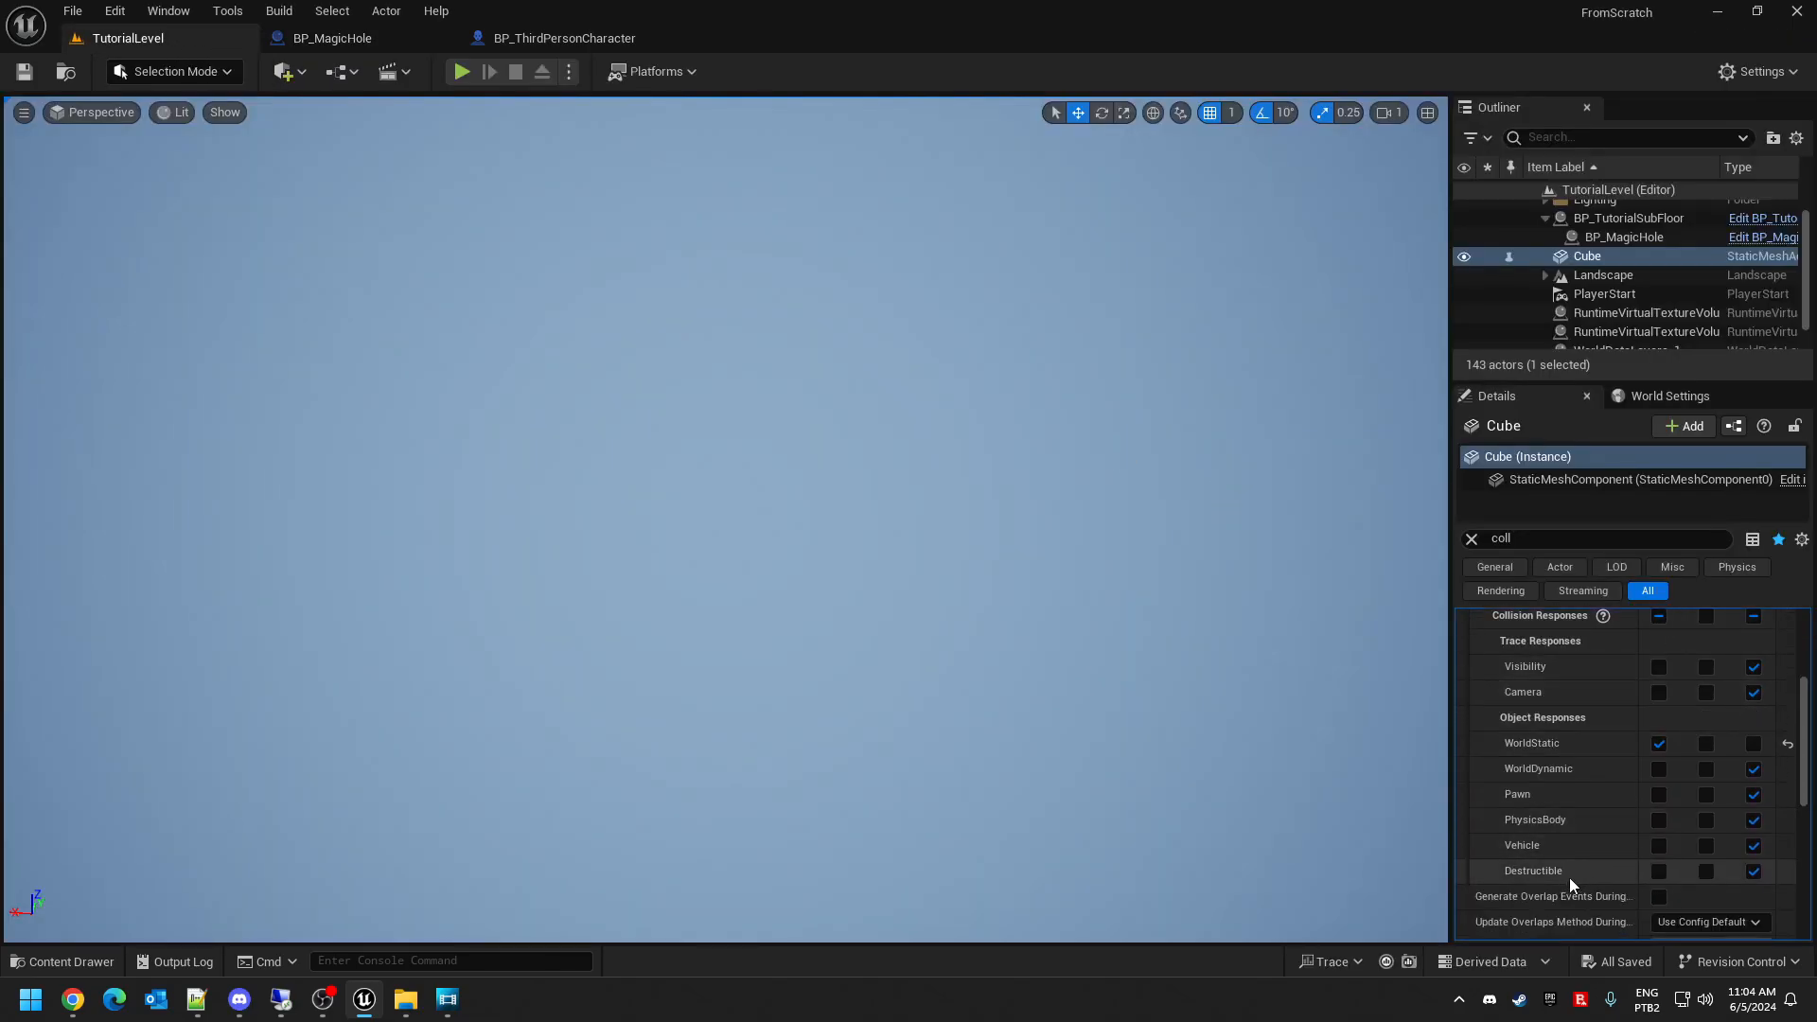
scroll(1569, 848, "up", 2)
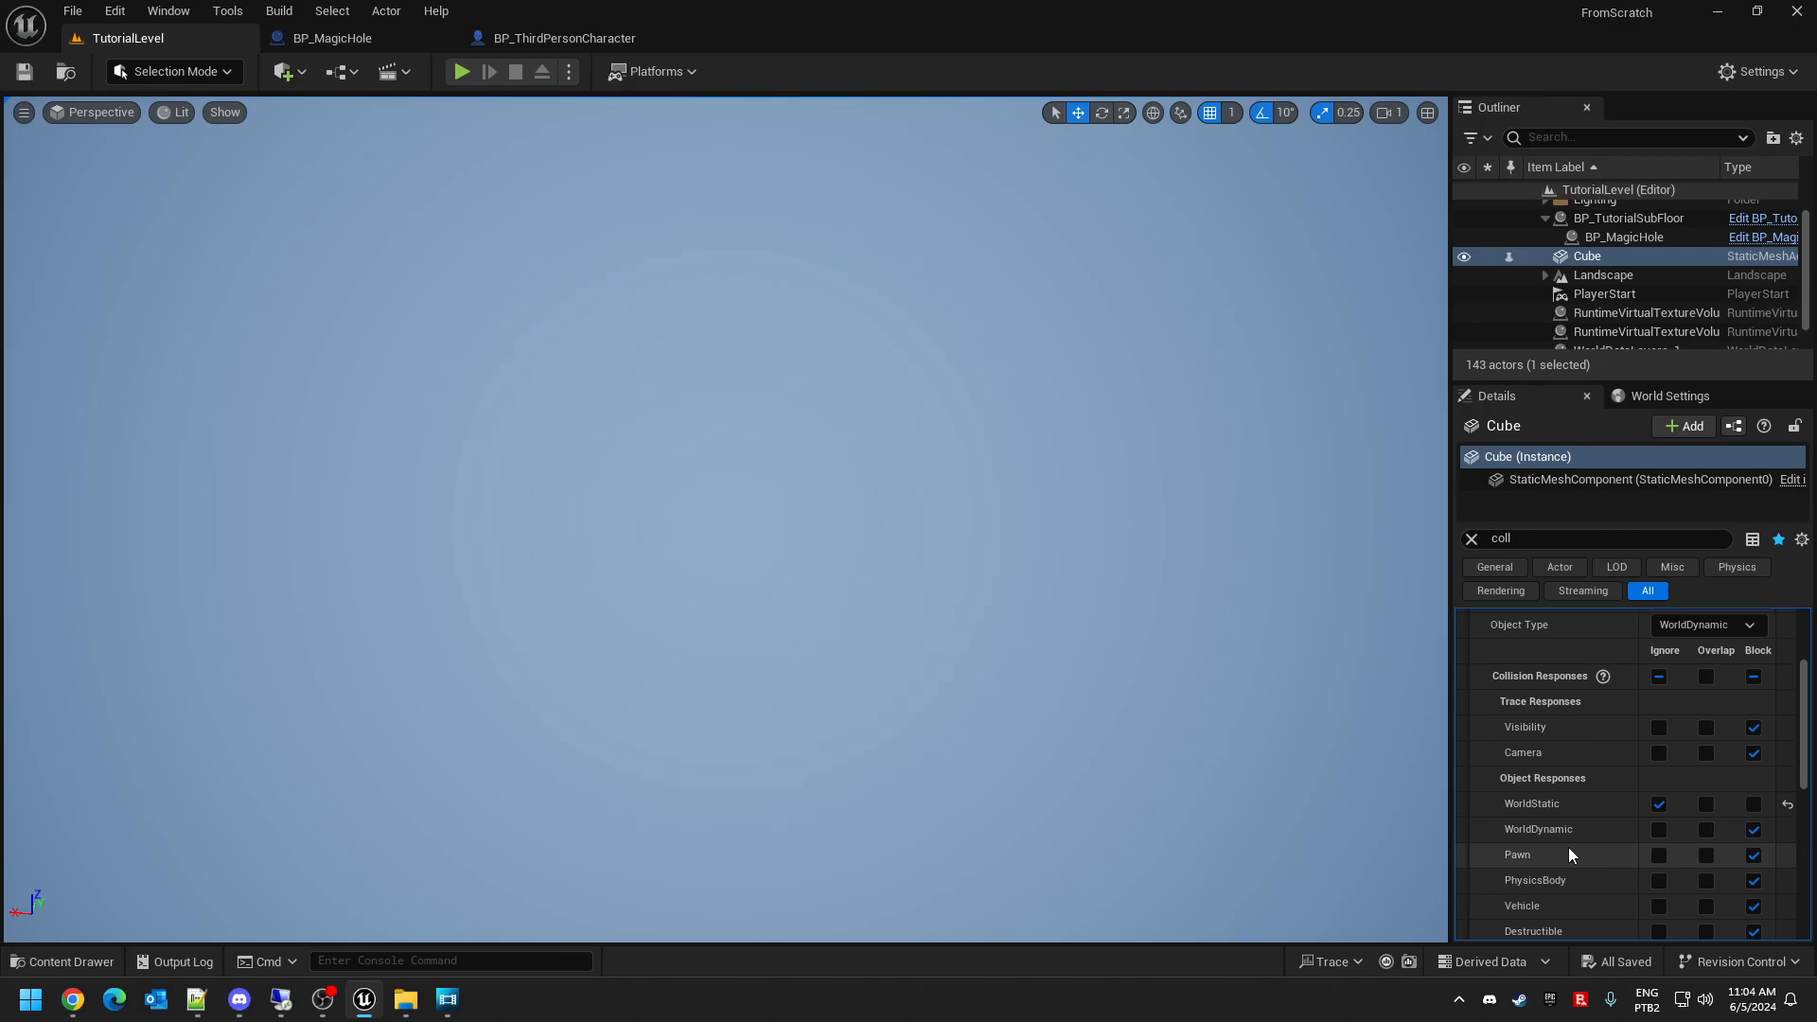
right_click_drag(726, 520, 748, 378)
right_click_drag(734, 603, 1022, 686)
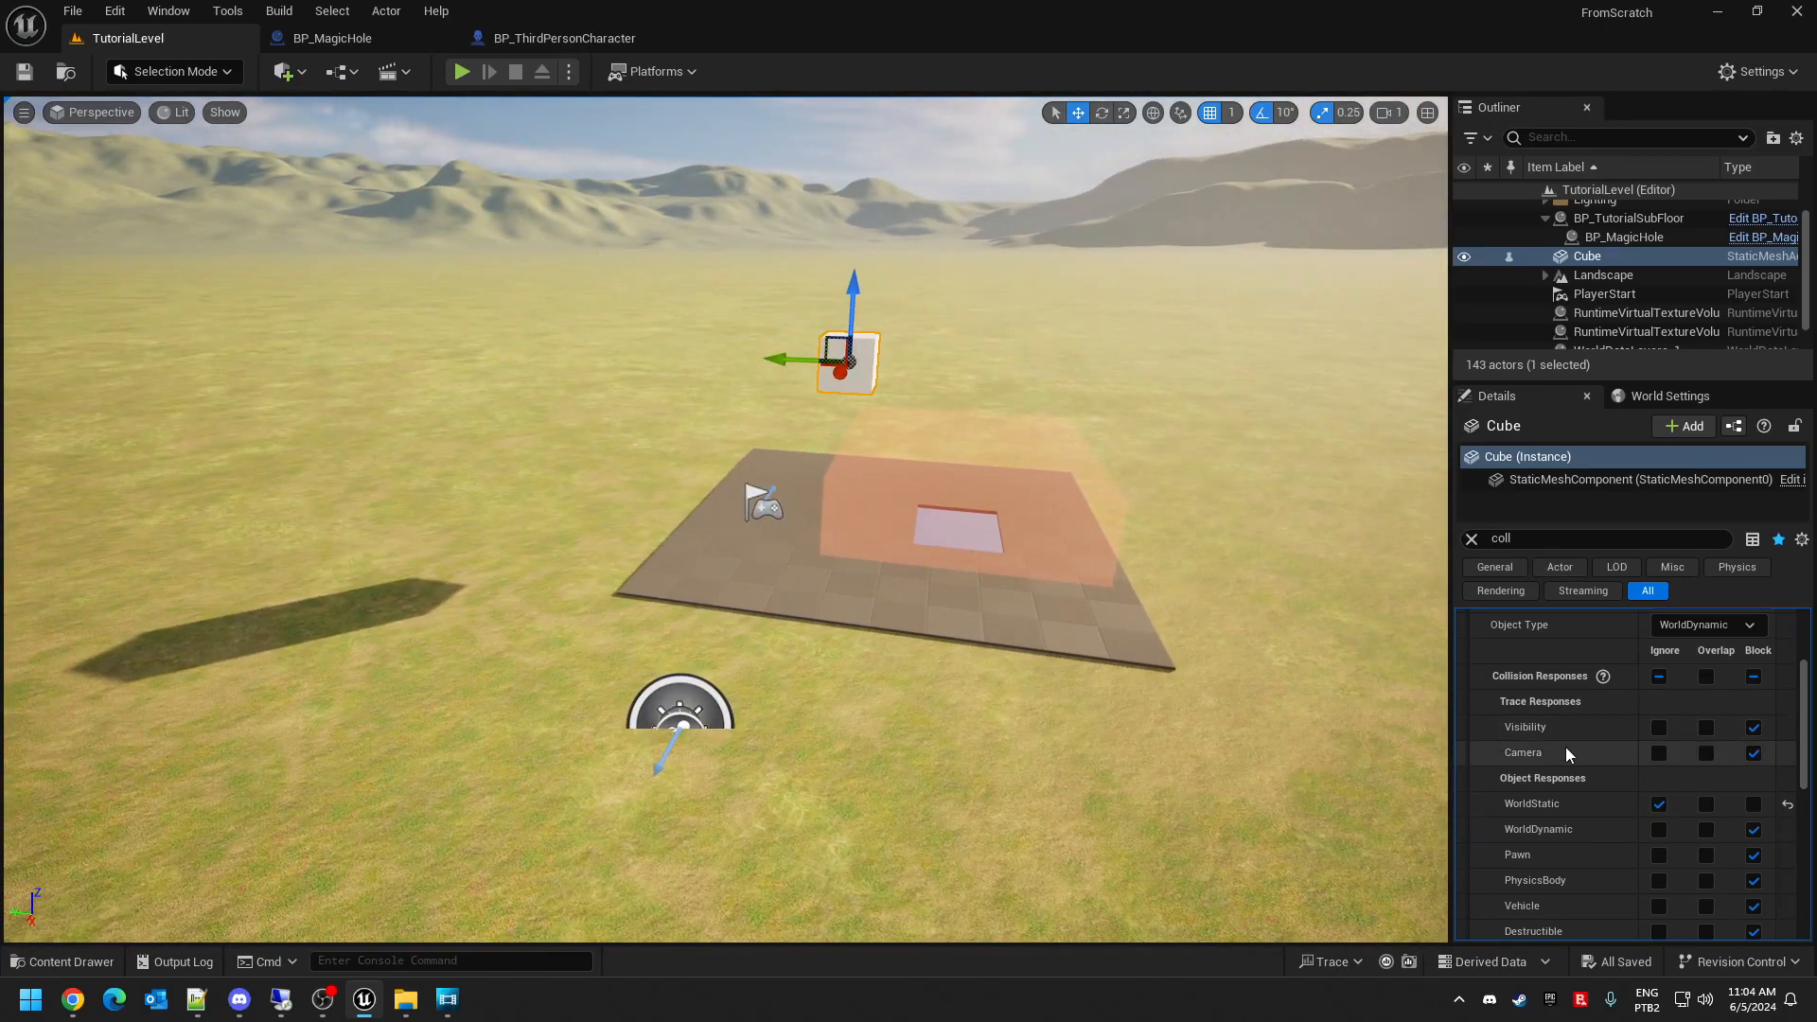
- In the project's Engine Collision settings, create a new collision preset named GhostPawnProfile
left_click(114, 11)
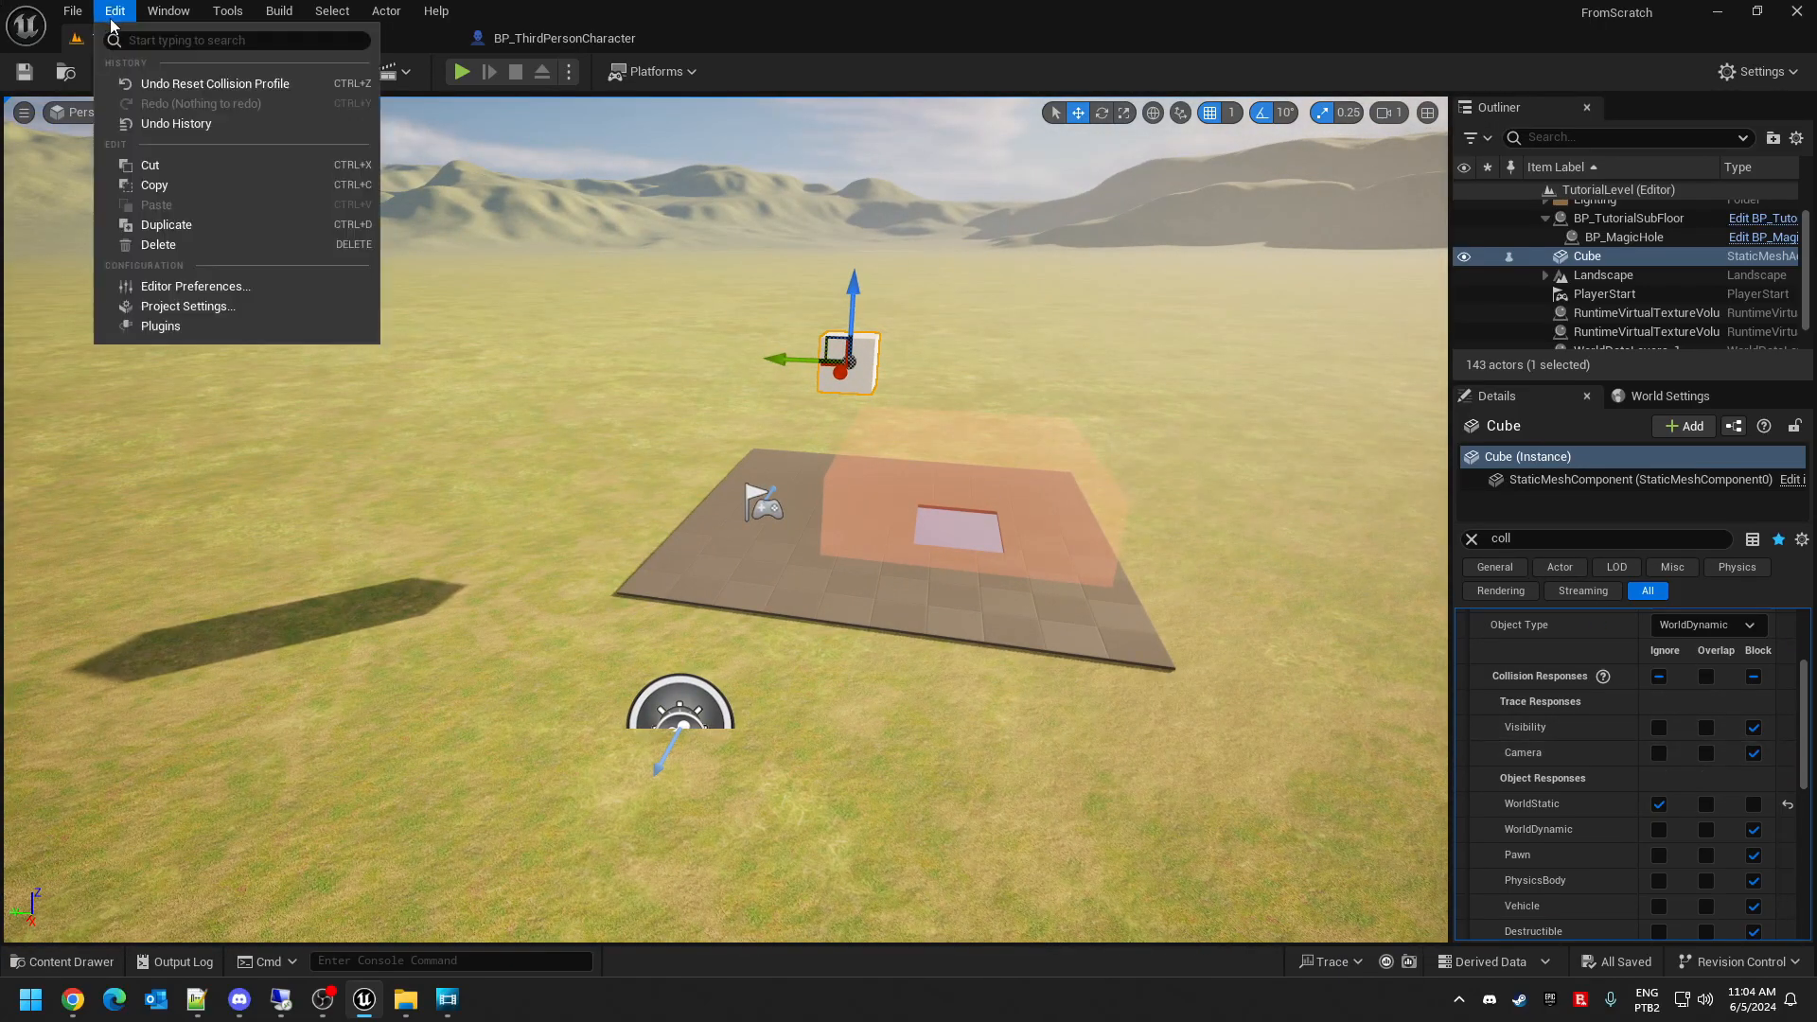
left_click(179, 306)
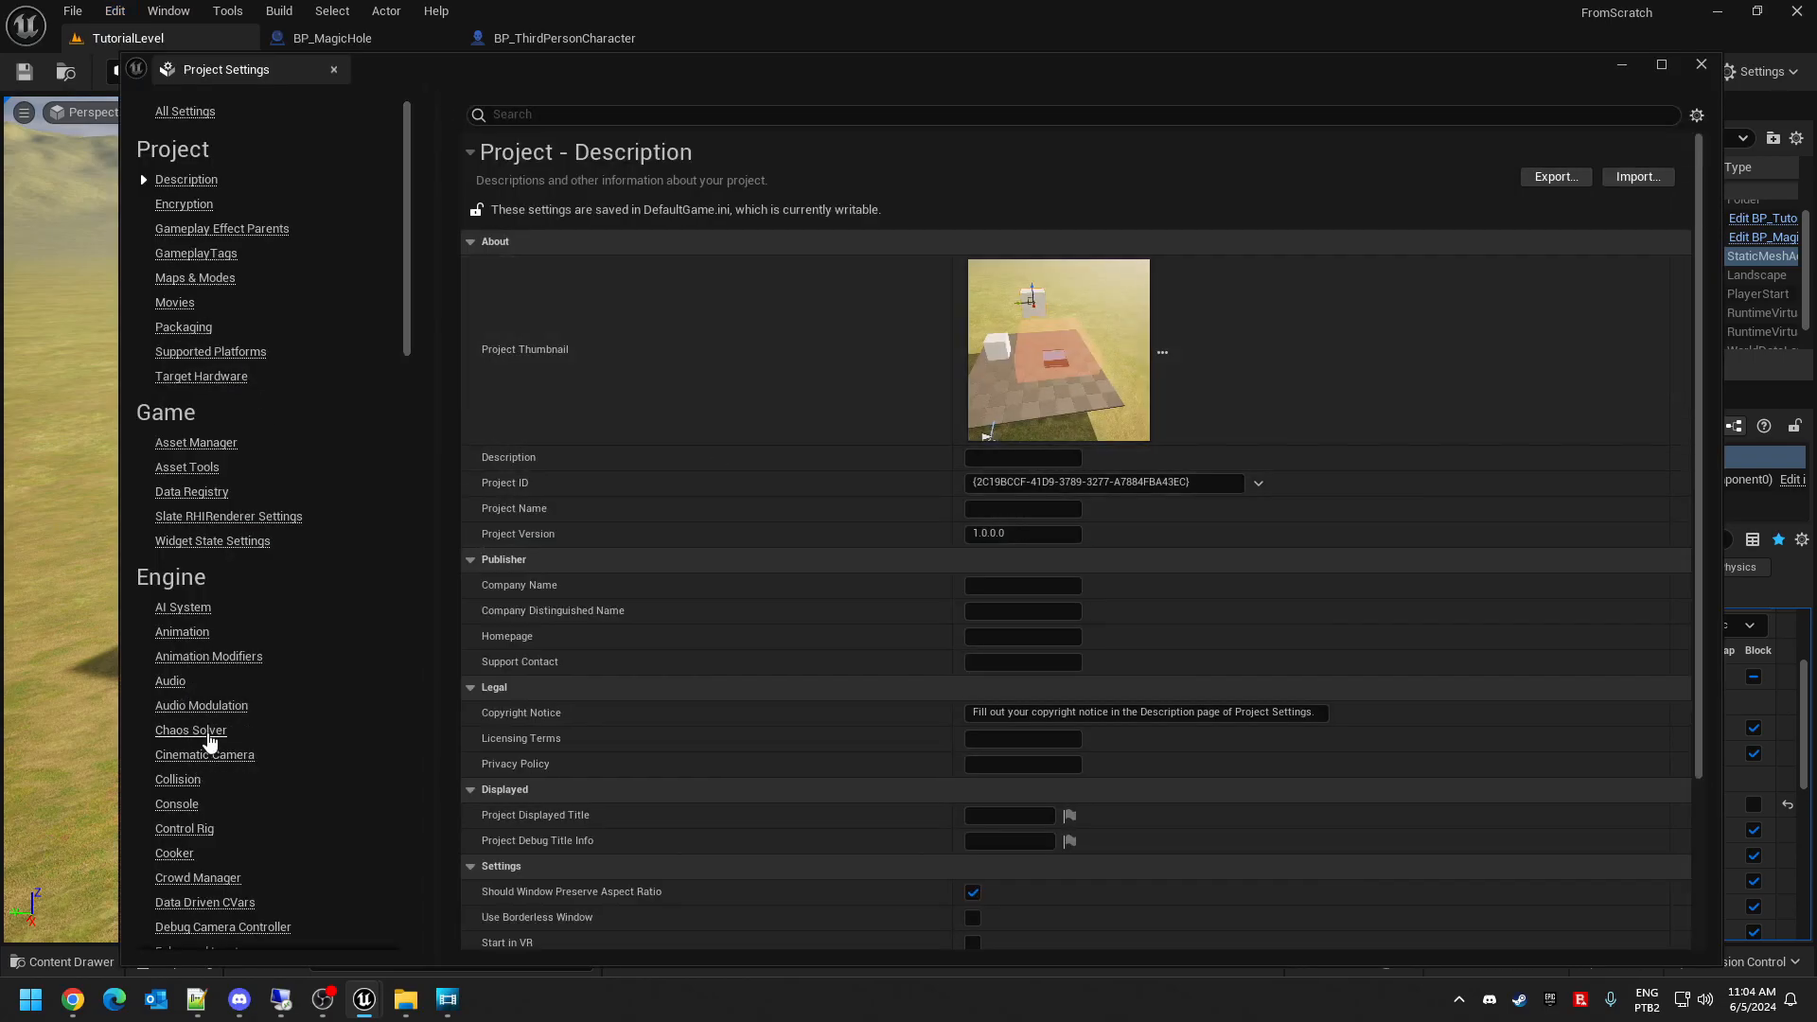
left_click(180, 780)
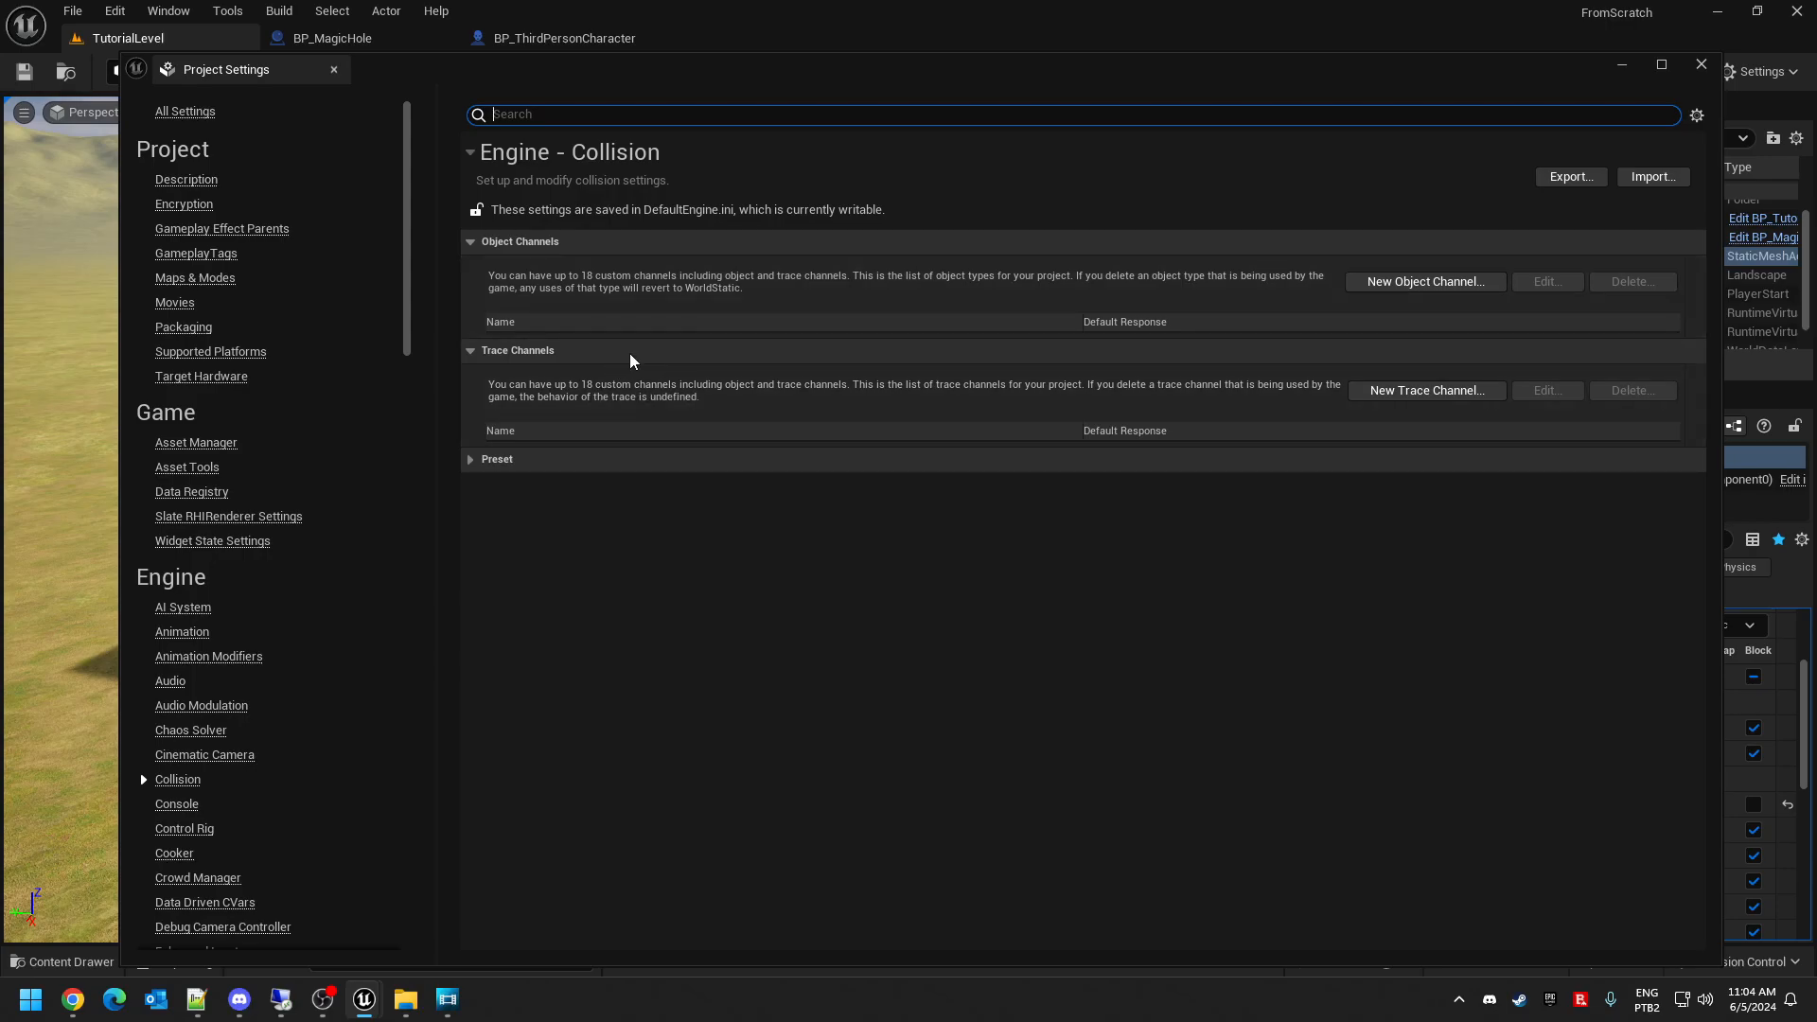
left_click(473, 461)
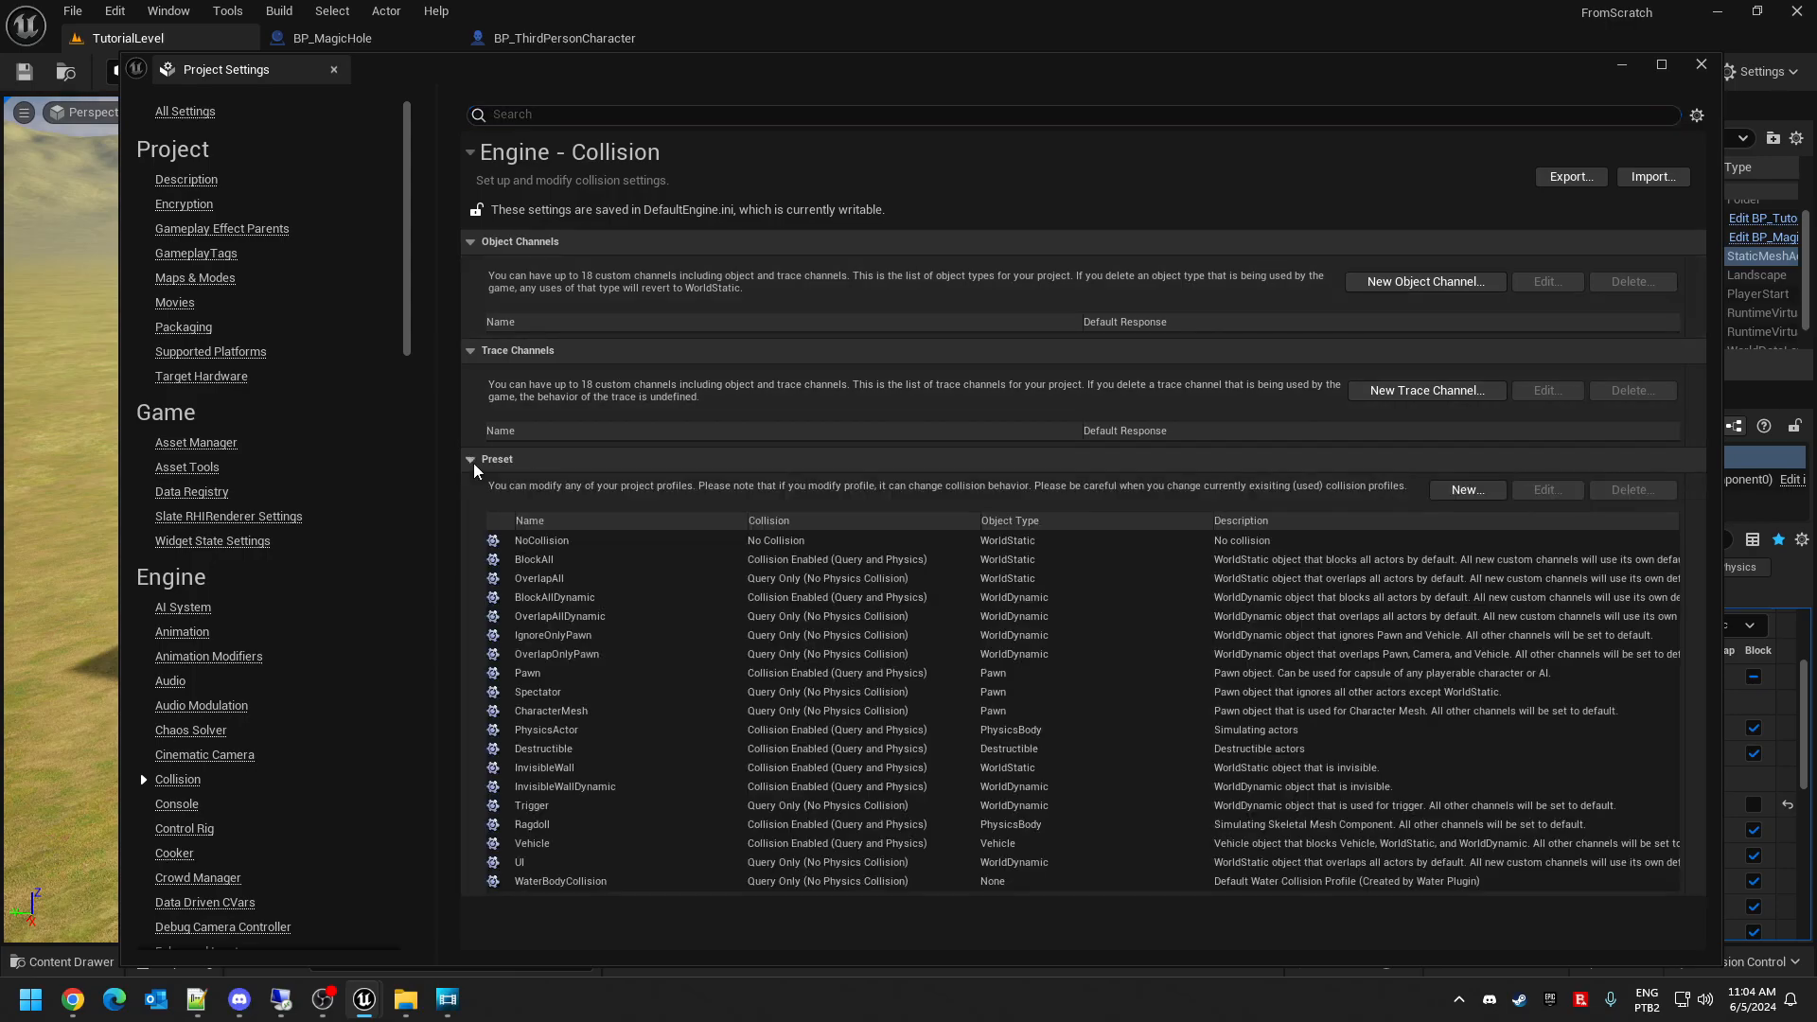
left_click(1447, 492)
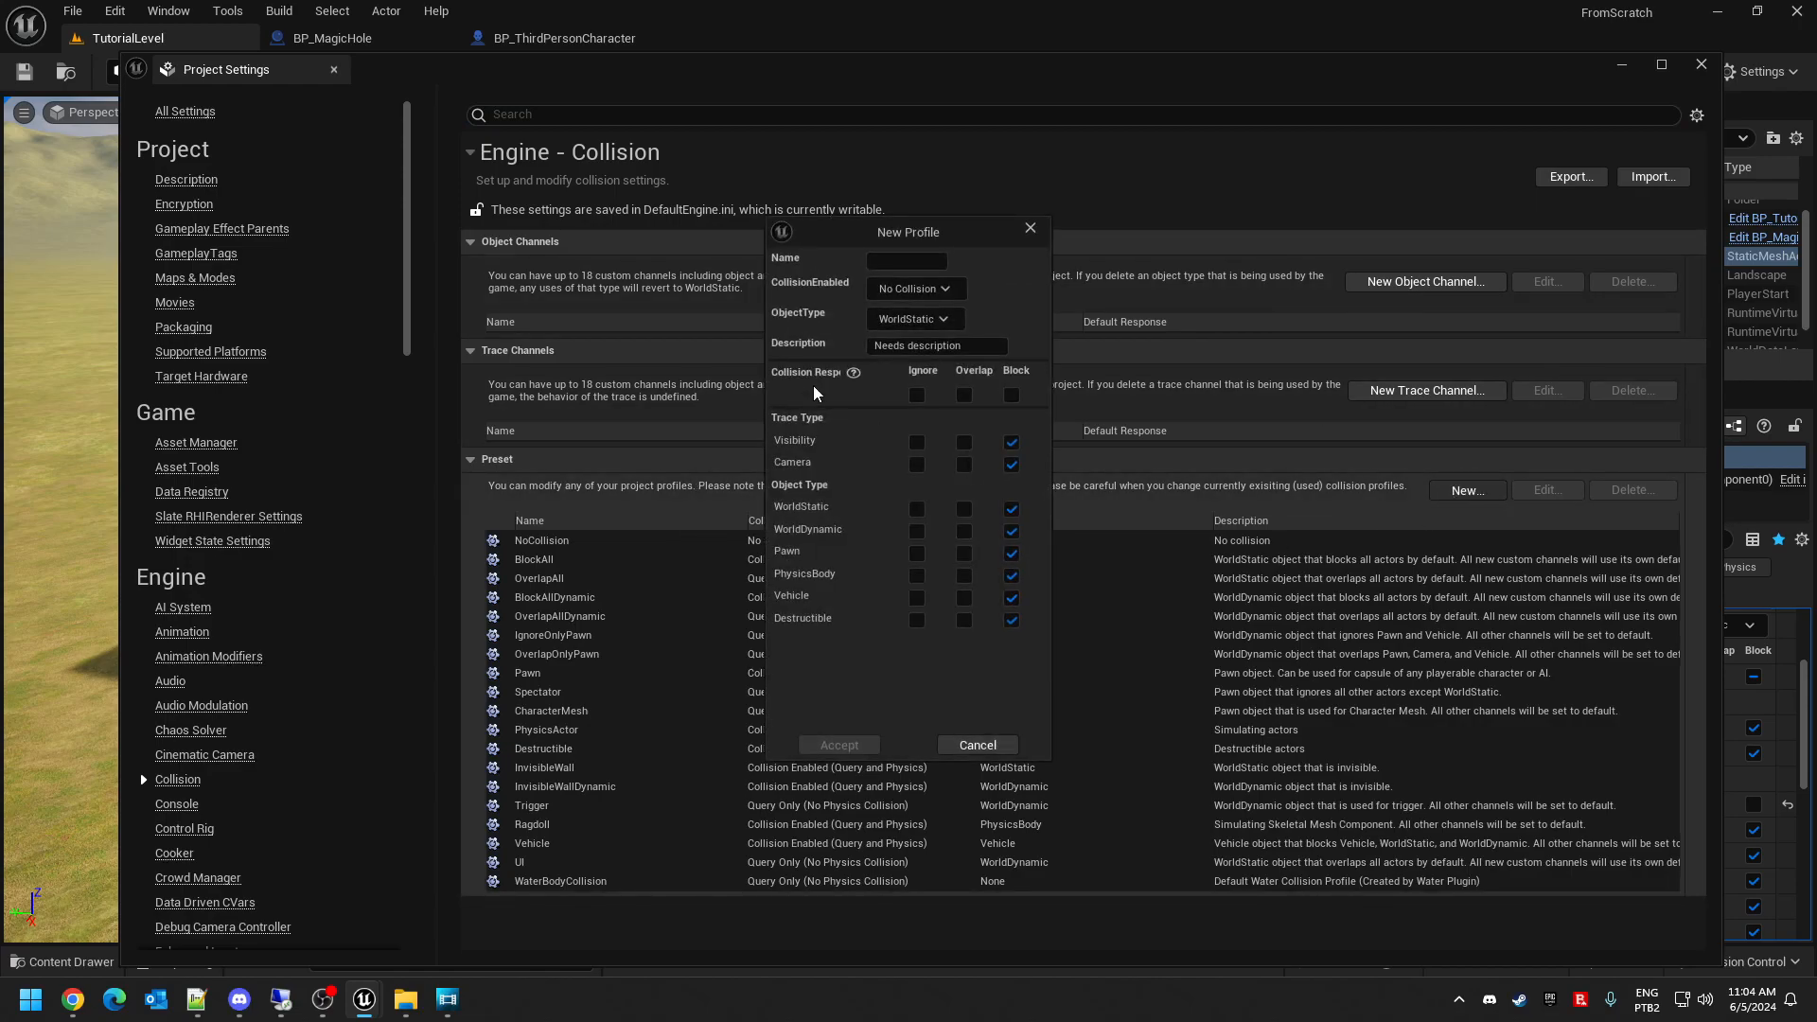
type("GhostPawnProfile")
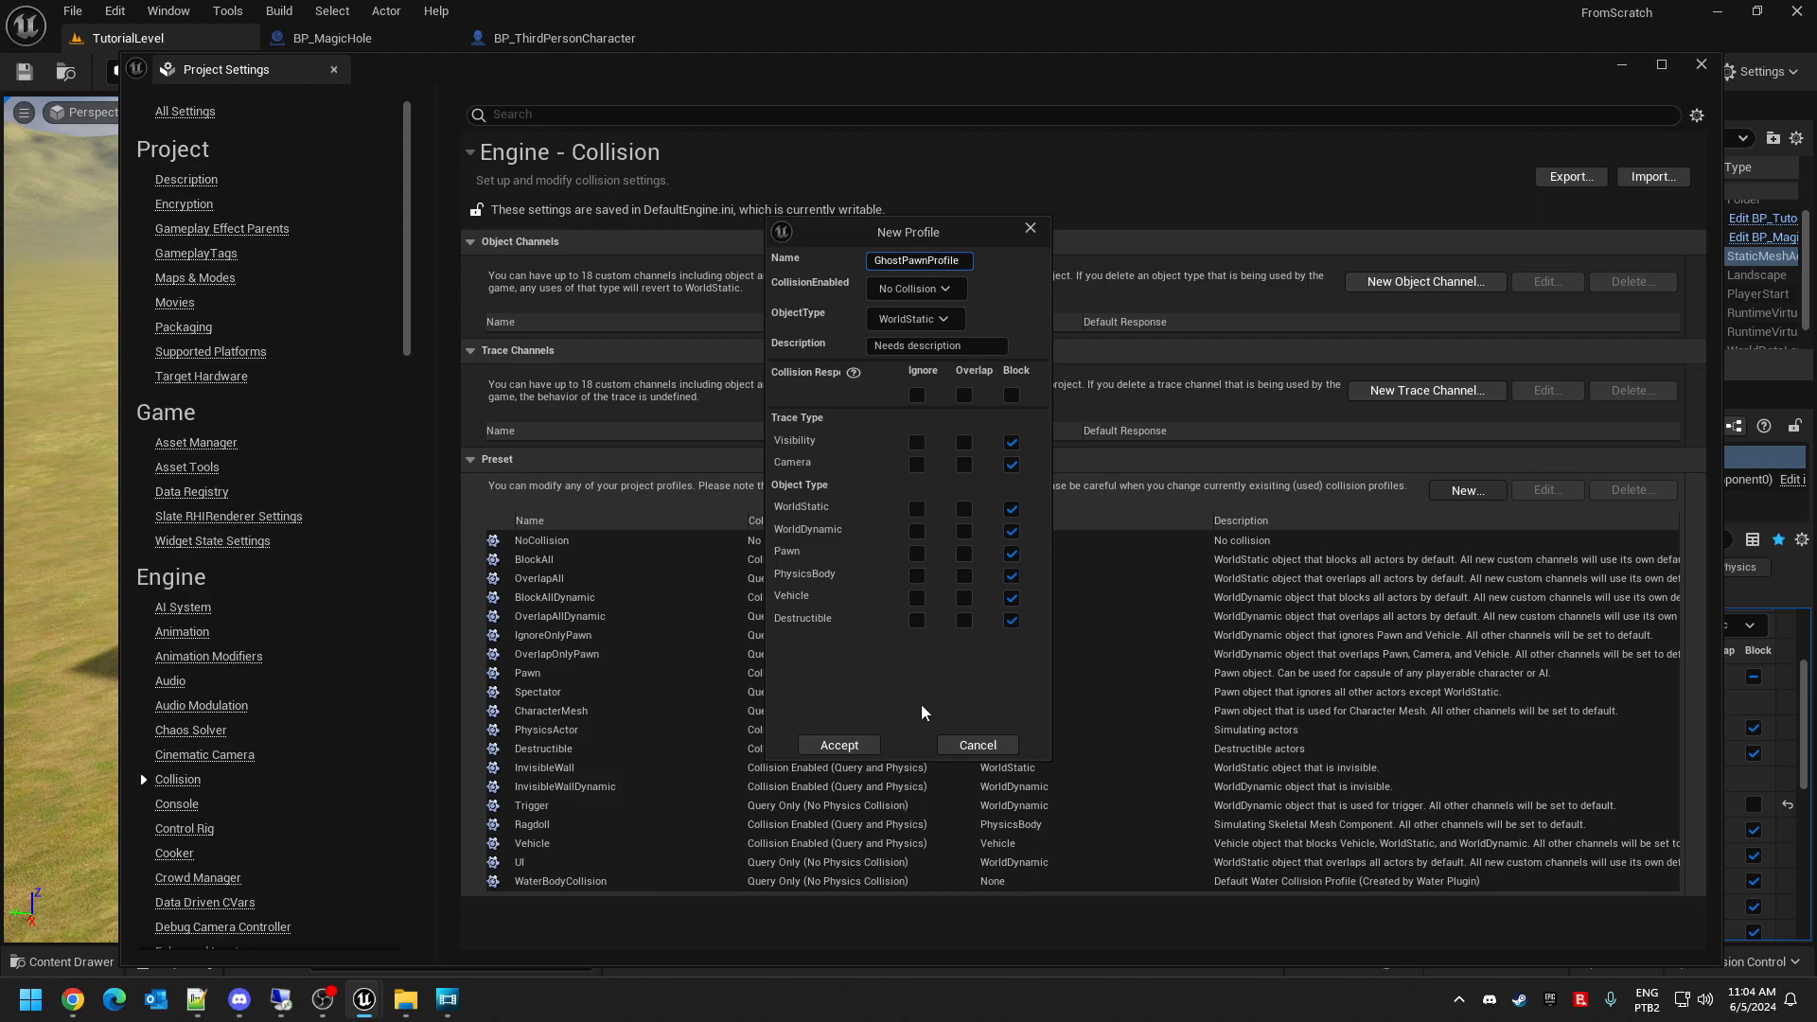
left_click(835, 746)
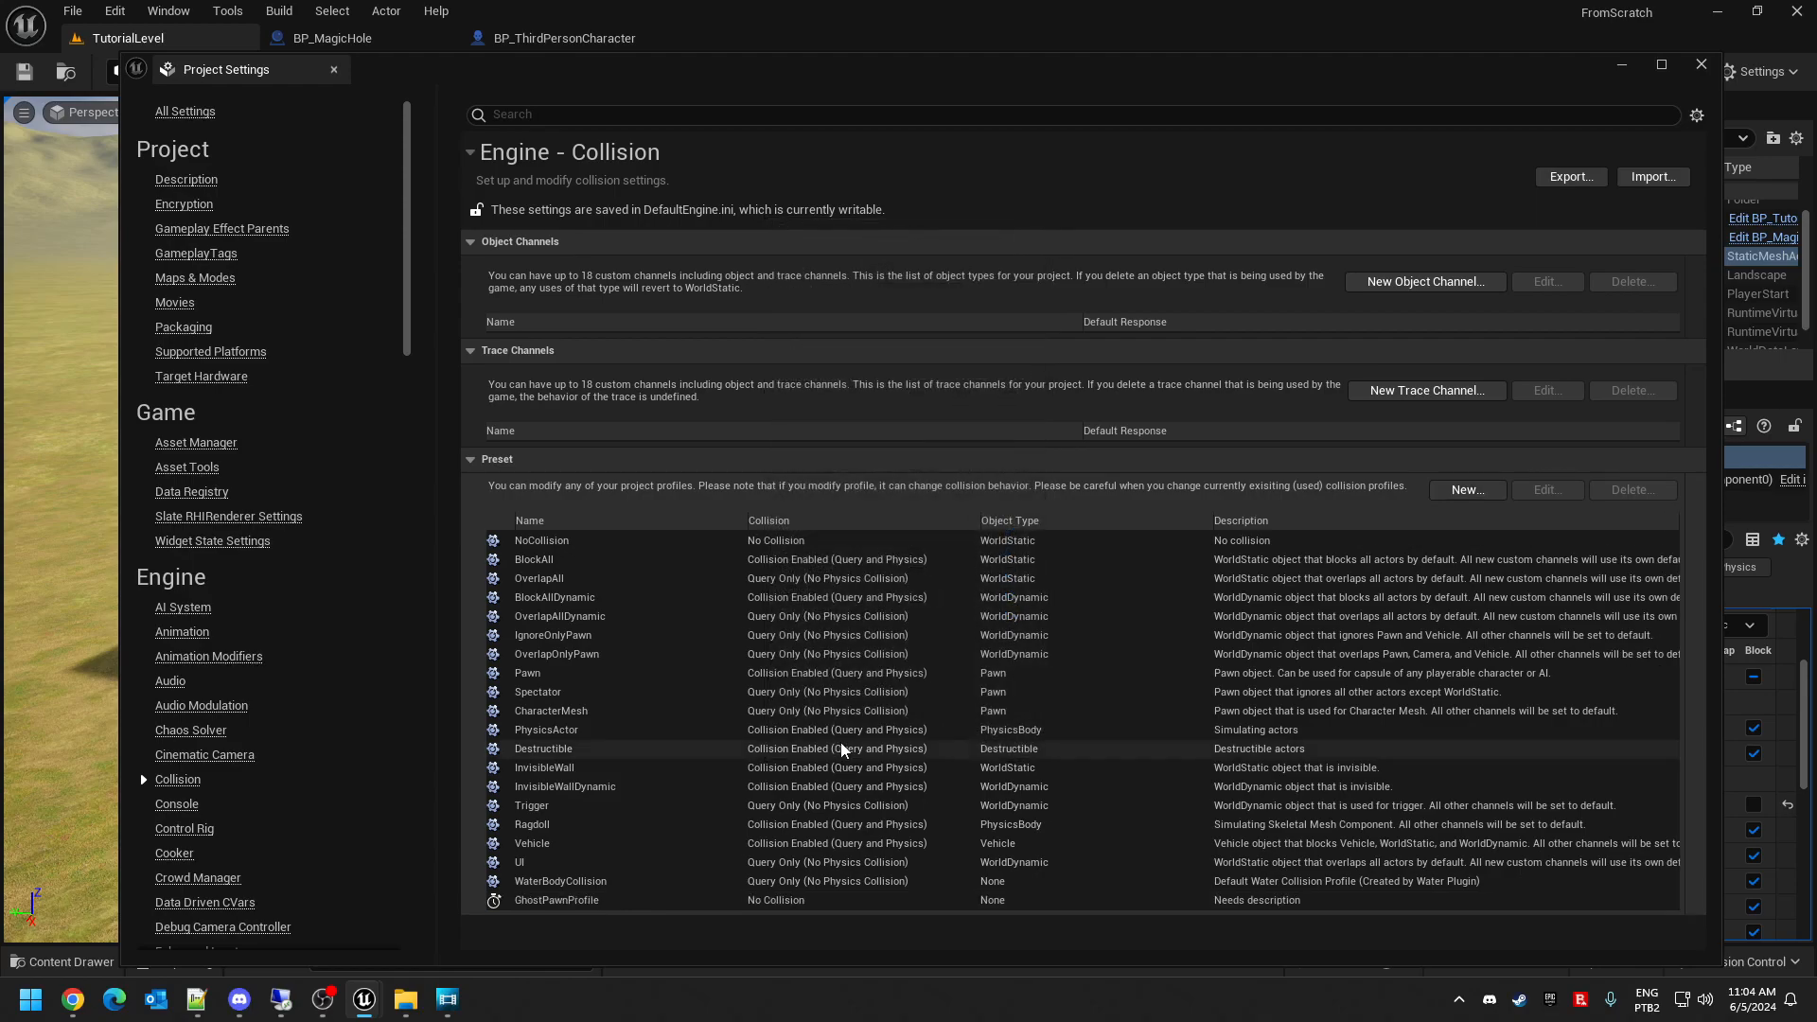
- Edit GhostPawnProfile to use Collision Enabled (Query and Physics) and the object type Pawn
double_click(762, 900)
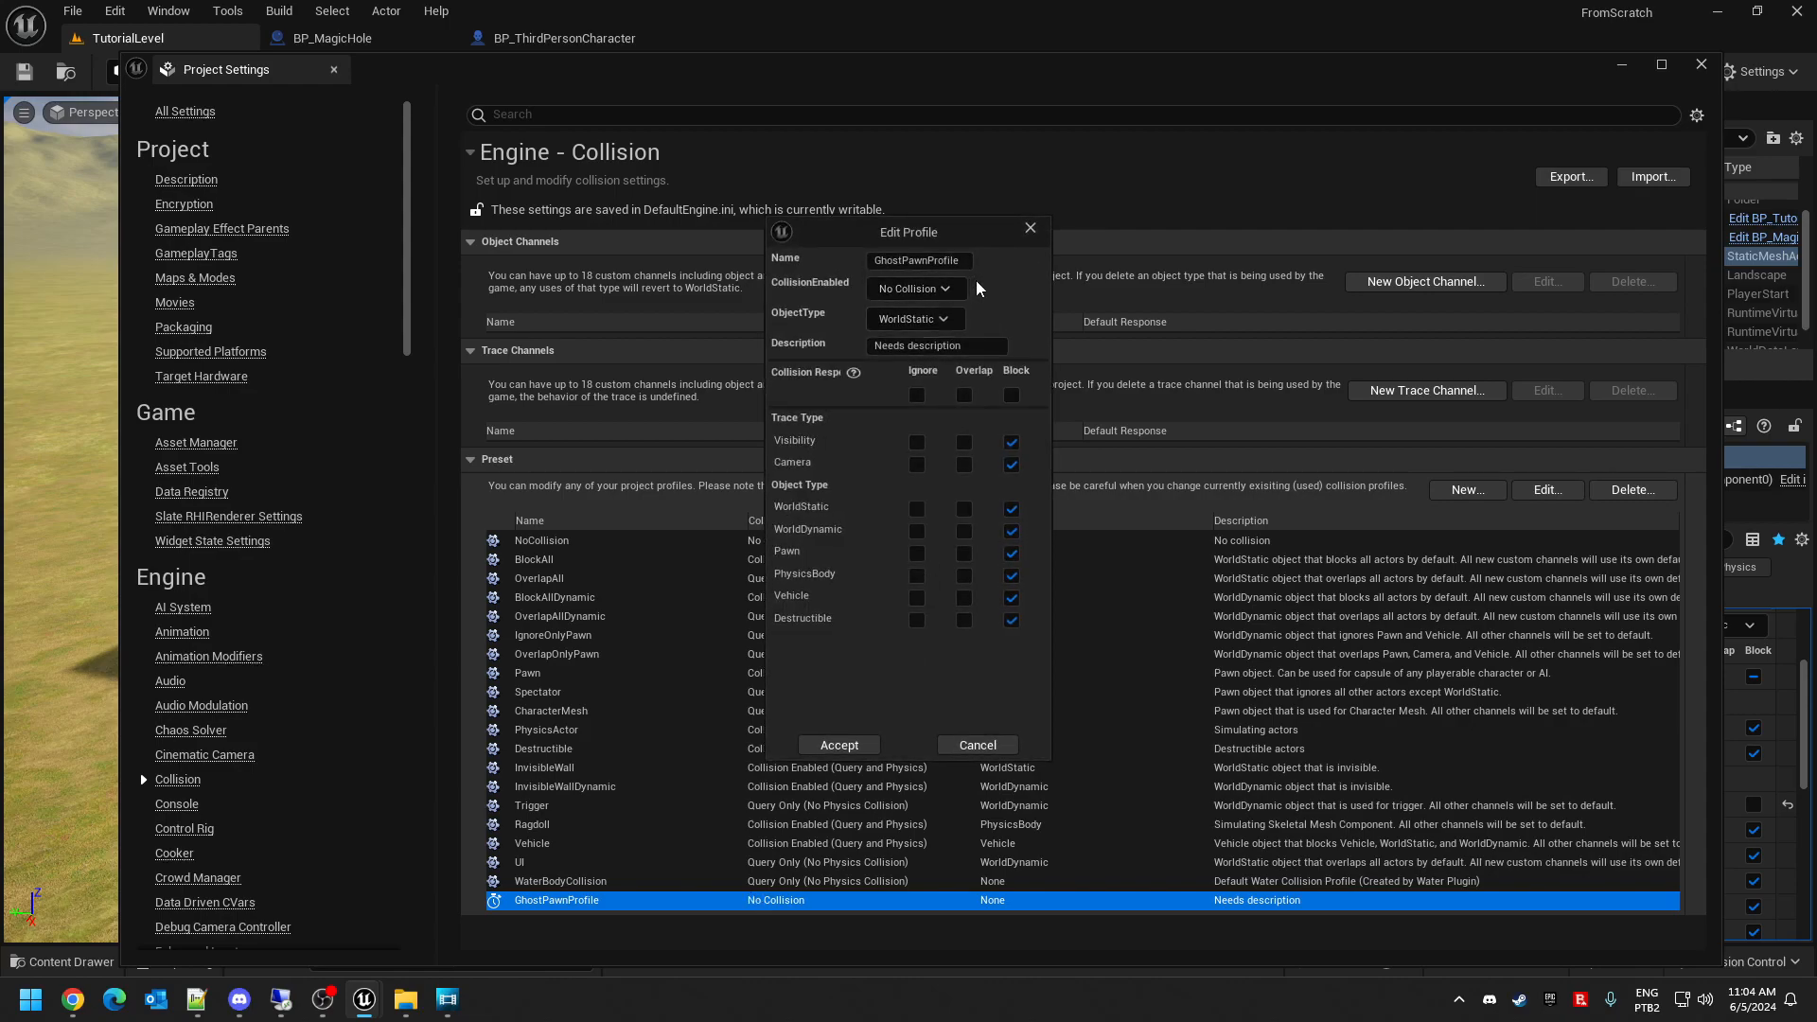
left_click(958, 292)
left_click(959, 292)
left_click(913, 291)
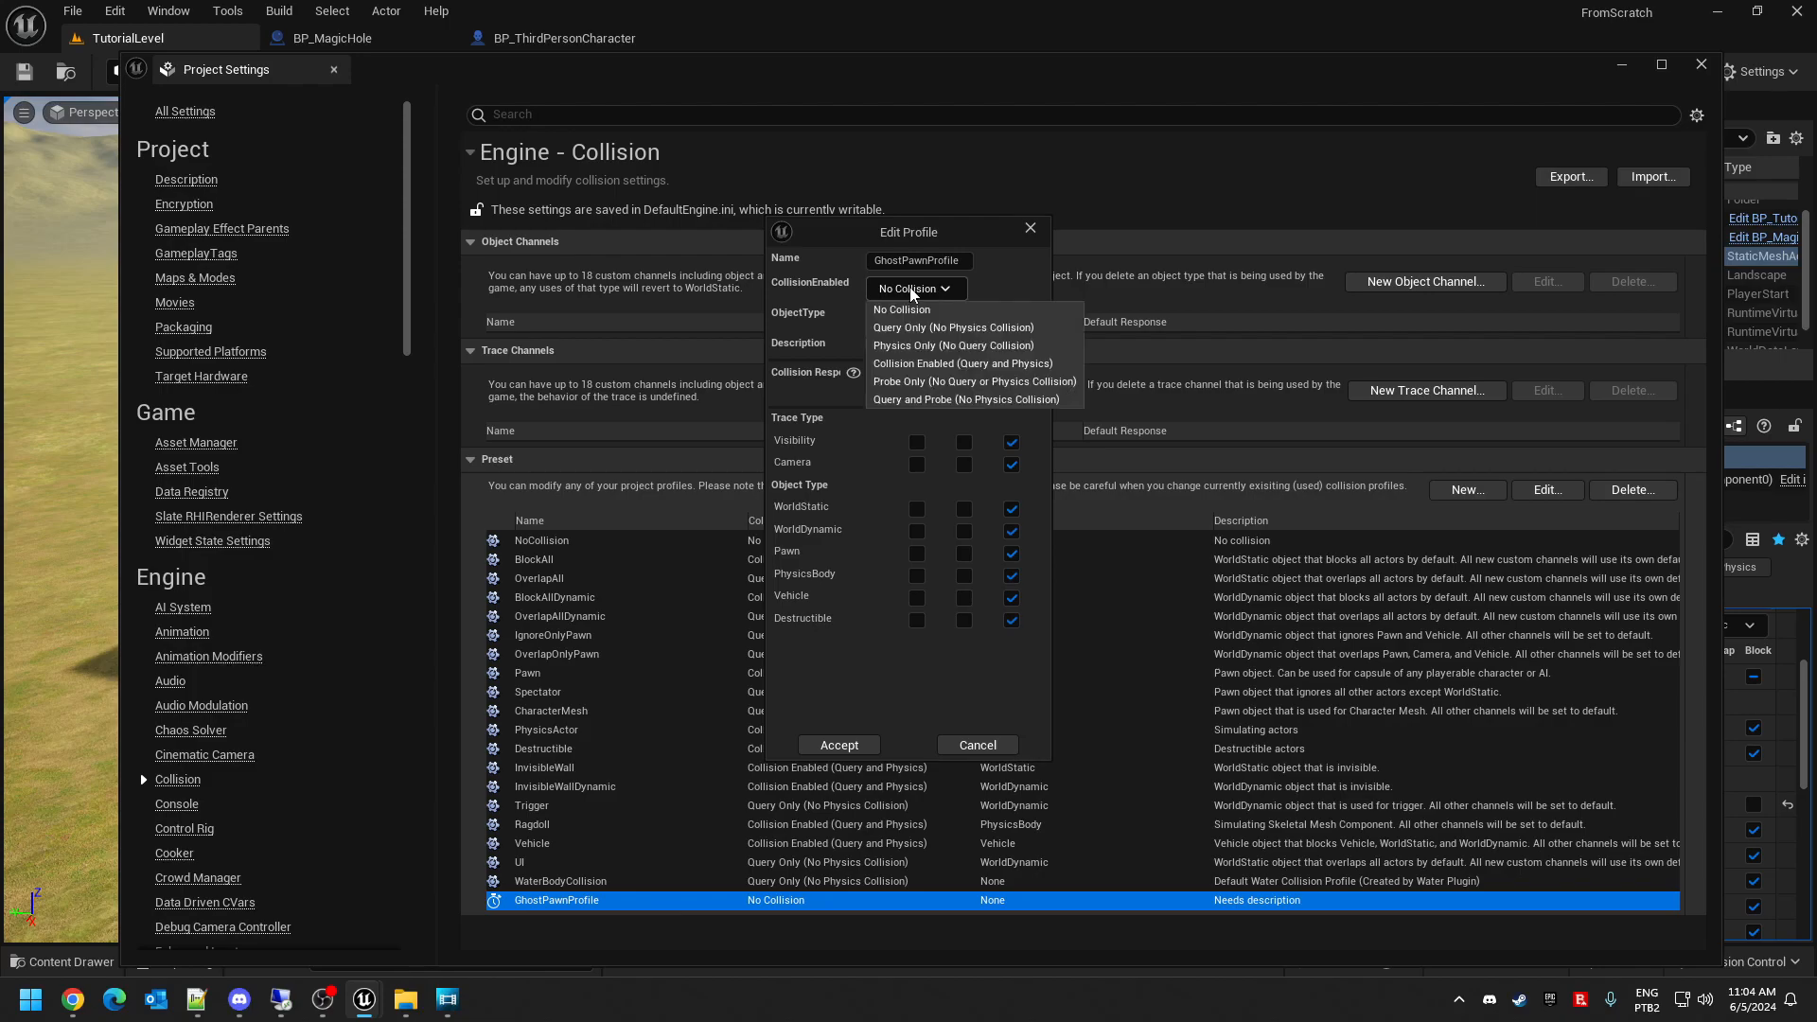
left_click(982, 365)
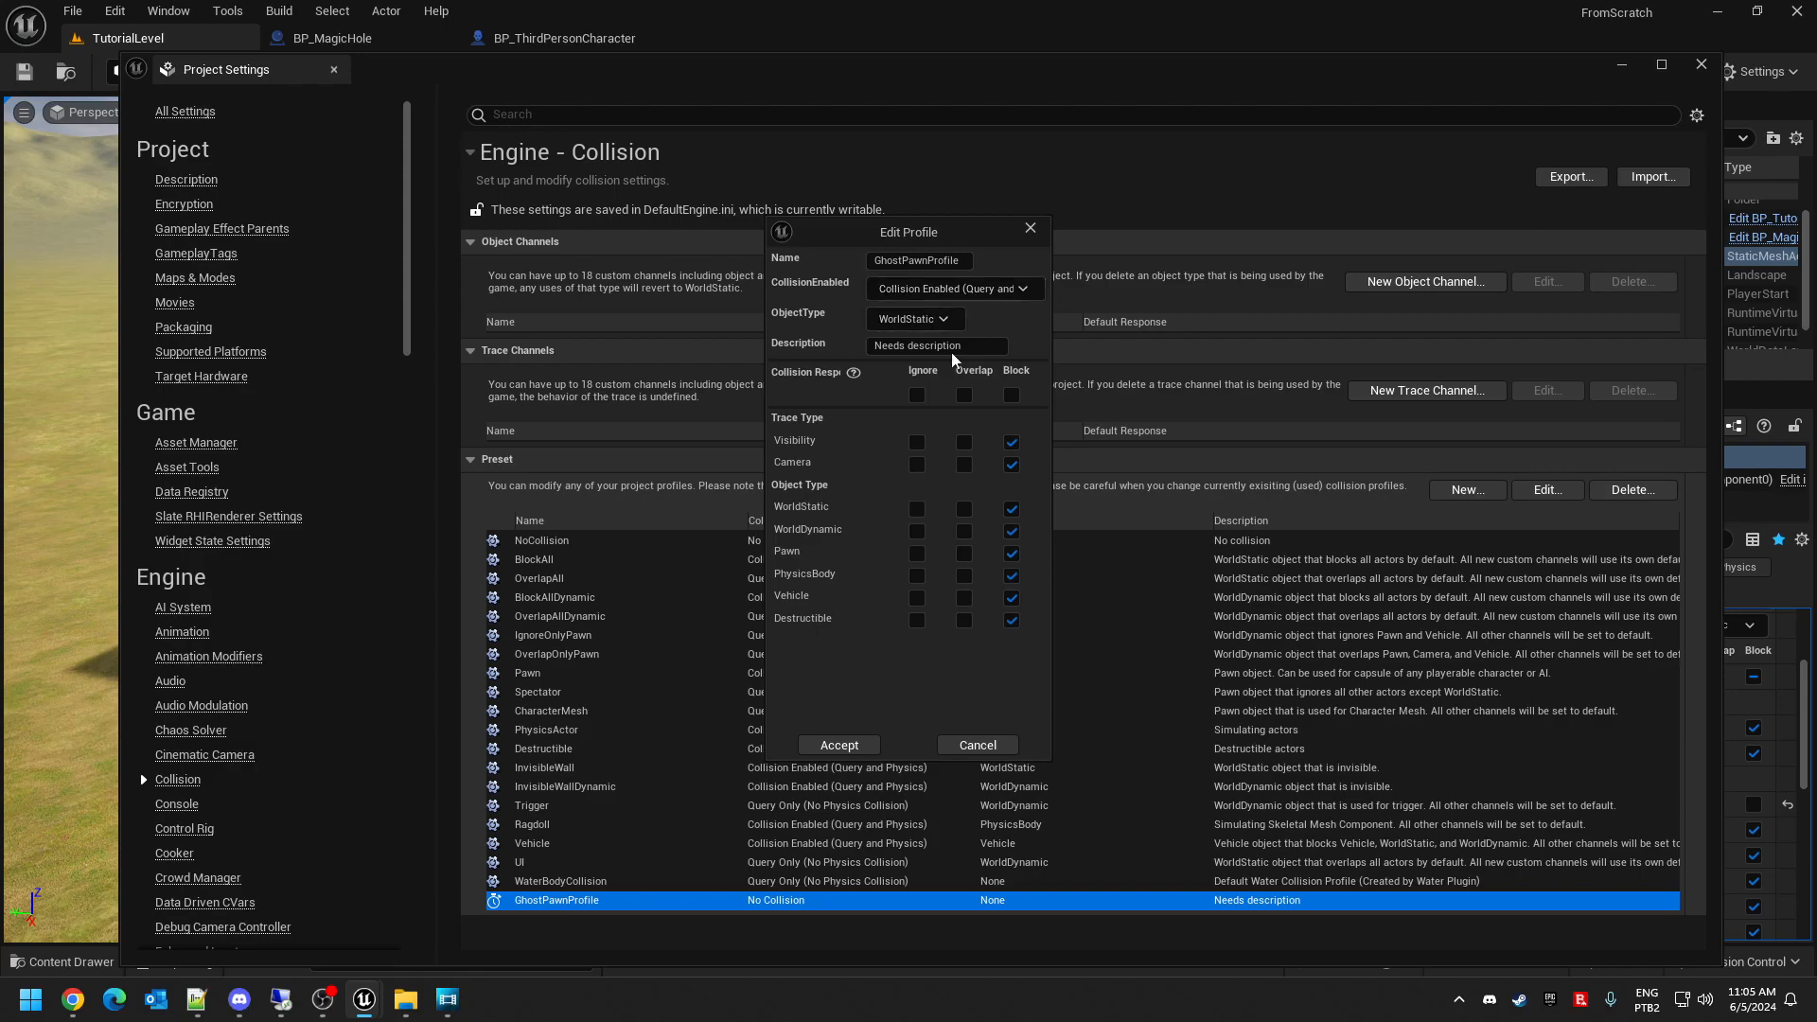
left_click(961, 326)
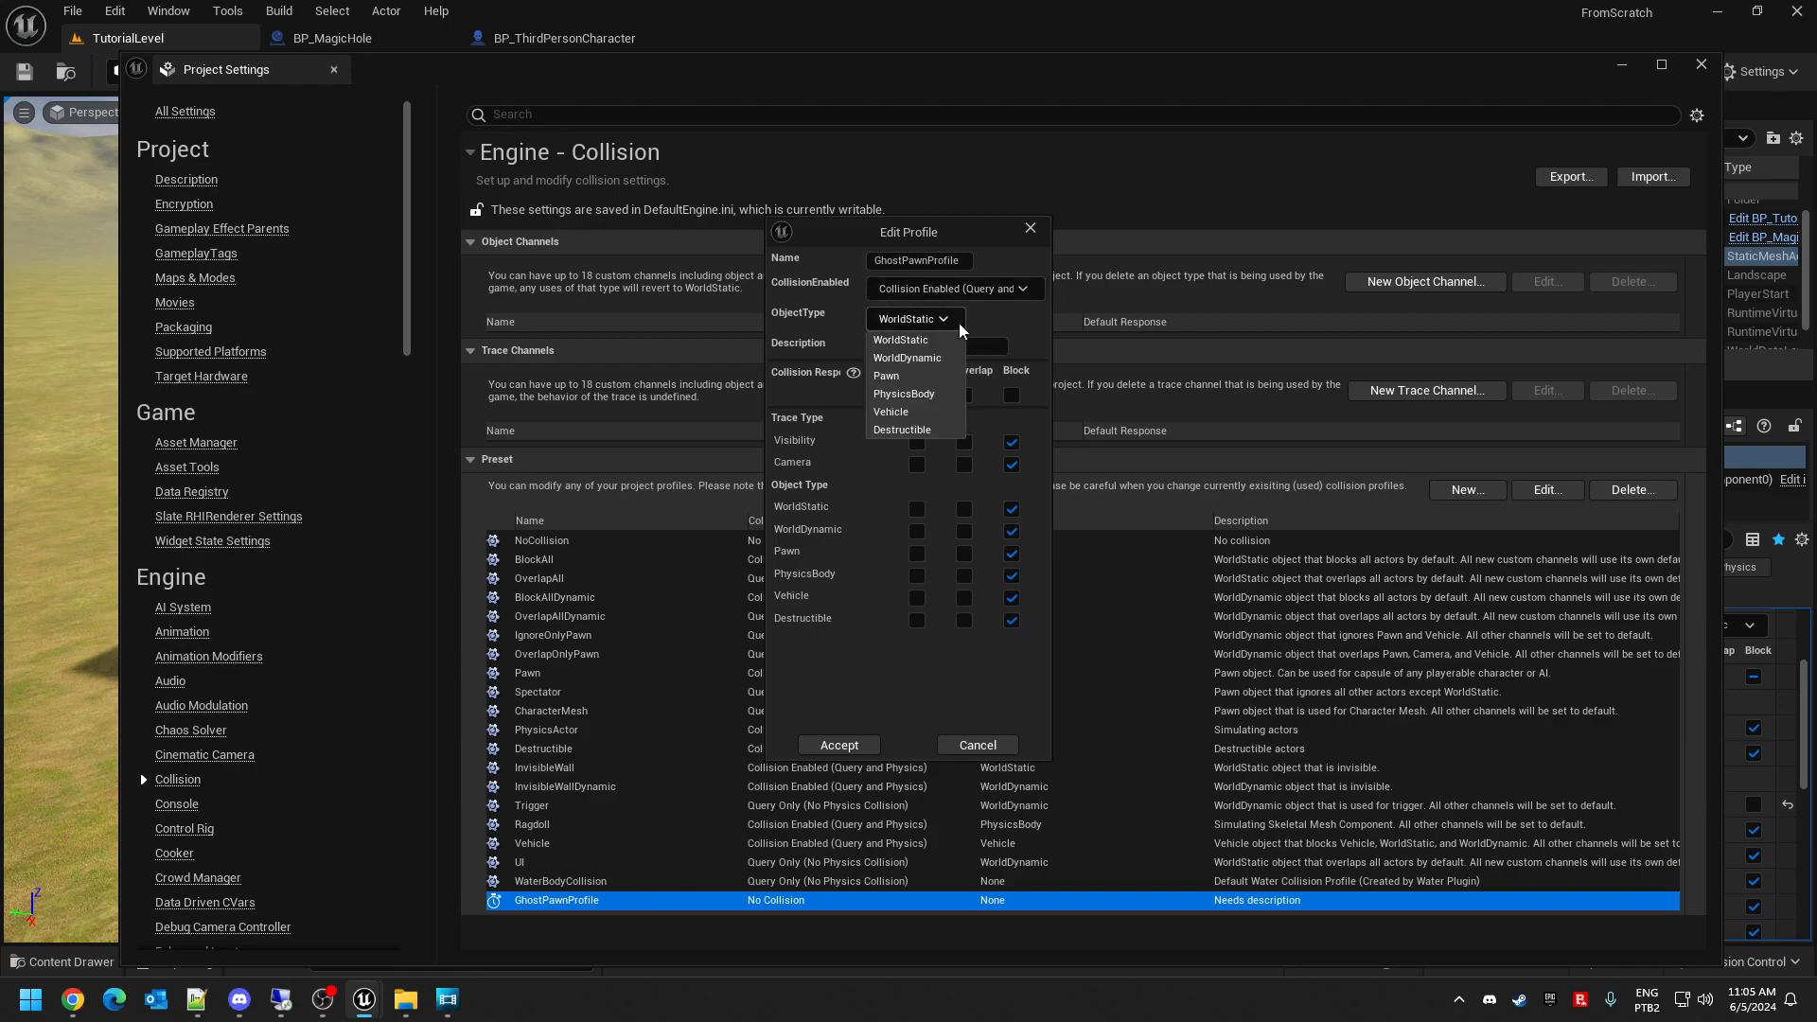
left_click(926, 379)
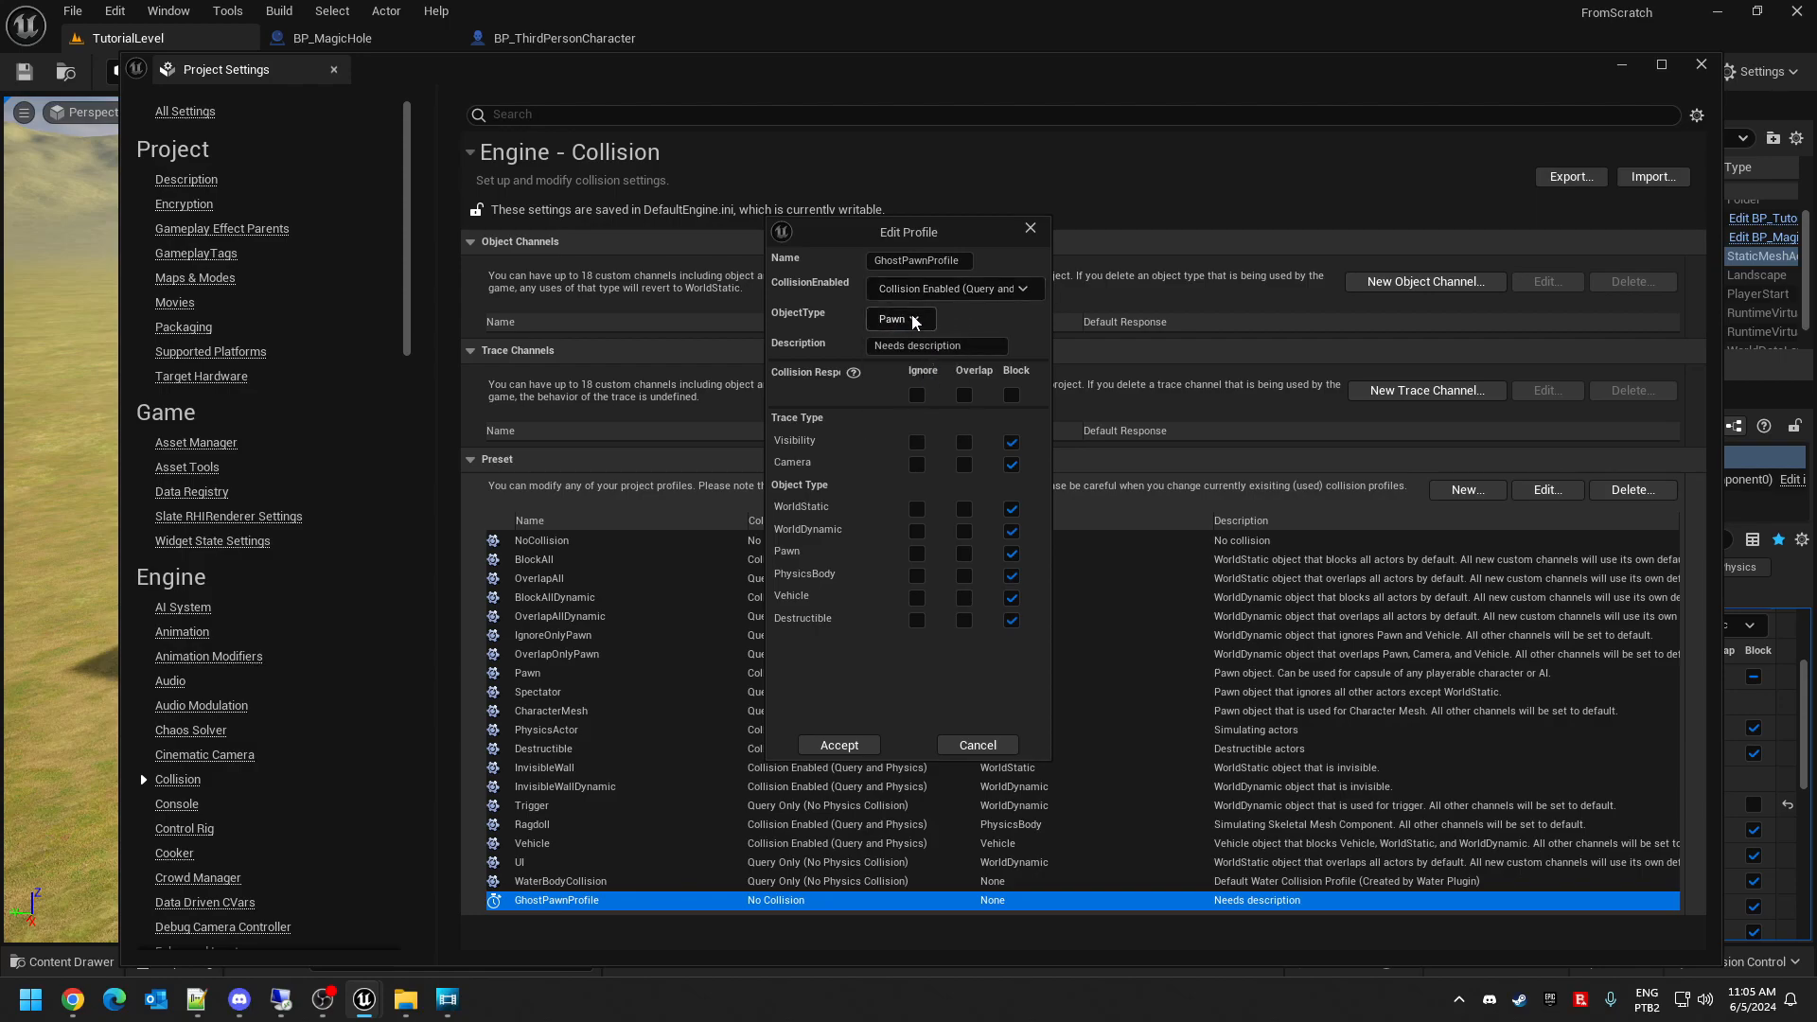
- Set GhostPawnProfile's WorldStatic response to Ignore and accept the profile changes
left_click_drag(908, 248, 1015, 335)
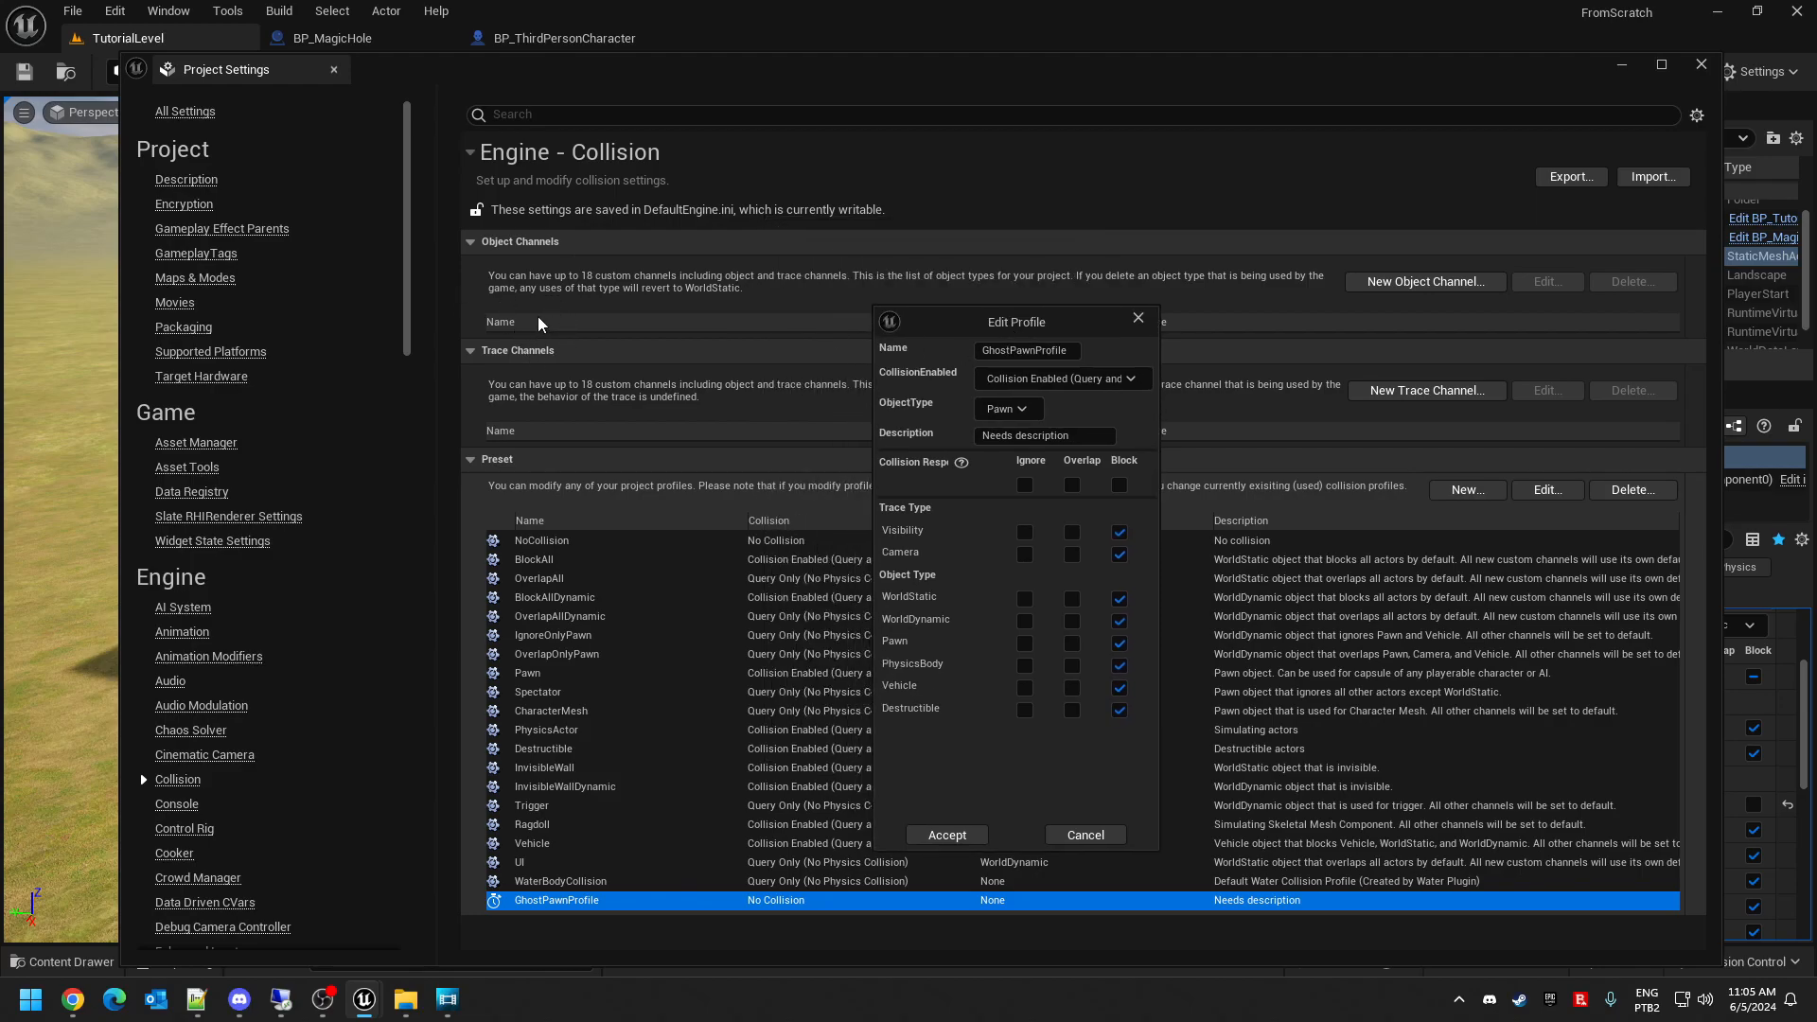
left_click(1013, 415)
left_click(1020, 412)
left_click_drag(1041, 324, 1102, 232)
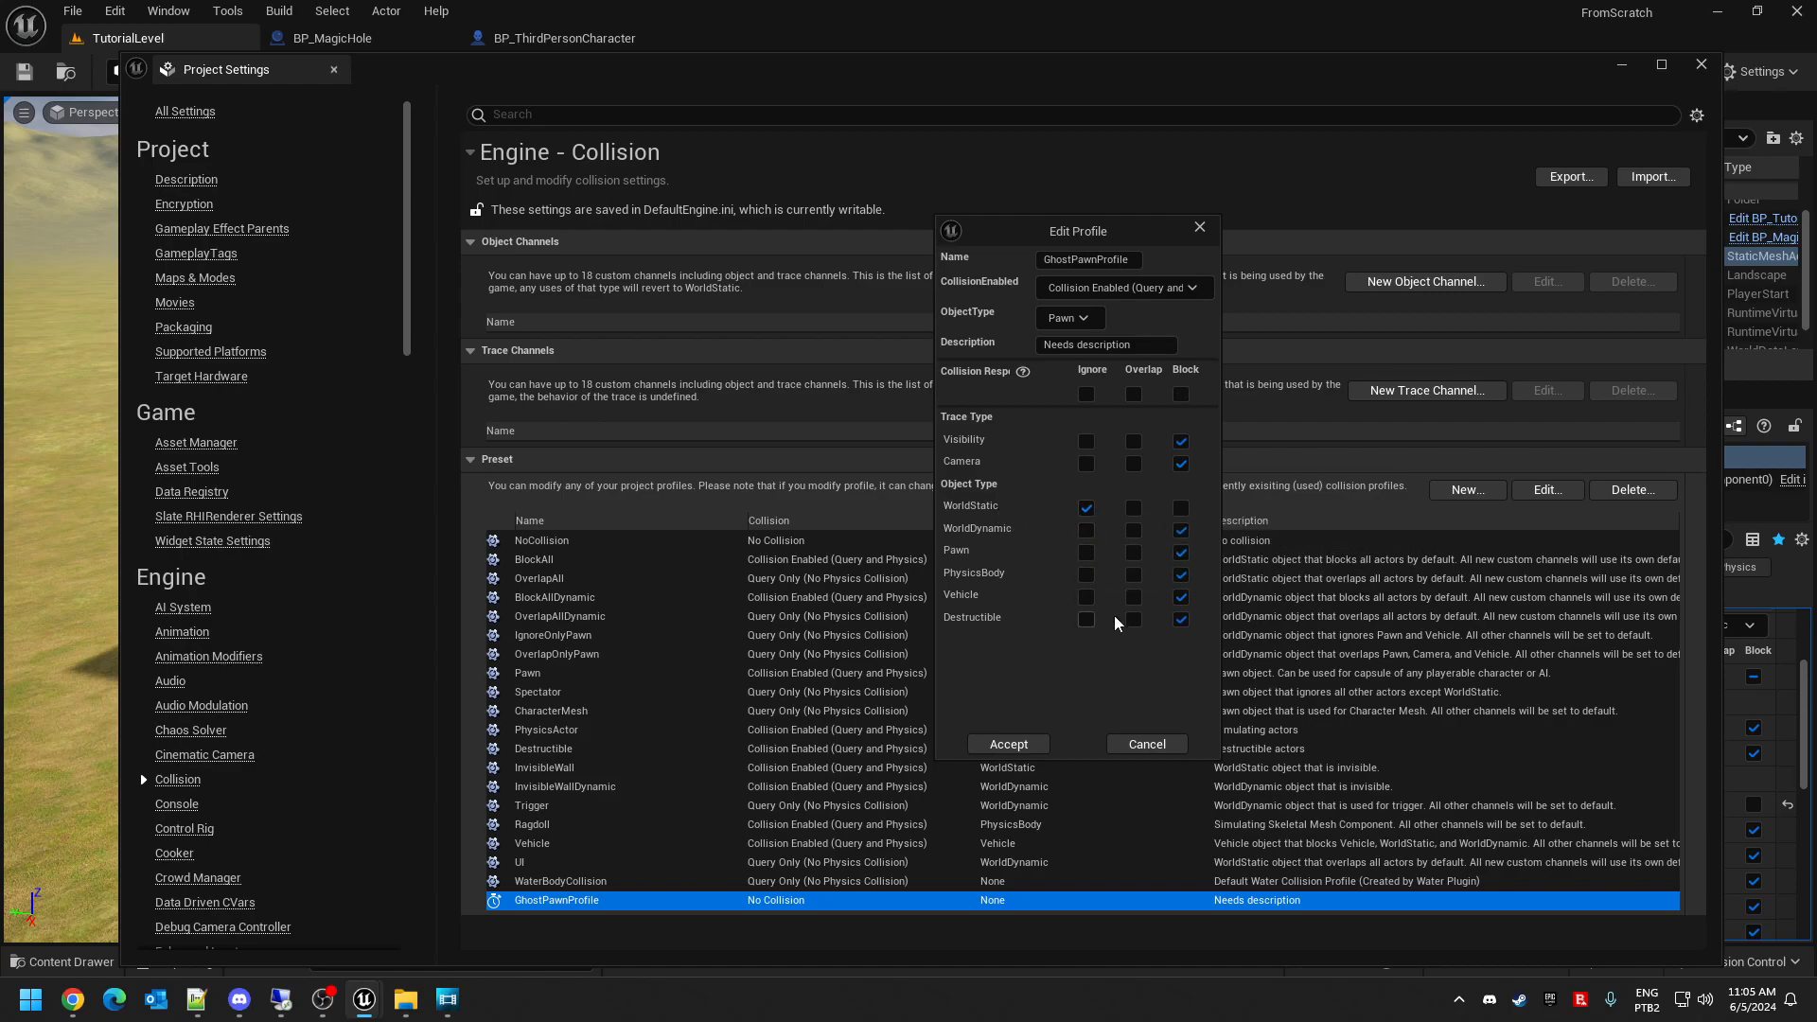
left_click(1006, 745)
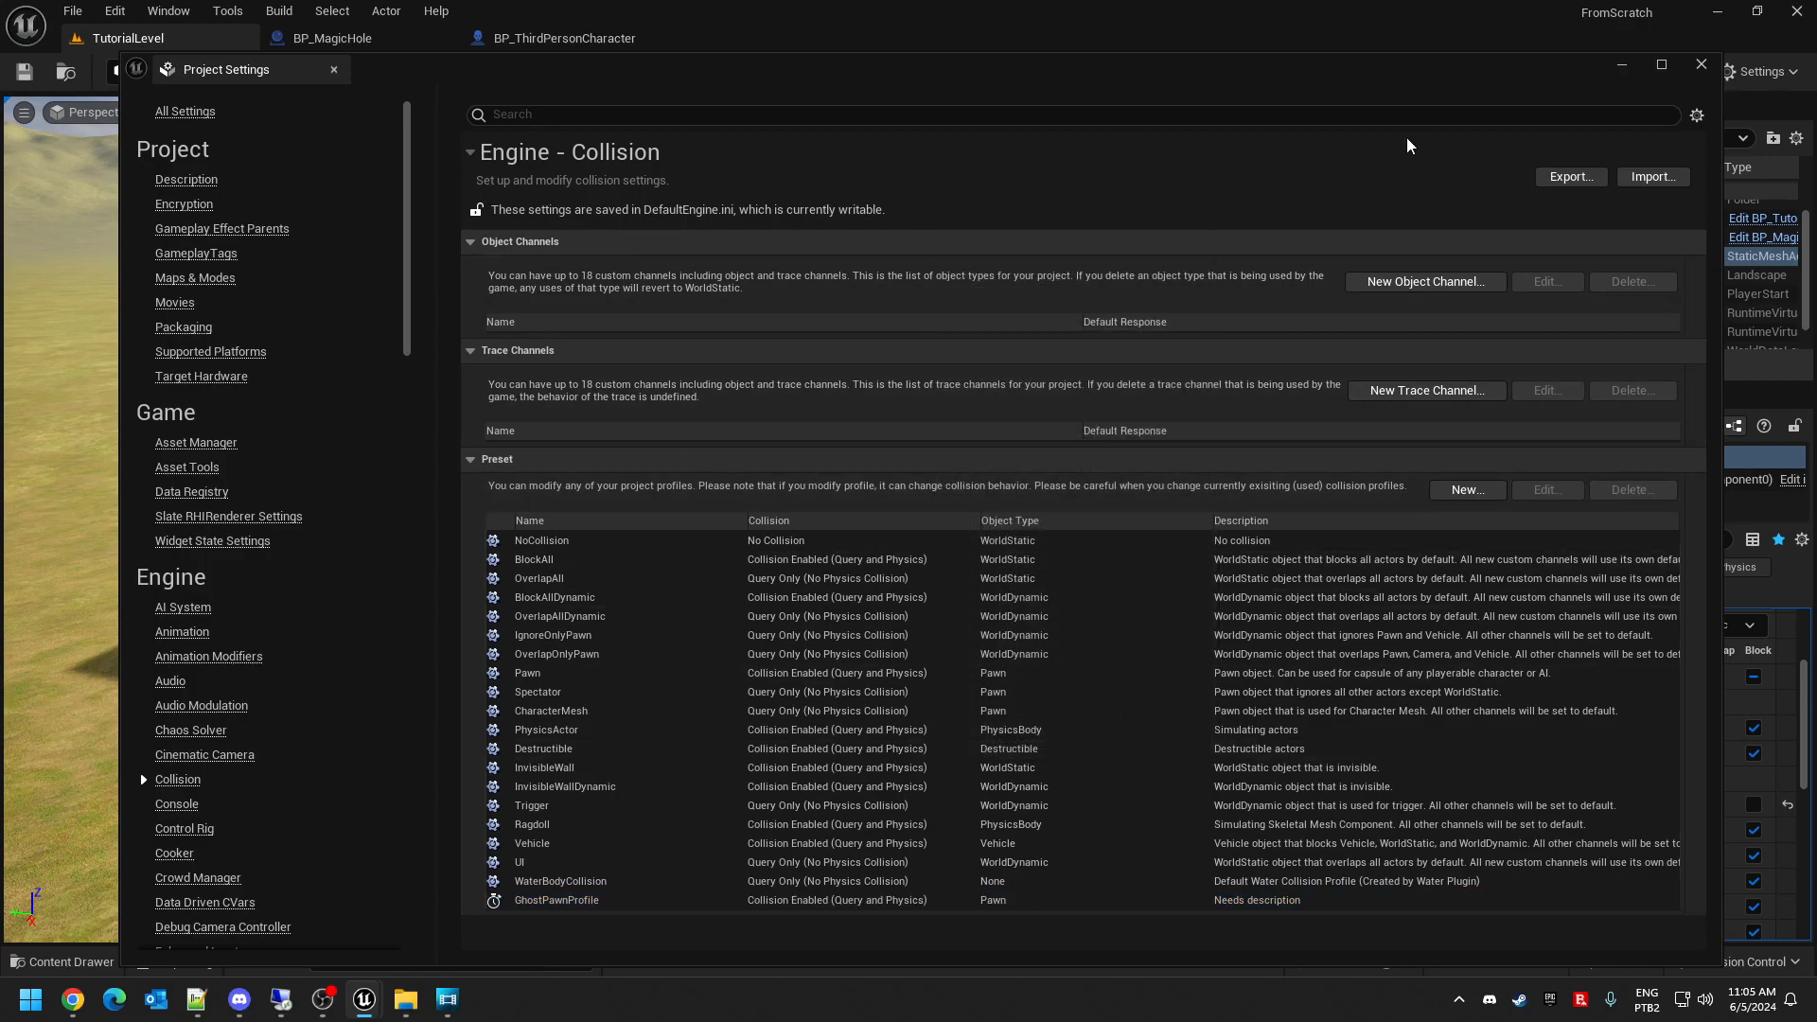
- Close the project settings, apply the GhostPawnProfile collision preset to BP_ThirdPersonCharacter's Capsule Component, and compile the blueprint
left_click(1694, 68)
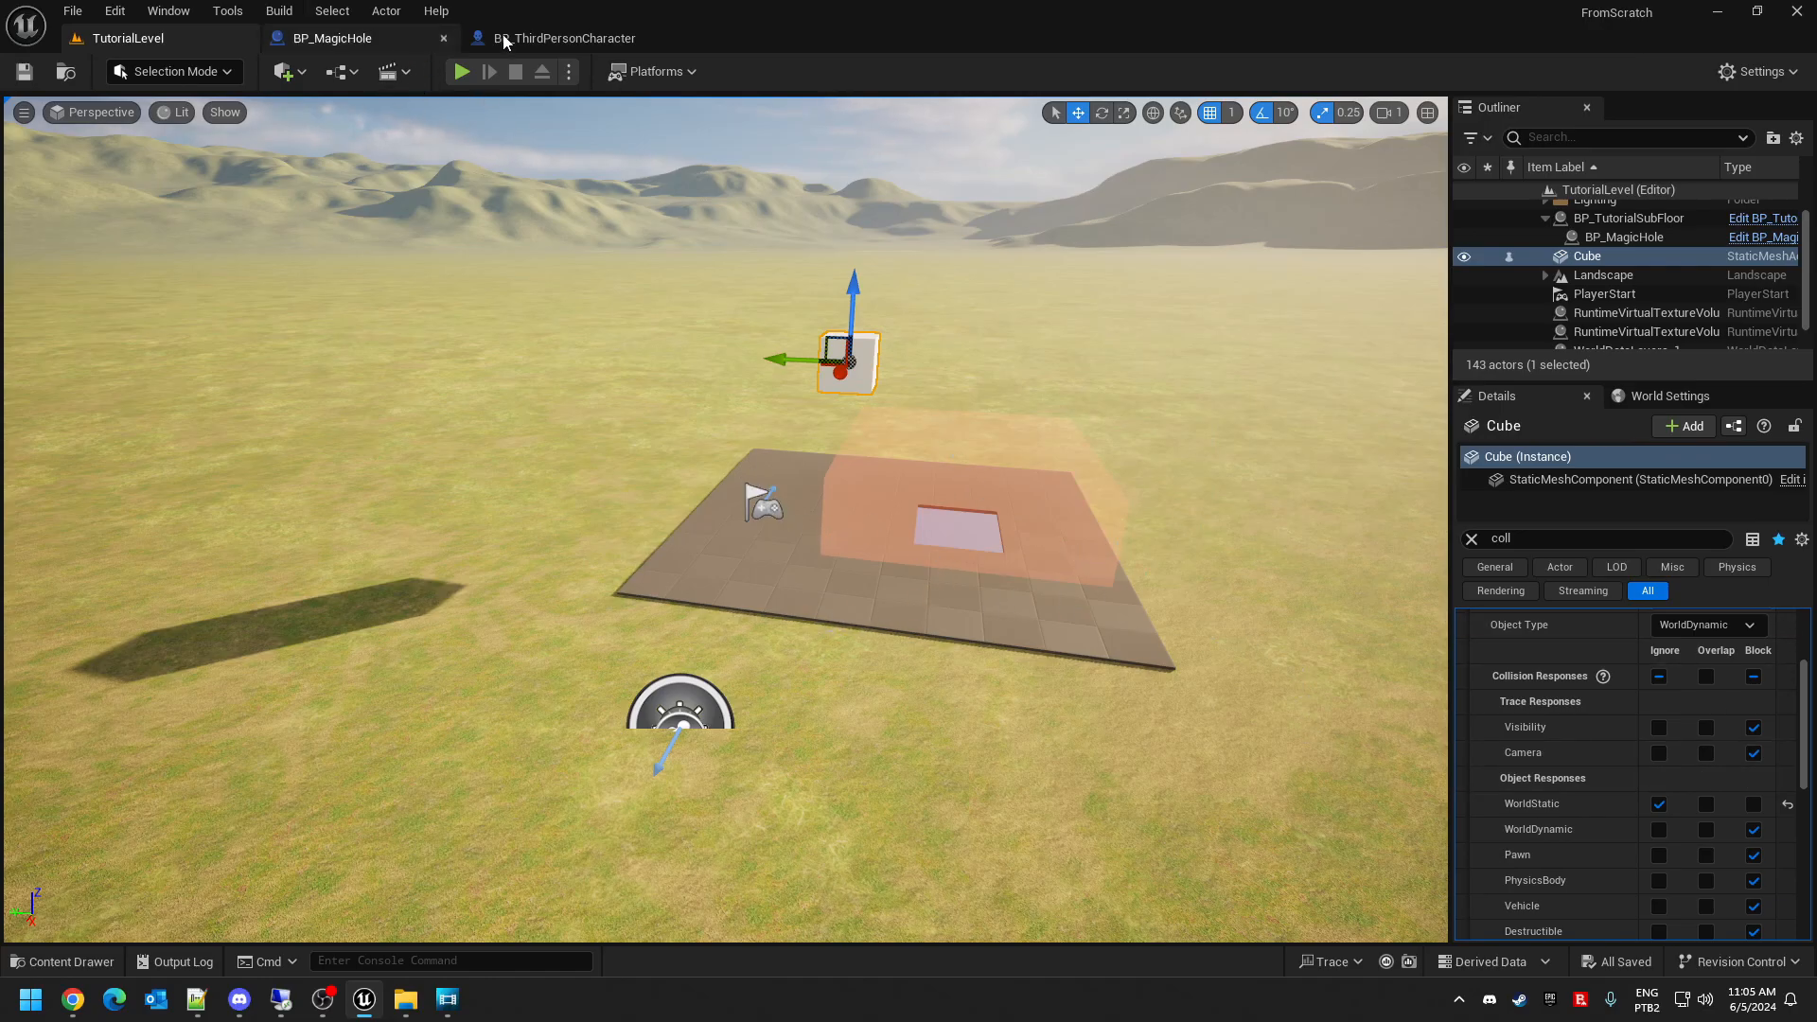
left_click(558, 38)
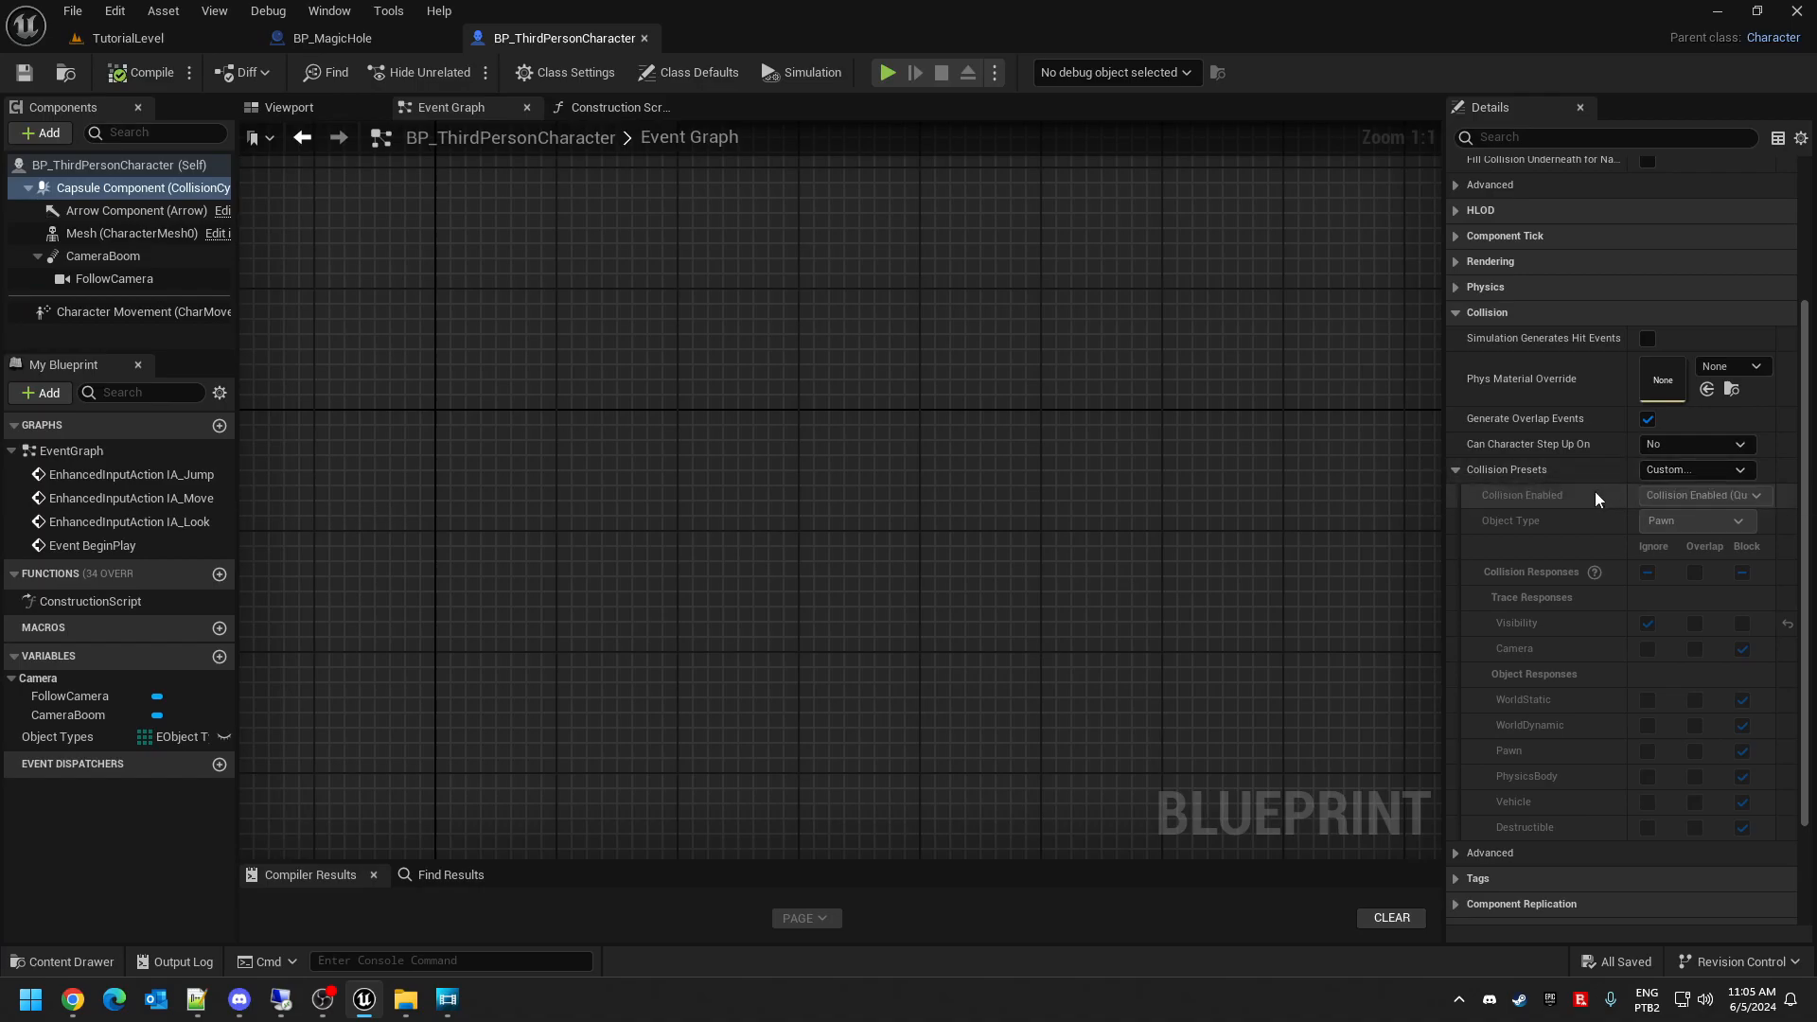
left_click(106, 210)
left_click(108, 187)
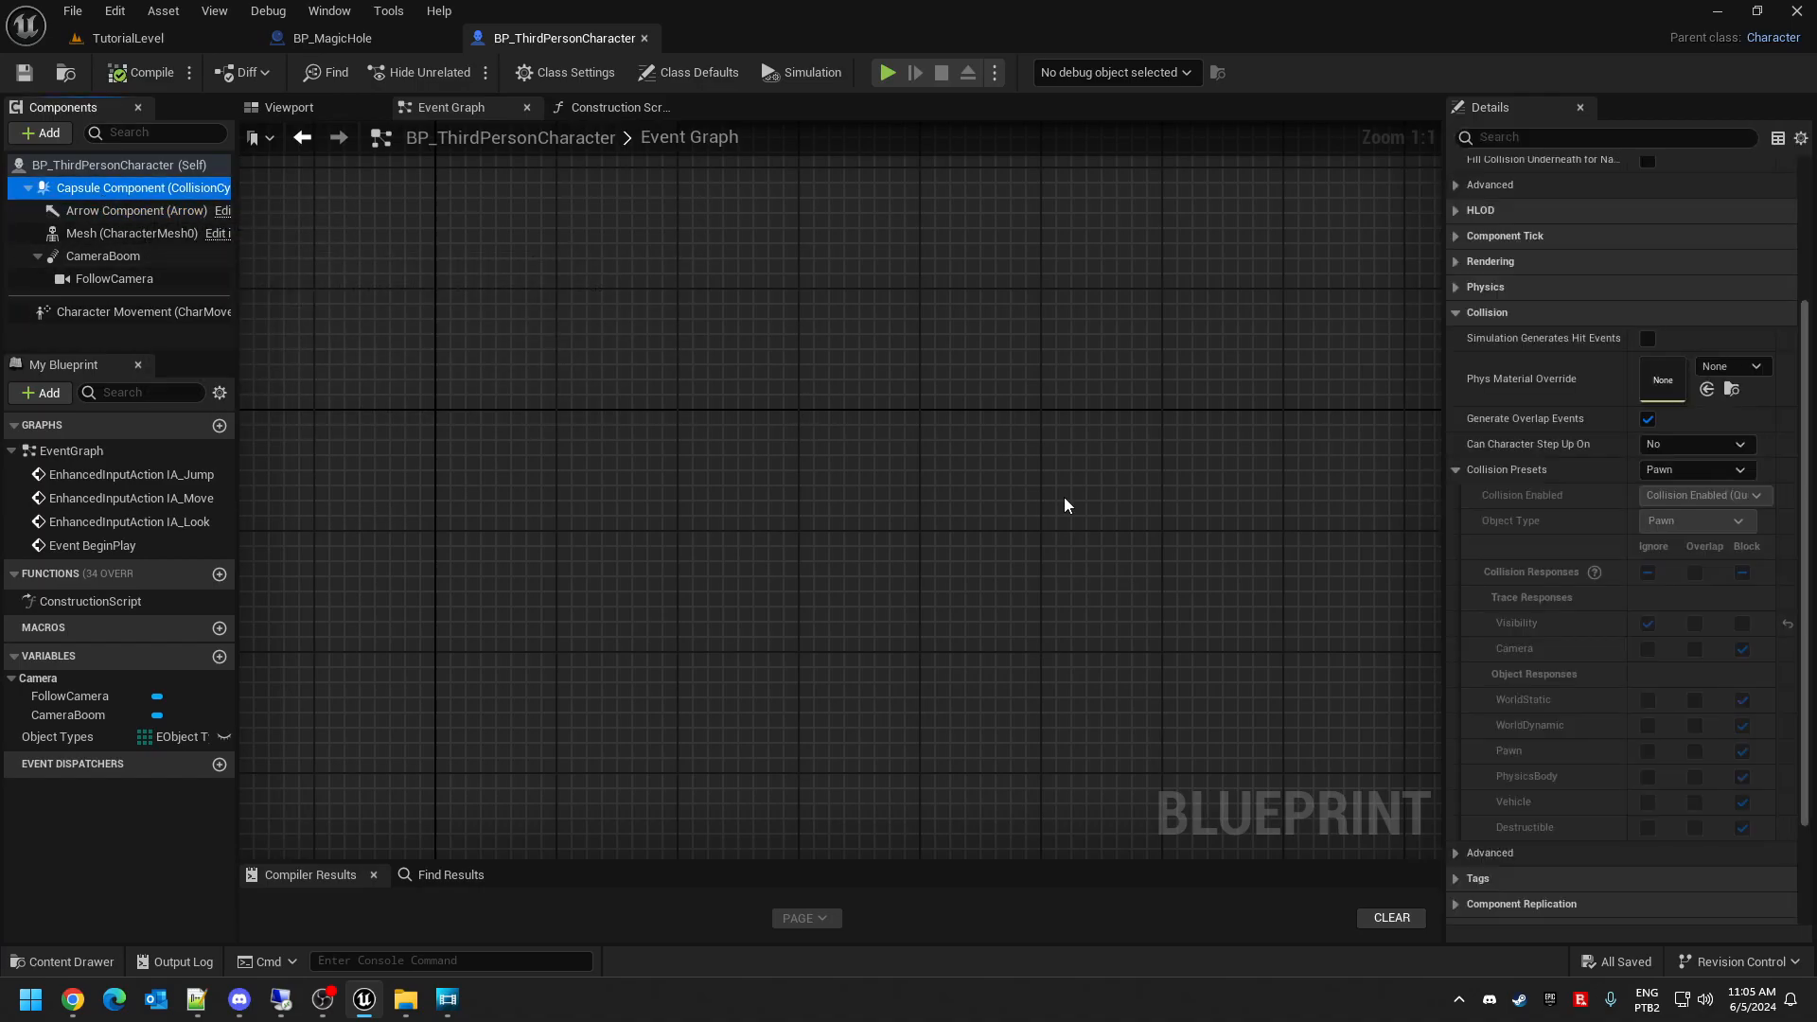
left_click(1736, 470)
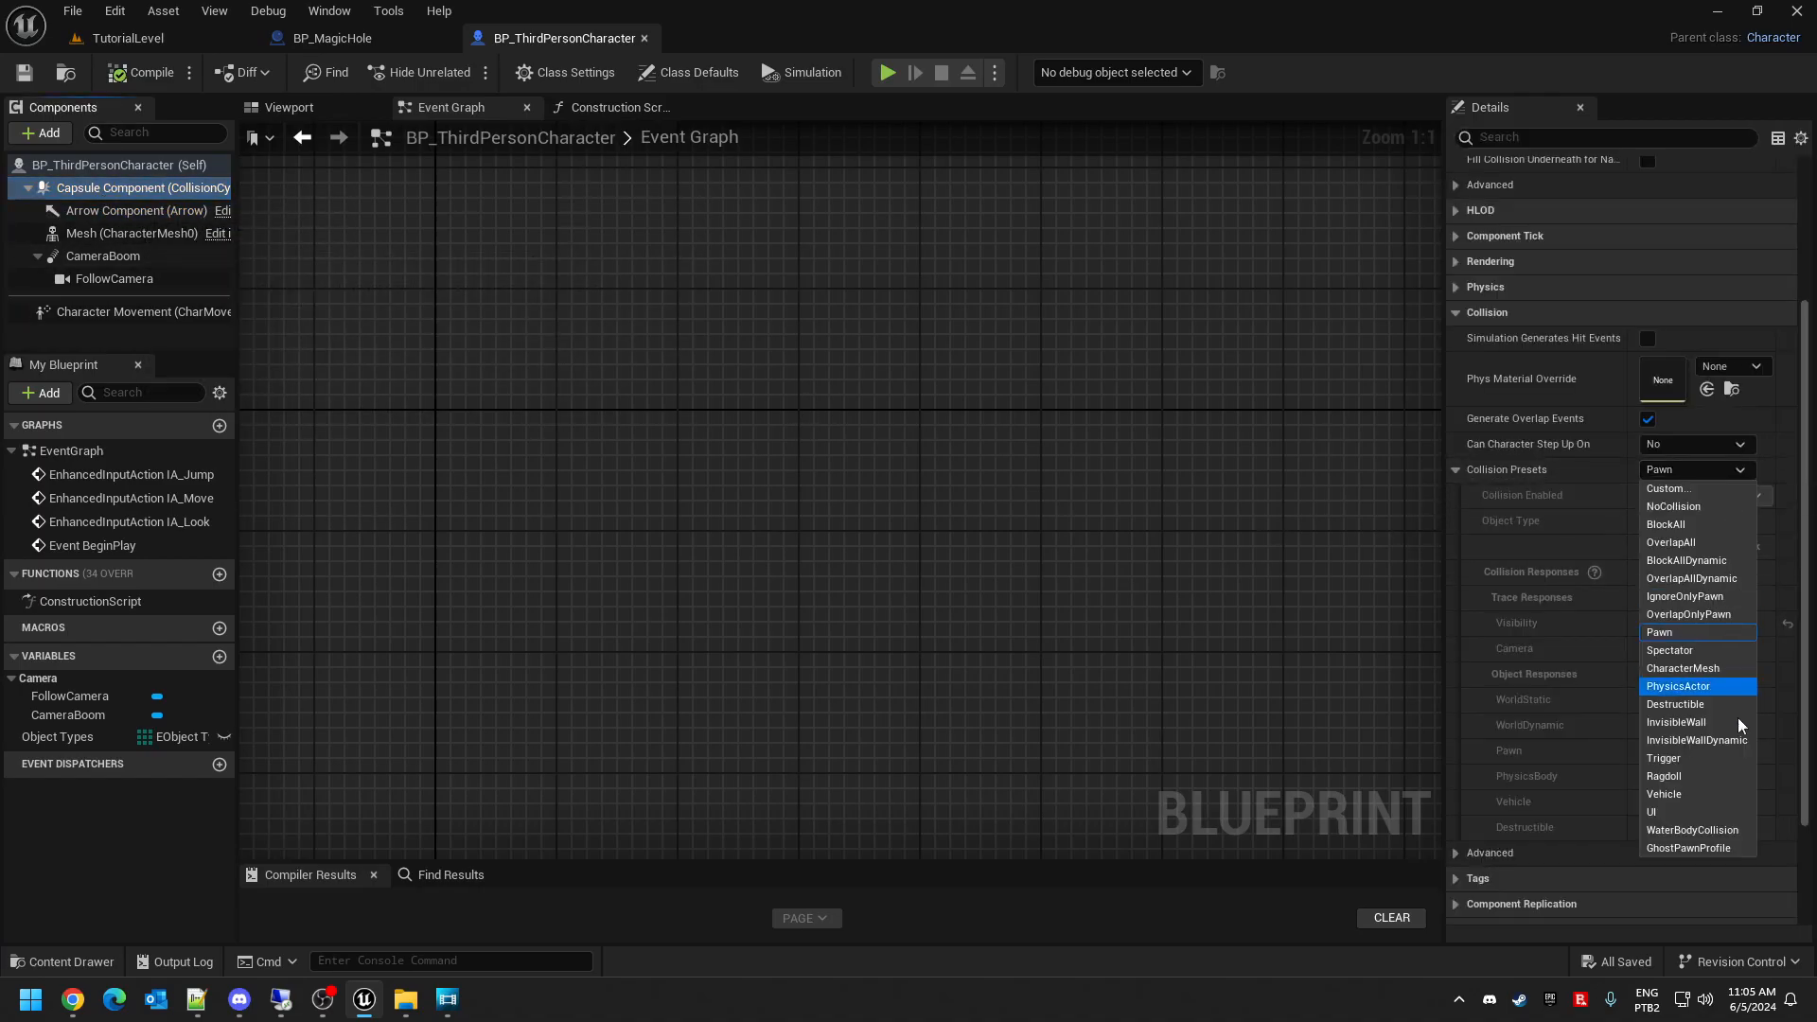
left_click(1707, 848)
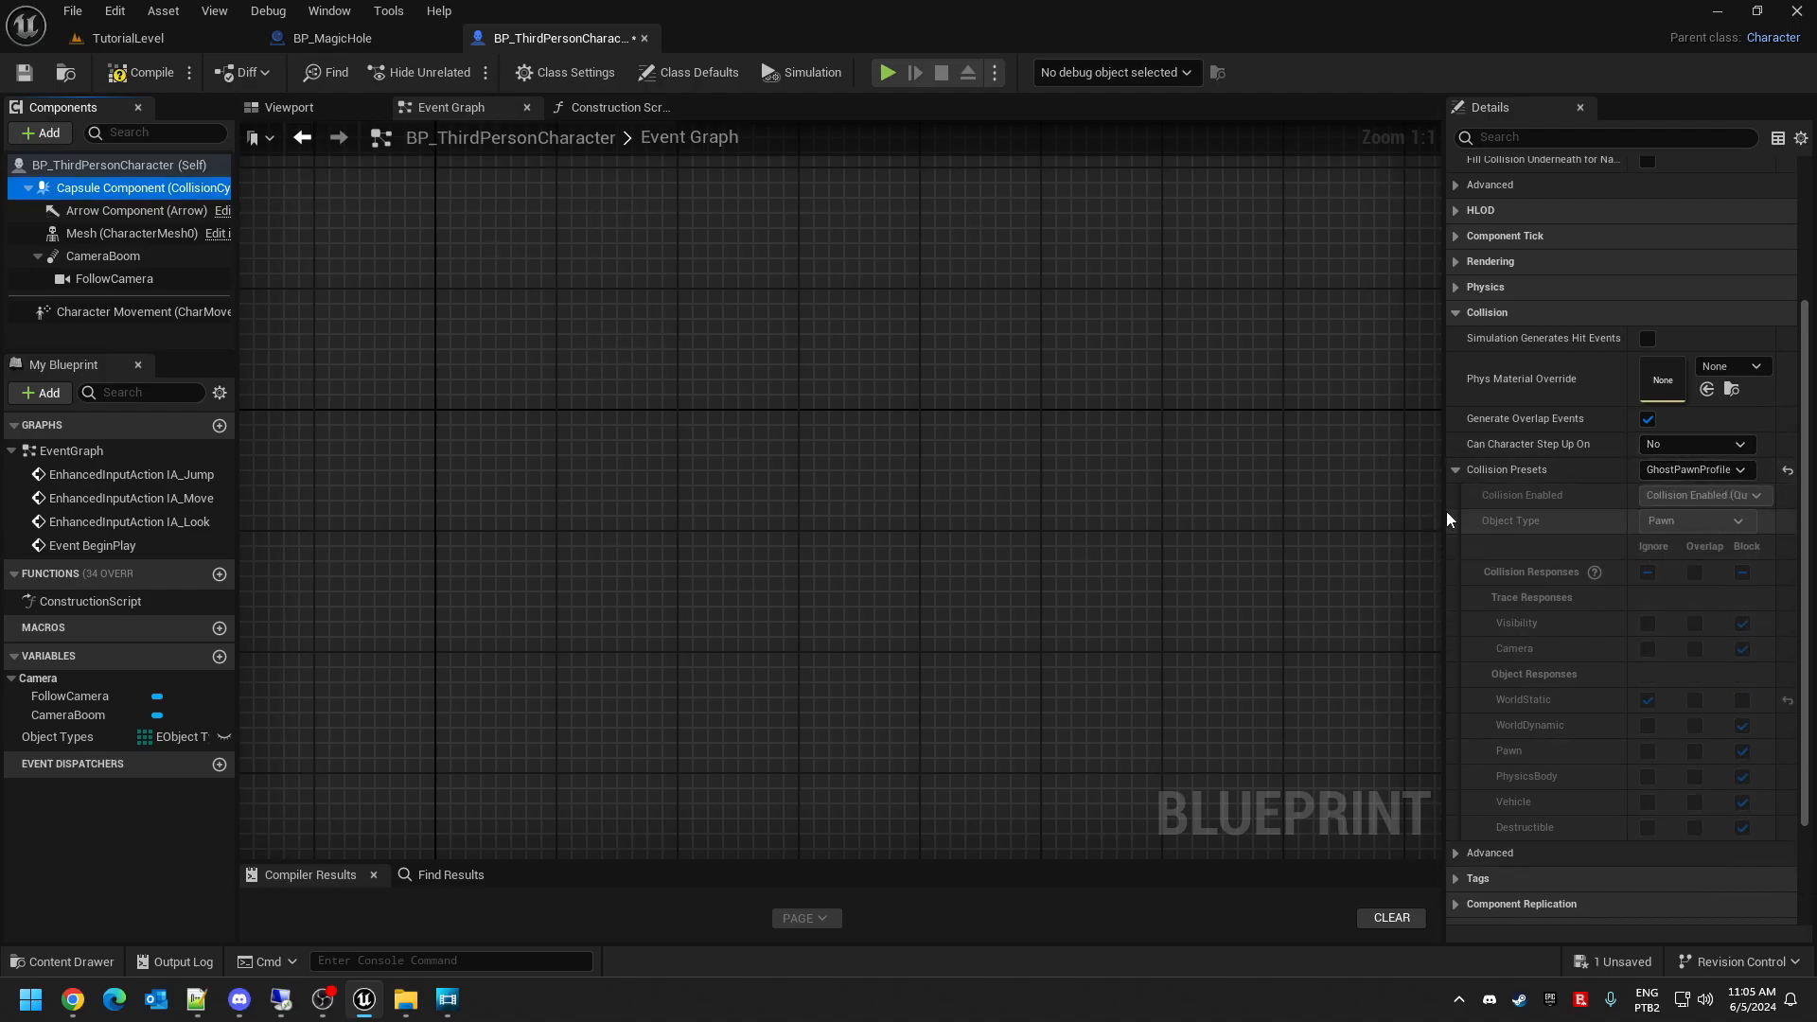
left_click(1456, 472)
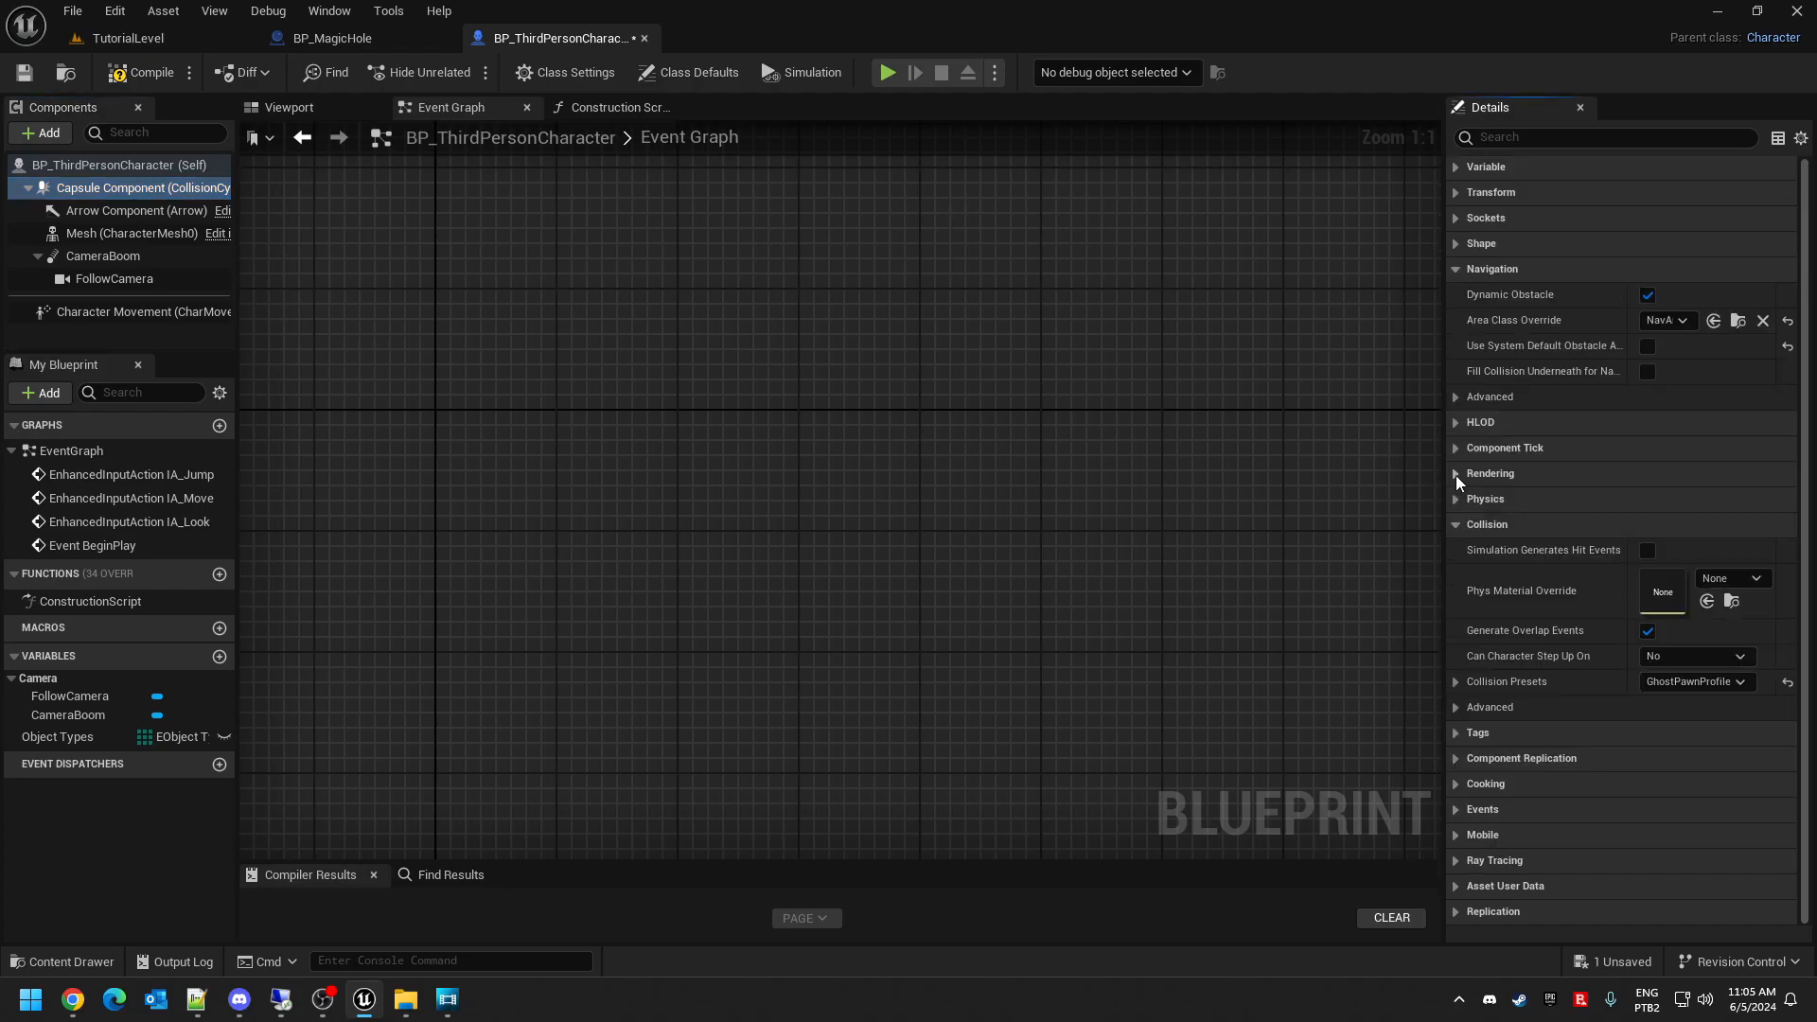
left_click(142, 72)
- Play-test TutorialLevel, running and jumping the character across the platform around the magic hole, and end the session
left_click(162, 43)
left_click(462, 71)
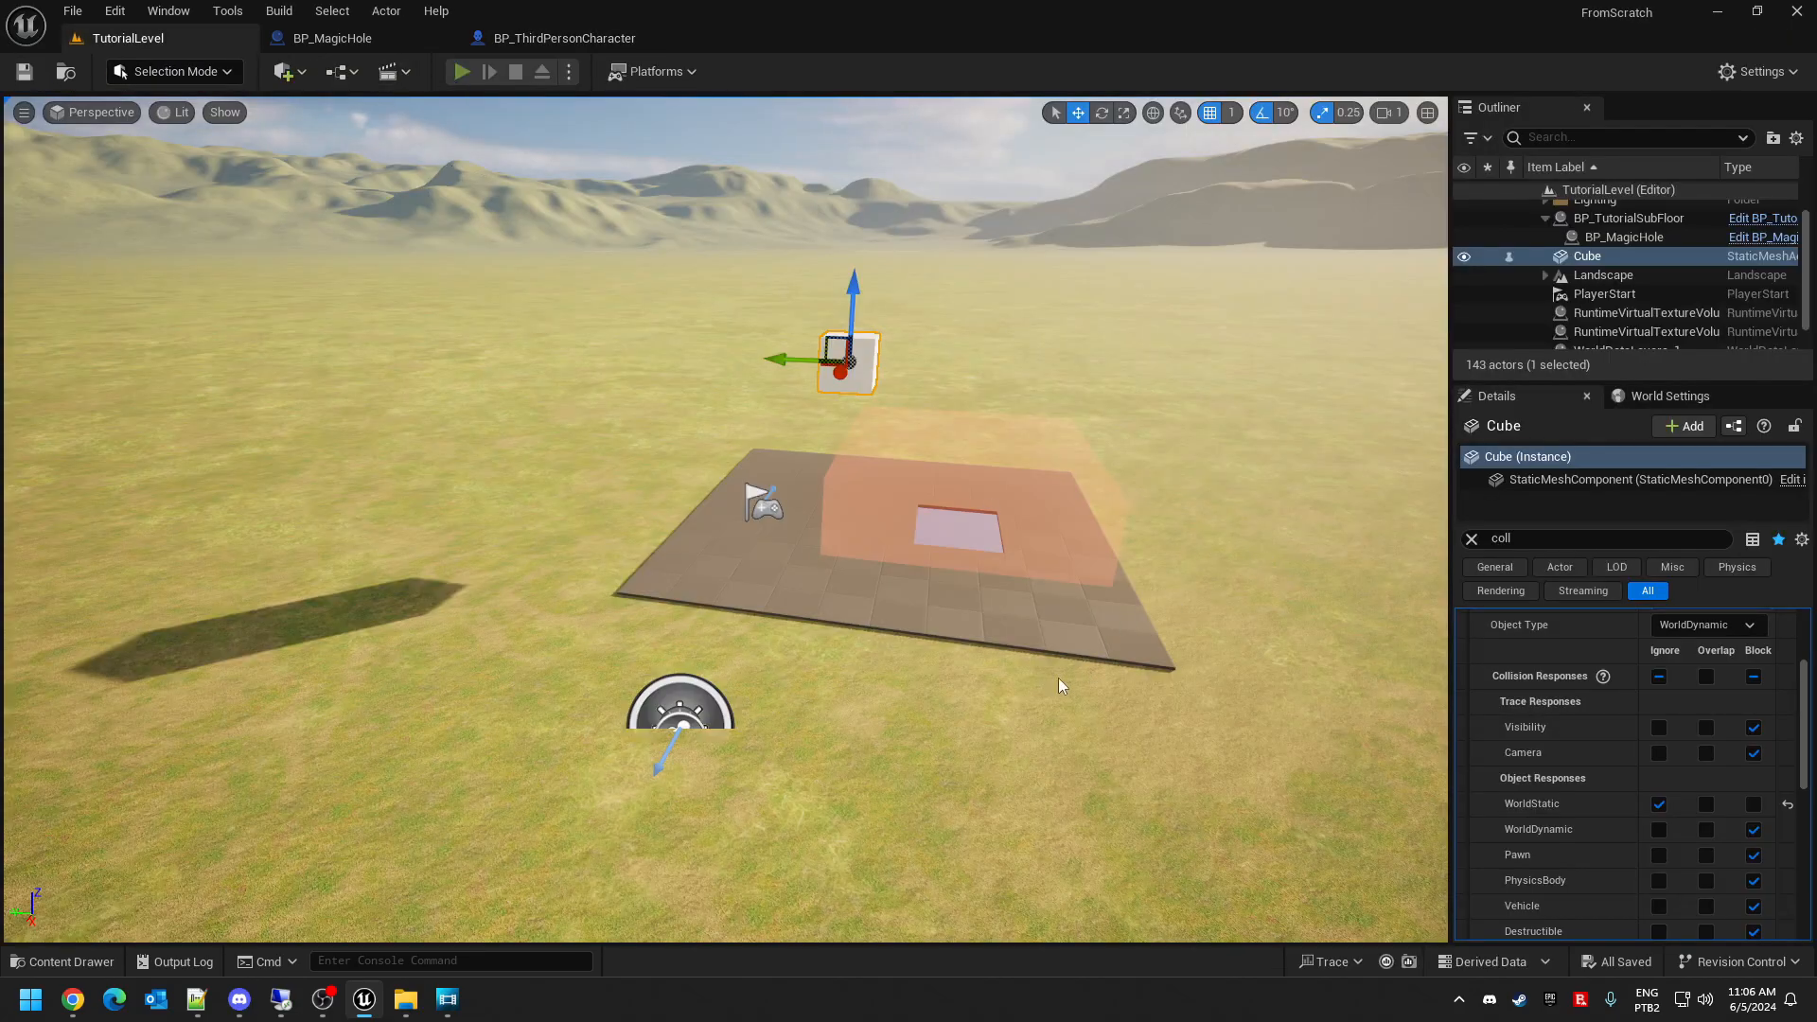
left_click(809, 651)
key("w")
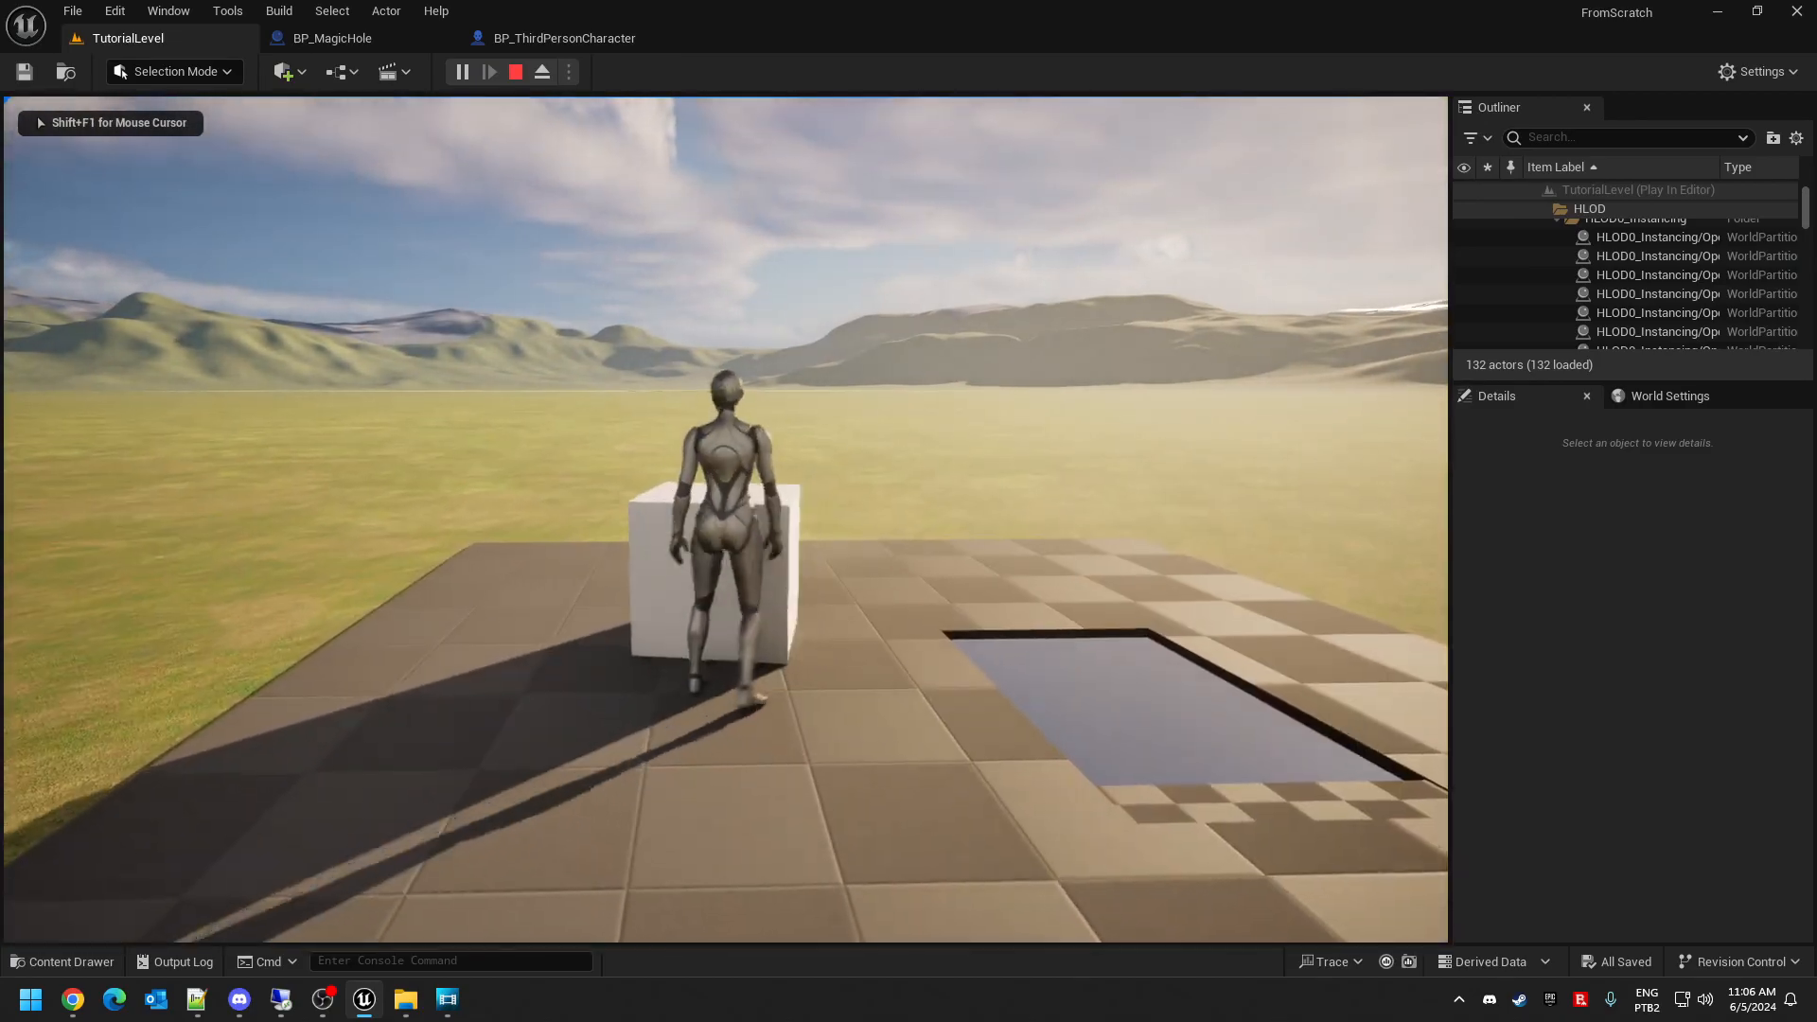
key("d")
key("space")
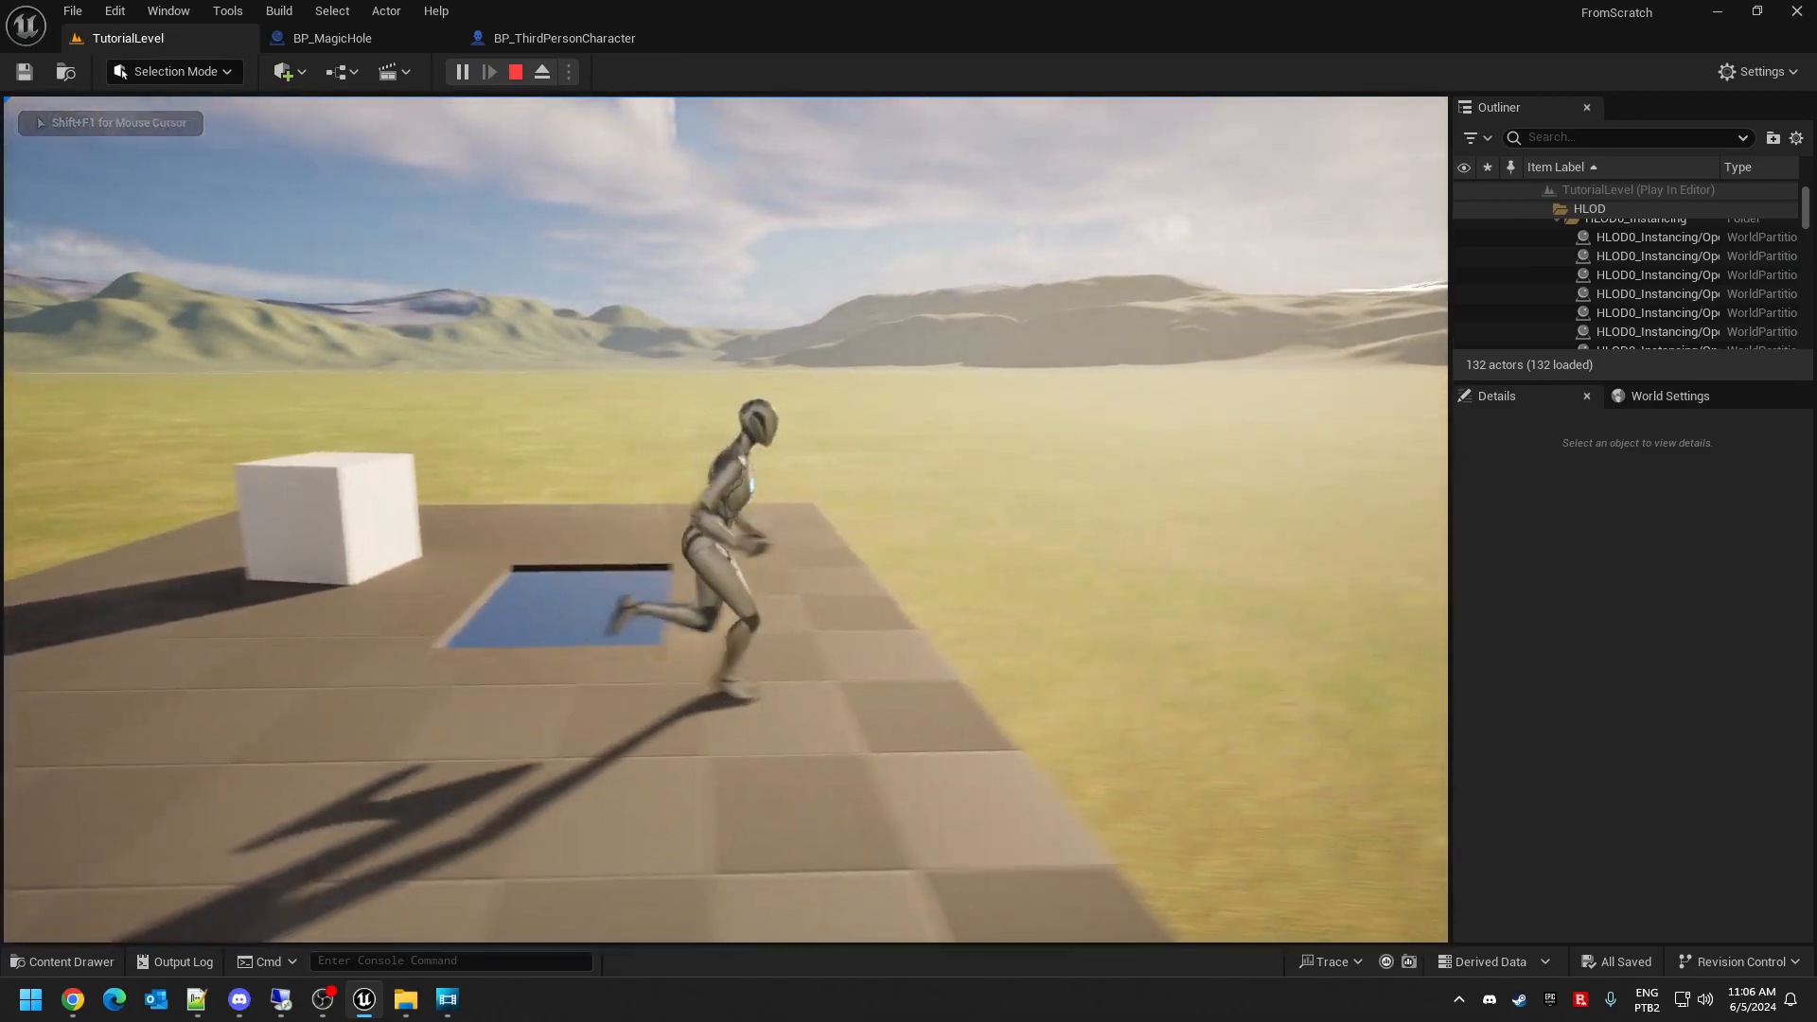
key("Escape")
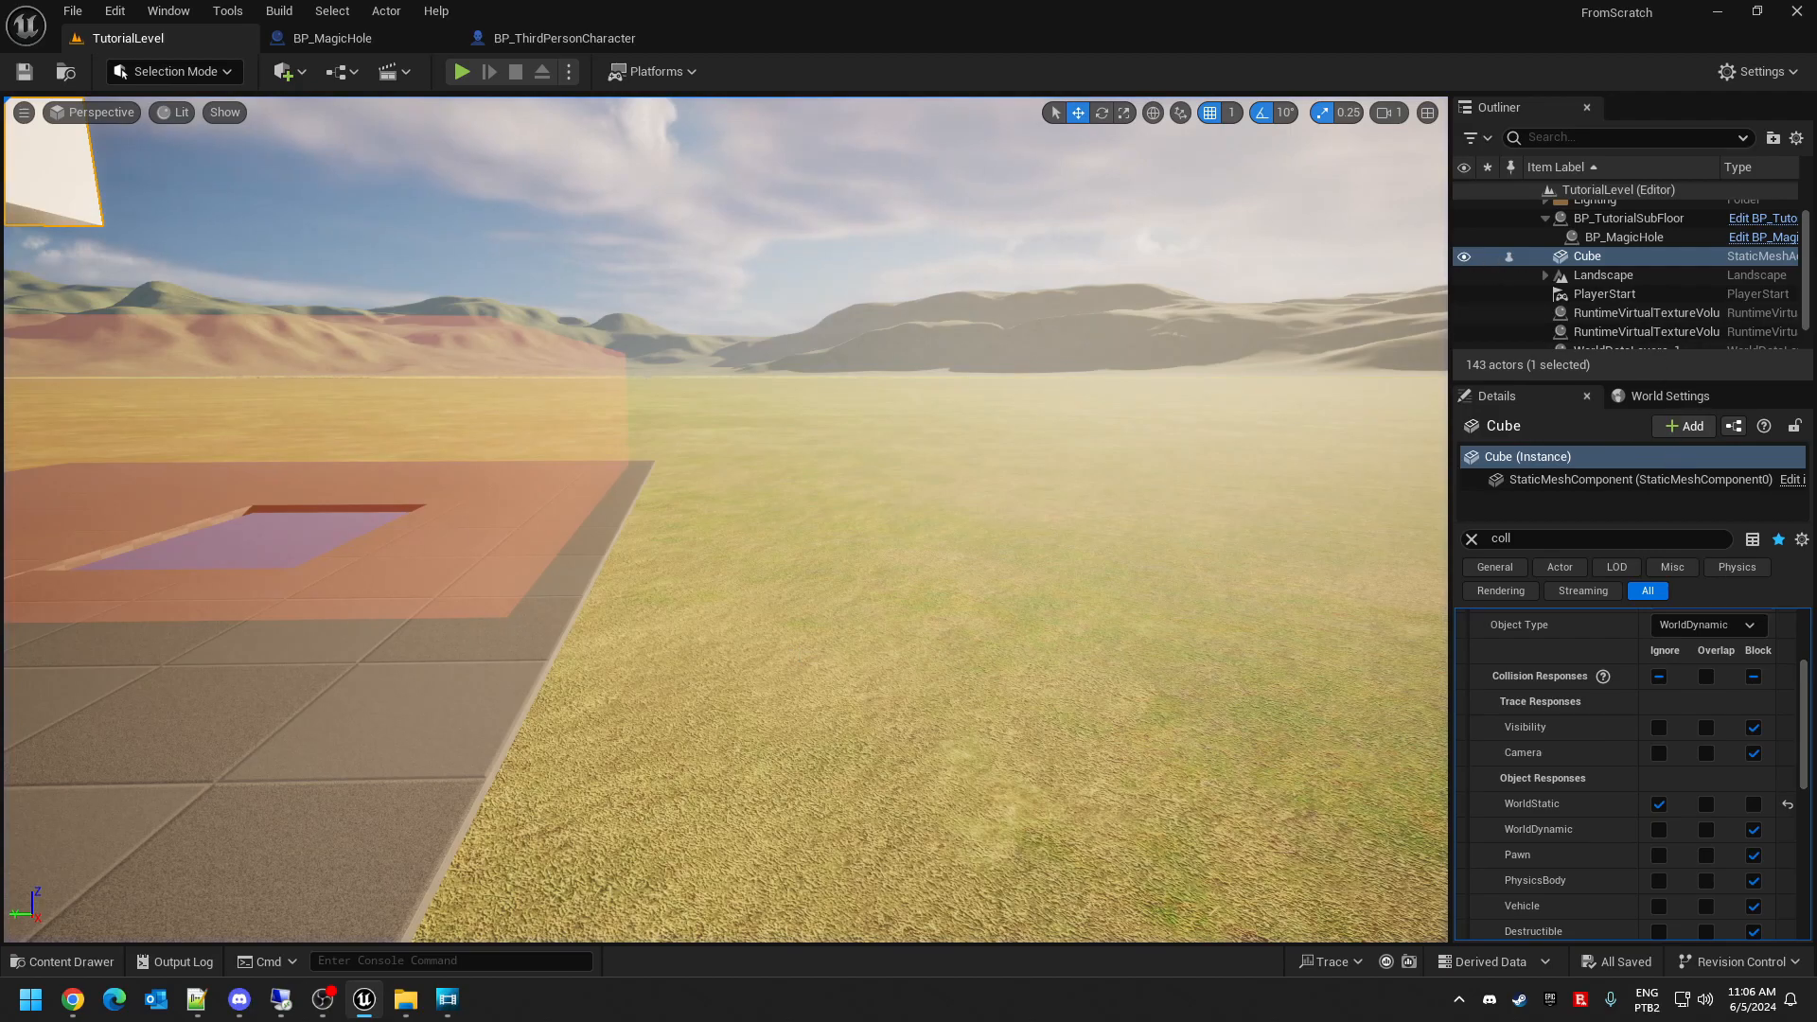
- Restore the Pawn collision preset on BP_ThirdPersonCharacter's Capsule Component
left_click(515, 36)
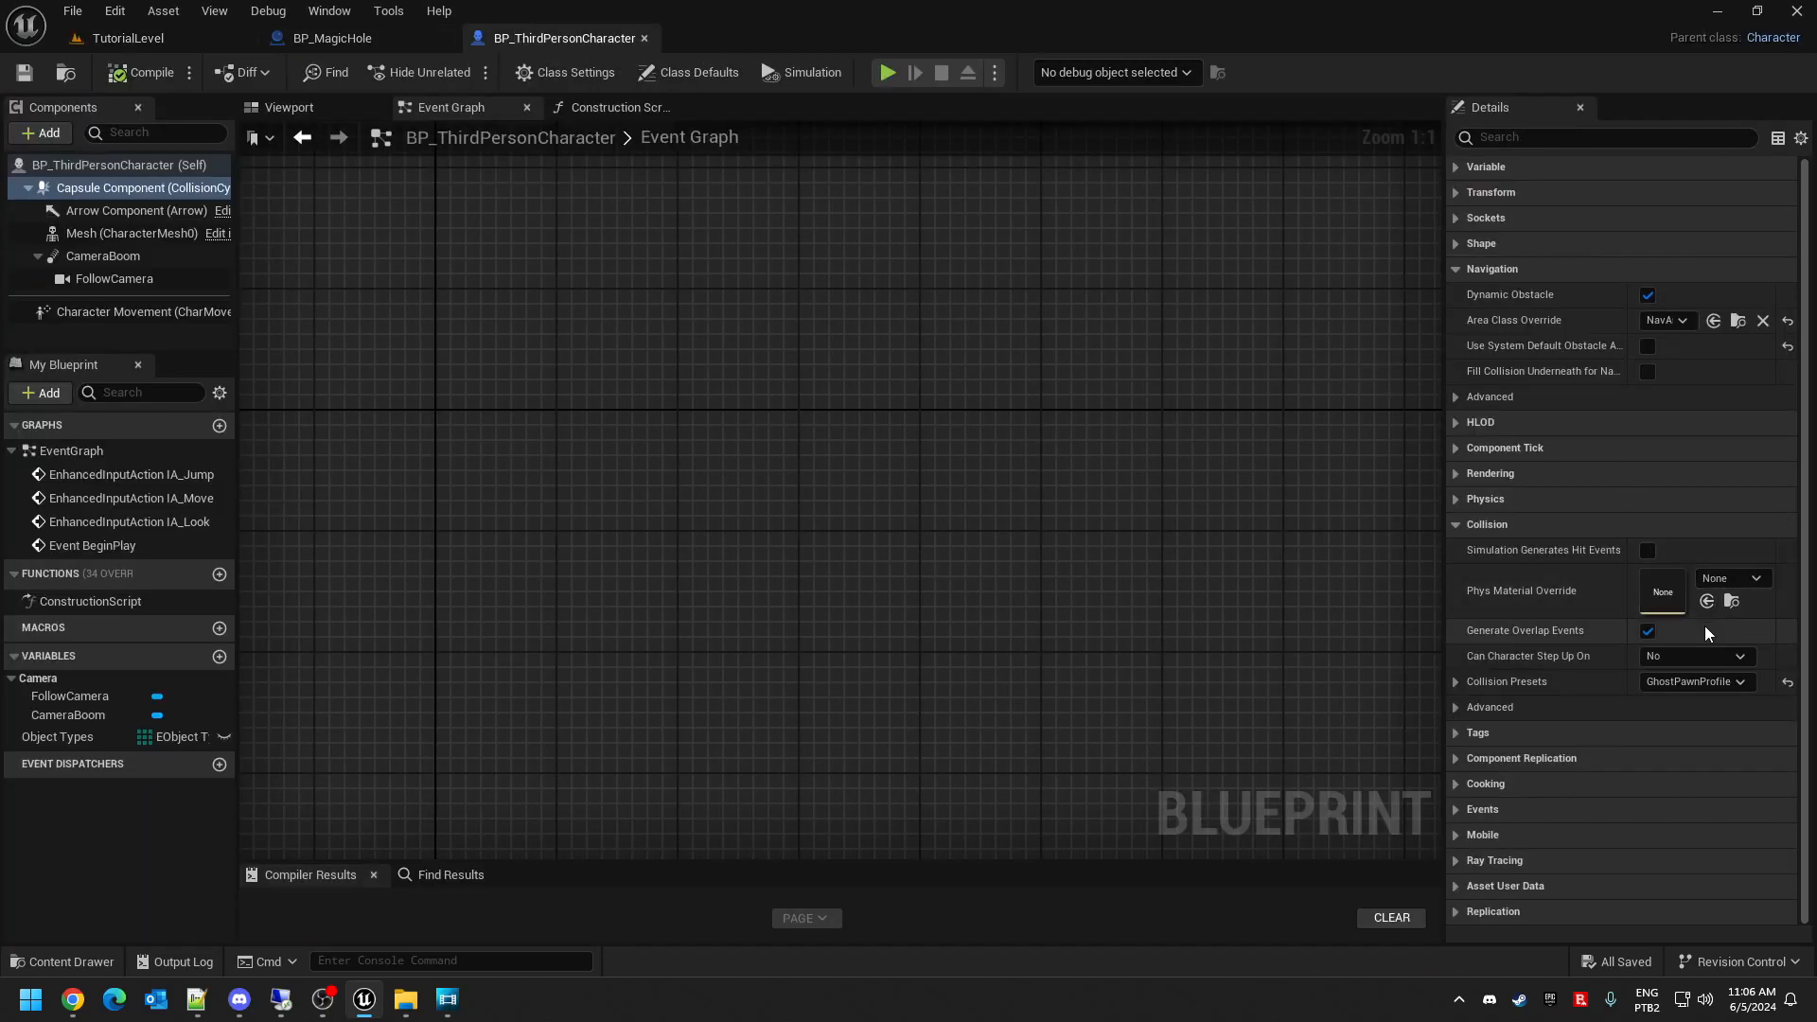
left_click(1704, 681)
left_click(1676, 447)
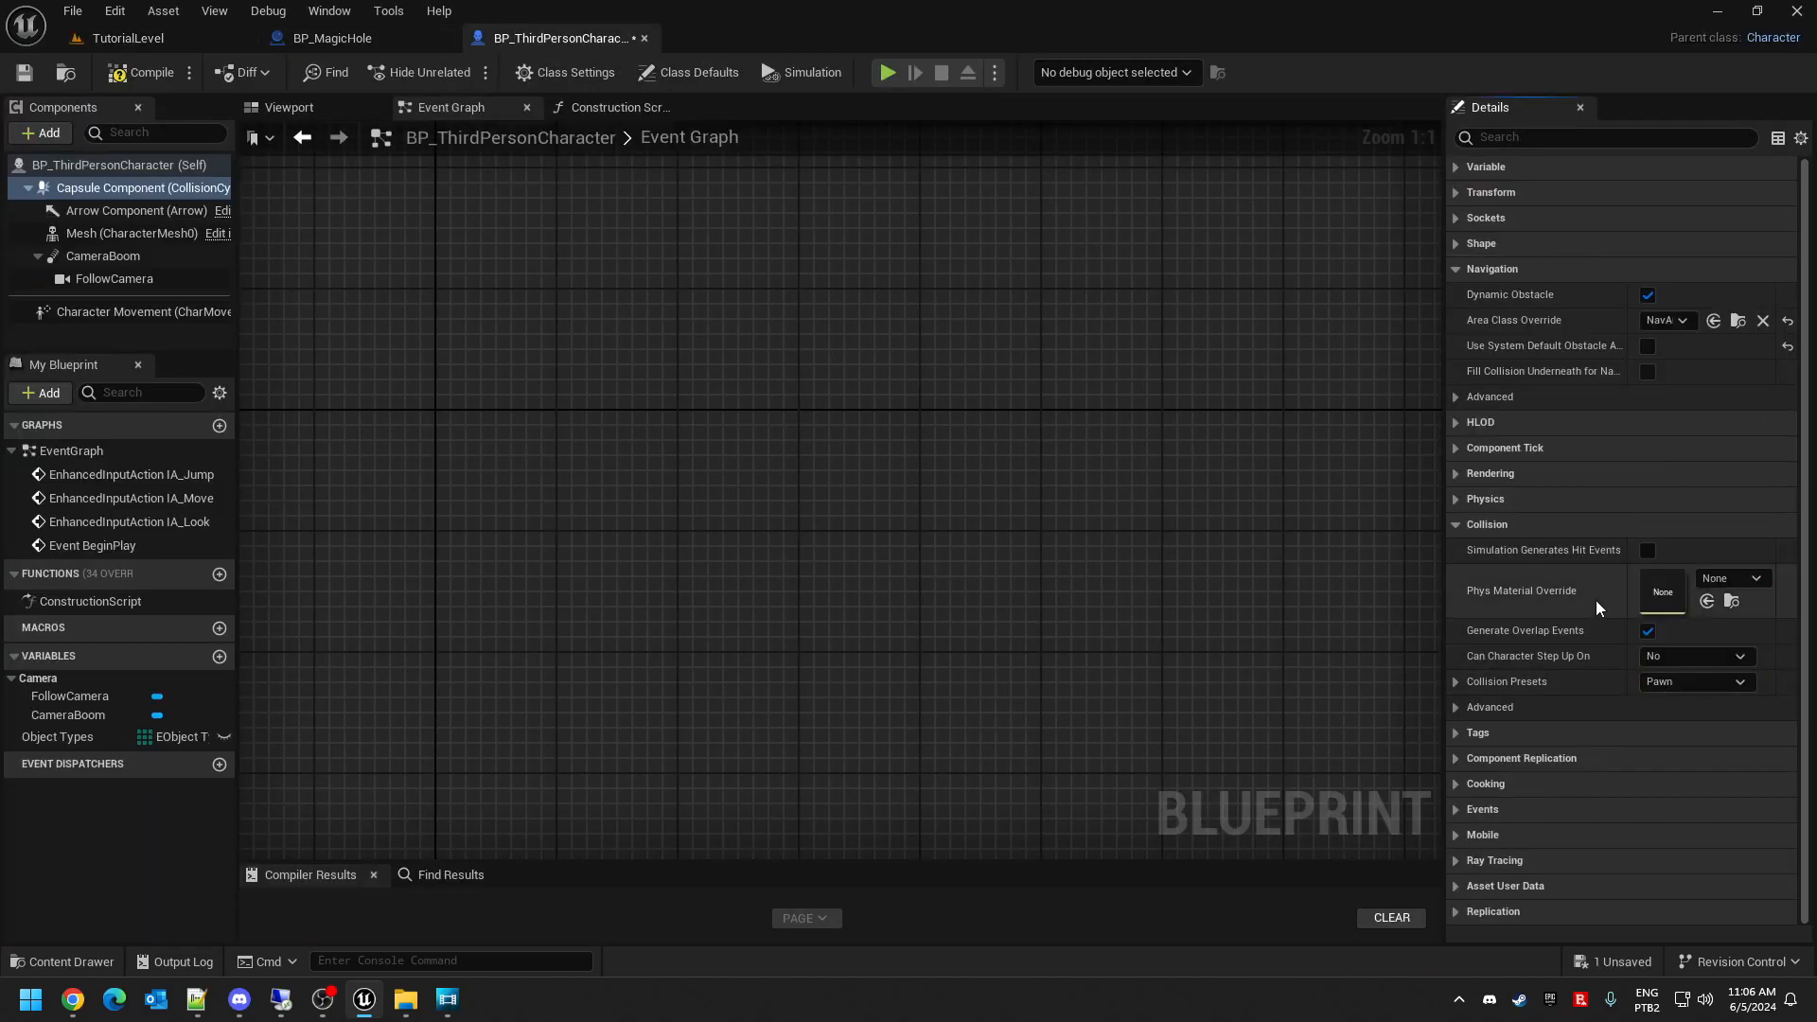
- Play TutorialLevel again to check how the character behaves over the hole, and stop the session
left_click(118, 38)
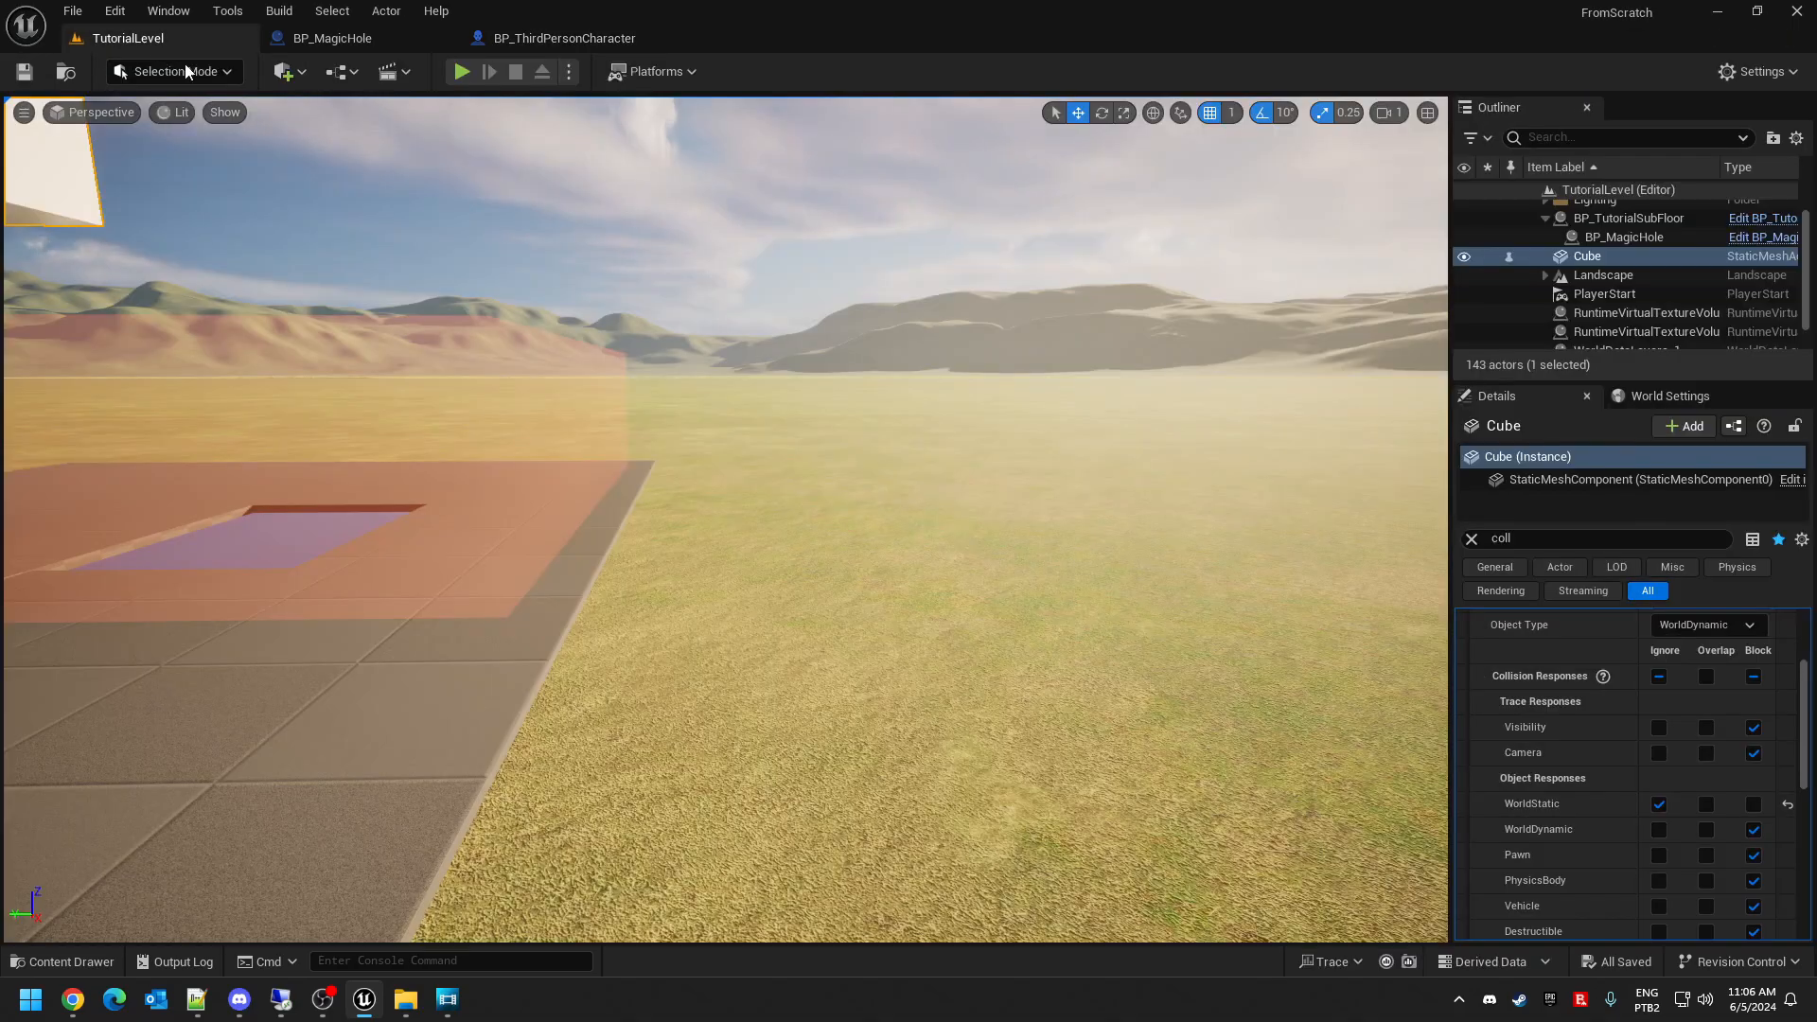
key("alt+p")
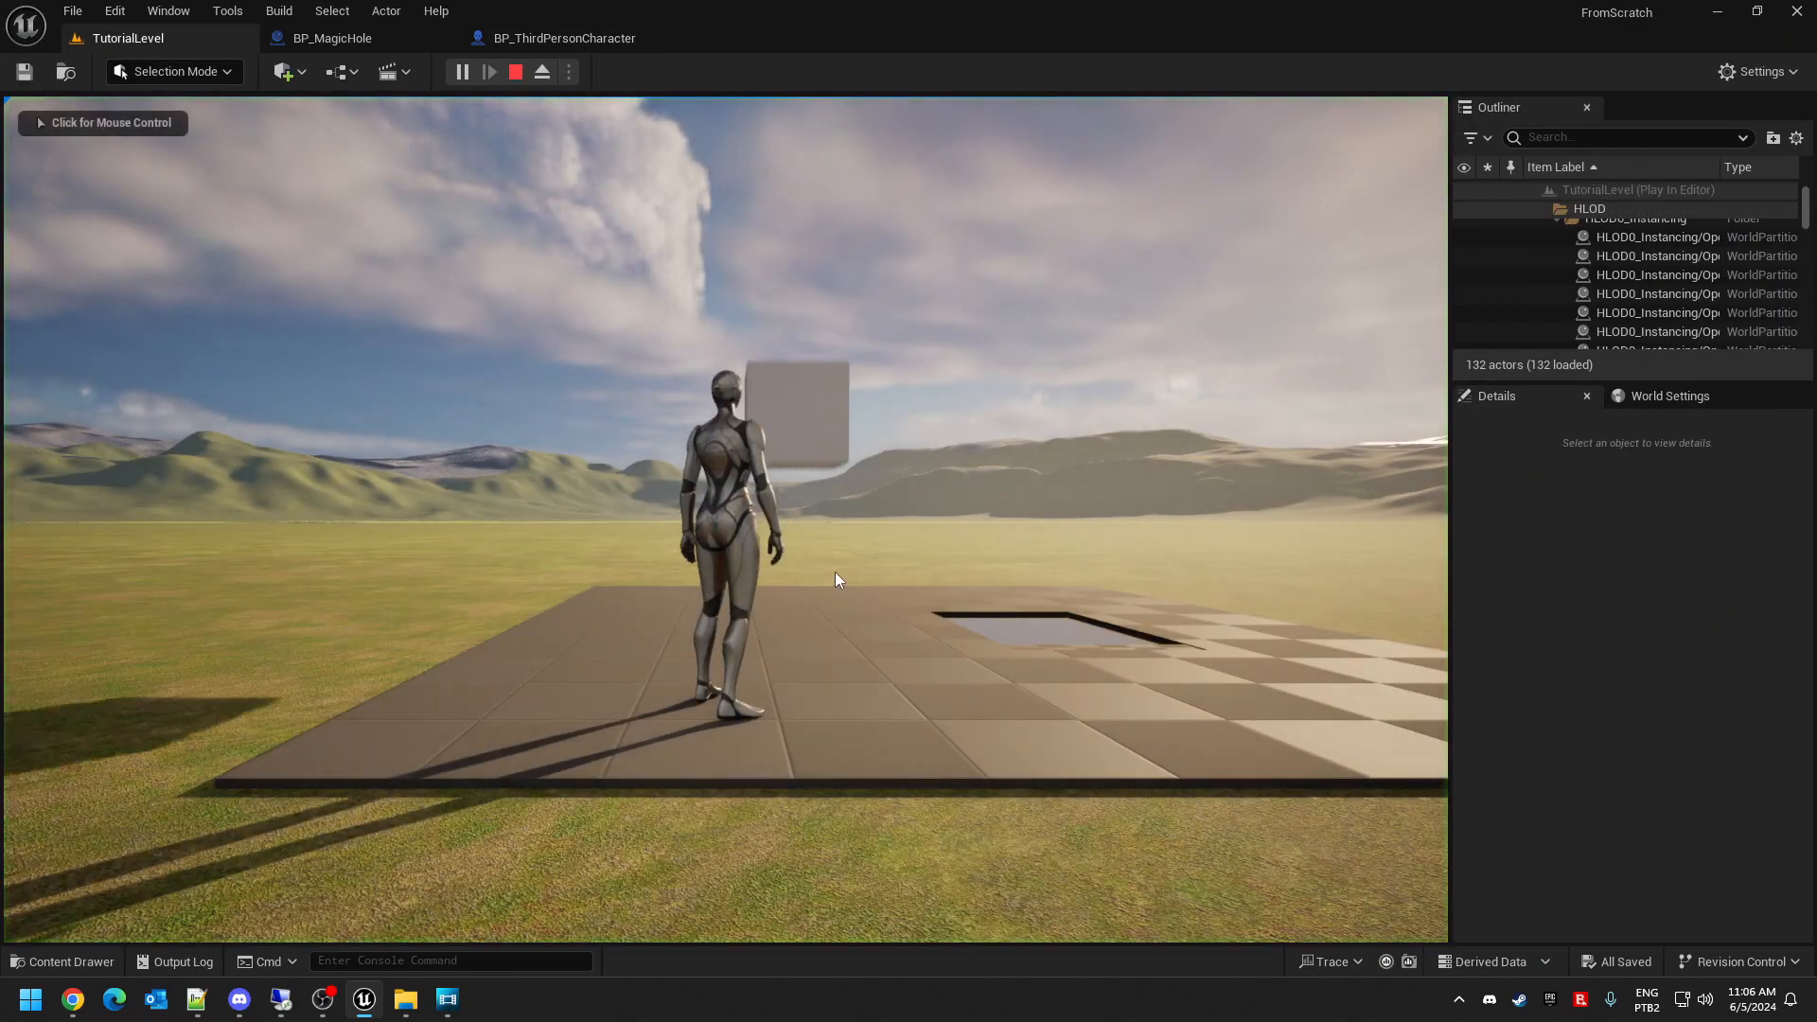
key("w")
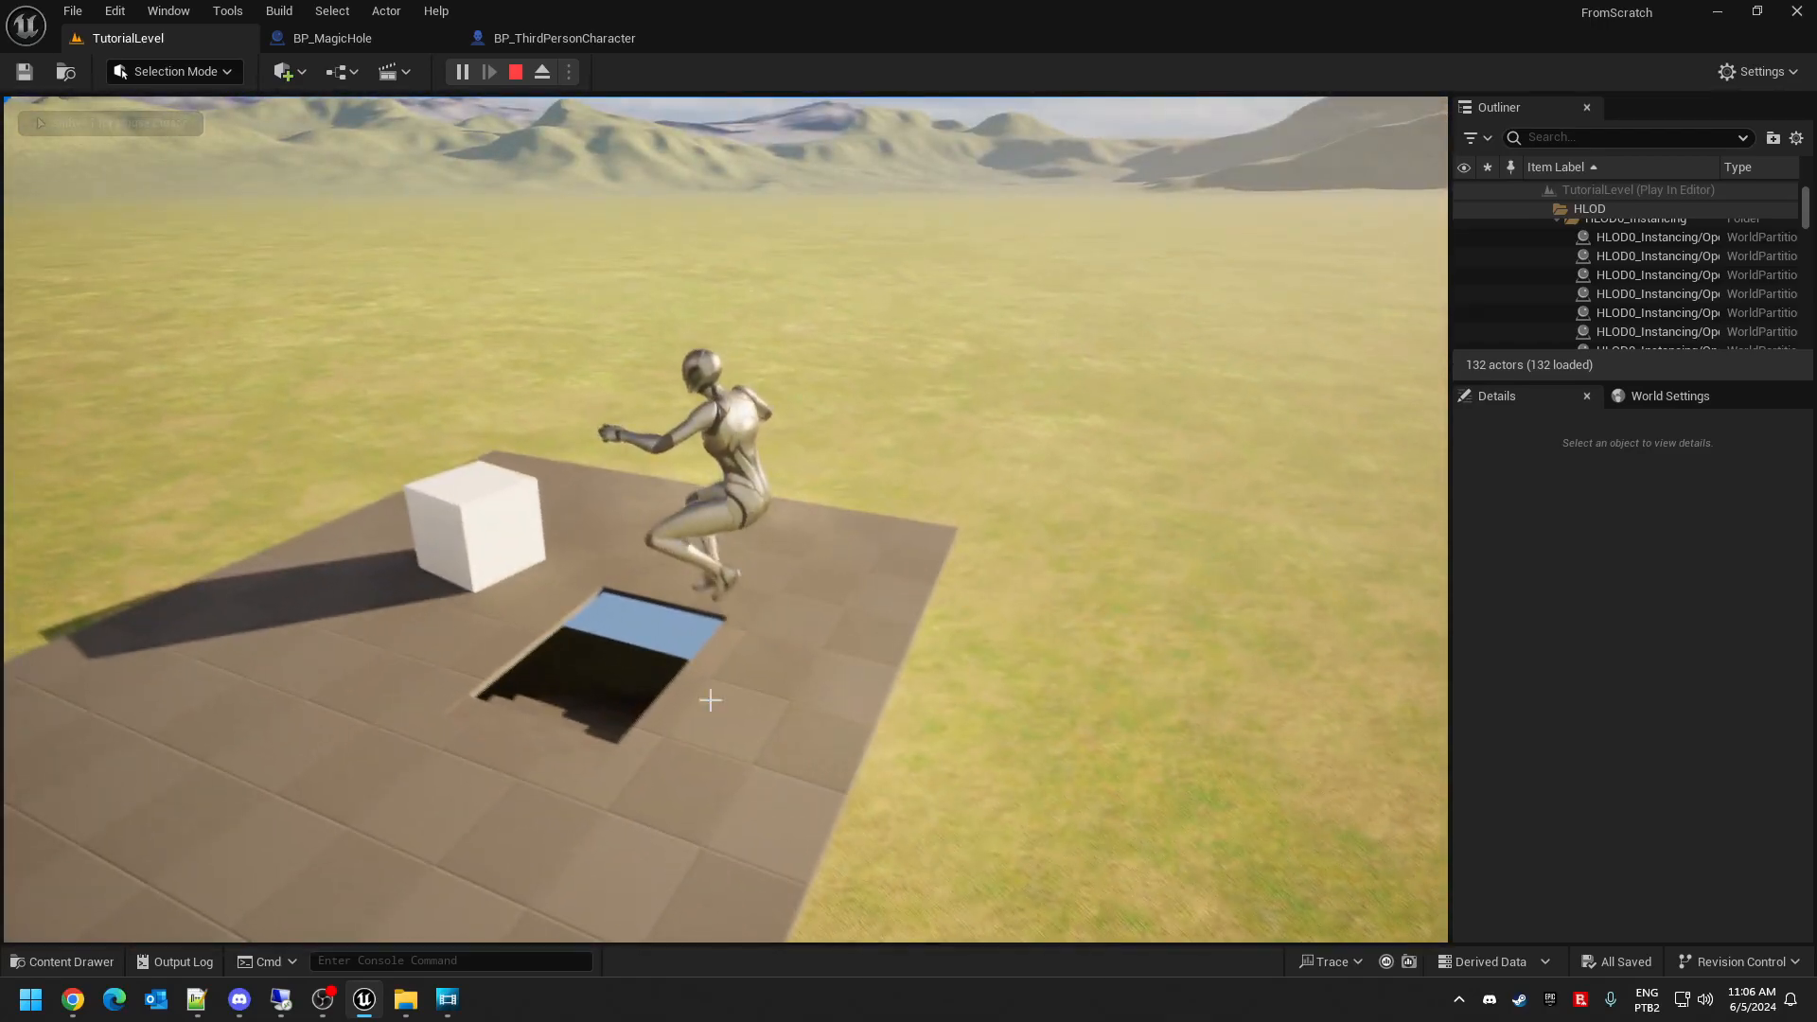
key("Escape")
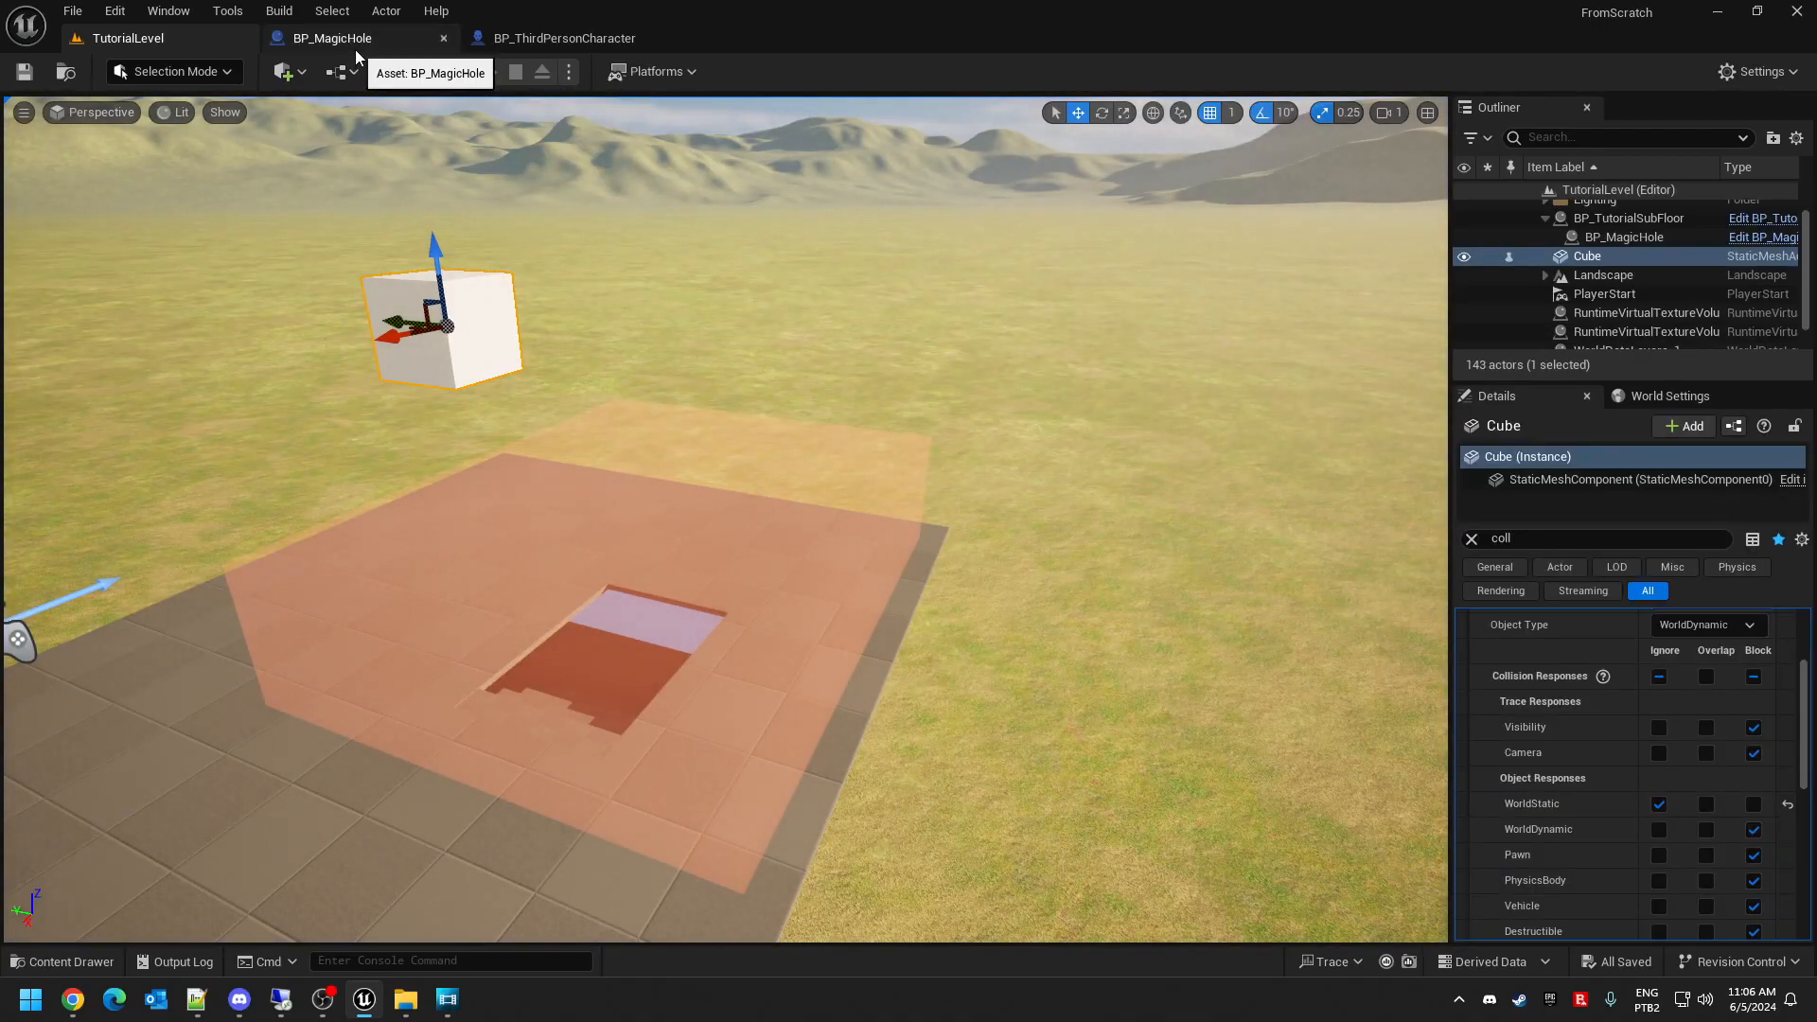
- In BP_MagicHole's Construction Script, set the HoleMaterial variable's default value to M_TutorialOpactityMask and save the blueprint
left_click(333, 38)
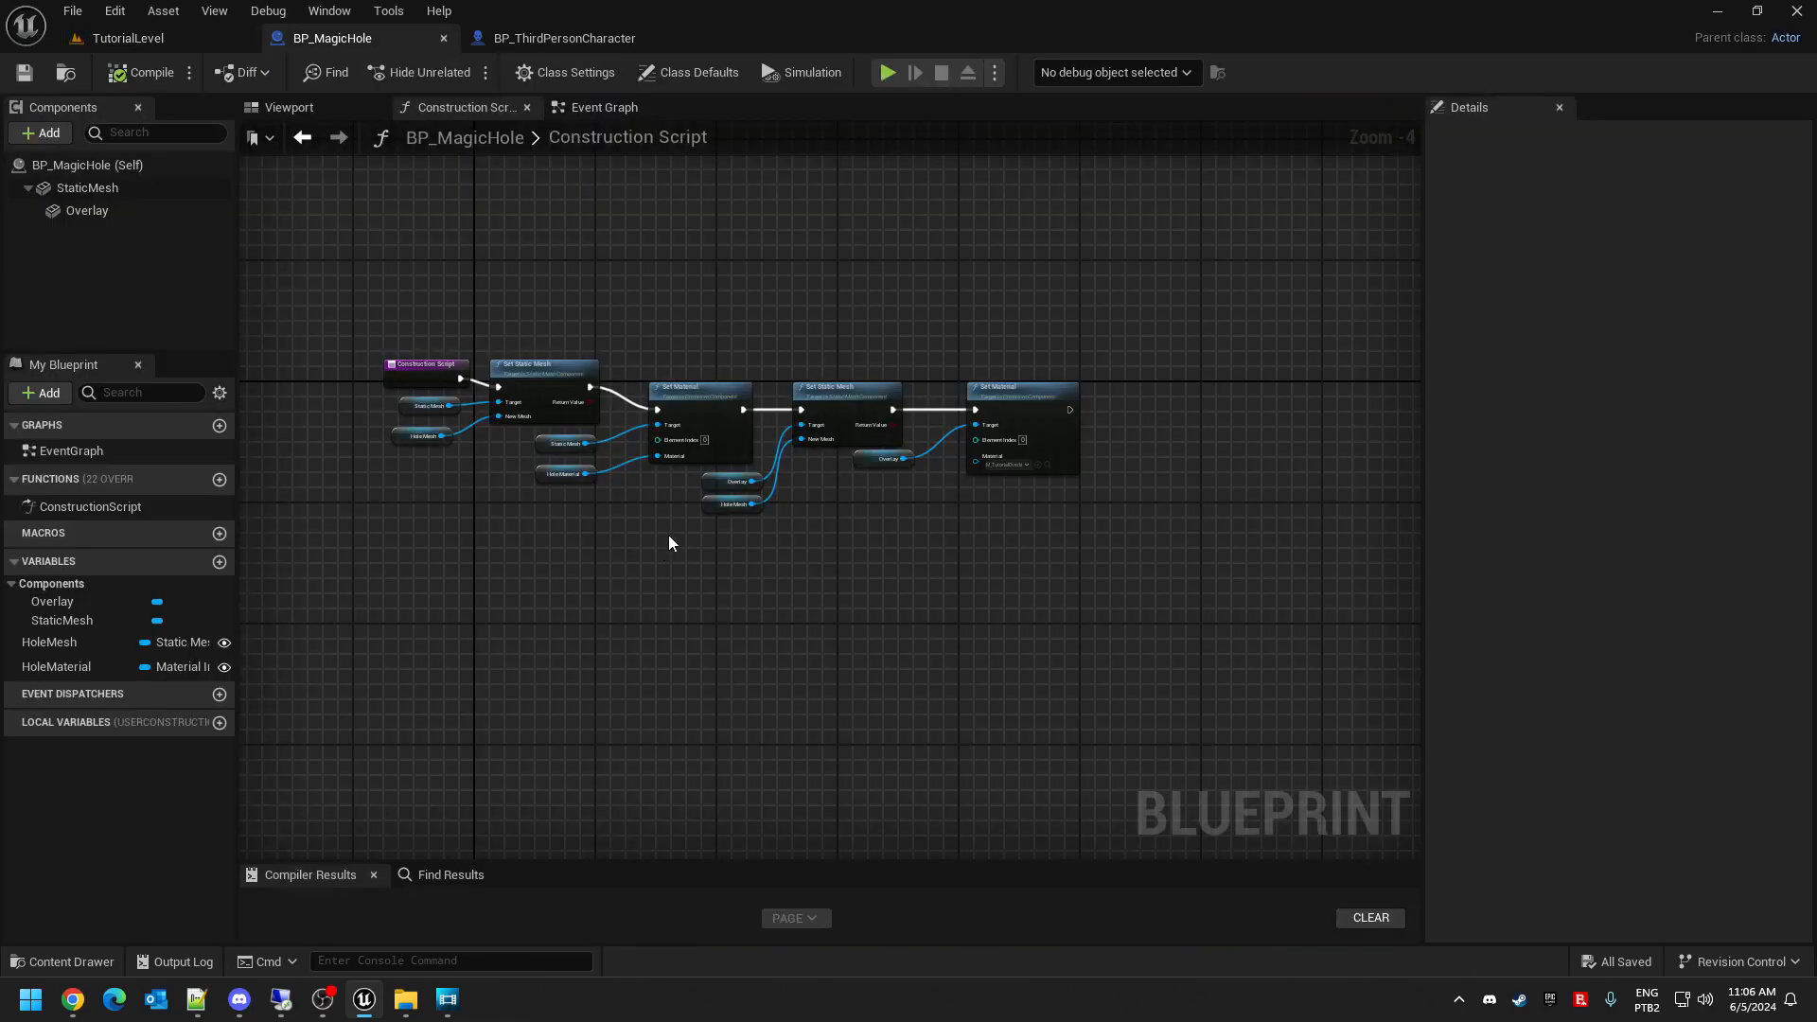
right_click_drag(571, 592, 587, 604)
scroll(629, 581, "up", 3)
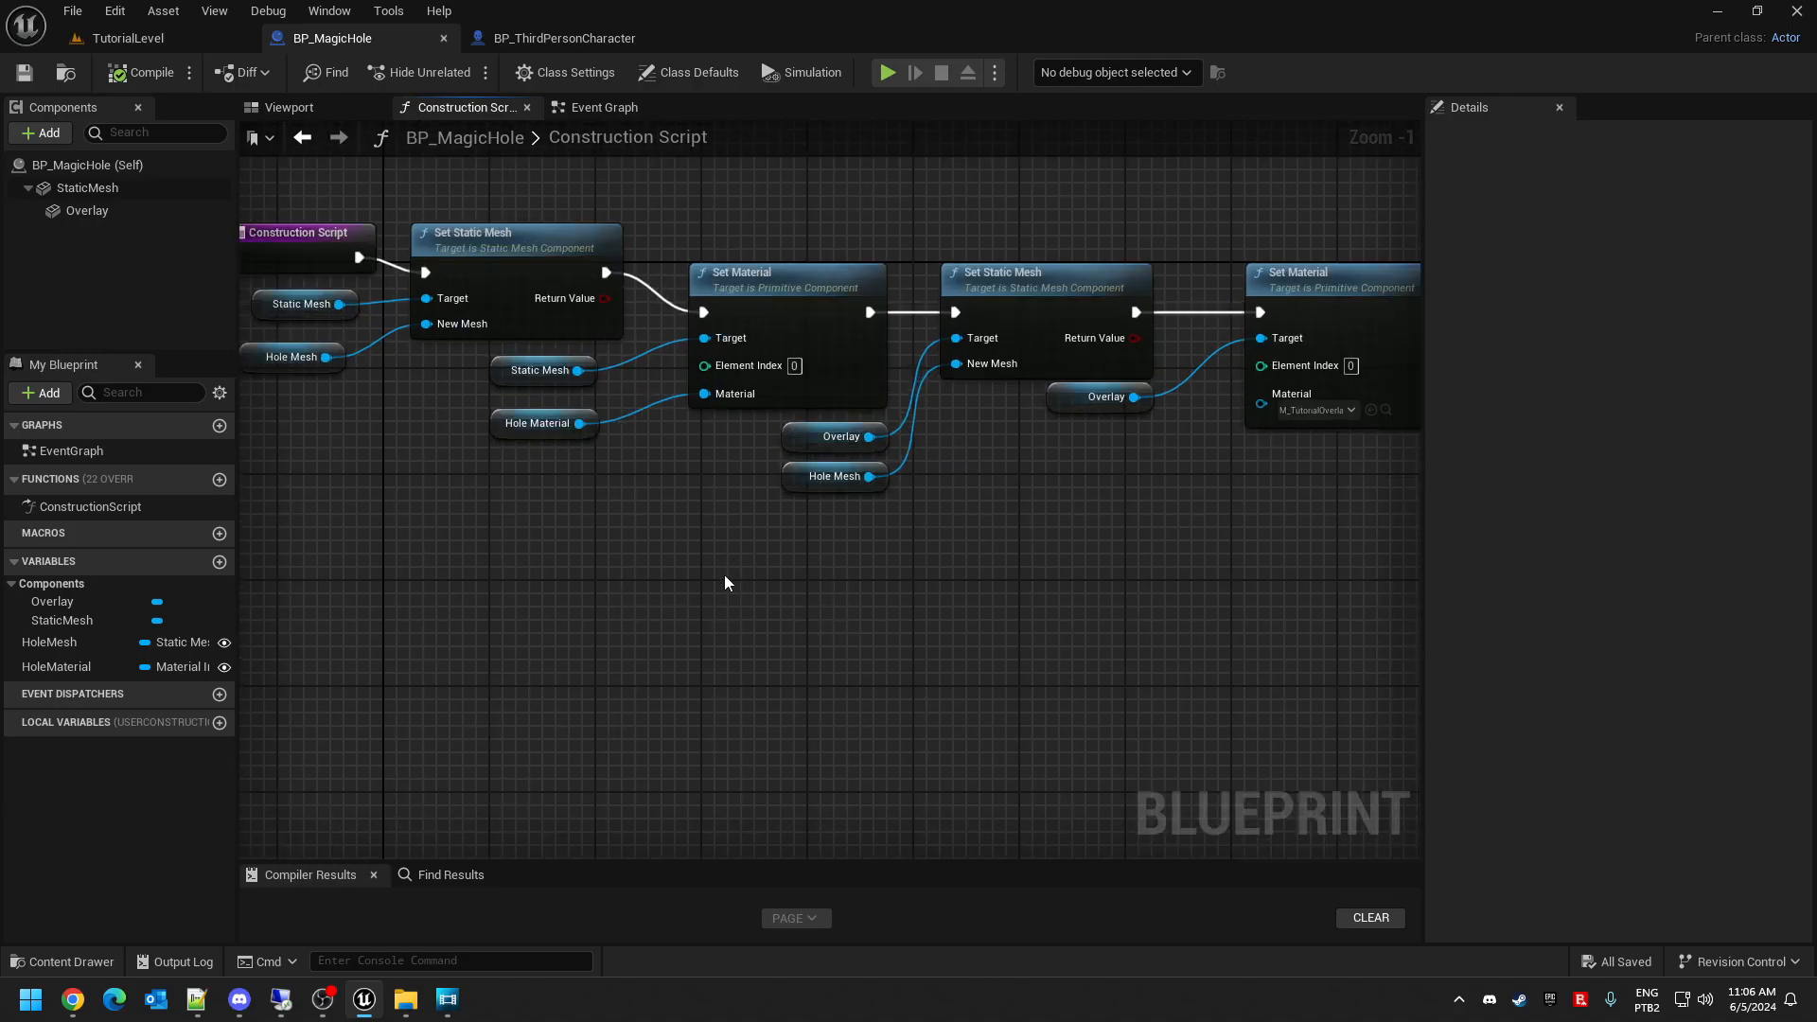
left_click(522, 428)
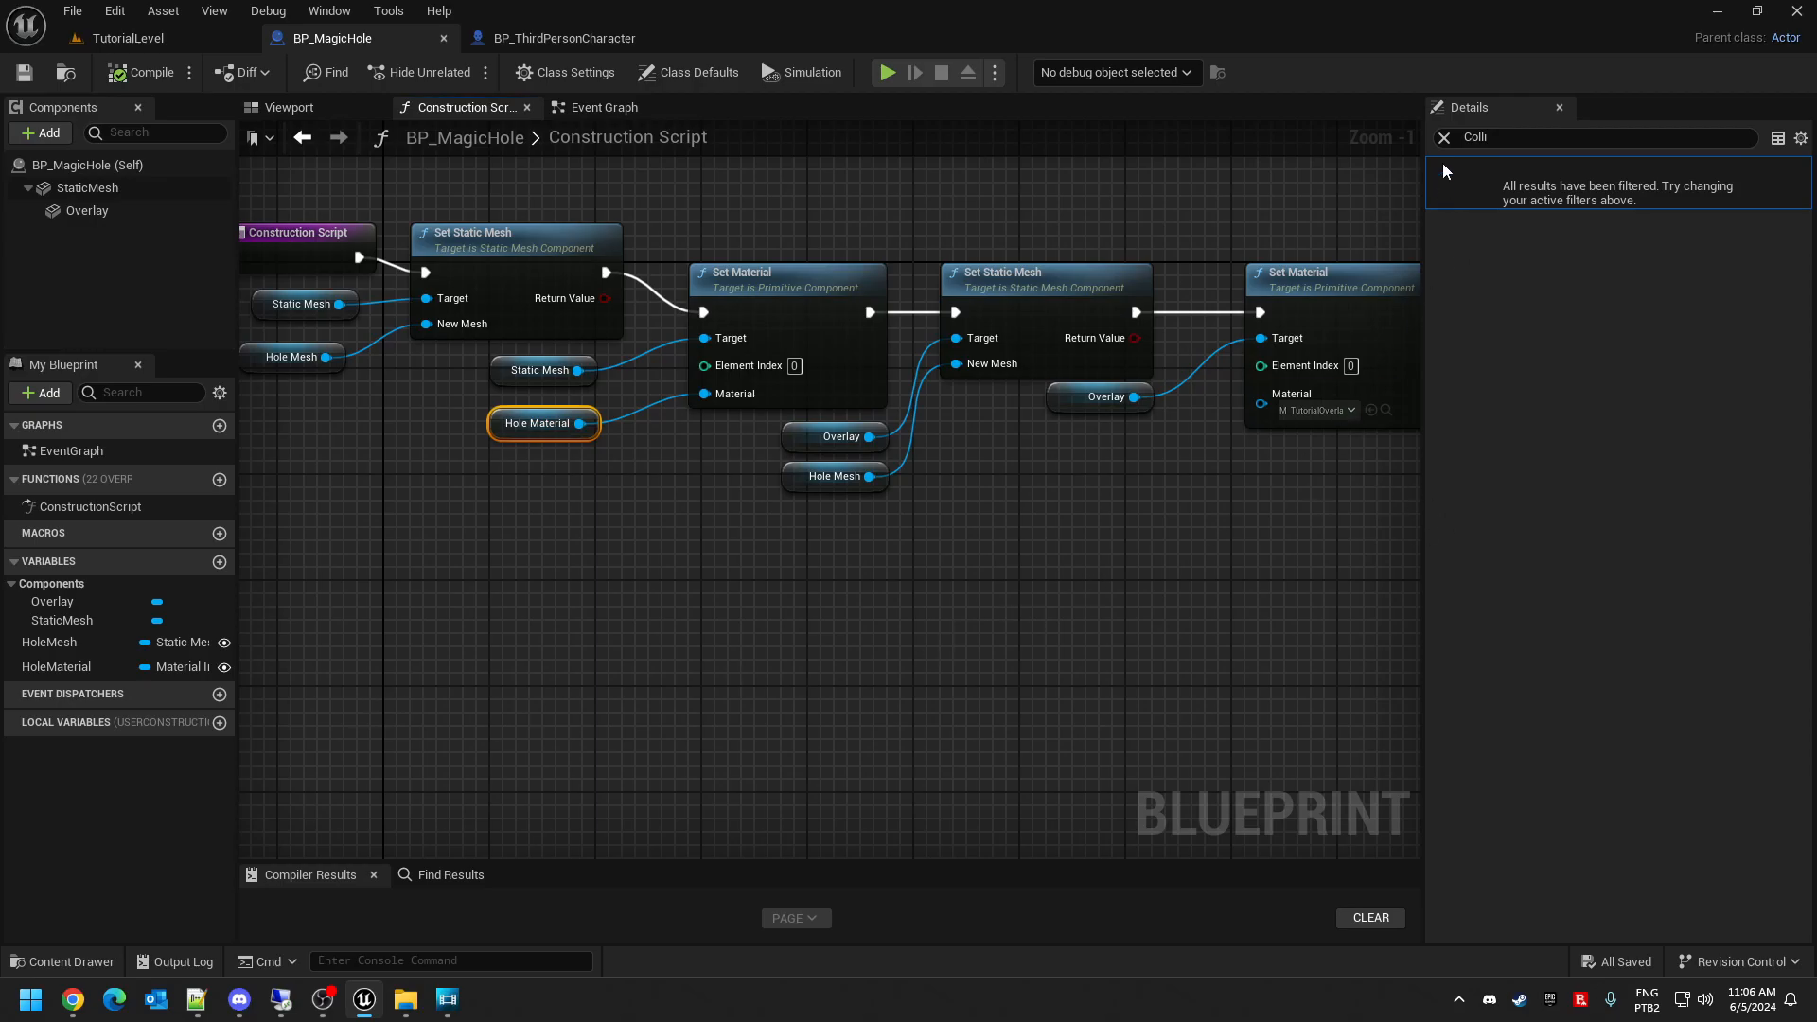
left_click(1444, 138)
left_click(1435, 194)
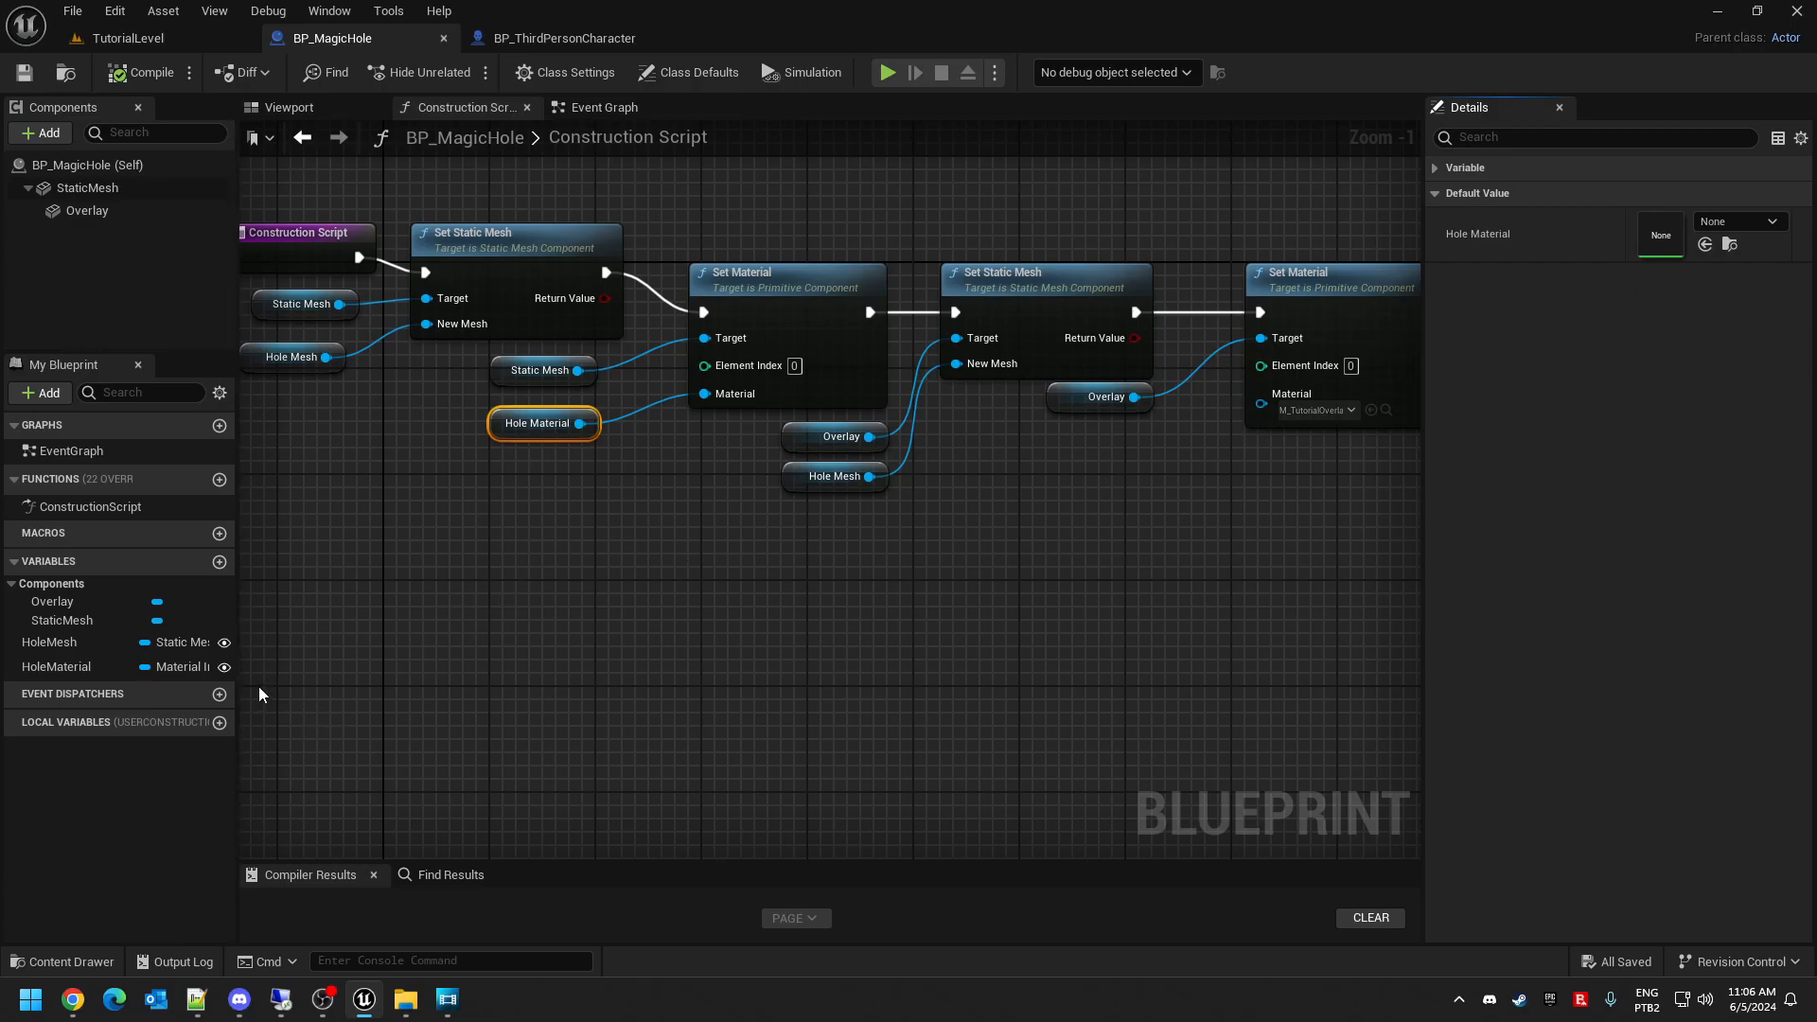
left_click_drag(236, 628, 242, 627)
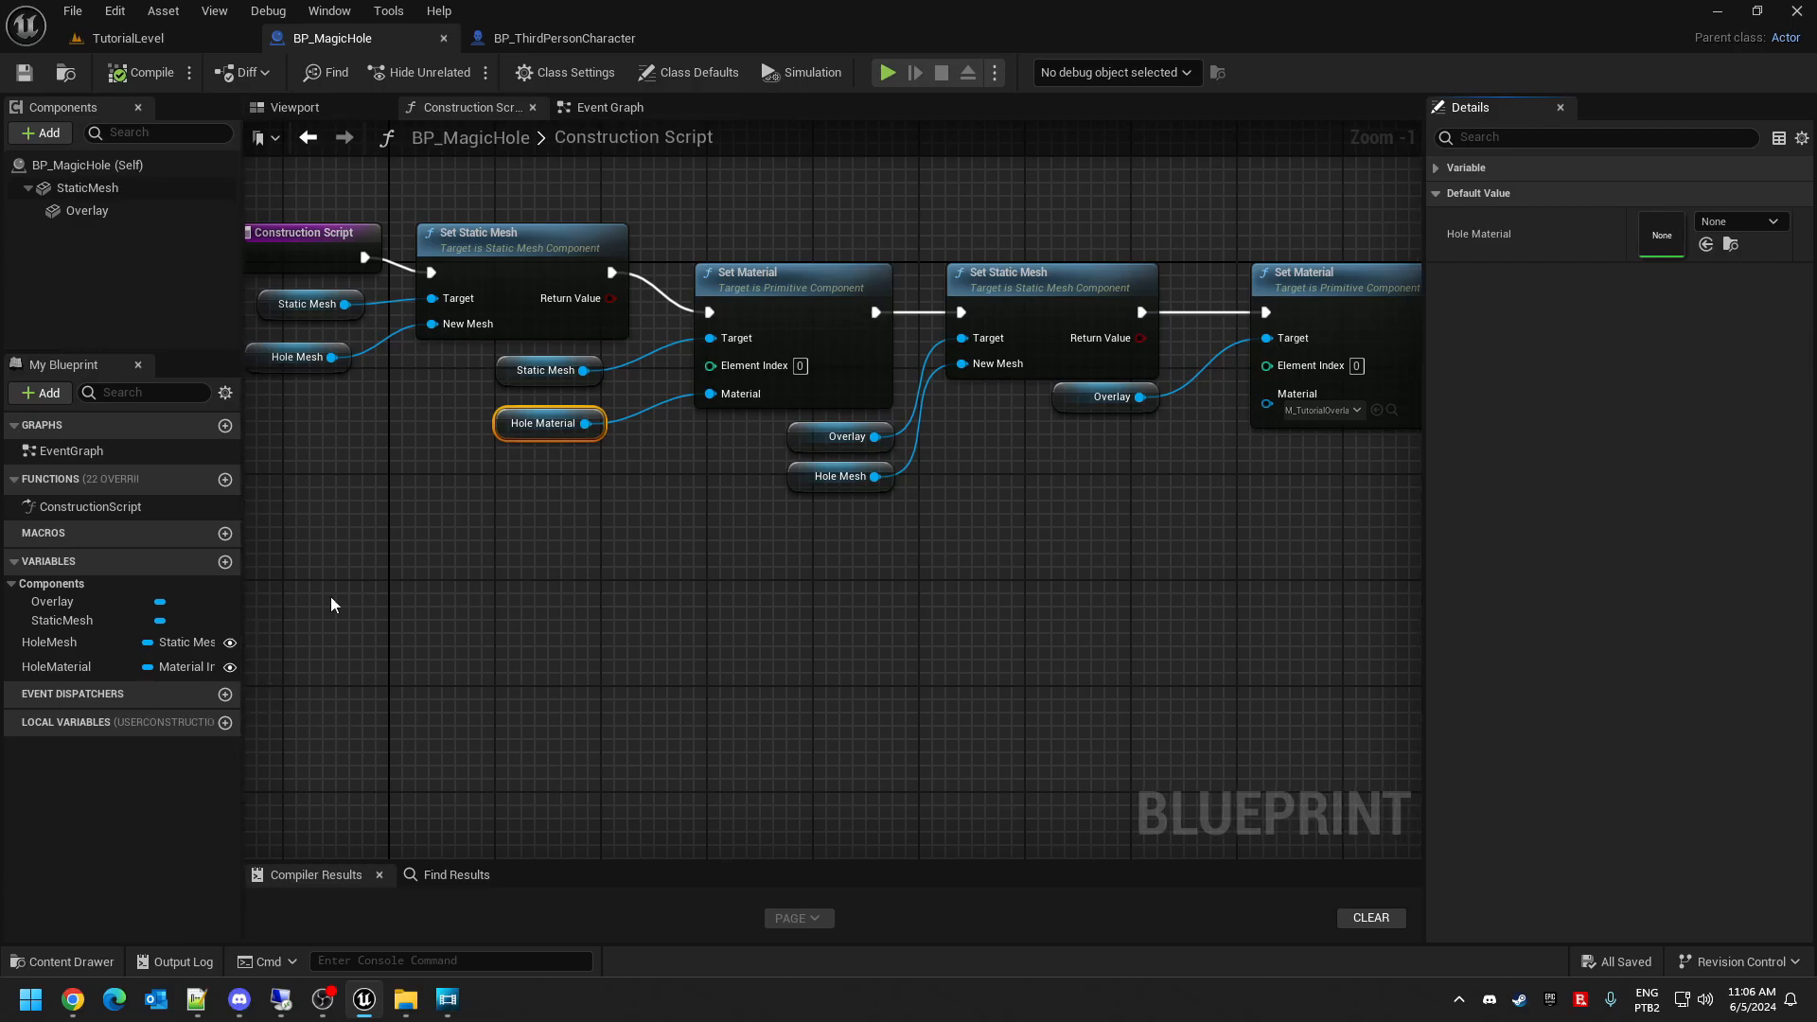
left_click(1758, 221)
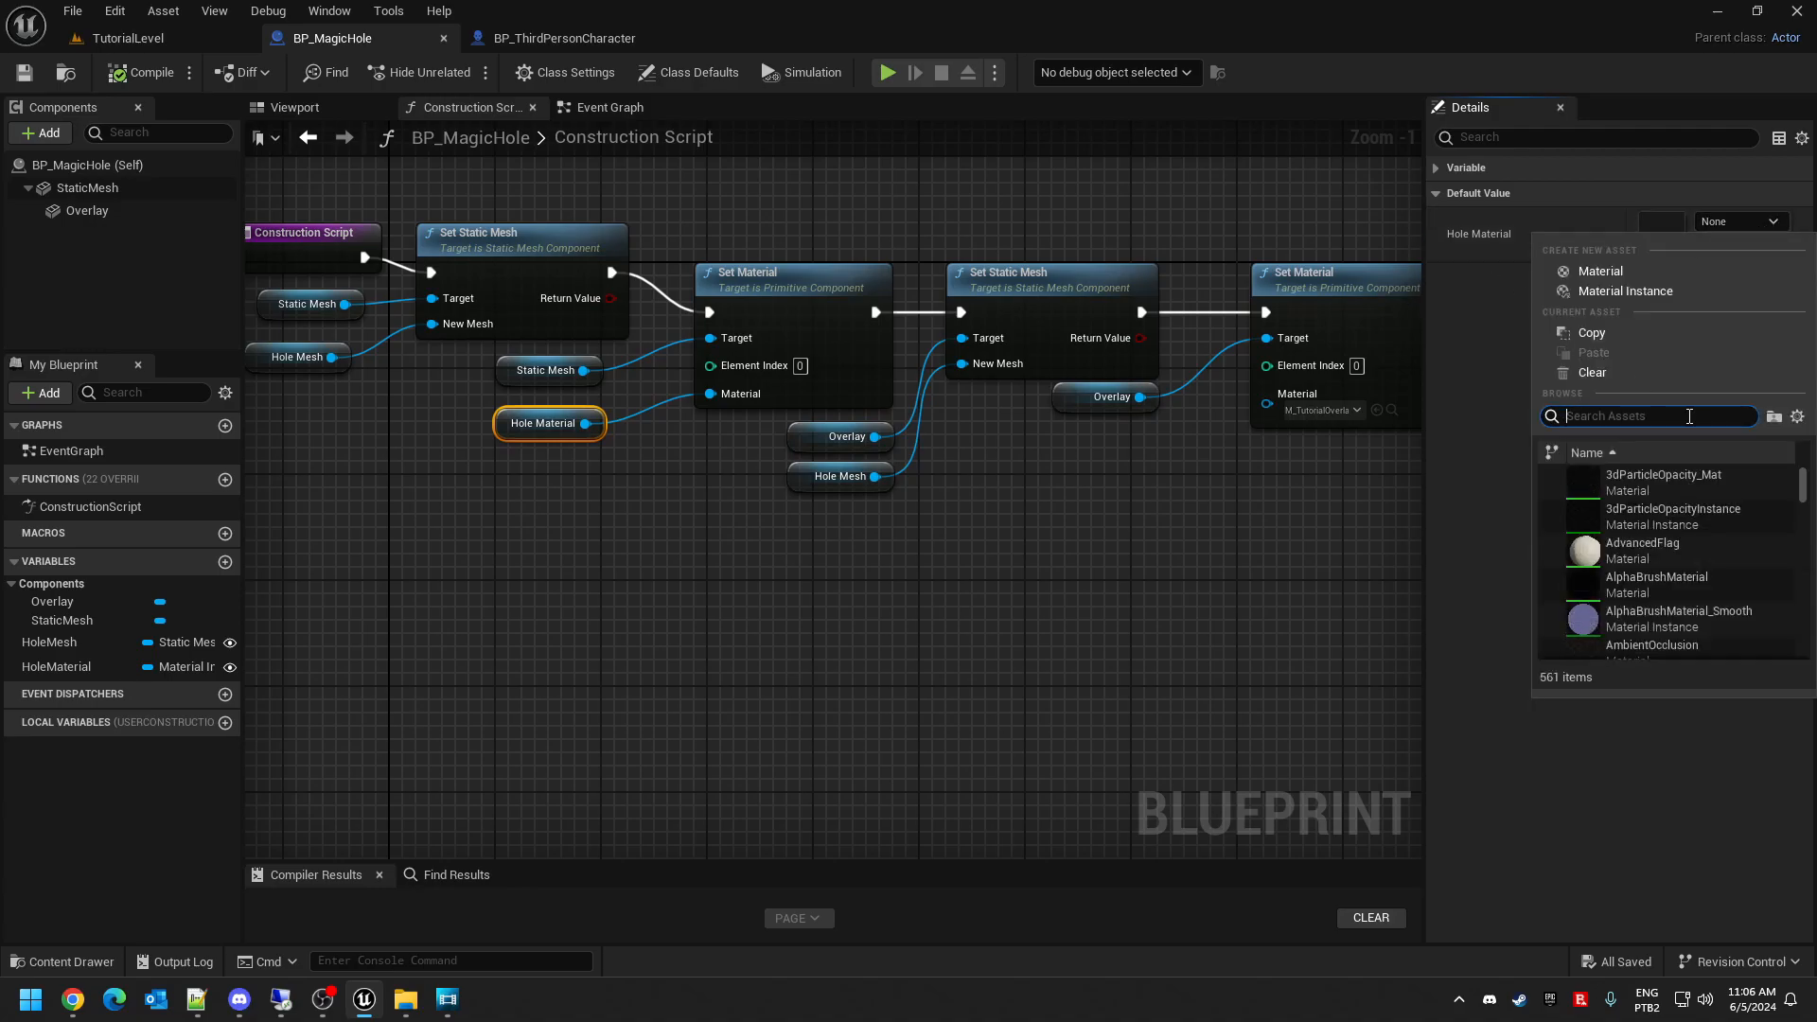
type("tutori")
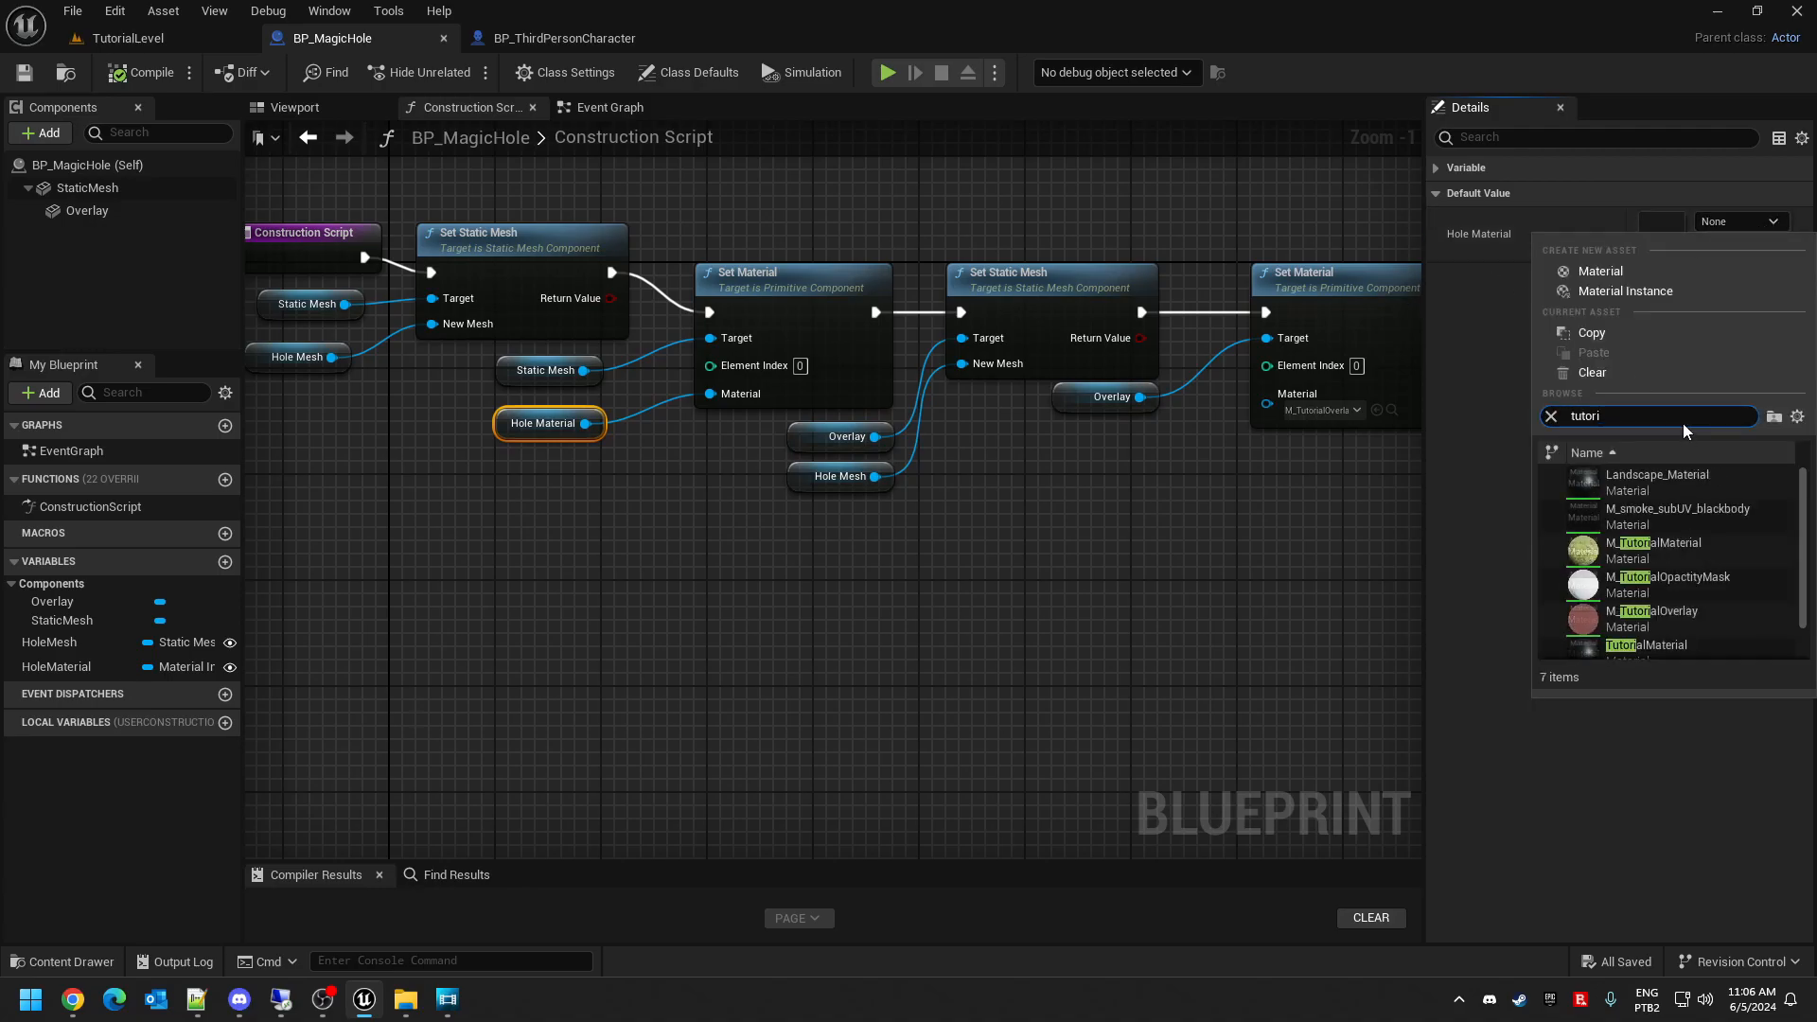
left_click(1724, 595)
key("ctrl+s")
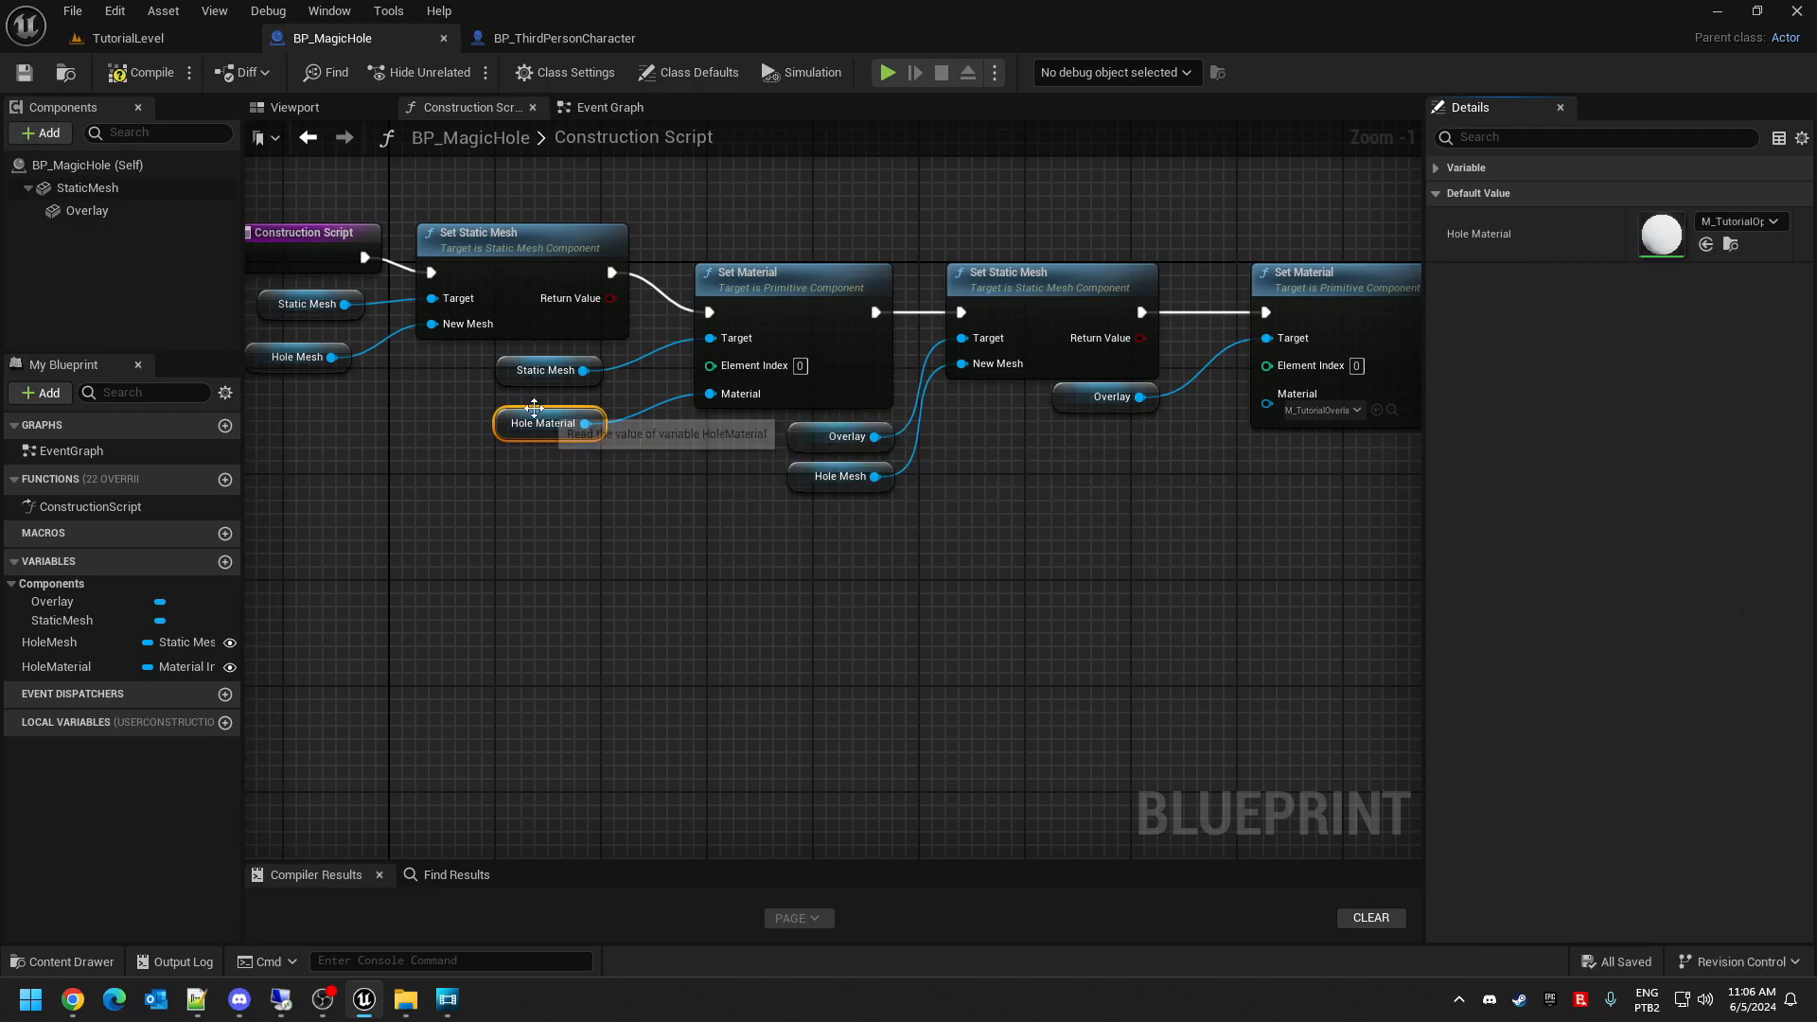
- Set the HoleMesh variable's default value to the Cube static mesh and save BP_MagicHole
right_click_drag(485, 574, 551, 593)
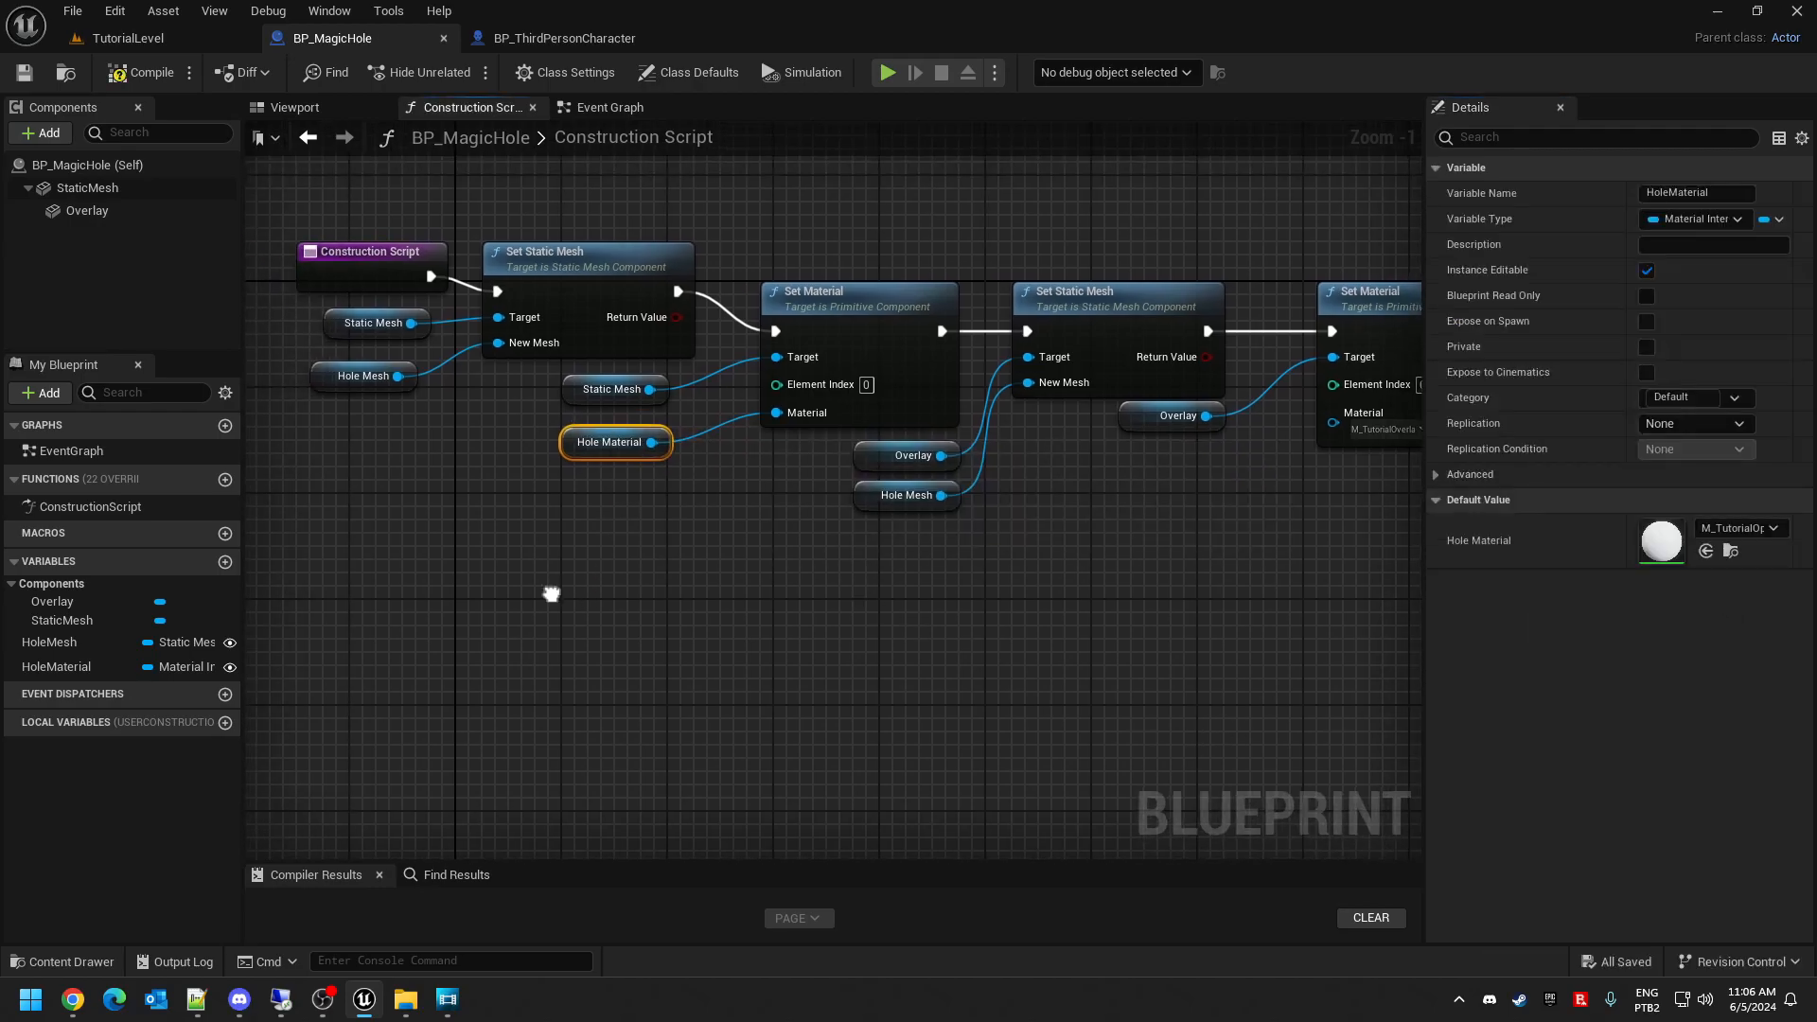
left_click(371, 322)
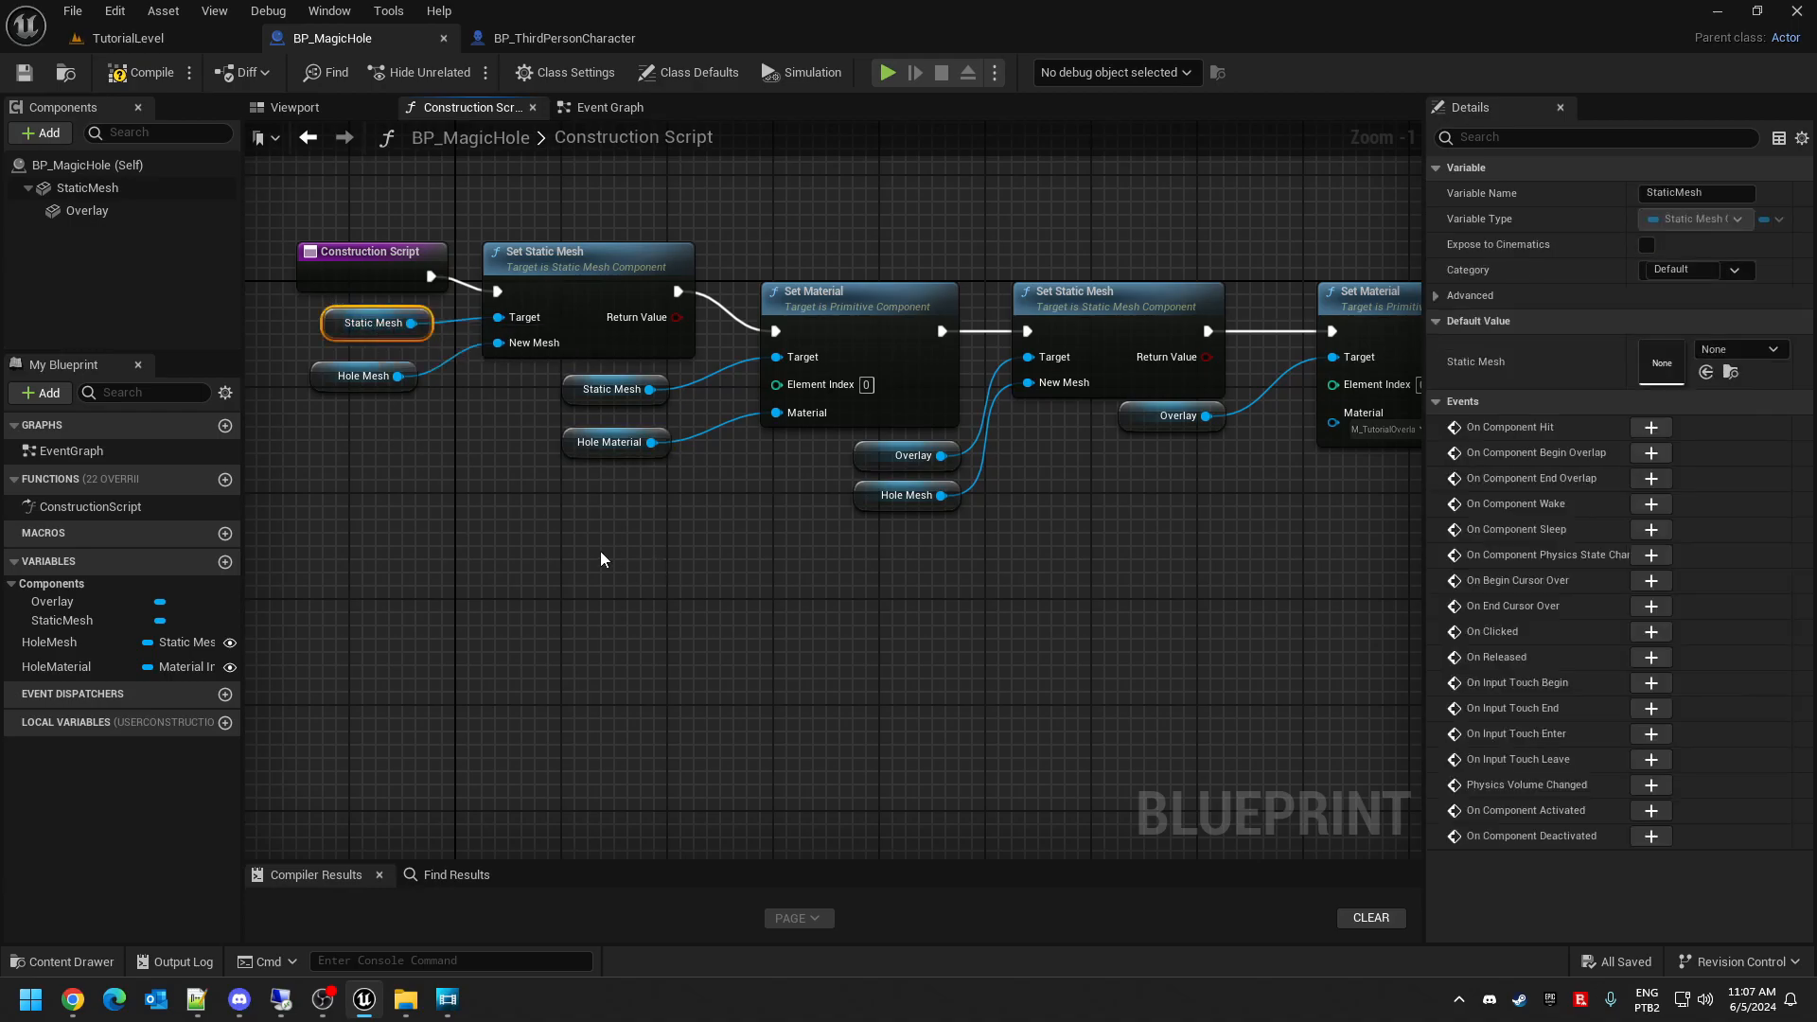
left_click(359, 379)
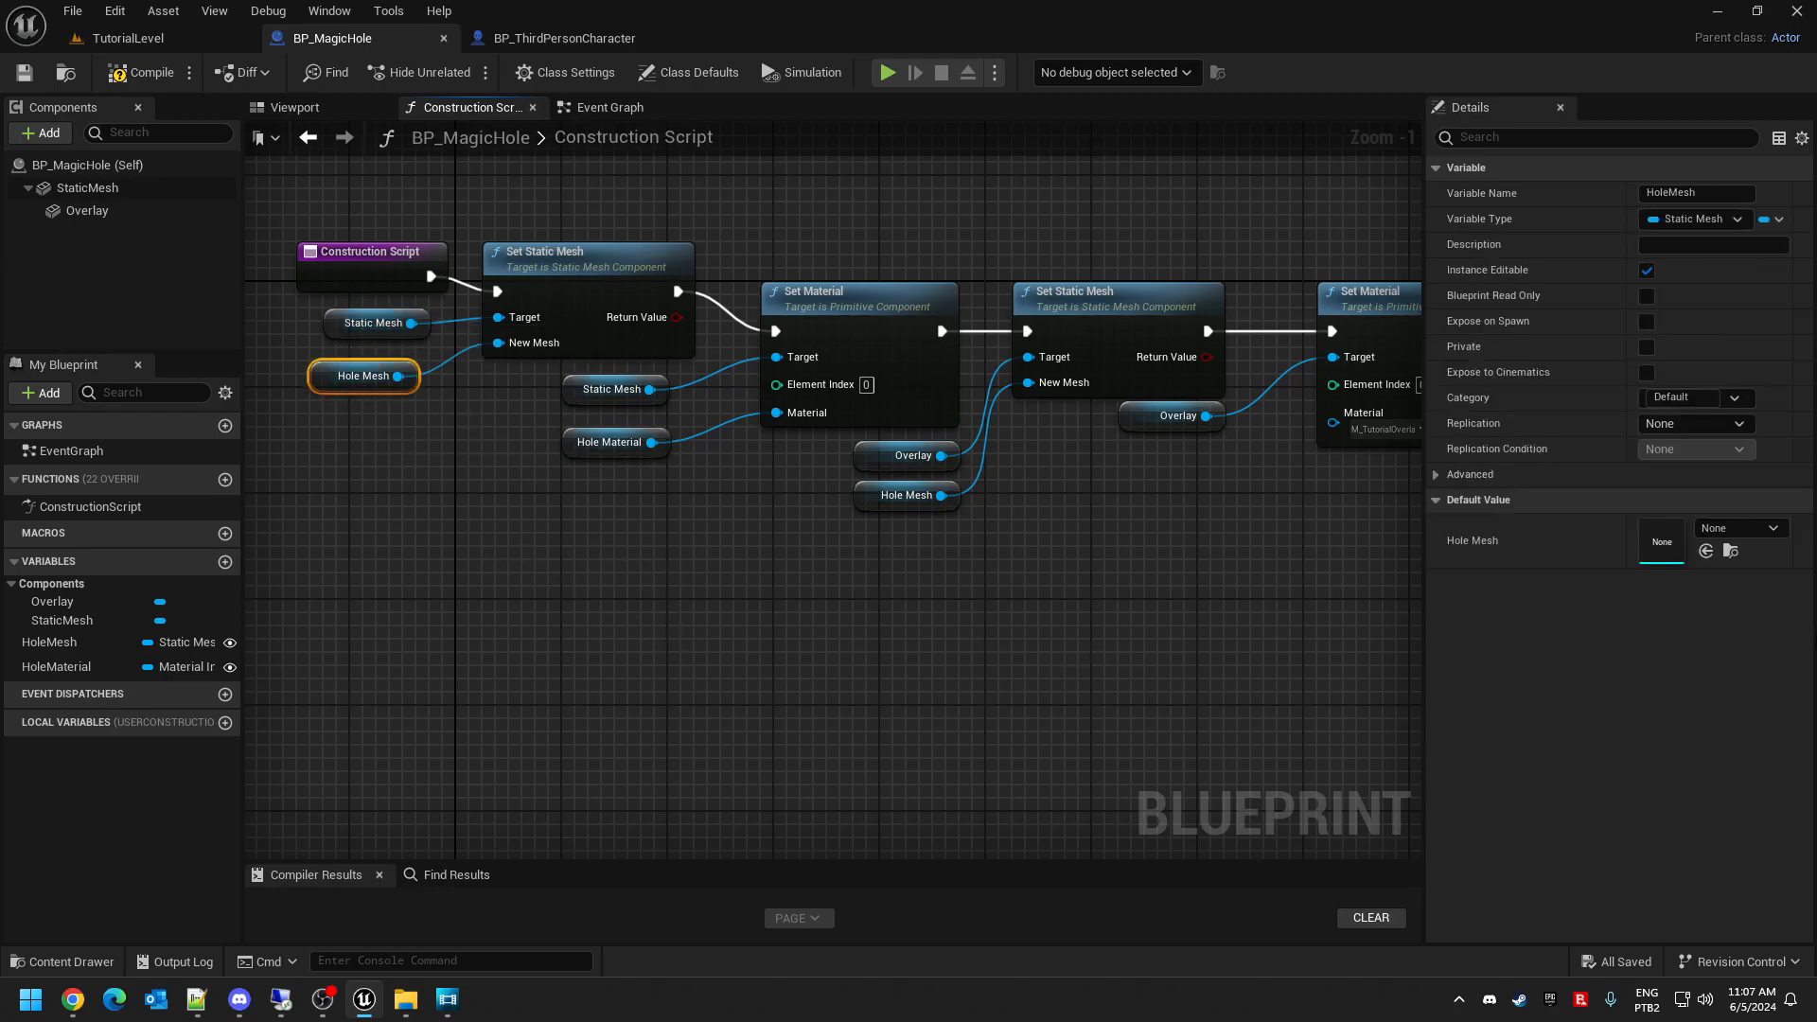
left_click(1764, 532)
type("cu")
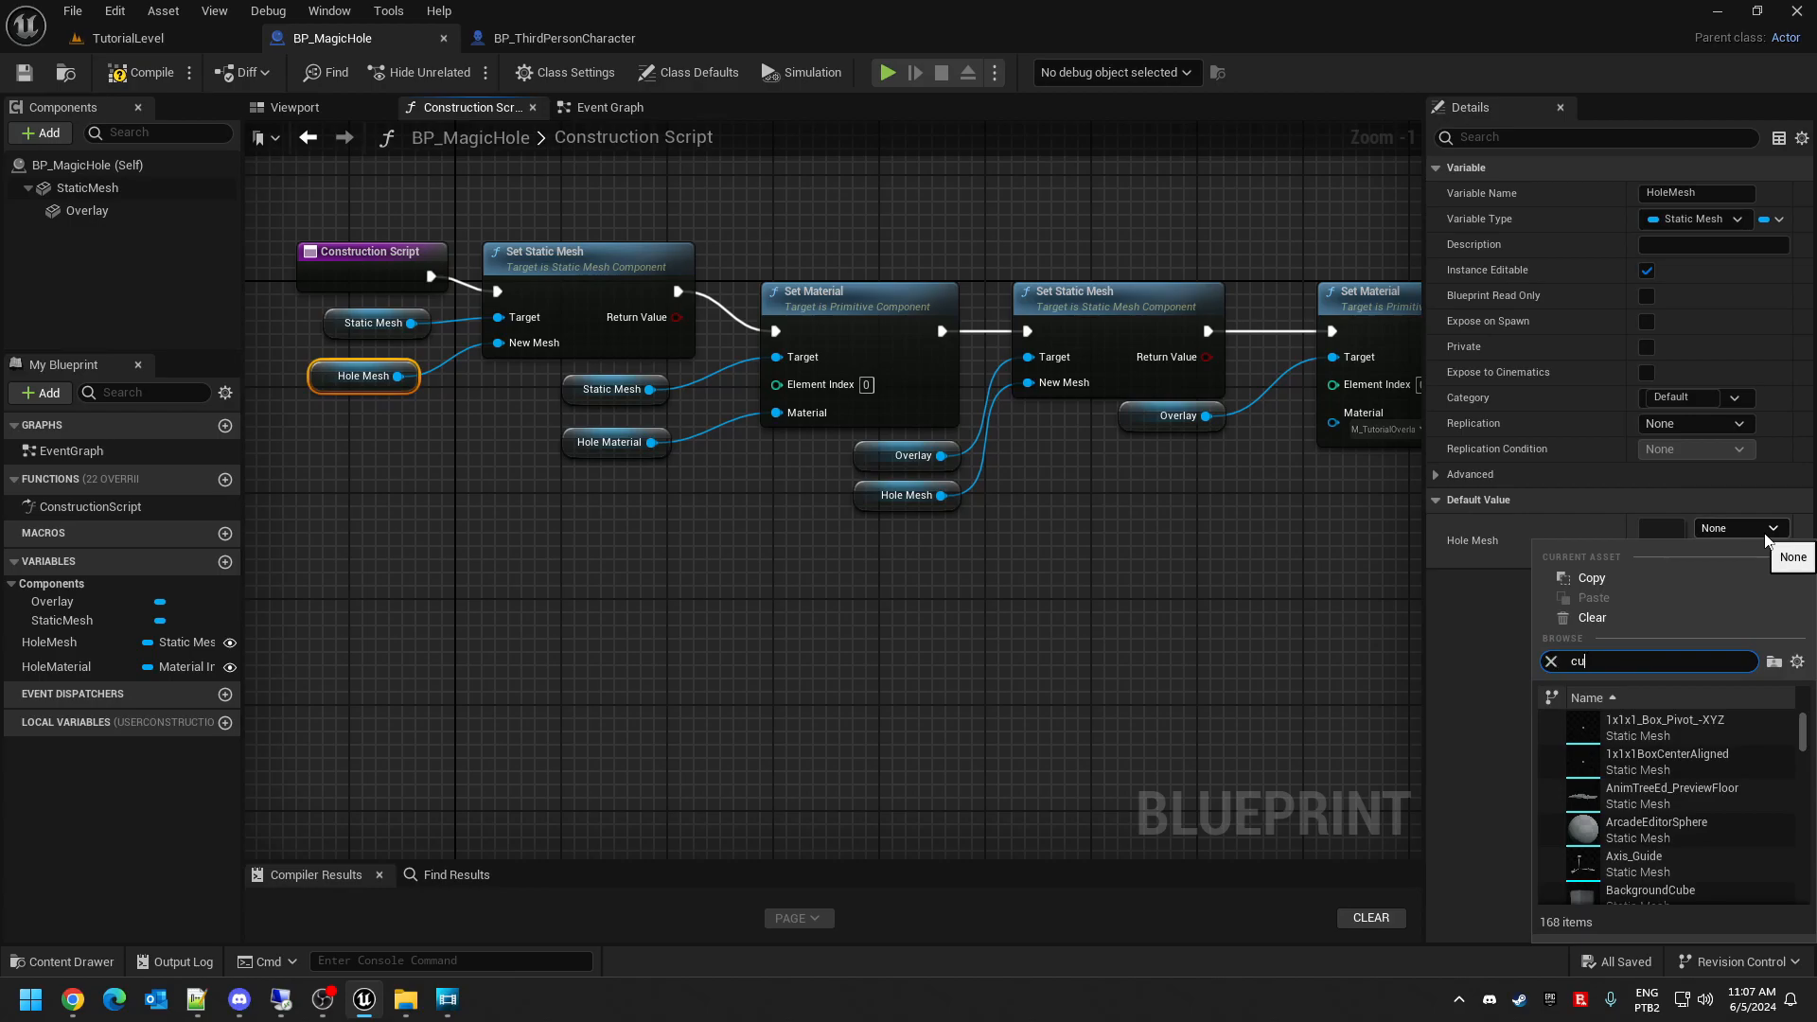
type("be")
left_click(1647, 797)
key("ctrl+s")
right_click_drag(1010, 637, 929, 626)
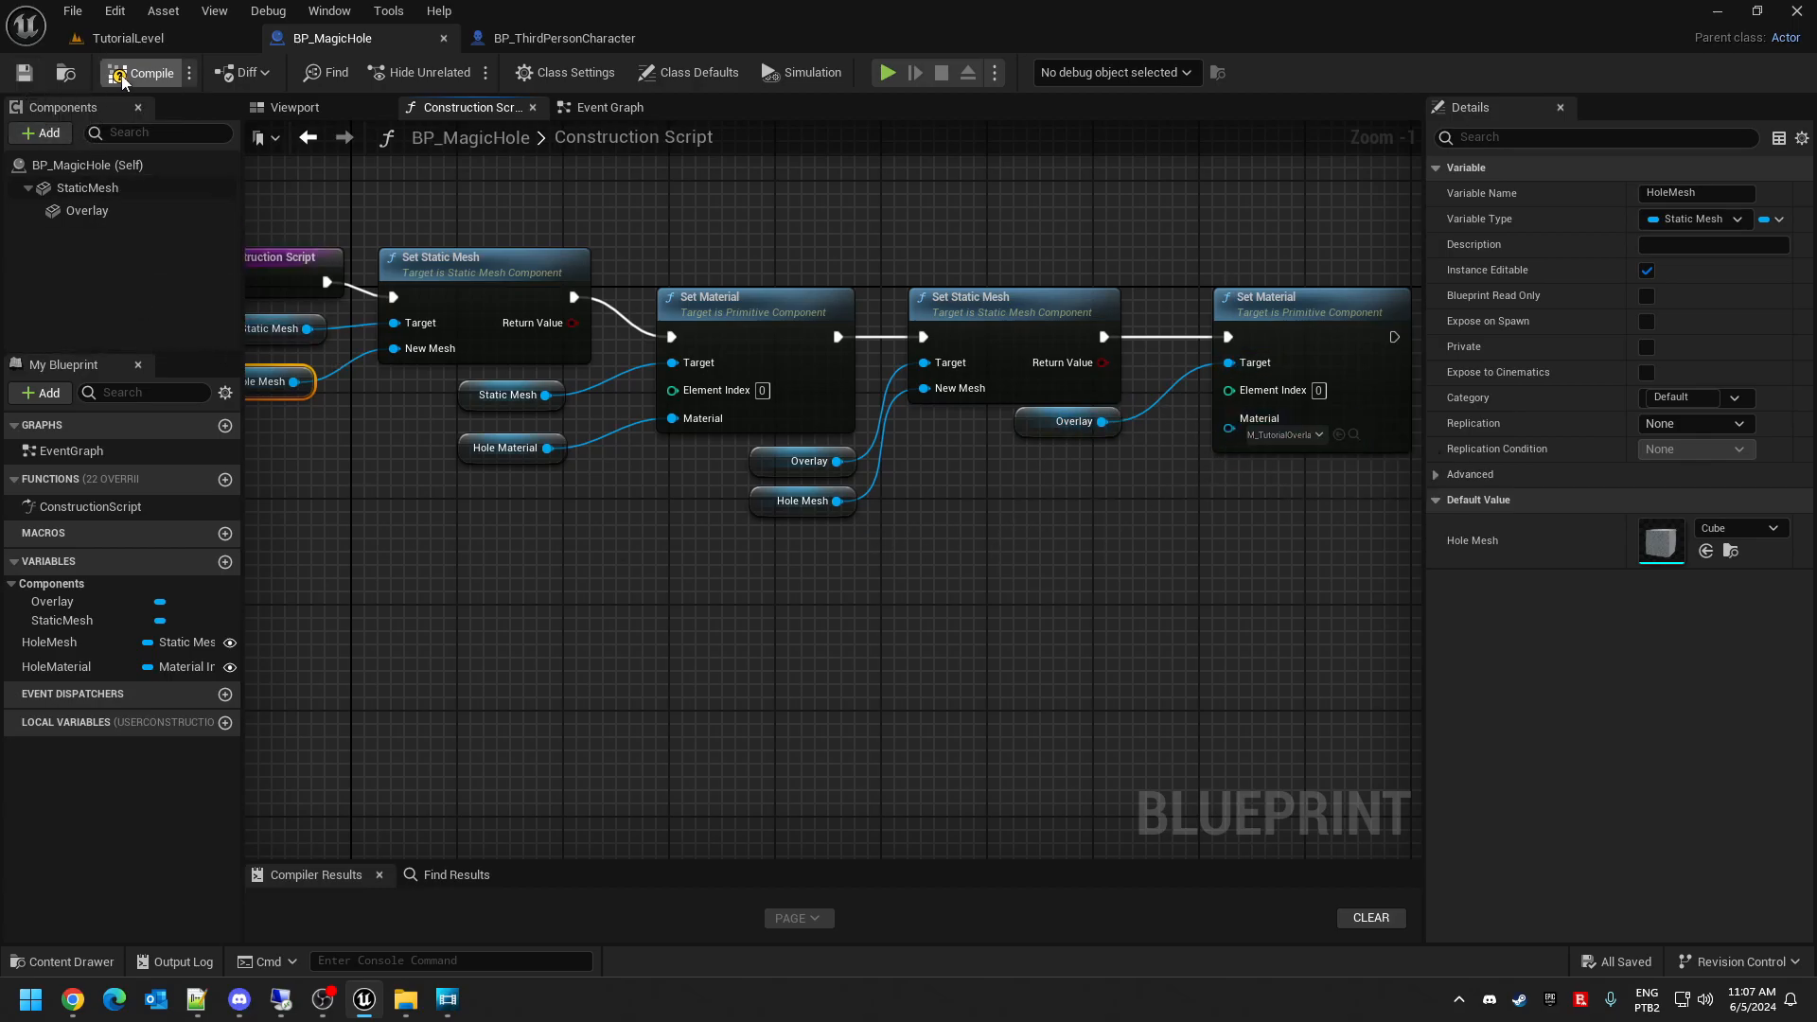
- Inspect BP_MagicHole's mesh in its component preview and compare it with the hole overlay on the platform in TutorialLevel
left_click(318, 112)
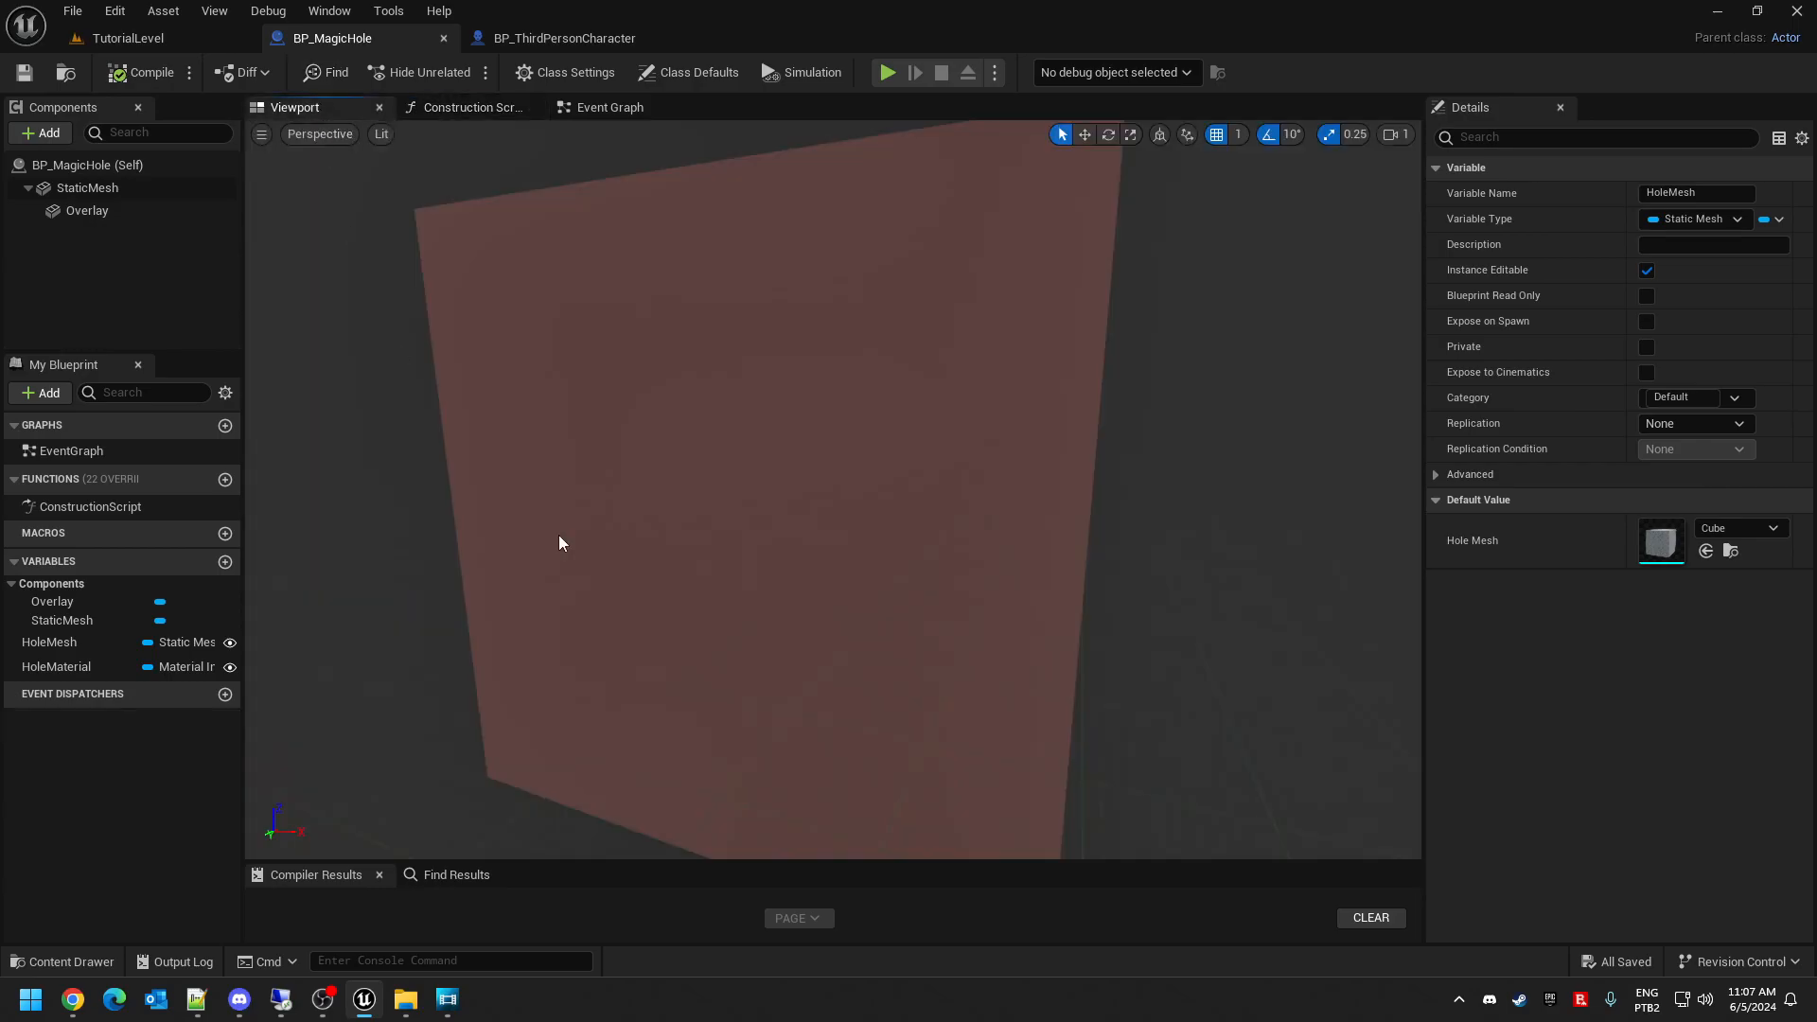
right_click_drag(1005, 681, 1041, 700)
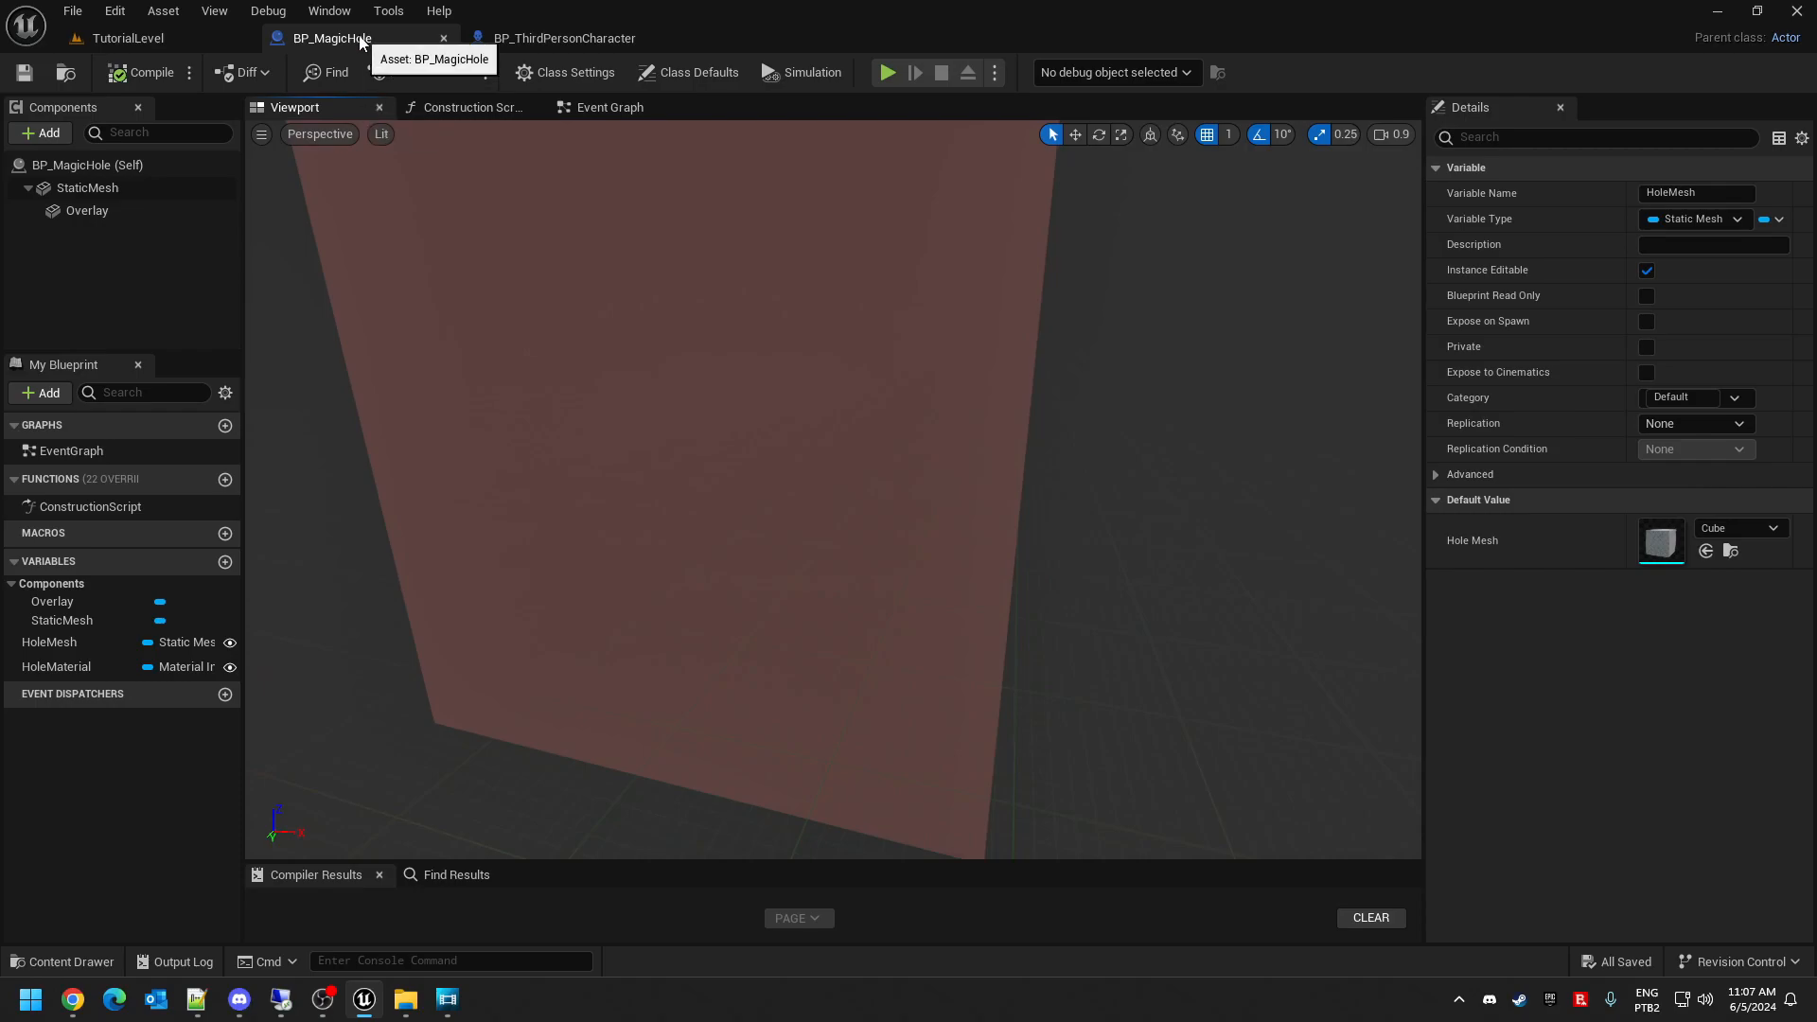
left_click(161, 40)
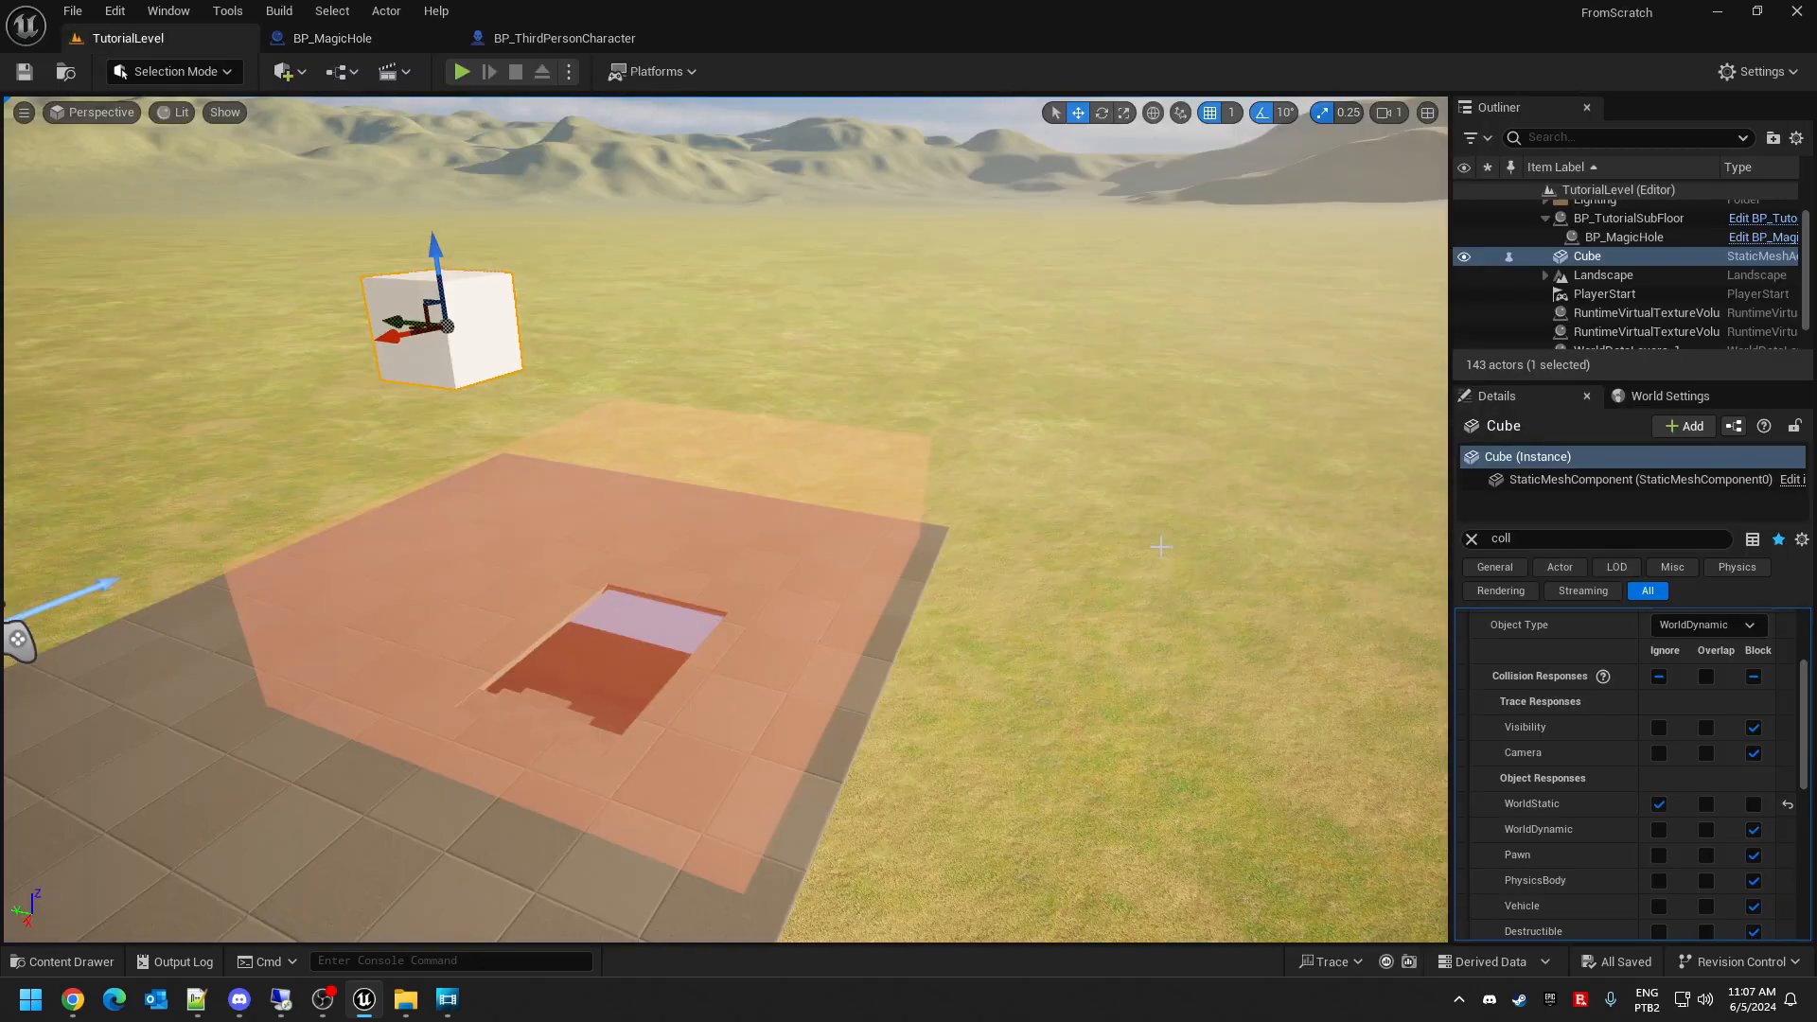
right_click_drag(1133, 689, 1220, 708)
key("a")
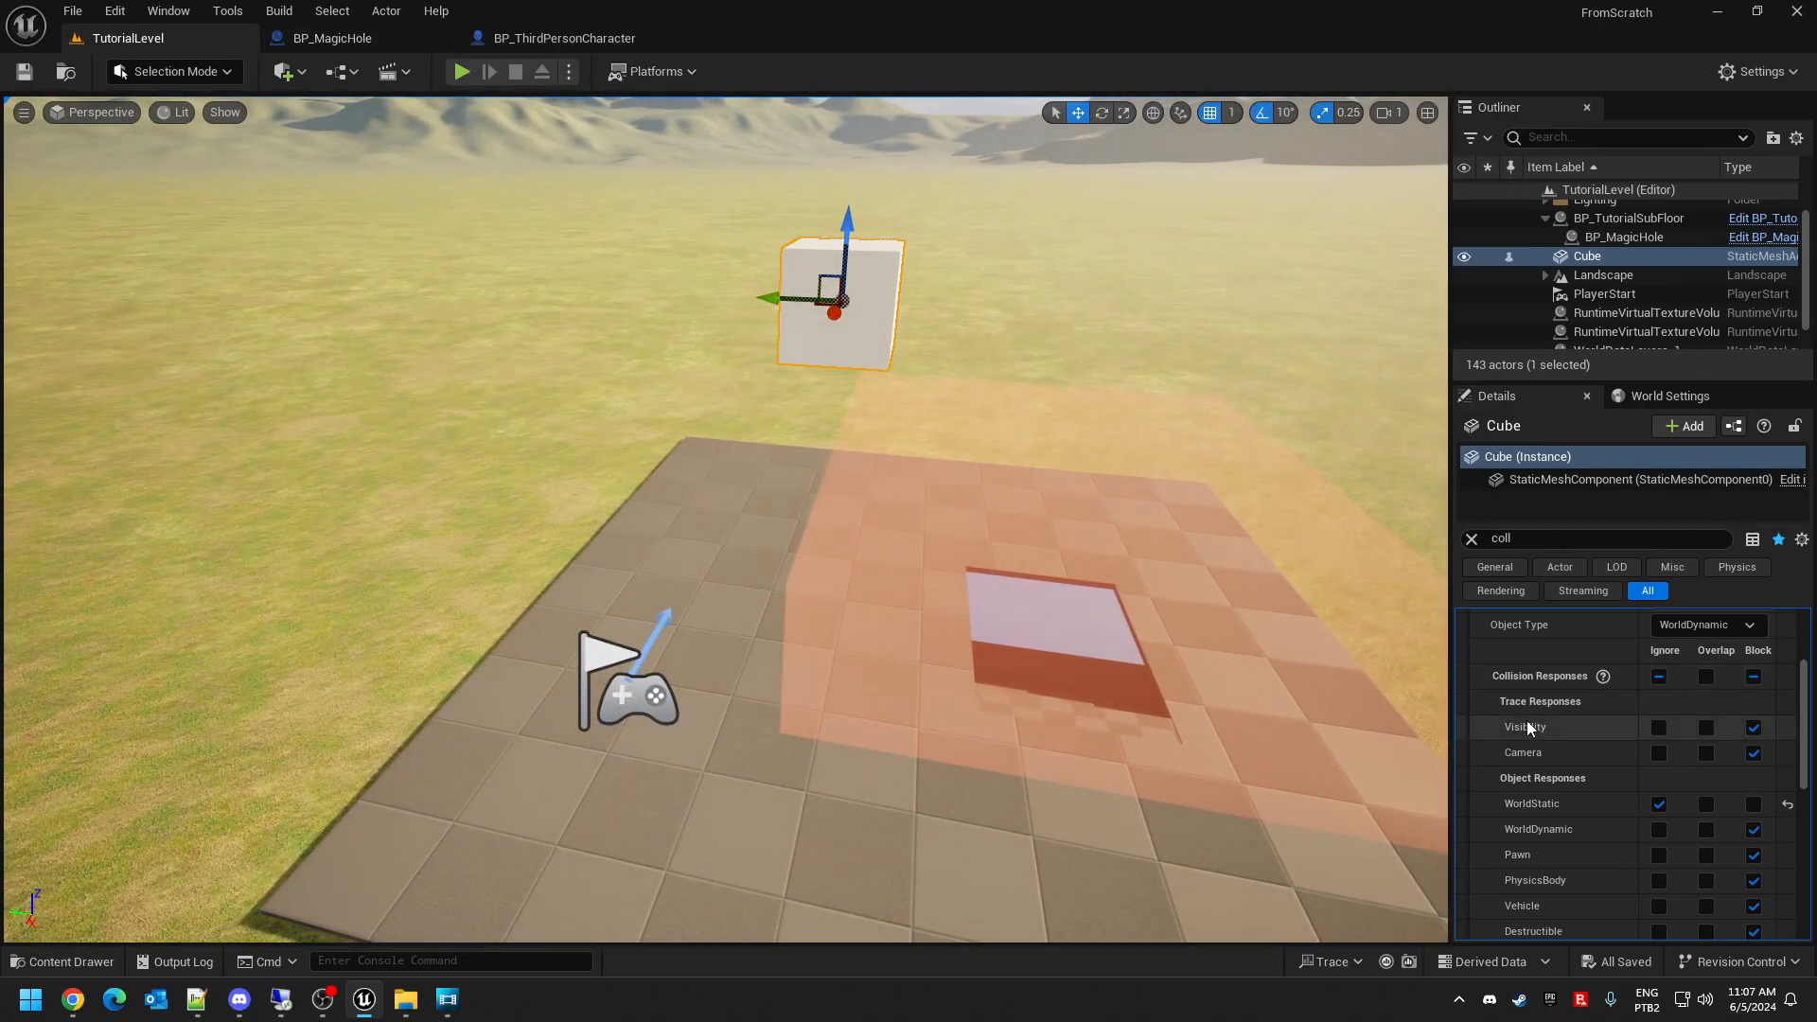
- Open the M_TutorialOverlay material from the TutorialLand content folder to examine its graph
left_click(327, 38)
key("ctrl+space")
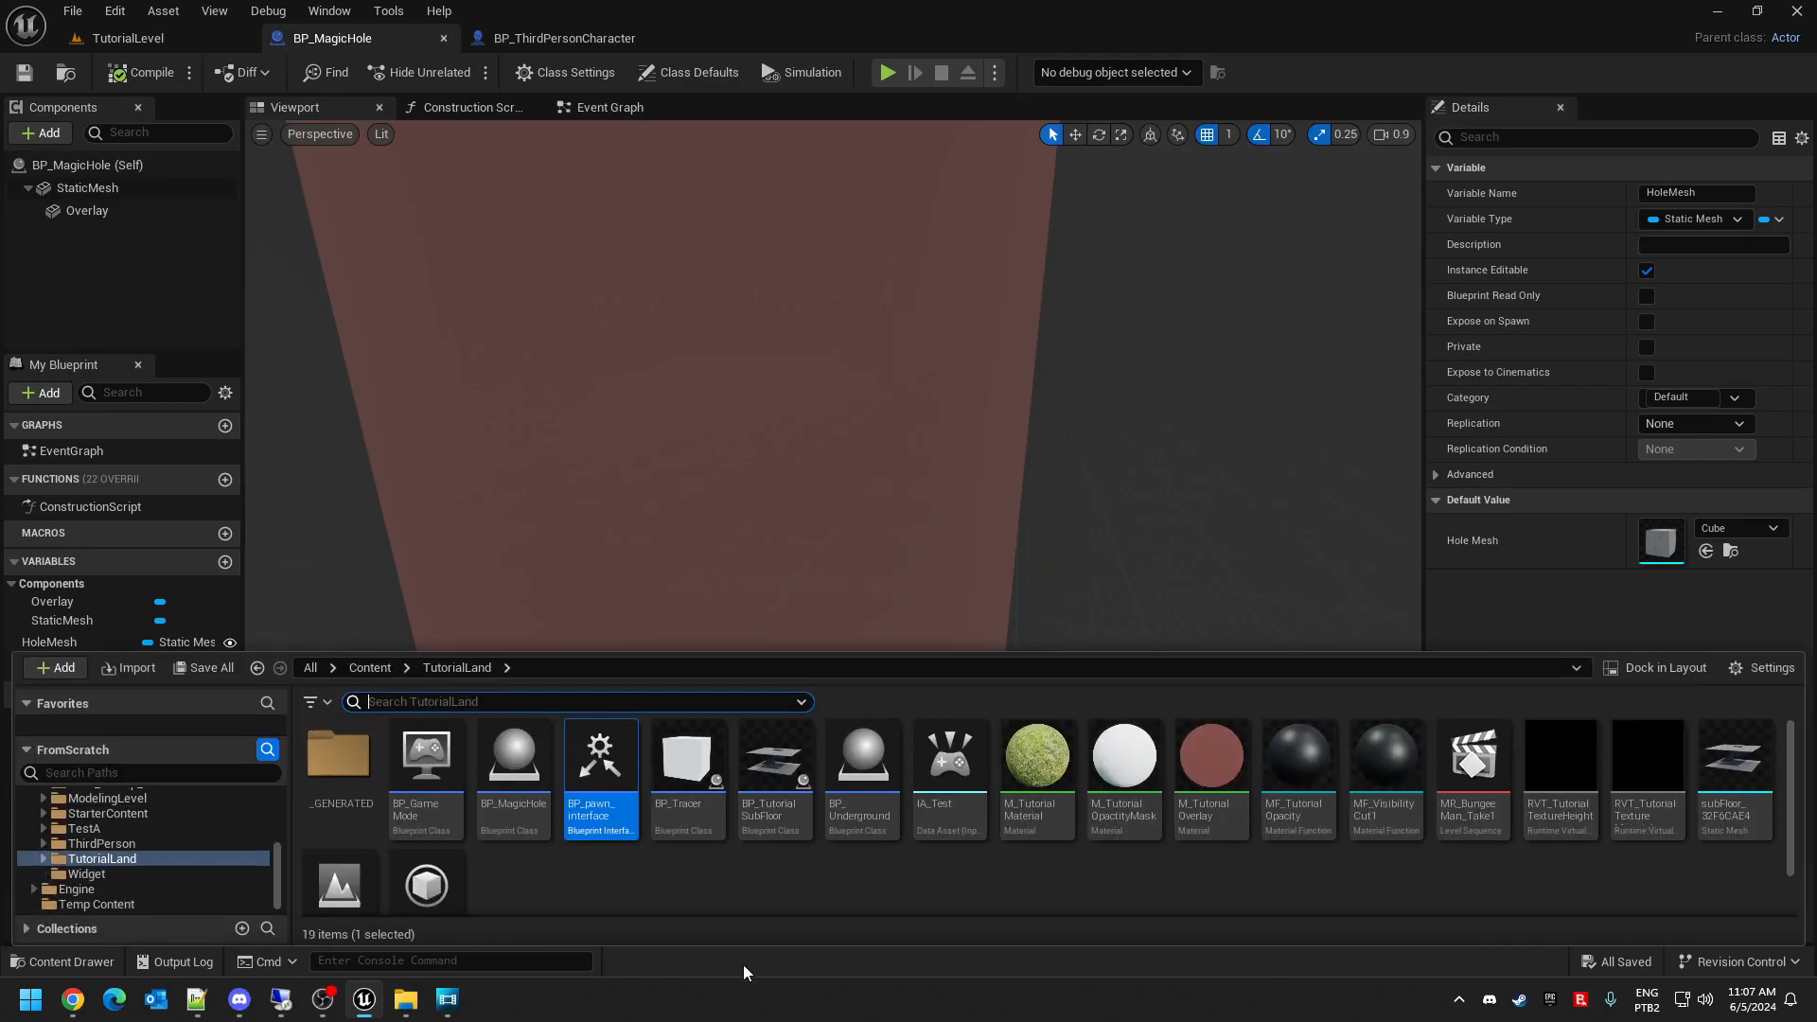
double_click(1212, 797)
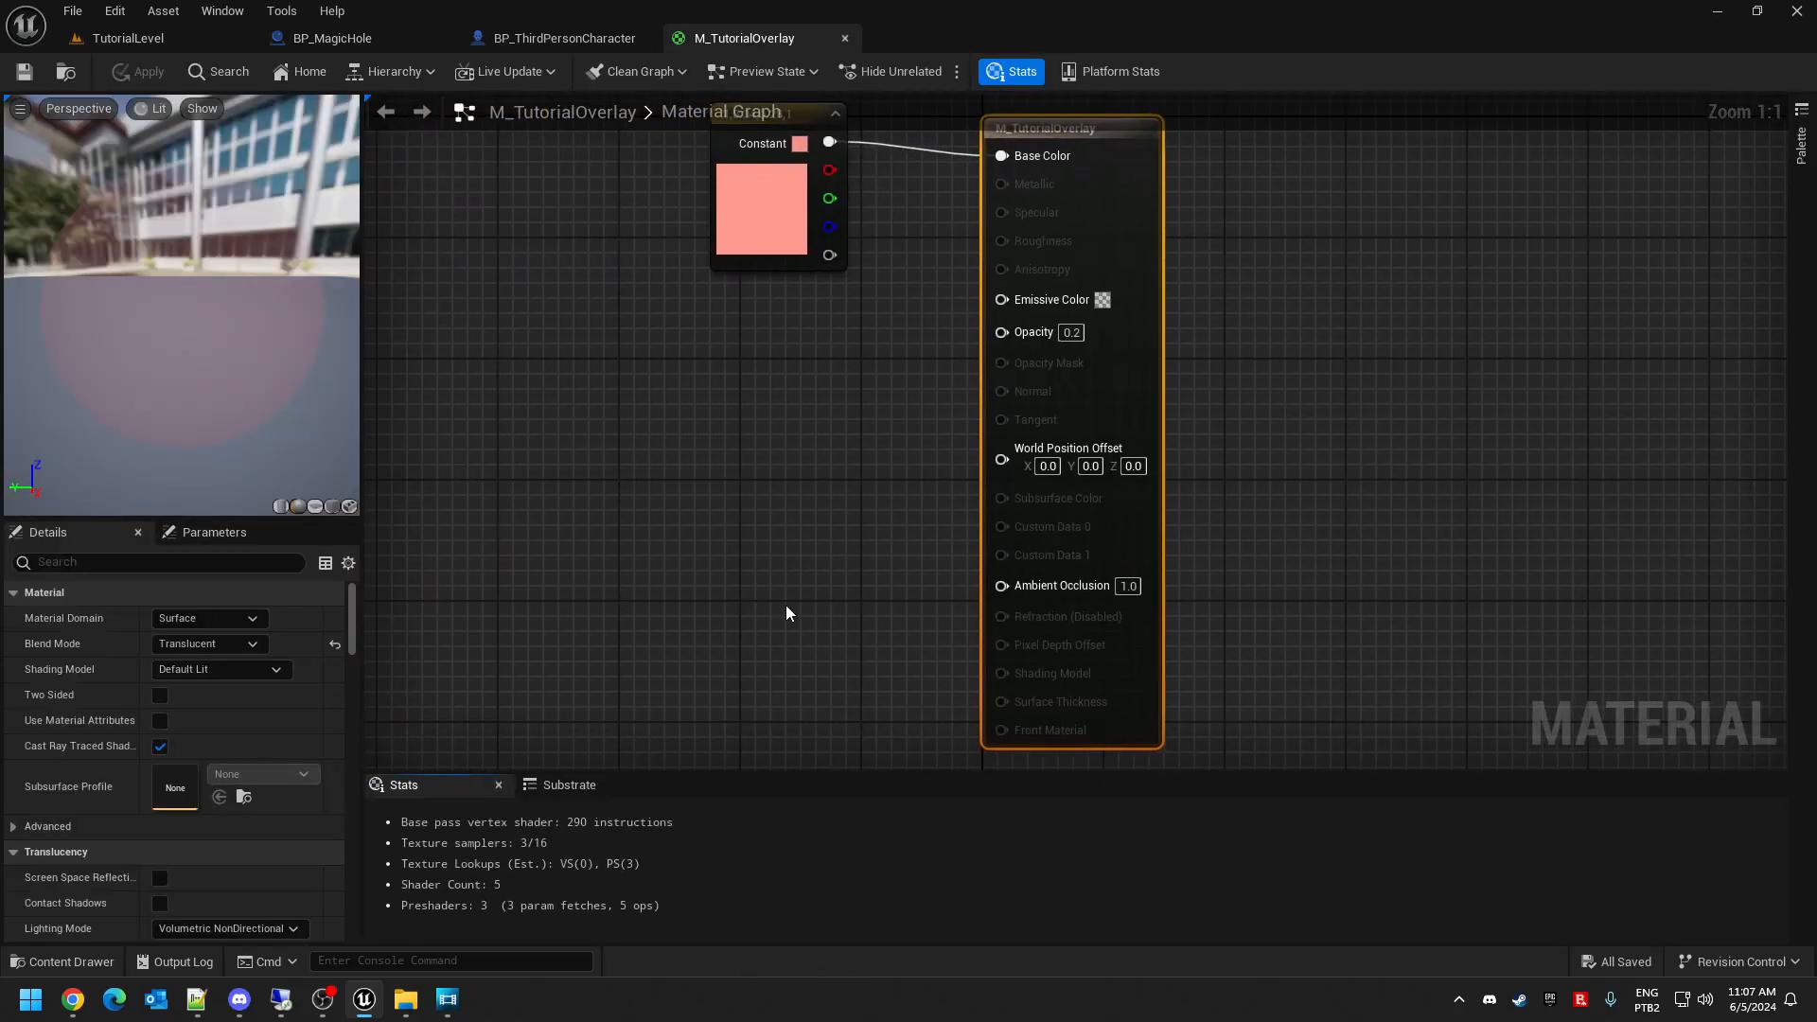
- Set M_TutorialOverlay's Opacity to 0.1, save the material, and check the overlay on the platform in TutorialLevel
left_click(747, 199)
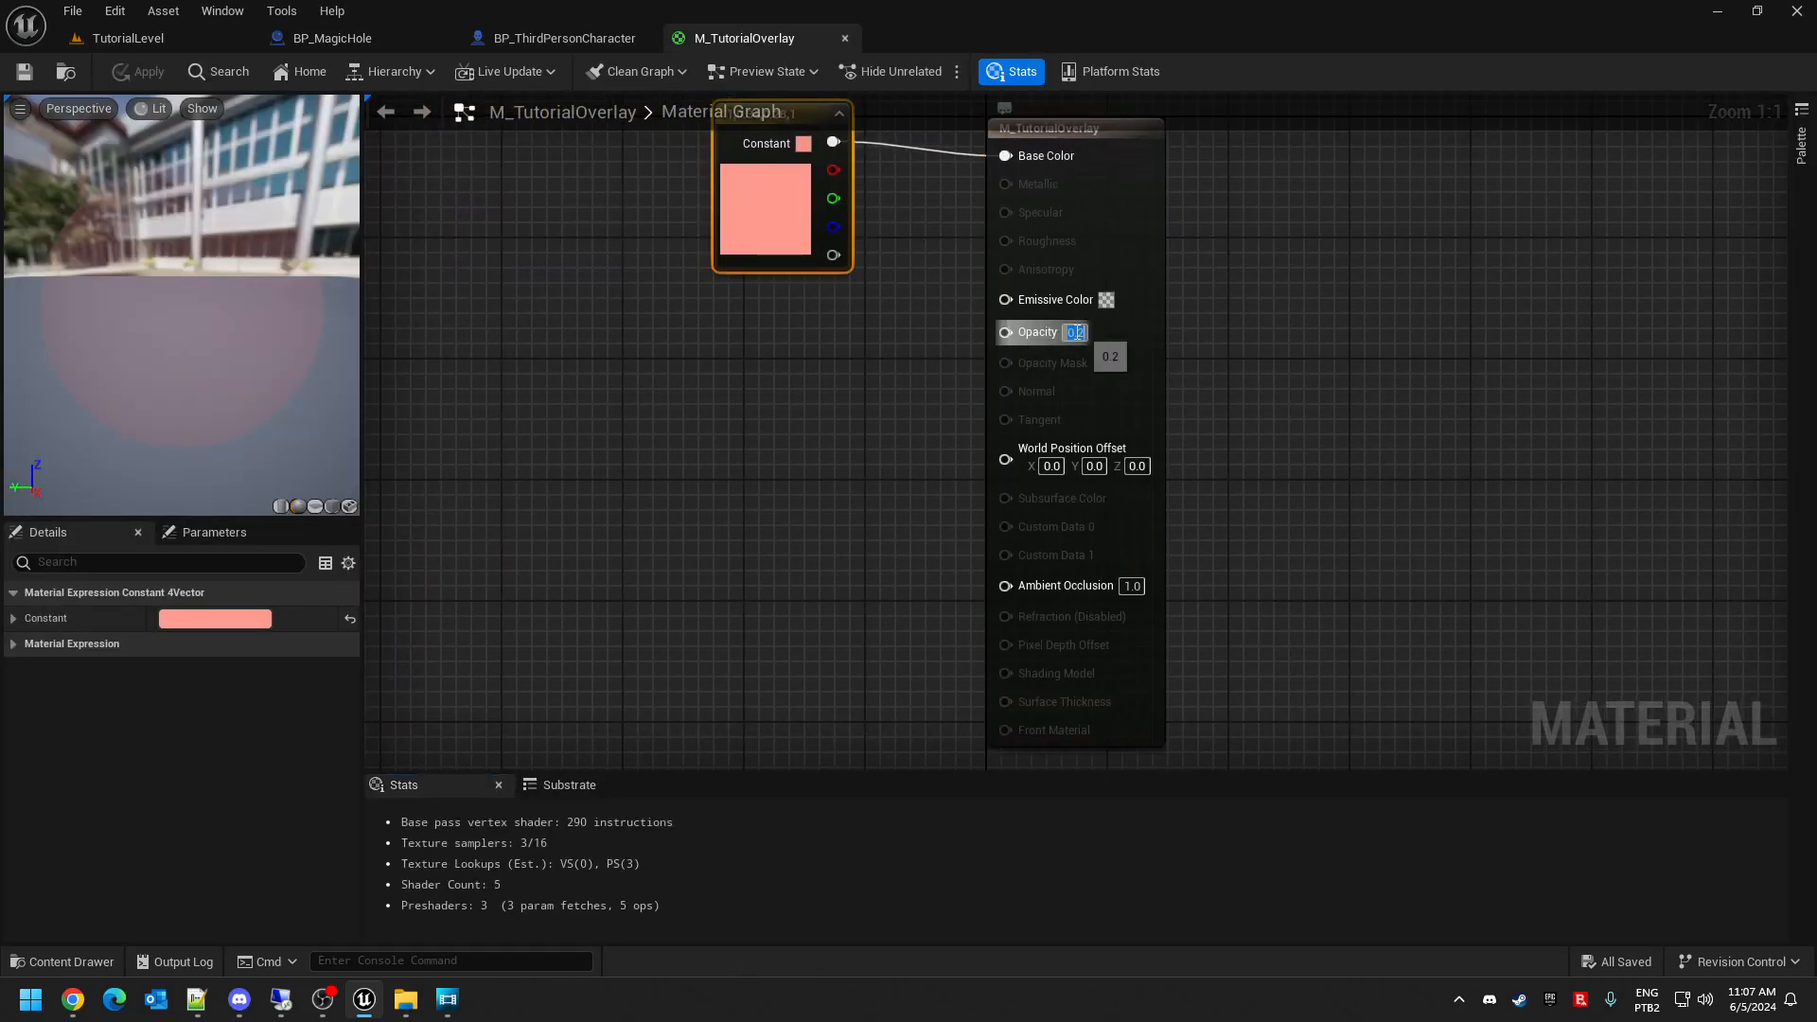
key("Right")
key("shift+Left")
type("1")
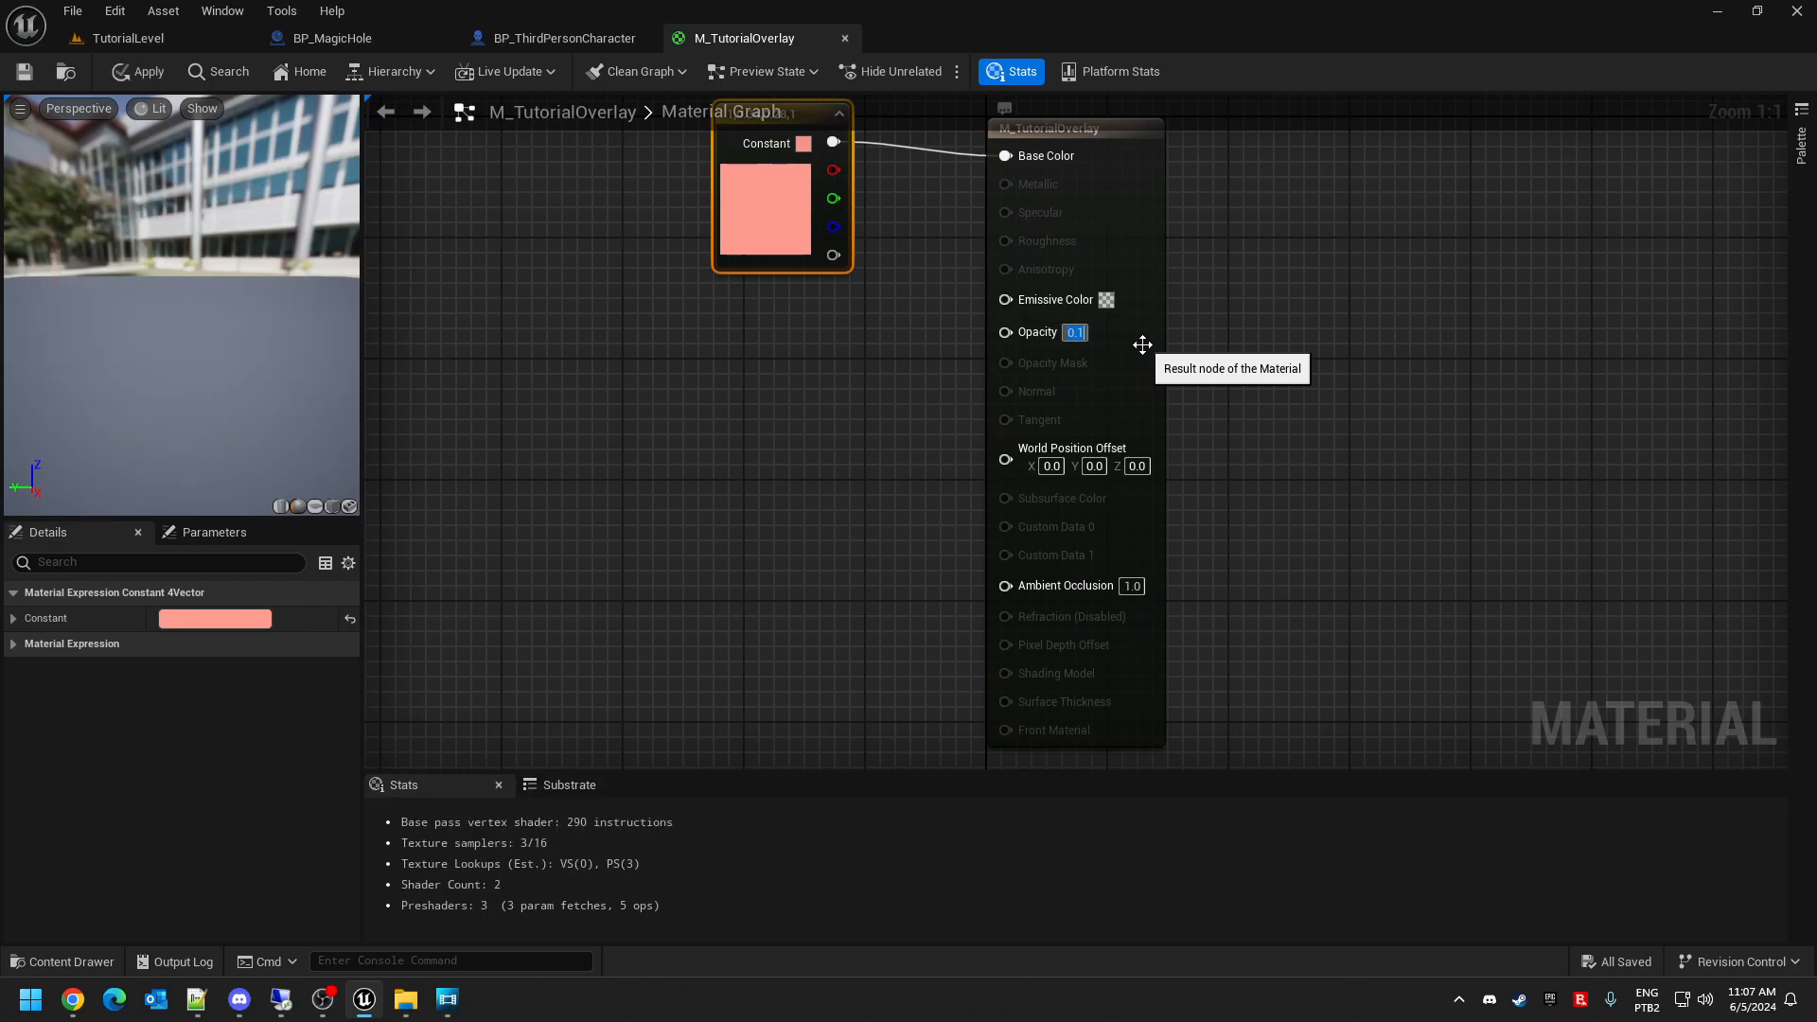
left_click(47, 81)
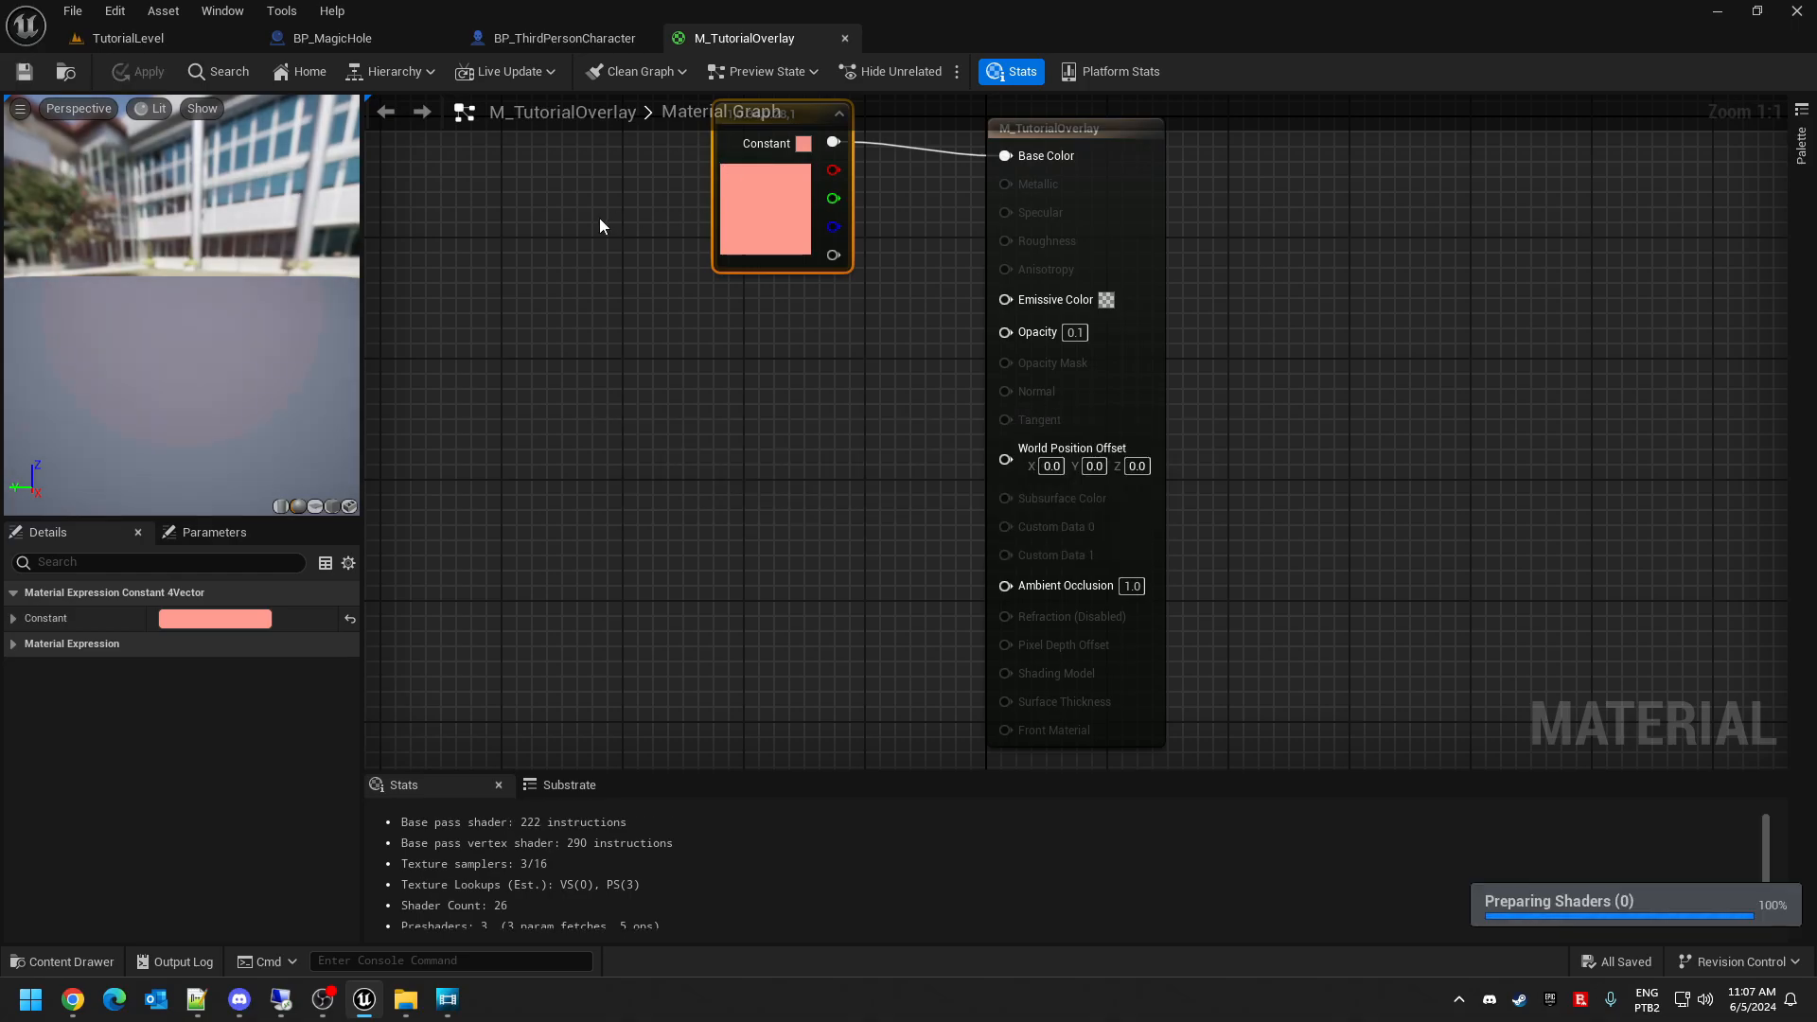
left_click(478, 40)
left_click(369, 36)
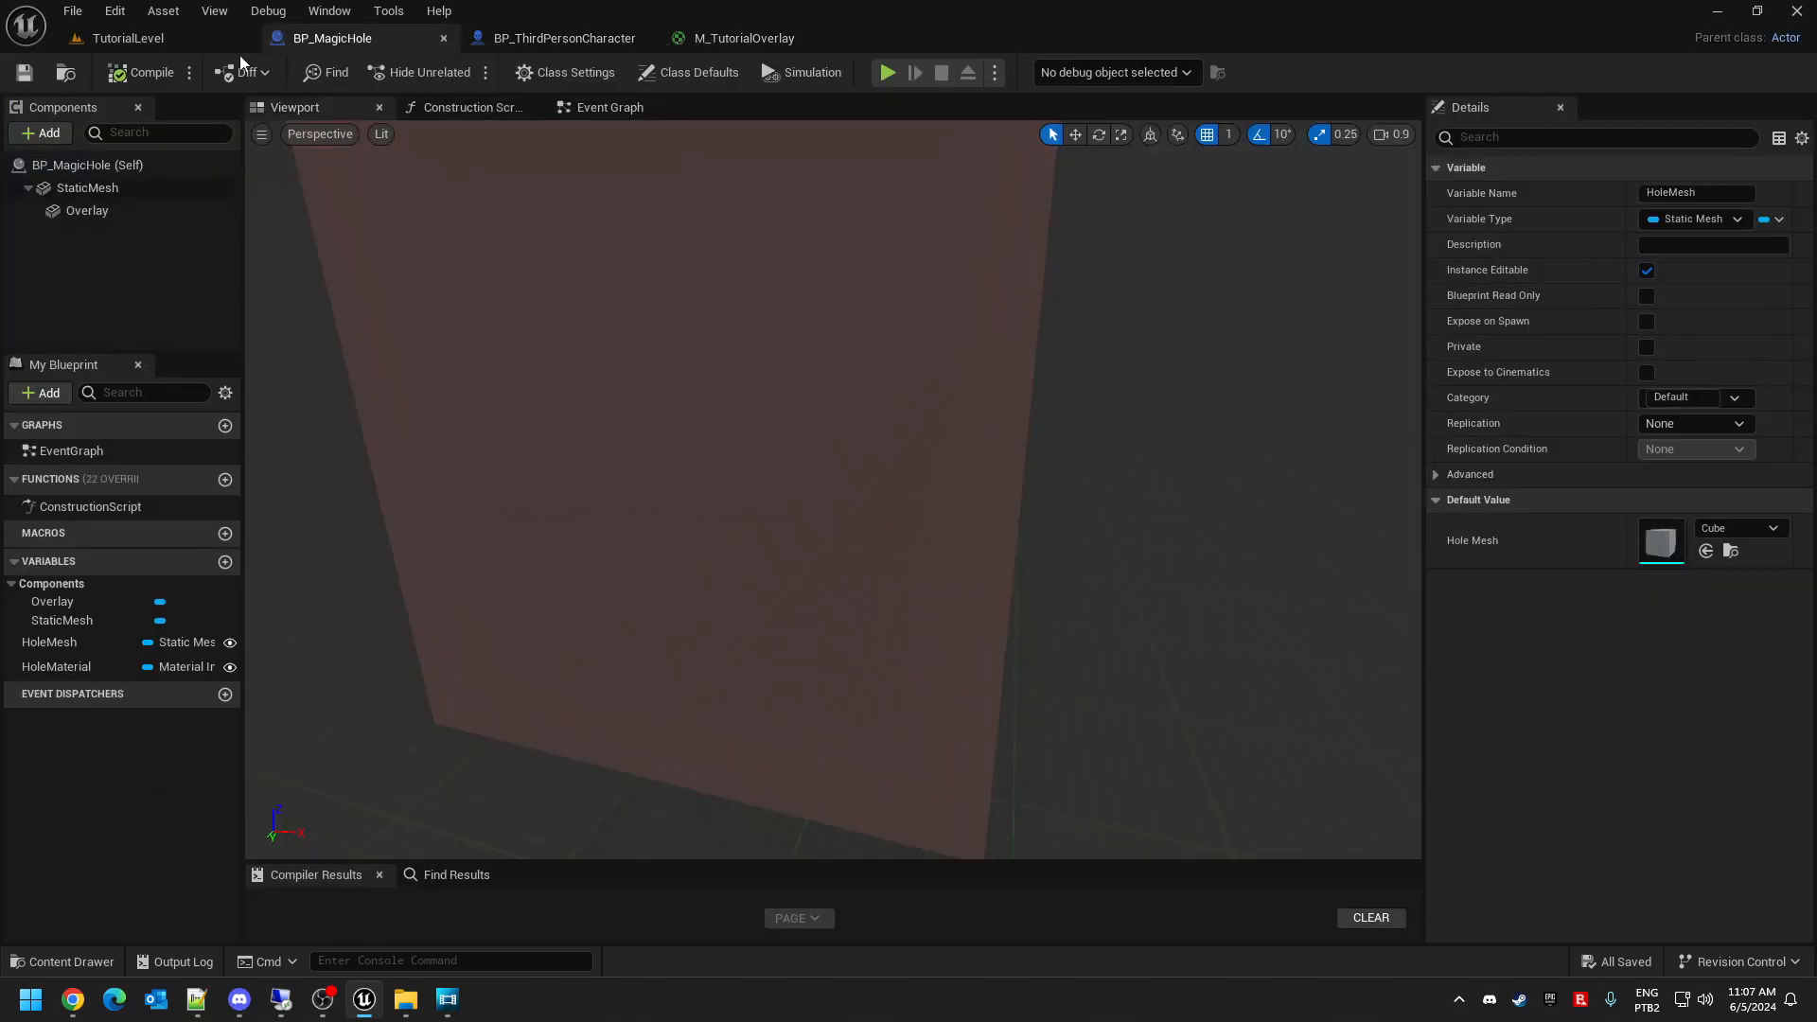
left_click(165, 39)
right_click_drag(725, 523, 785, 529)
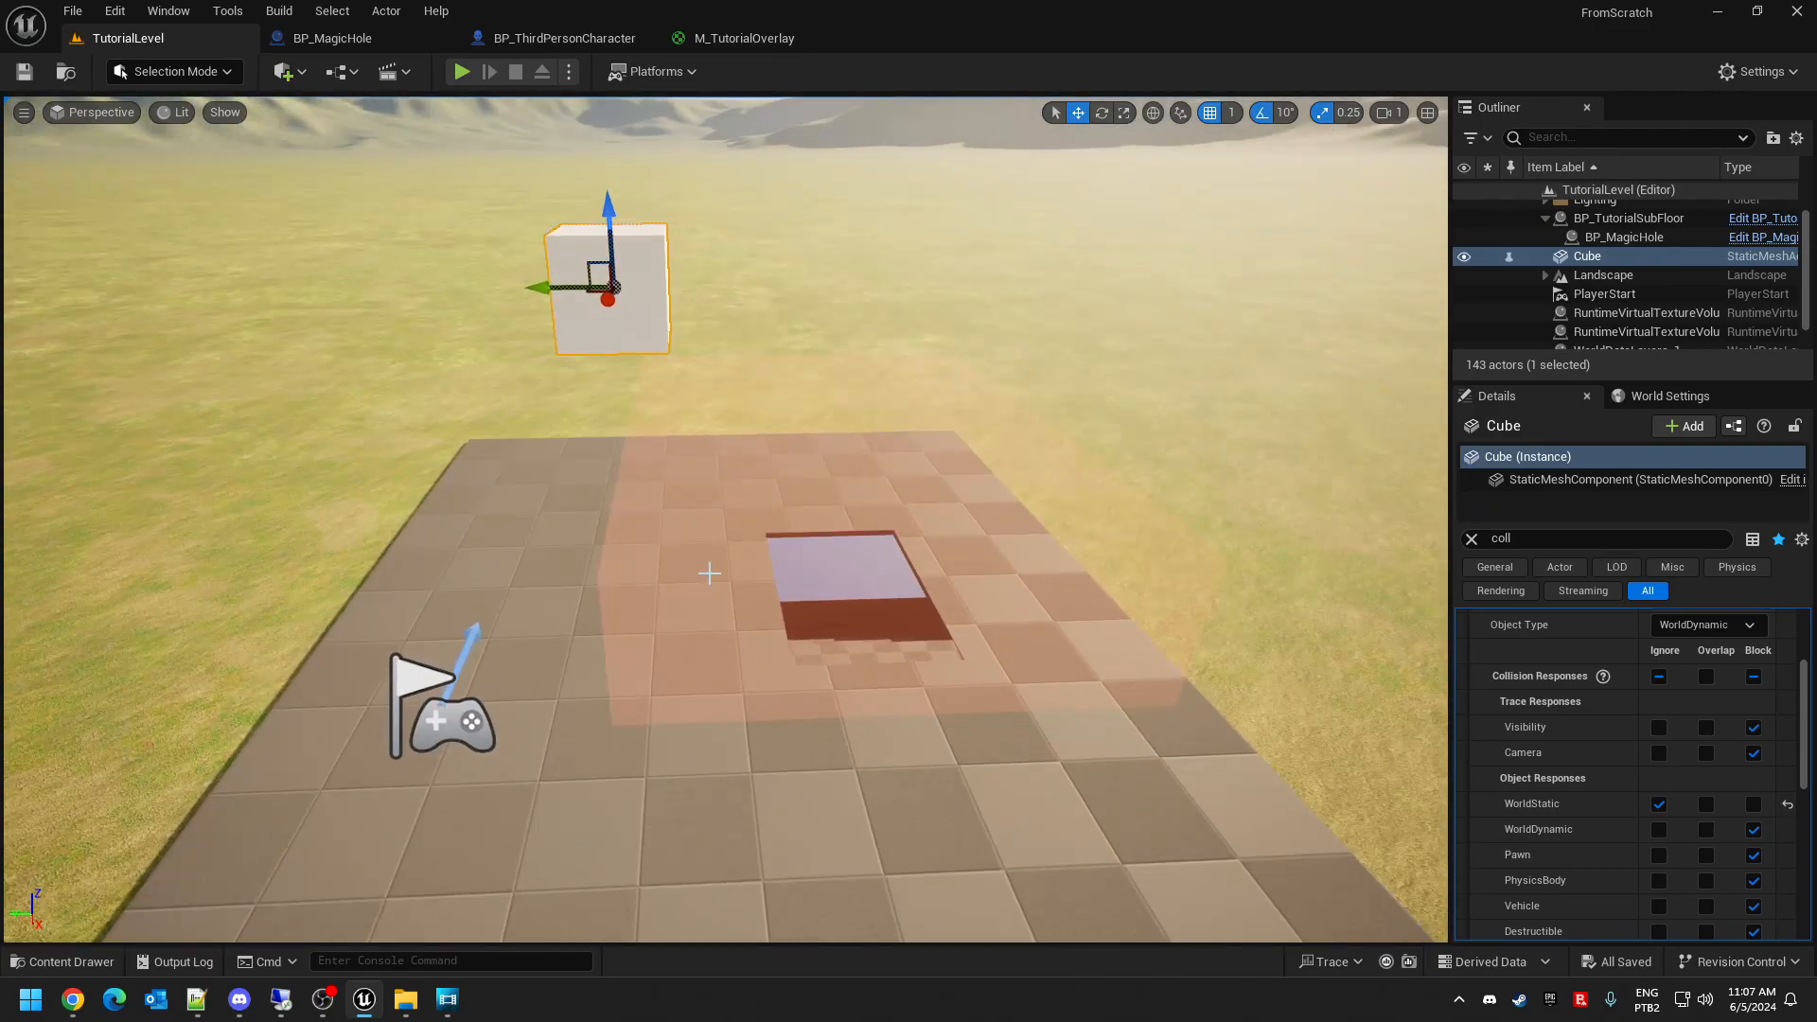
- Set M_TutorialOverlay's Opacity to 0.05, save it, and inspect the hole overlay on the platform in TutorialLevel from several angles
left_click(712, 39)
left_click(1072, 332)
type("0.05")
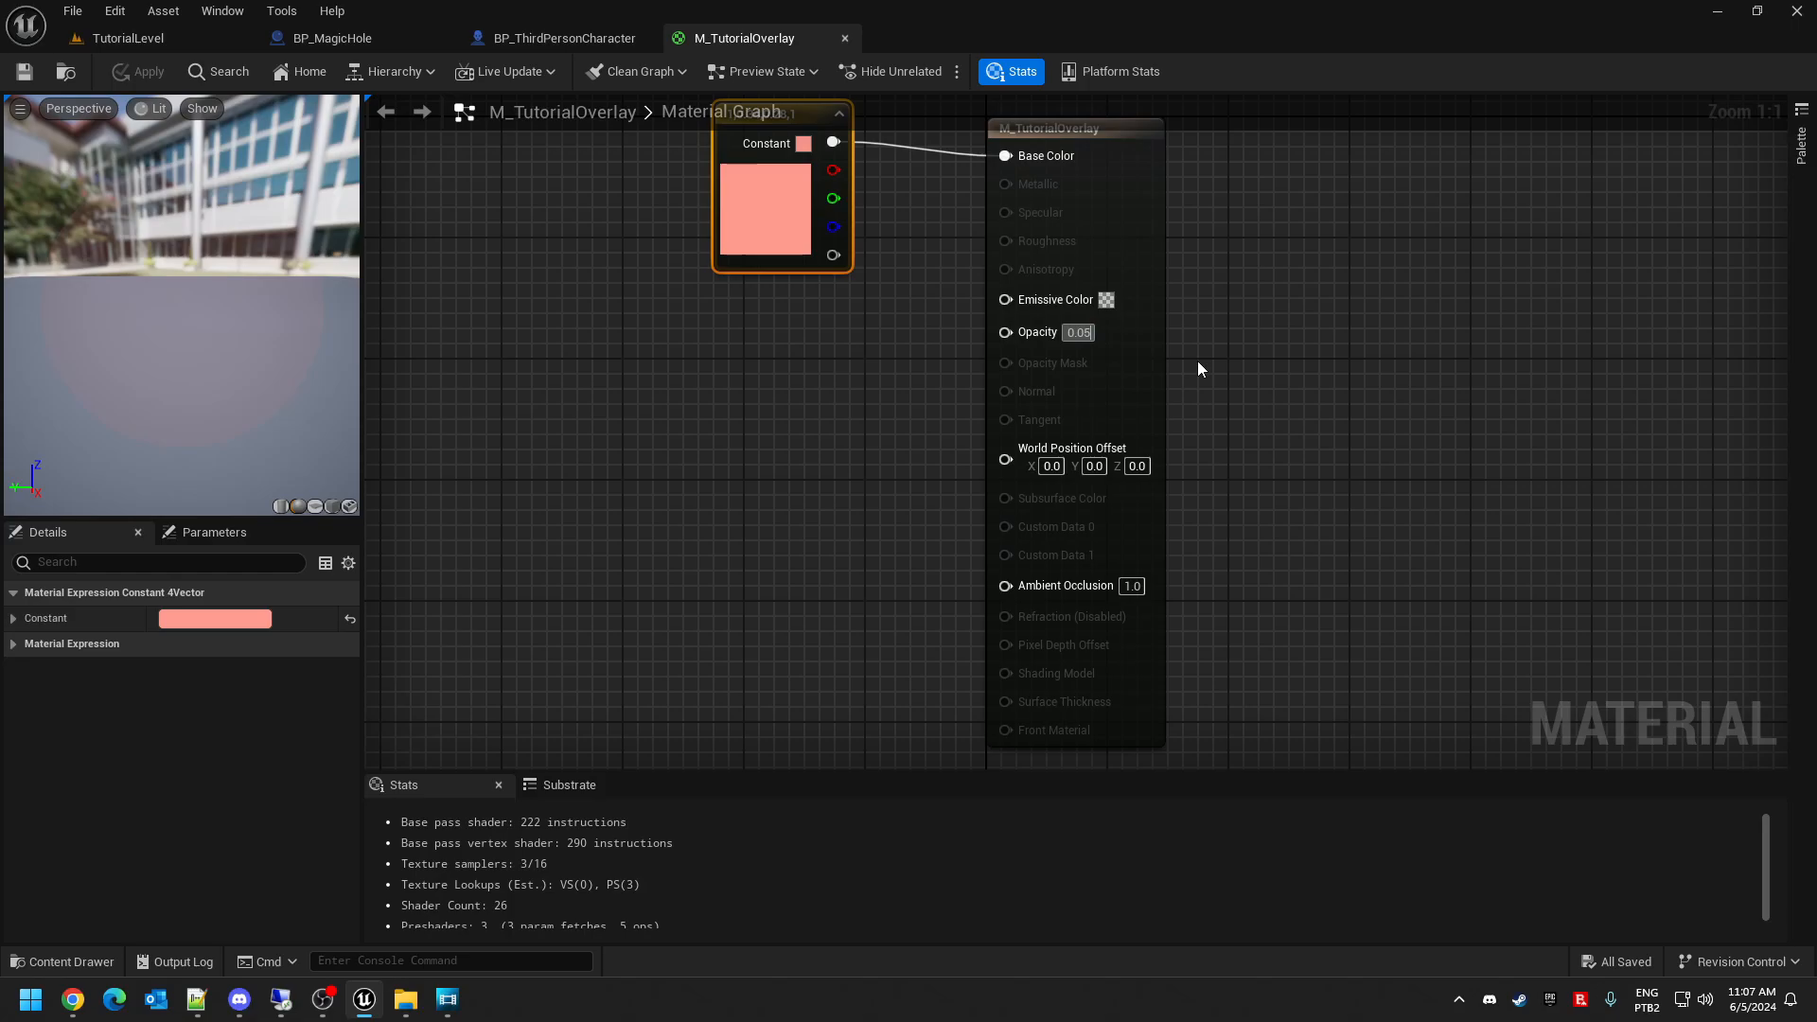
key("Return")
left_click(19, 75)
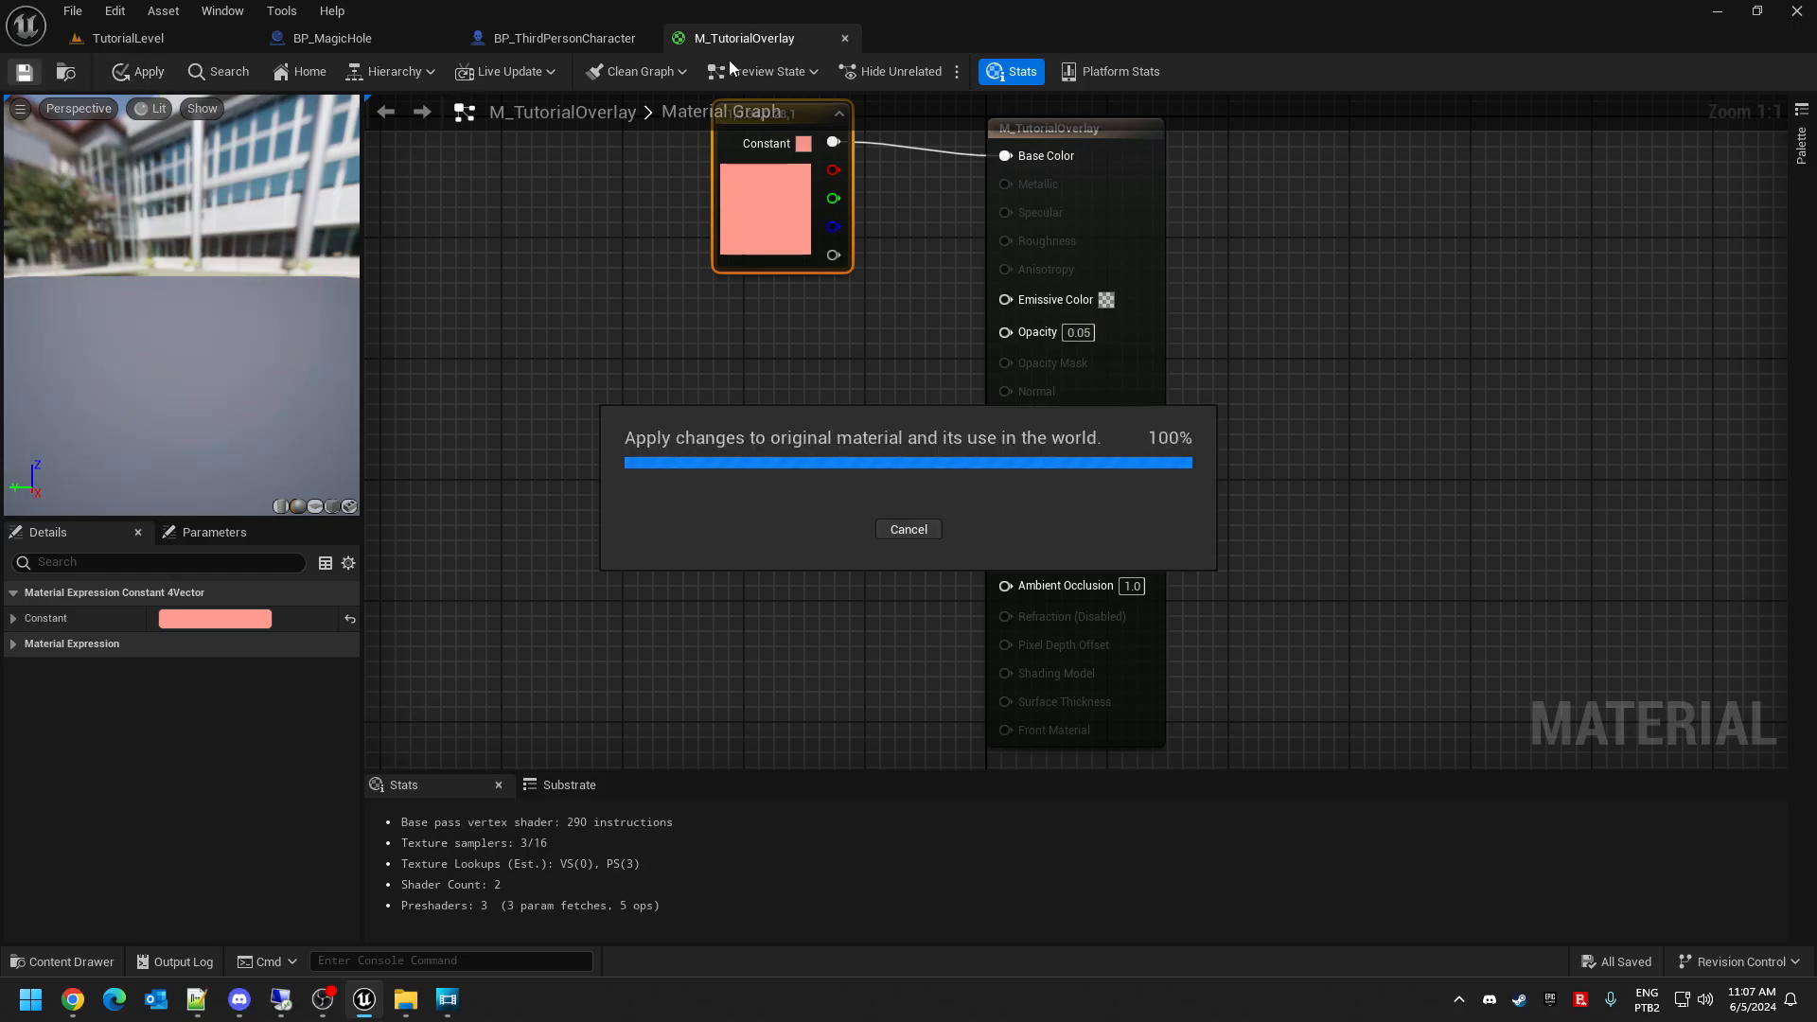
left_click(144, 44)
right_click_drag(882, 645, 847, 686)
key("a")
key("w")
key("s")
key("d")
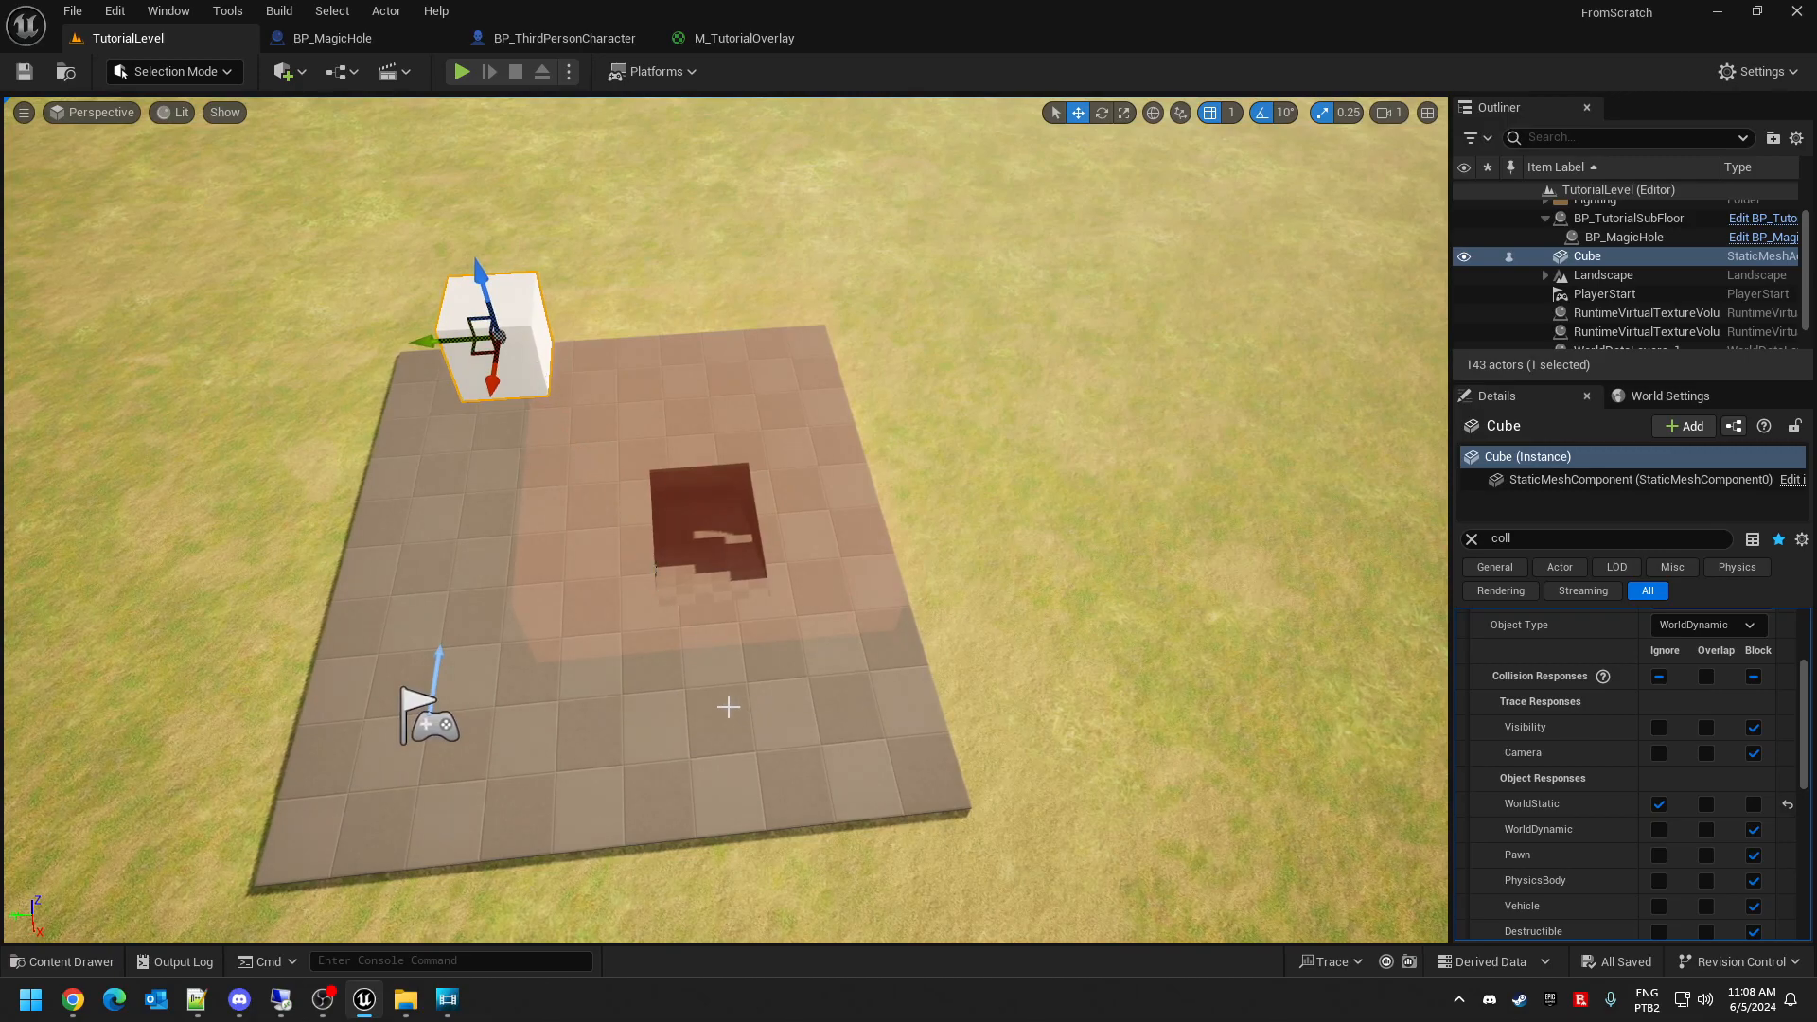
- Review BP_ThirdPersonCharacter's Event Graph, including the input sections and the free area below the Jump Input comment
left_click(350, 38)
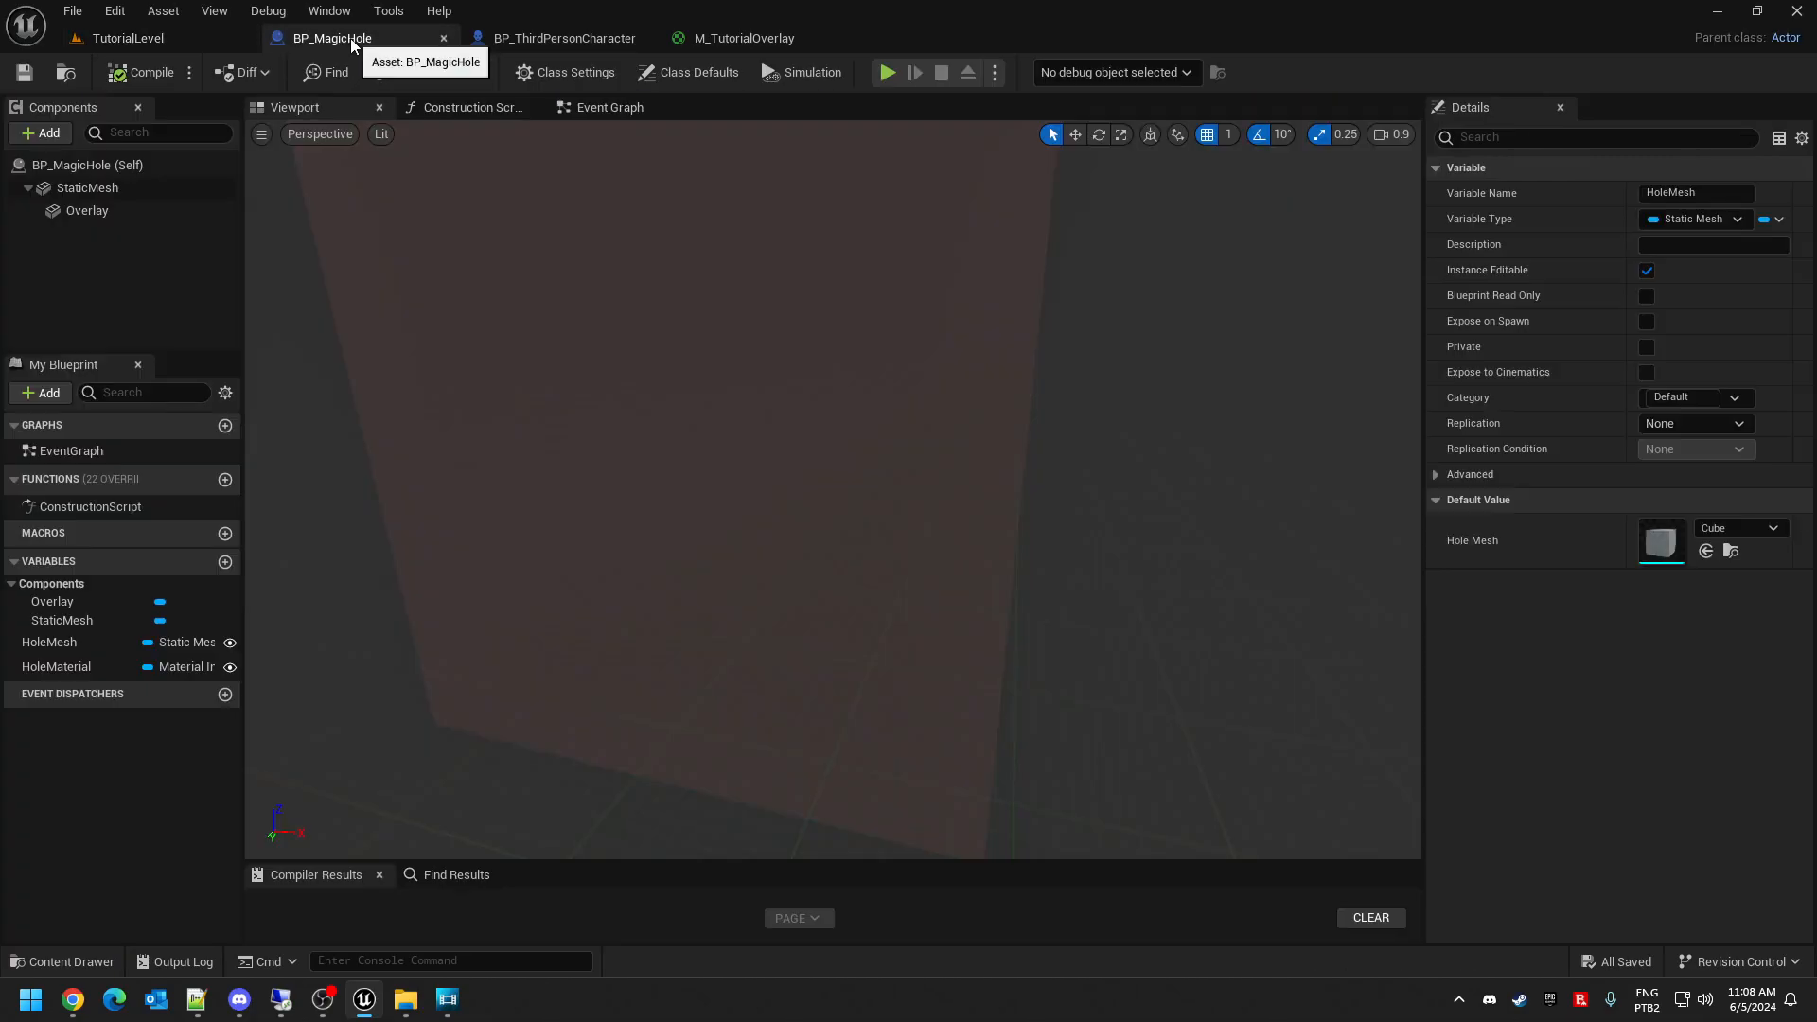
left_click(568, 42)
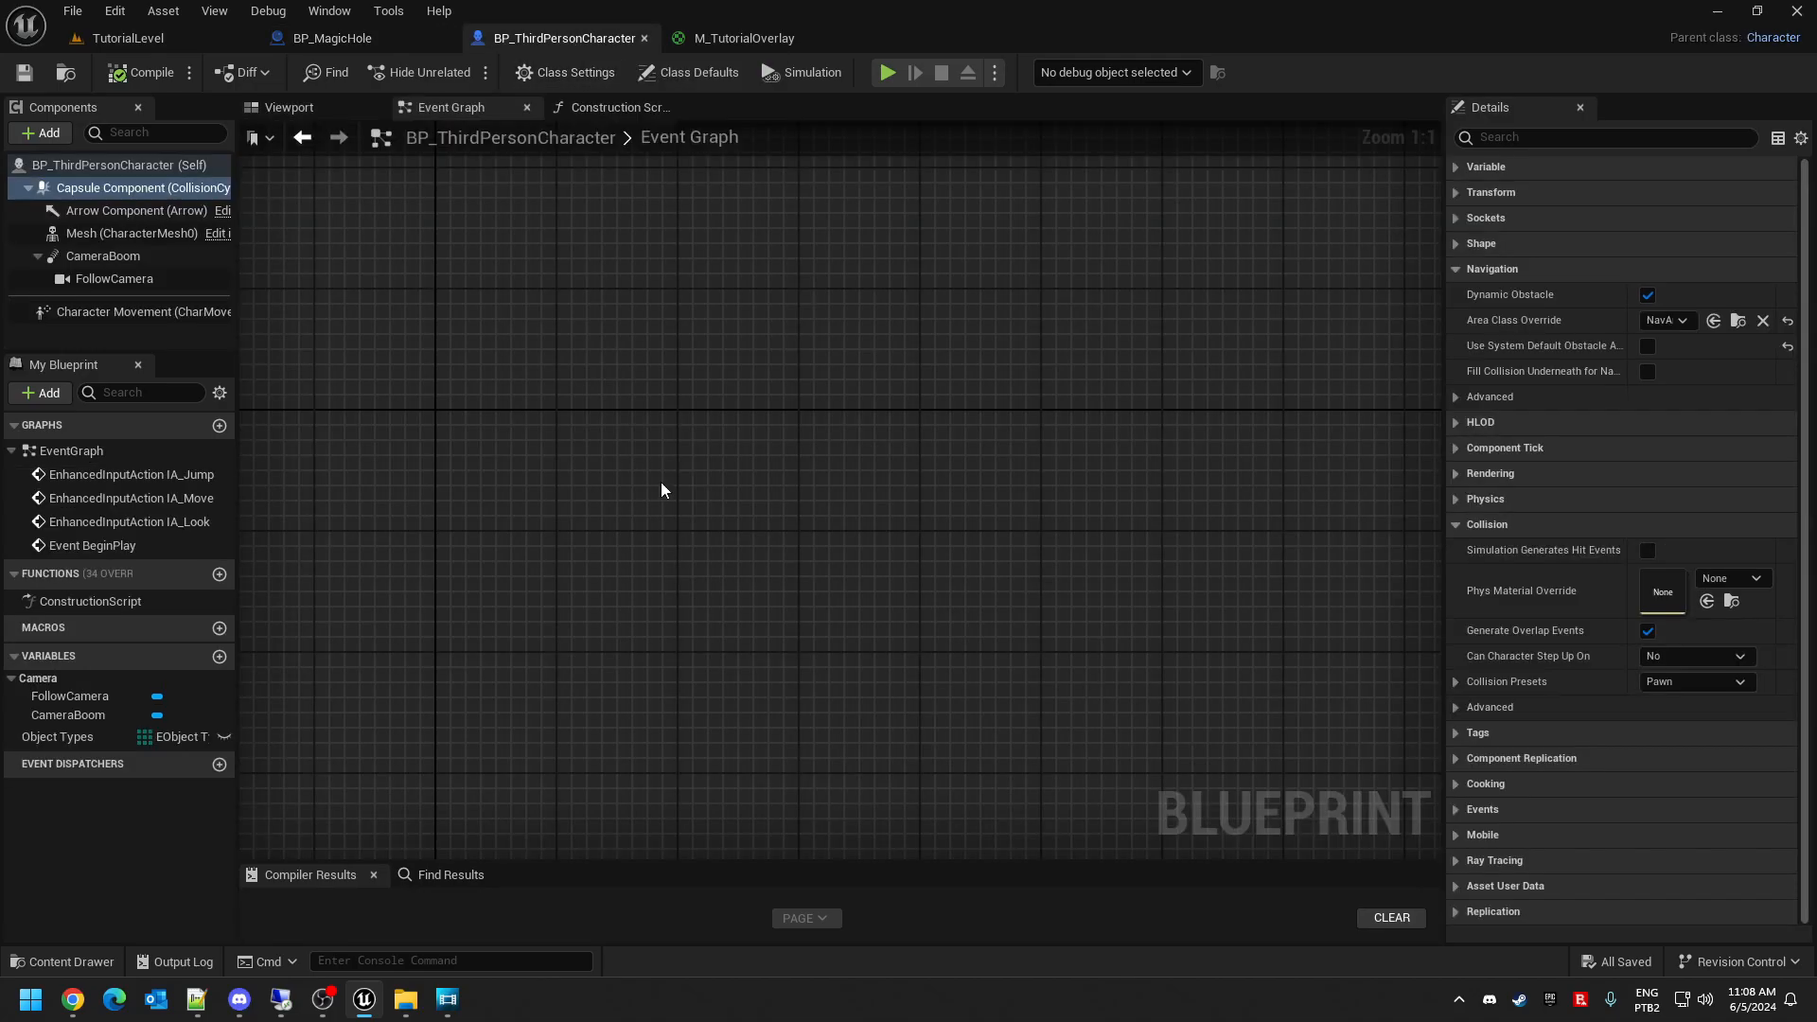
right_click_drag(430, 362, 525, 676)
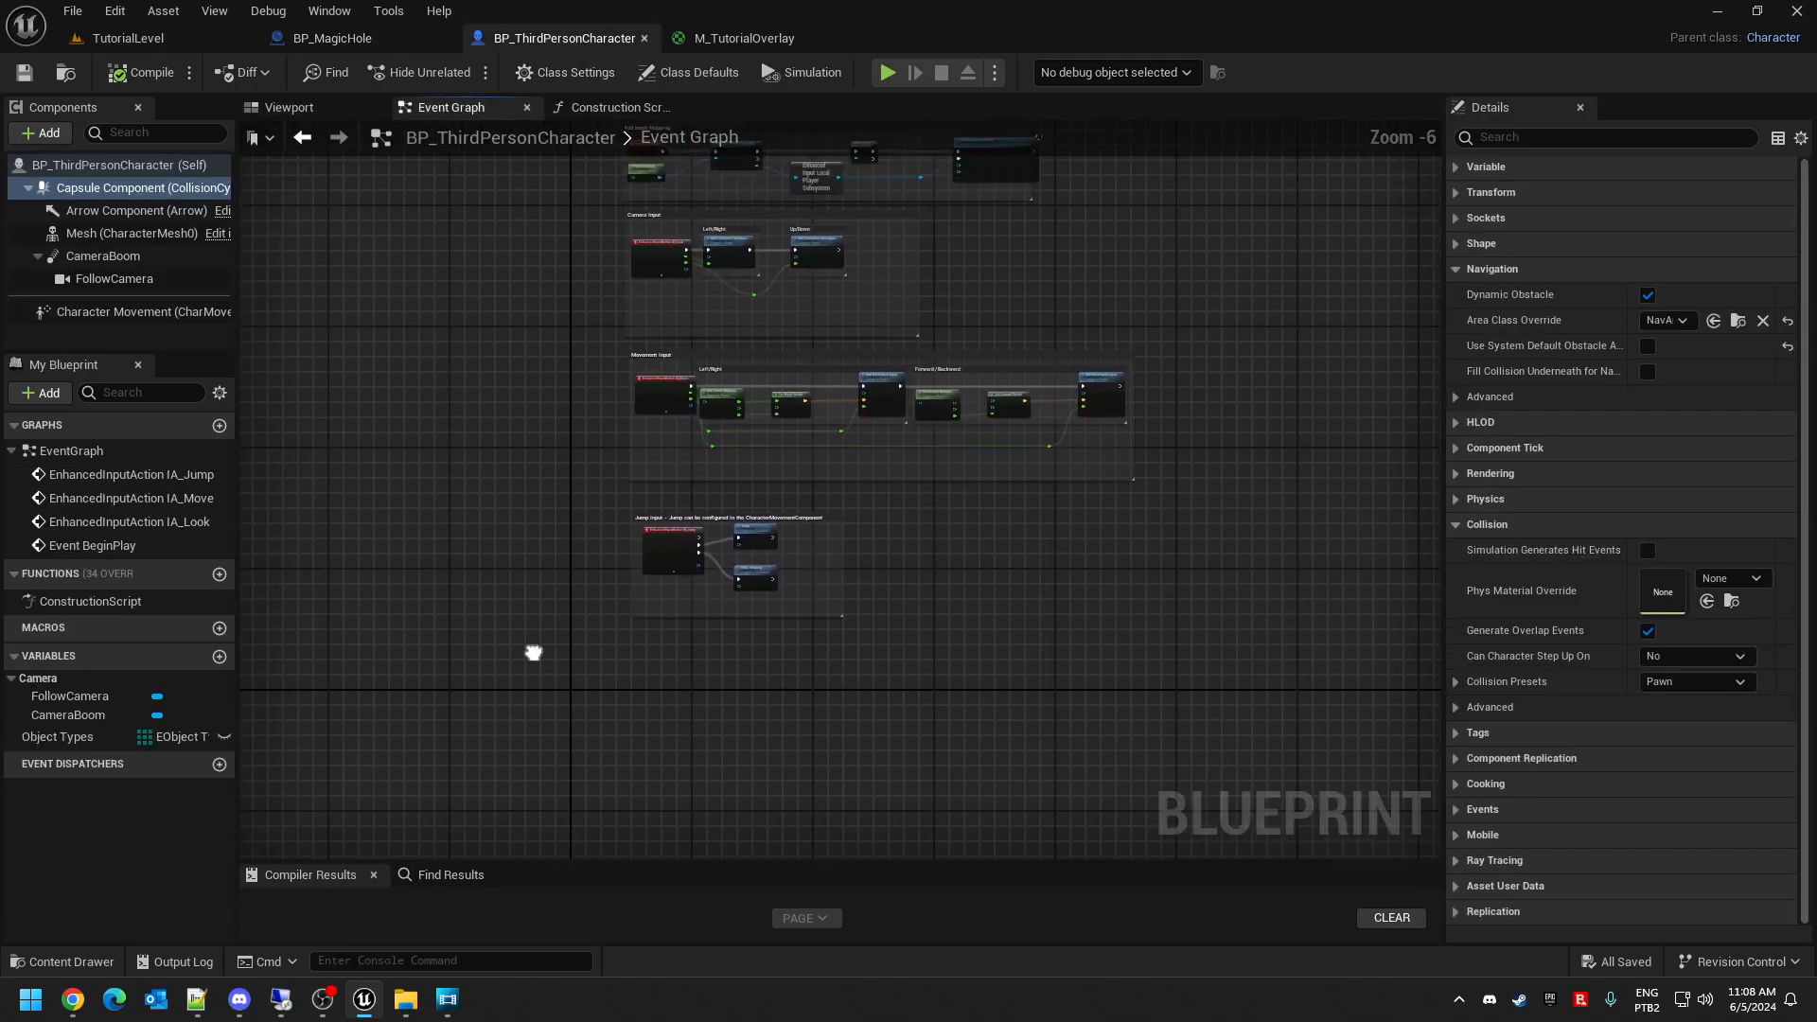
left_click(620, 108)
left_click(456, 108)
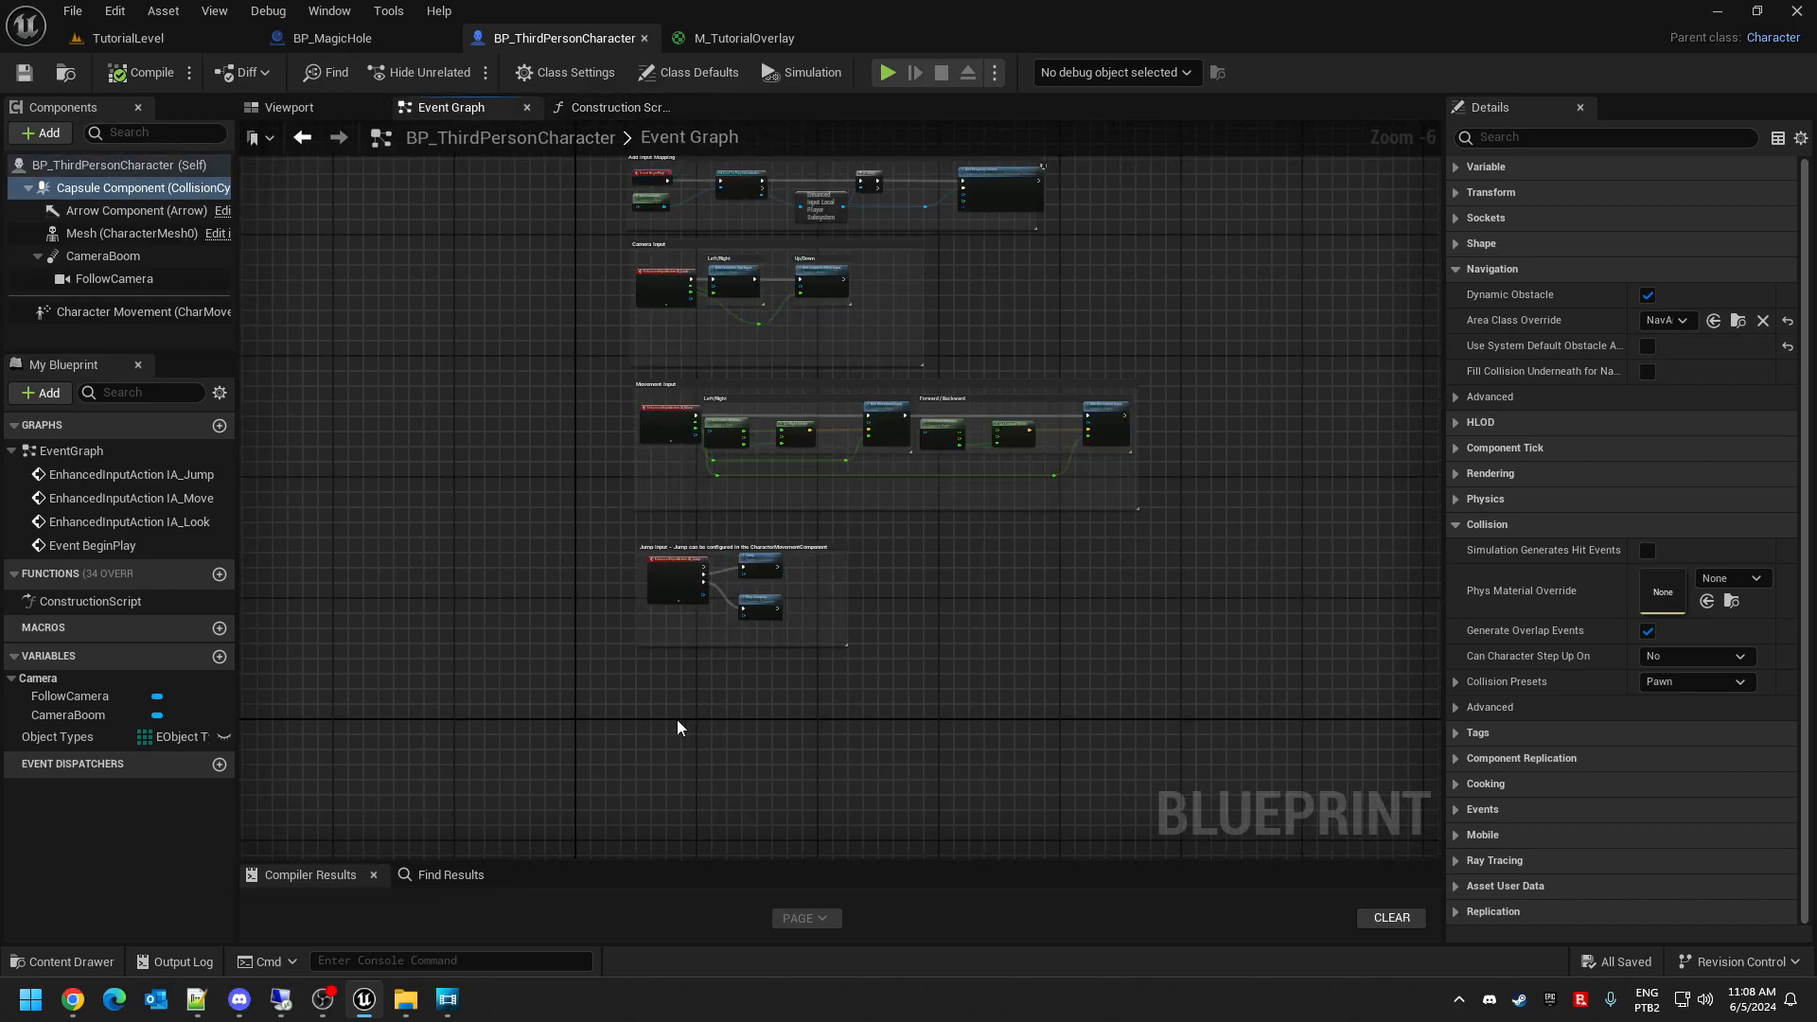
scroll(678, 724, "up", 2)
right_click_drag(666, 772, 647, 584)
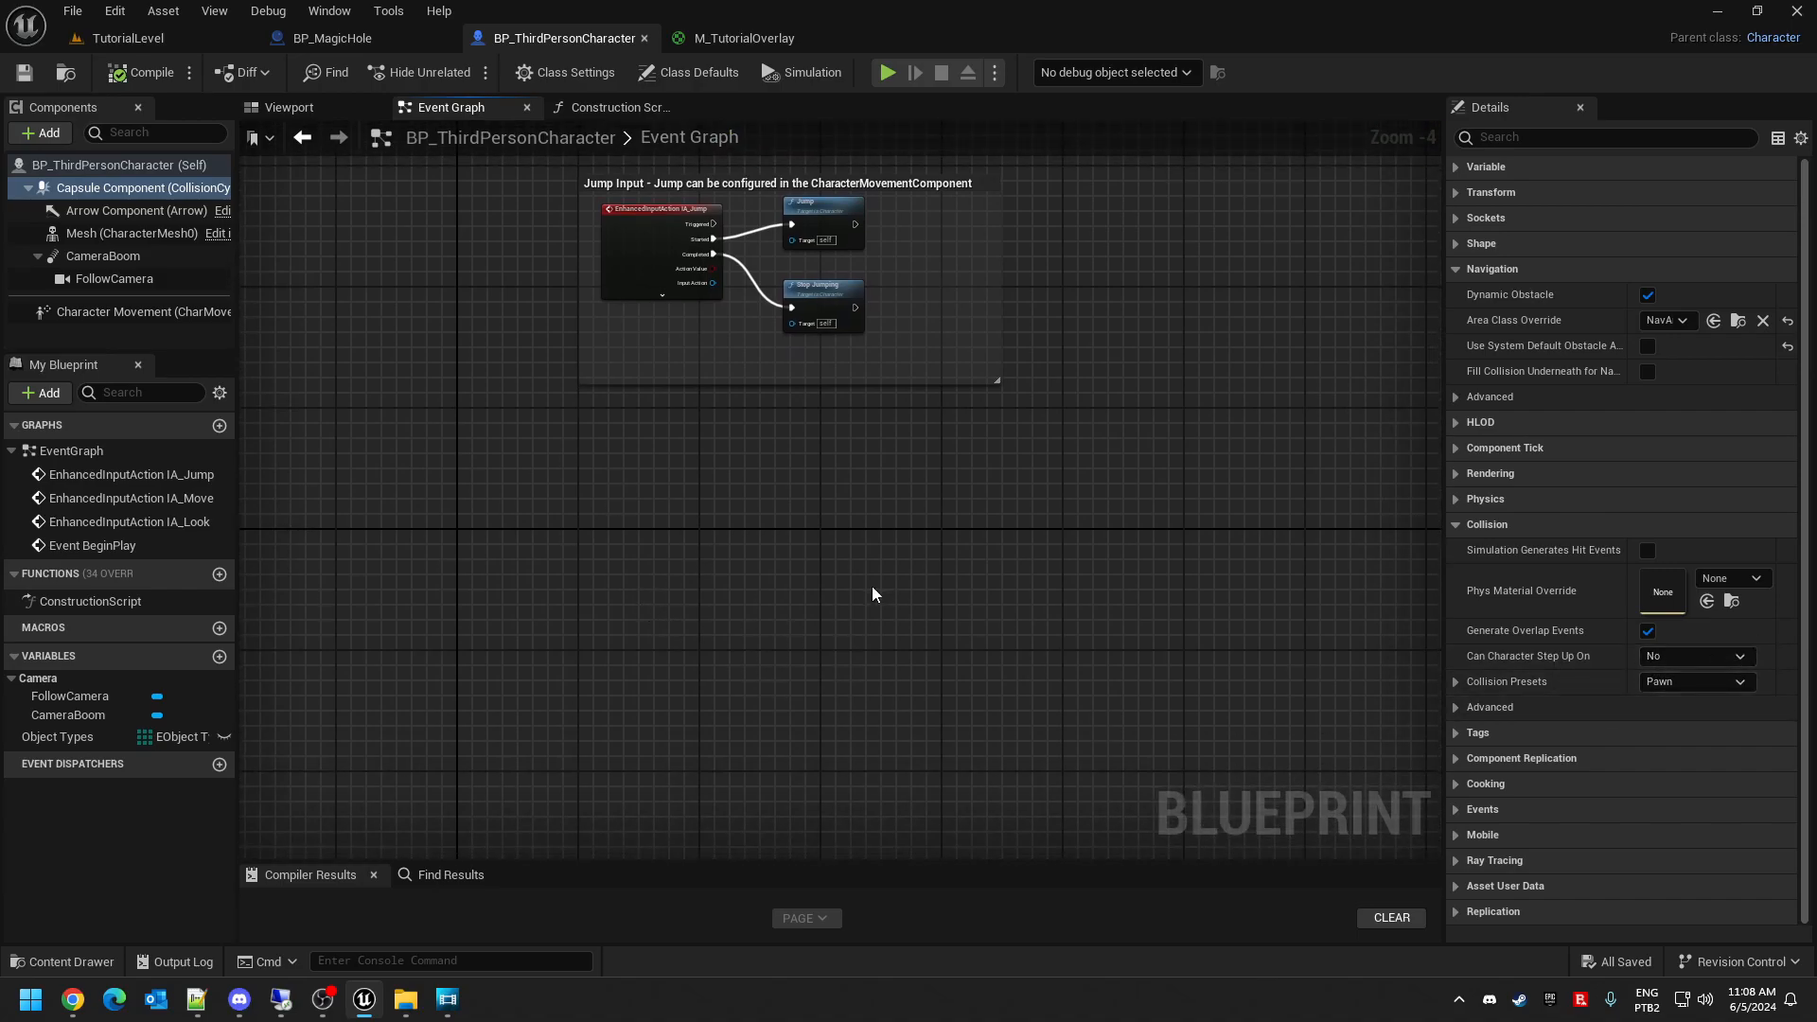
- Create a Blueprint Interface named BPI_PawnProfileCollisionSet in the TutorialLand content folder
key("ctrl+space")
right_click(608, 895)
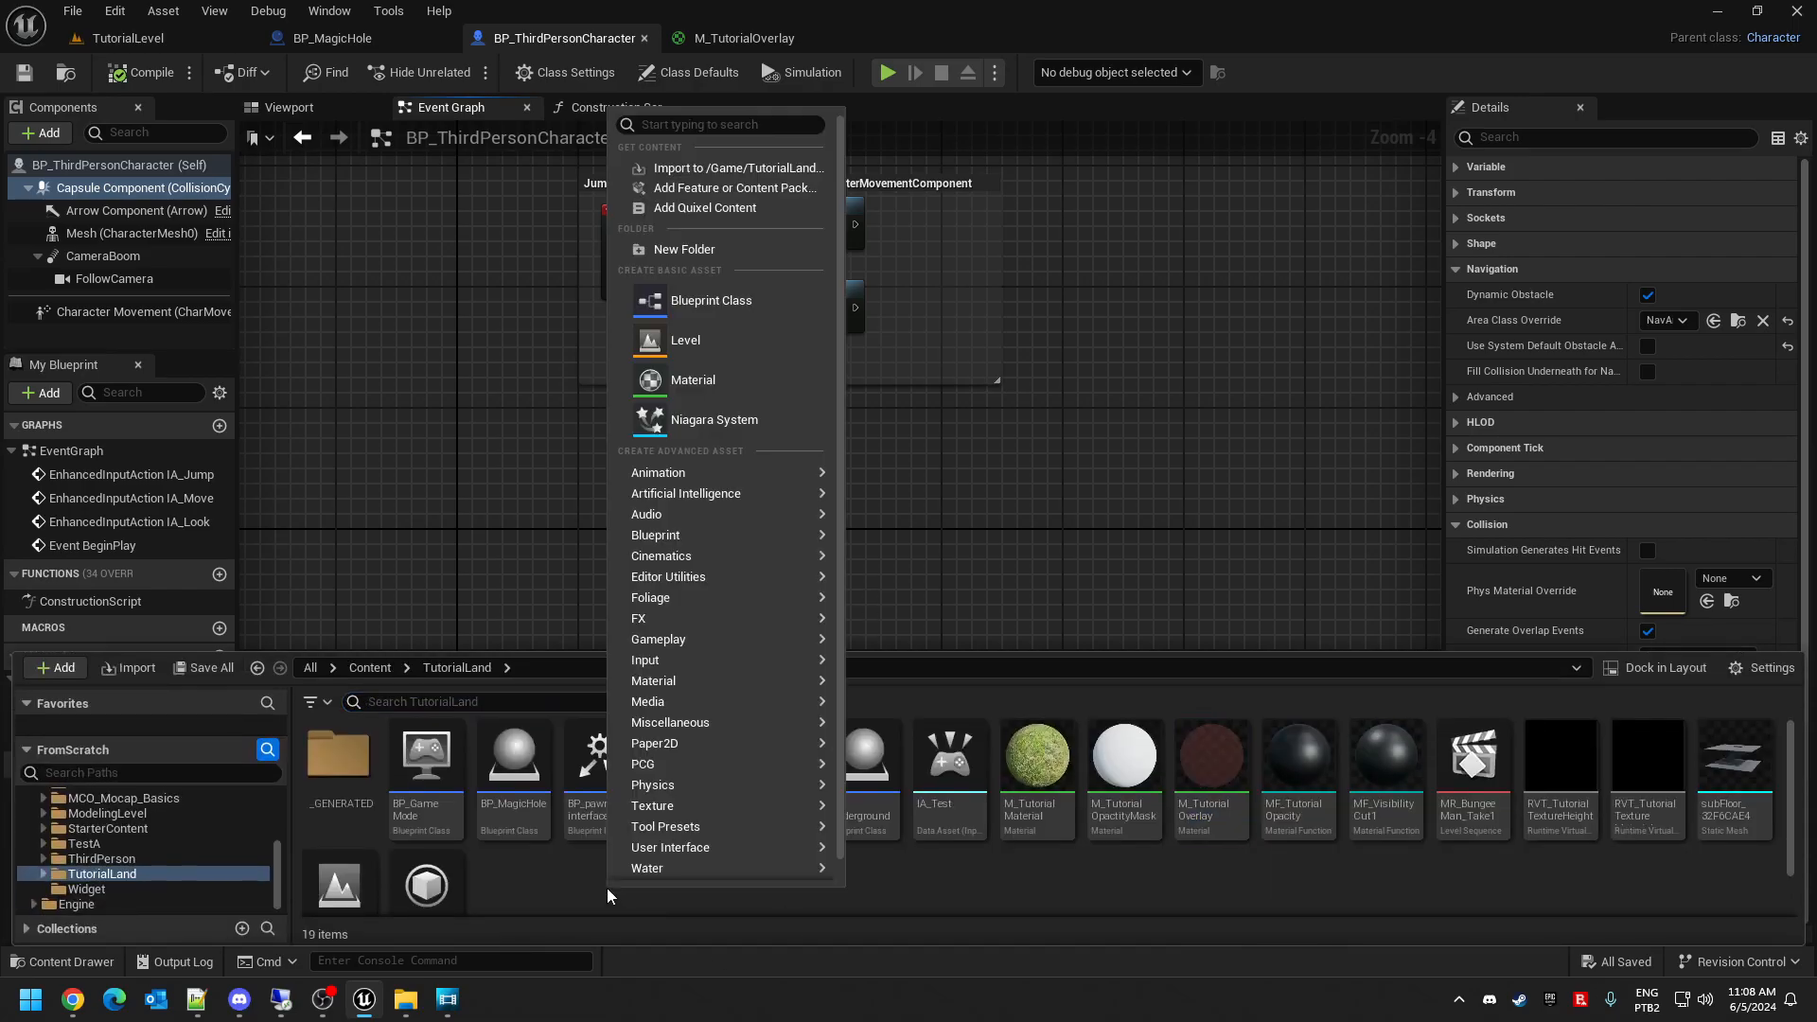
mouse_move(705, 660)
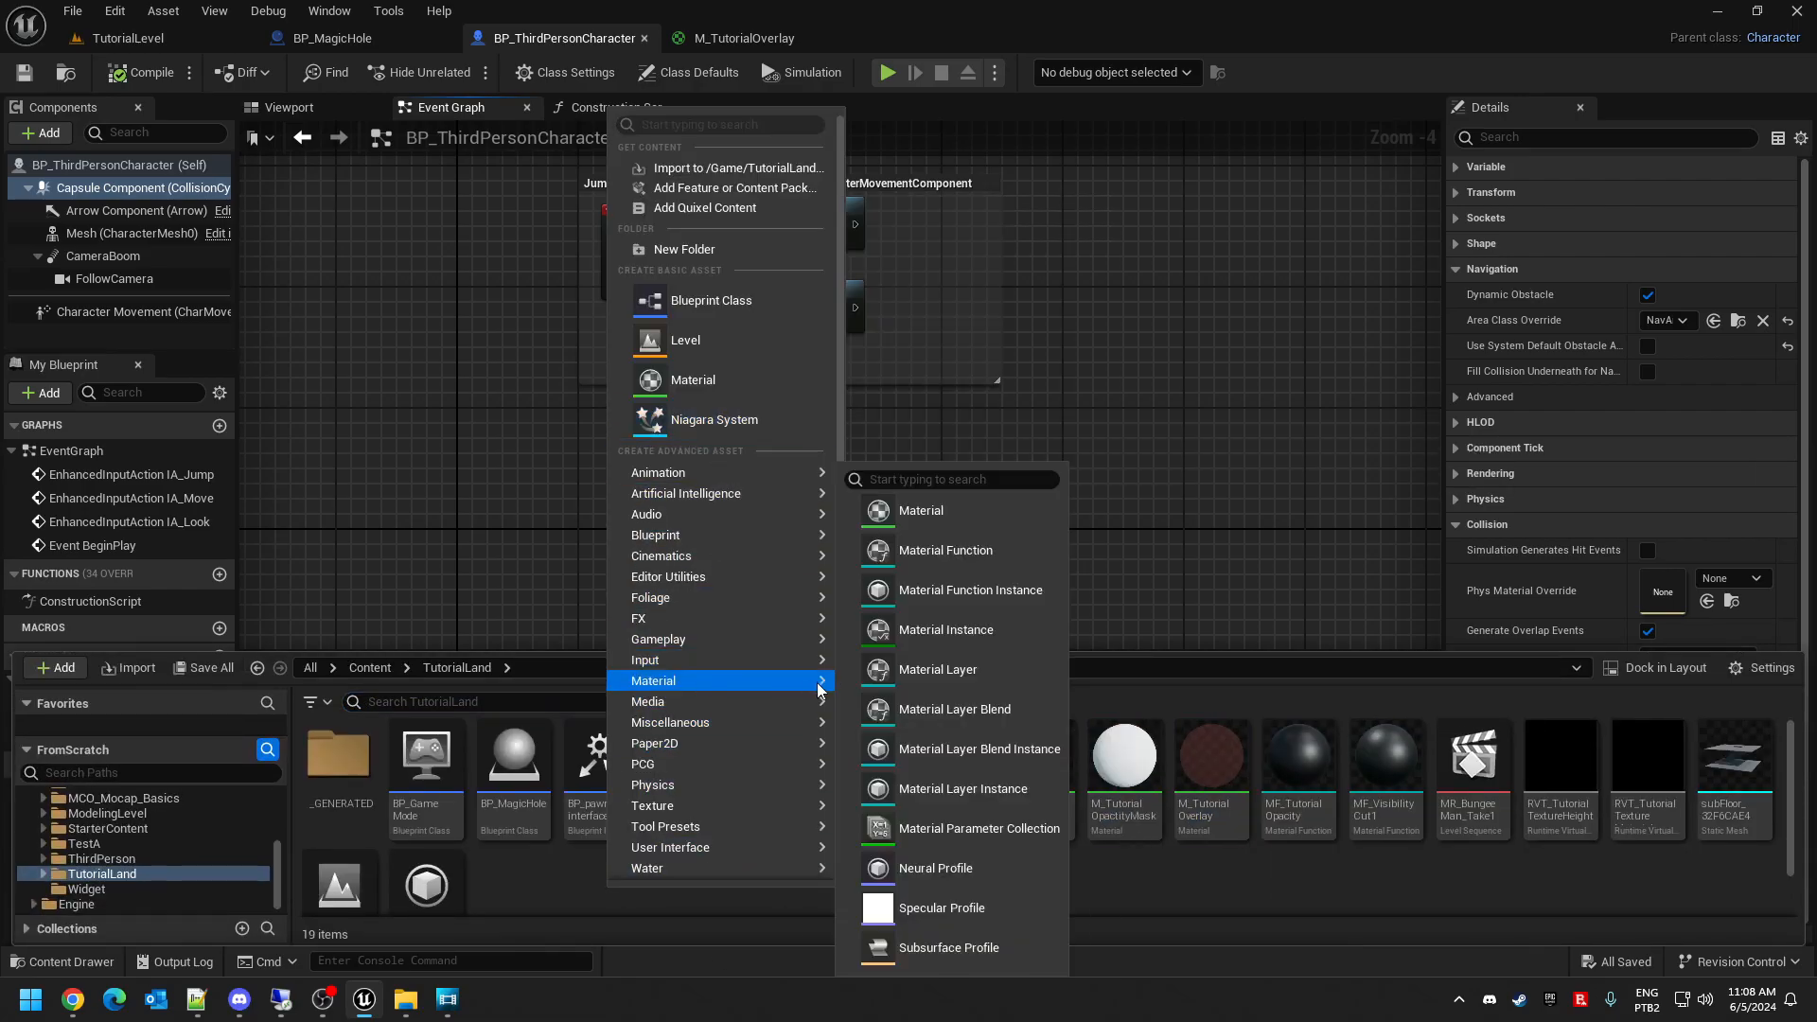
mouse_move(711, 617)
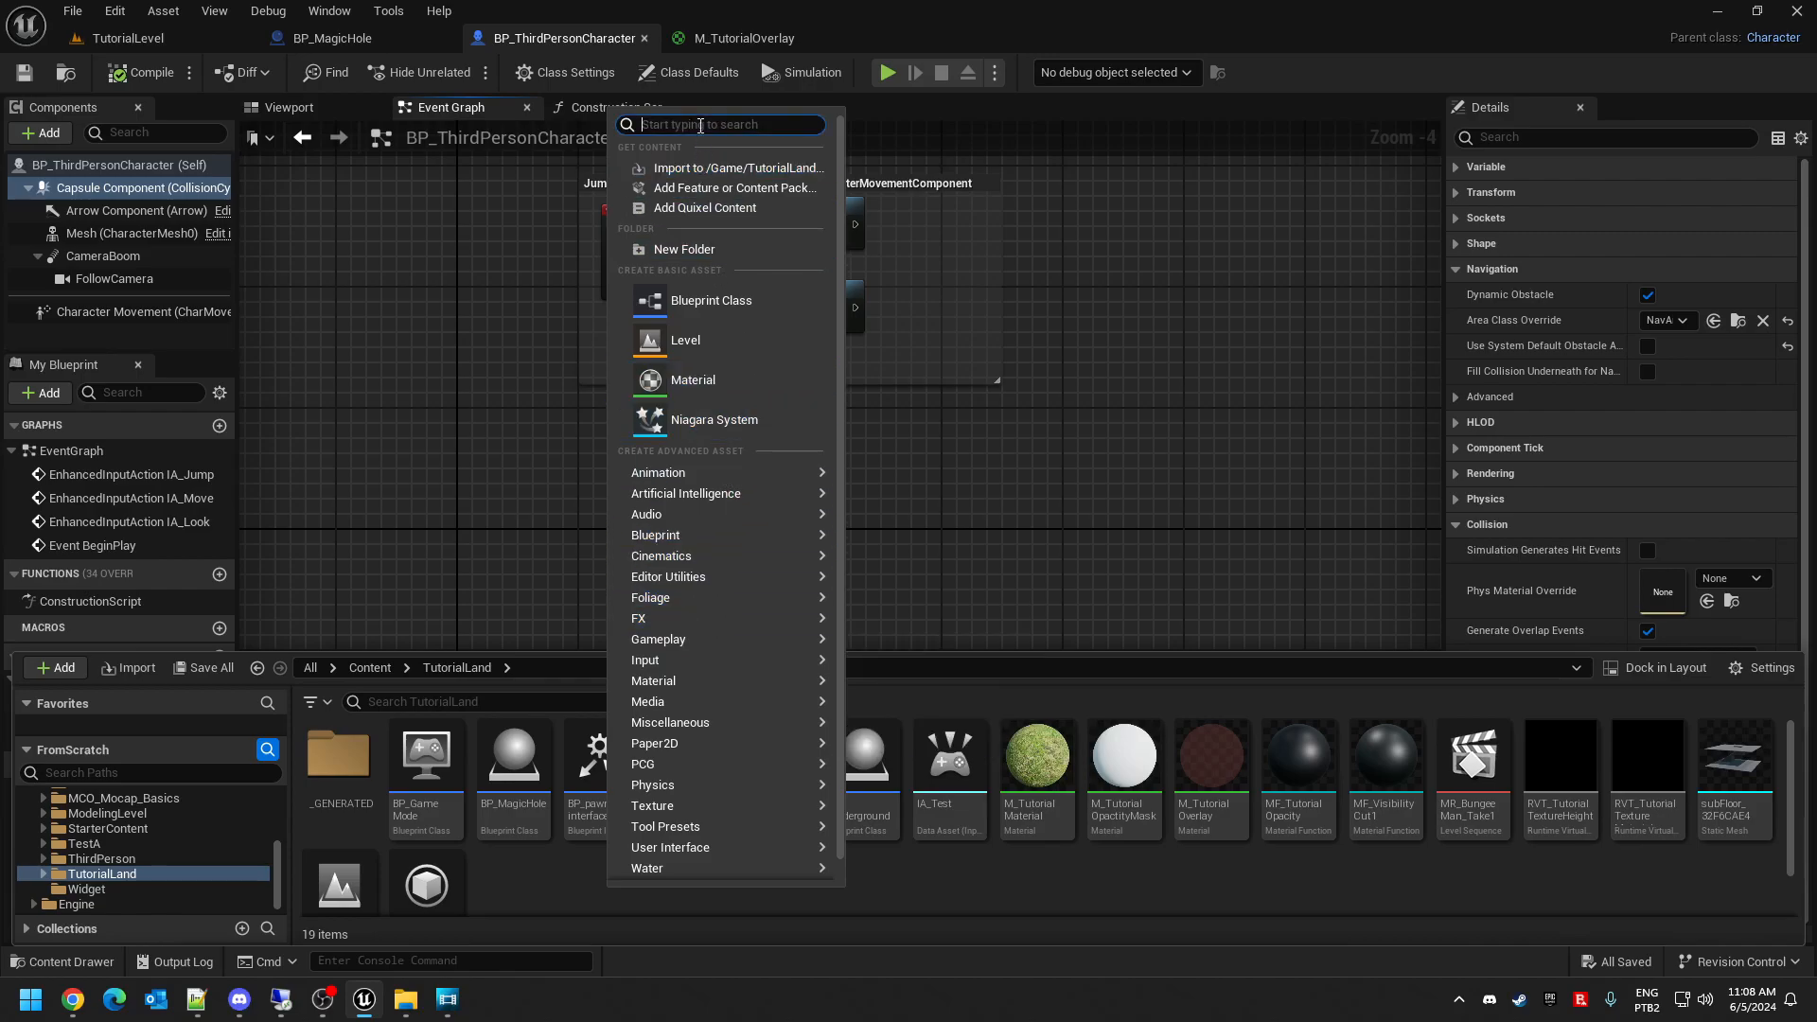
type("blu")
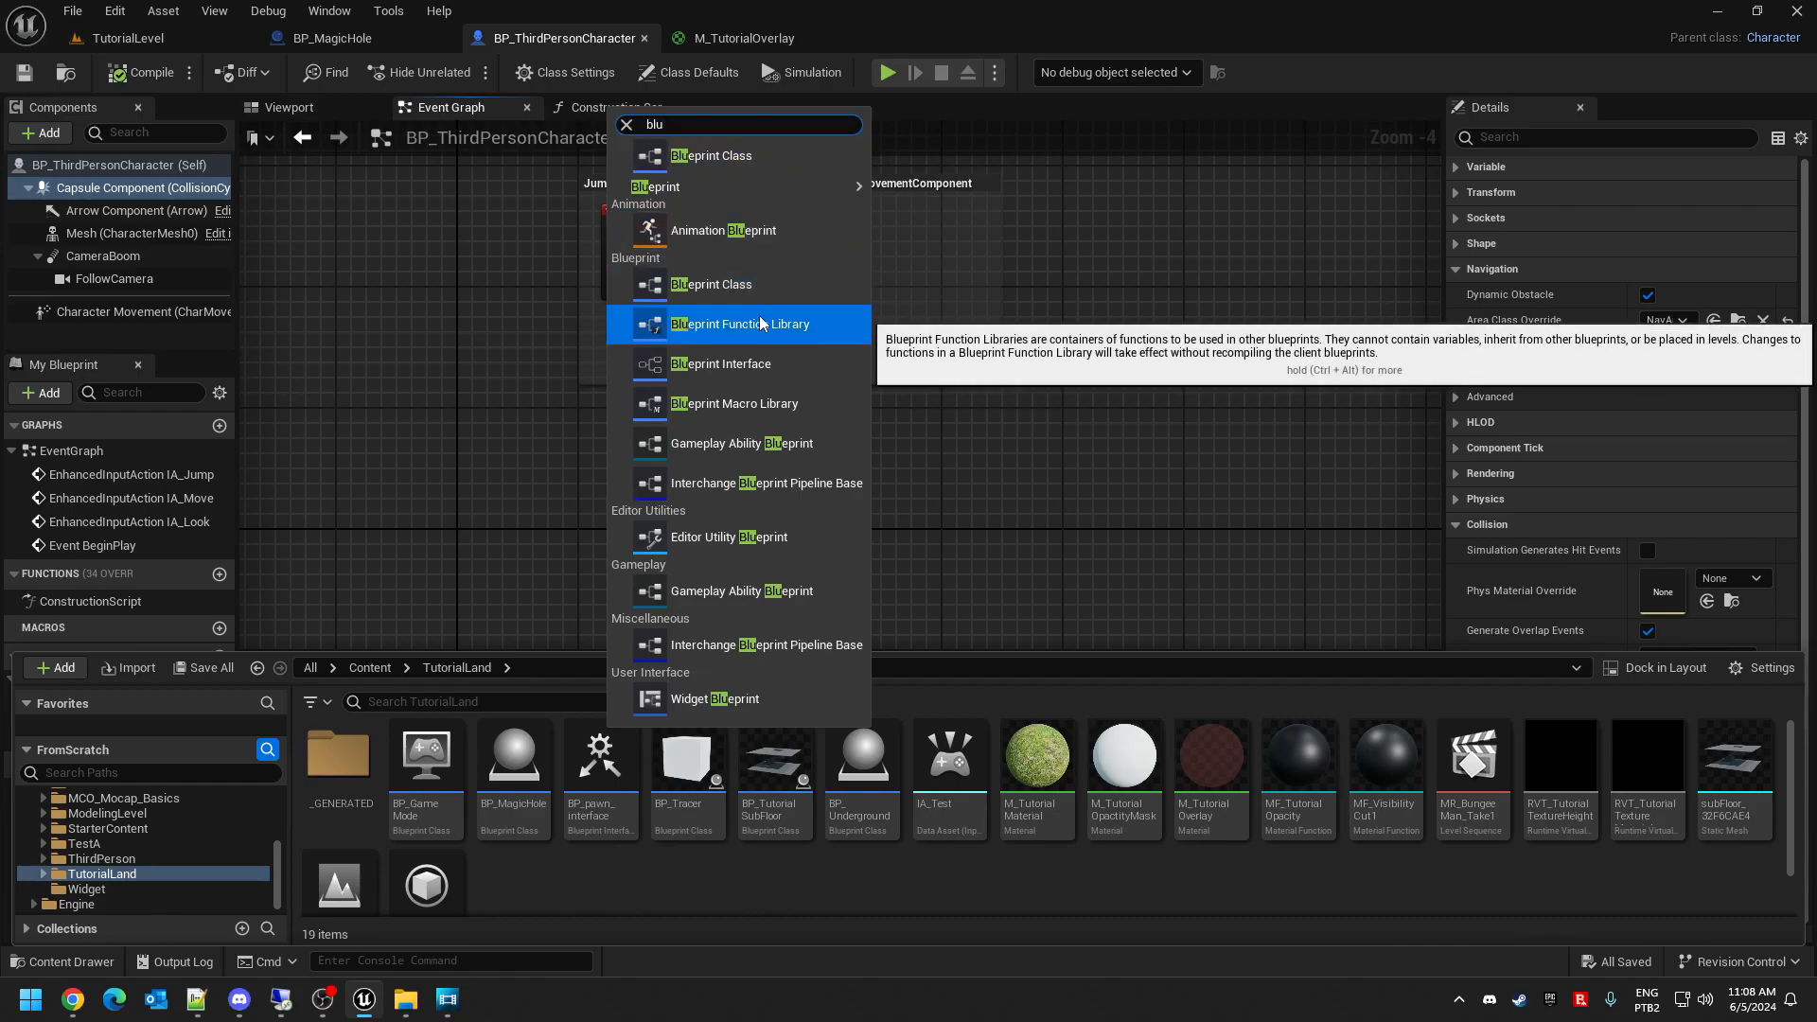
left_click(805, 375)
type("BPL_")
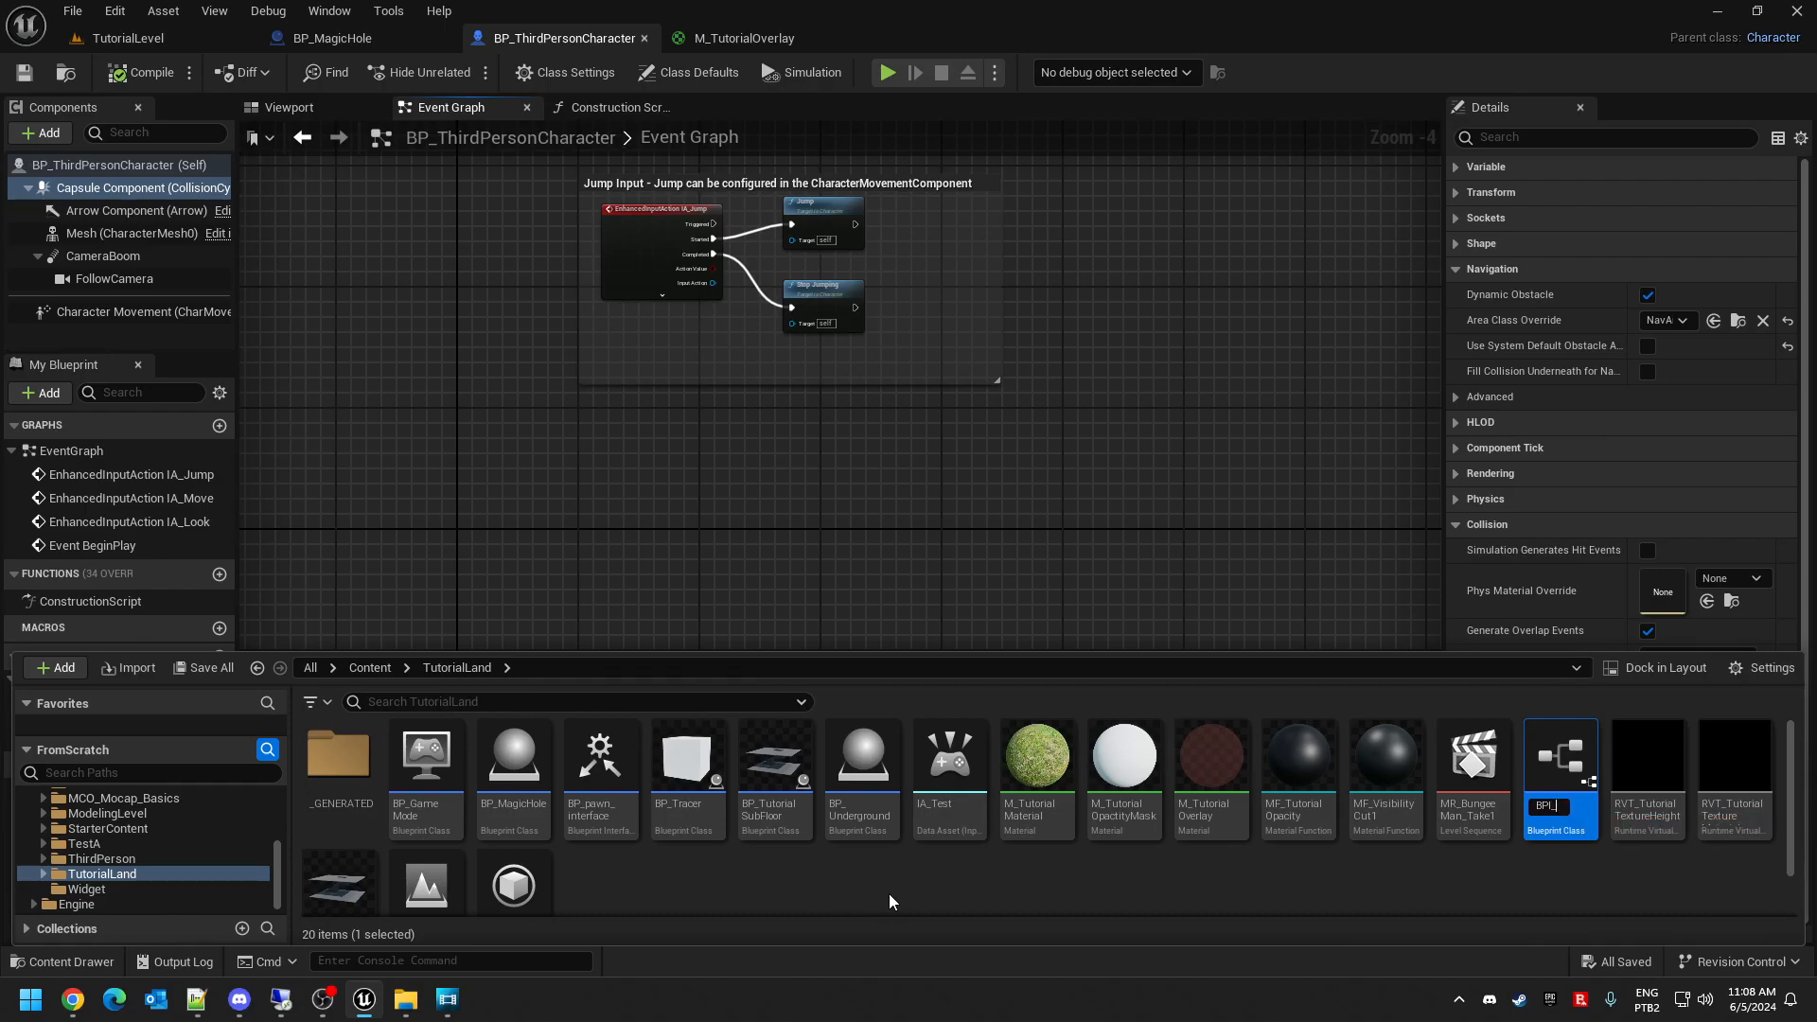
type("PI_PawnProfileCollisionSet")
key("Return")
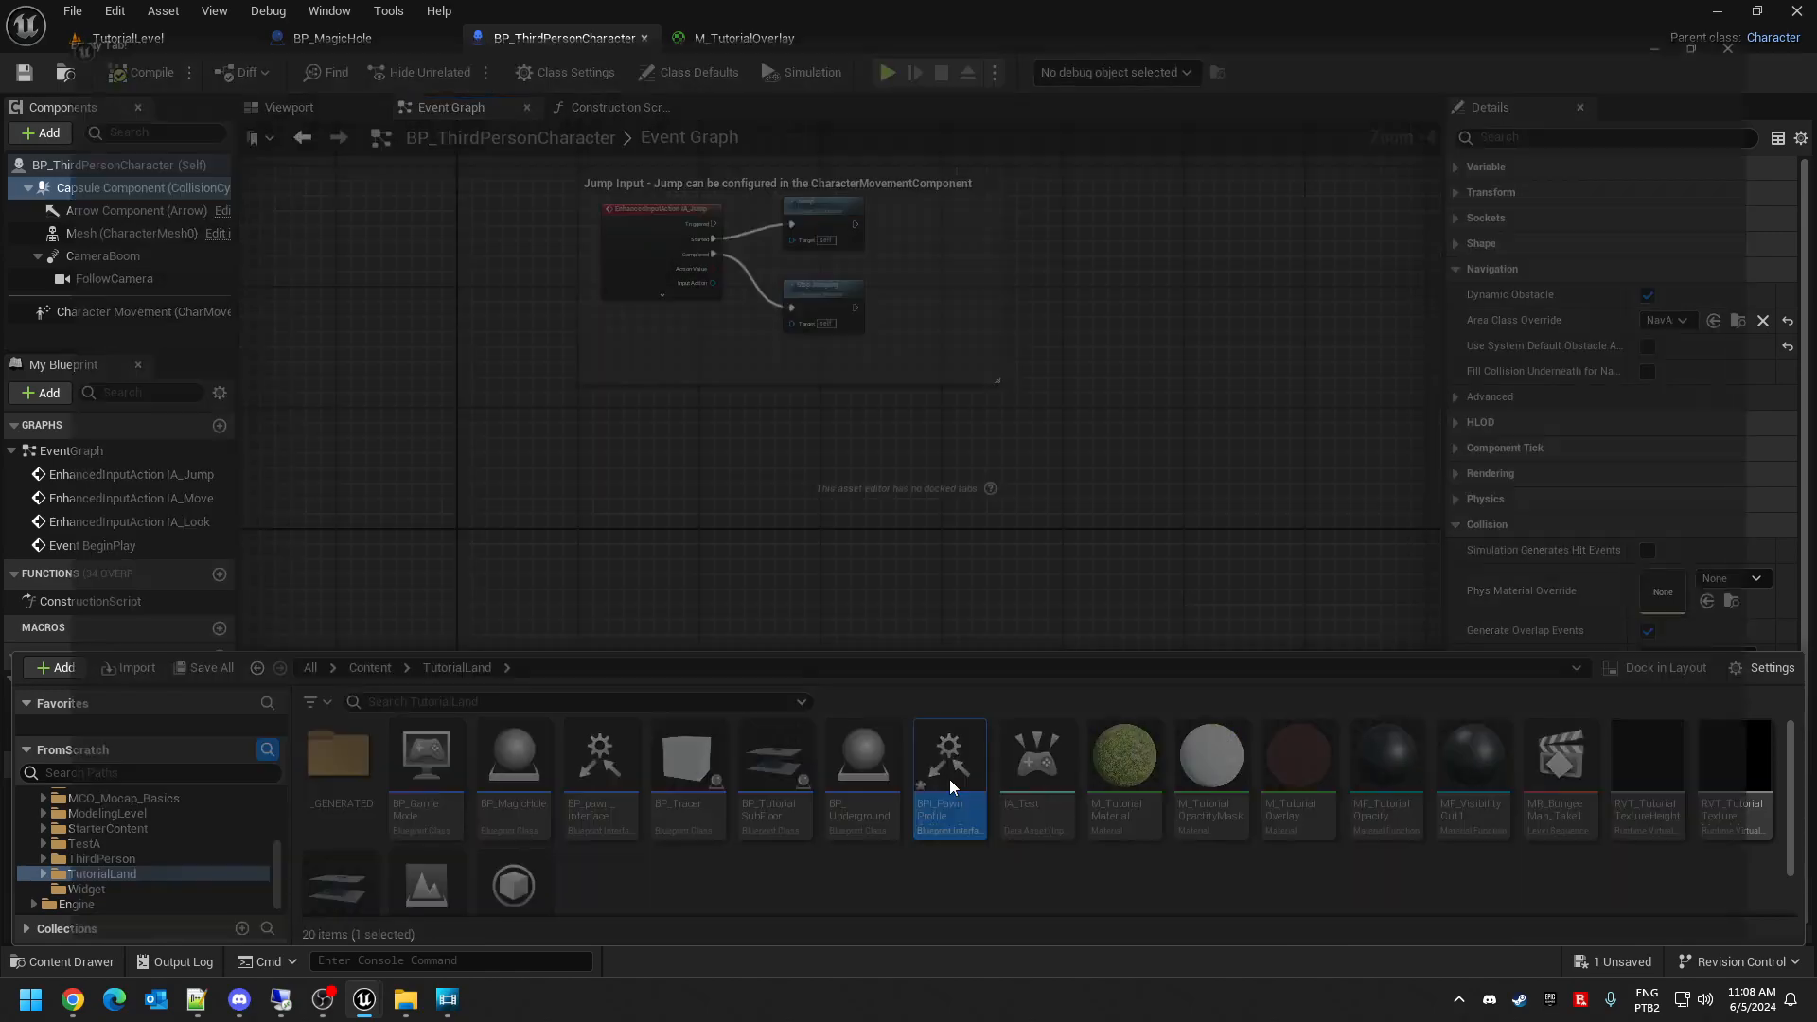
- Open BPI_PawnProfileCollisionSet and name its first function SetPawnProfileToGhostProfile
double_click(947, 776)
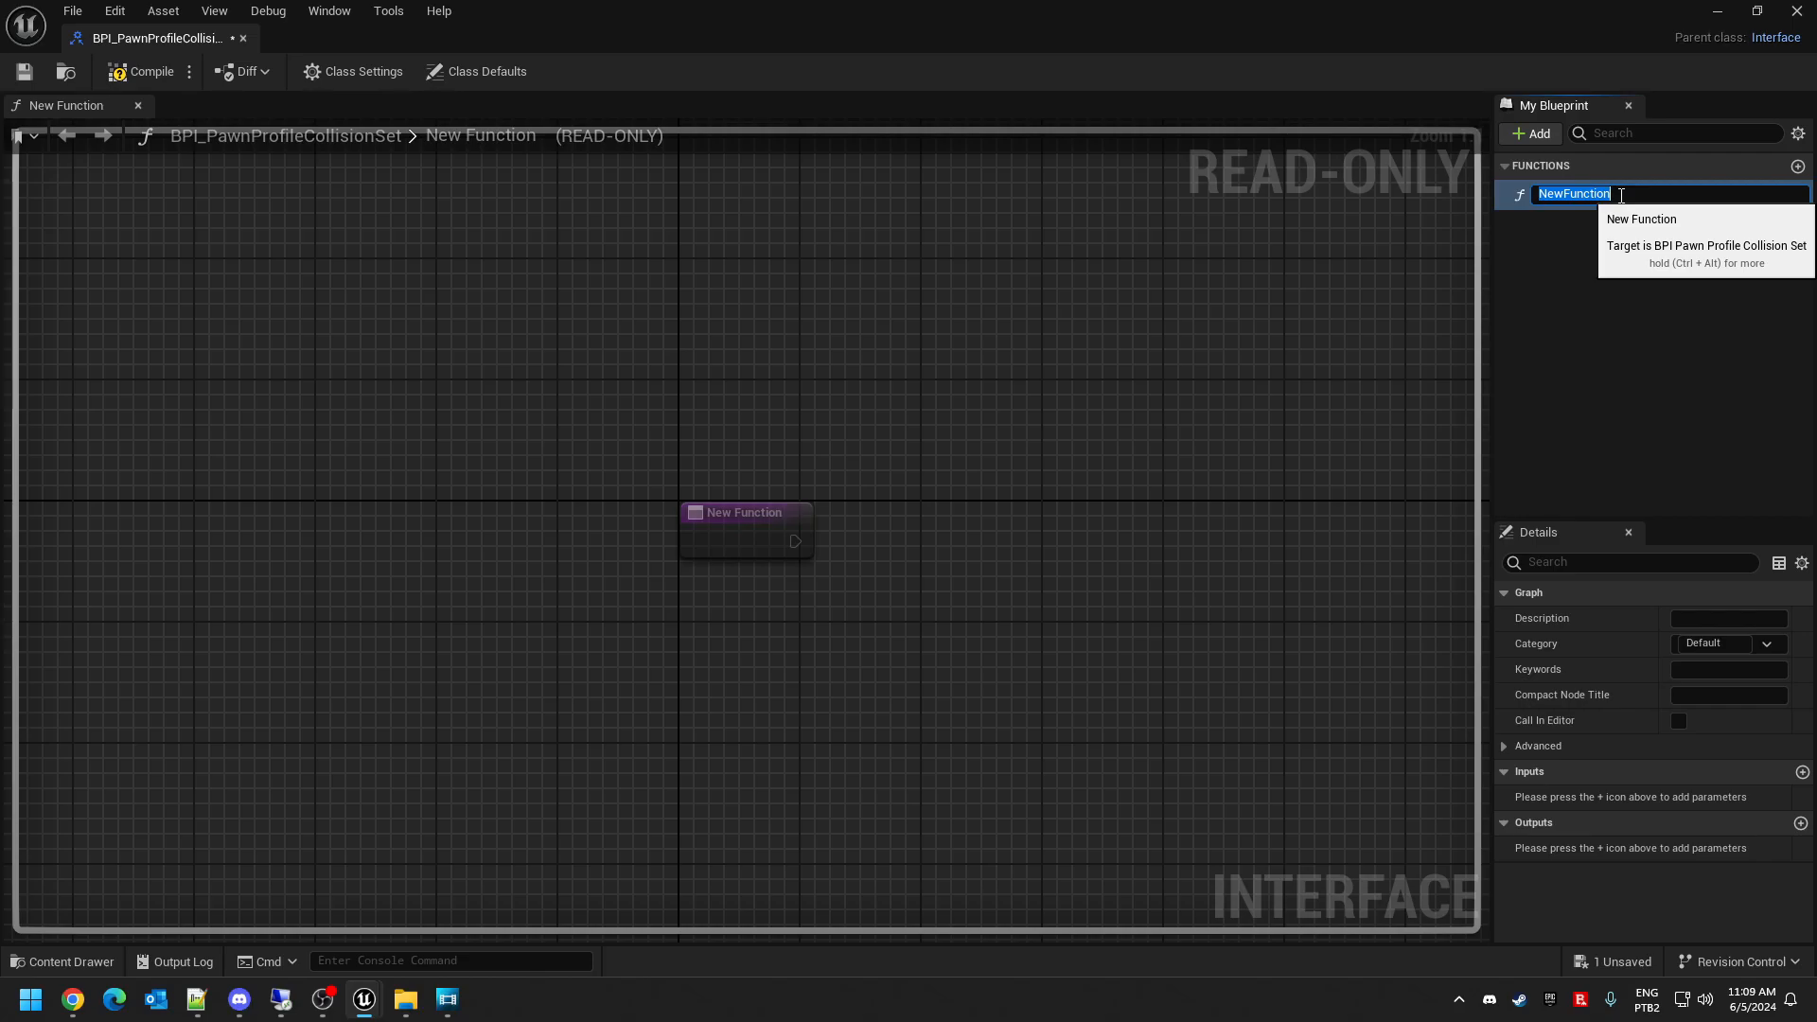
type("SetPawnProfileToGhostProfile")
key("Return")
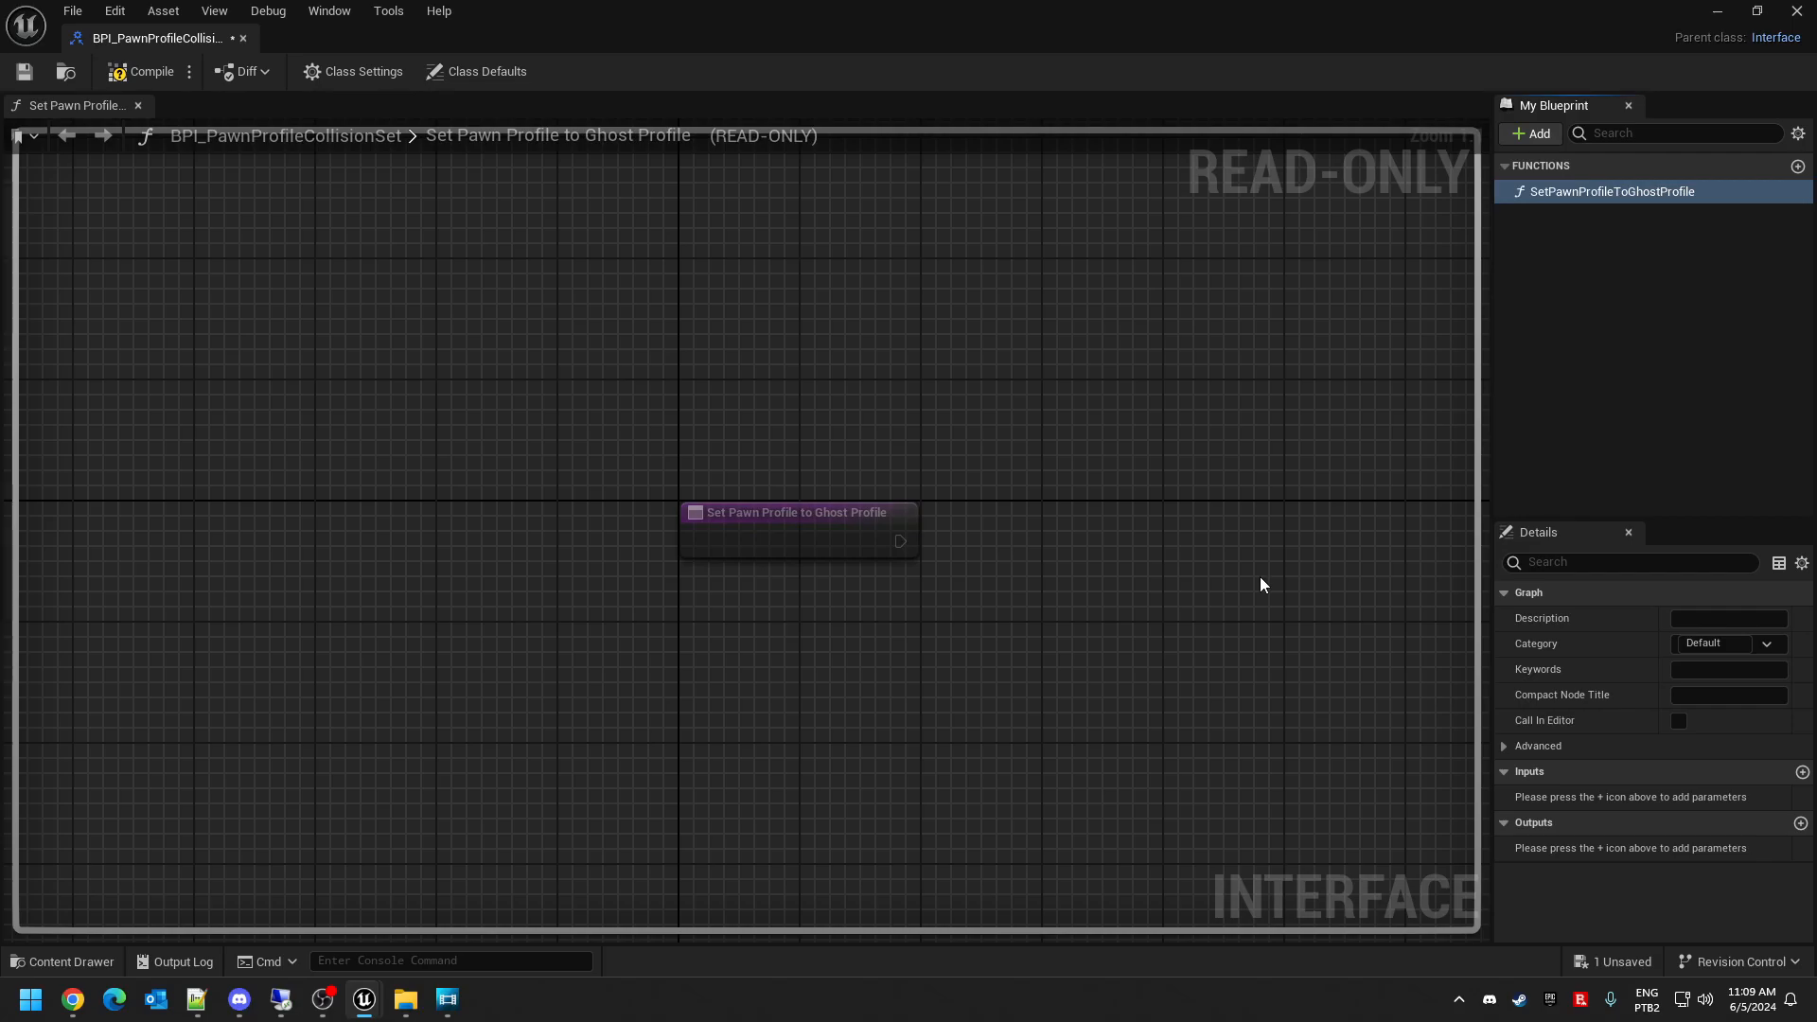
- Add a second interface function named ResetPawnProfileToPawn and save the interface
left_click(1571, 279)
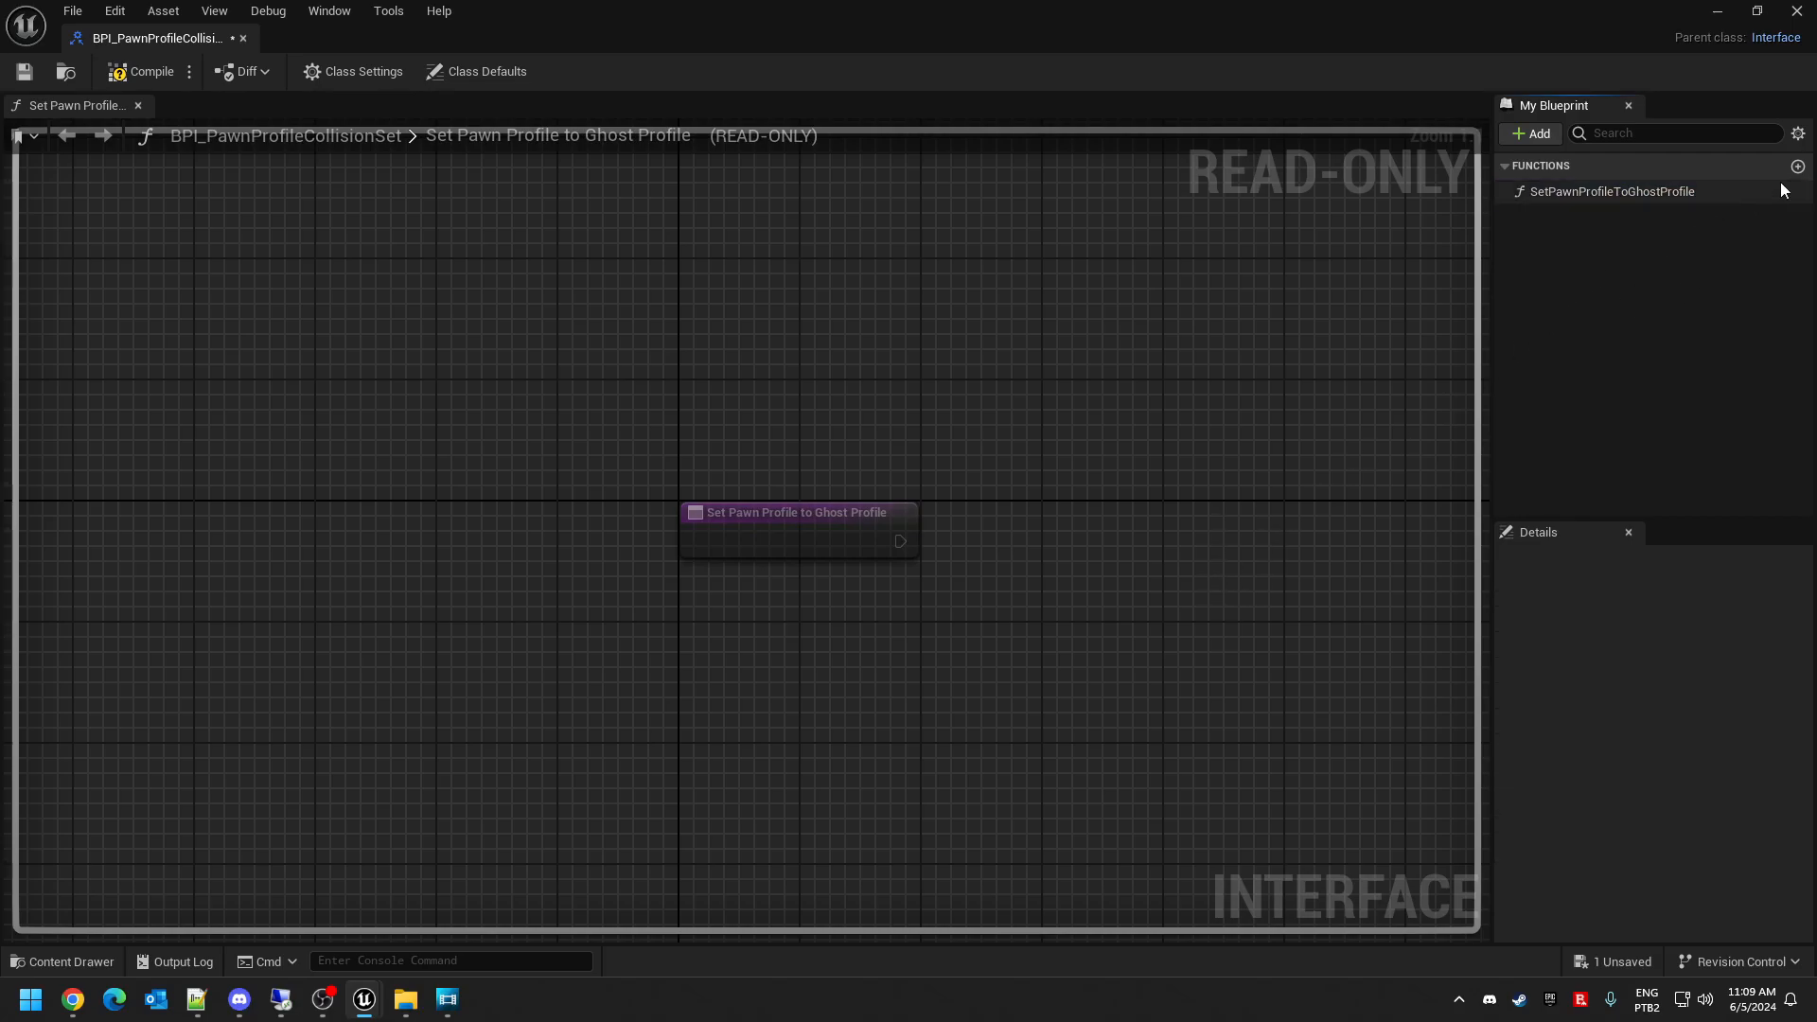
left_click(1798, 166)
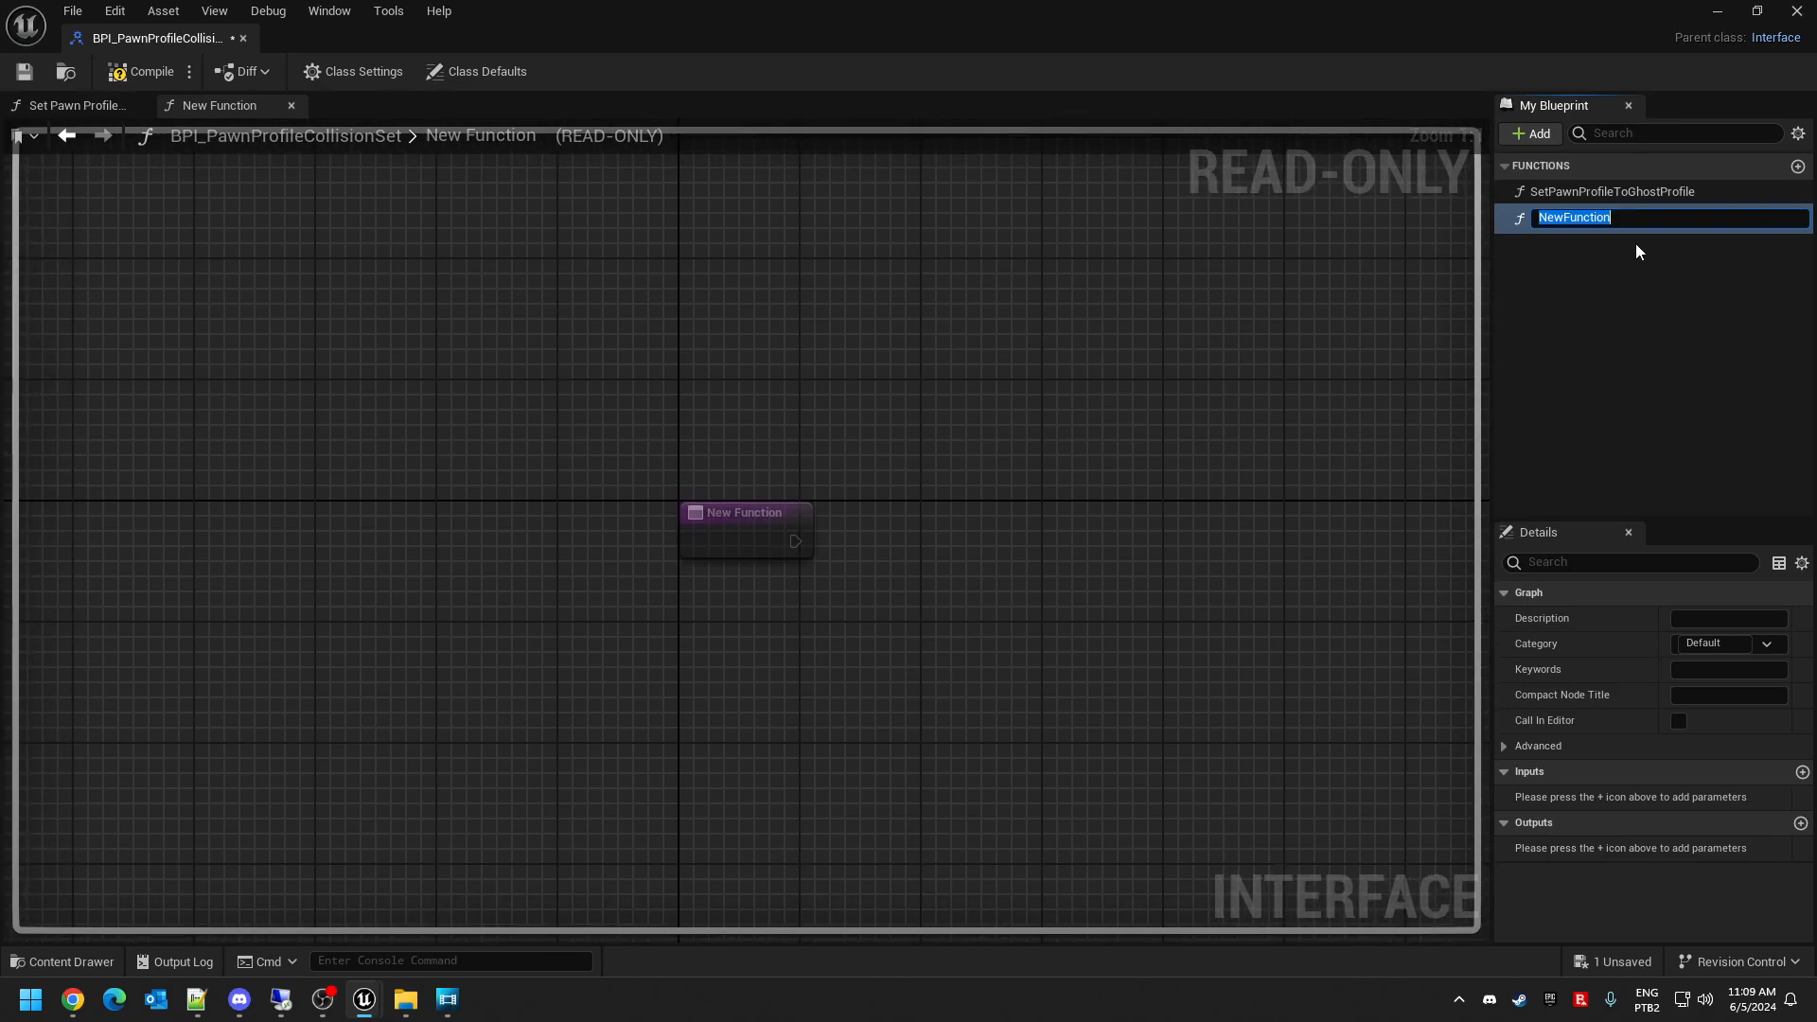
type("ResetPawnProfileToPawn")
key("Return")
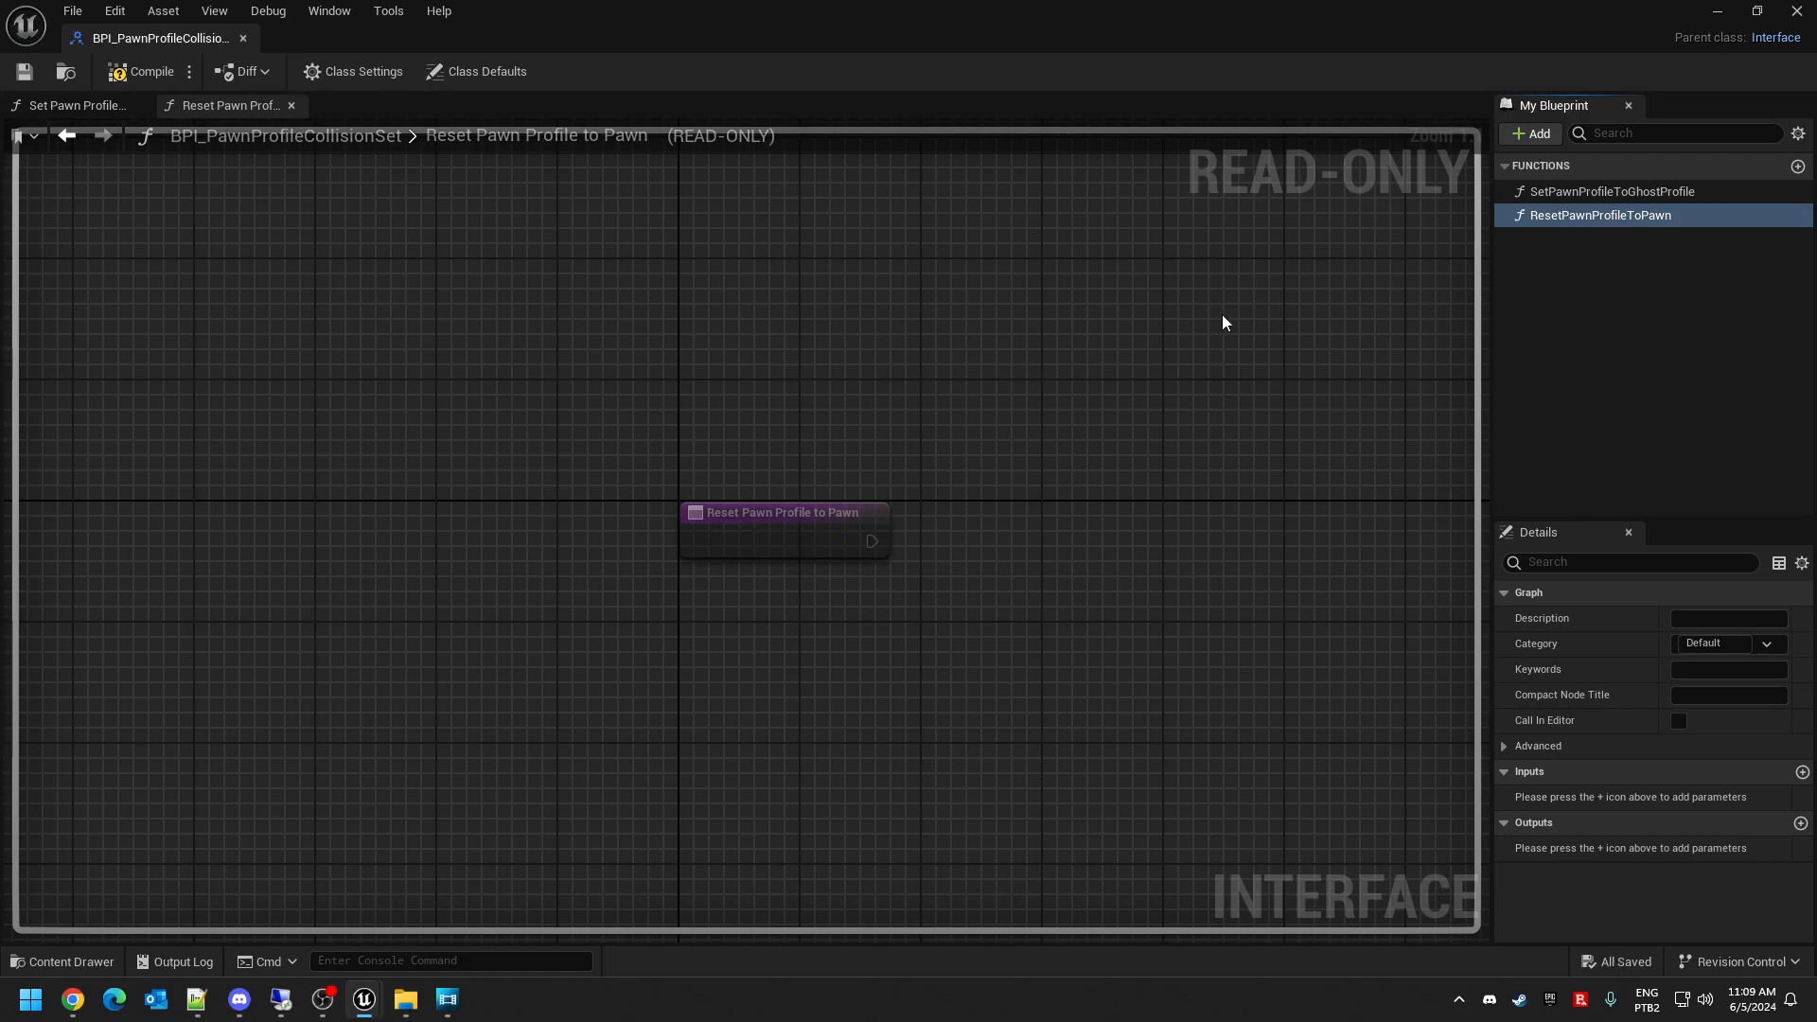
- Compile BPI_PawnProfileCollisionSet and close its editor
left_click(57, 76)
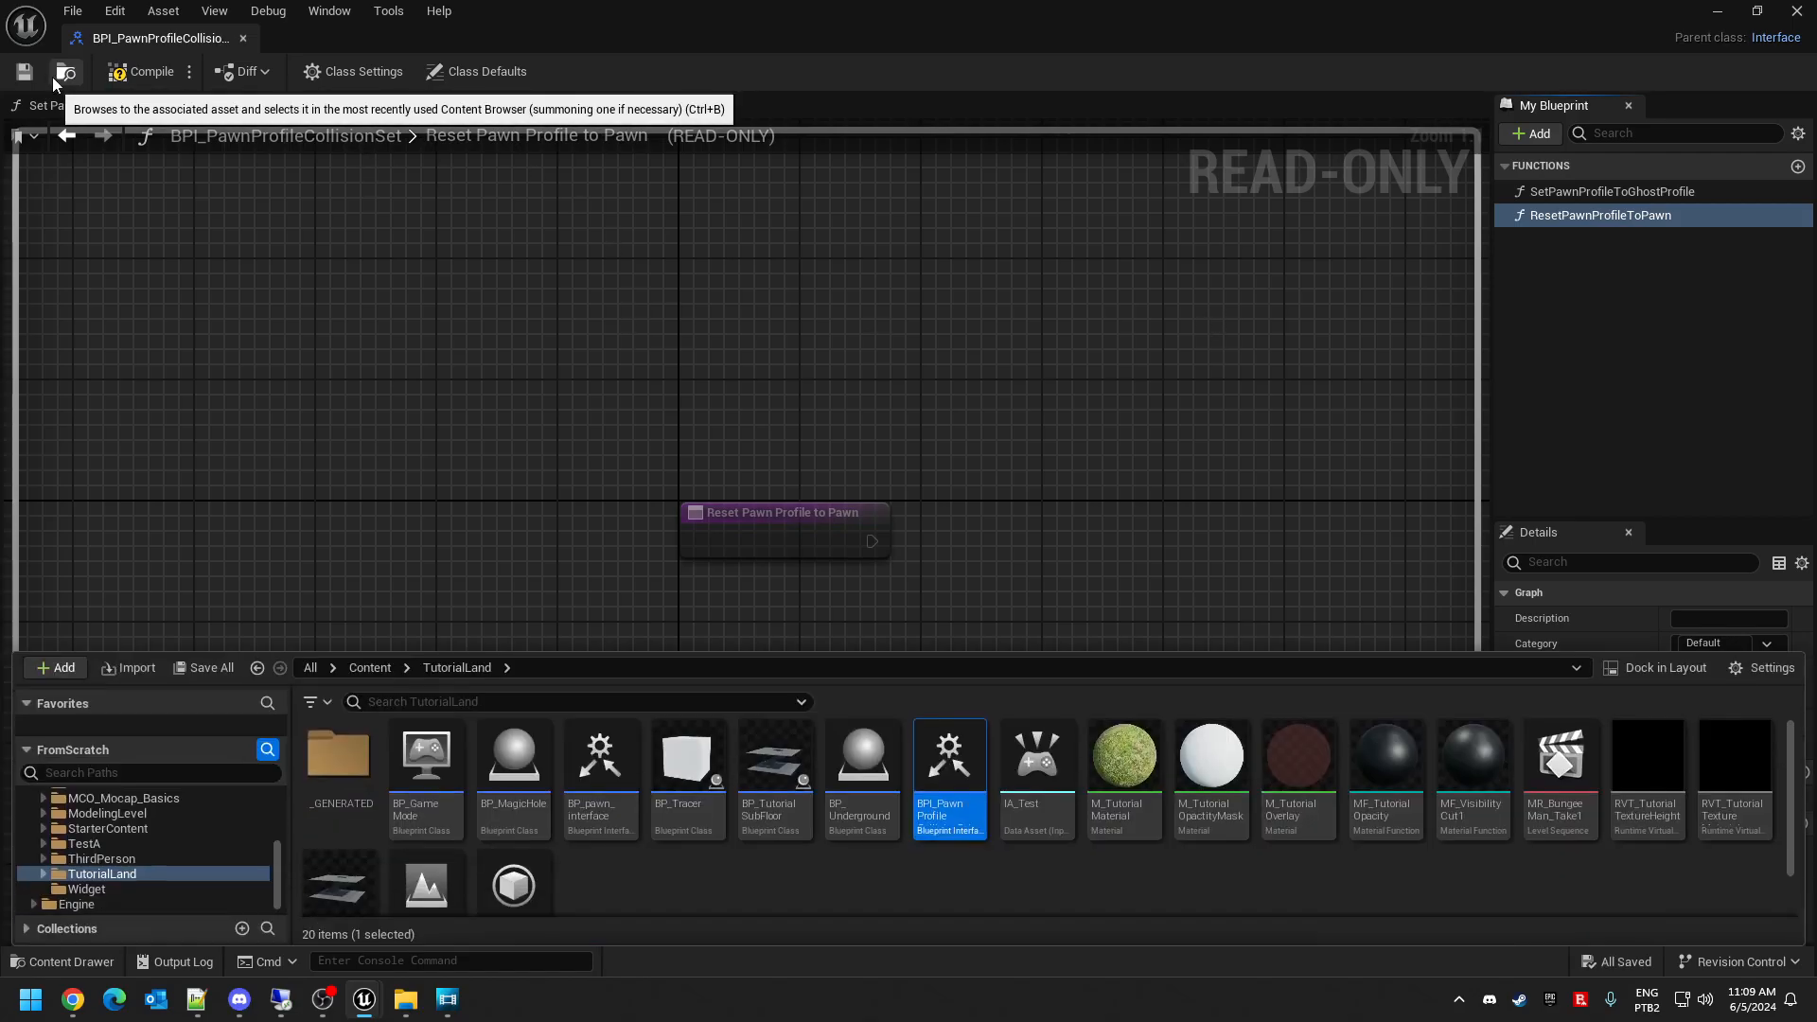
left_click(77, 71)
left_click(125, 72)
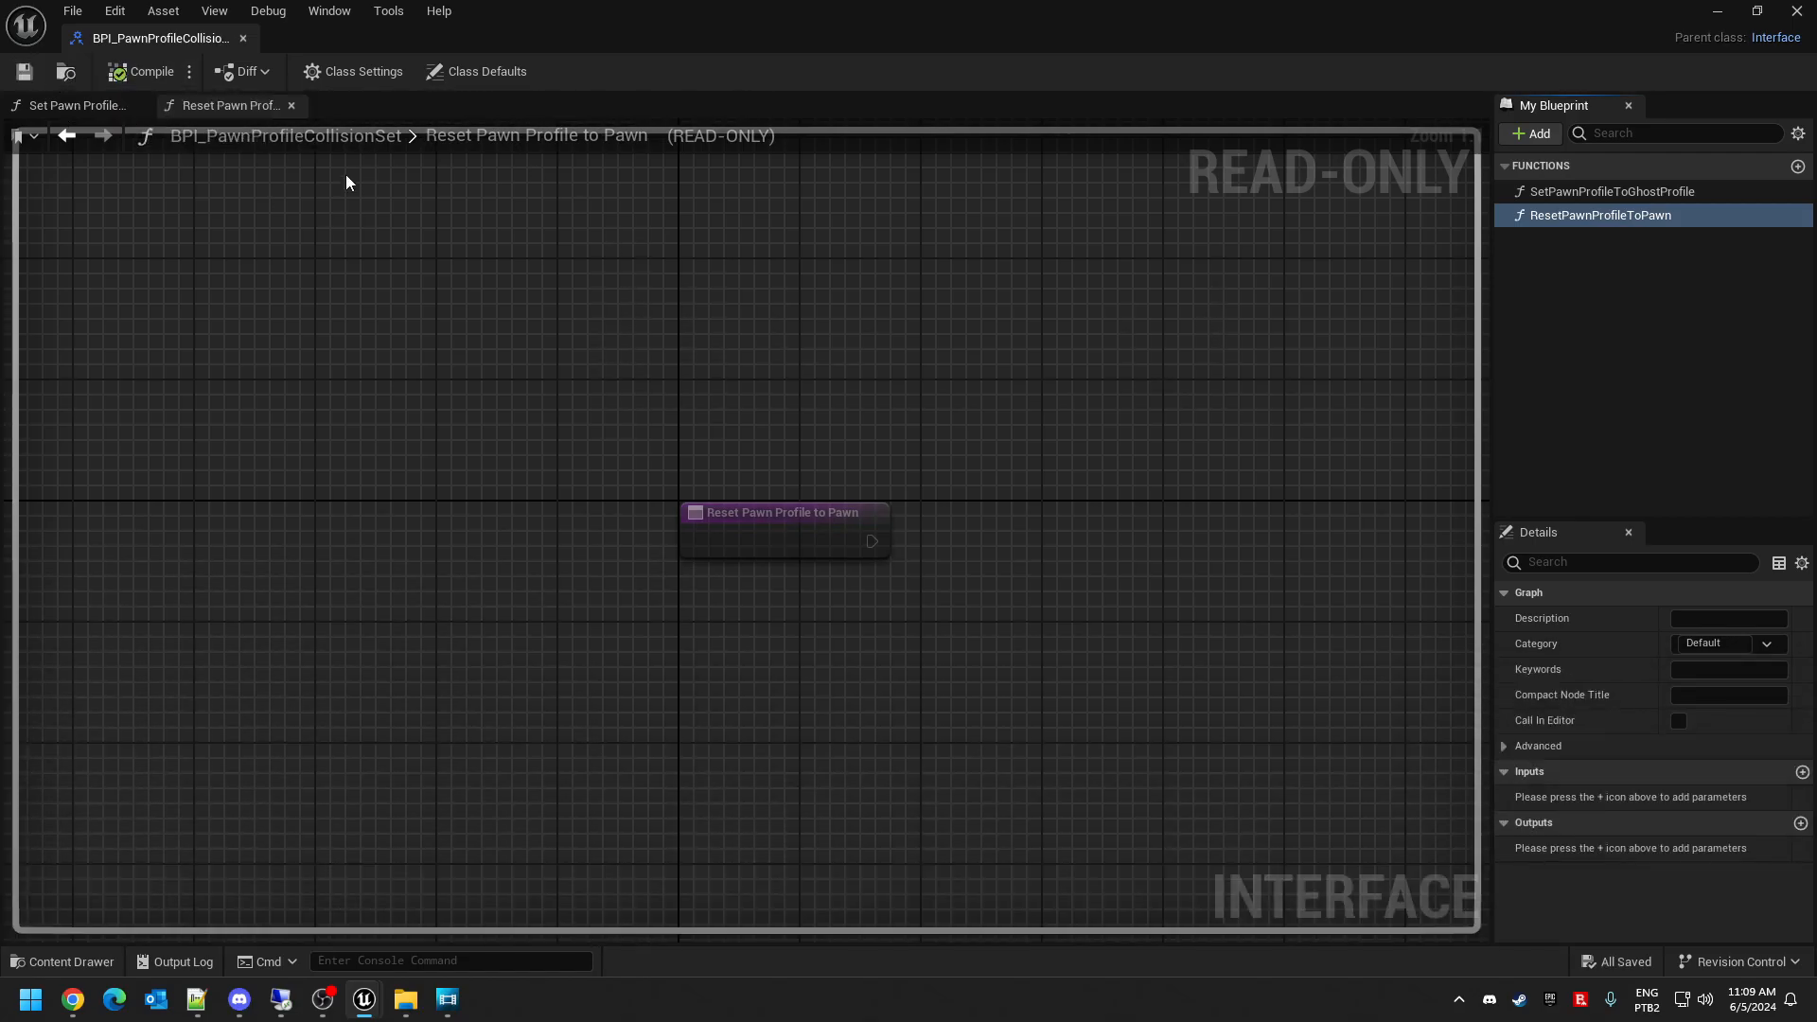
left_click(242, 39)
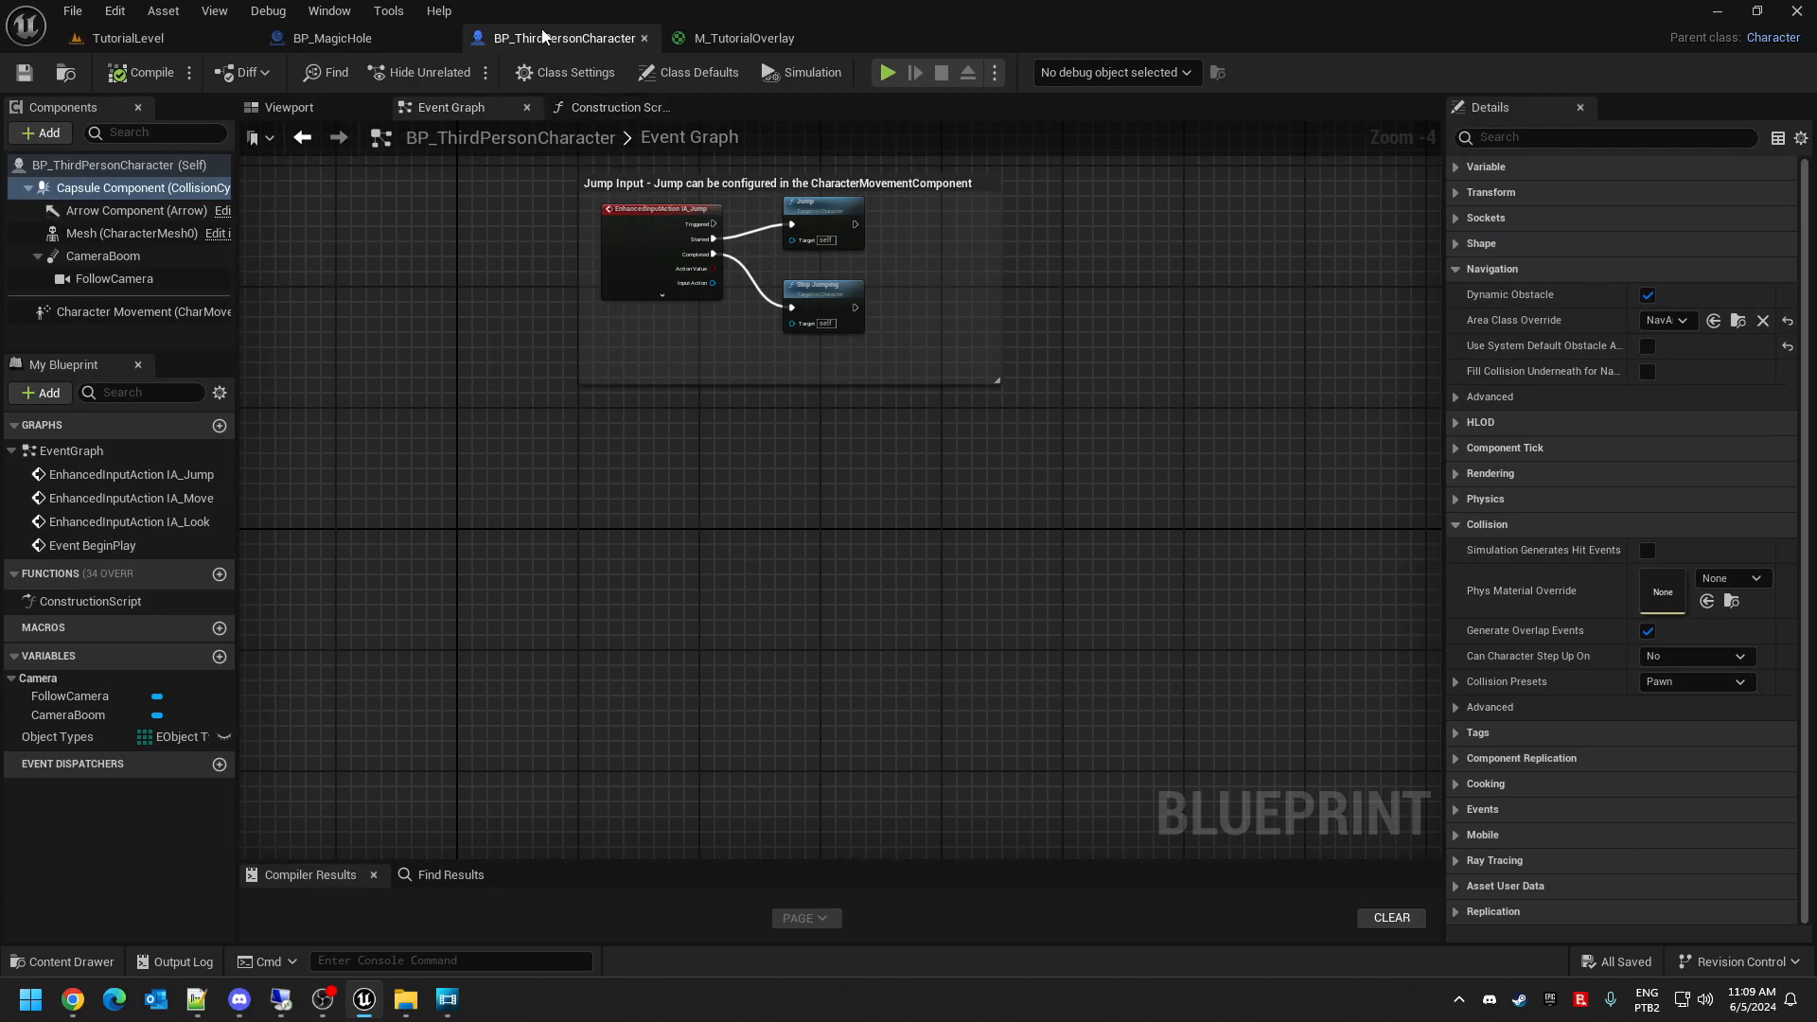
- Add BPI_PawnProfileCollisionSet to BP_ThirdPersonCharacter's implemented interfaces in the class settings and save the blueprint
left_click(684, 76)
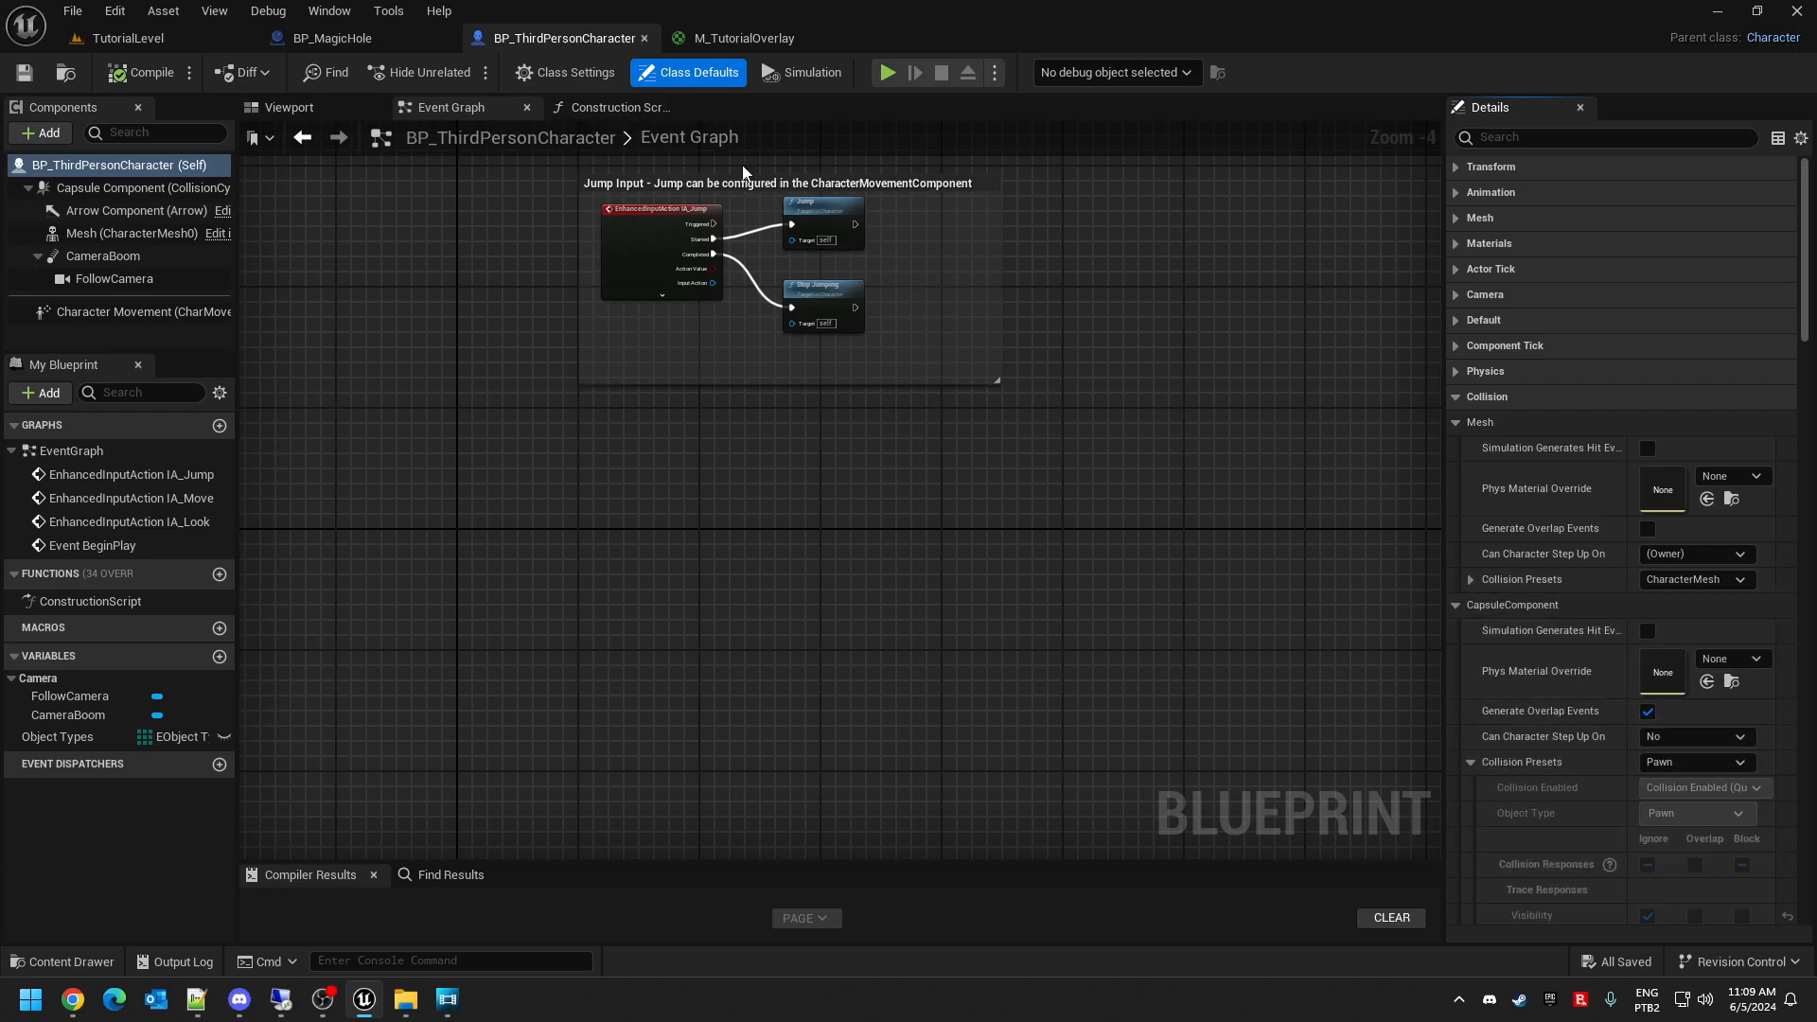
left_click(597, 76)
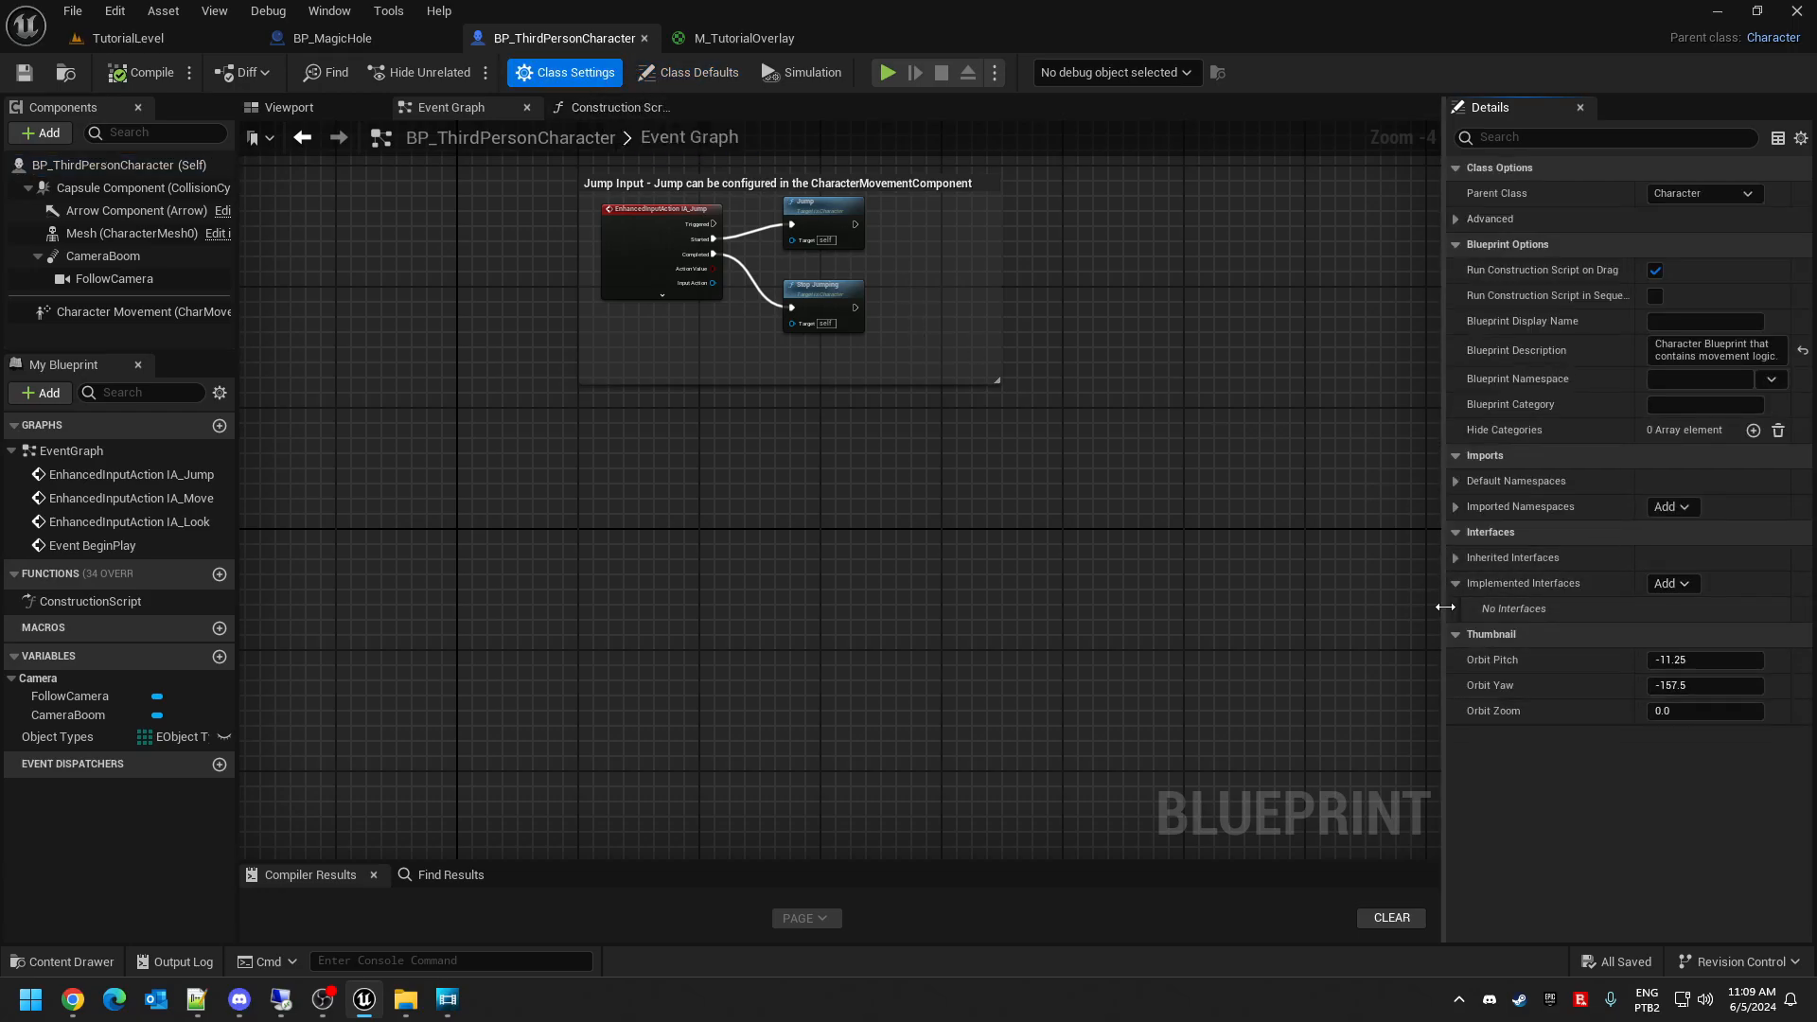
left_click(1673, 585)
type("bpi")
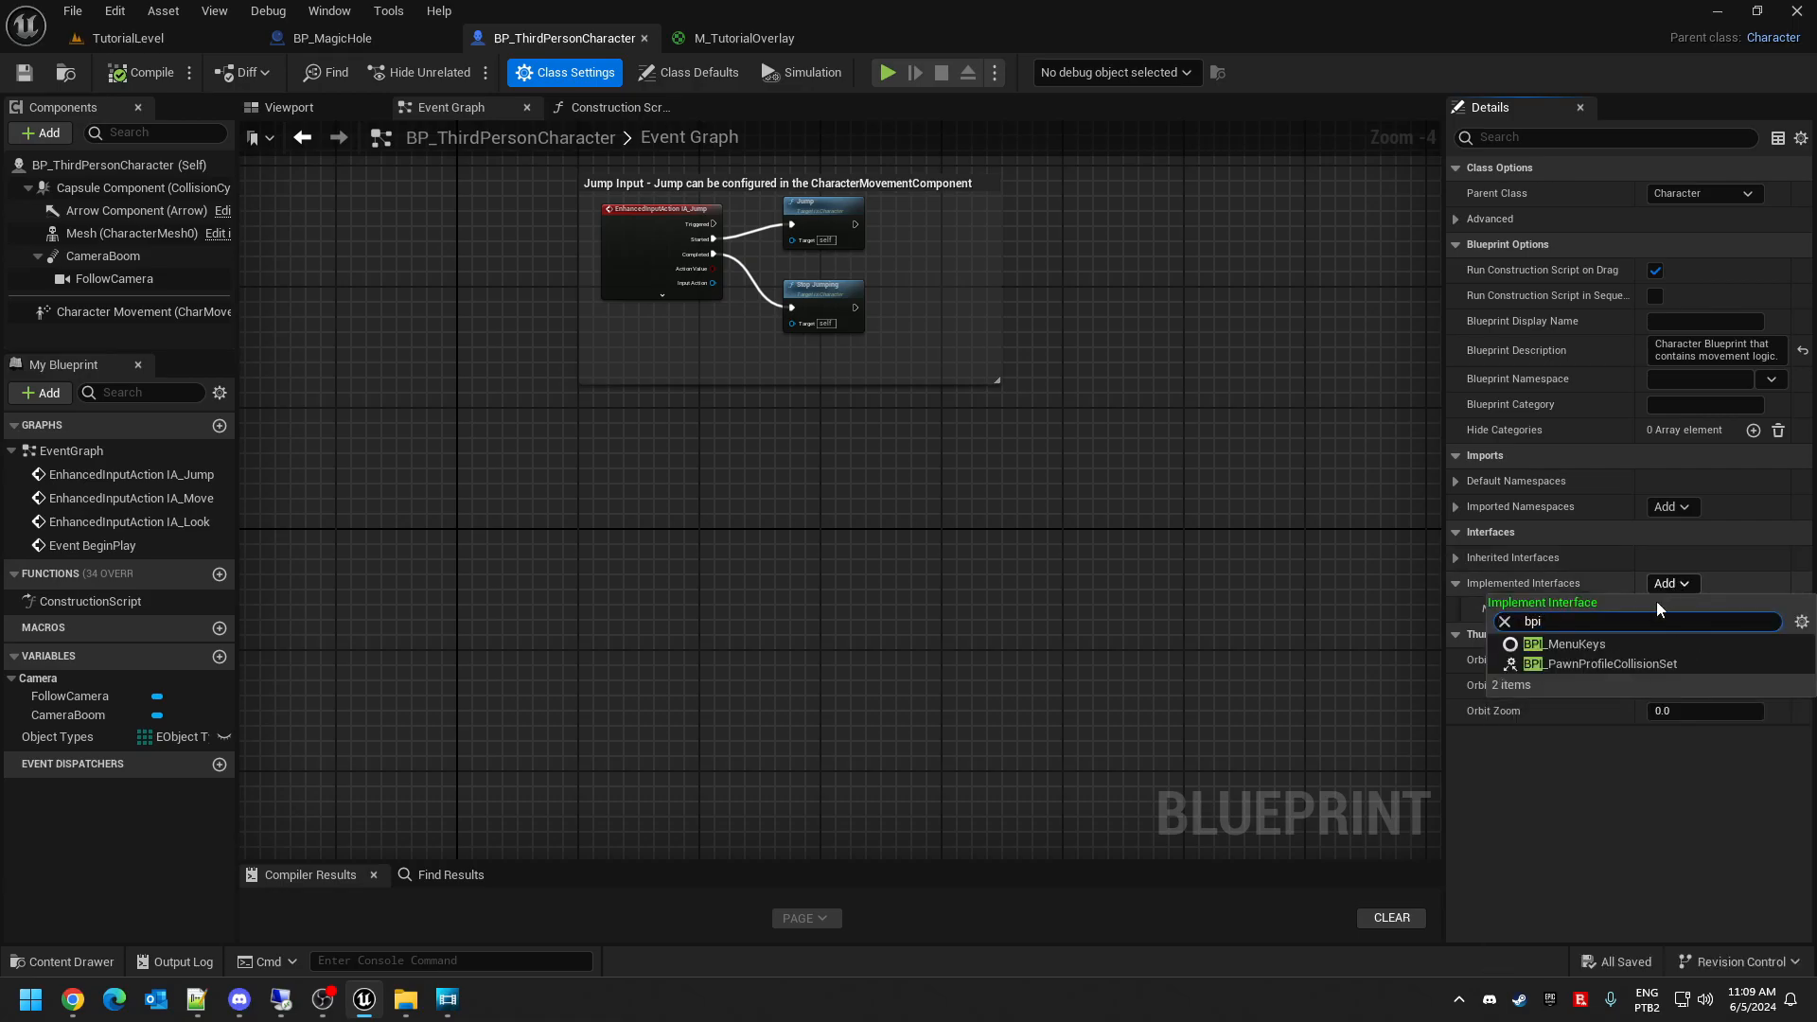
left_click(1611, 664)
key("ctrl+s")
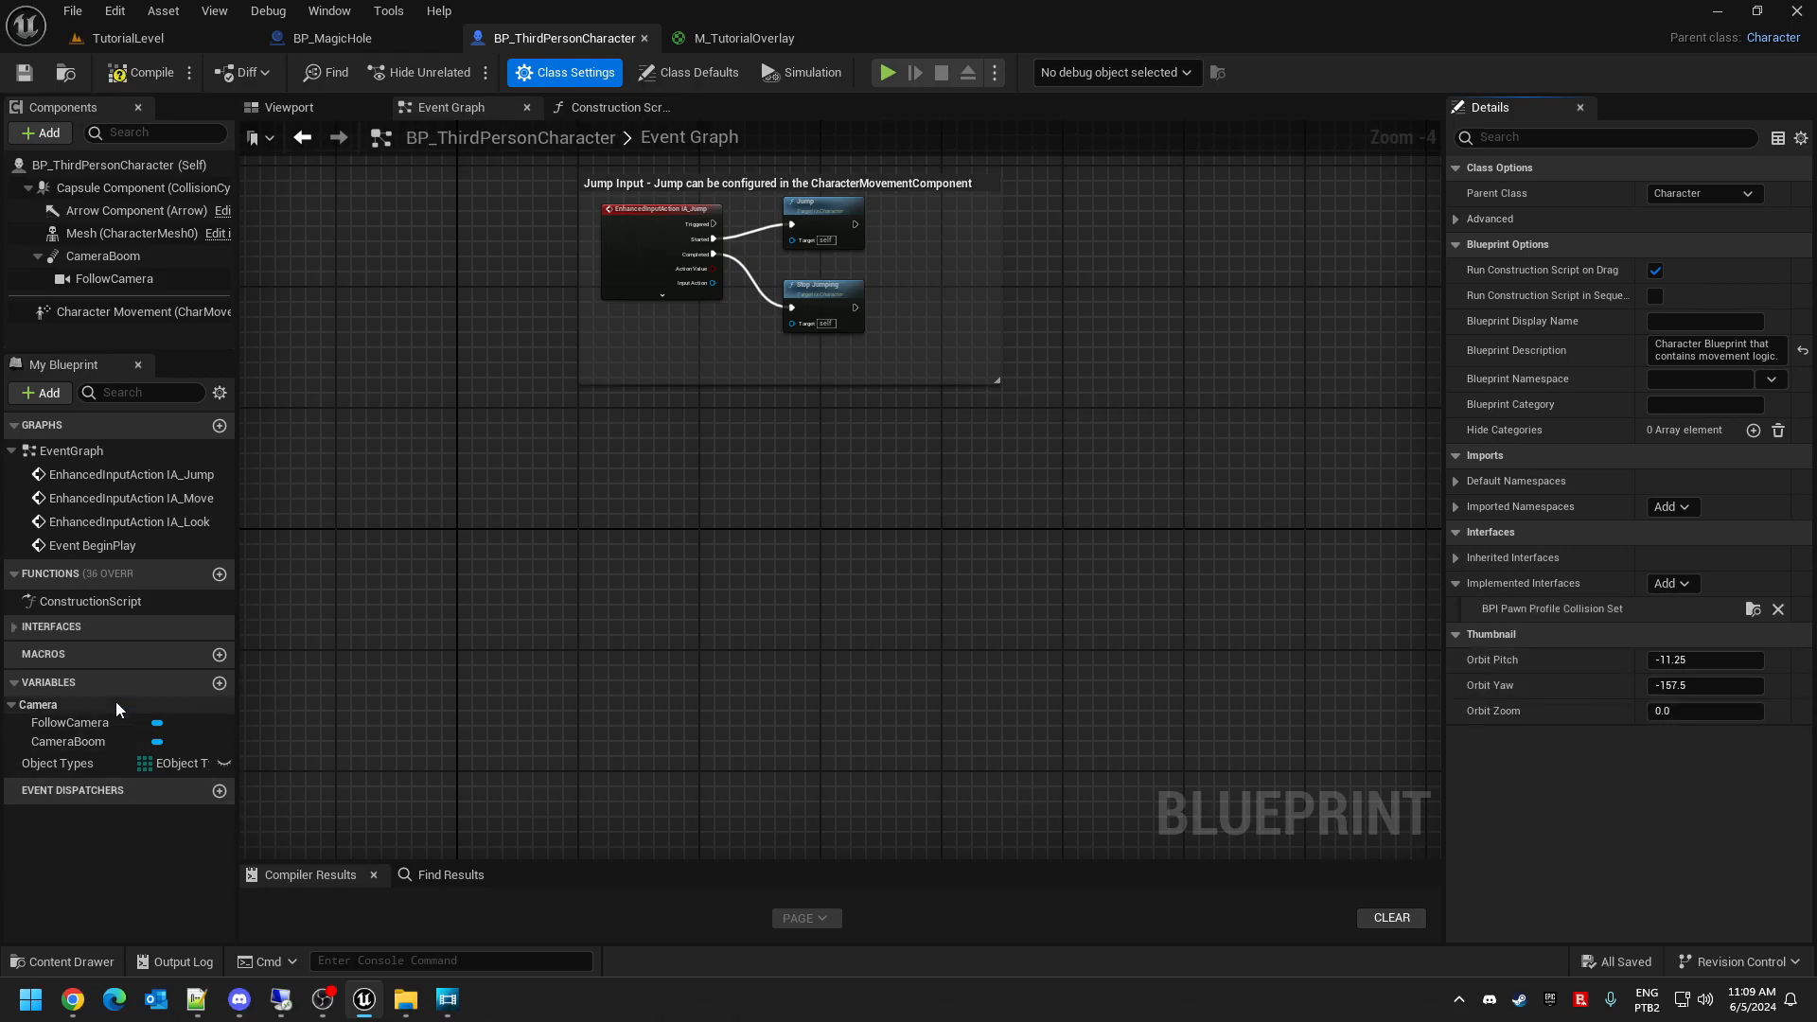
- Add event nodes for both interface functions to the Event Graph and place the Reset Pawn Profile to Pawn event underneath the other
left_click(23, 627)
left_click(91, 672)
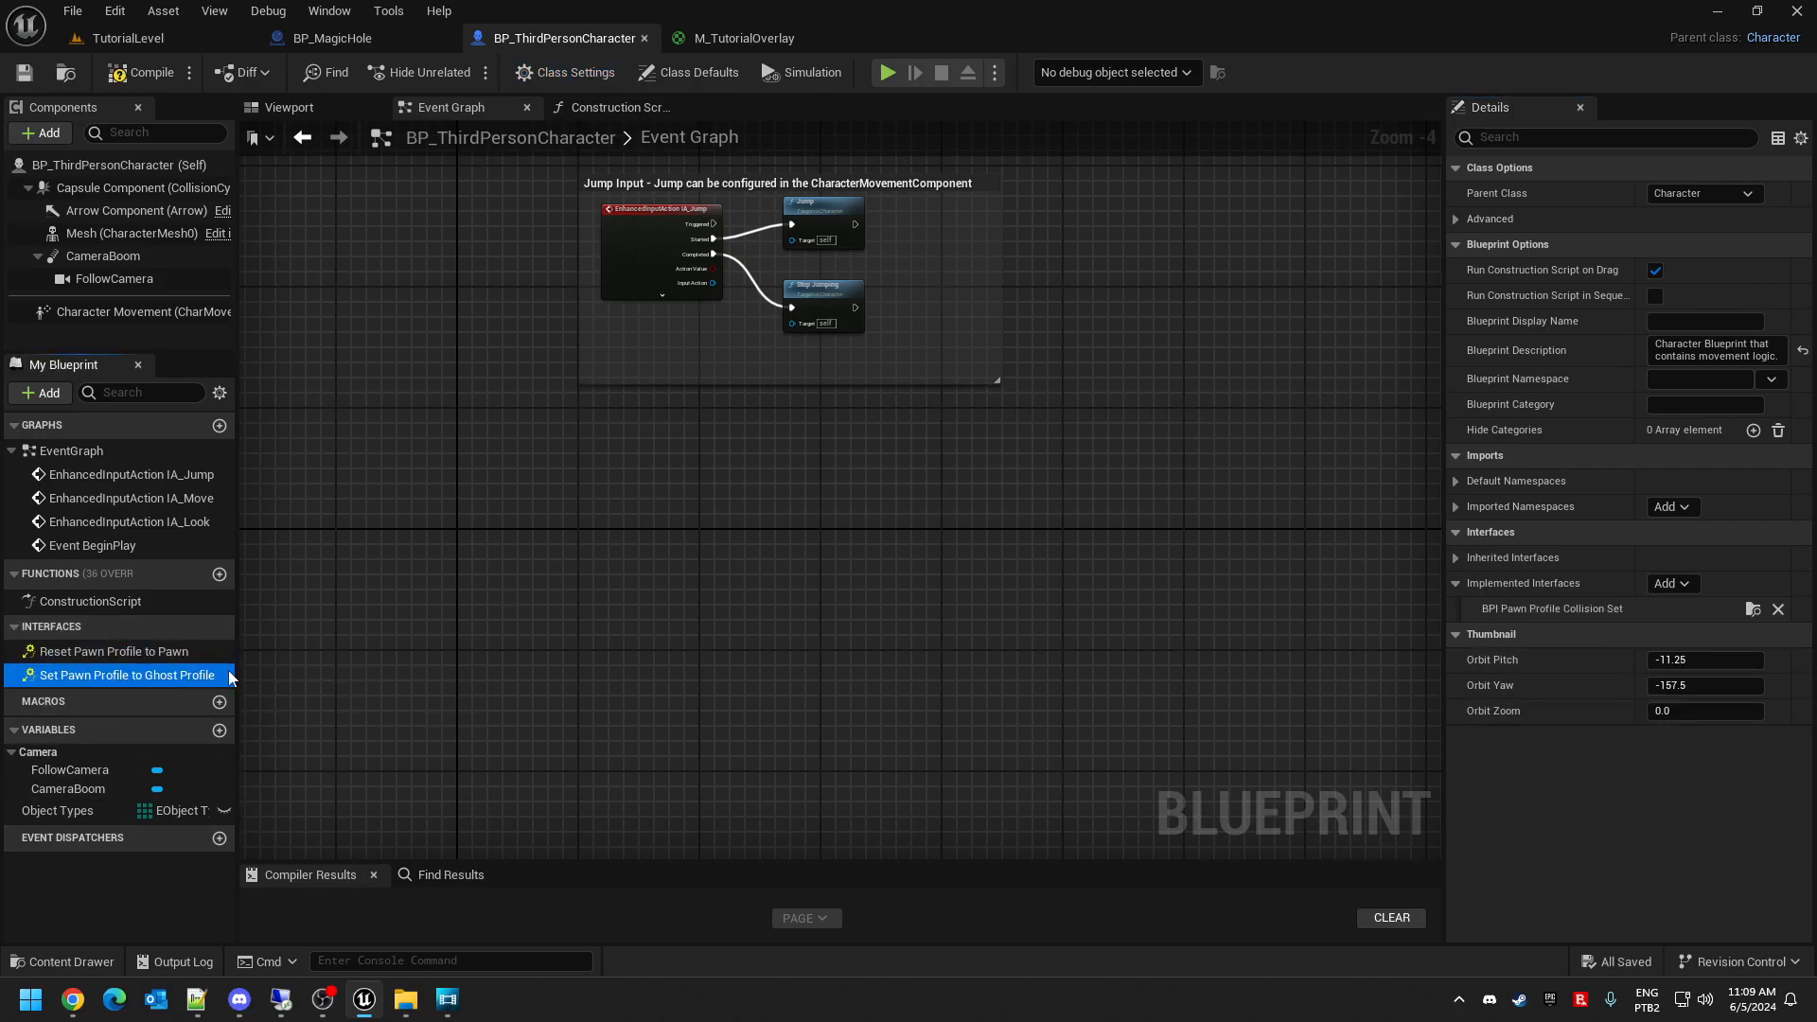
double_click(64, 651)
double_click(65, 699)
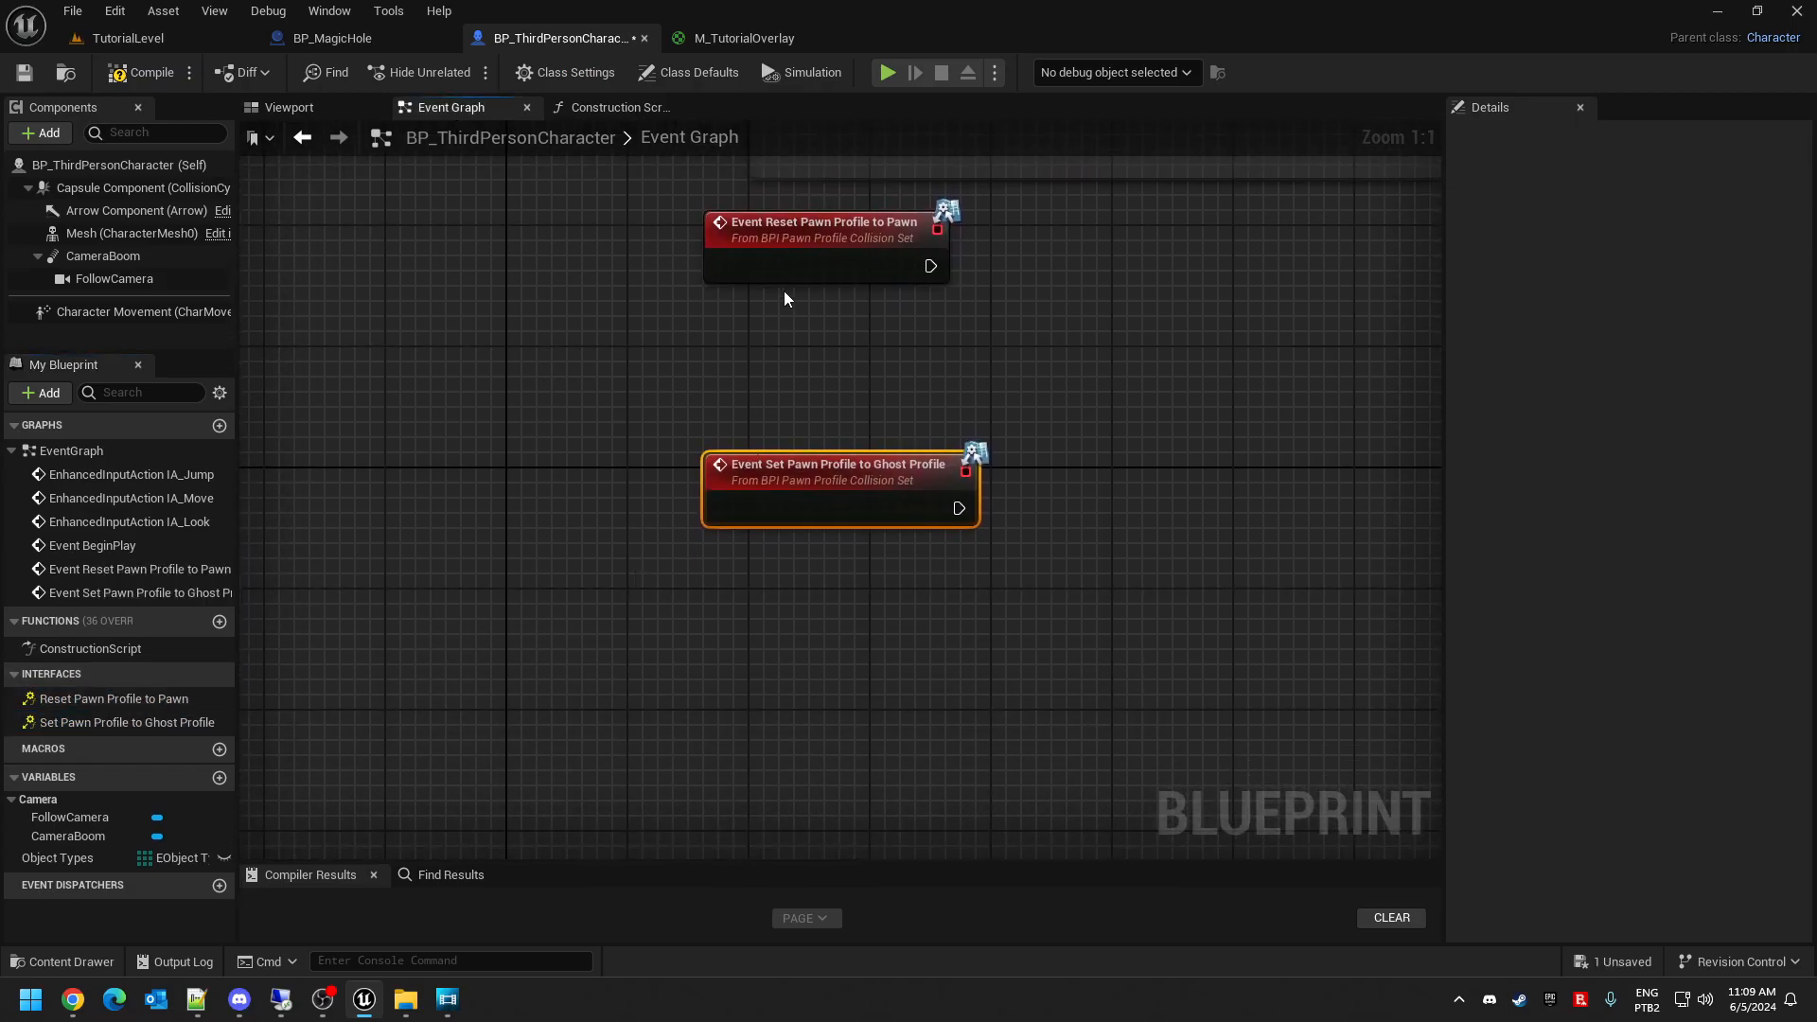
left_click_drag(799, 231, 801, 585)
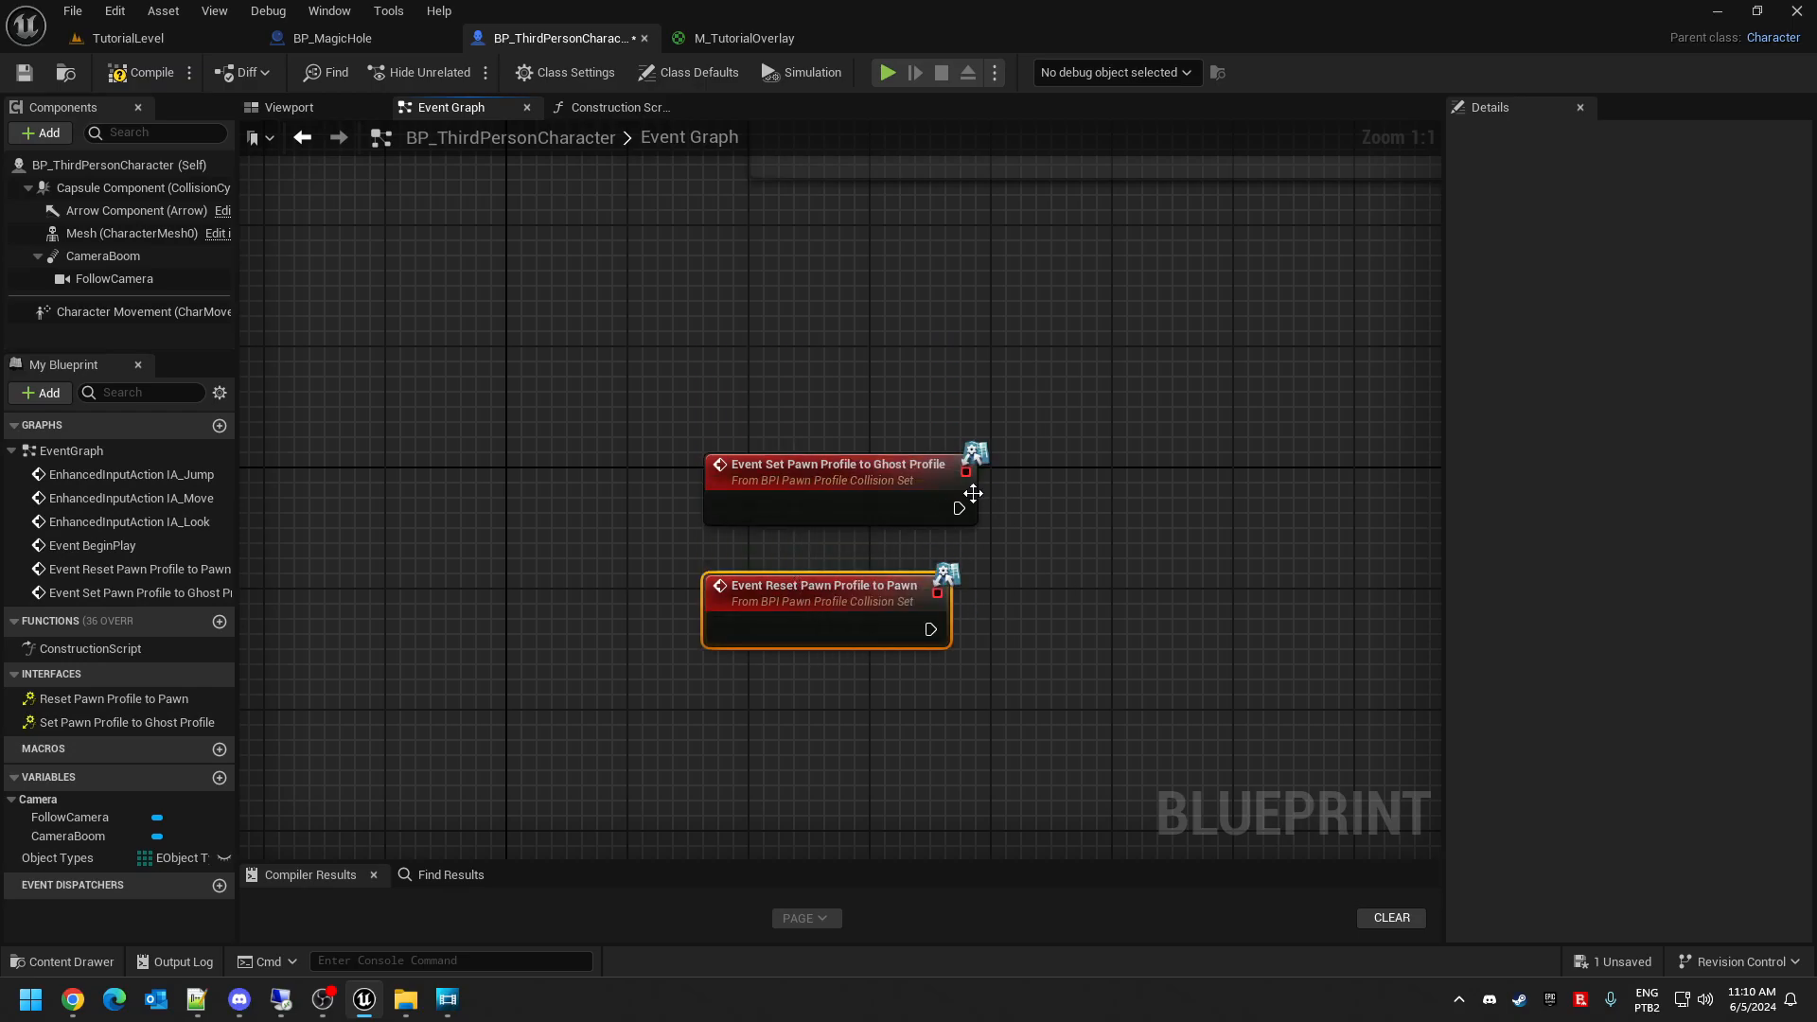
- Add a Print String node connected to the execution output of Event Set Pawn Profile to Ghost Profile
left_click_drag(958, 509, 1076, 498)
type("print")
left_click(1151, 667)
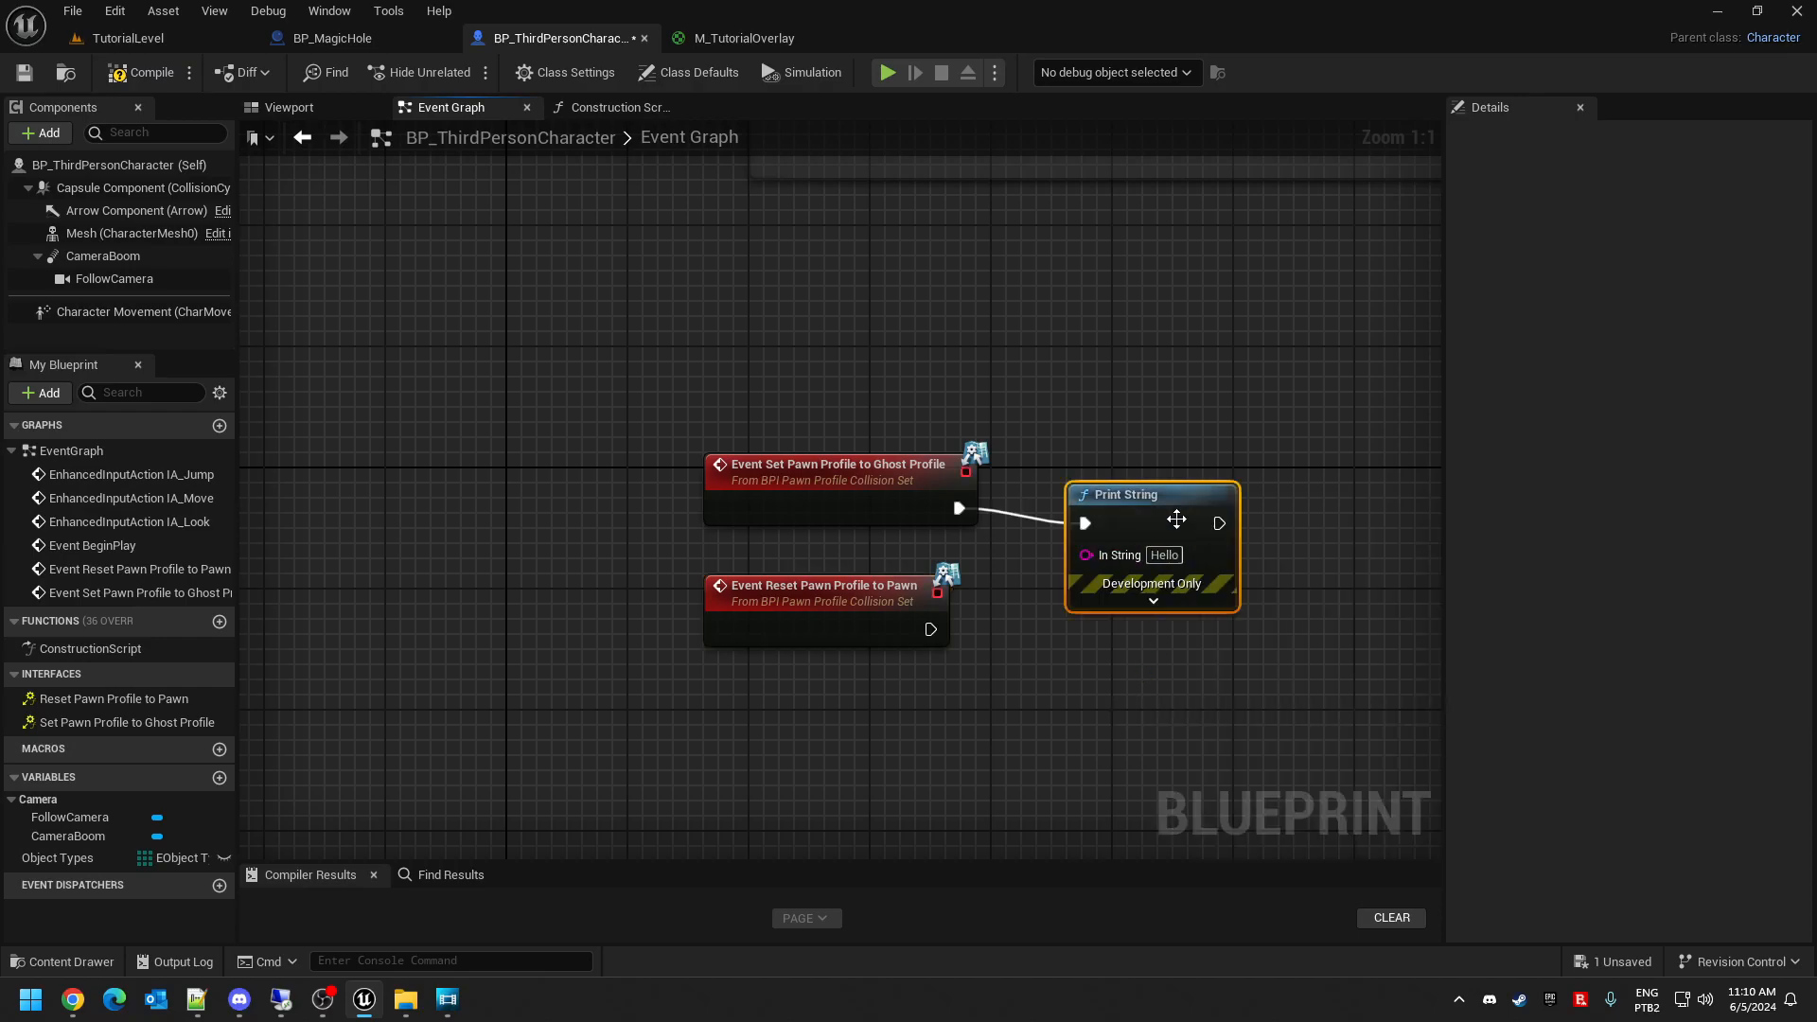
- Set the In String of the Print String node on Event Set Pawn Profile to Ghost Profile to "set profile"
left_click(1173, 544)
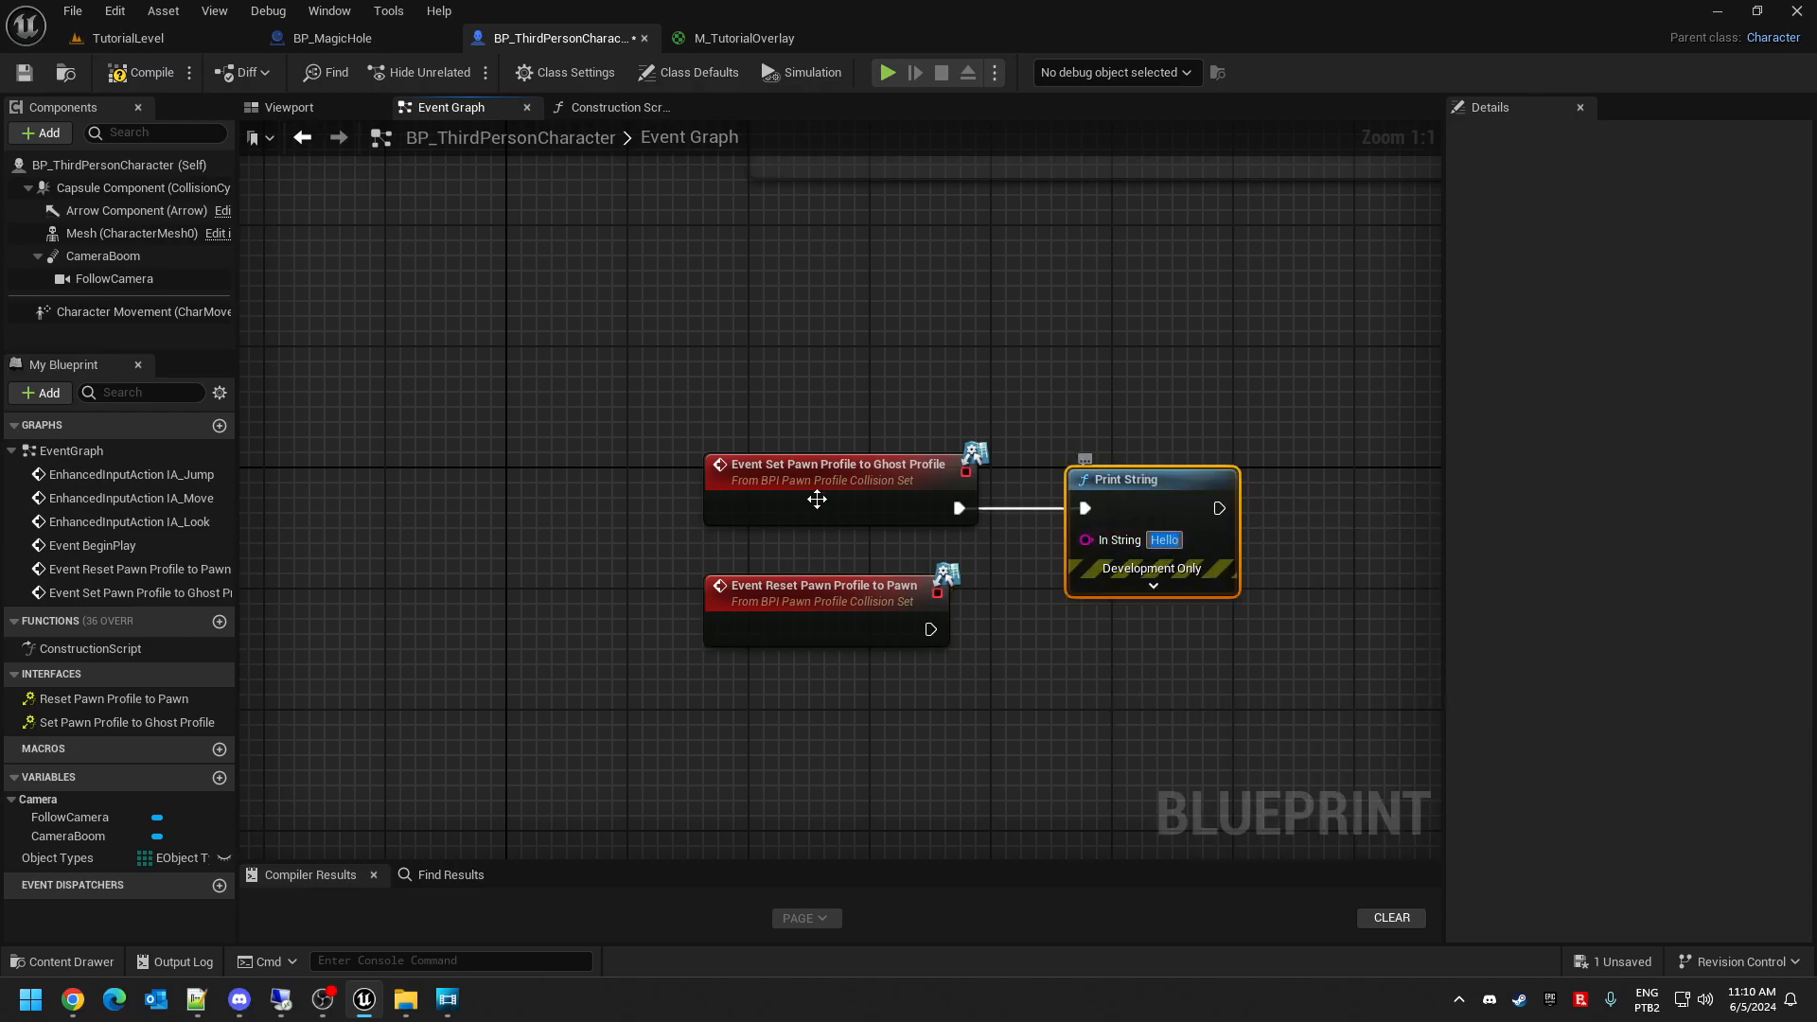
type("set pro")
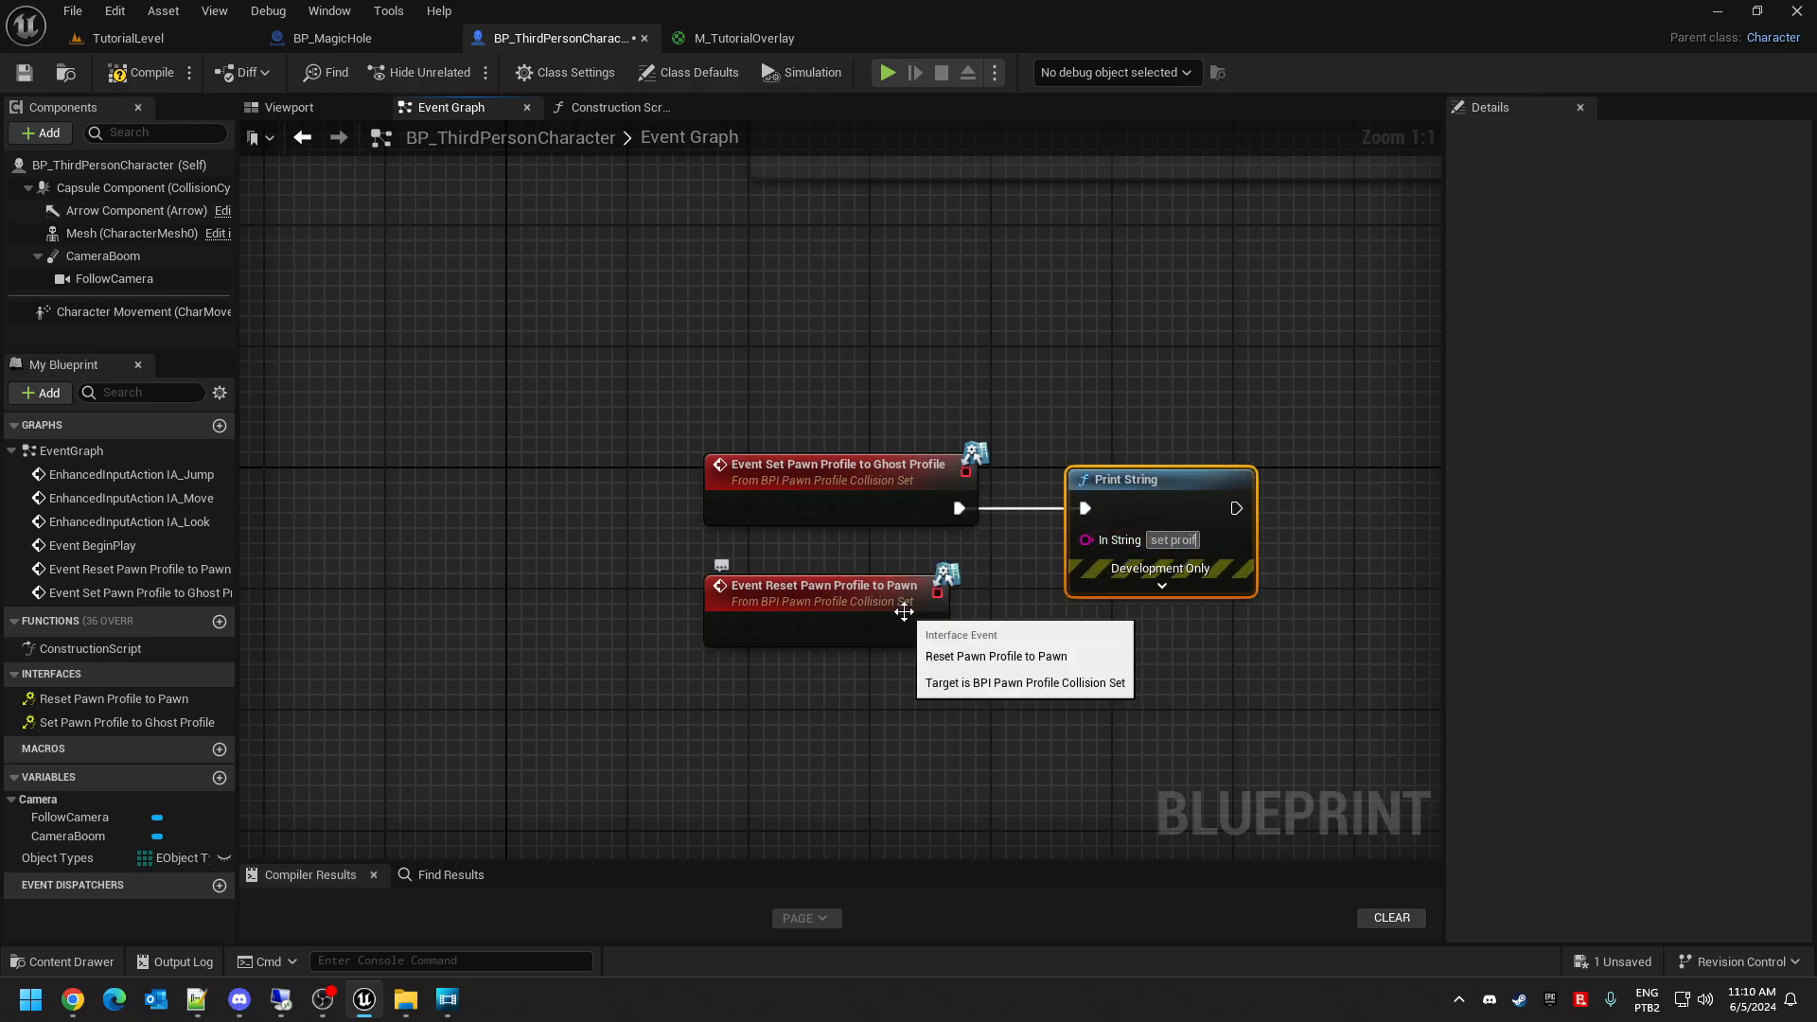
type("file")
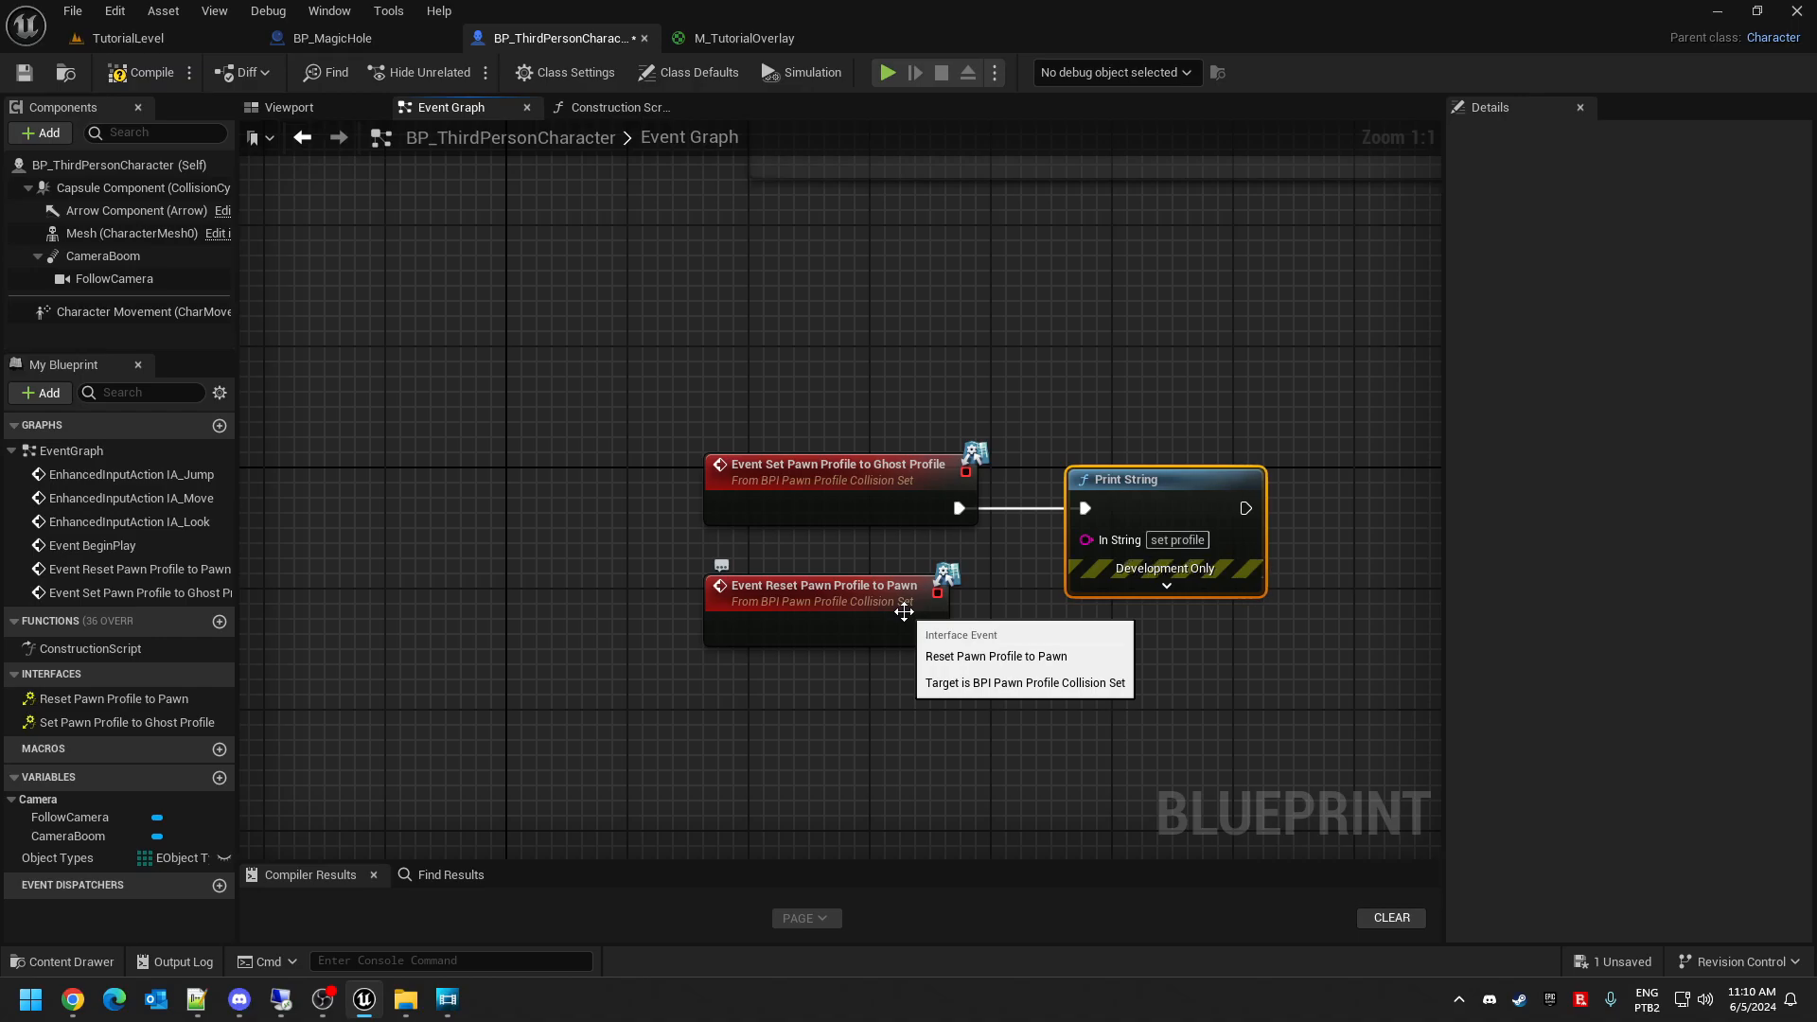
- Lower the Event Reset Pawn Profile to Pawn node and connect a new Print String node, lined up beside it, to its execution output
left_click_drag(904, 612, 986, 711)
type("print")
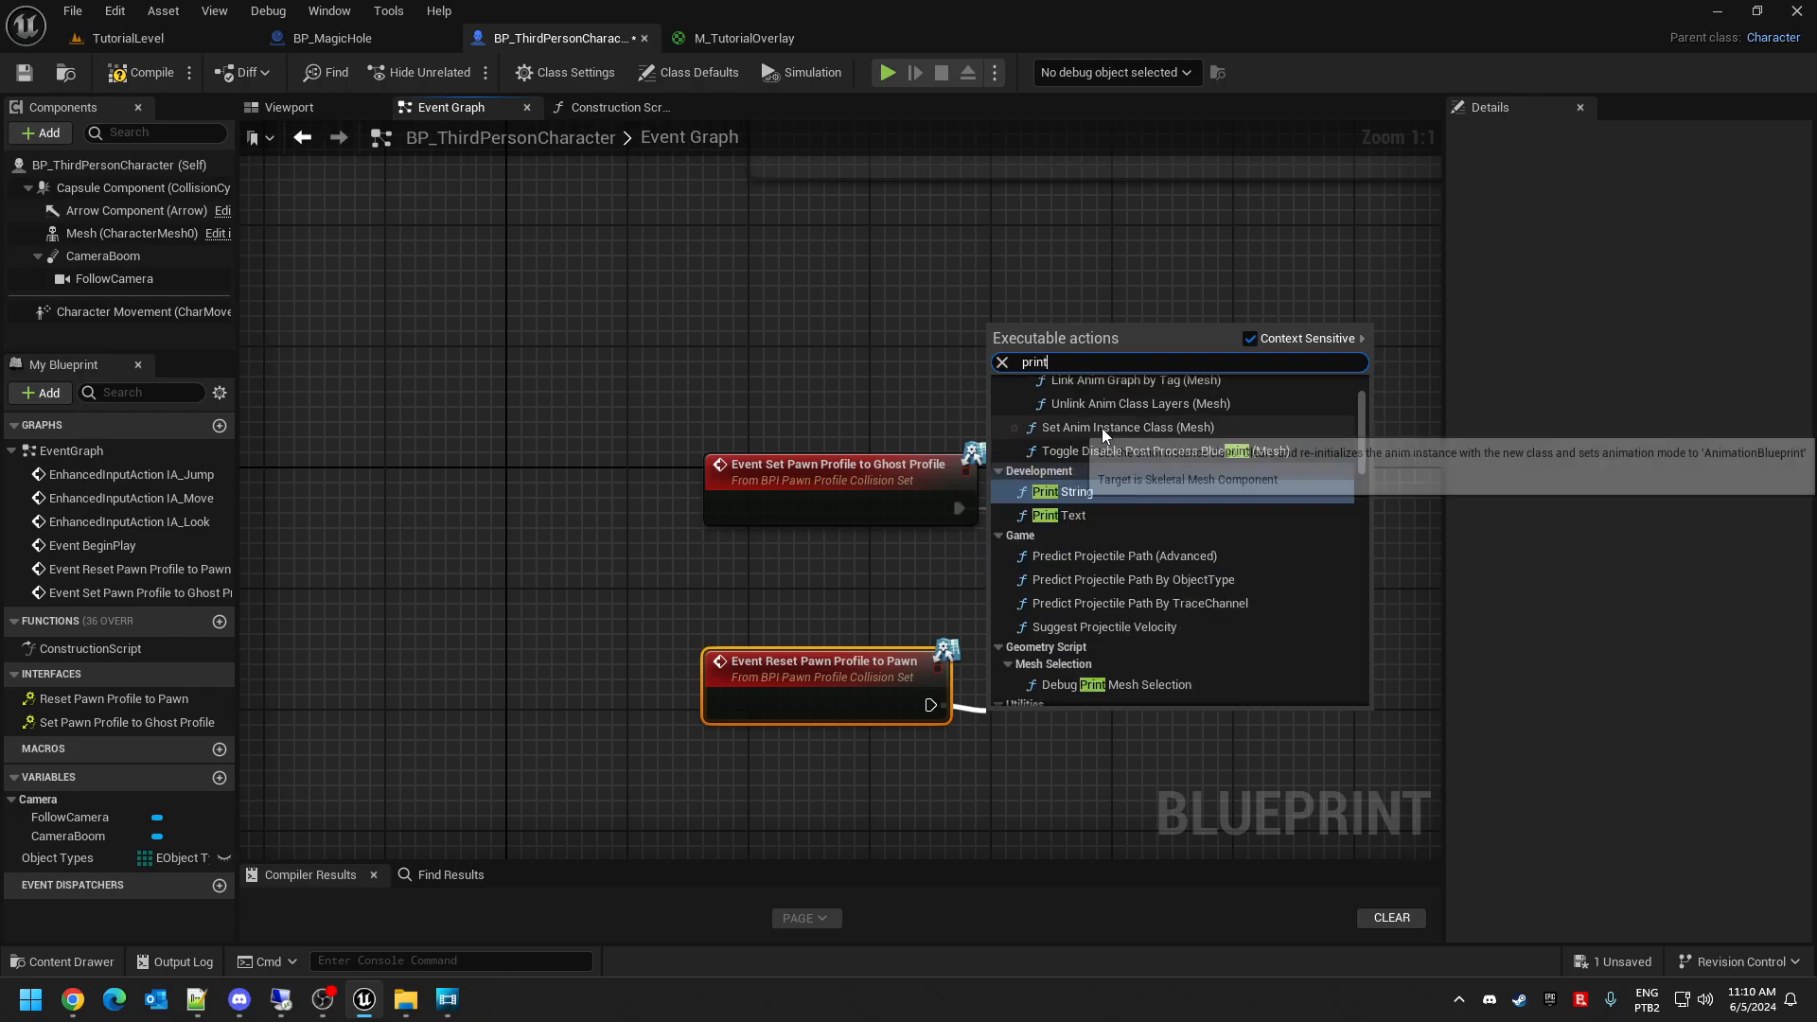
left_click(1103, 478)
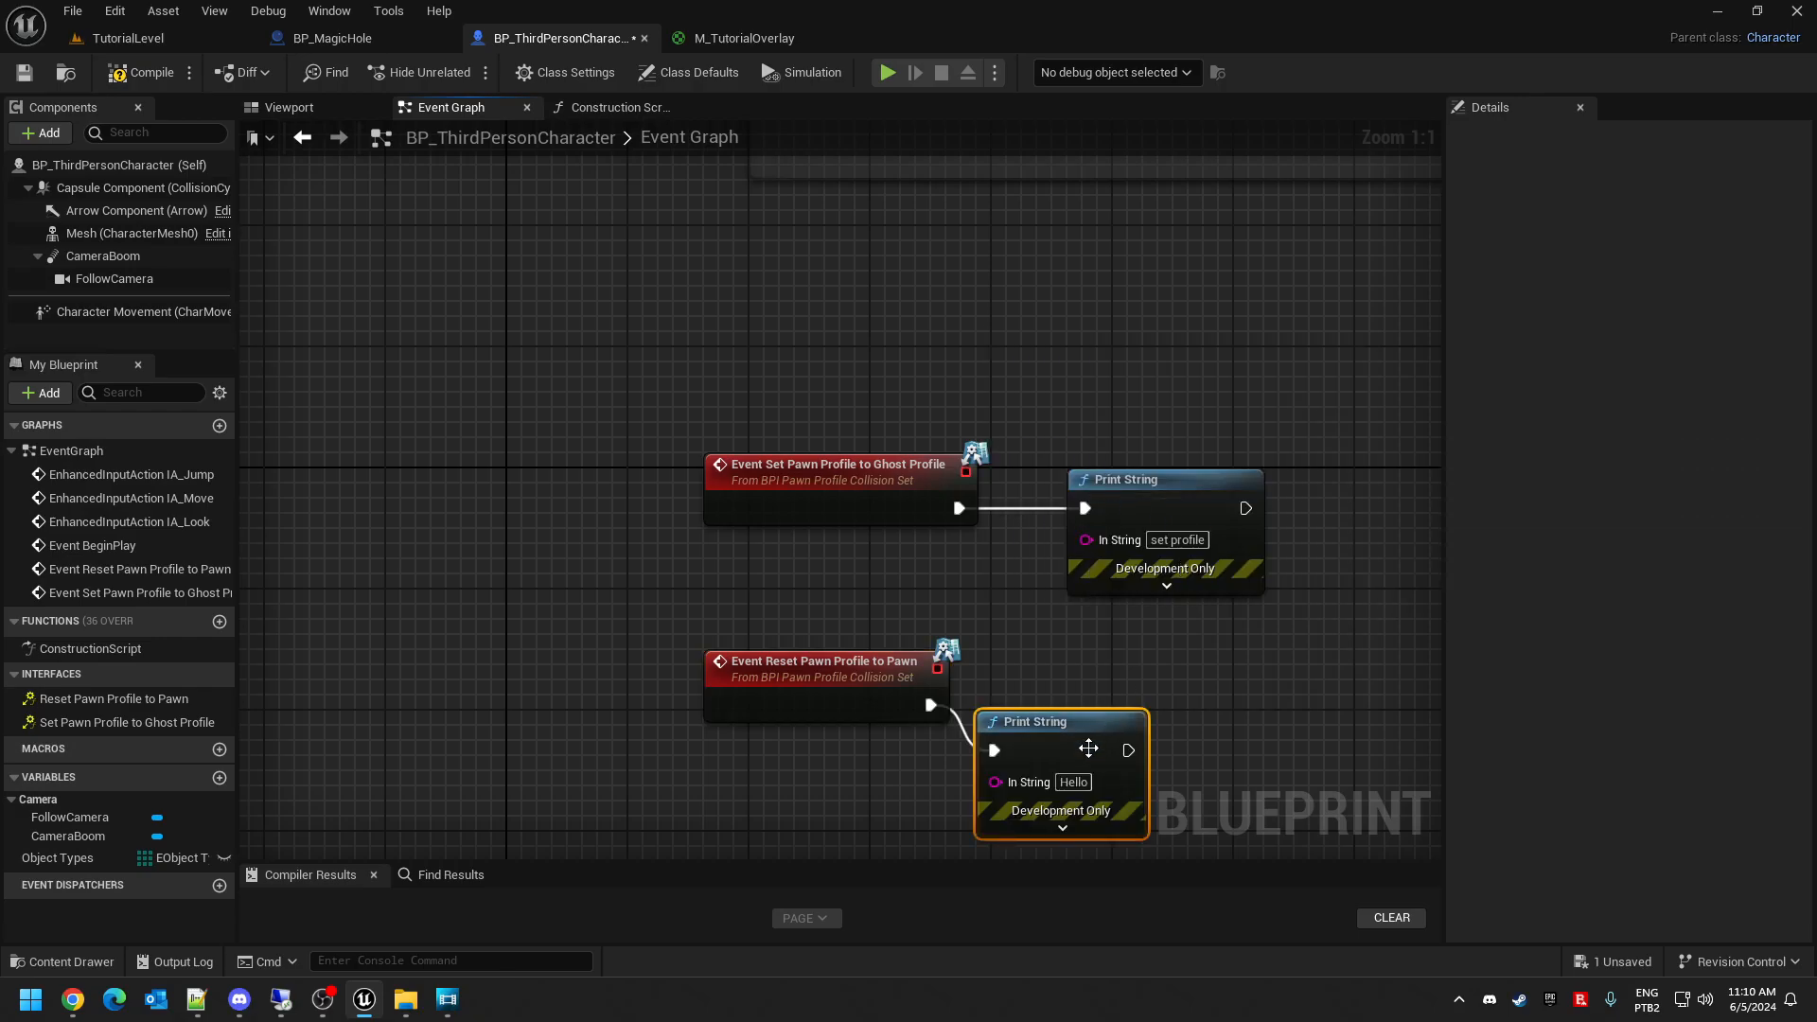
left_click_drag(1065, 739, 1170, 693)
- Set the reset event's Print String text to "reset profile" and save the blueprint
left_click(1179, 737)
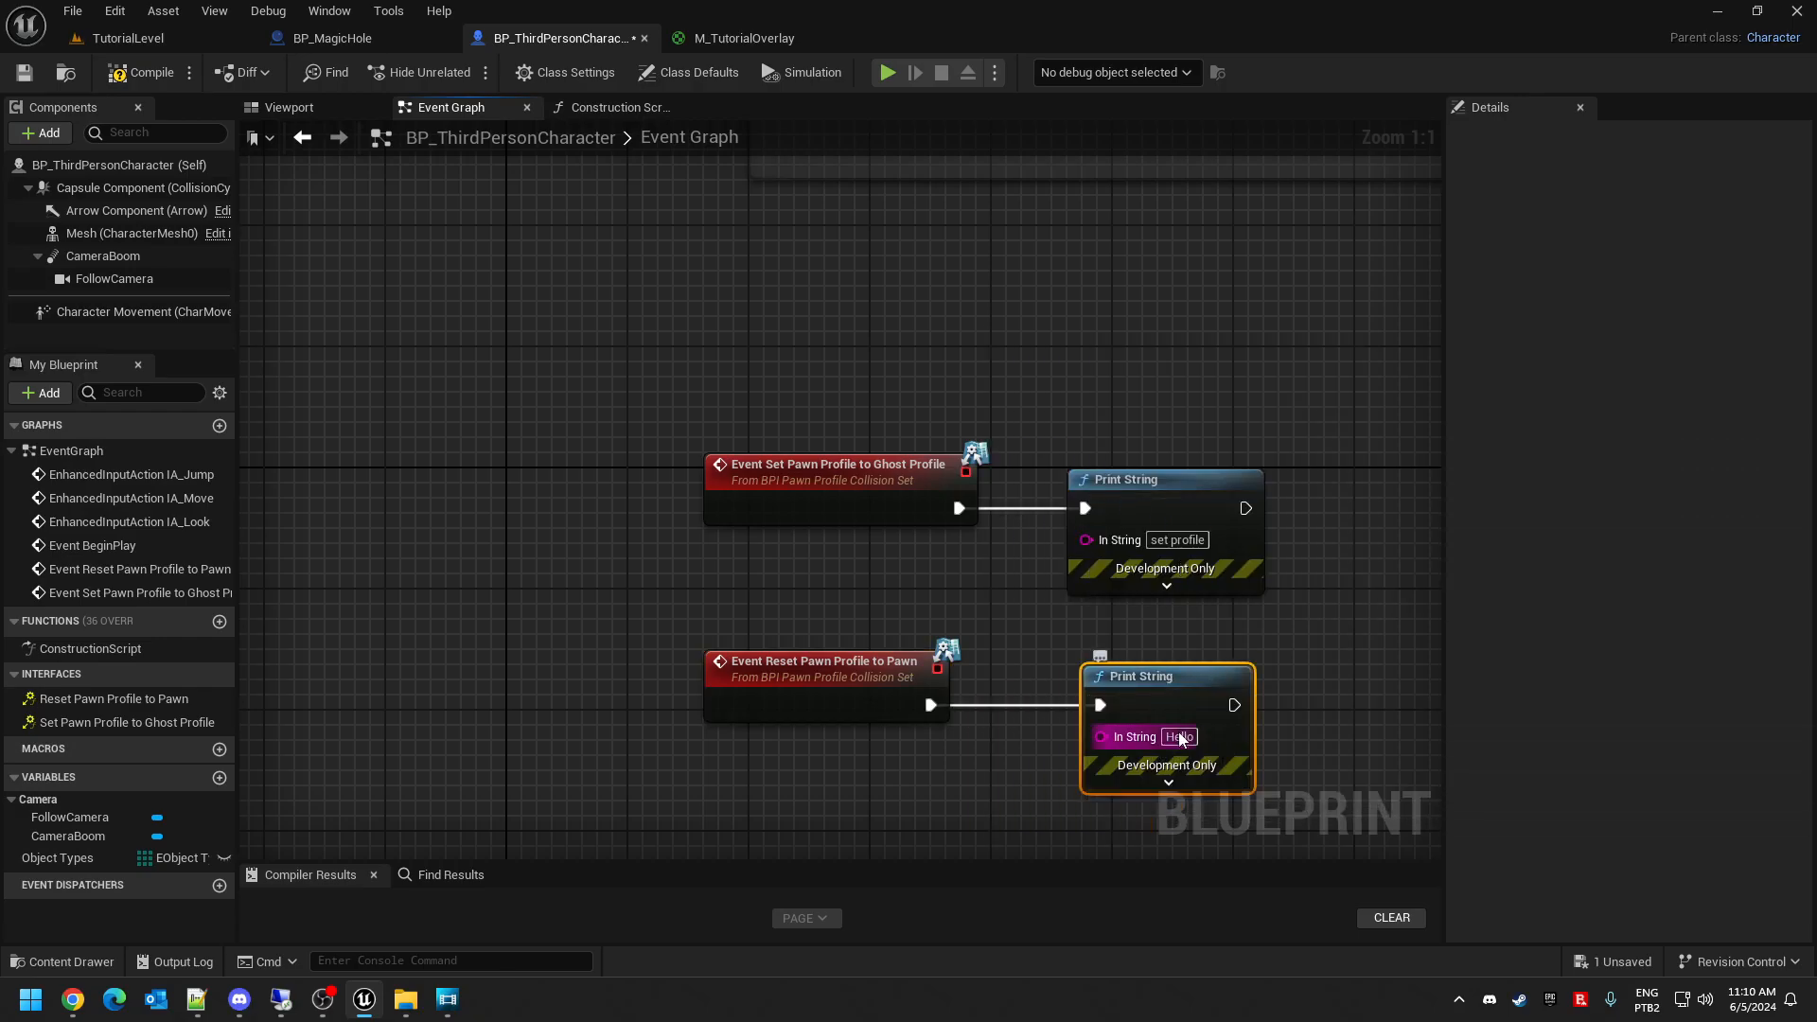
type("reset prof")
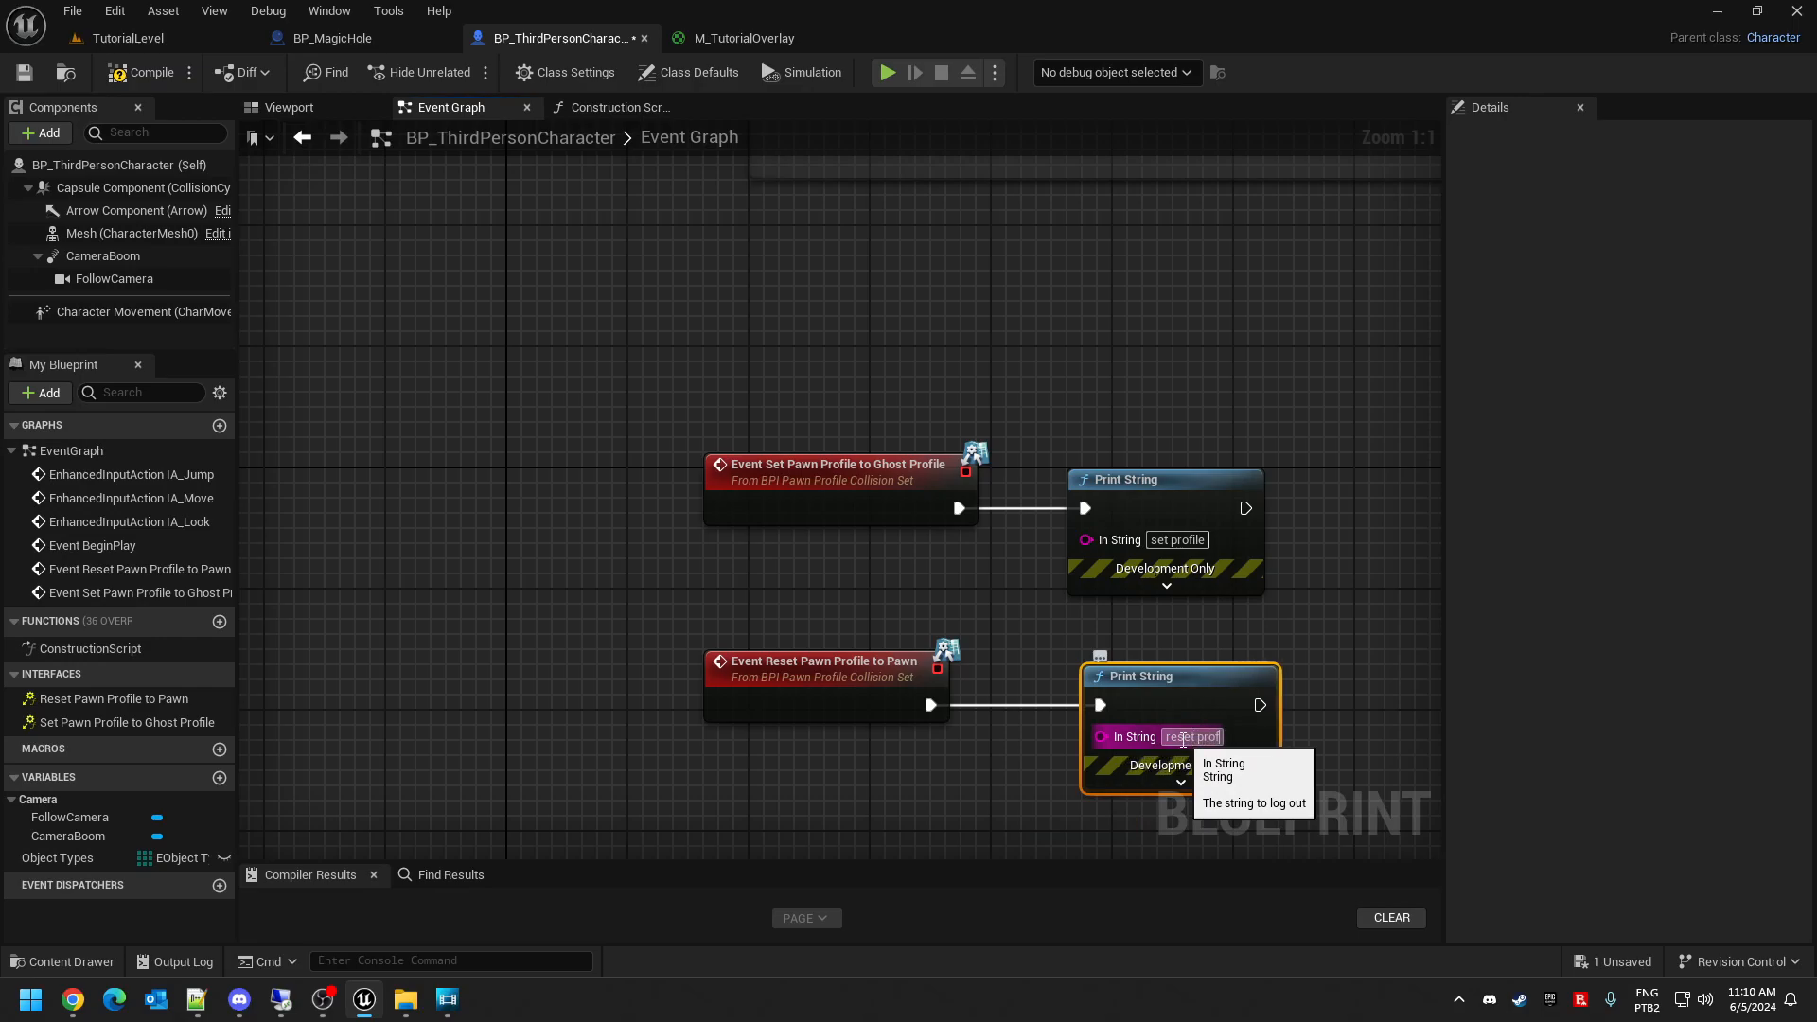
type("ile")
left_click(665, 195)
left_click(25, 73)
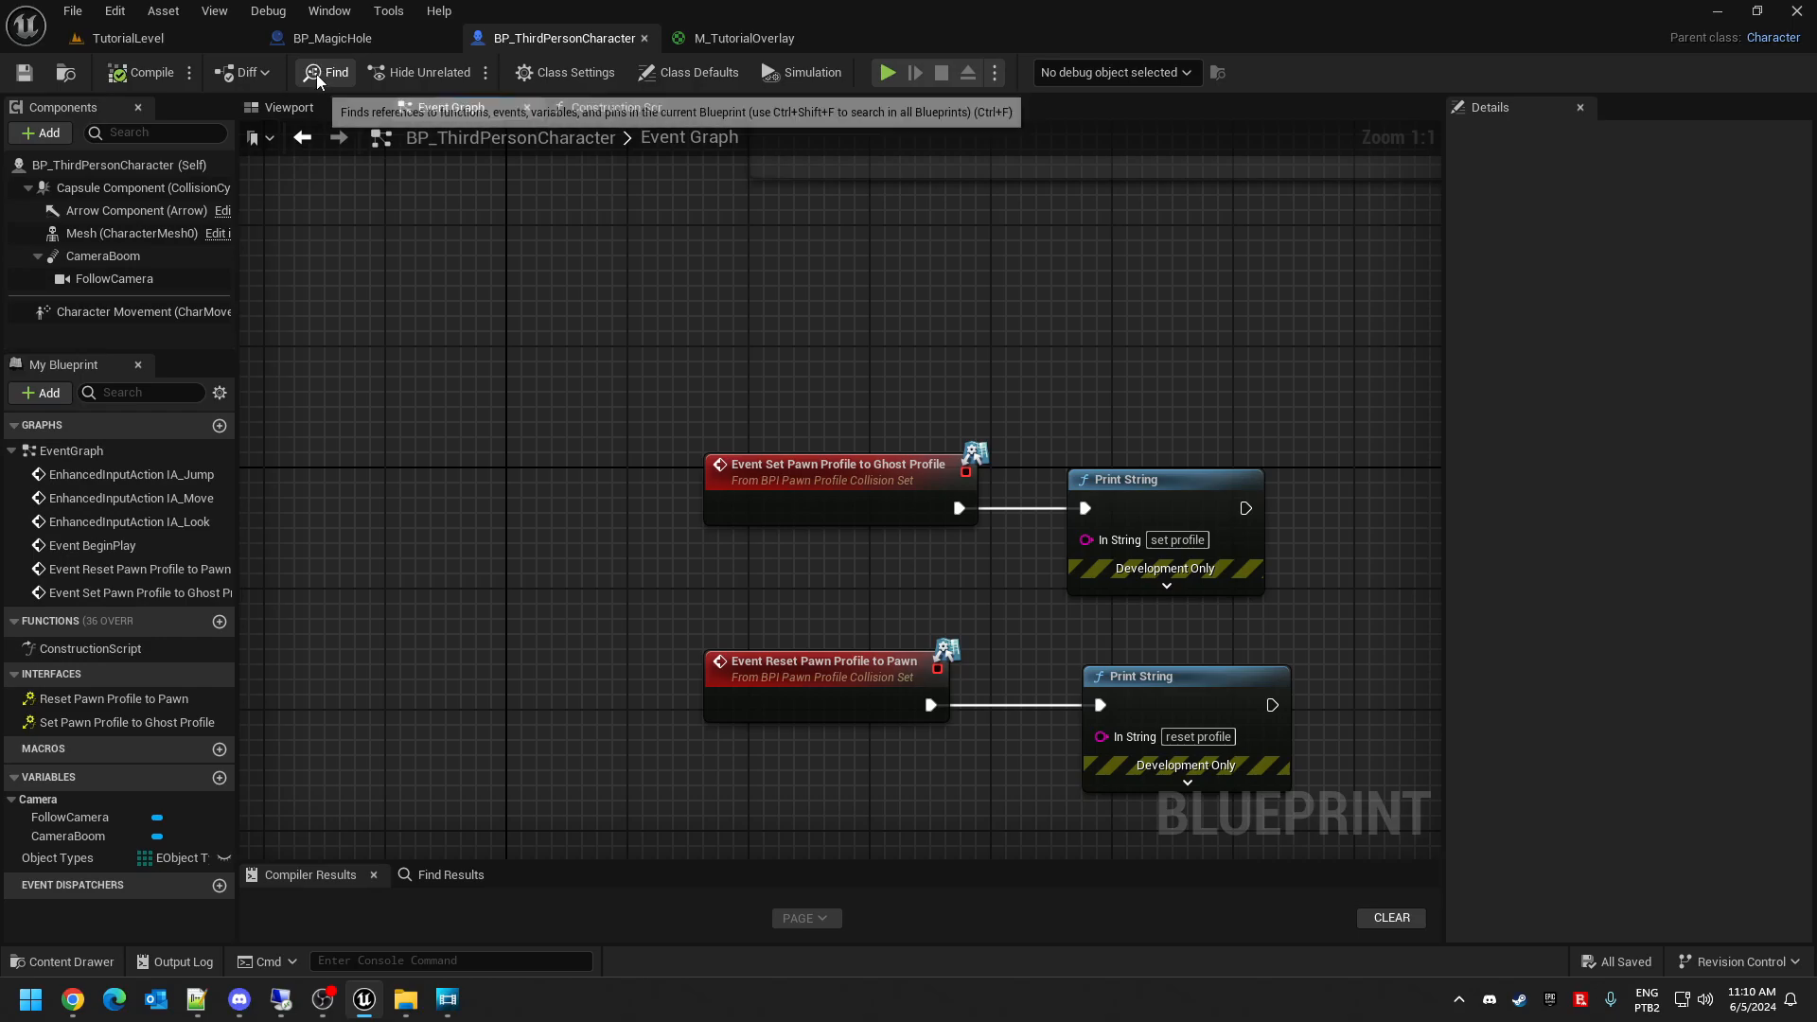
- Play TutorialLevel, run and jump the character around the magic hole, and stop the play session
left_click(133, 13)
left_click(806, 8)
left_click(100, 40)
left_click(462, 72)
key("w")
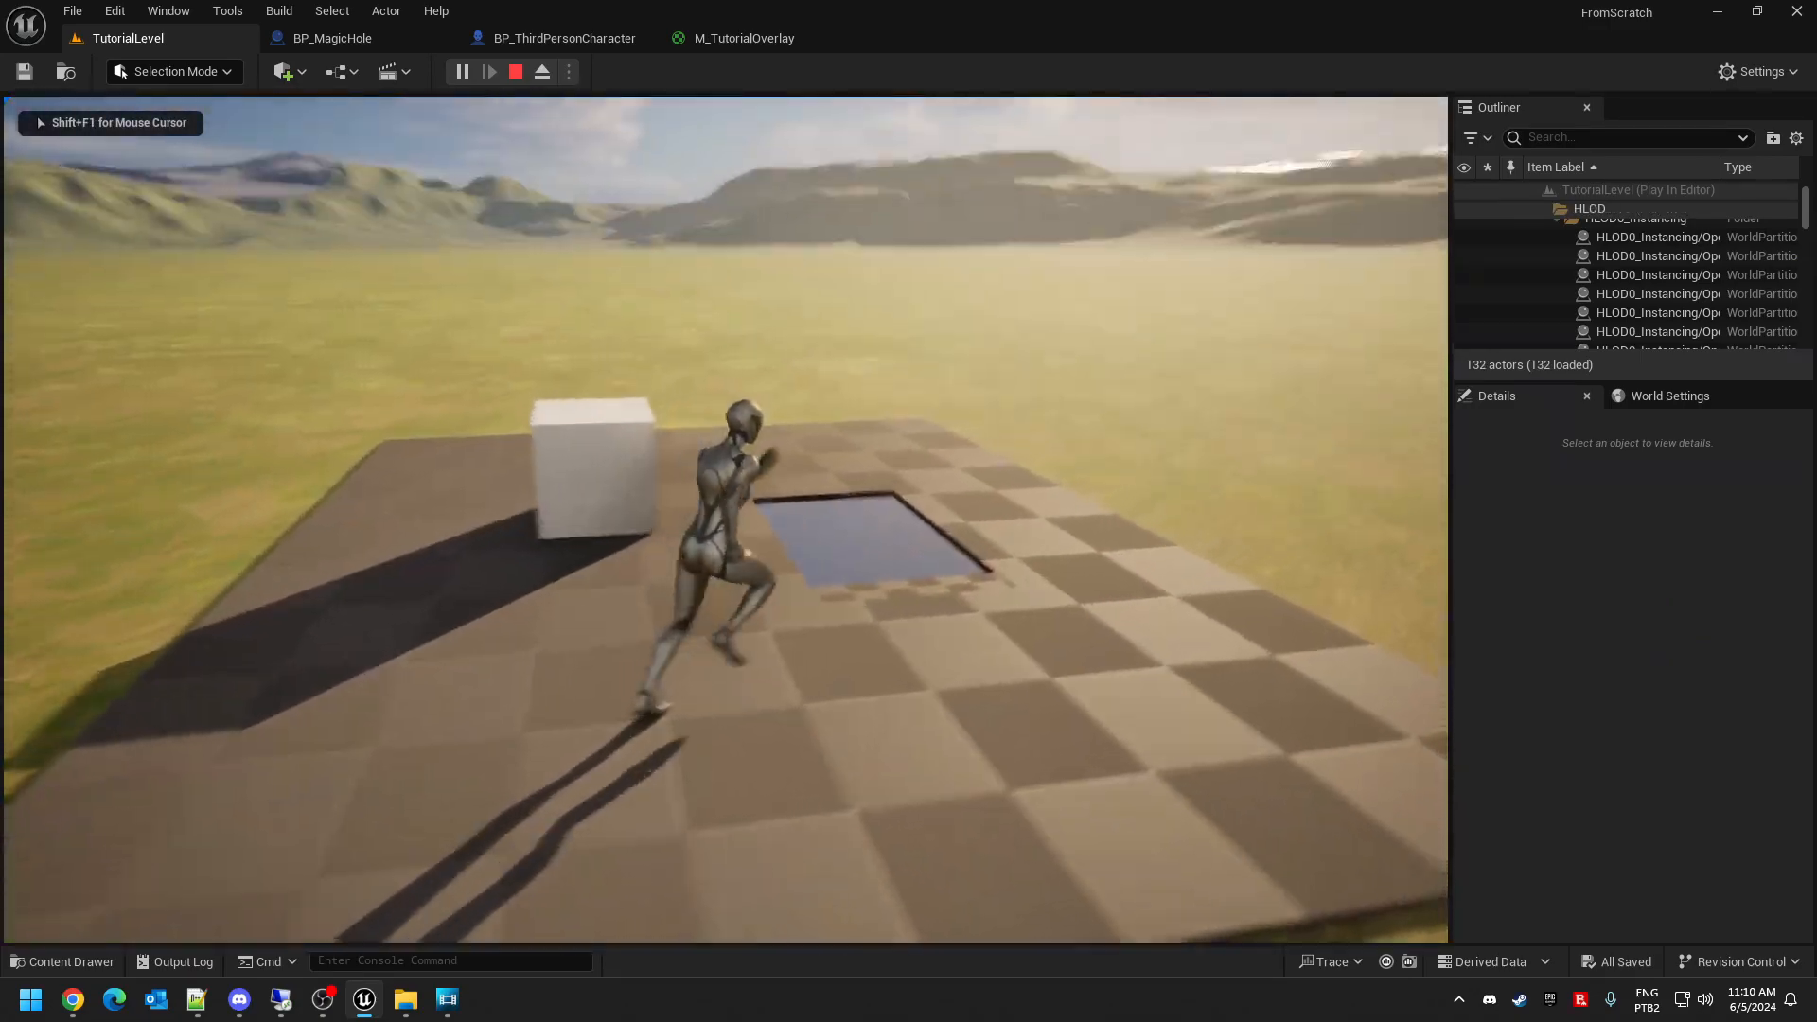
key("space")
key("a")
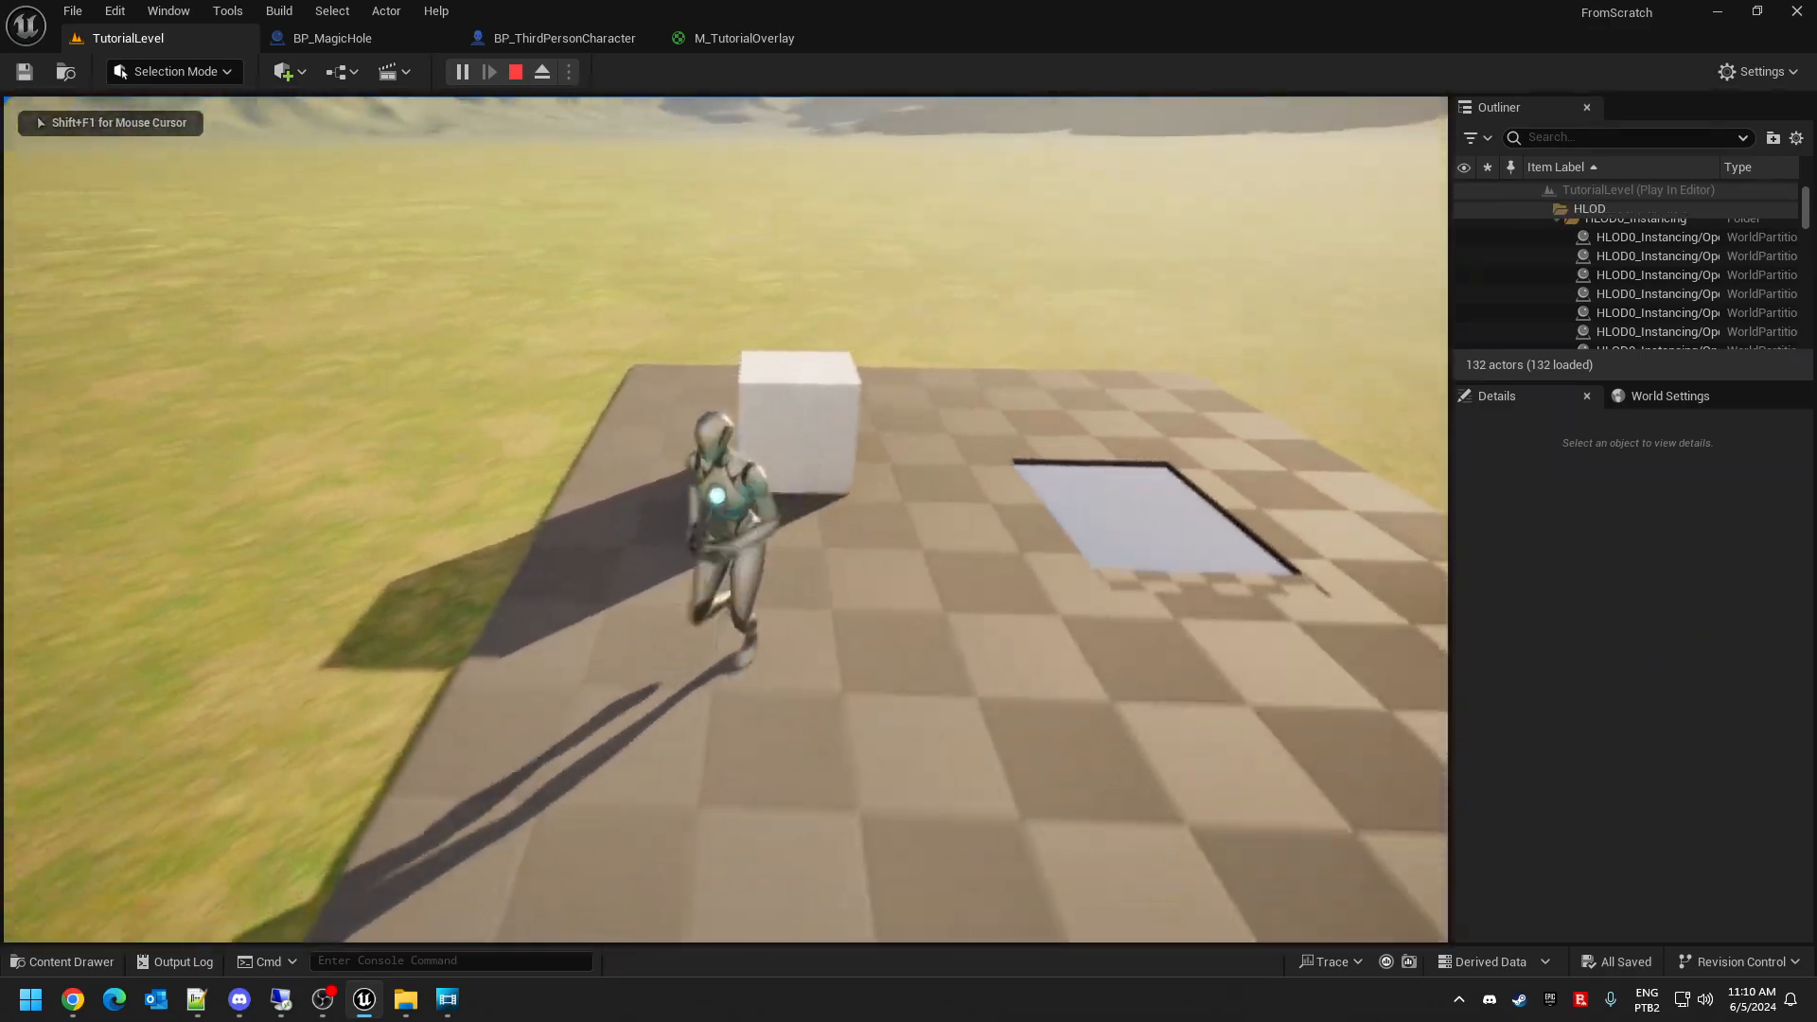
key("Escape")
- Review the Construction Script of BP_MagicHole and the collision settings of its StaticMesh and Overlay components
left_click(325, 38)
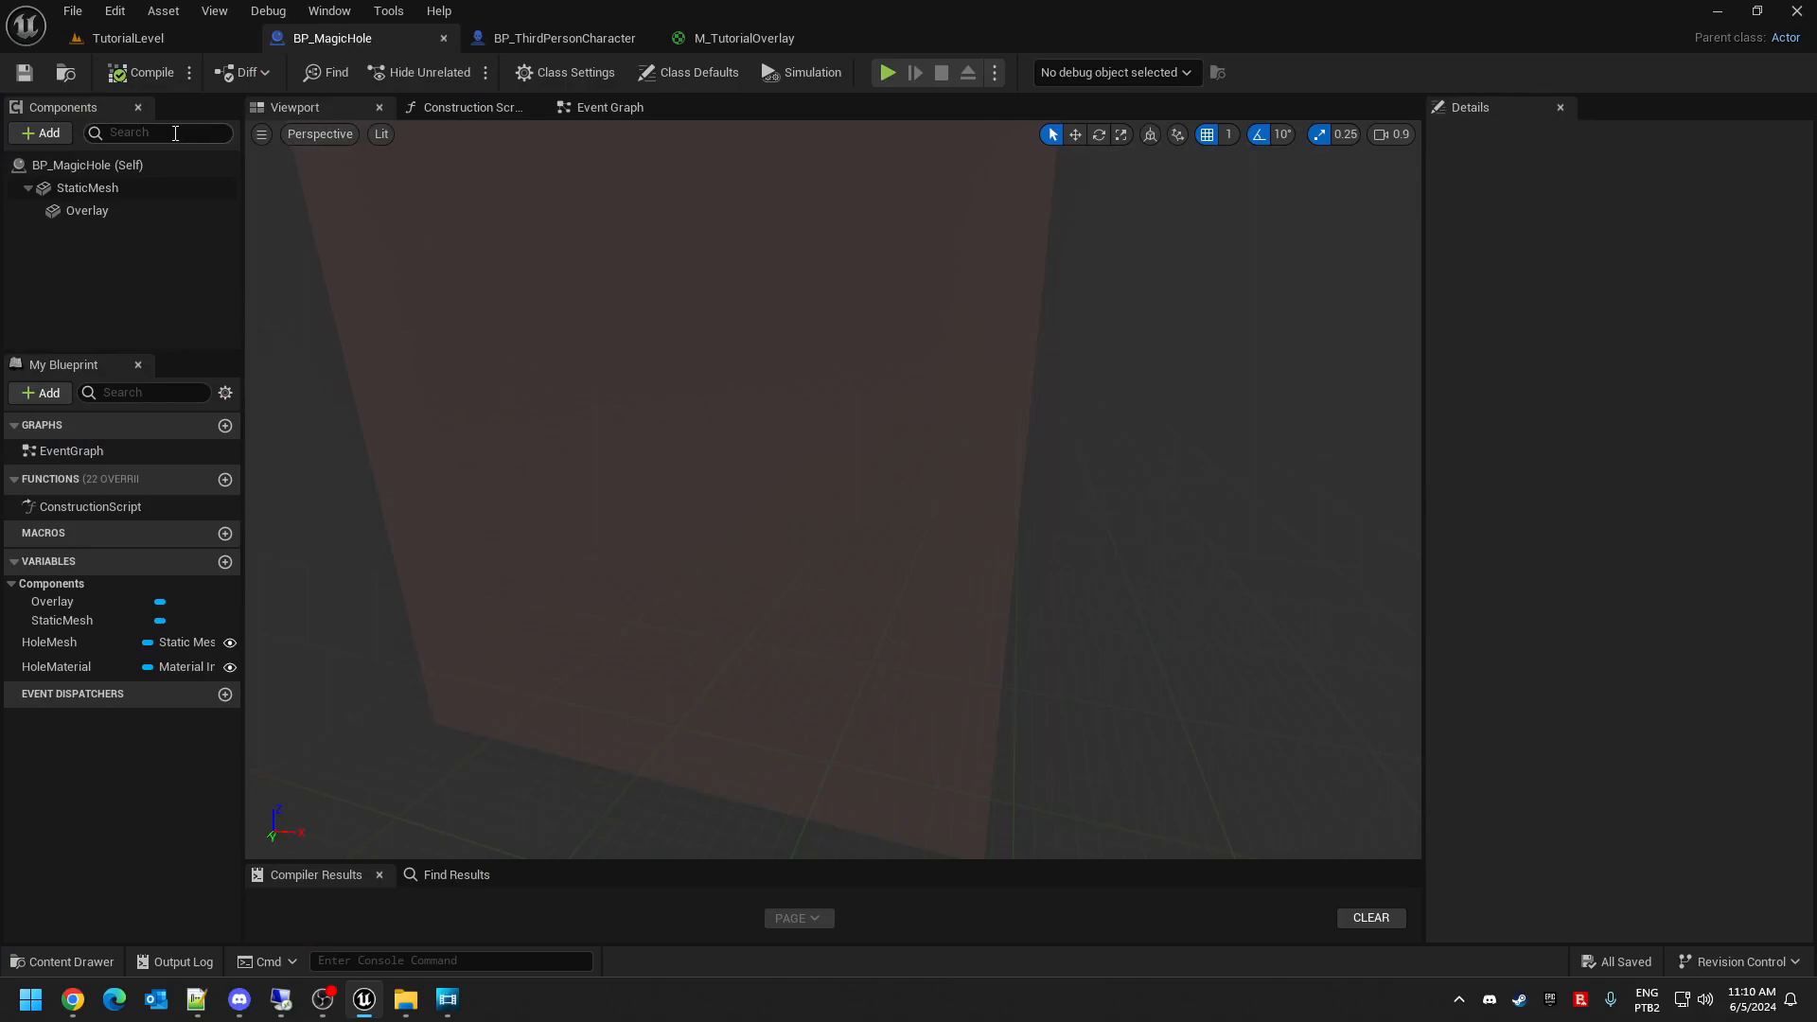
left_click(461, 108)
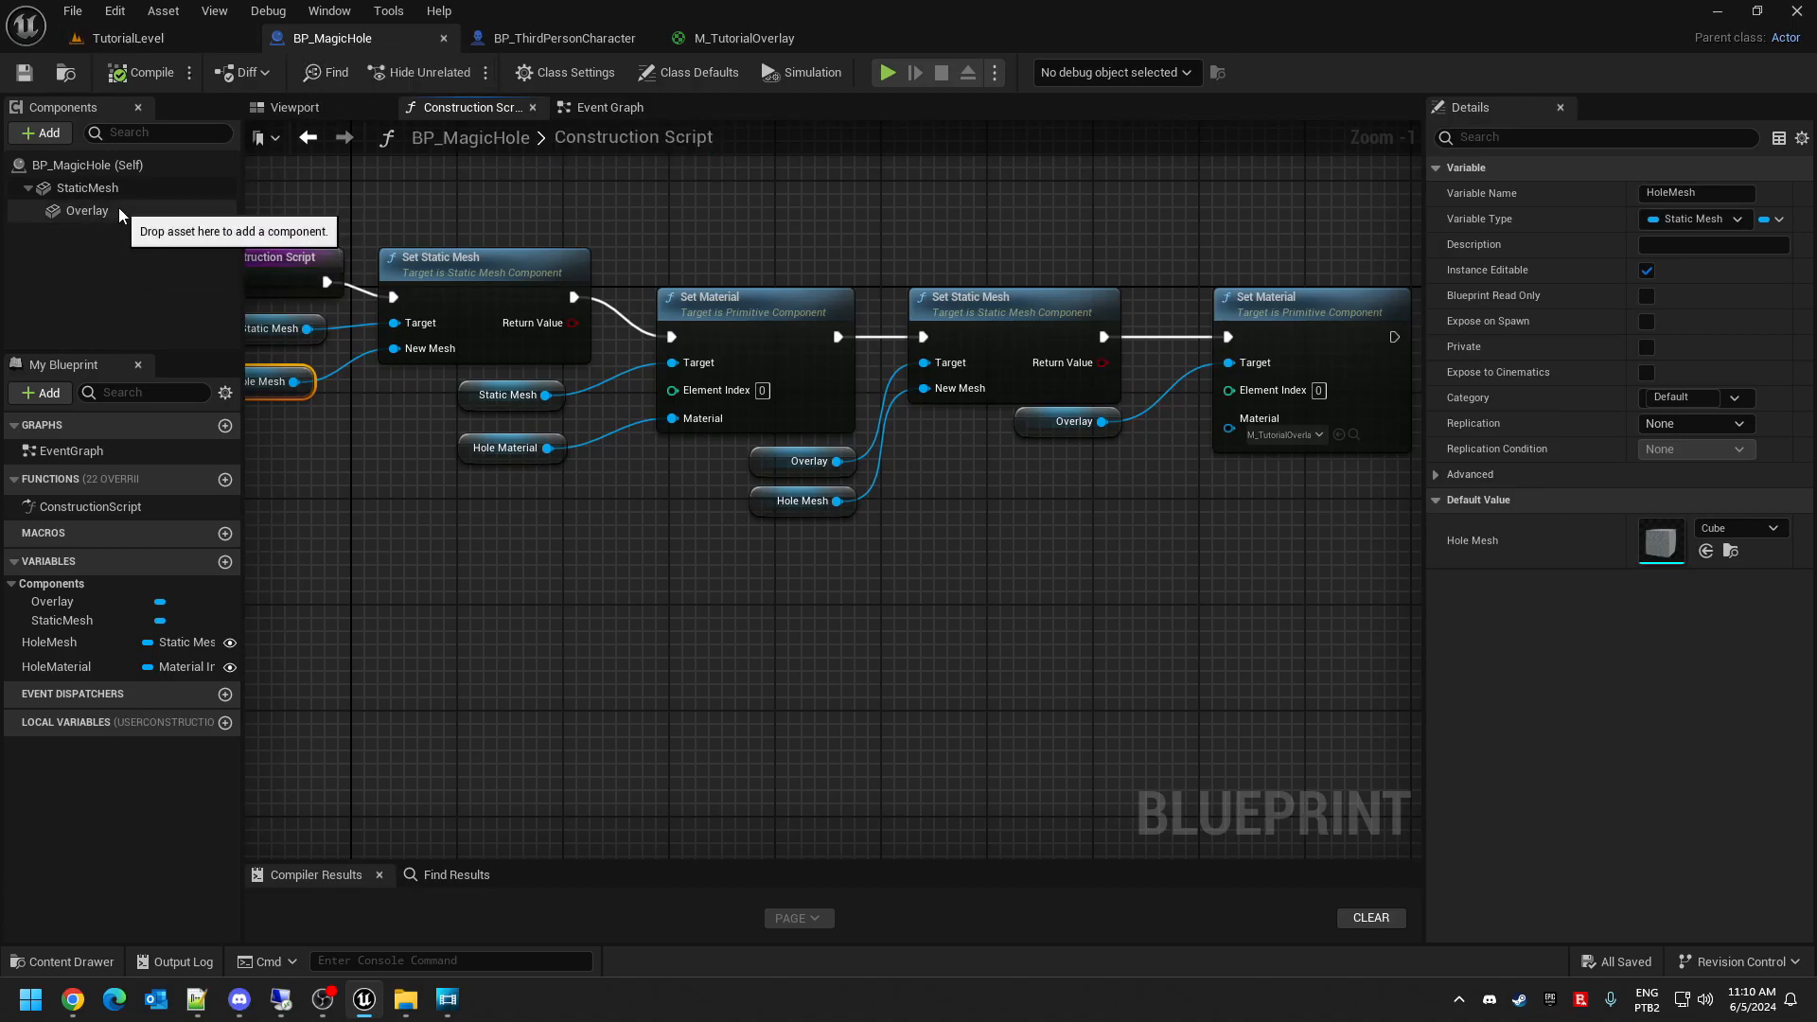
left_click(104, 166)
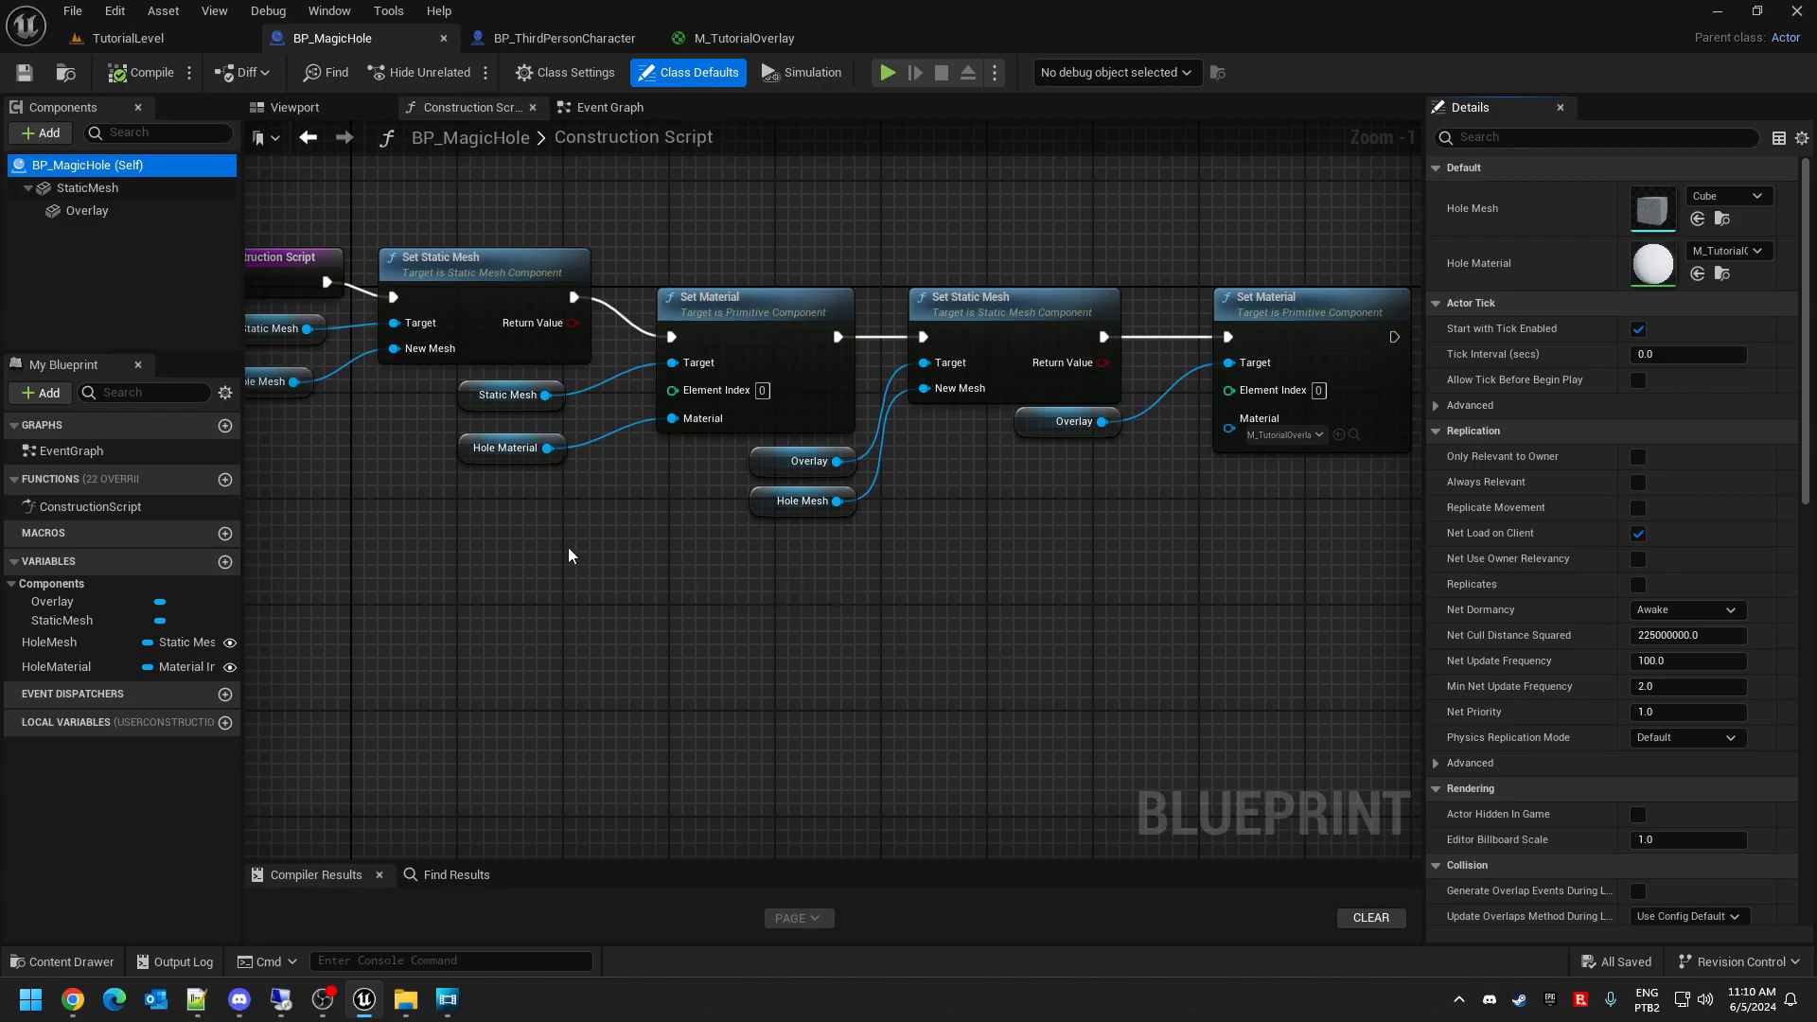
left_click(129, 187)
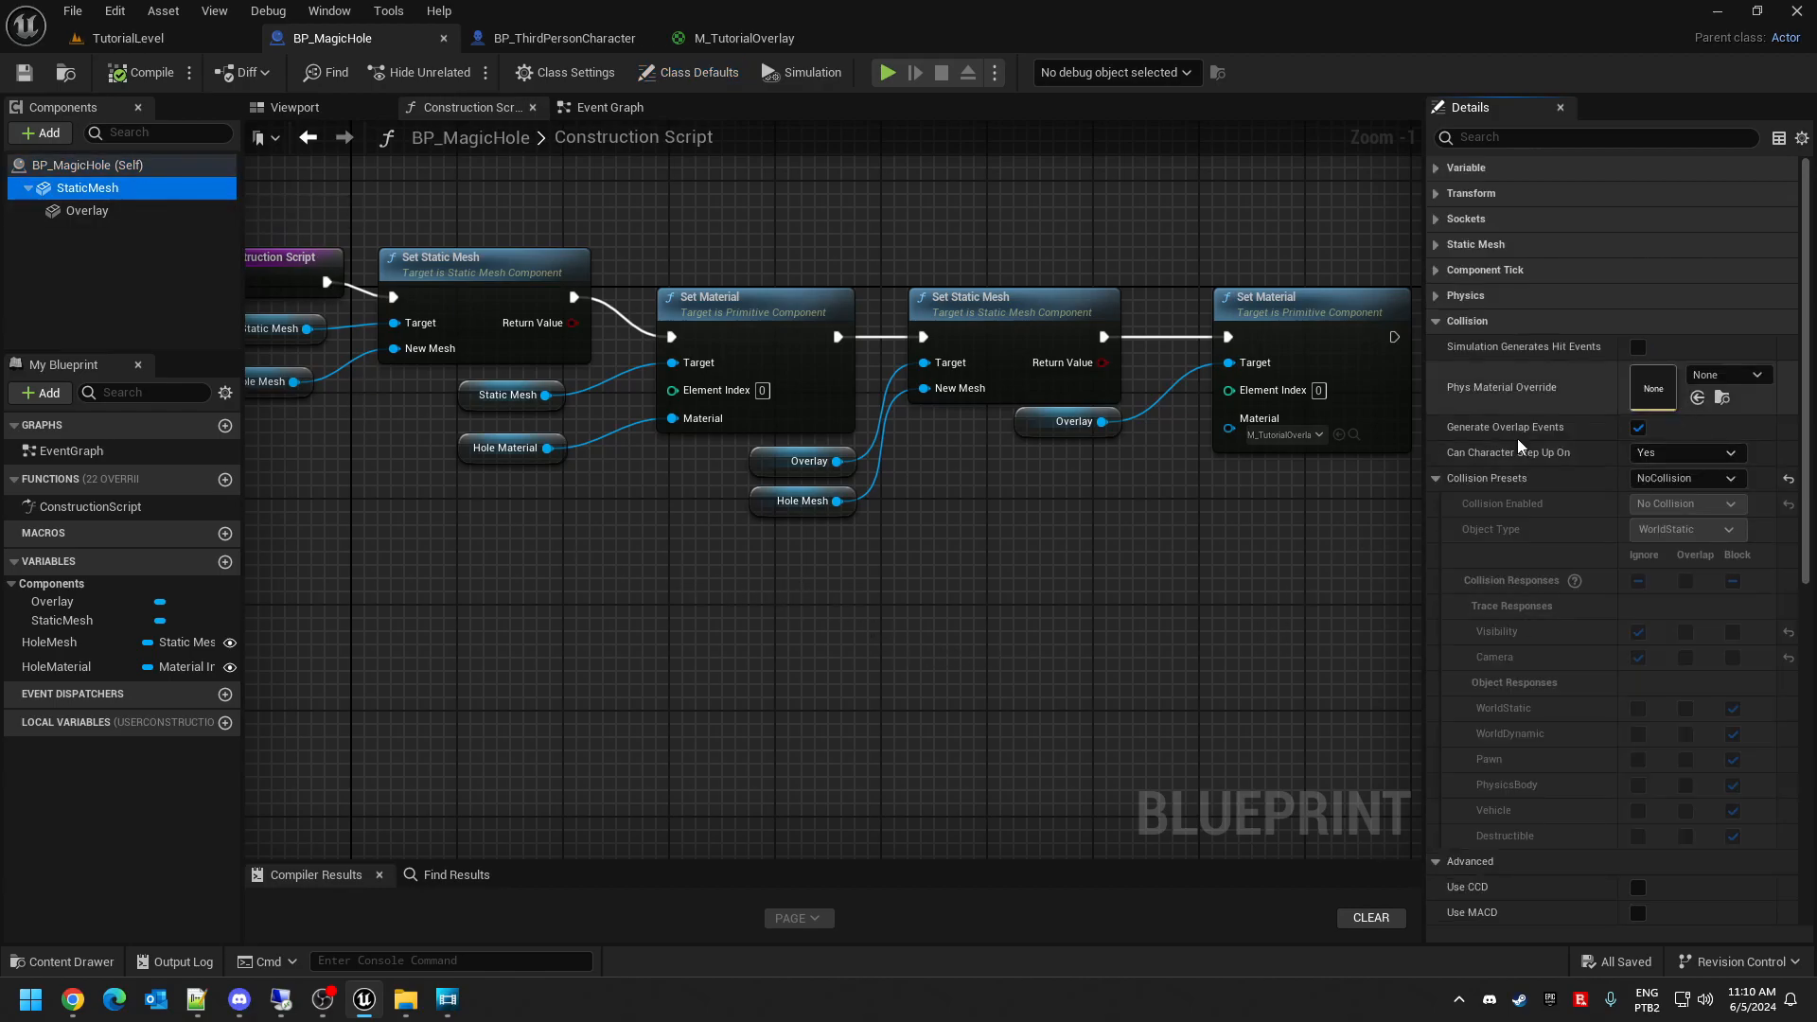
left_click(87, 210)
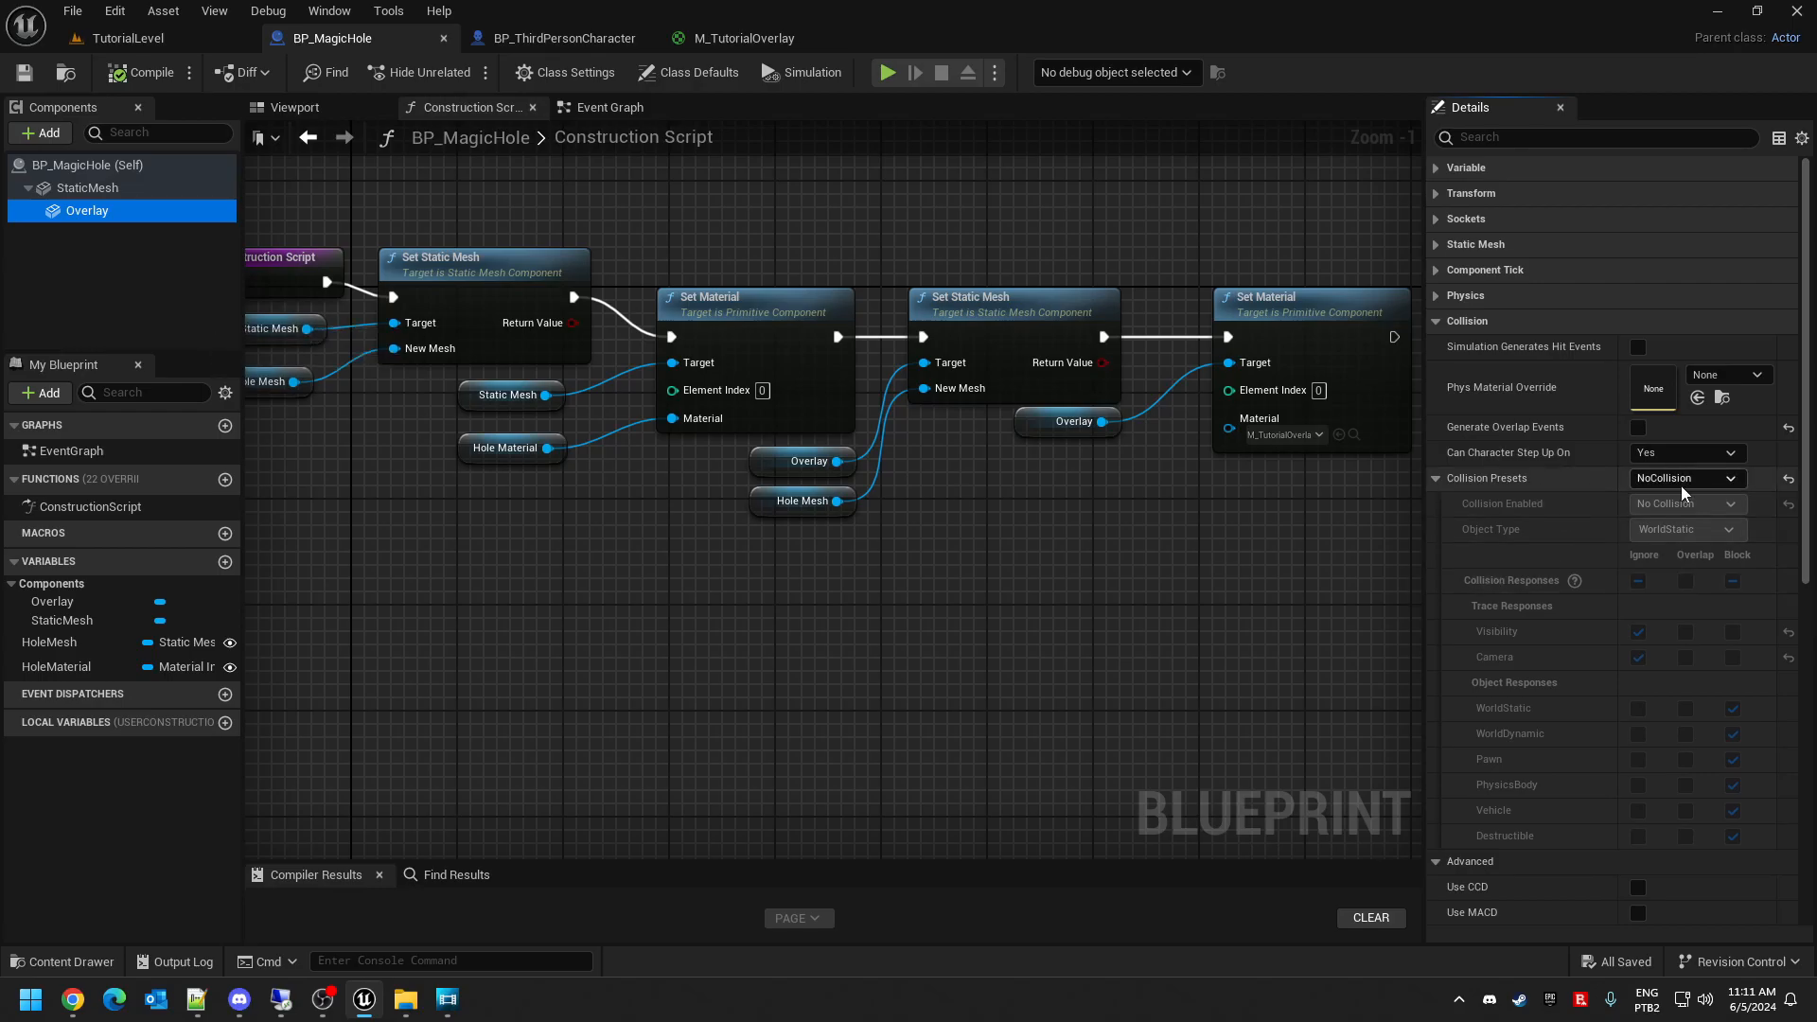
scroll(1656, 566, "down", 3)
scroll(1658, 562, "up", 3)
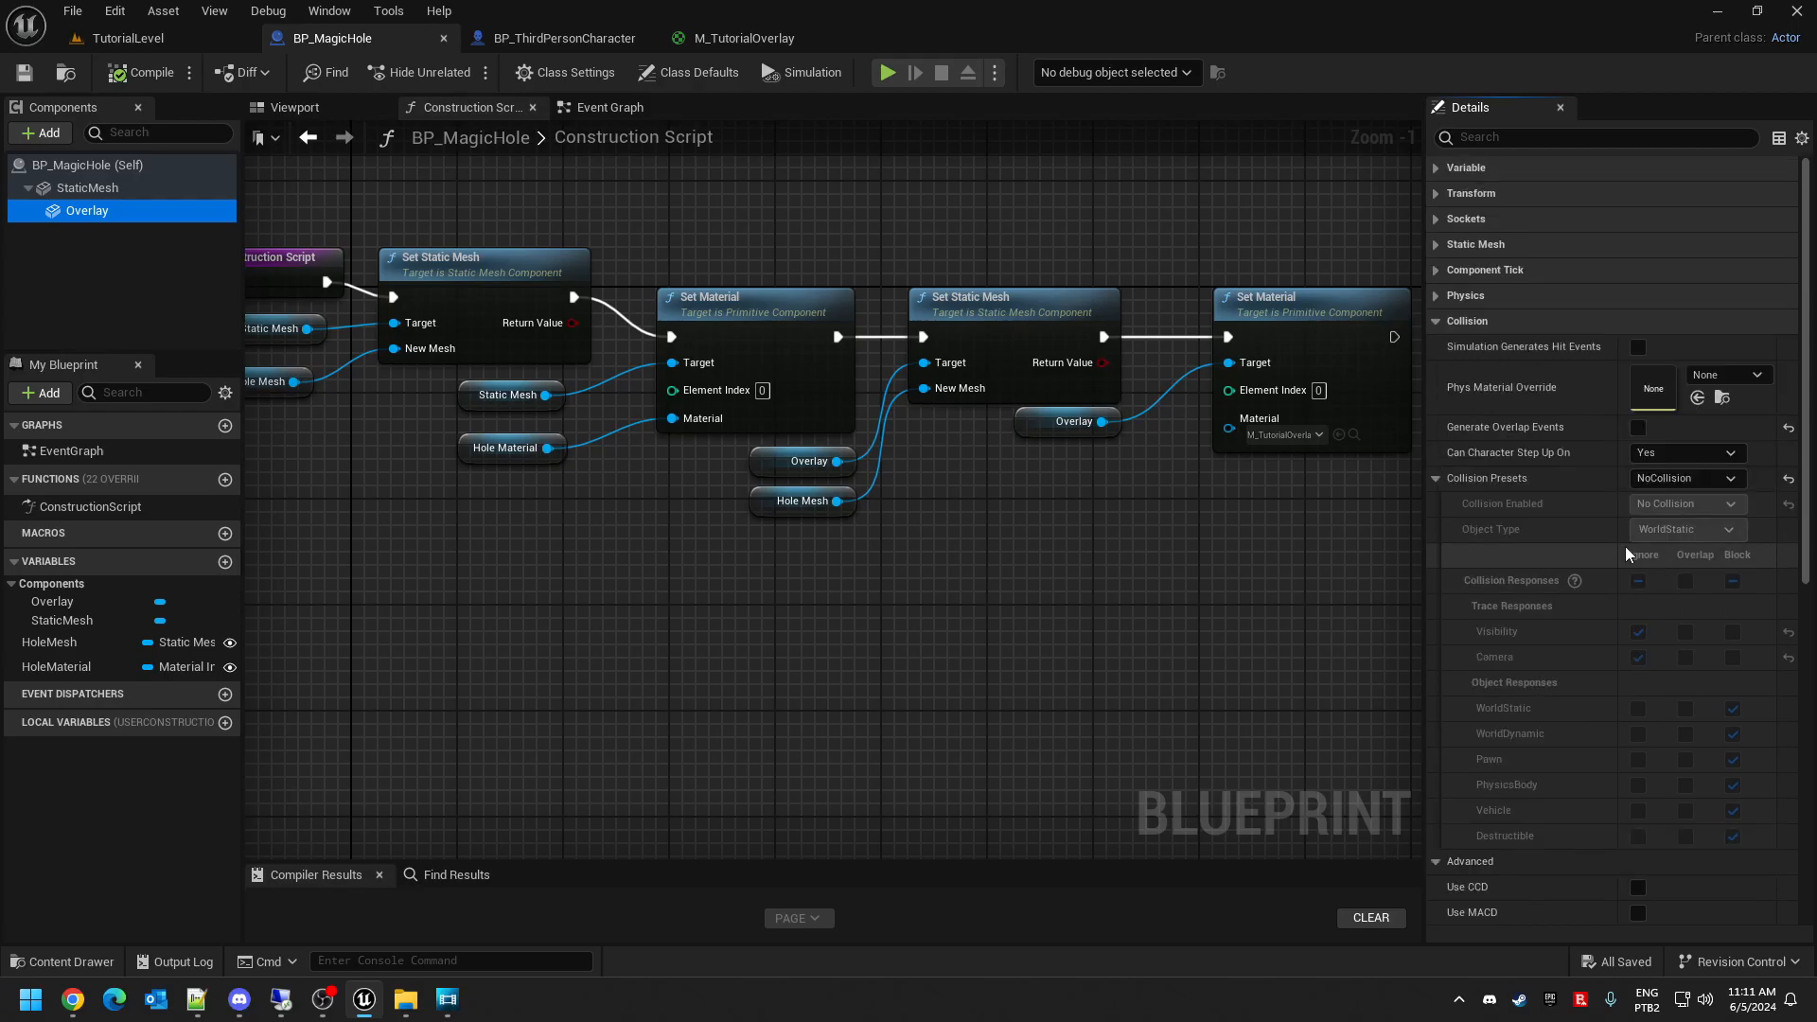
- Set the StaticMesh component's collision preset to Custom and Collision Enabled to Query Only (No Physics Collision)
left_click(104, 188)
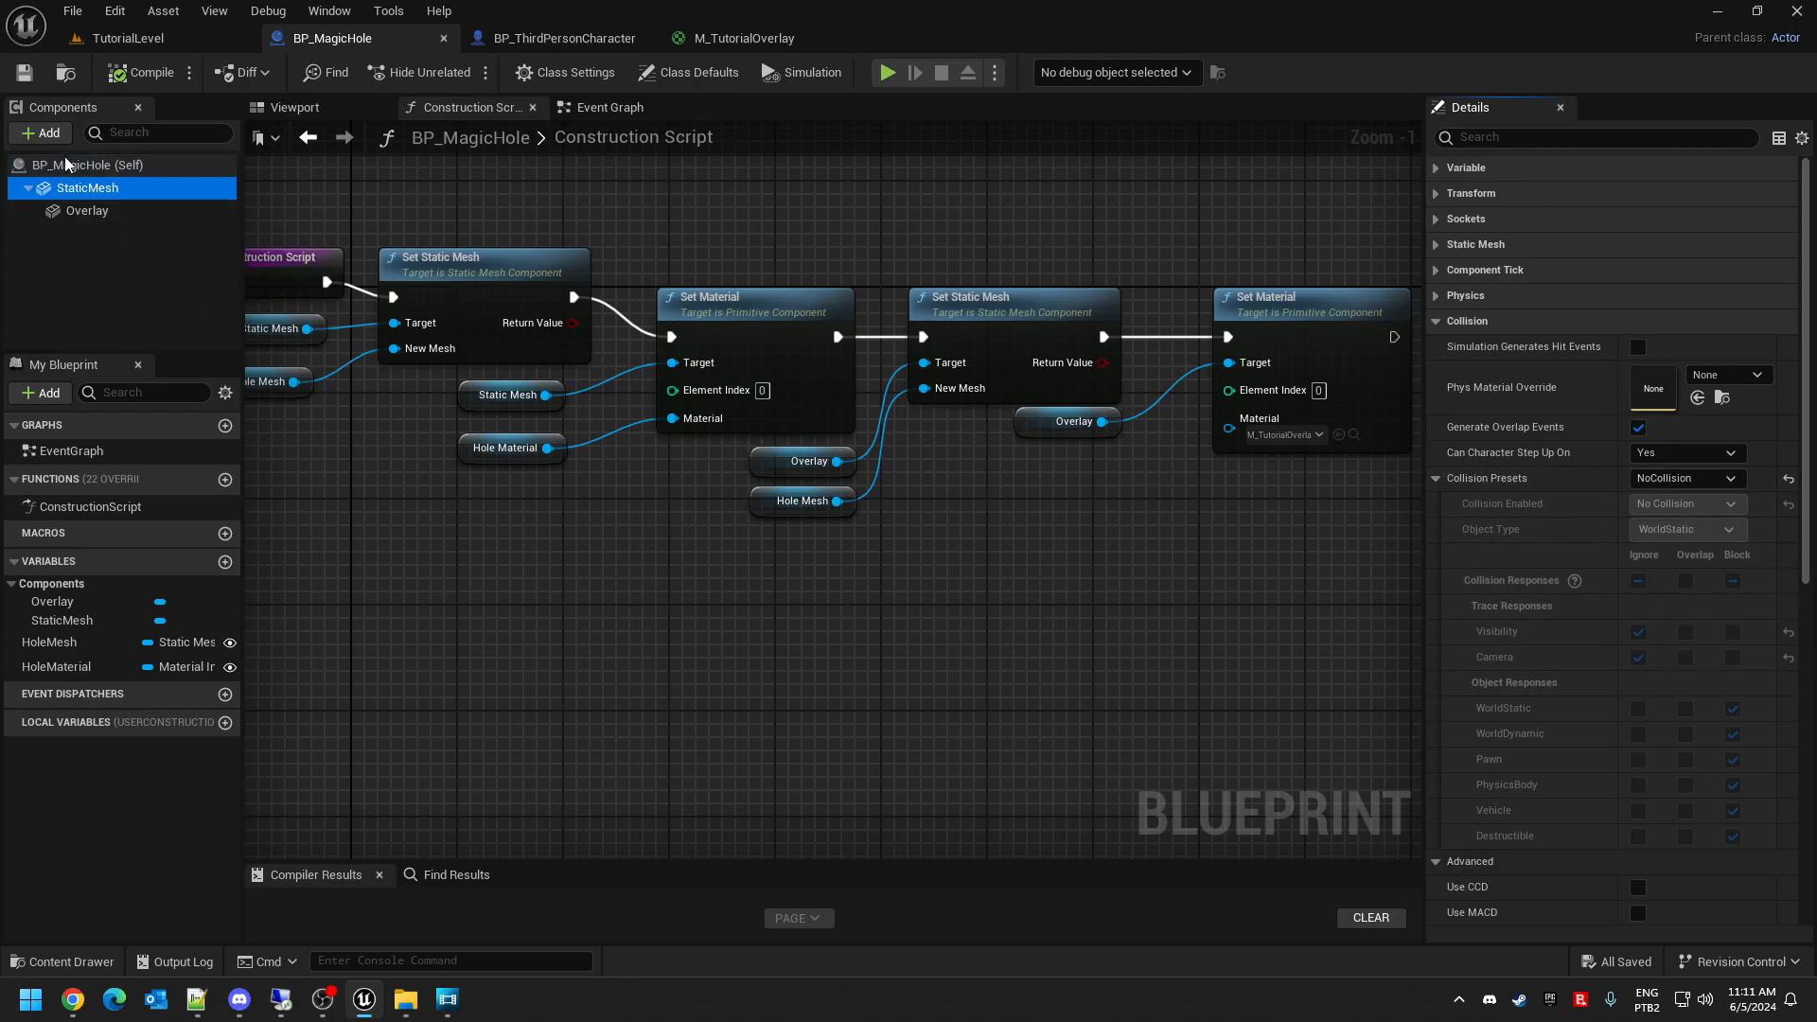
double_click(129, 195)
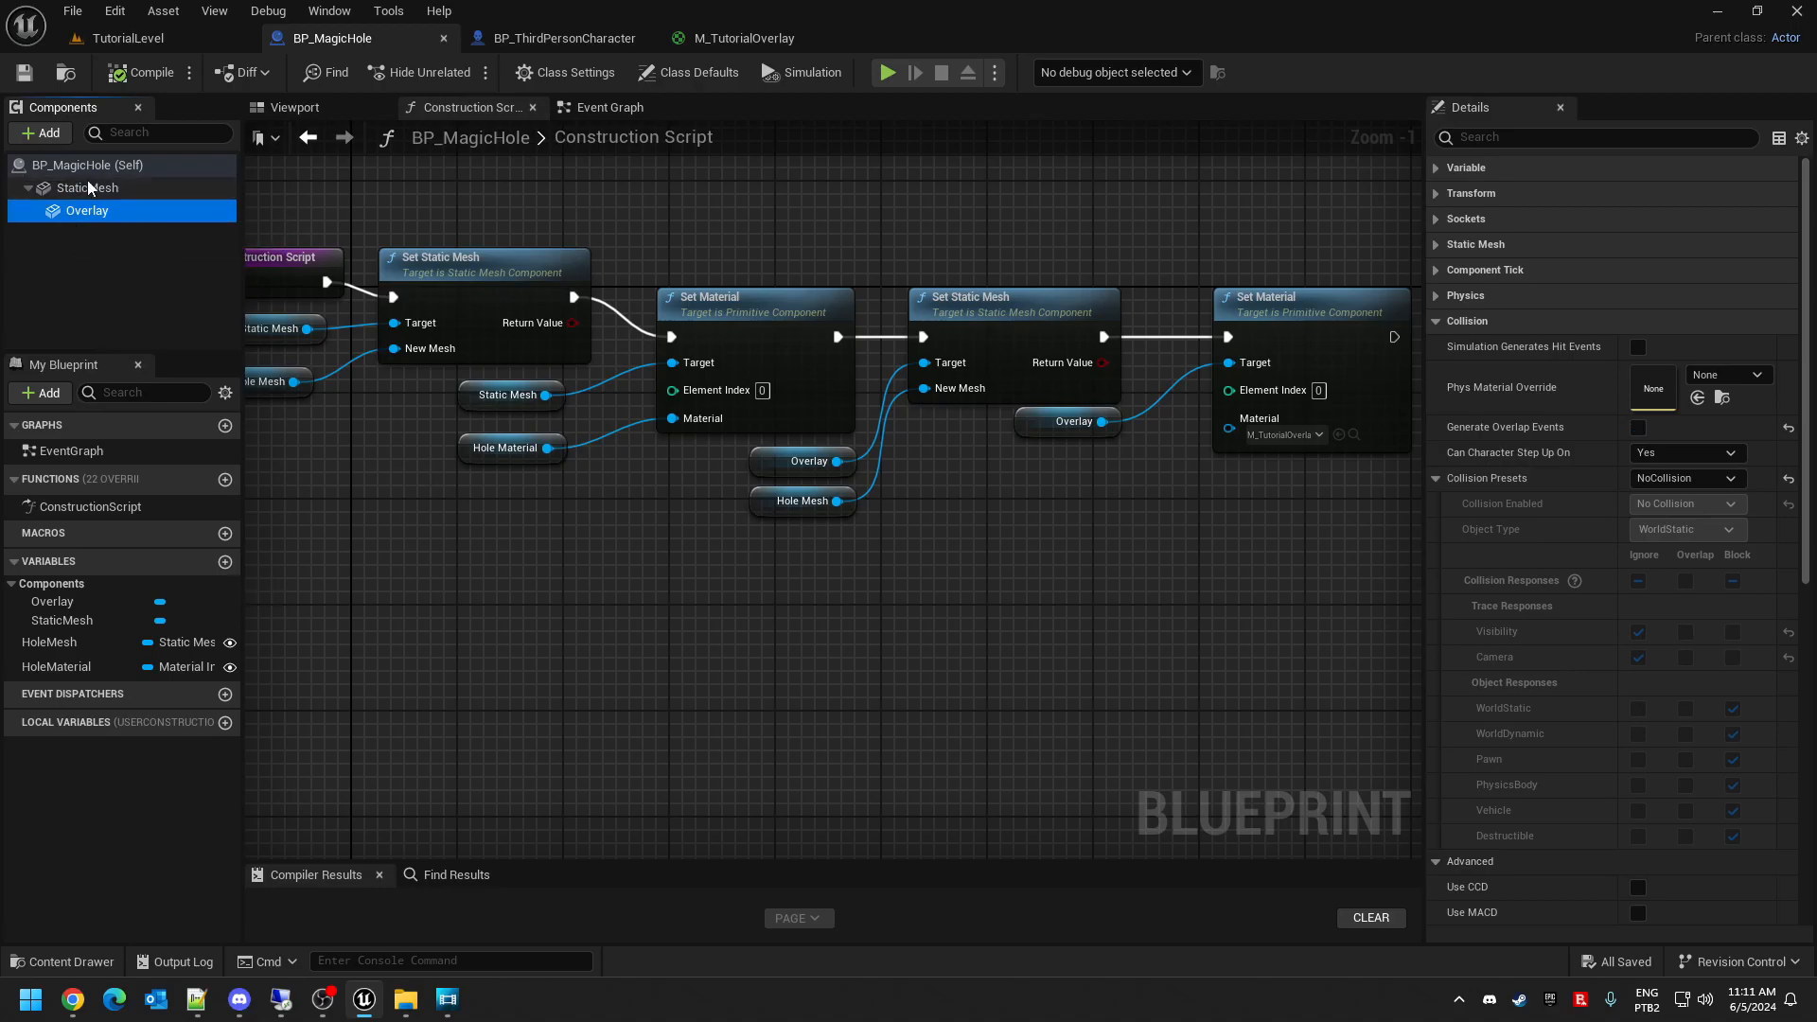
left_click(1670, 478)
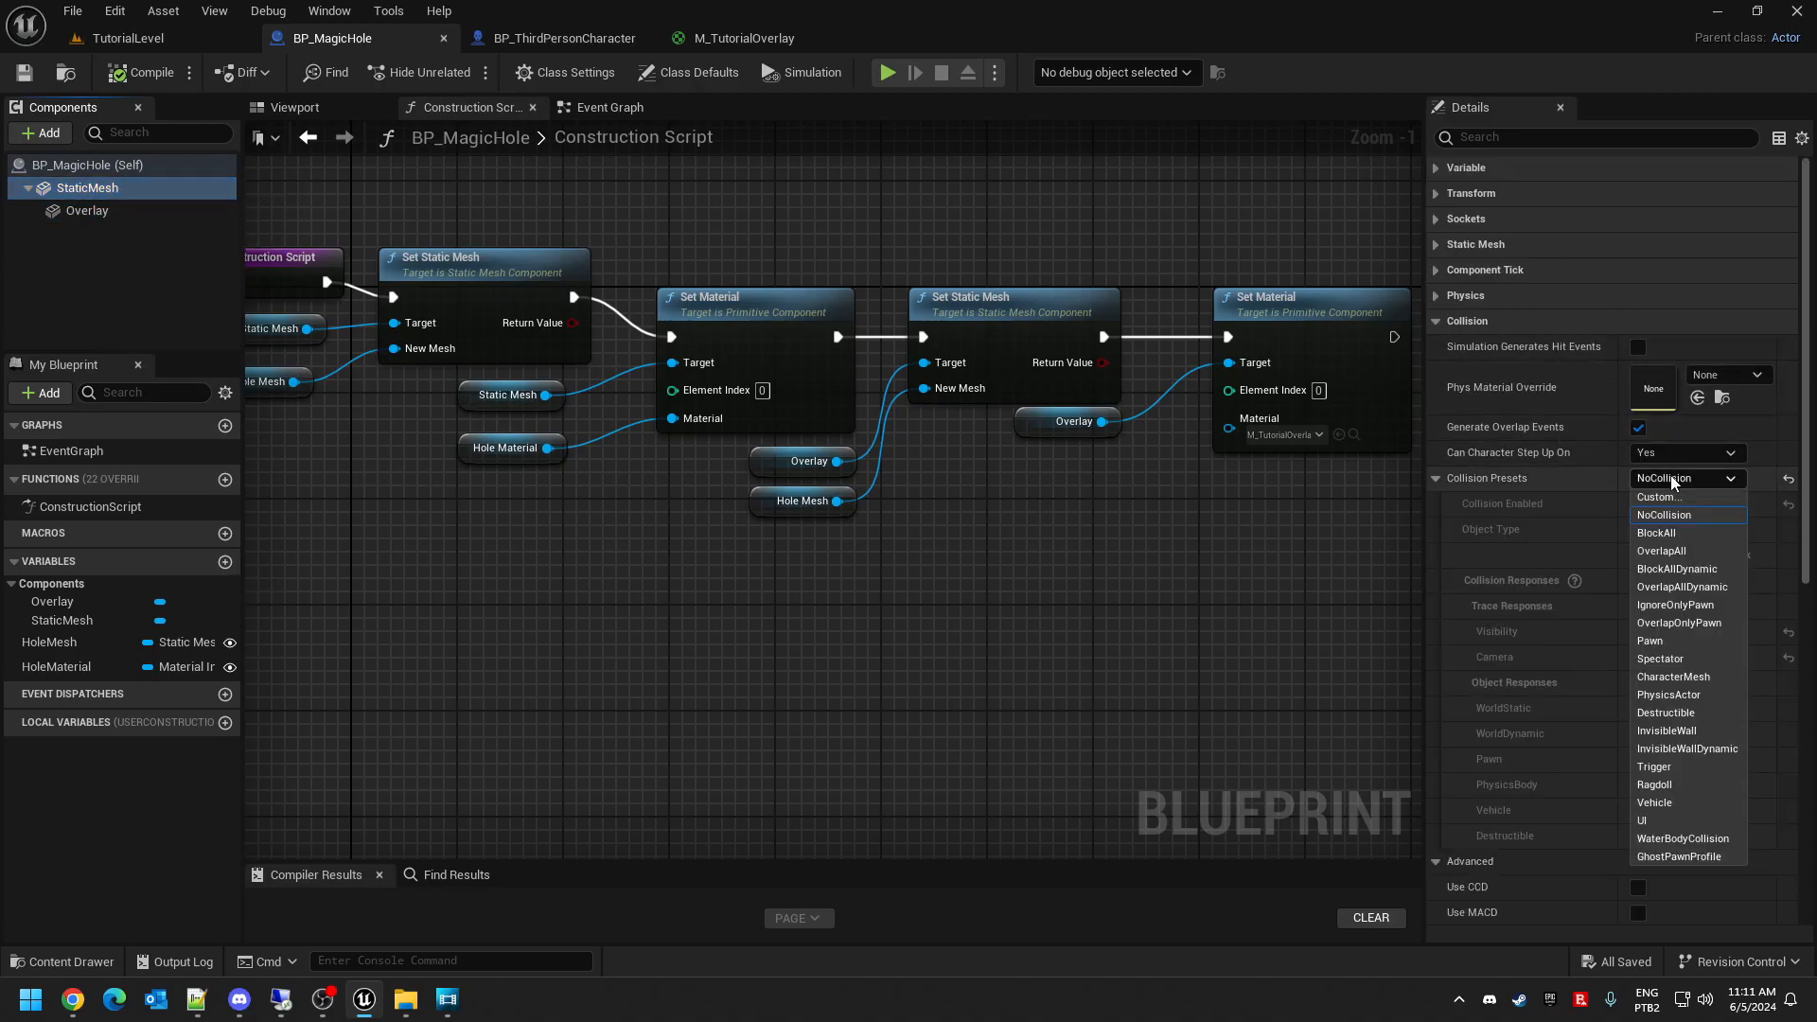
left_click(1656, 497)
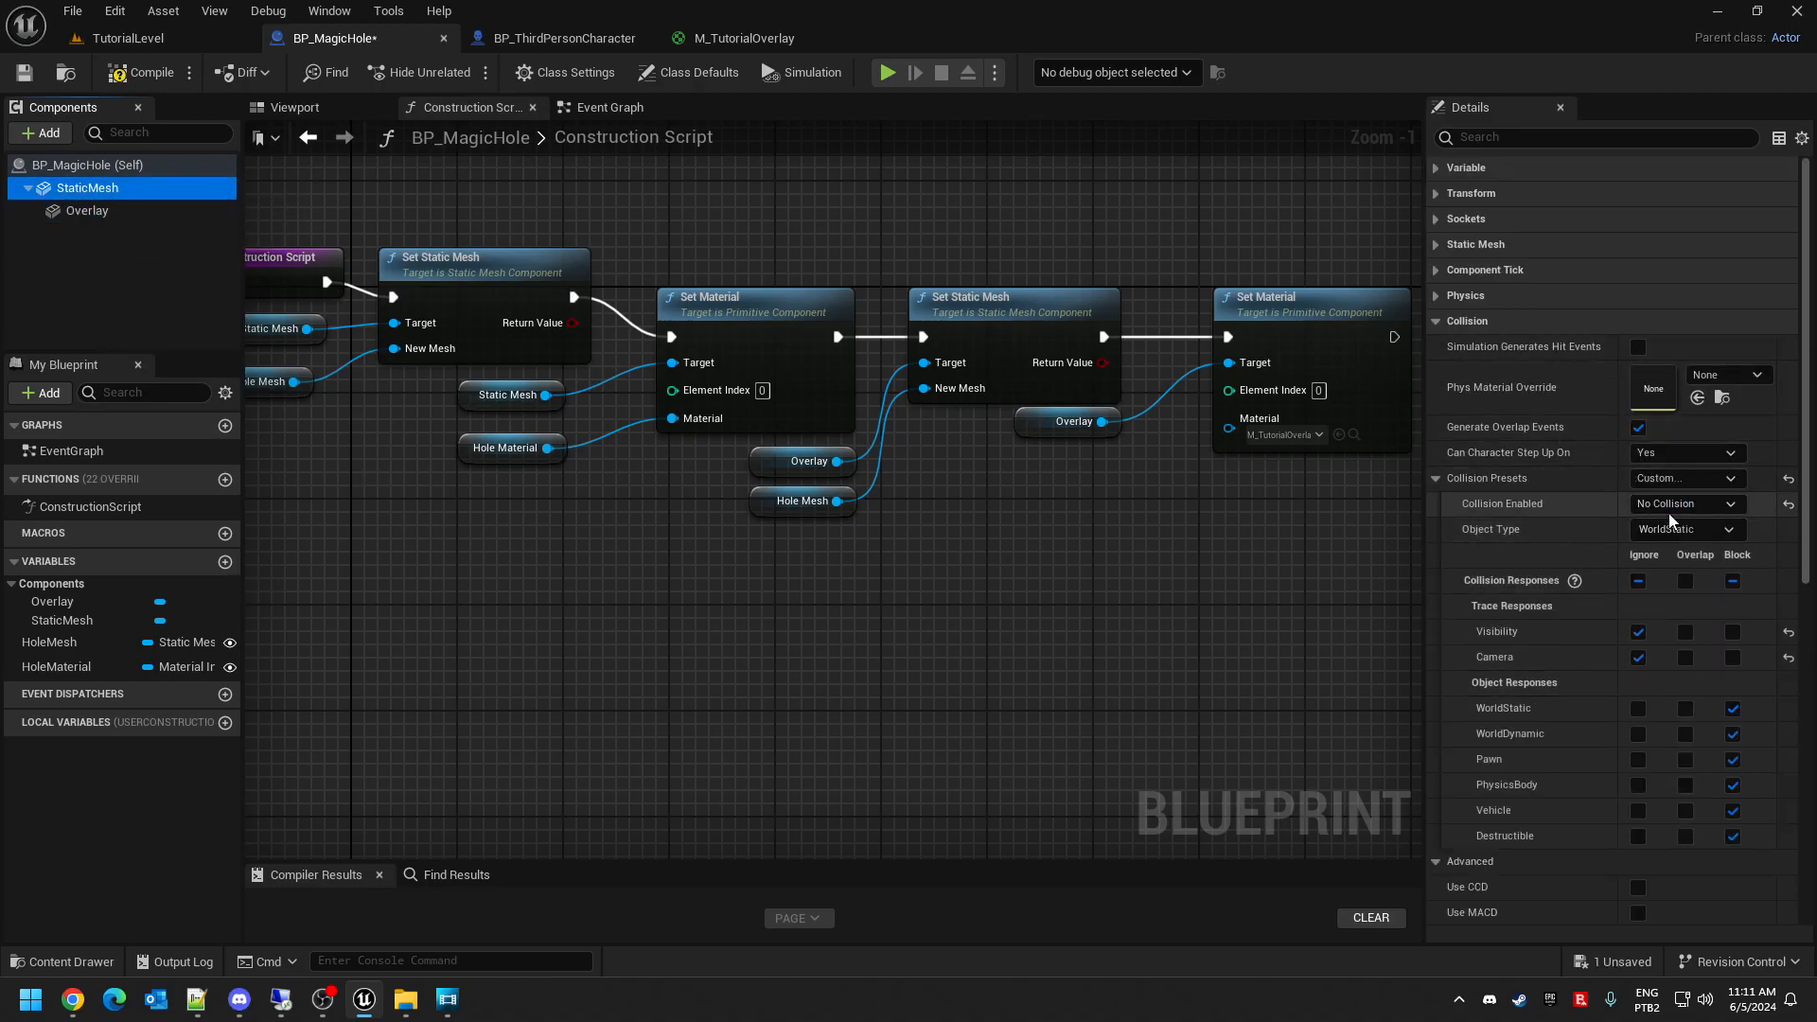
left_click(1664, 504)
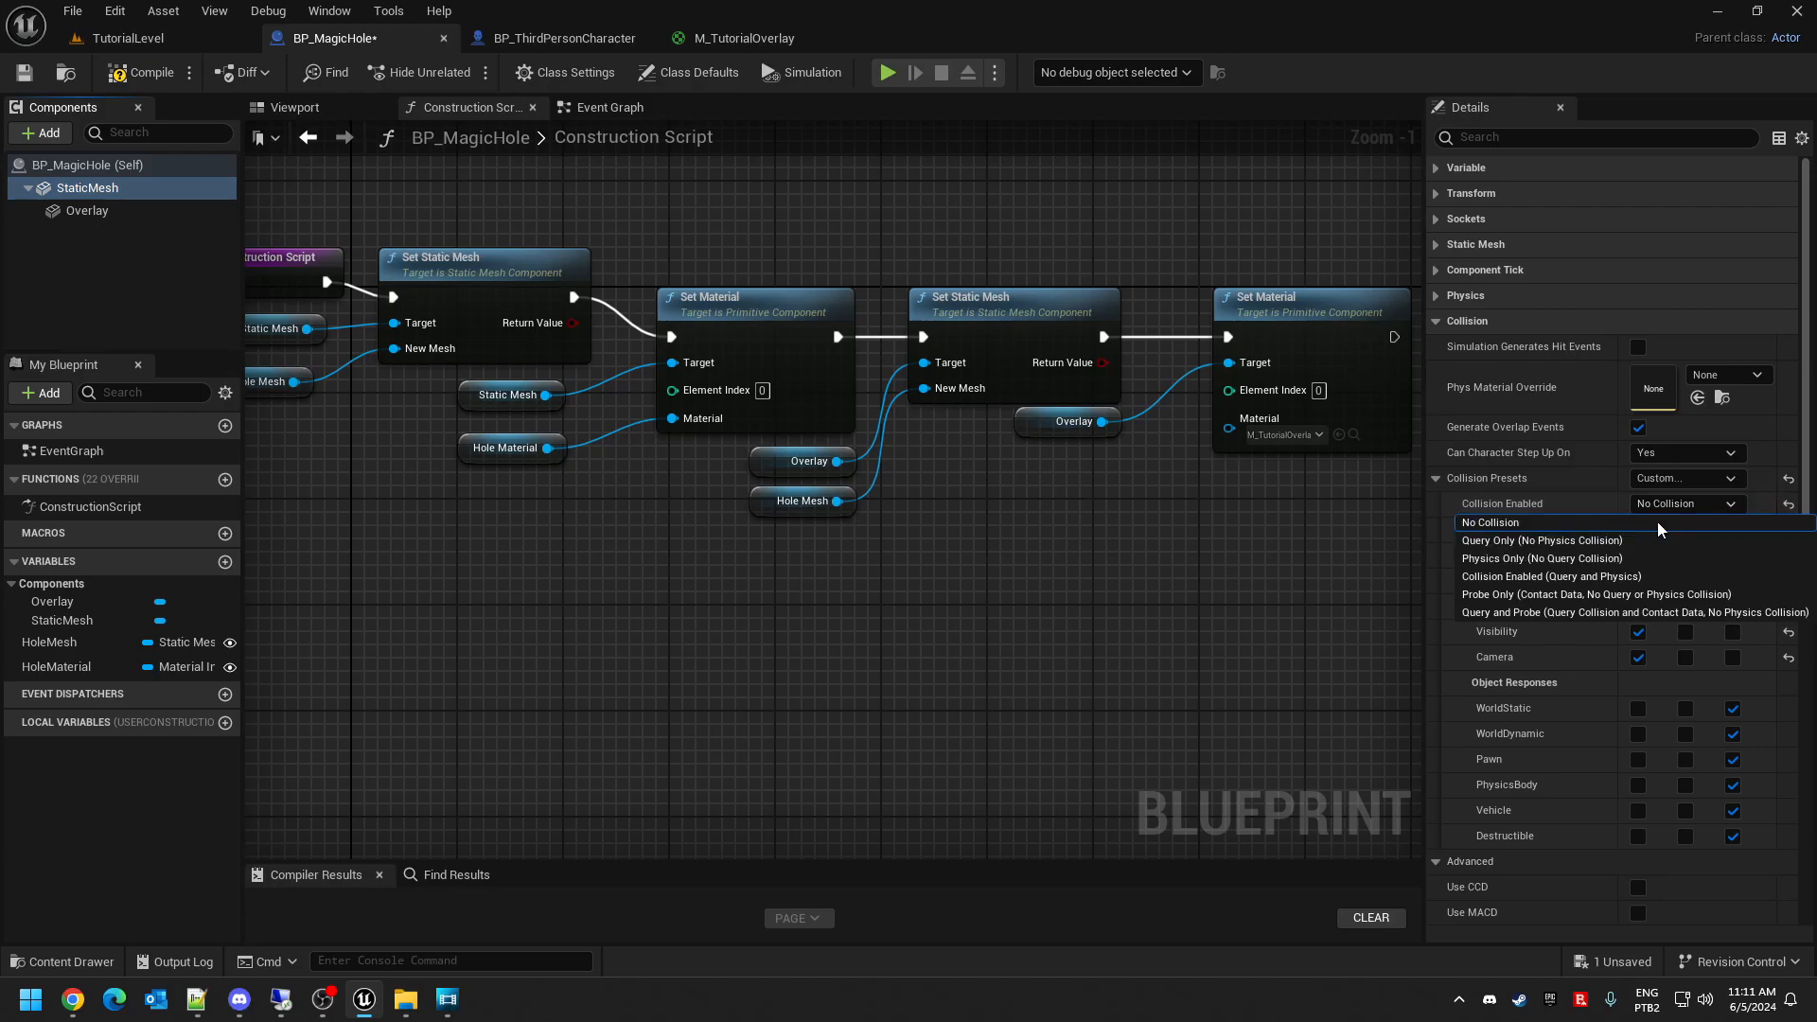
left_click(1528, 541)
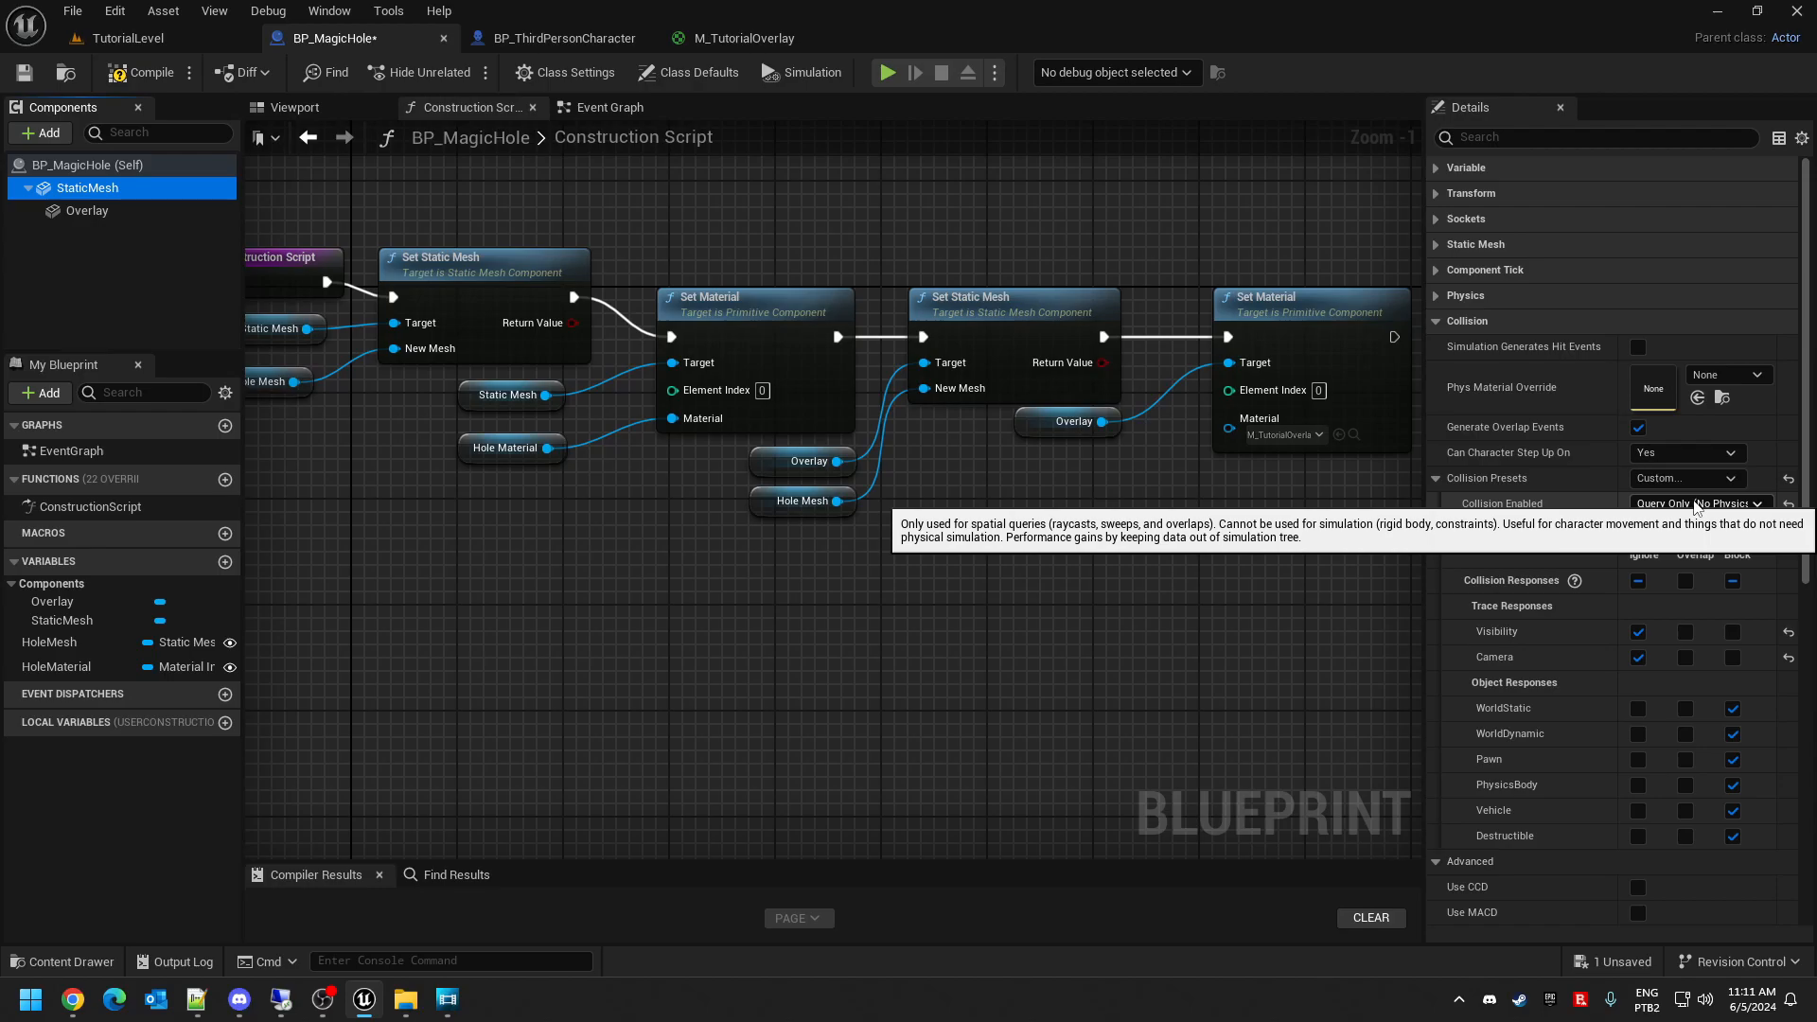
left_click(1694, 504)
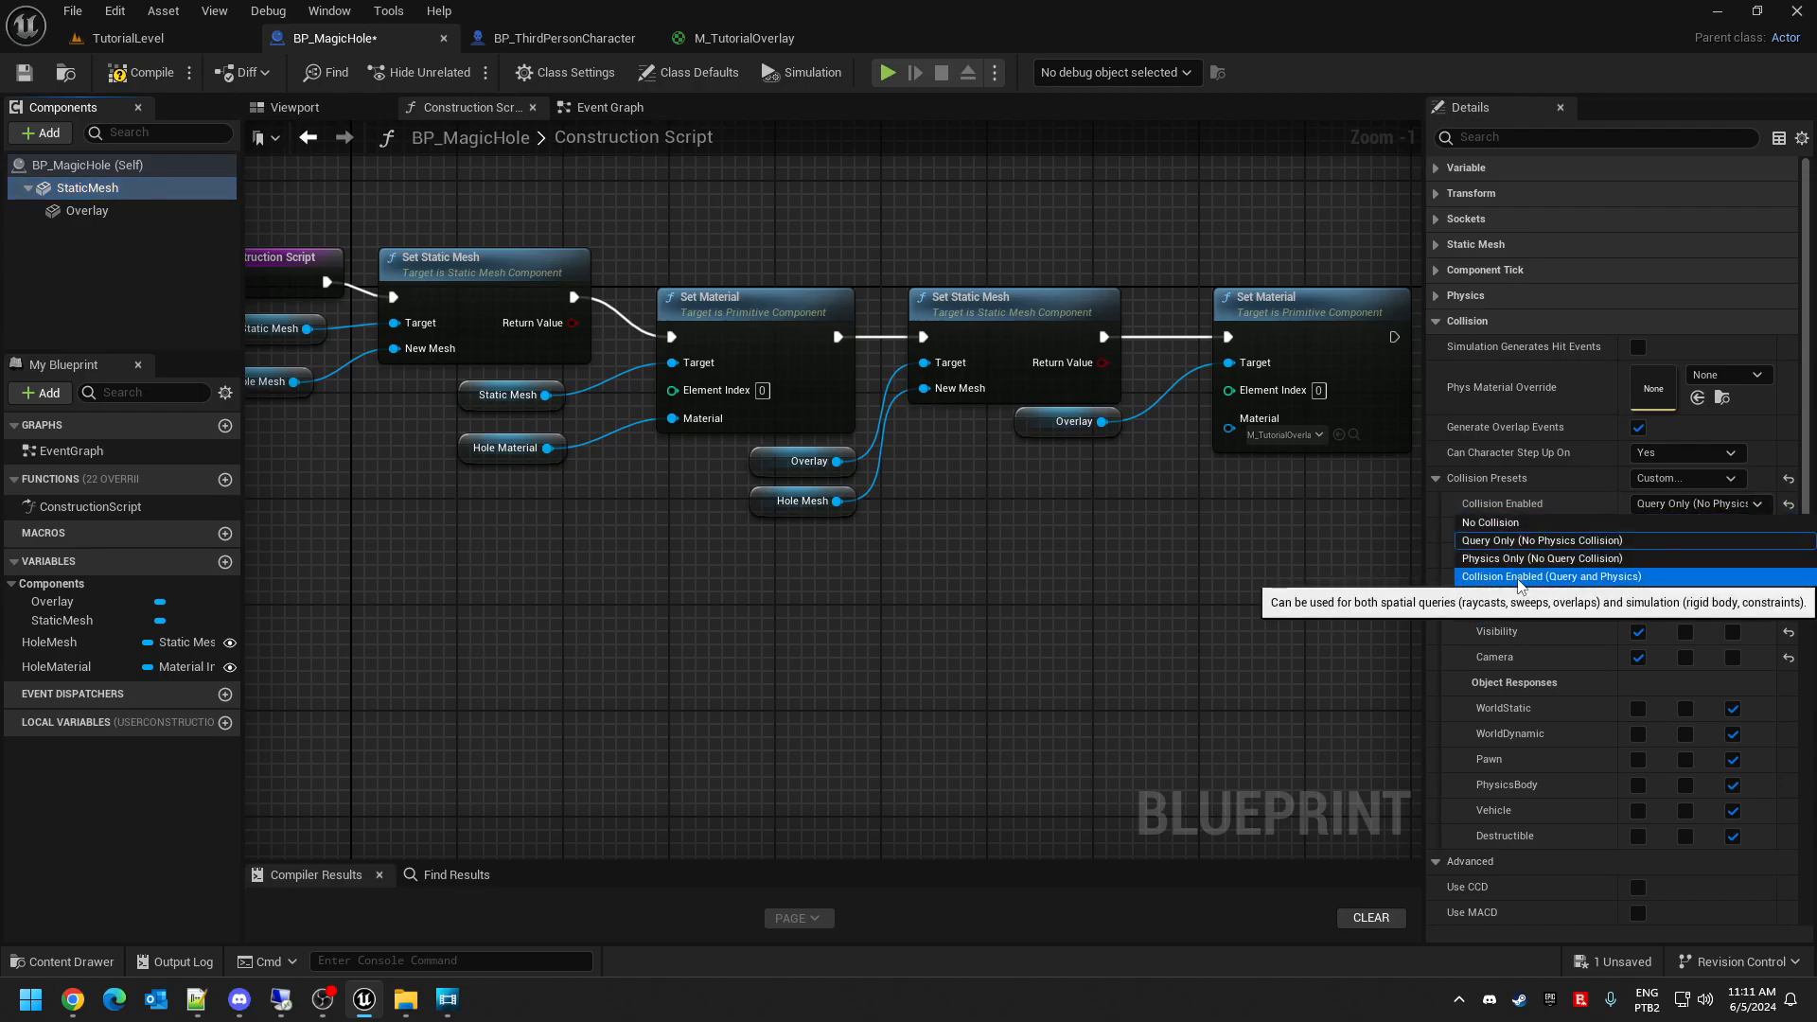
left_click(1519, 578)
left_click(1685, 505)
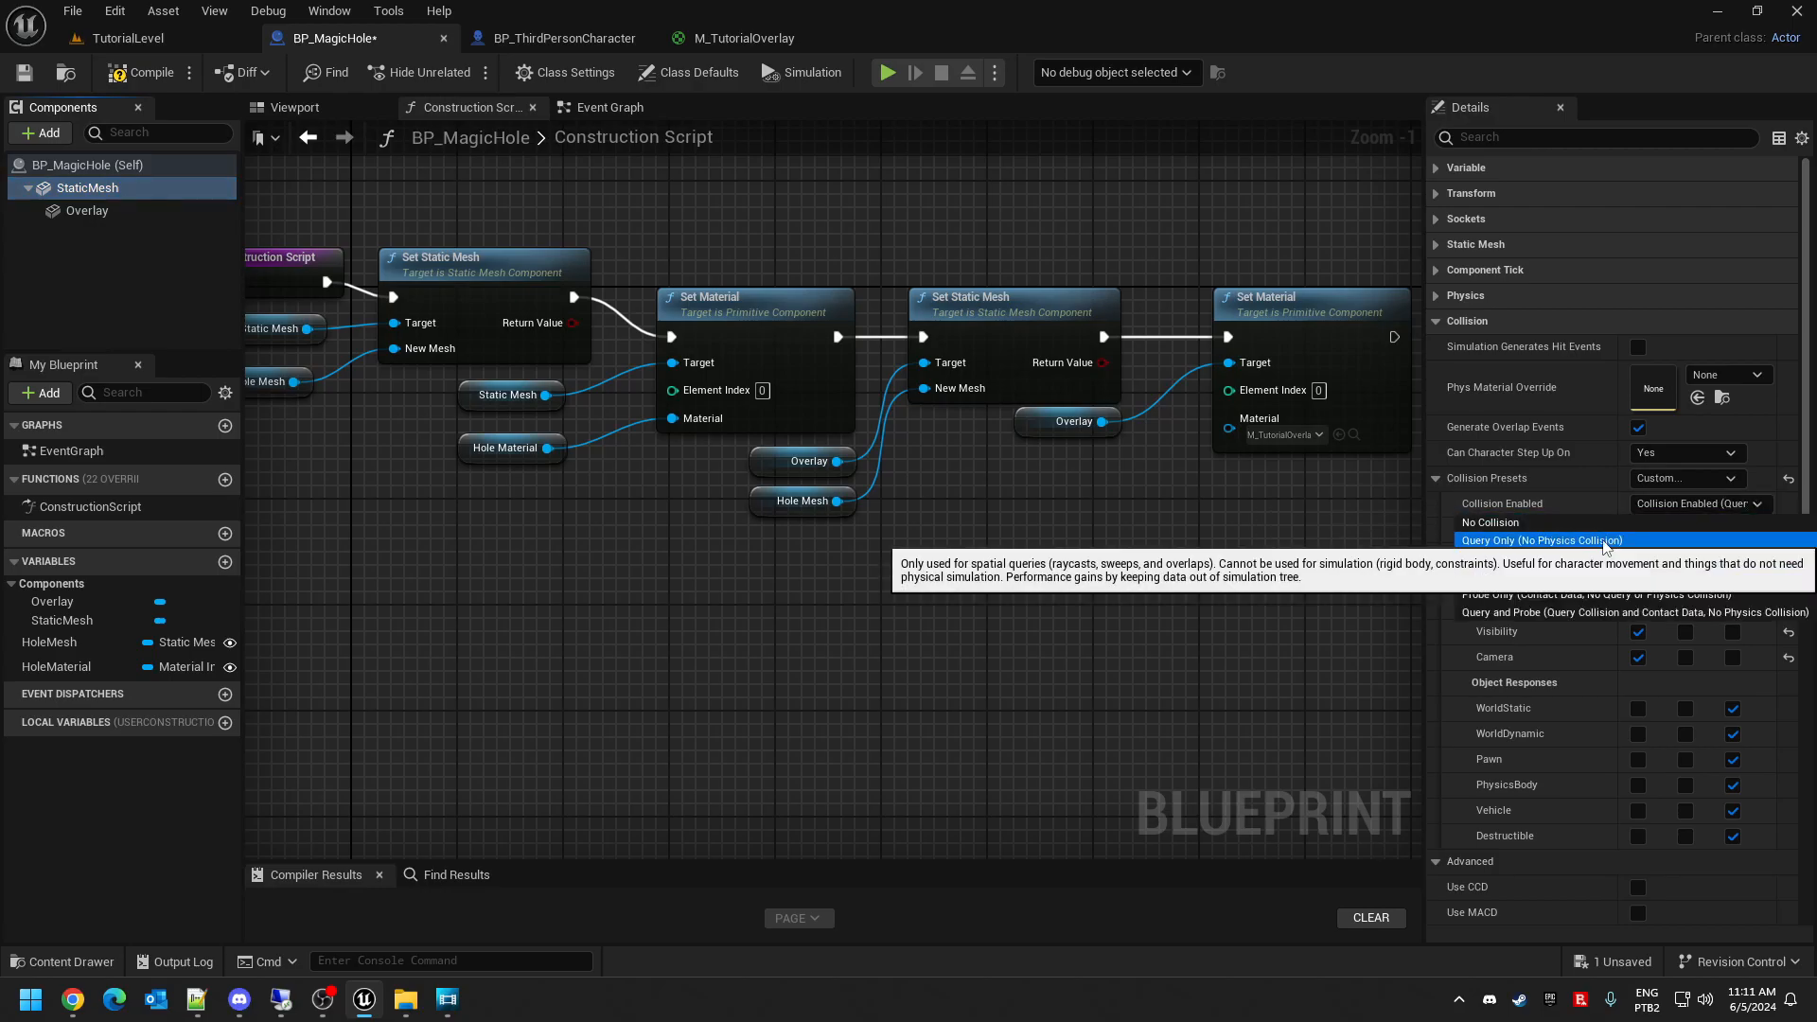
left_click(1539, 540)
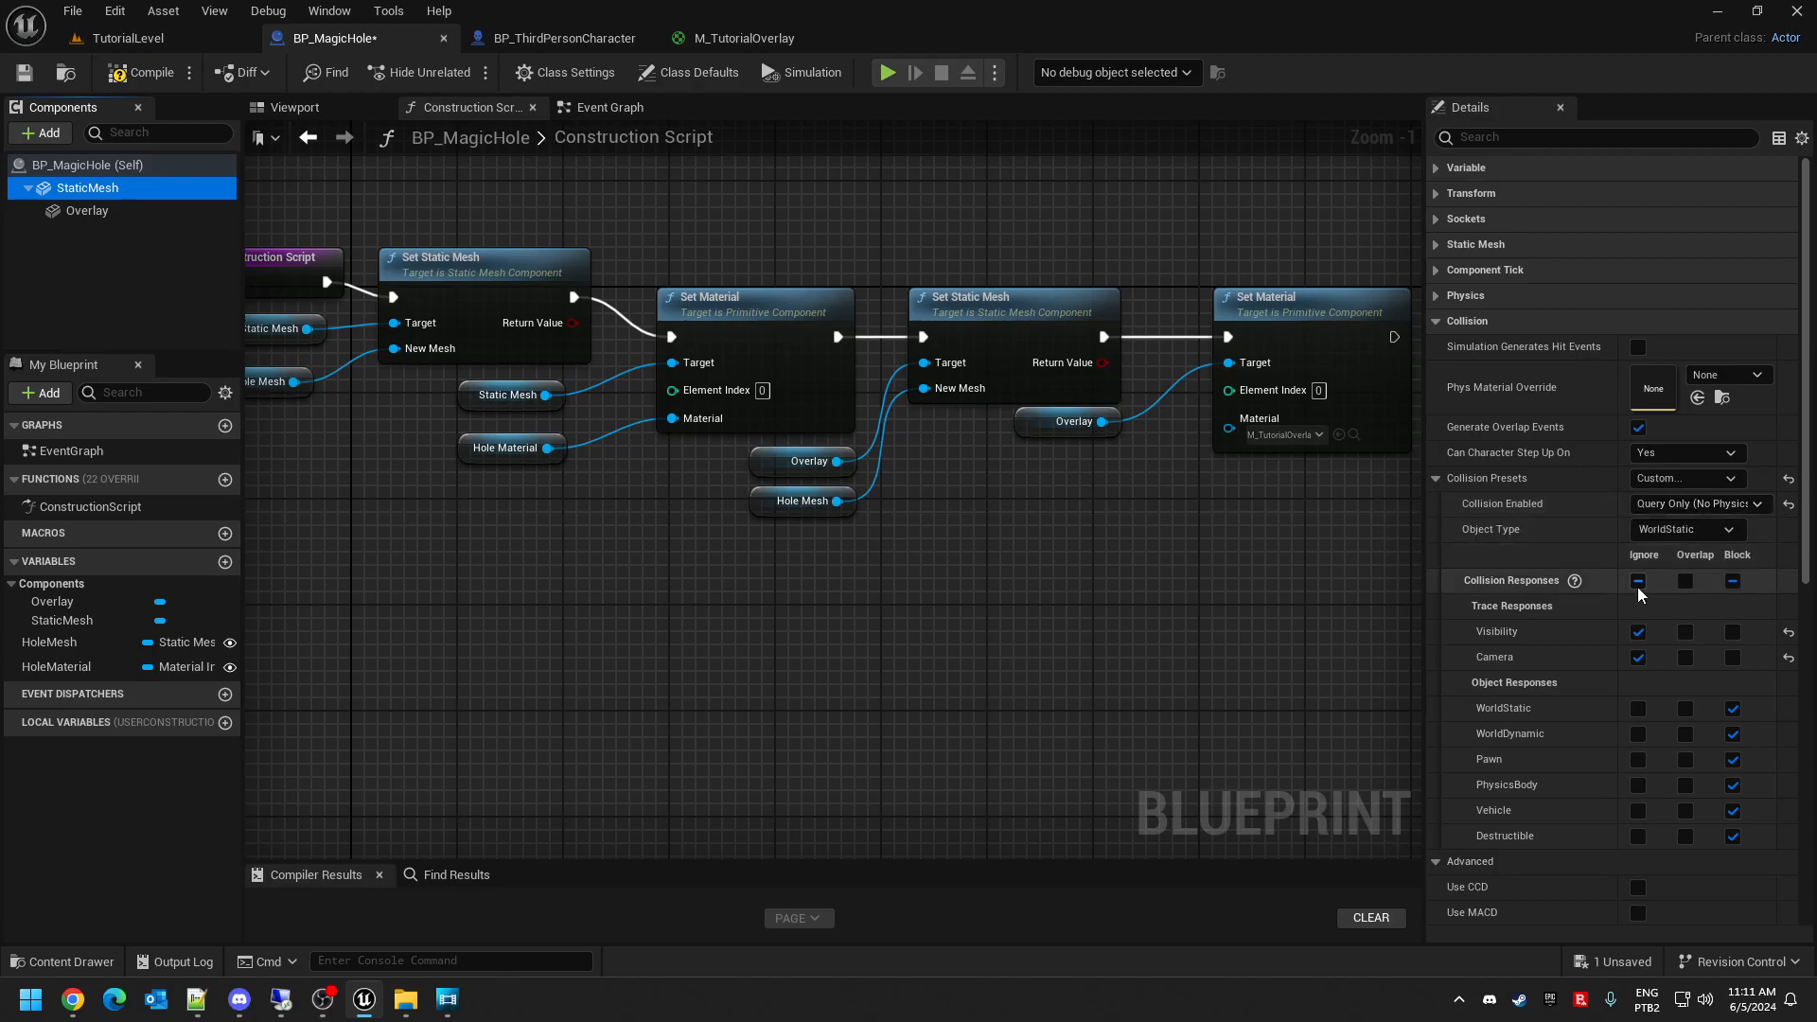
left_click(1716, 531)
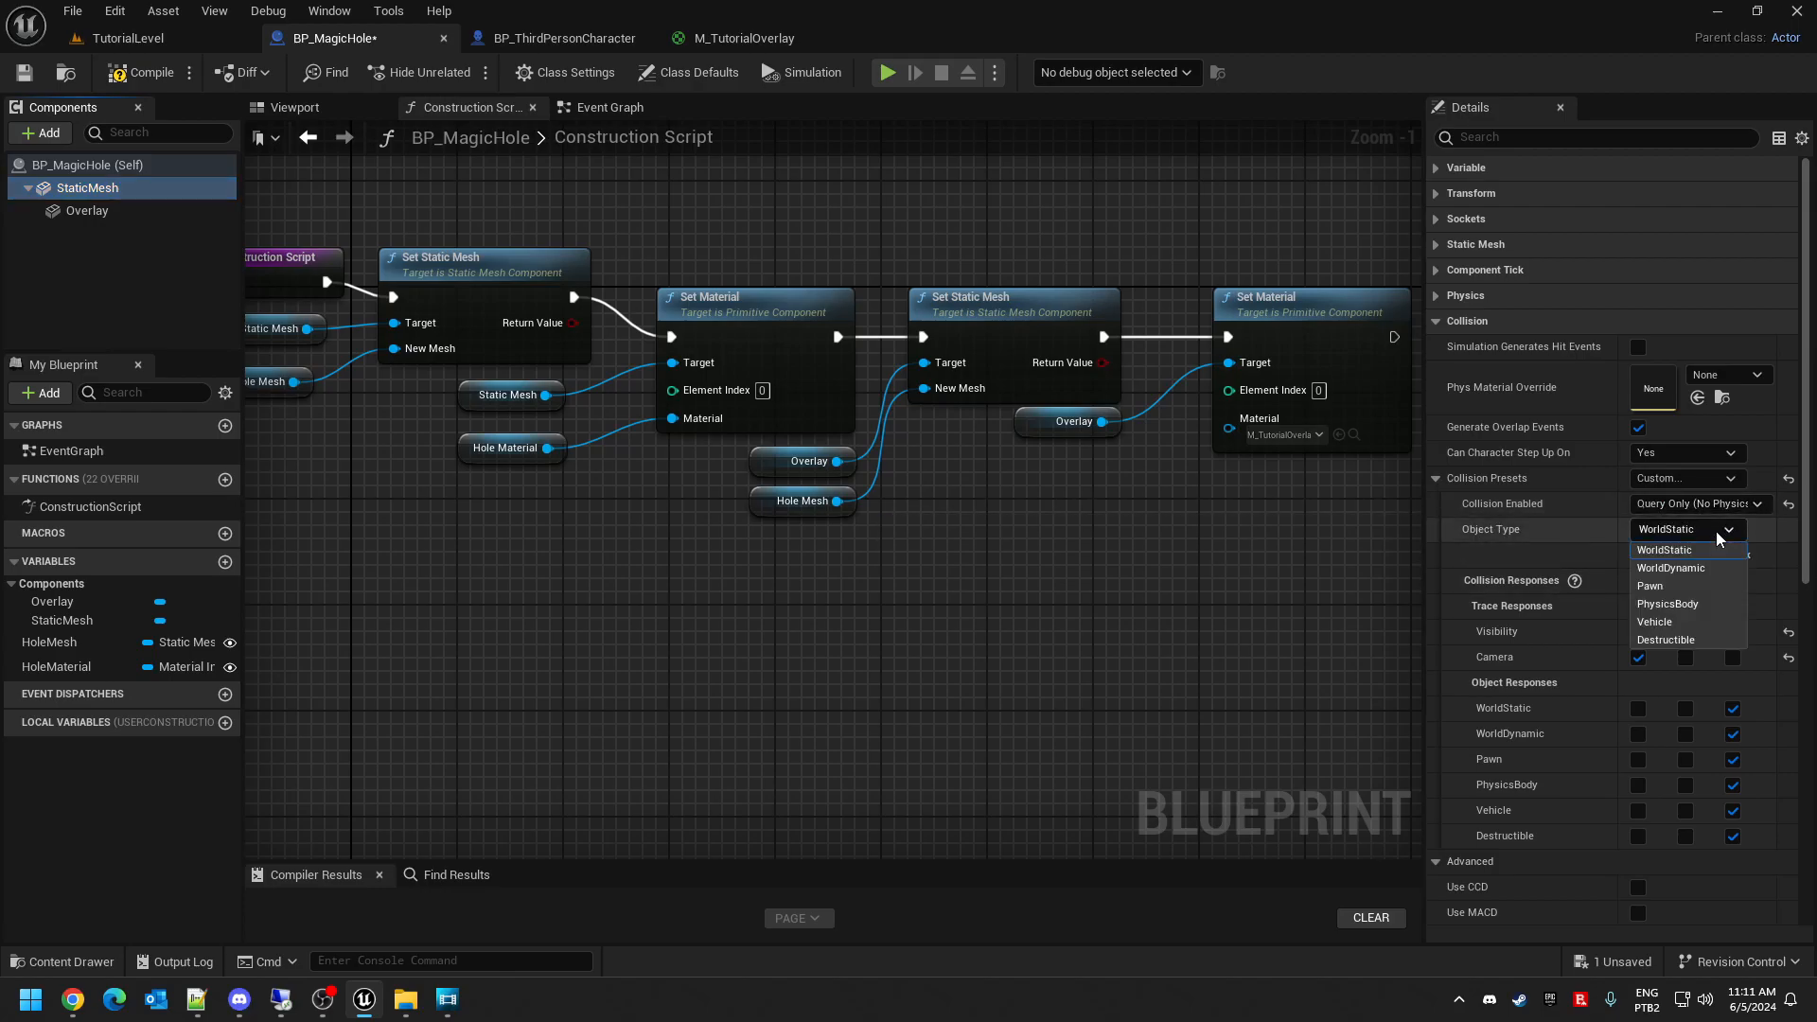
left_click(1682, 564)
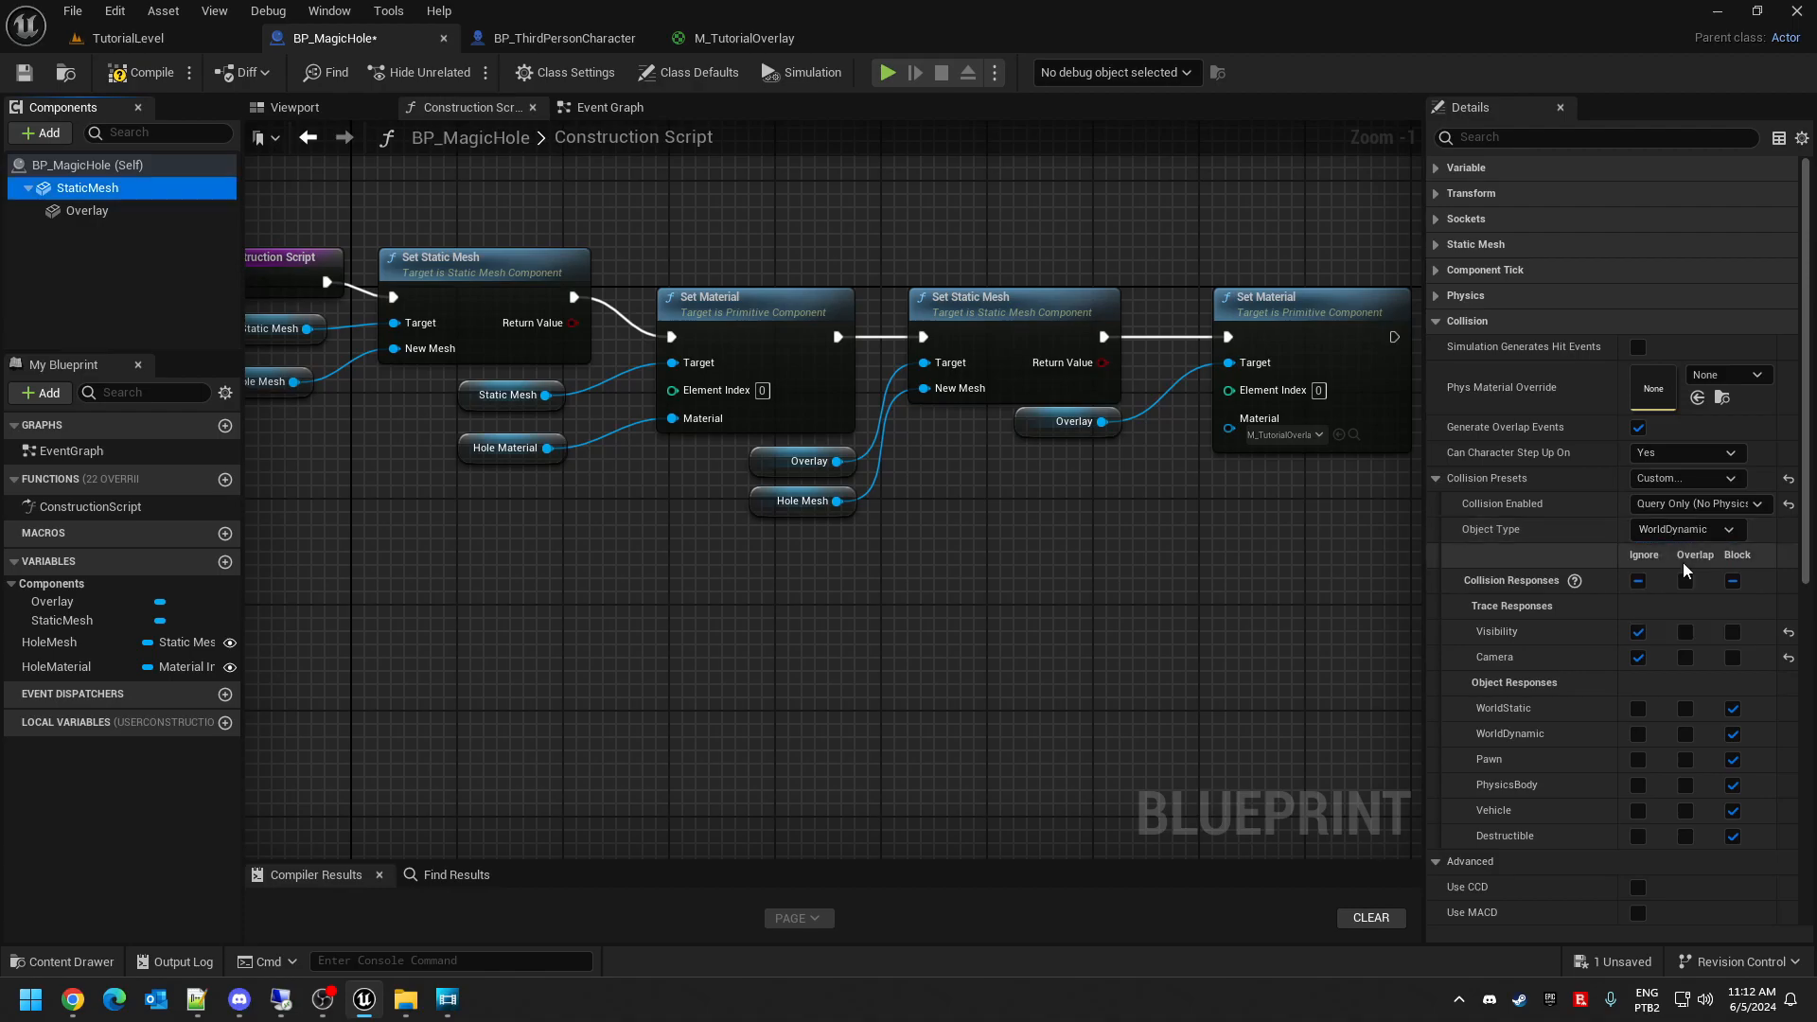
left_click(1680, 530)
left_click(1670, 551)
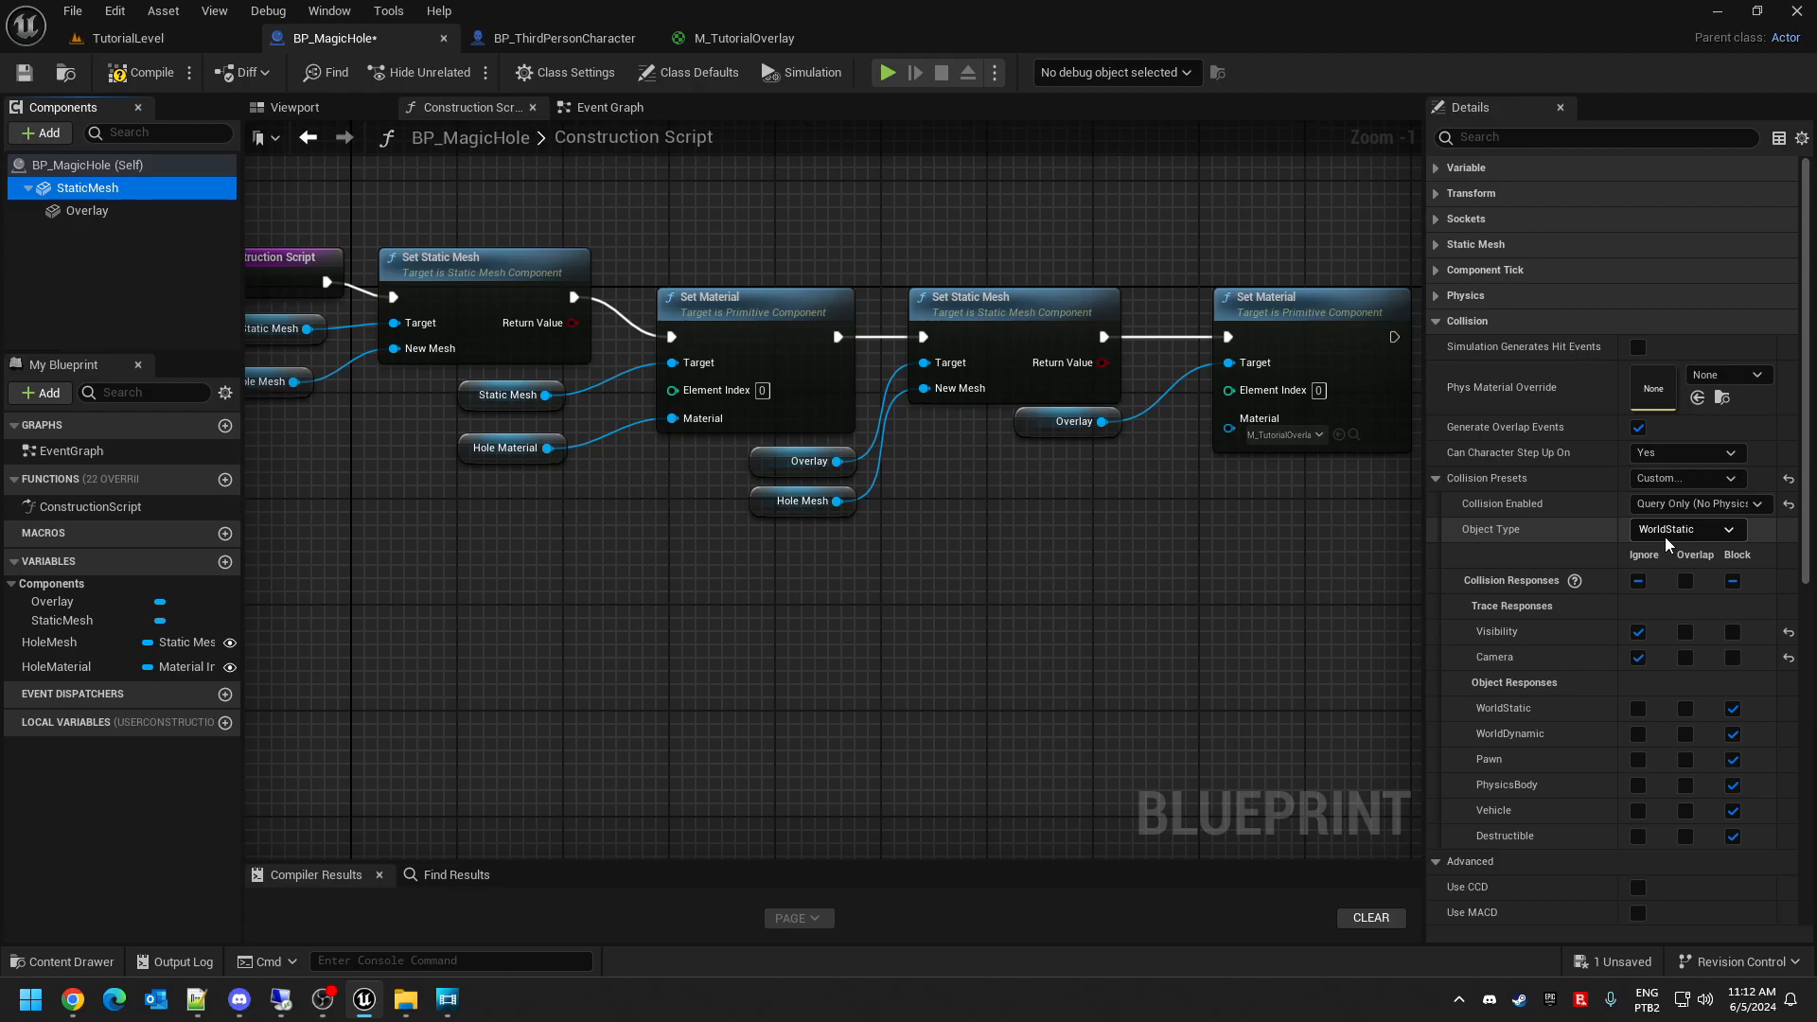
left_click(1666, 536)
left_click(1662, 551)
- Set the StaticMesh's object type to WorldDynamic and its collision responses to Ignore for everything except Pawn, which is set to Overlap
left_click(1649, 530)
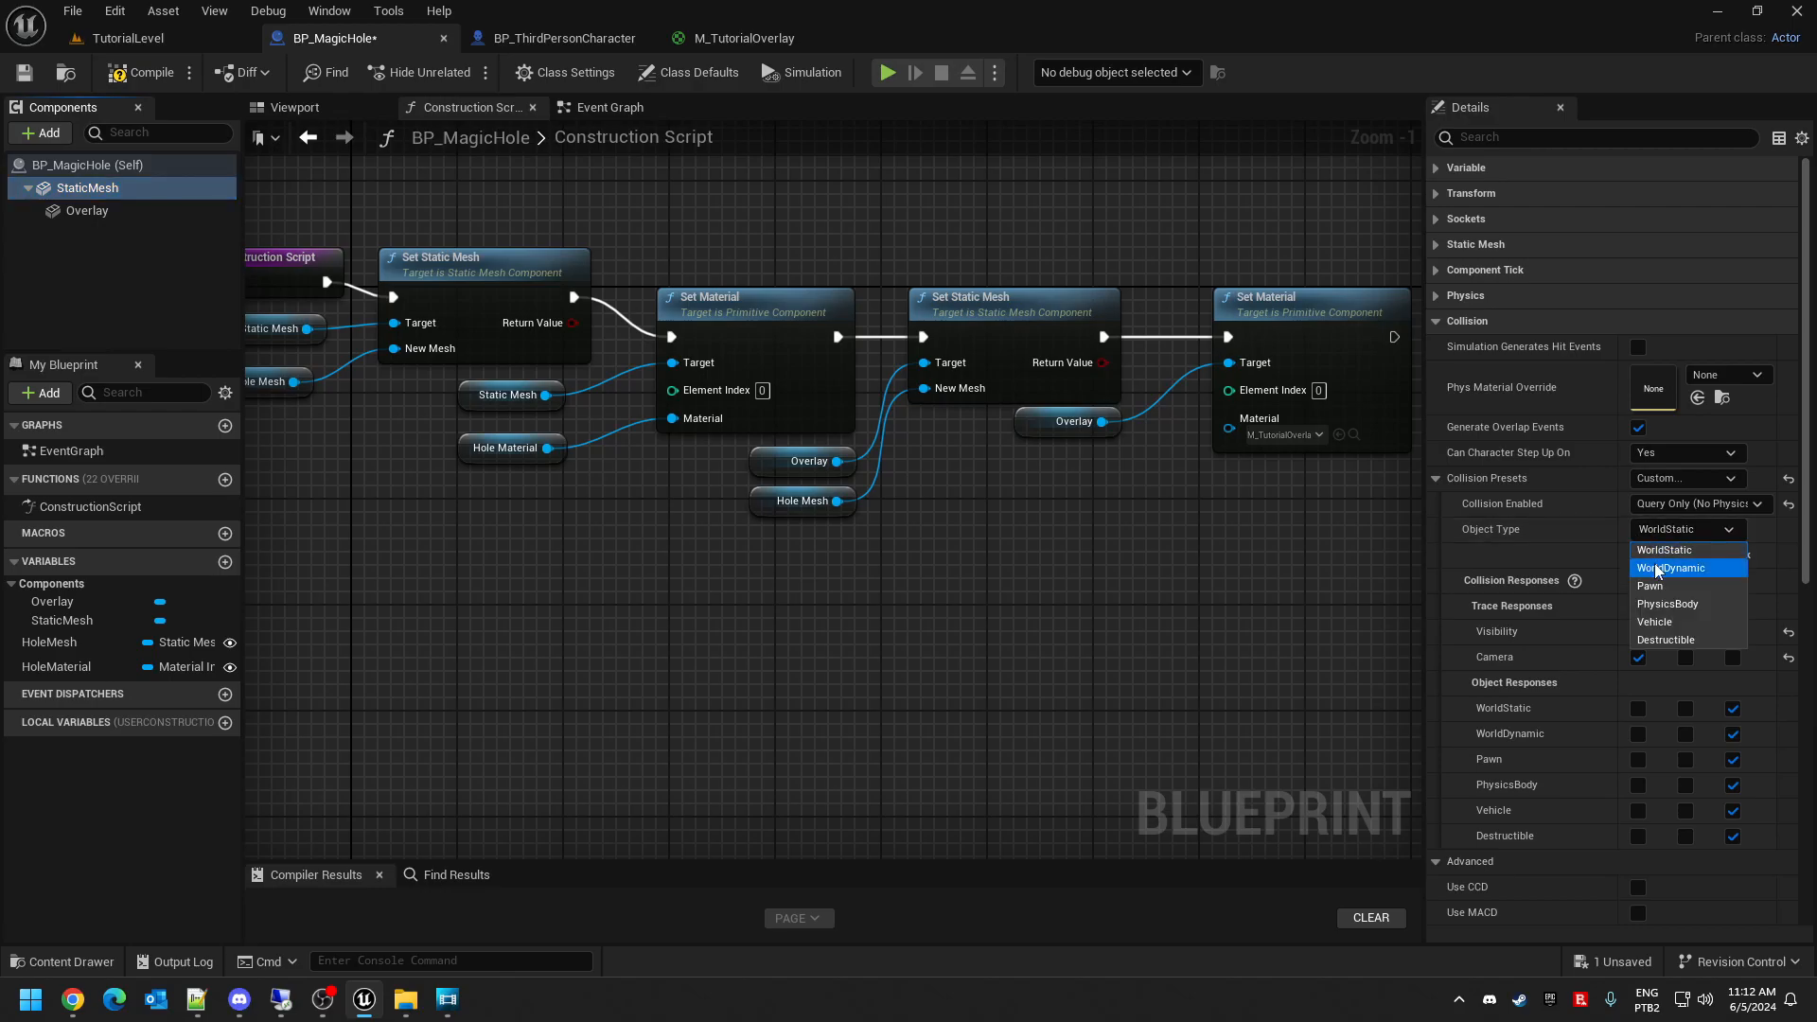
left_click(1654, 564)
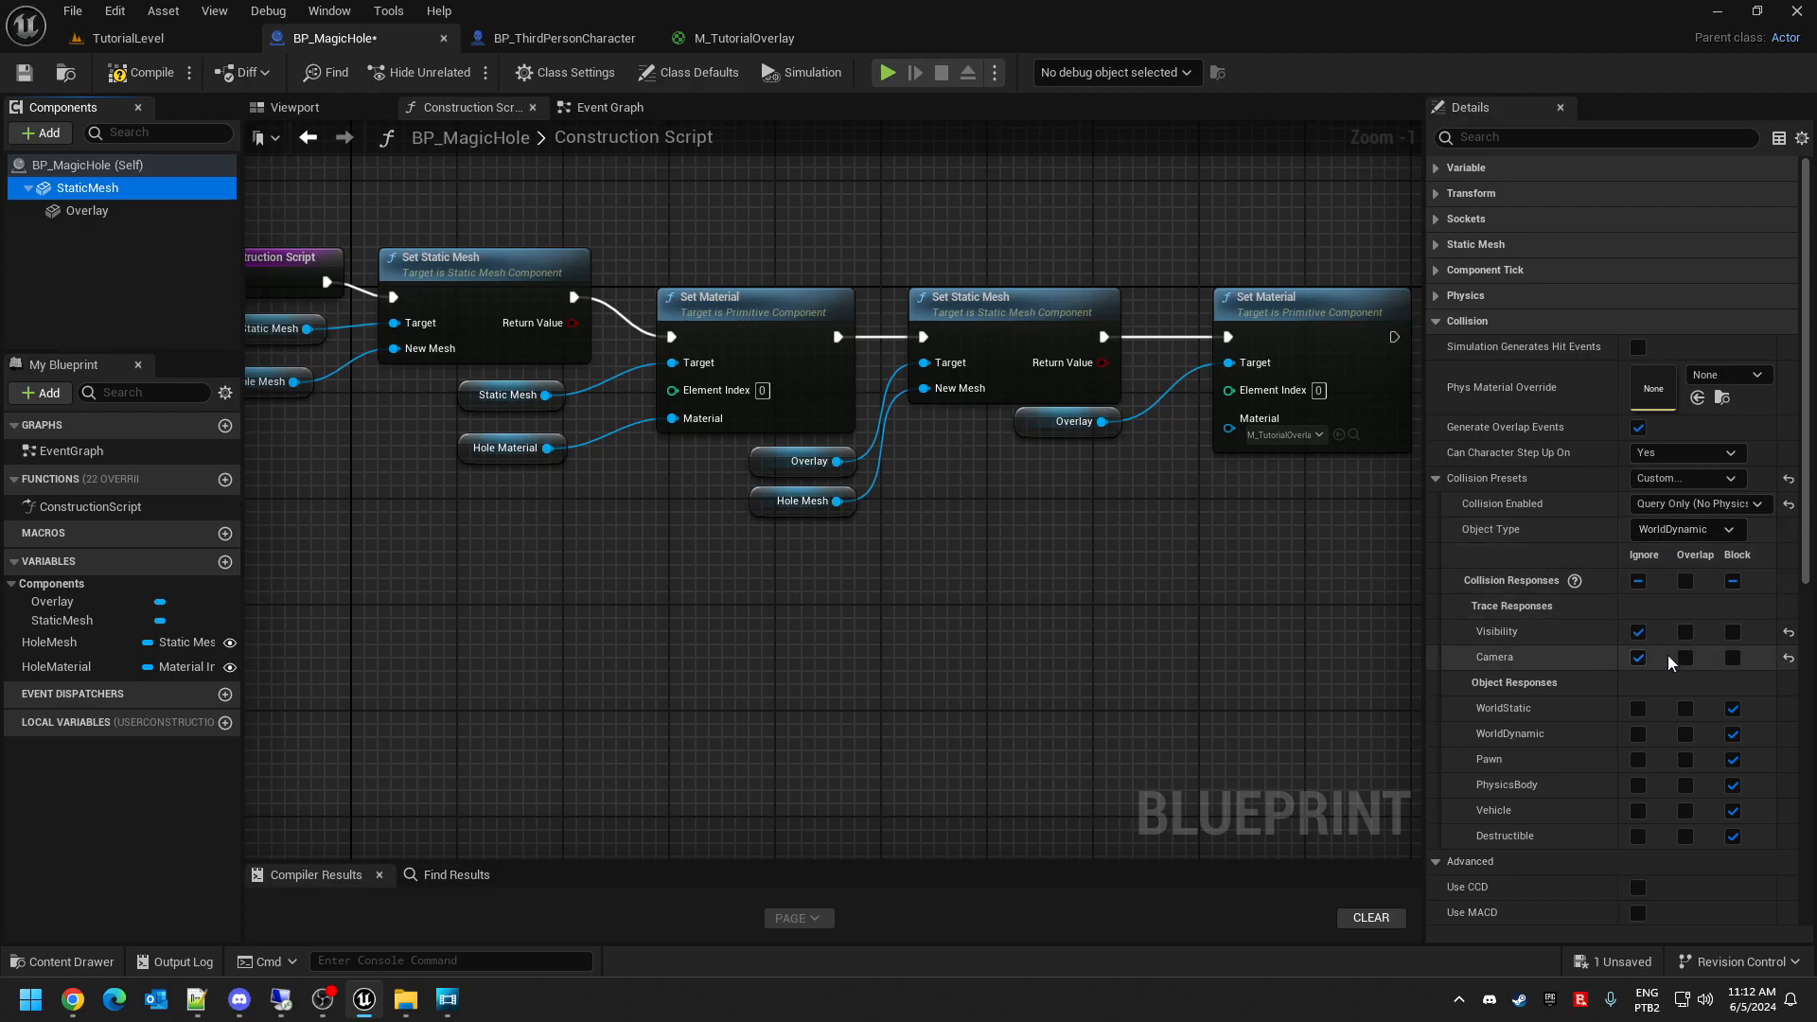
left_click(1639, 581)
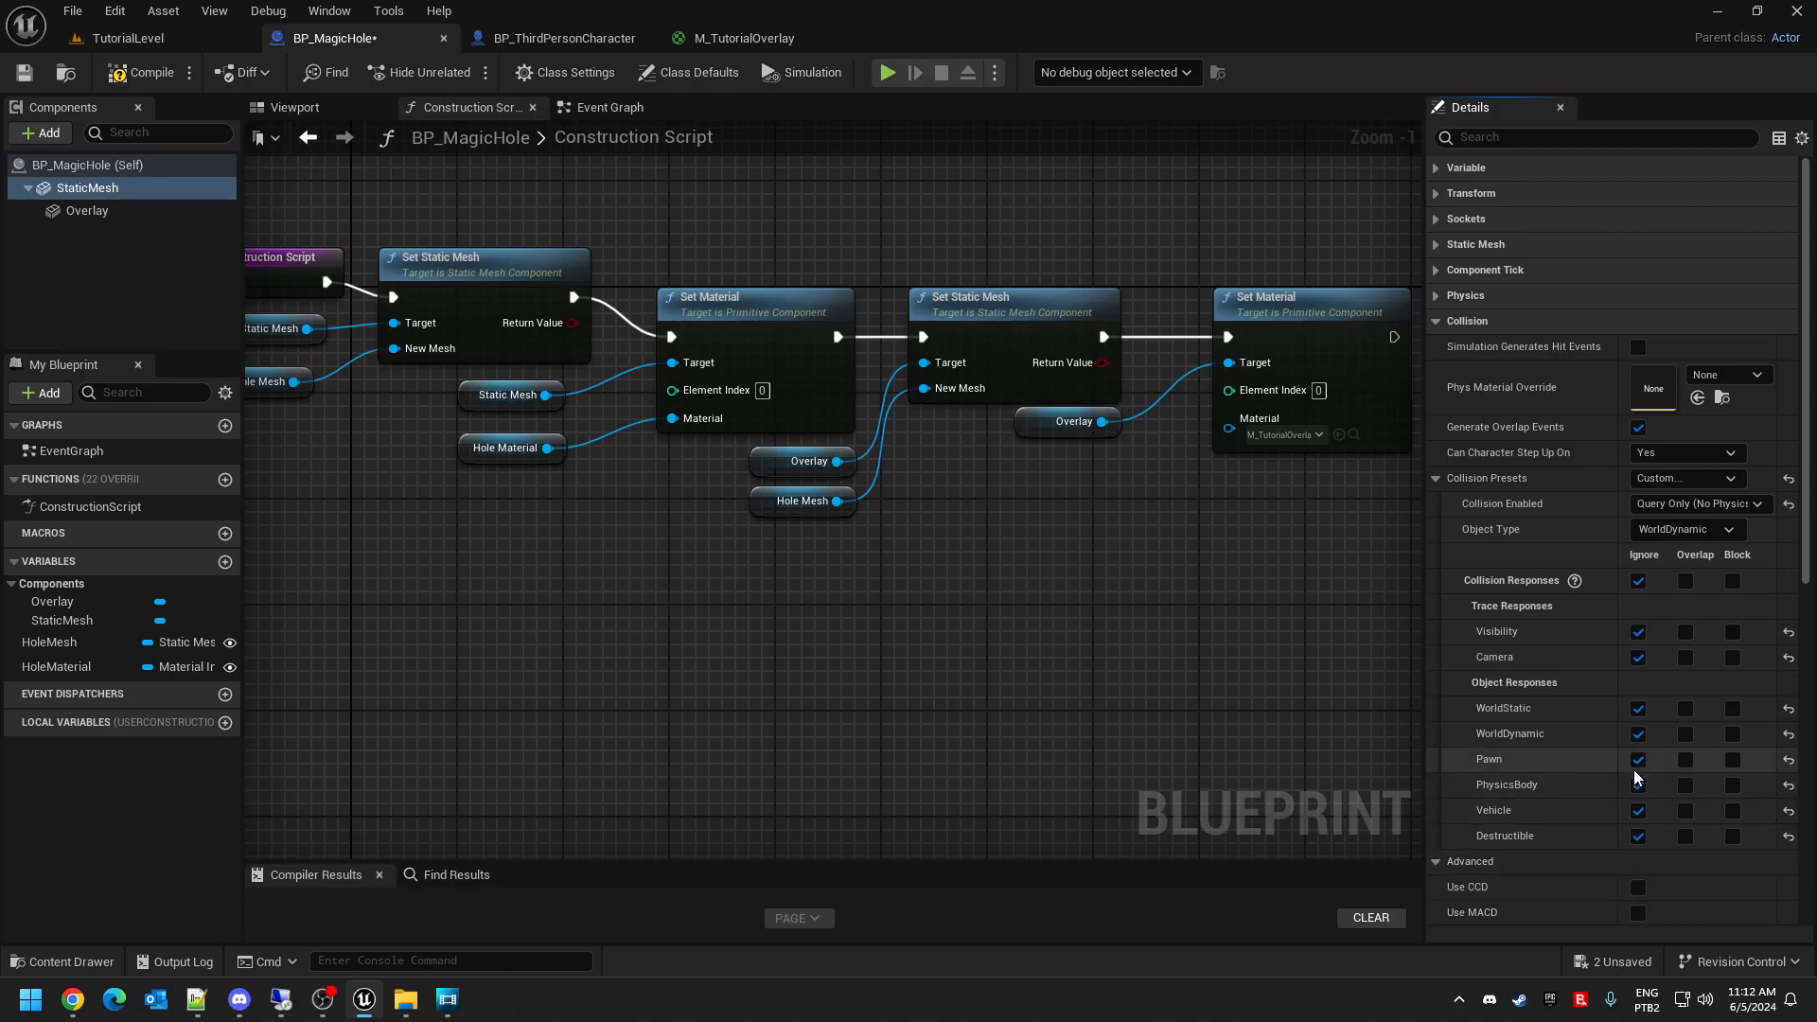
left_click(1686, 759)
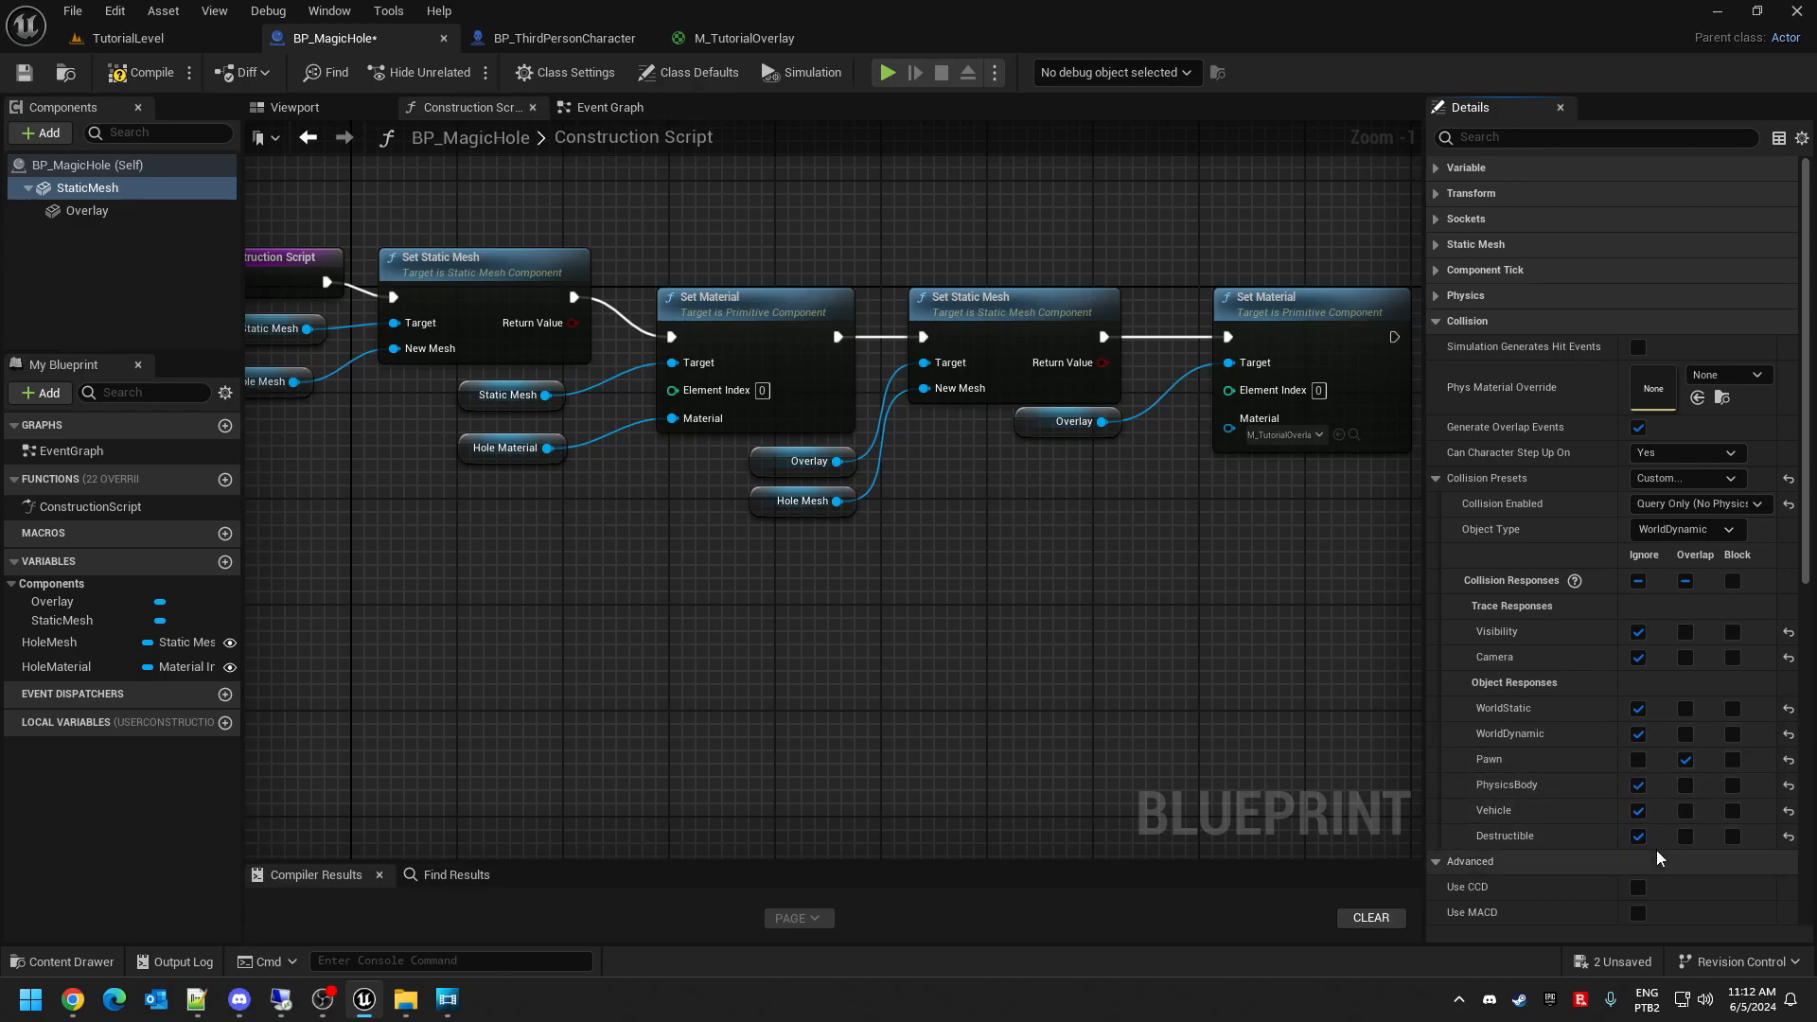
left_click(1685, 785)
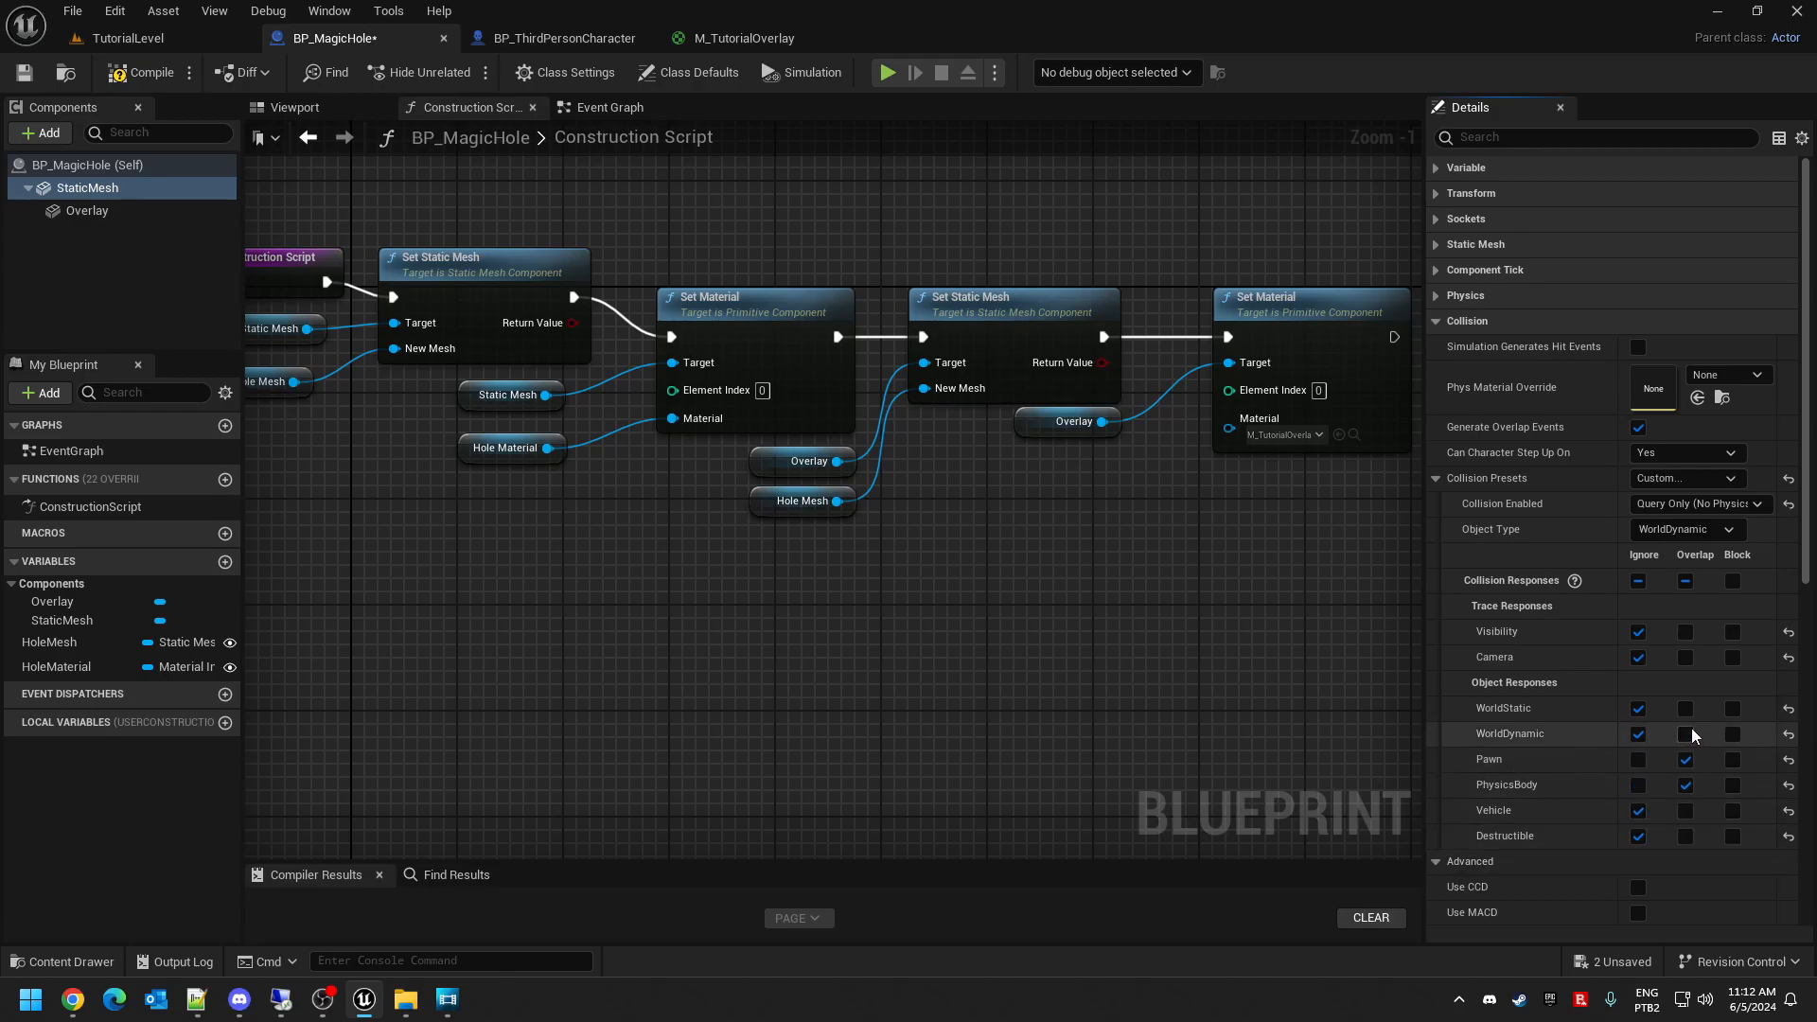
left_click(1685, 734)
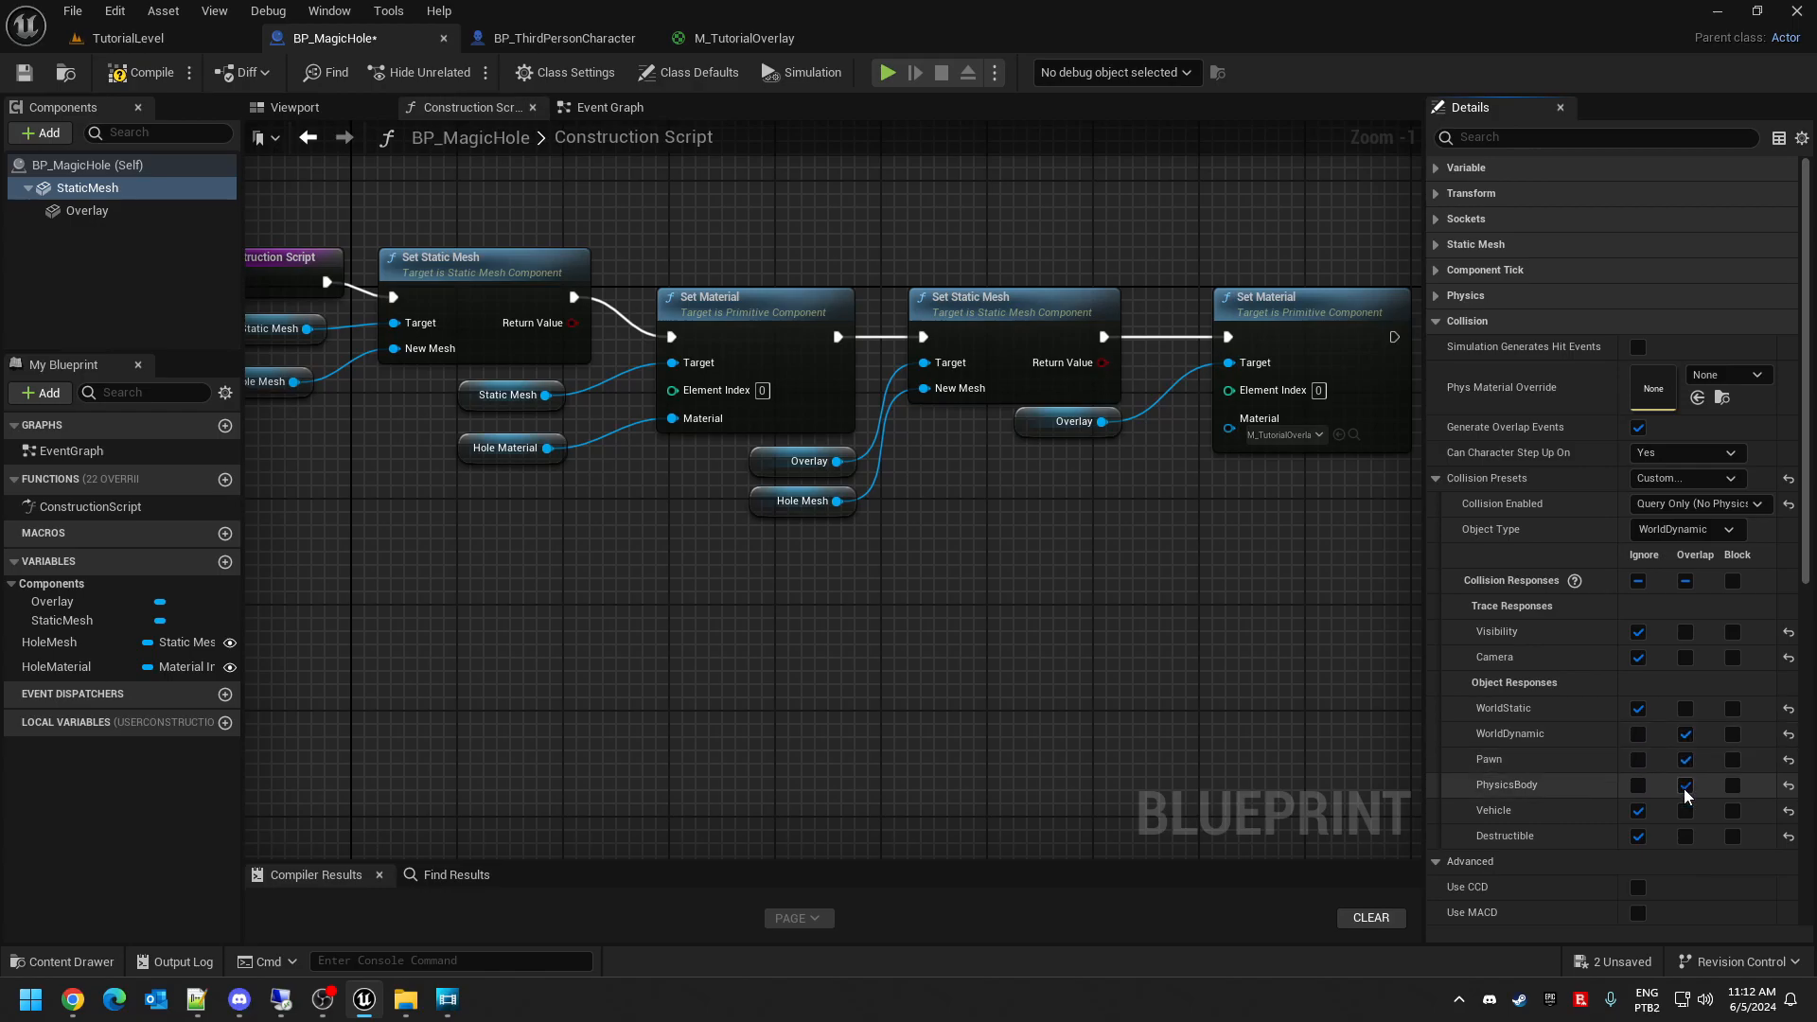
left_click(1639, 734)
left_click(1638, 786)
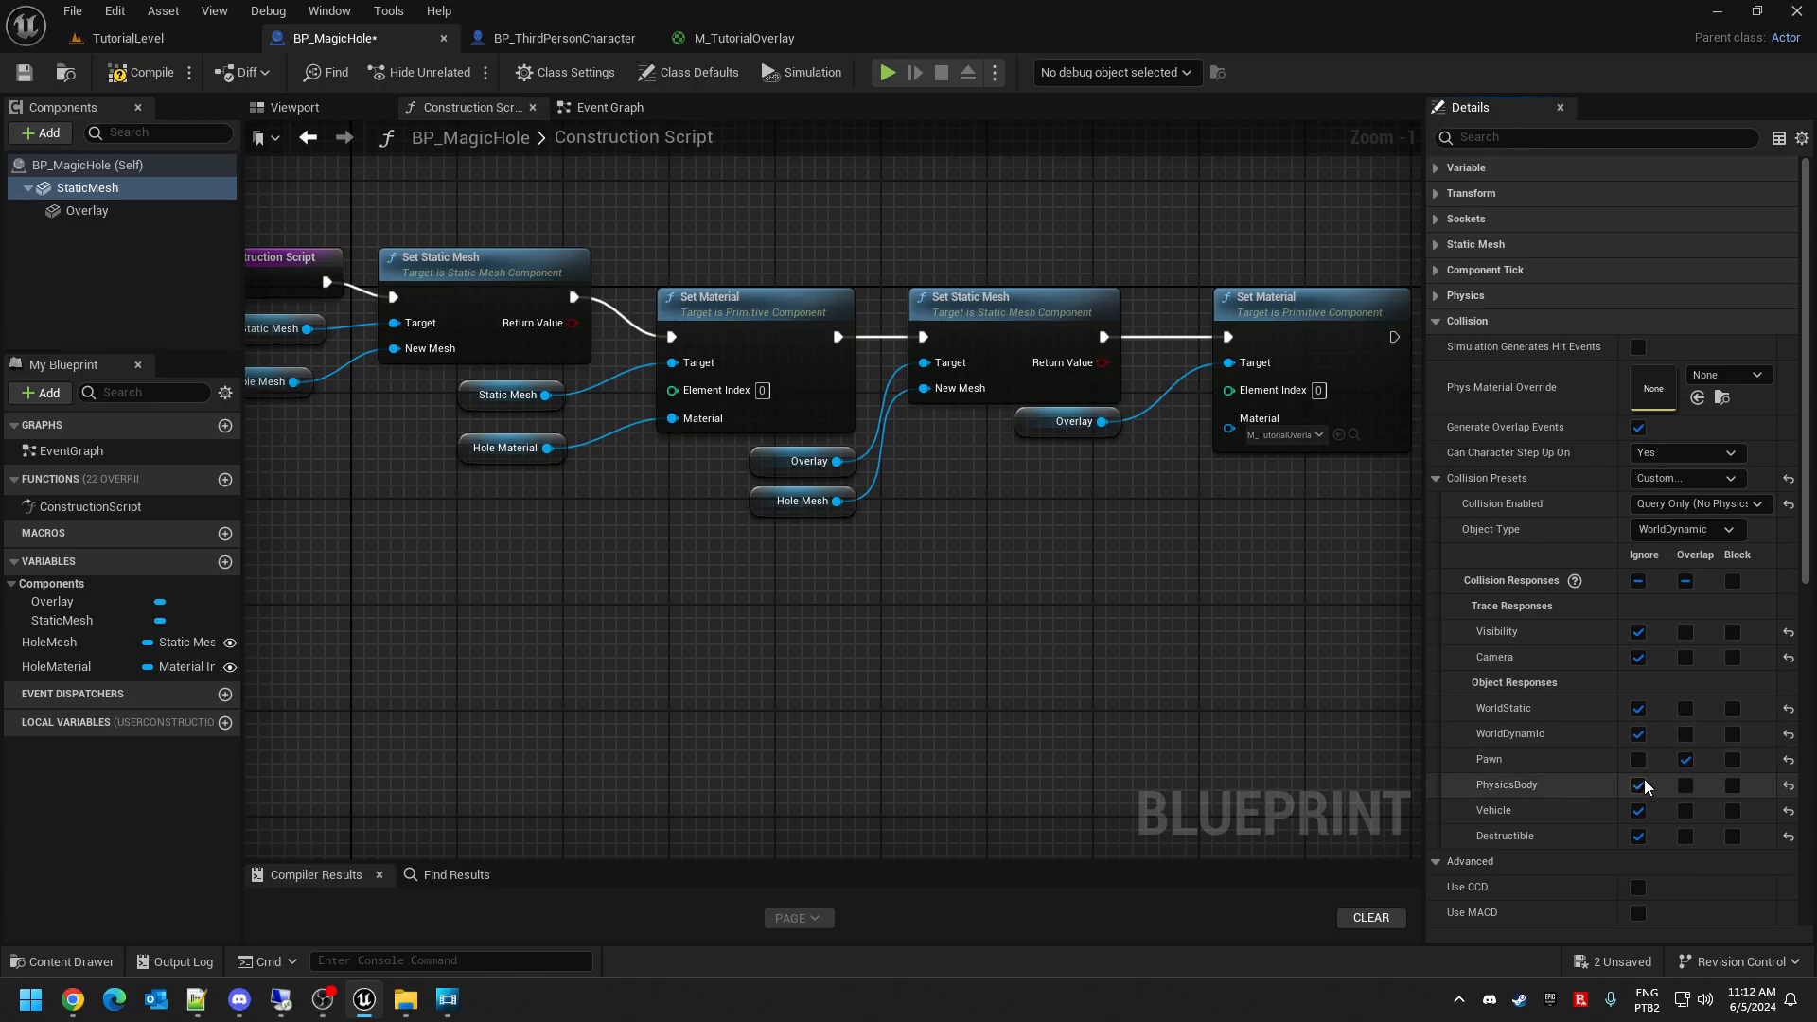
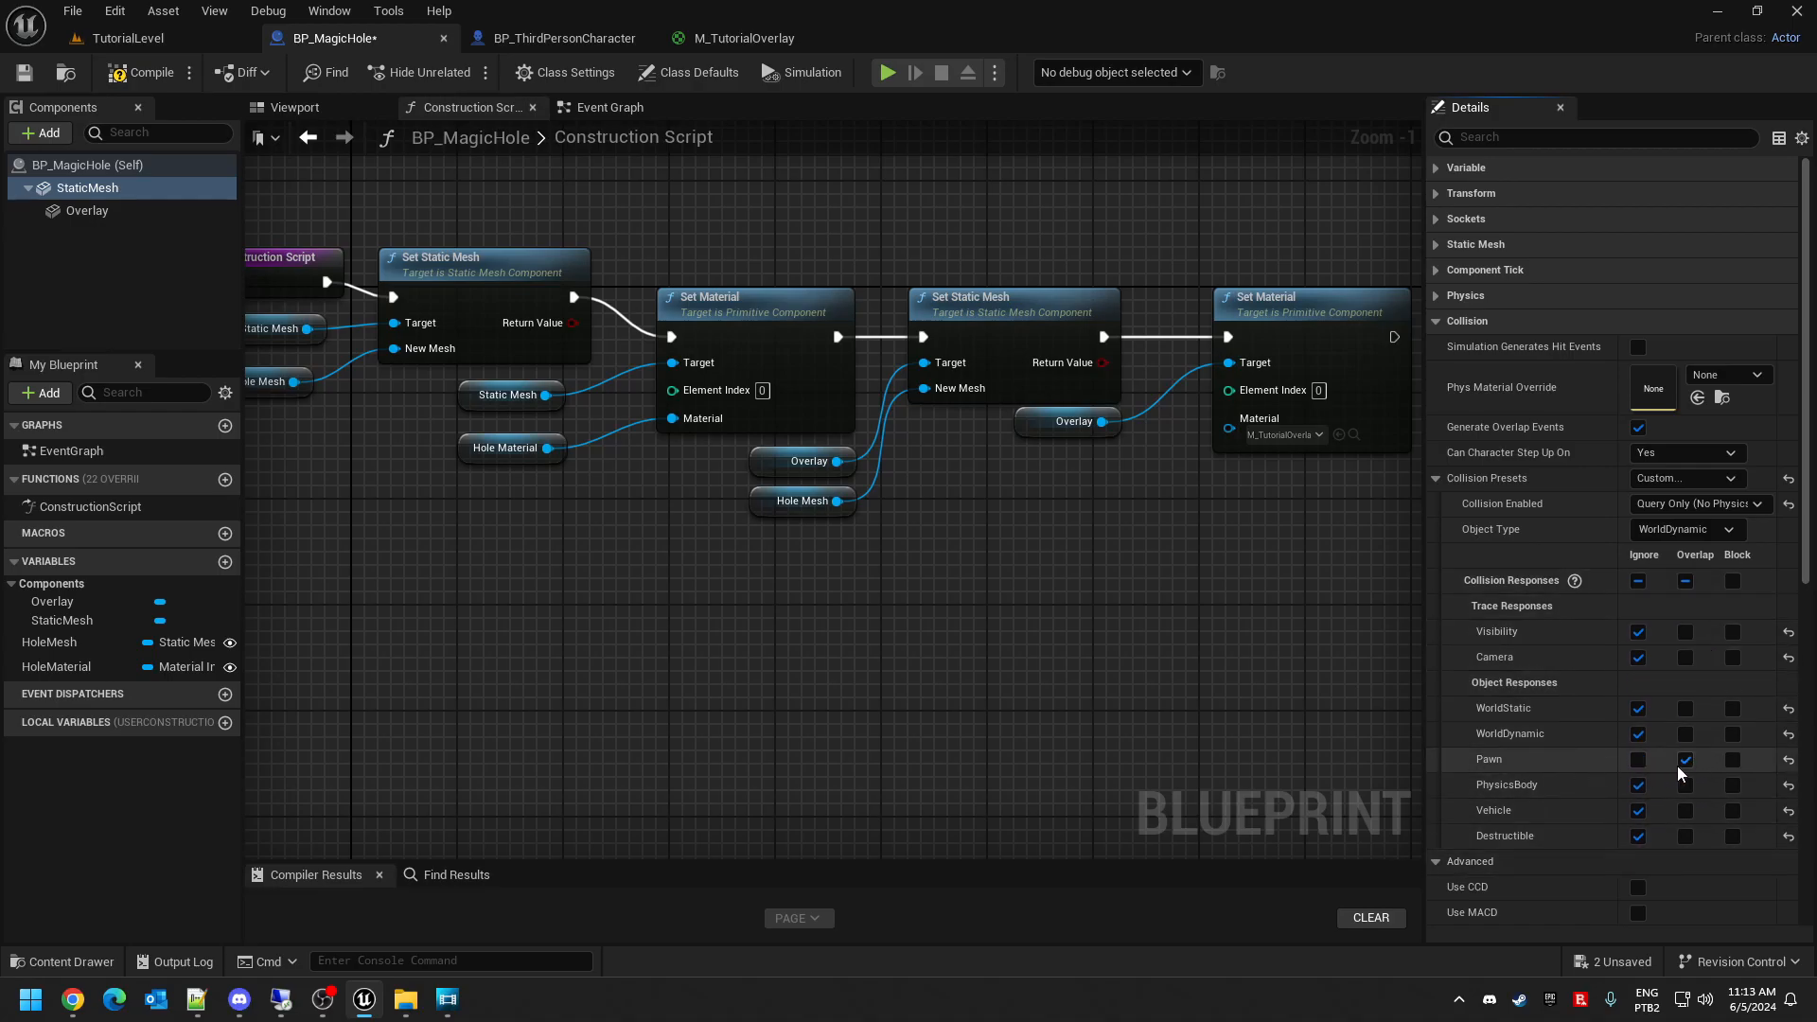
- Save and compile BP_MagicHole, and add an ActorBeginOverlap event to its Event Graph
key("ctrl+s")
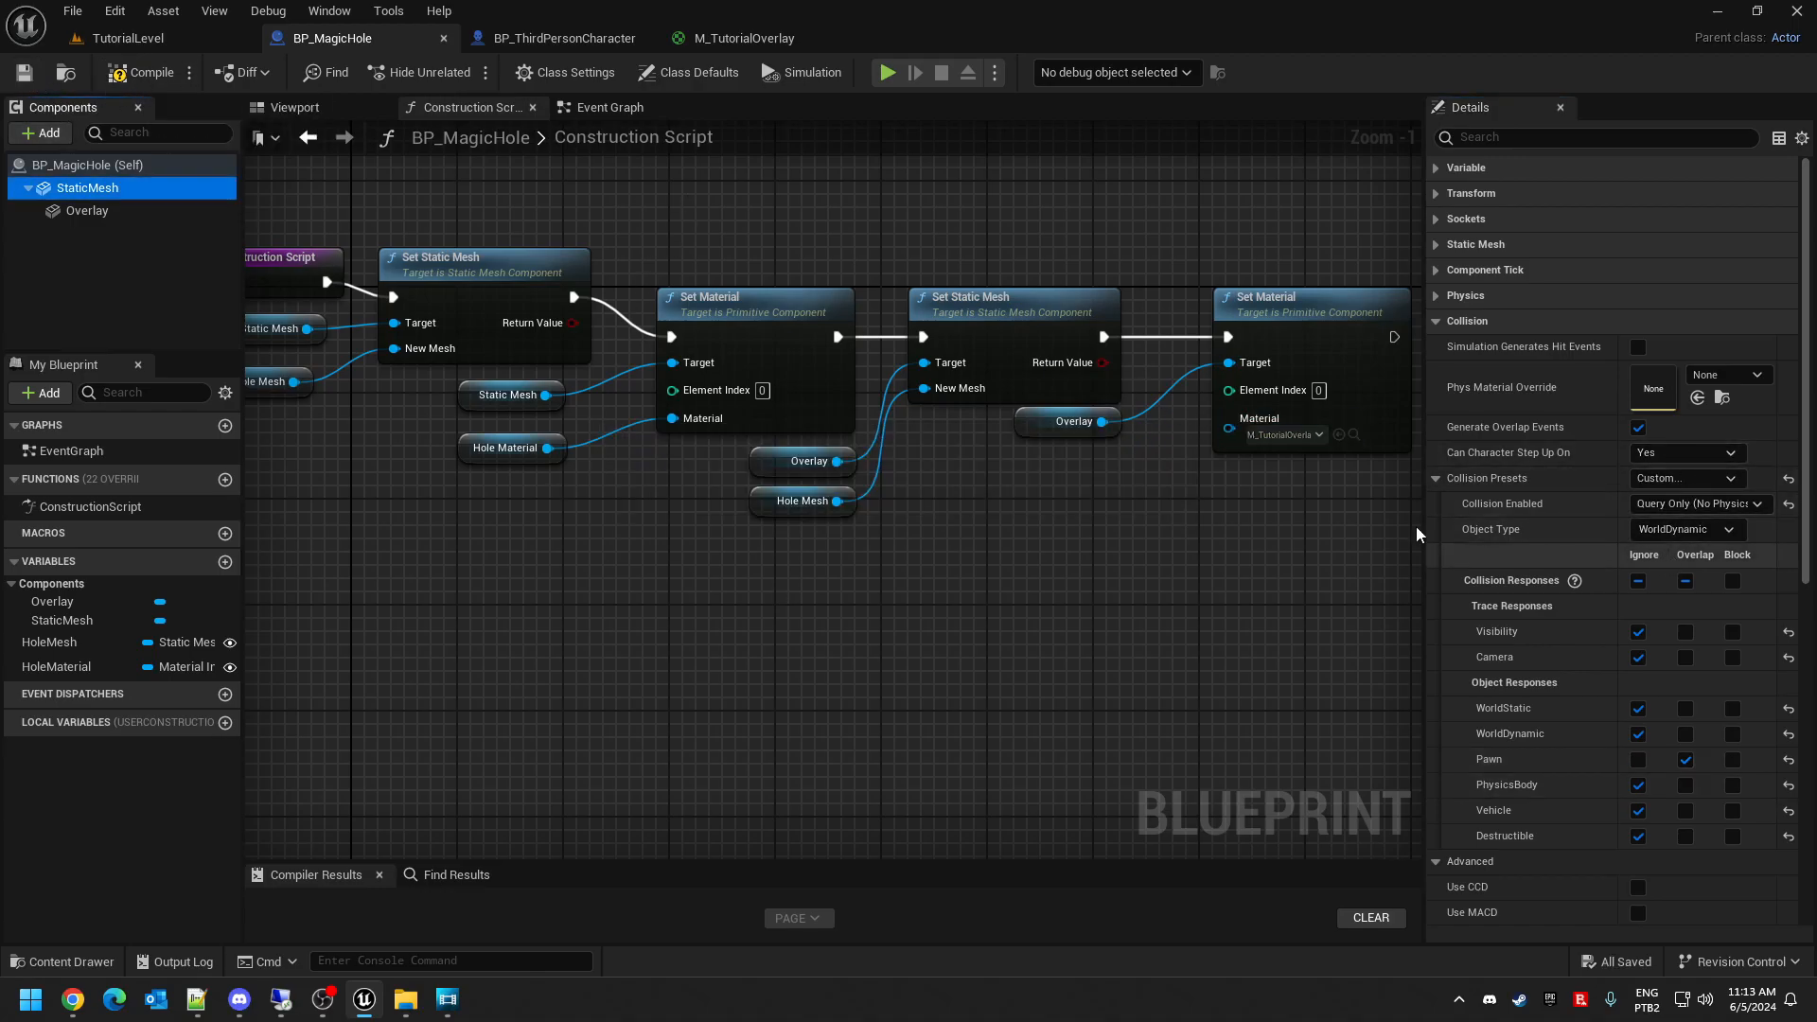
left_click(142, 72)
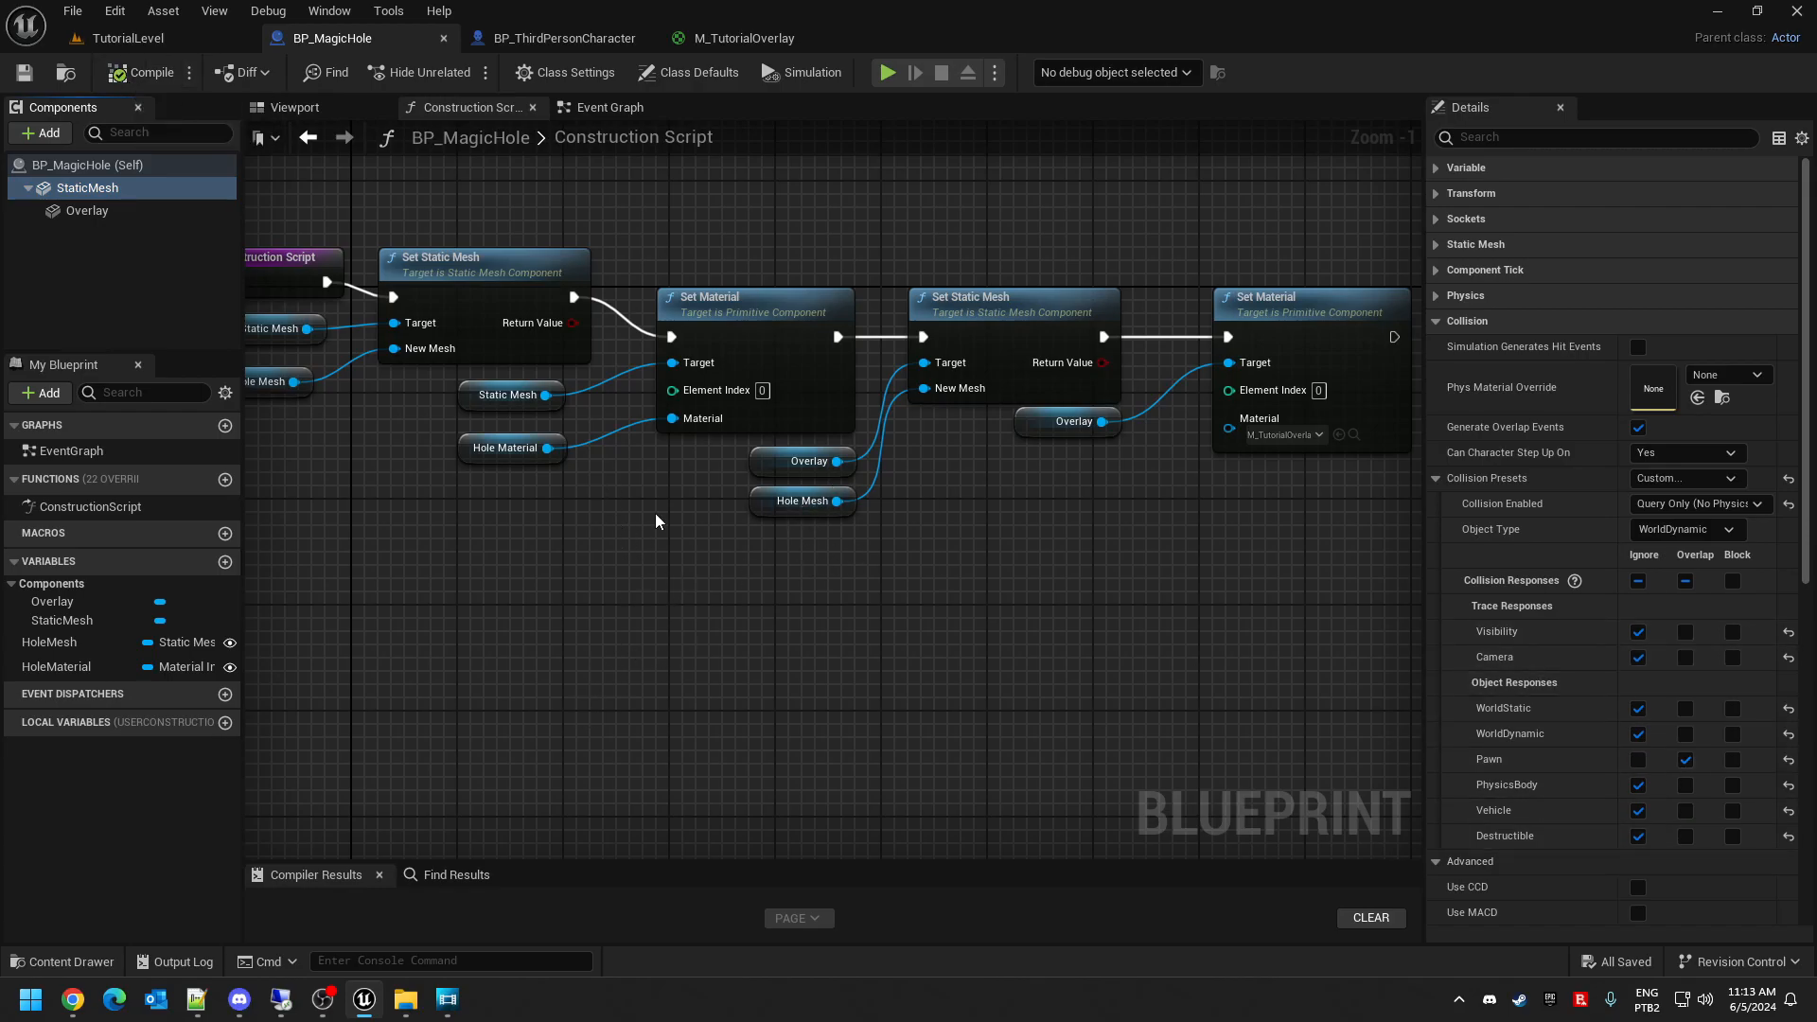
left_click(606, 107)
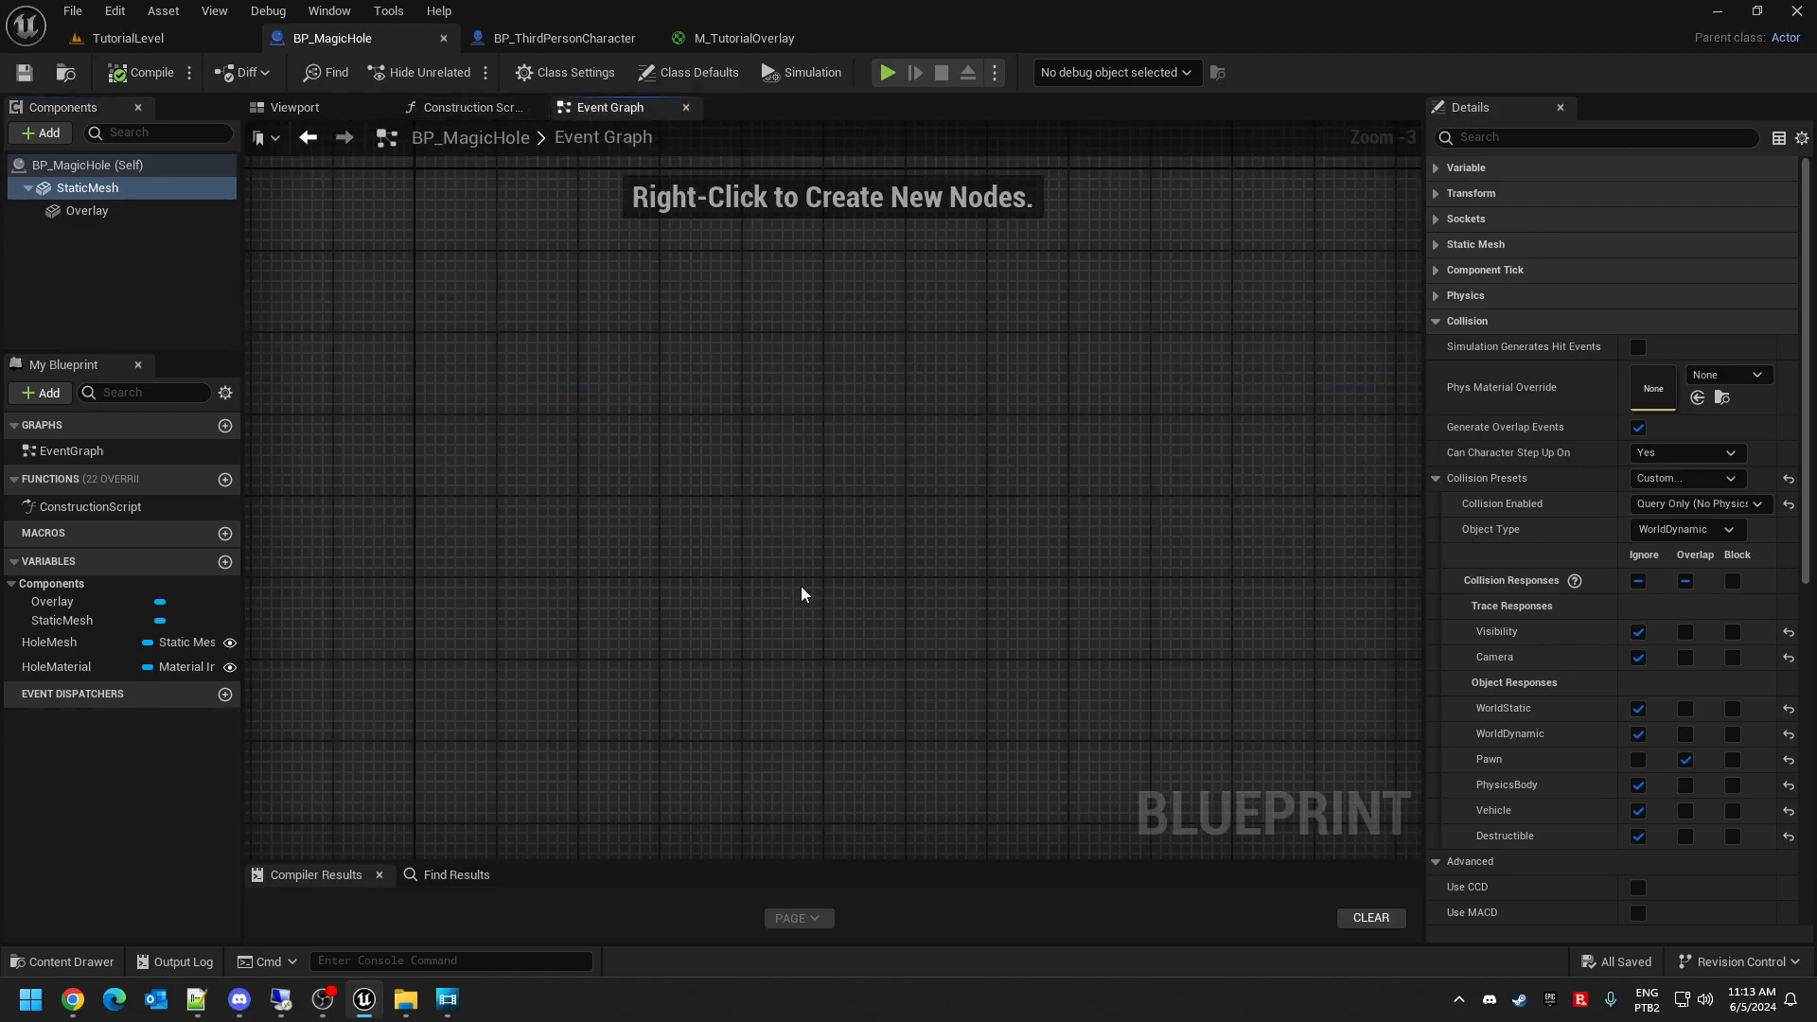
right_click(680, 481)
type("begin ov")
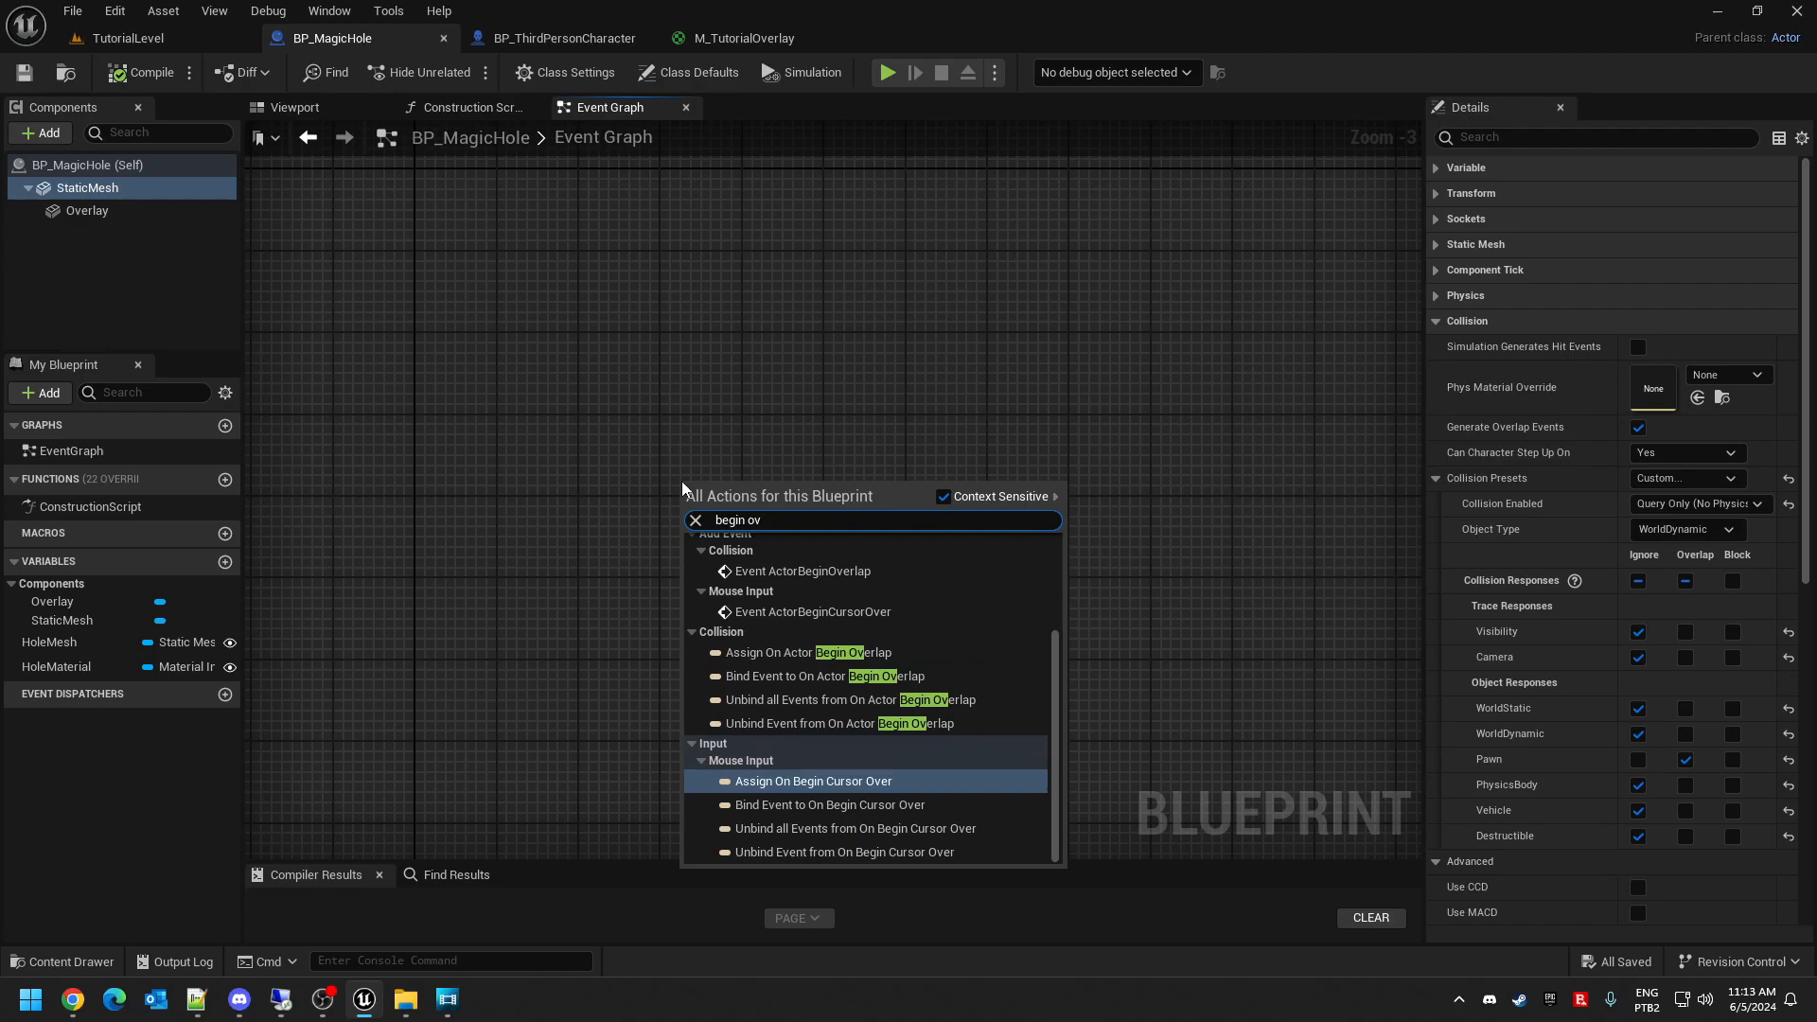
left_click(795, 571)
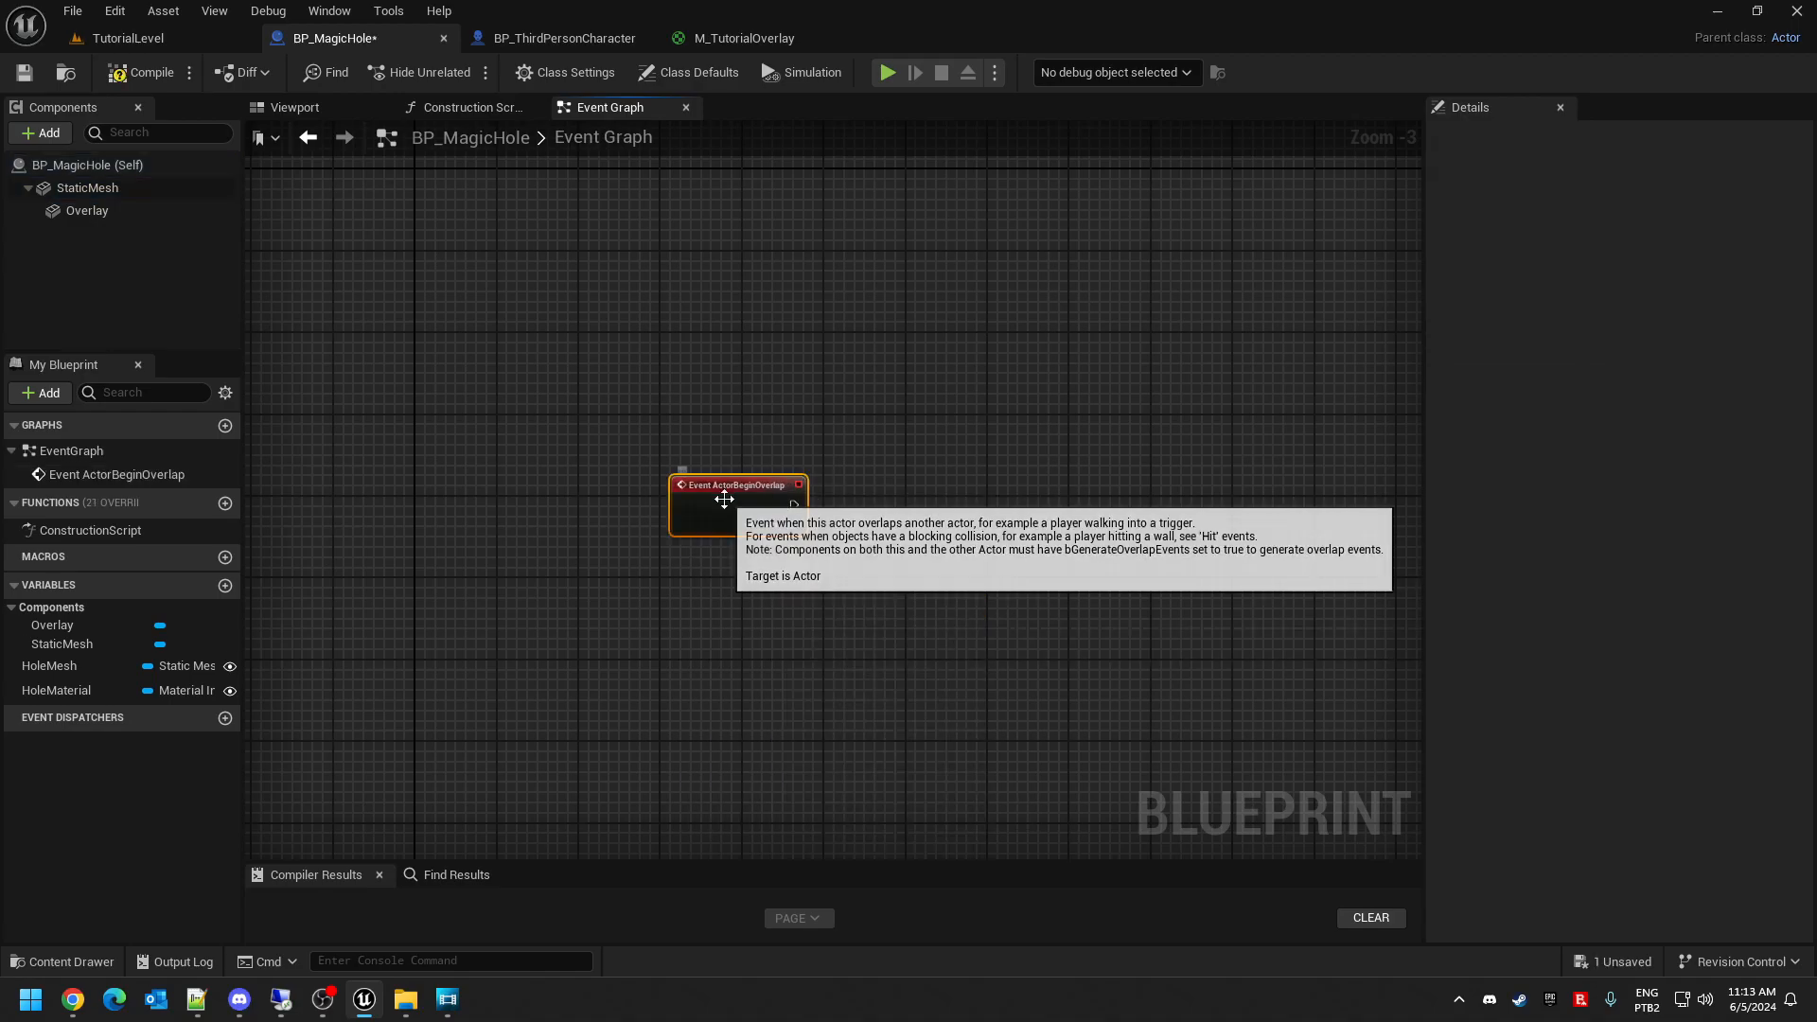
left_click_drag(723, 499, 717, 375)
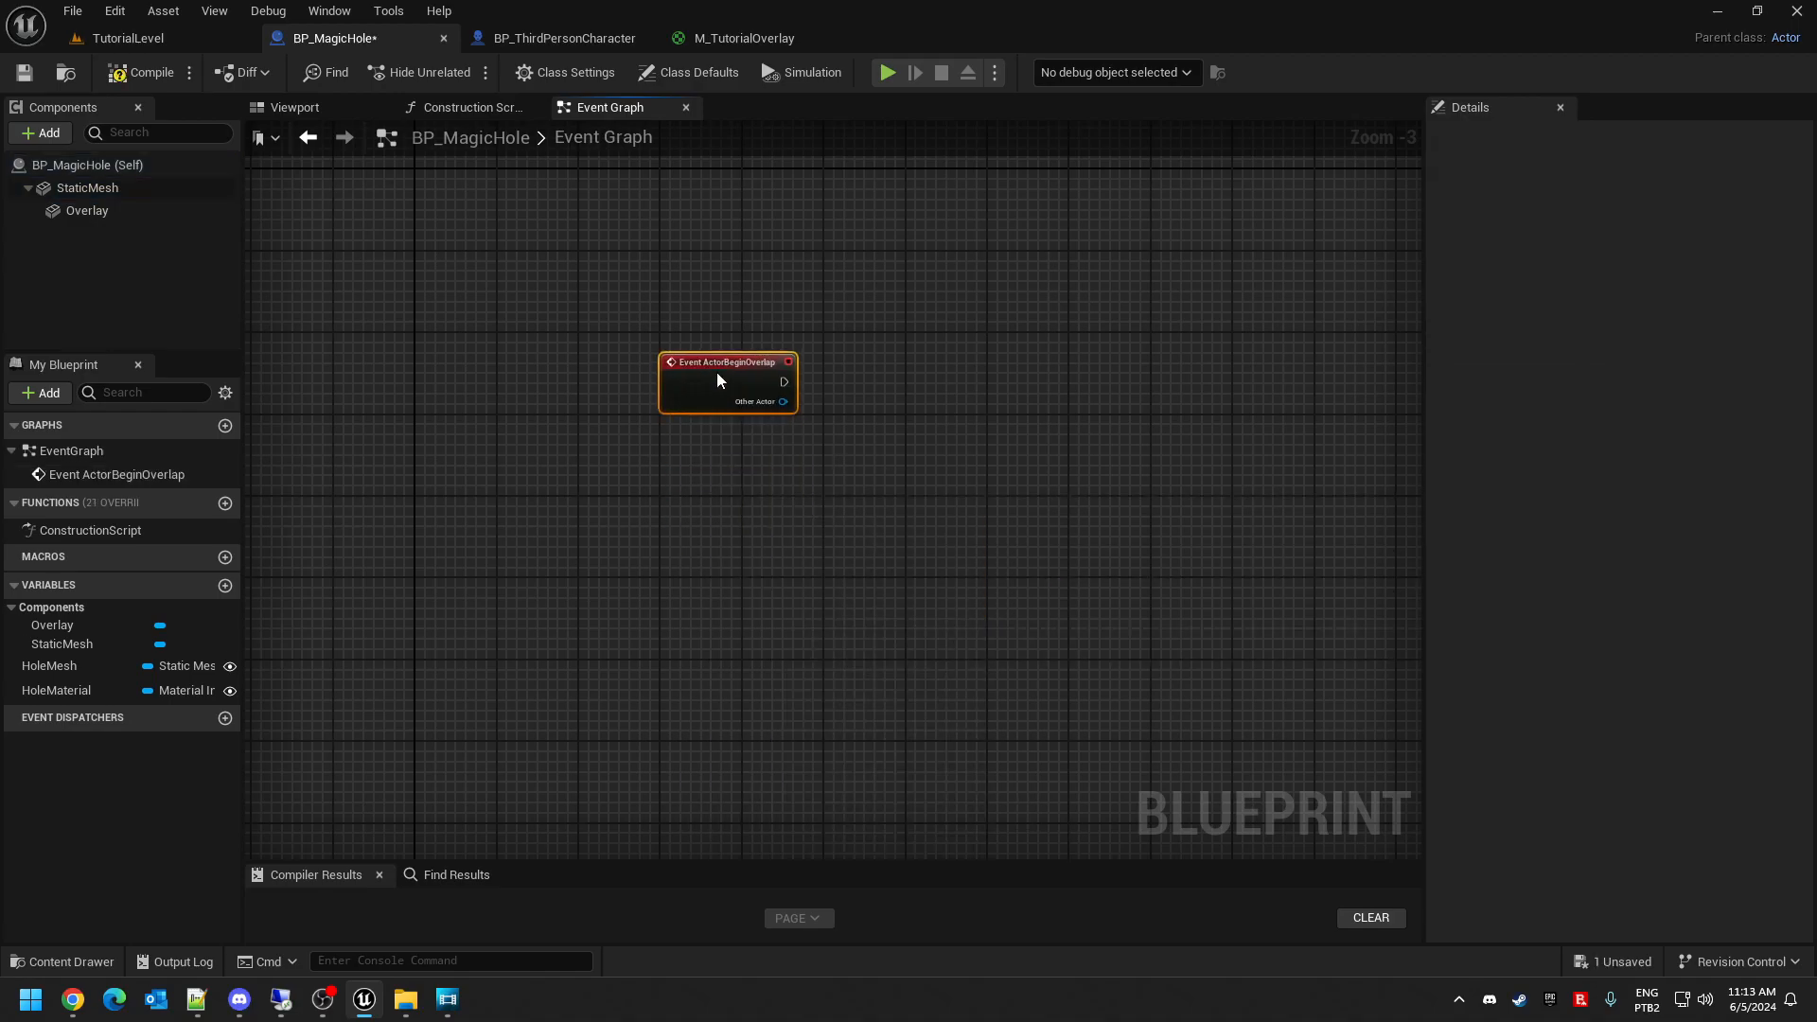
right_click(670, 499)
type("e")
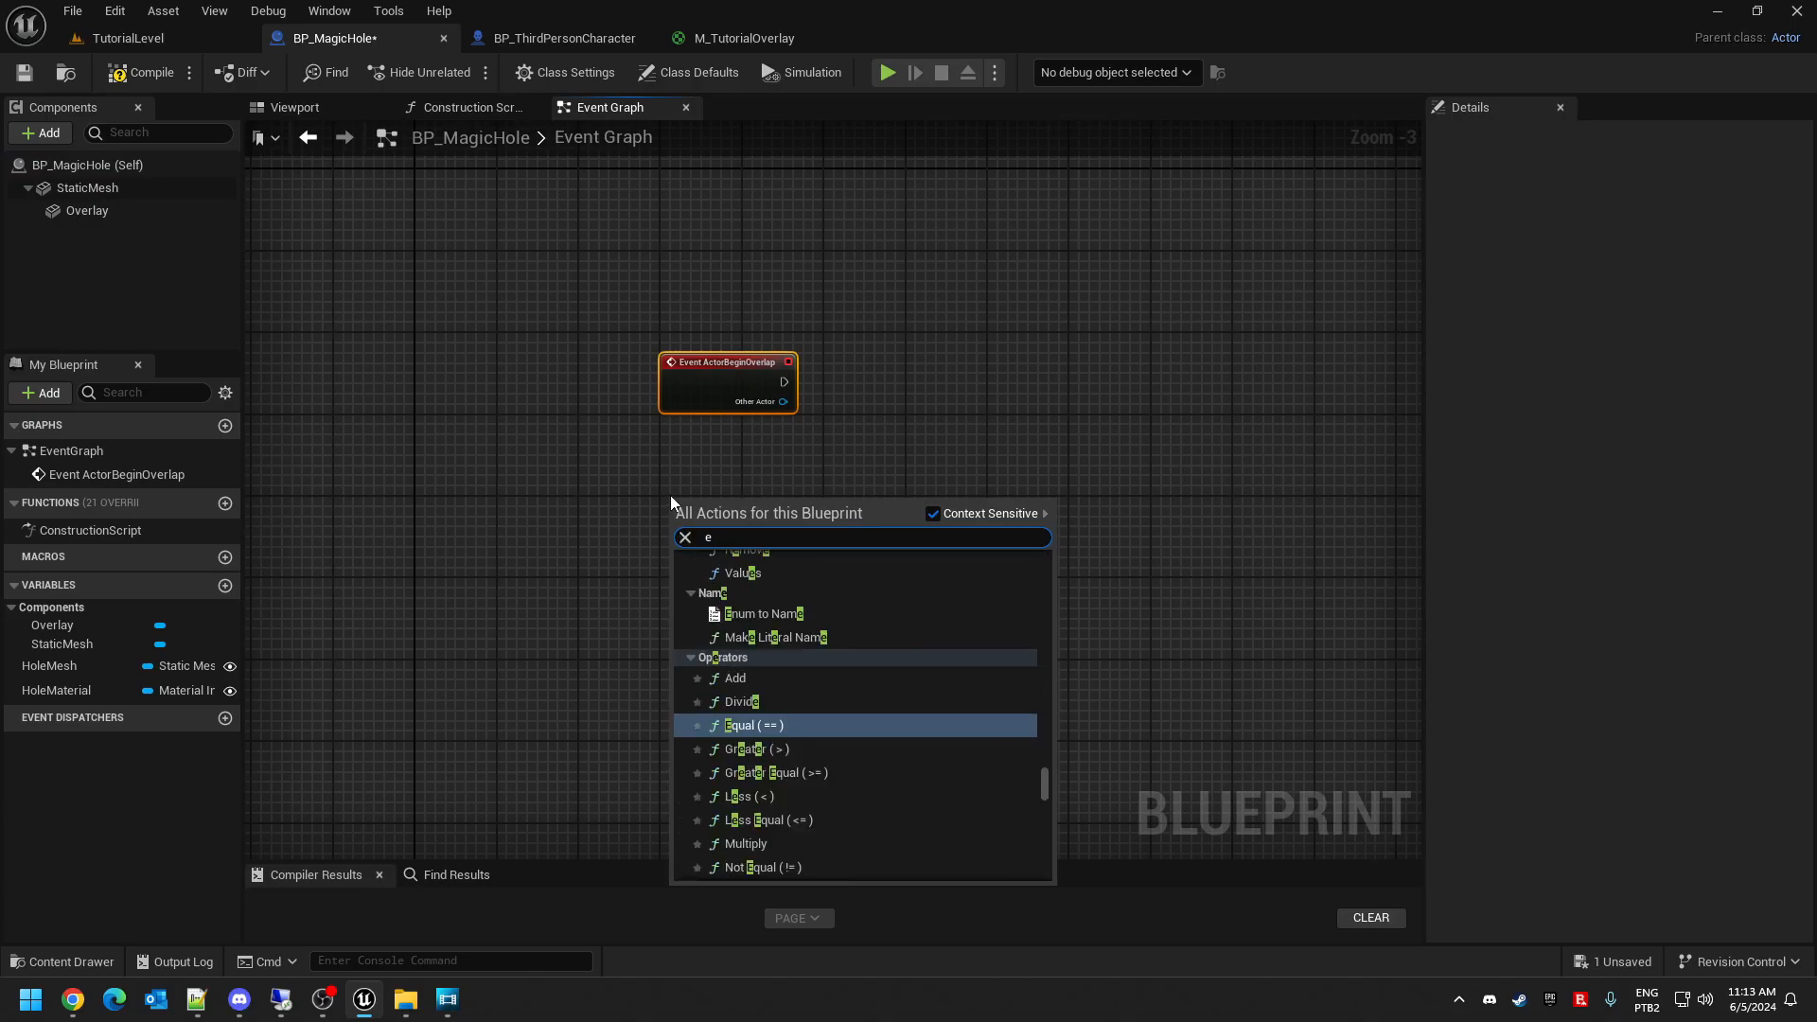
type("nd over")
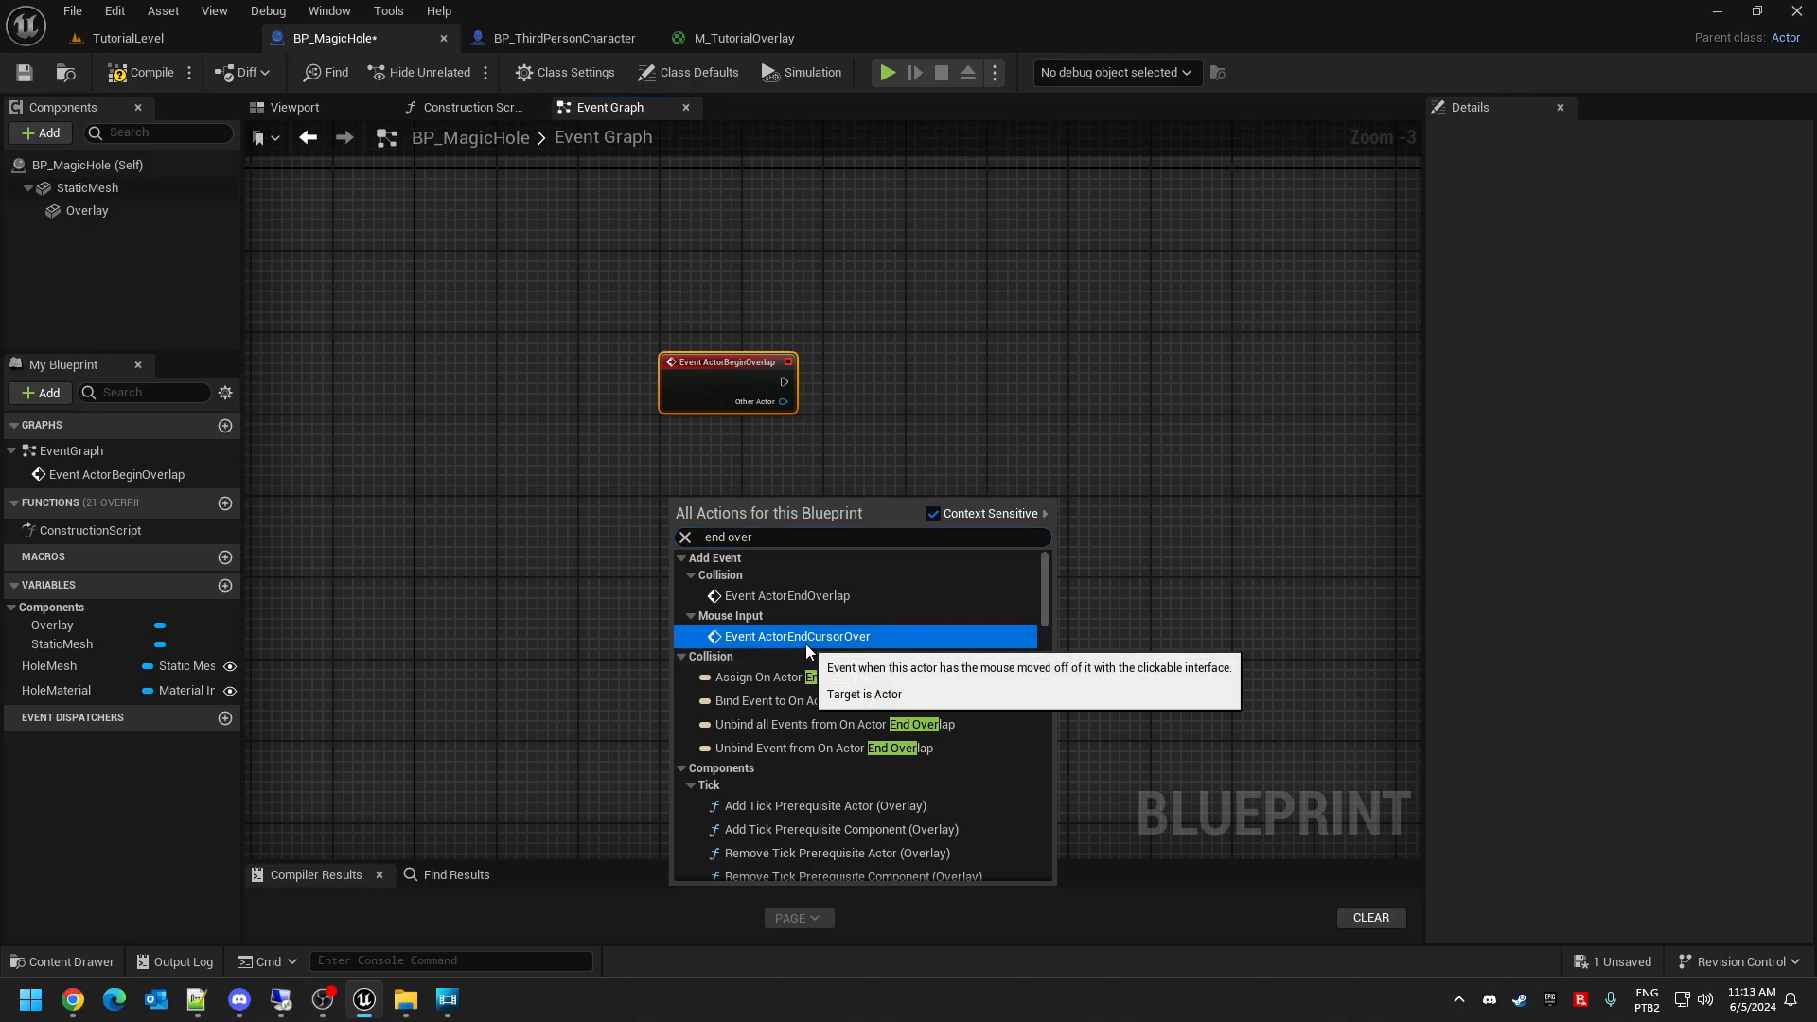
left_click(808, 644)
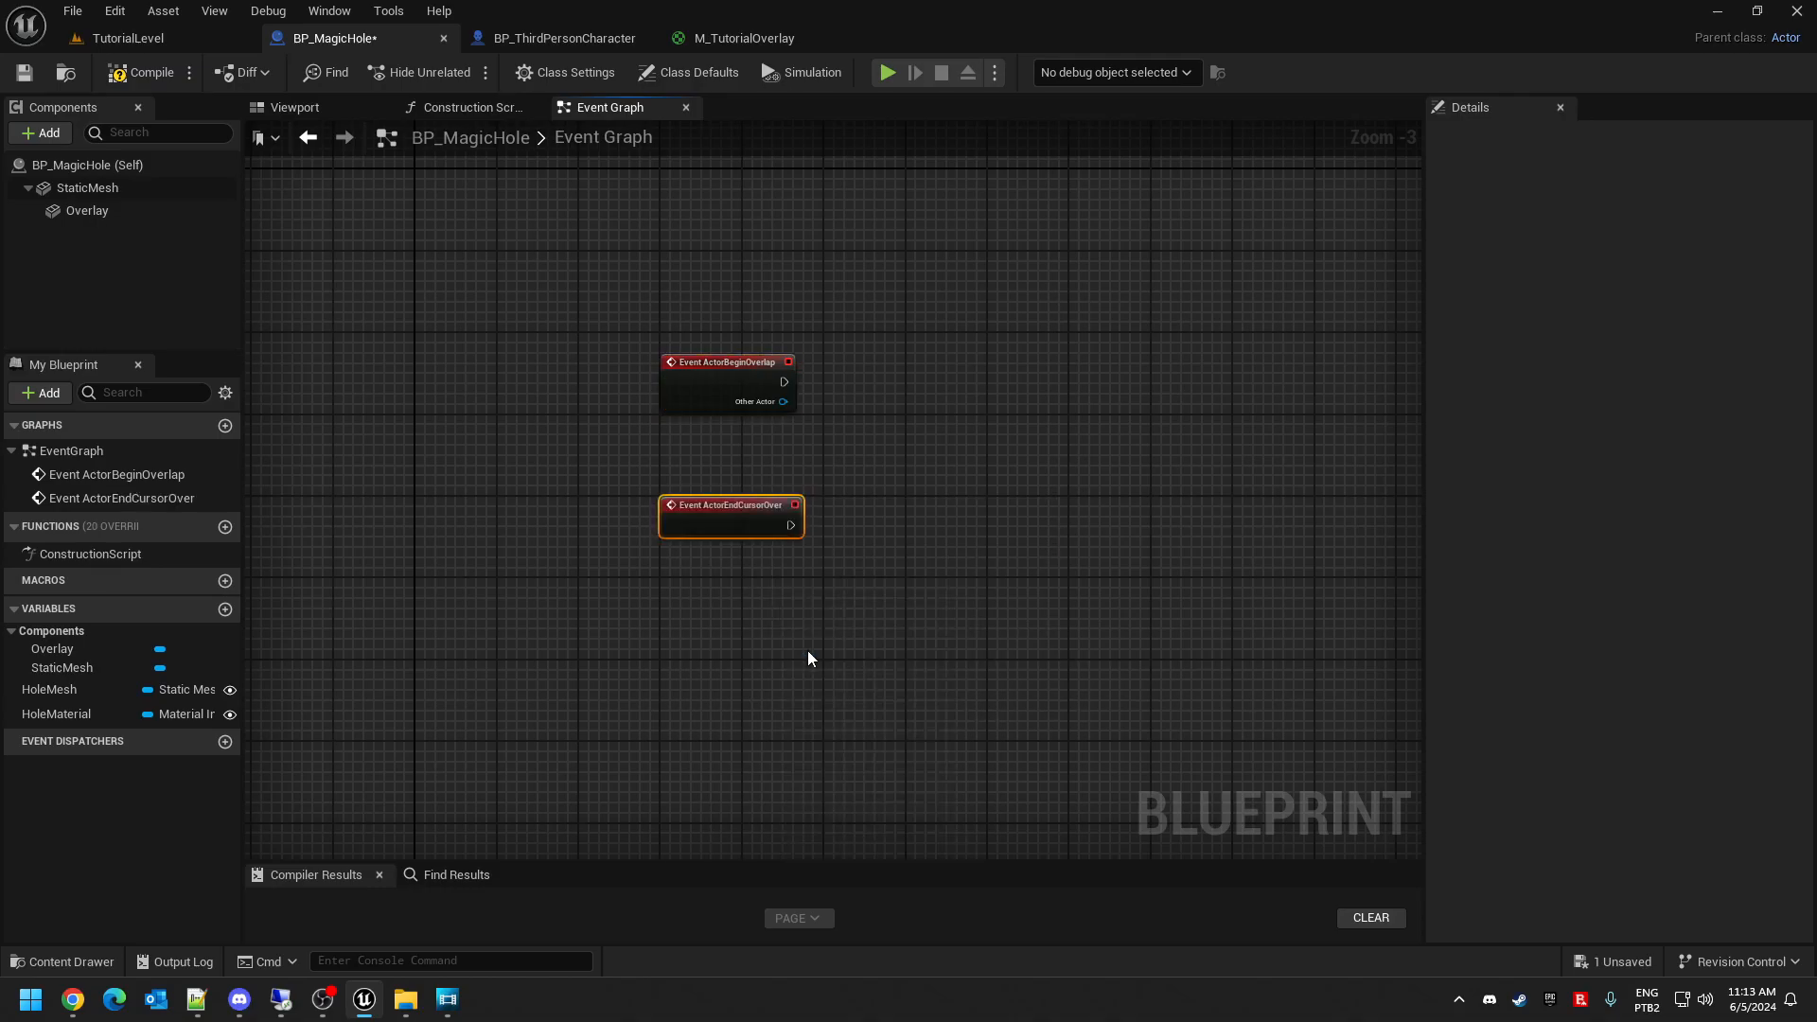
key("Delete")
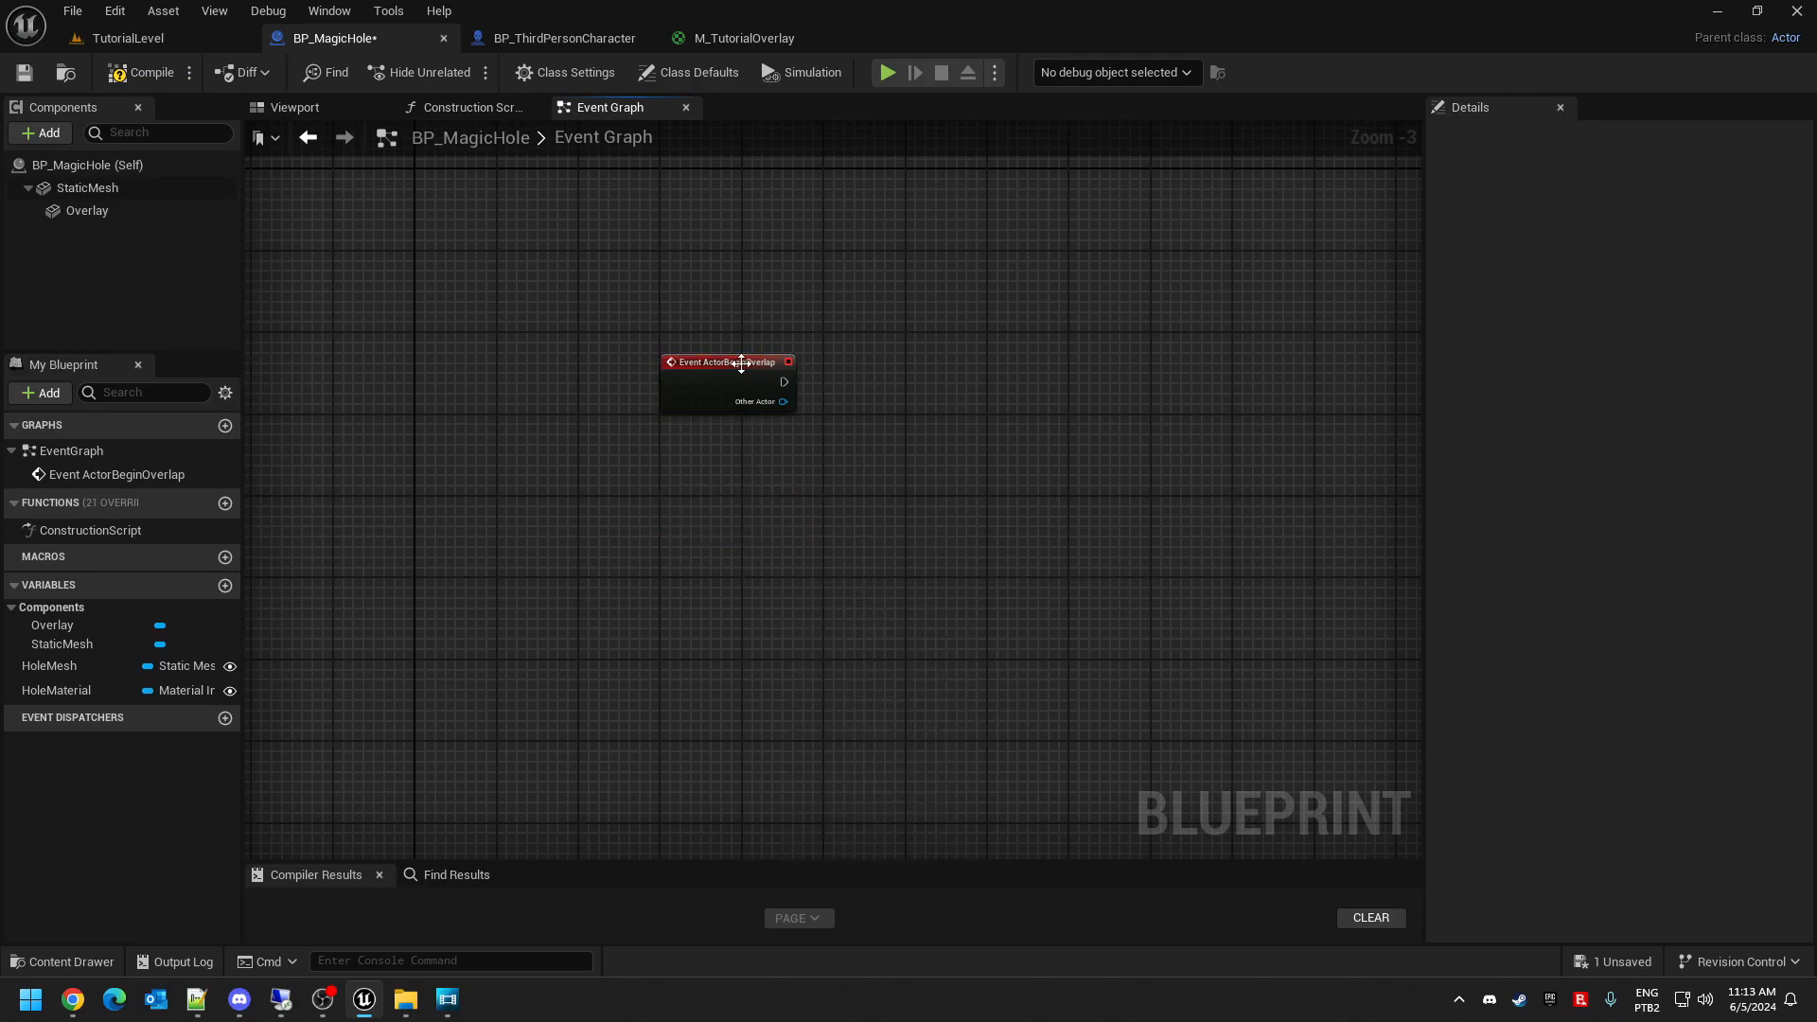
- Add an ActorEndOverlap event and arrange it below the ActorBeginOverlap event with space between them
right_click(725, 466)
type("event")
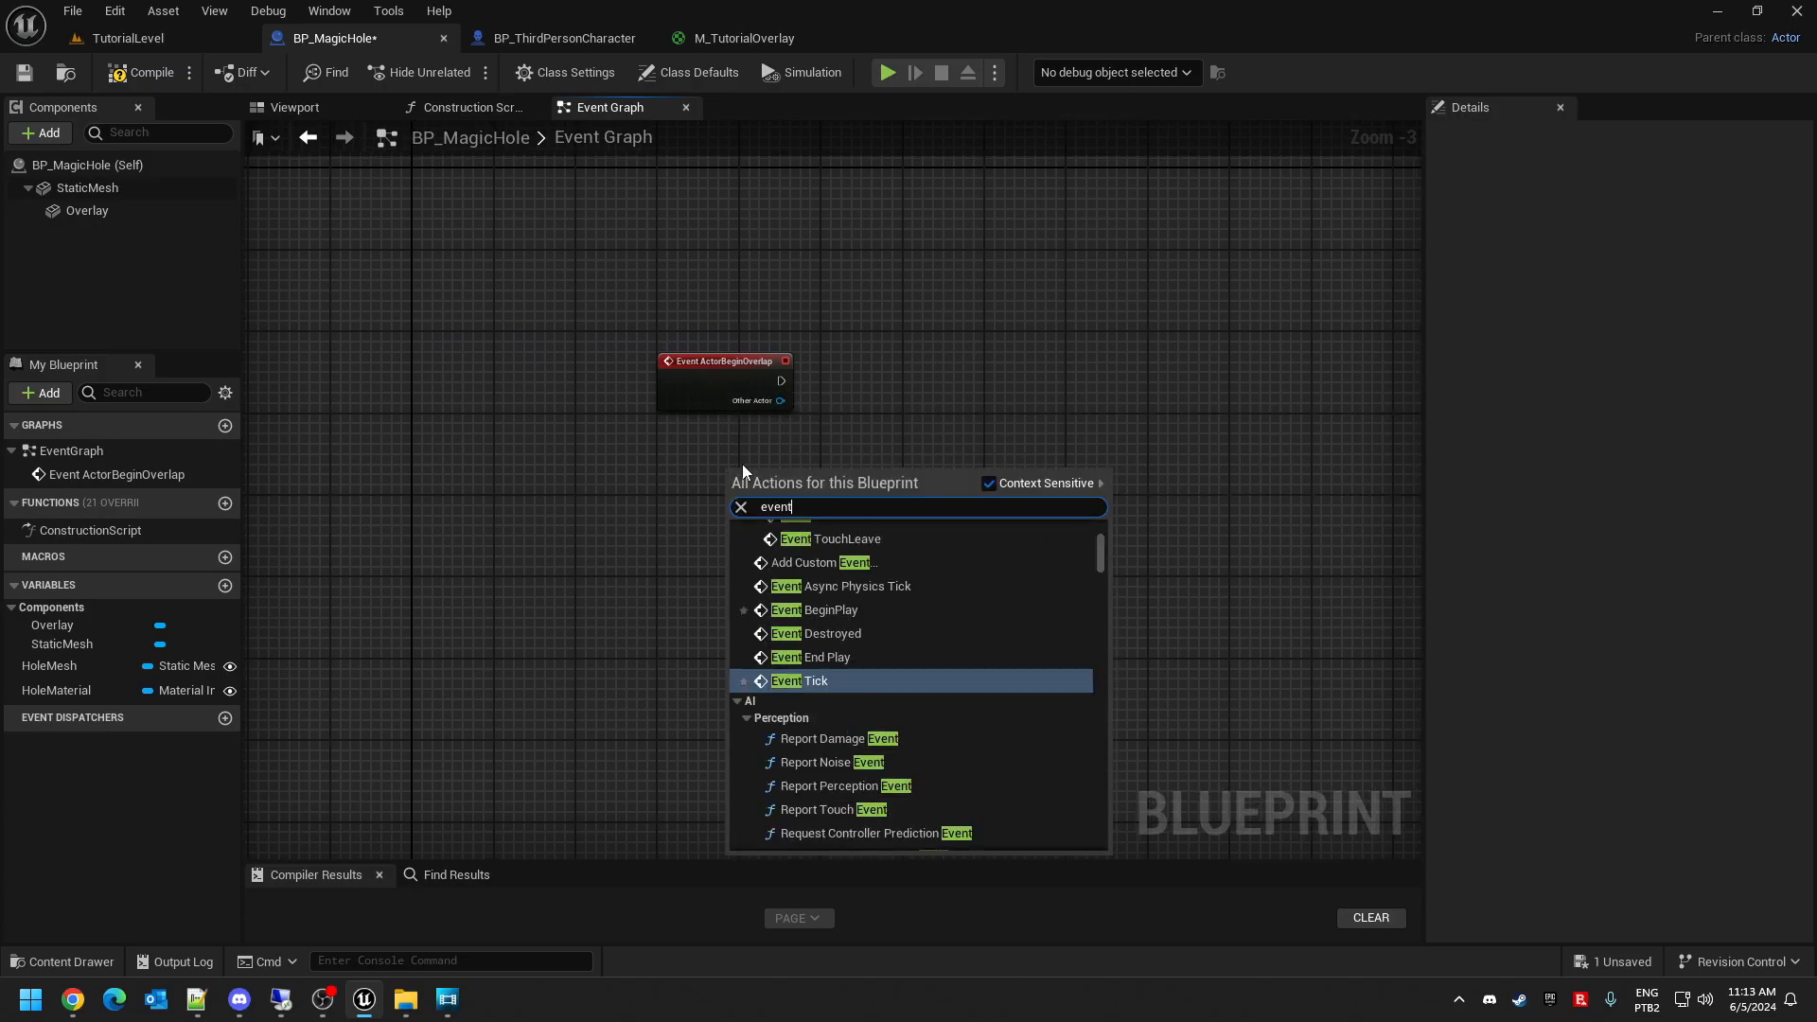
type(" actor end ov")
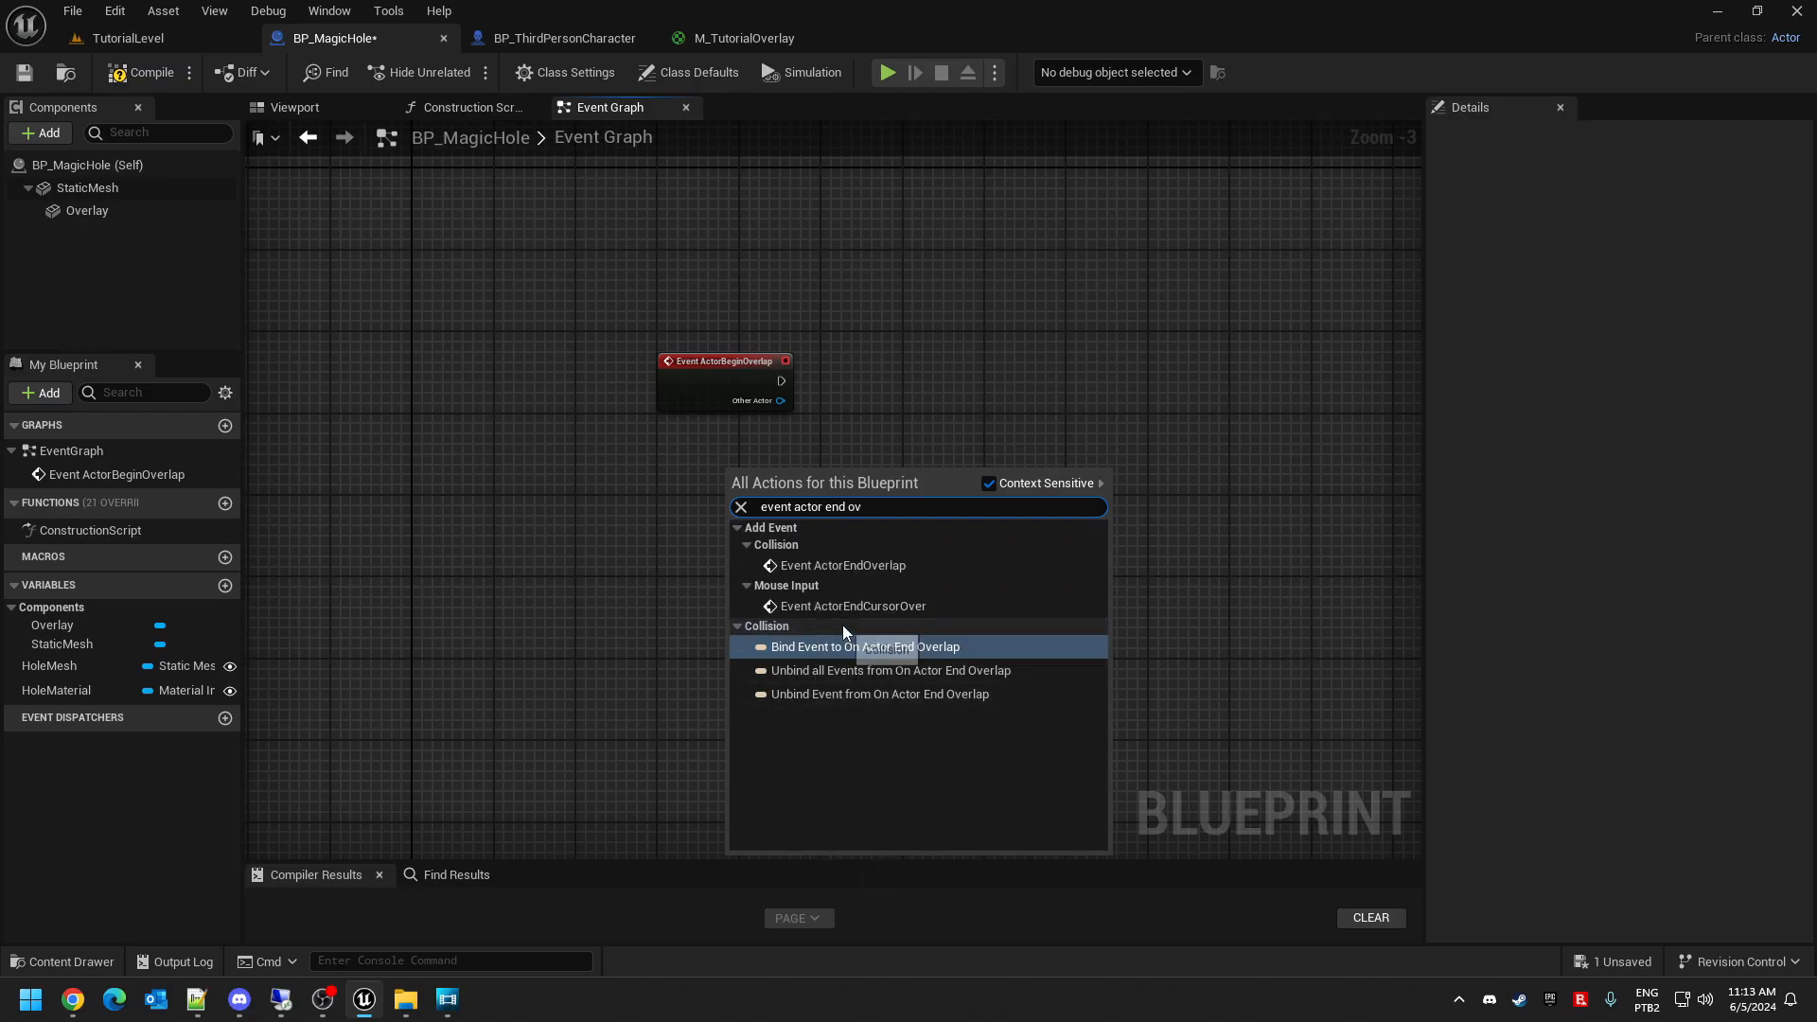
left_click(862, 566)
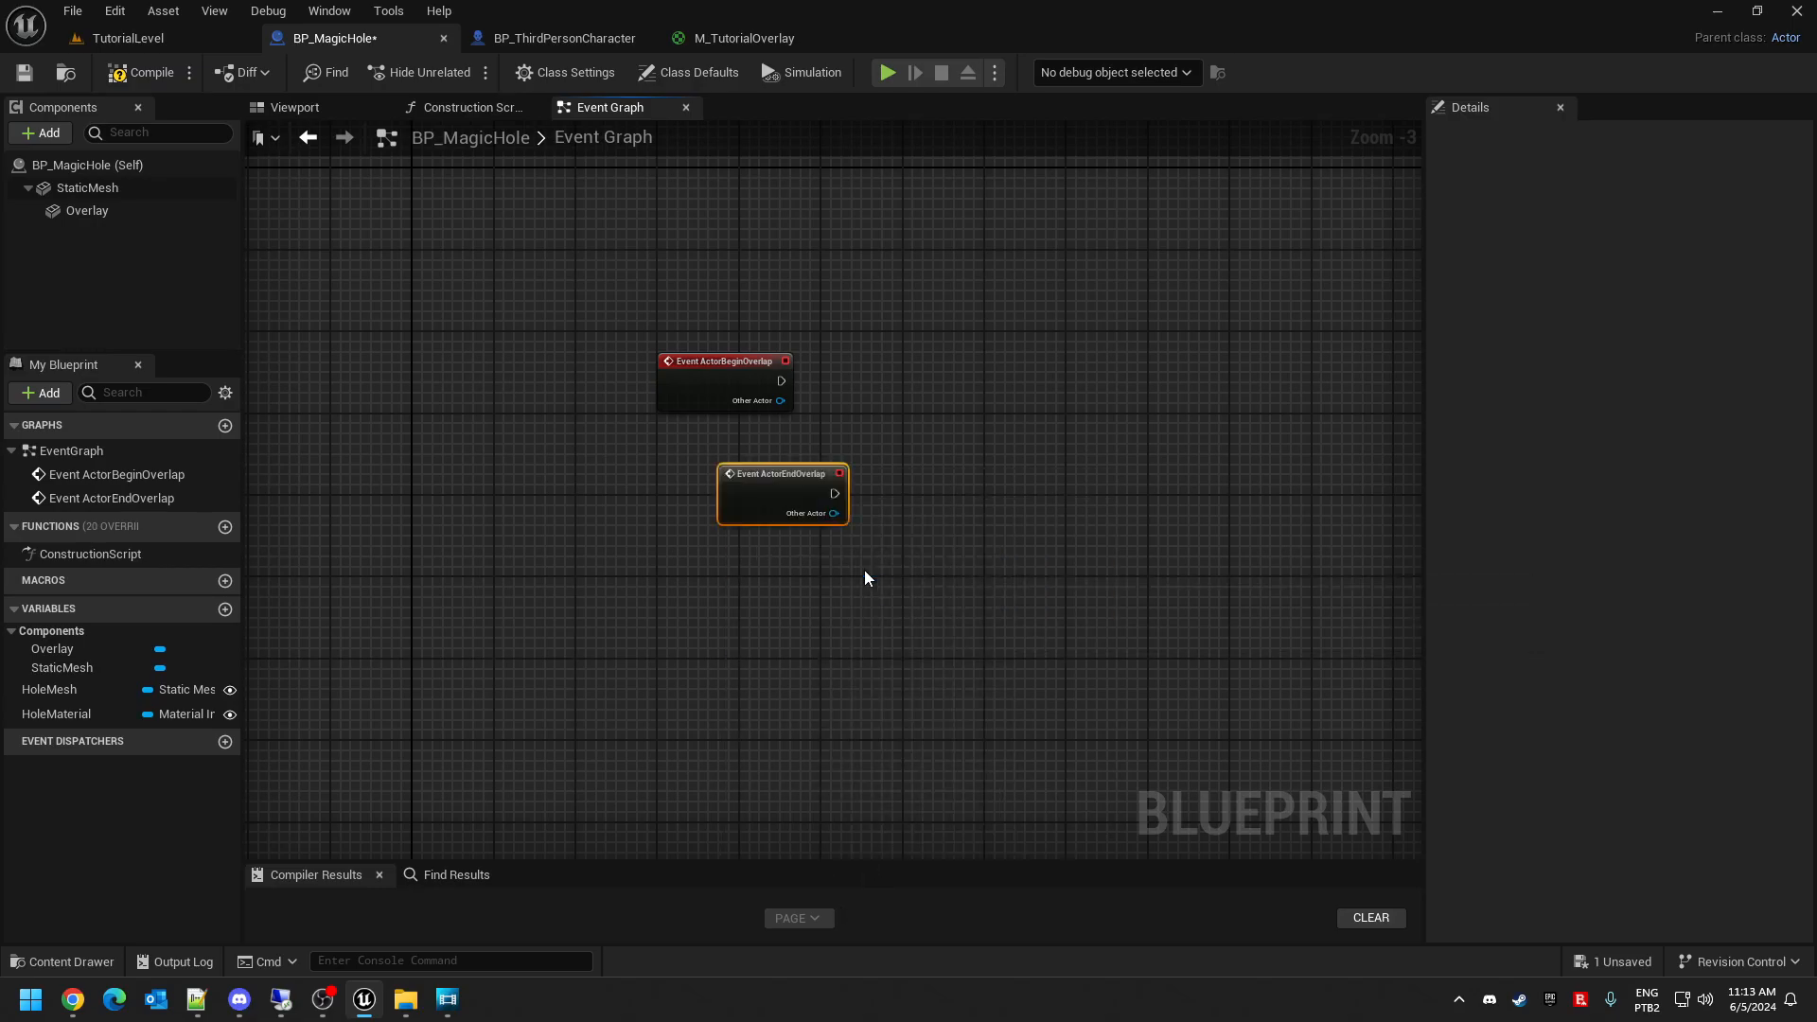
left_click_drag(749, 473, 711, 445)
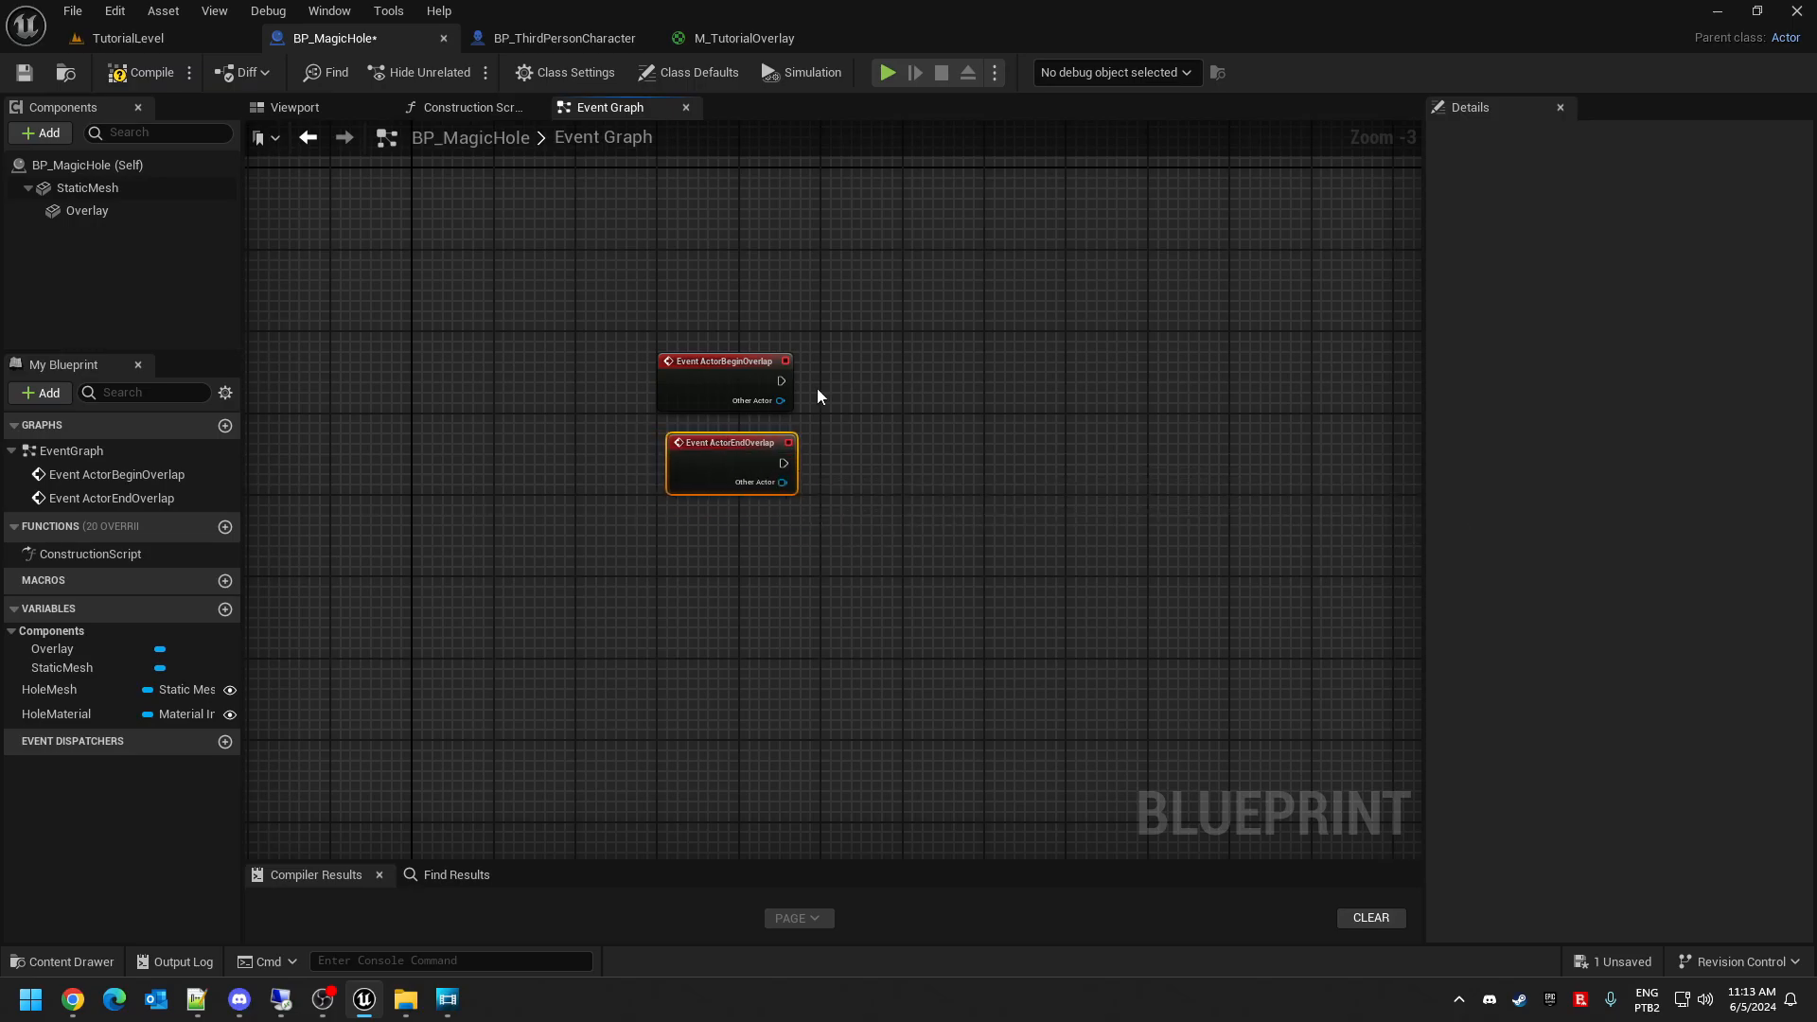
left_click_drag(753, 363, 753, 260)
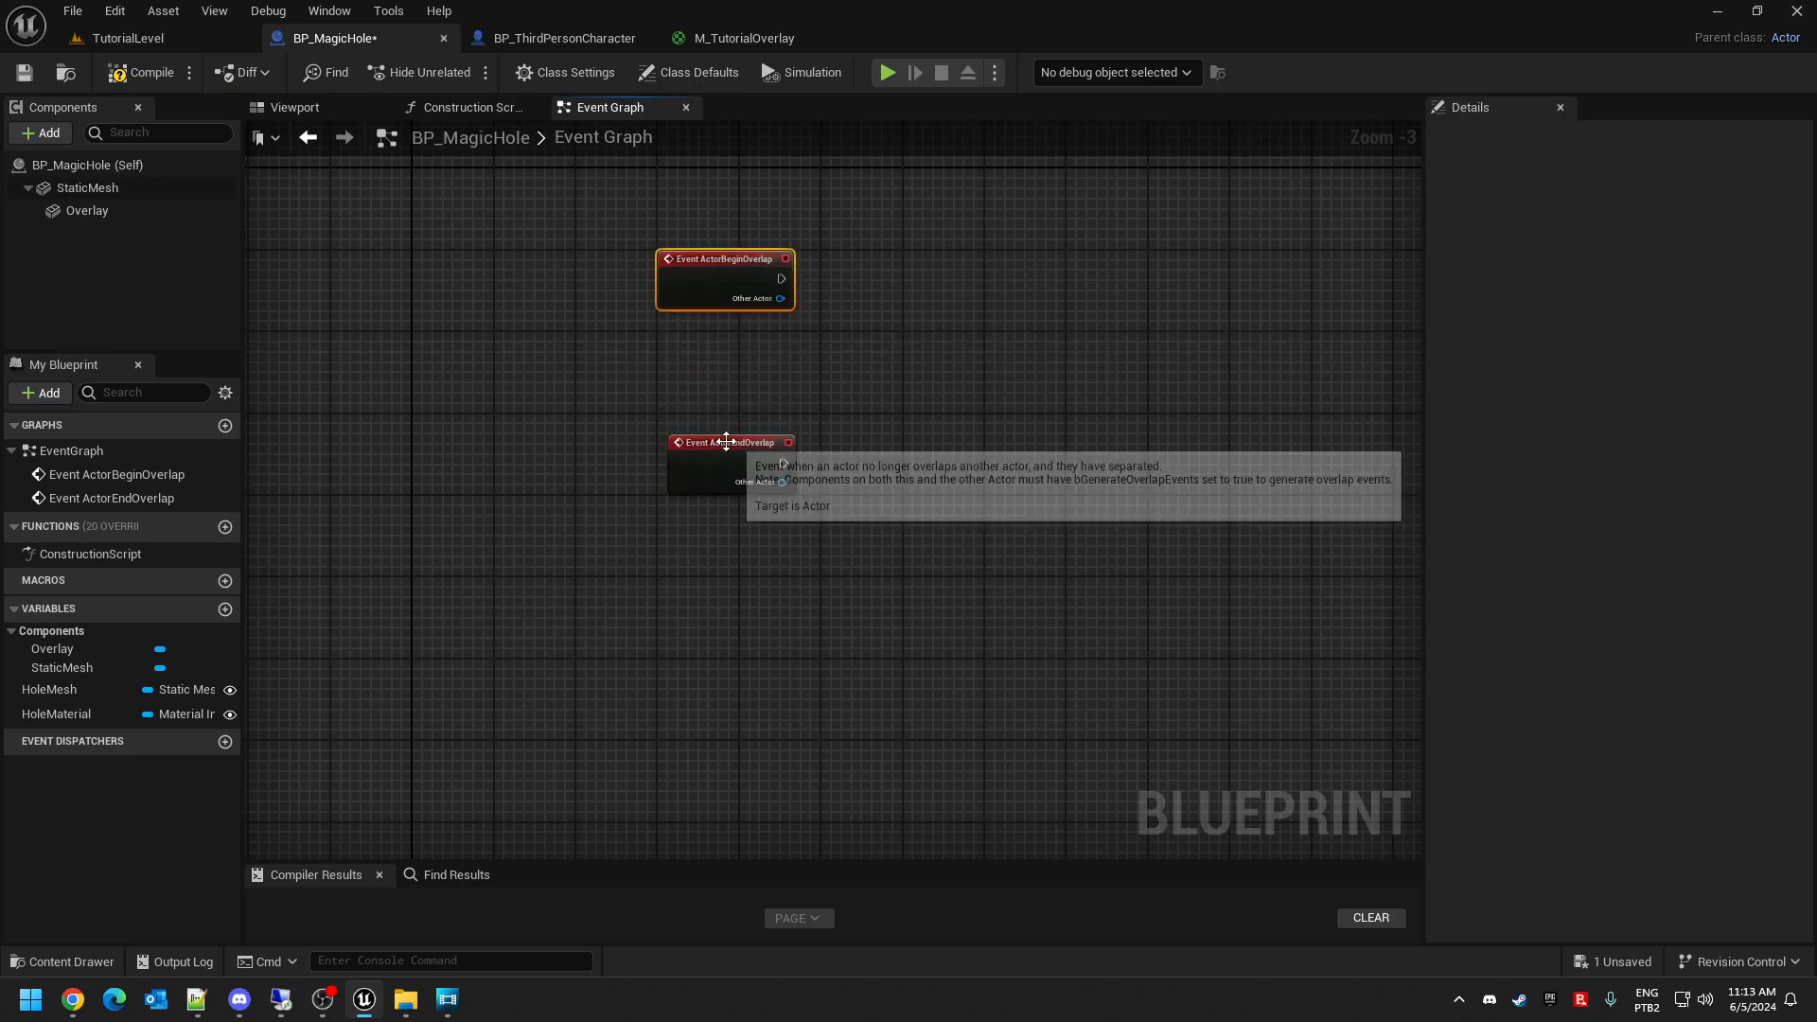
left_click_drag(726, 441, 724, 471)
- Try casting the Other Actor of ActorBeginOverlap to BP_ThirdPersonCharacter
left_click_drag(782, 280, 867, 281)
left_click(793, 316)
left_click_drag(866, 316, 866, 316)
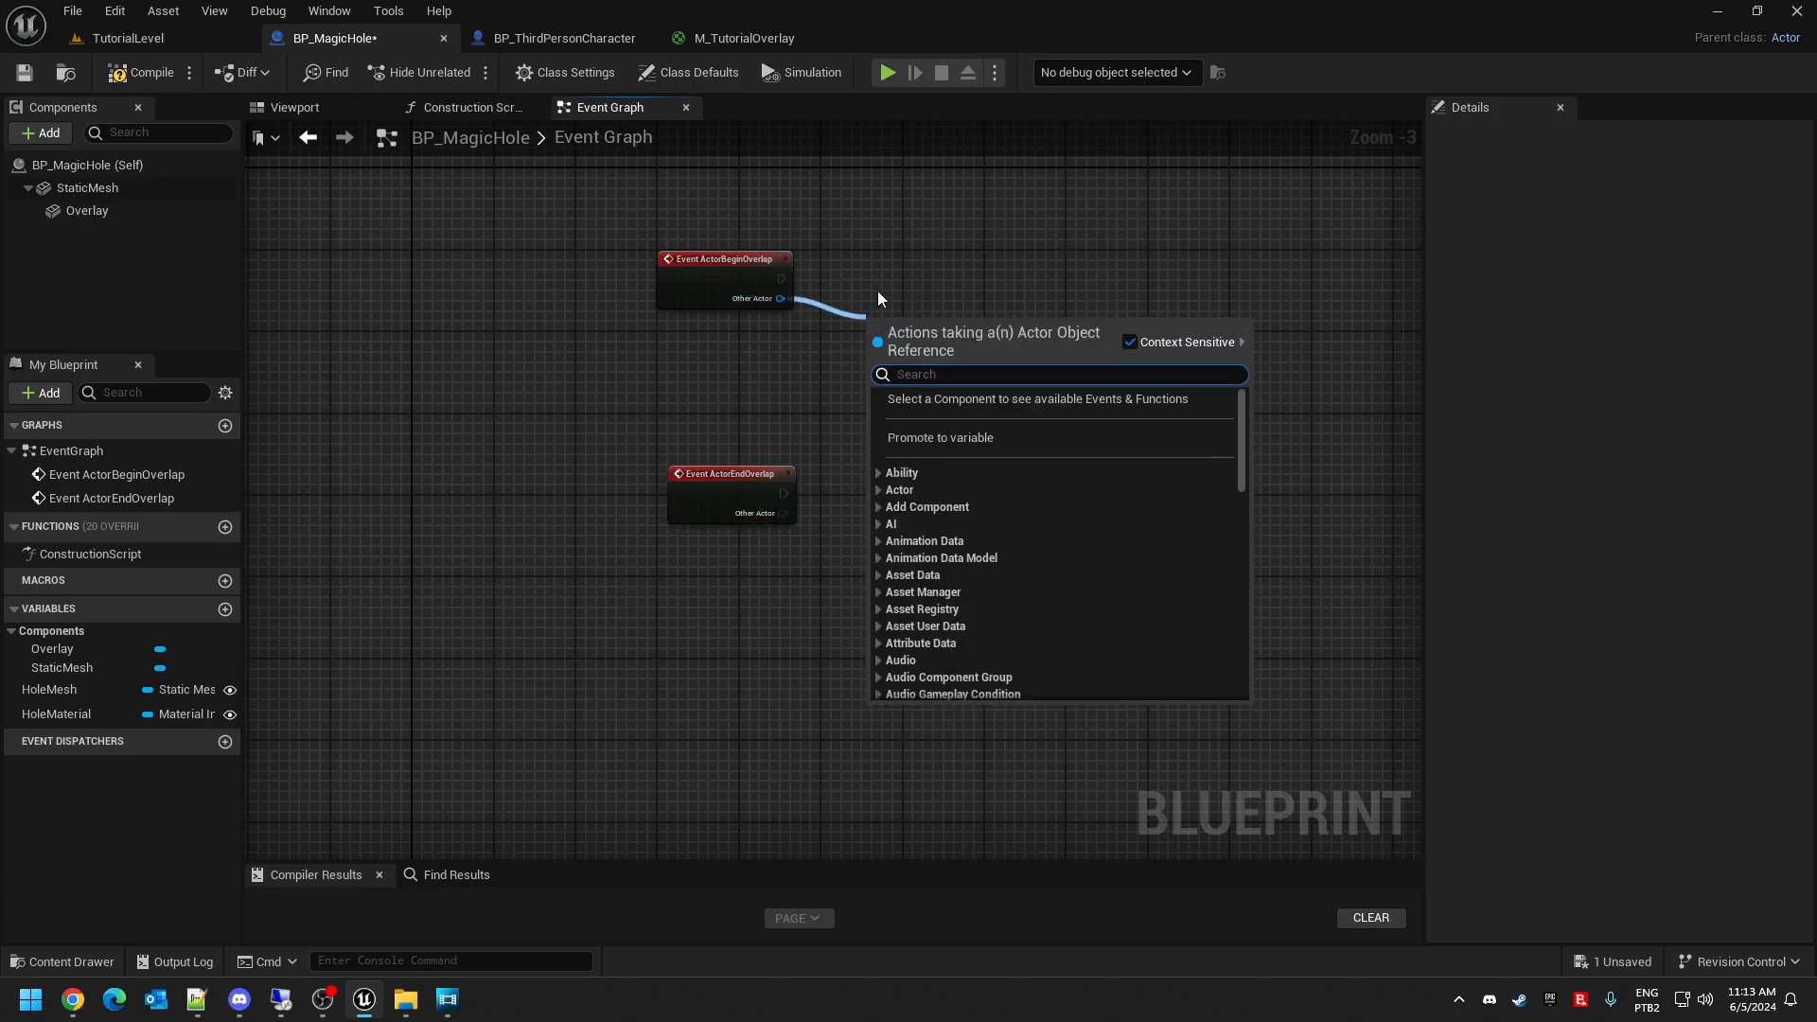
type("cast")
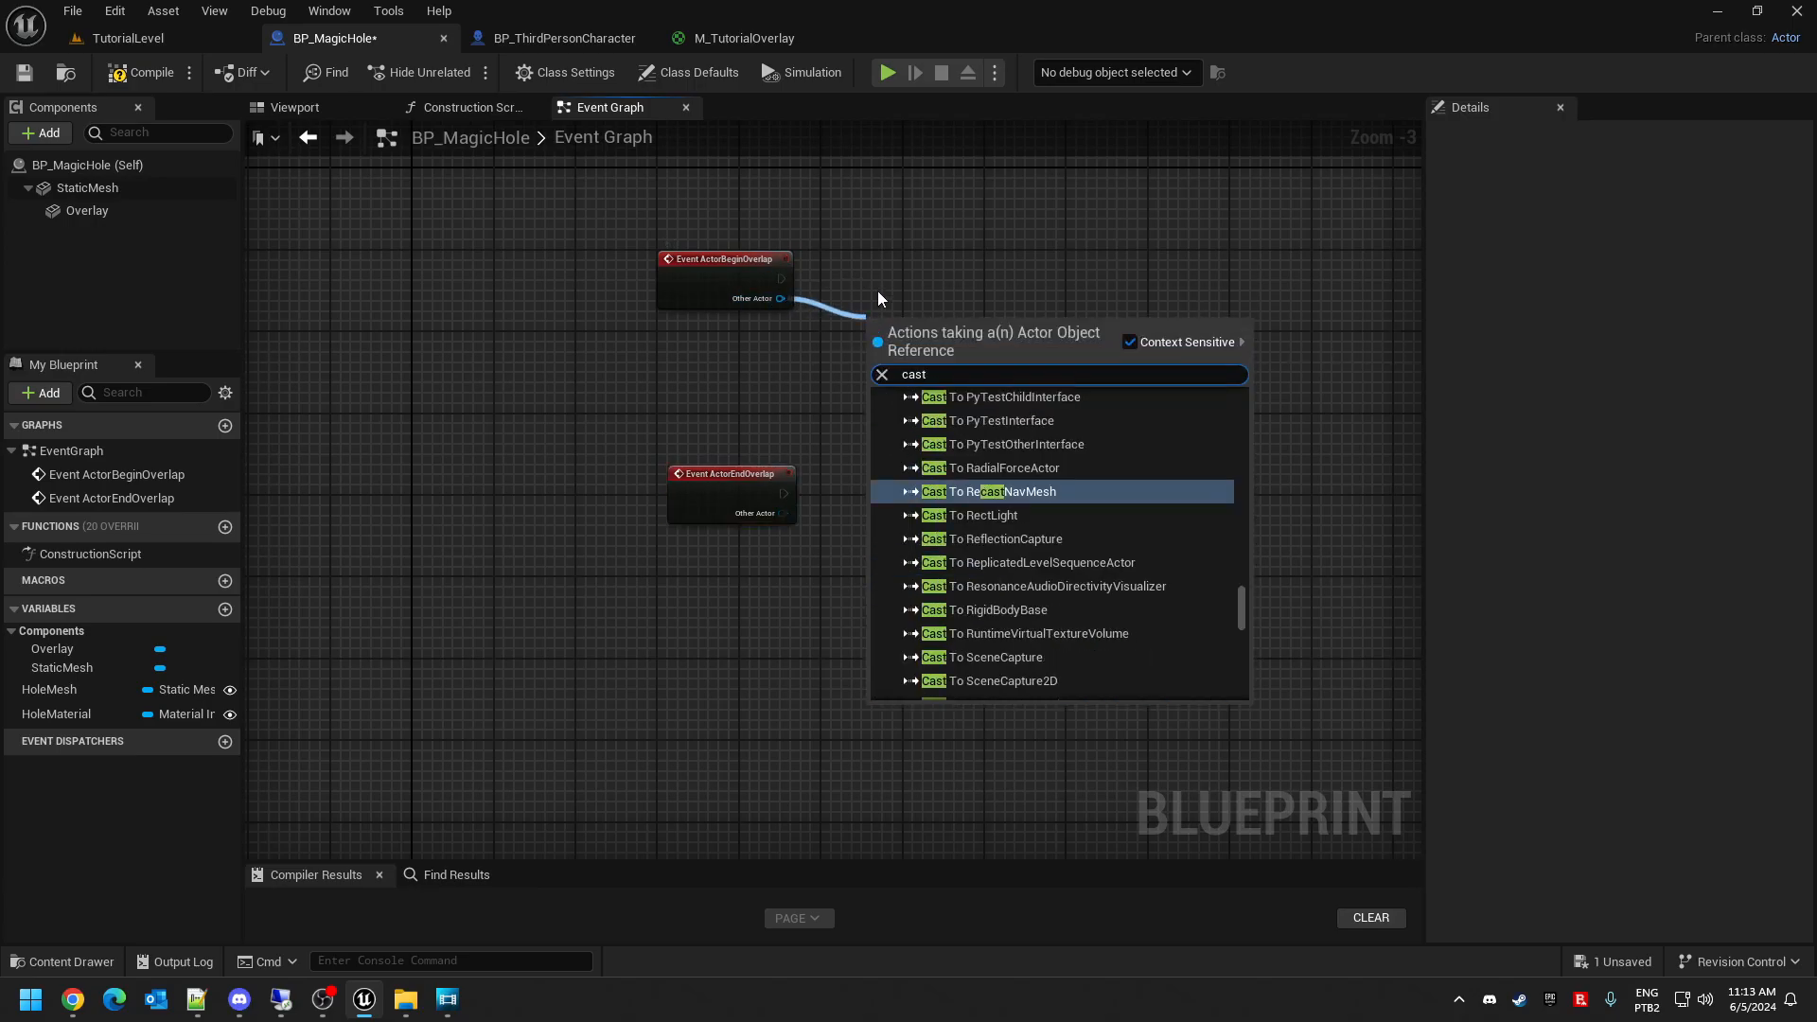
type(" to bp_")
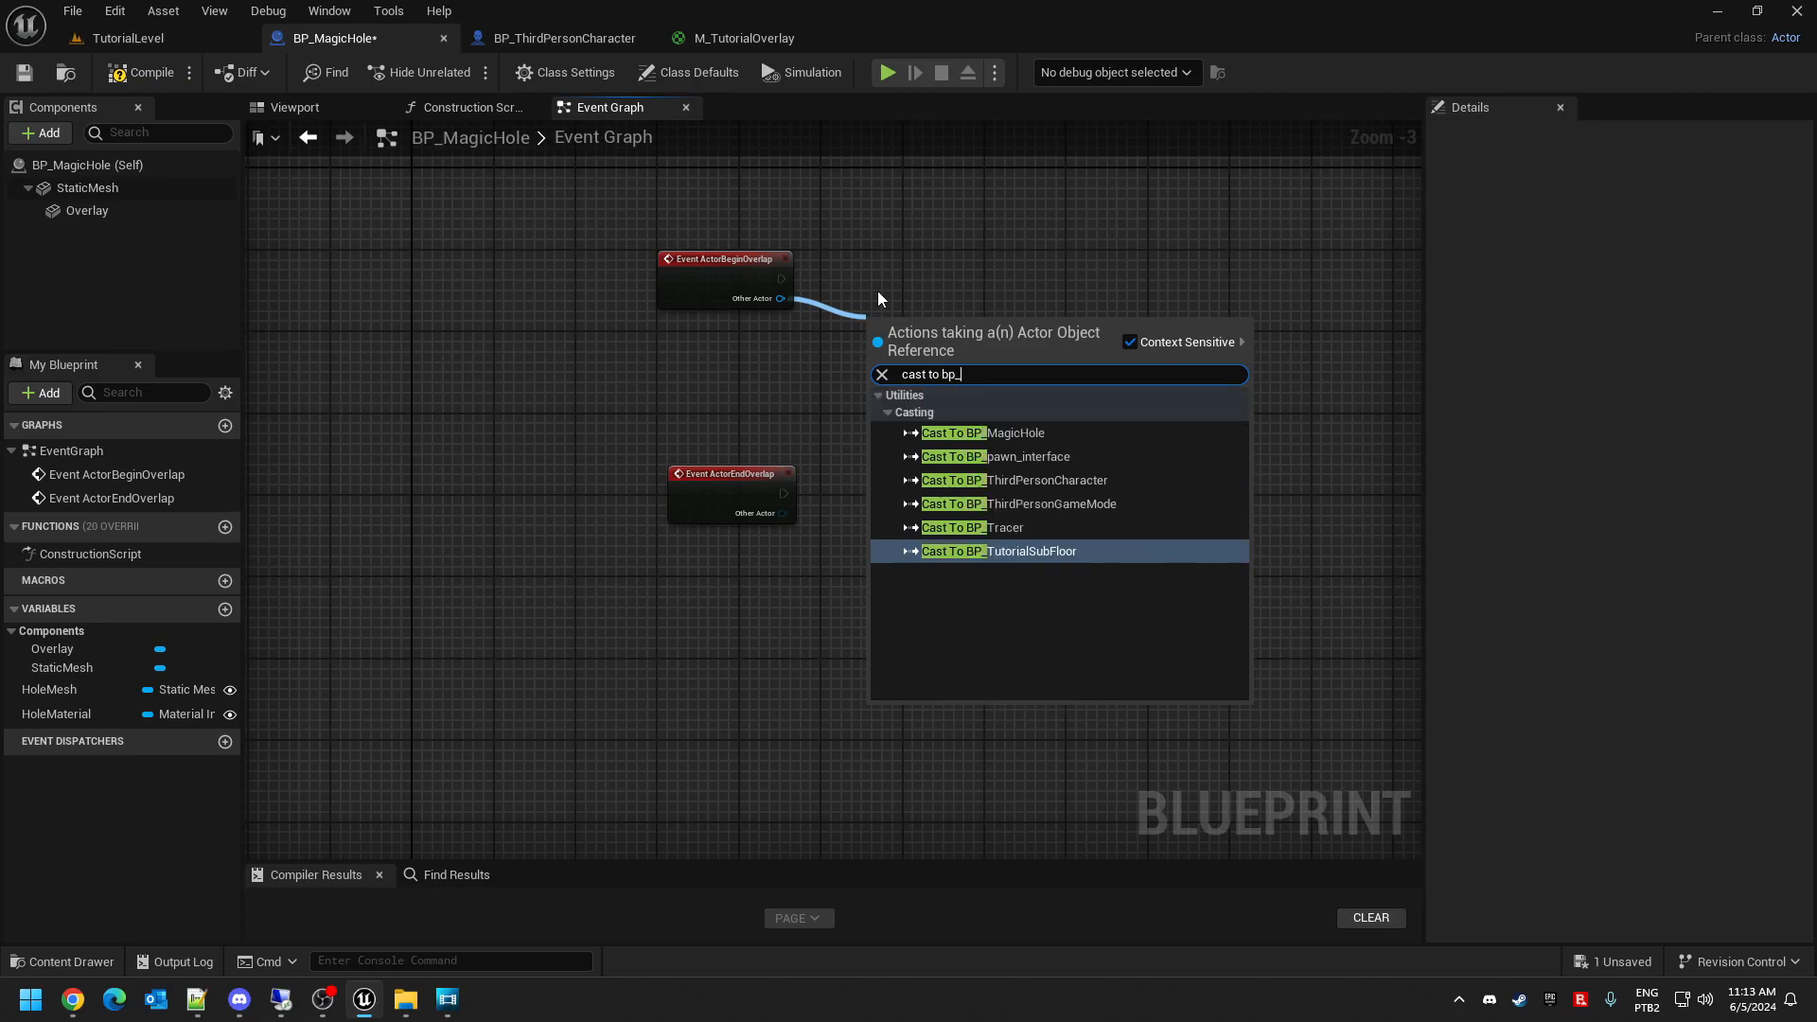
type("th")
left_click(977, 434)
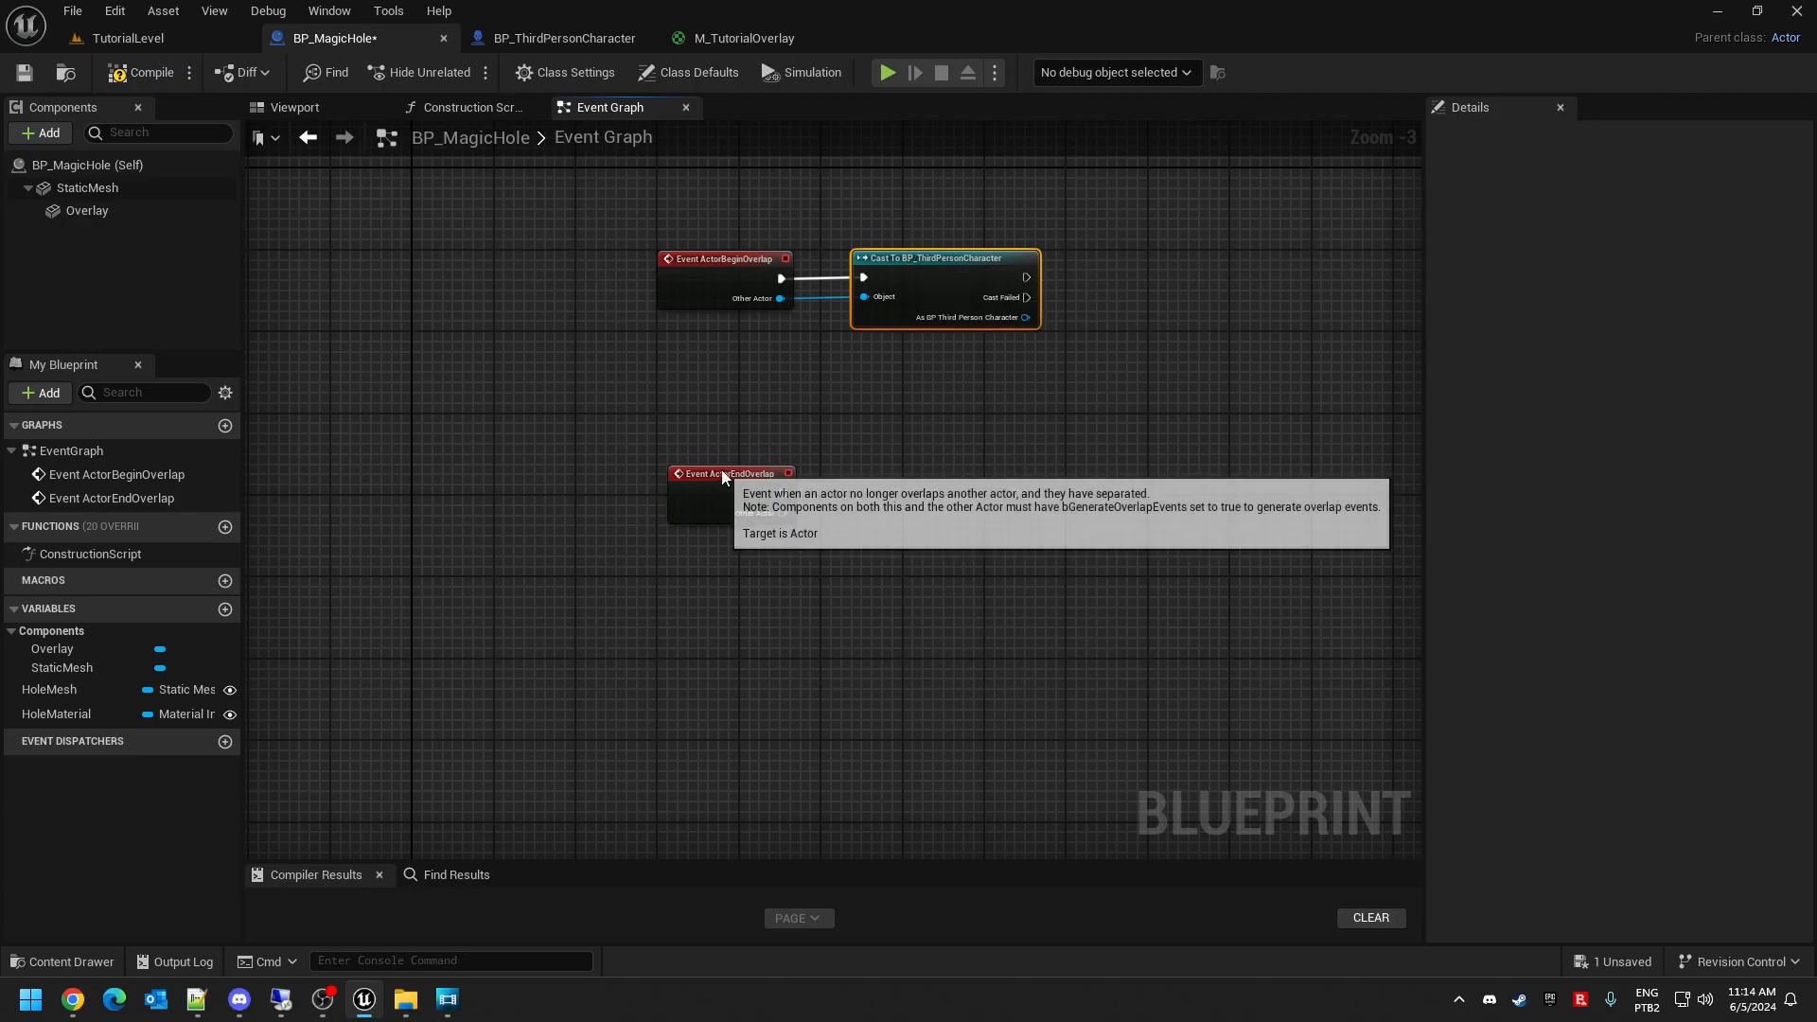
- Move the ActorEndOverlap event closer to the ActorBeginOverlap event
left_click_drag(737, 473, 737, 421)
left_click_drag(837, 262, 1088, 361)
left_click(944, 430)
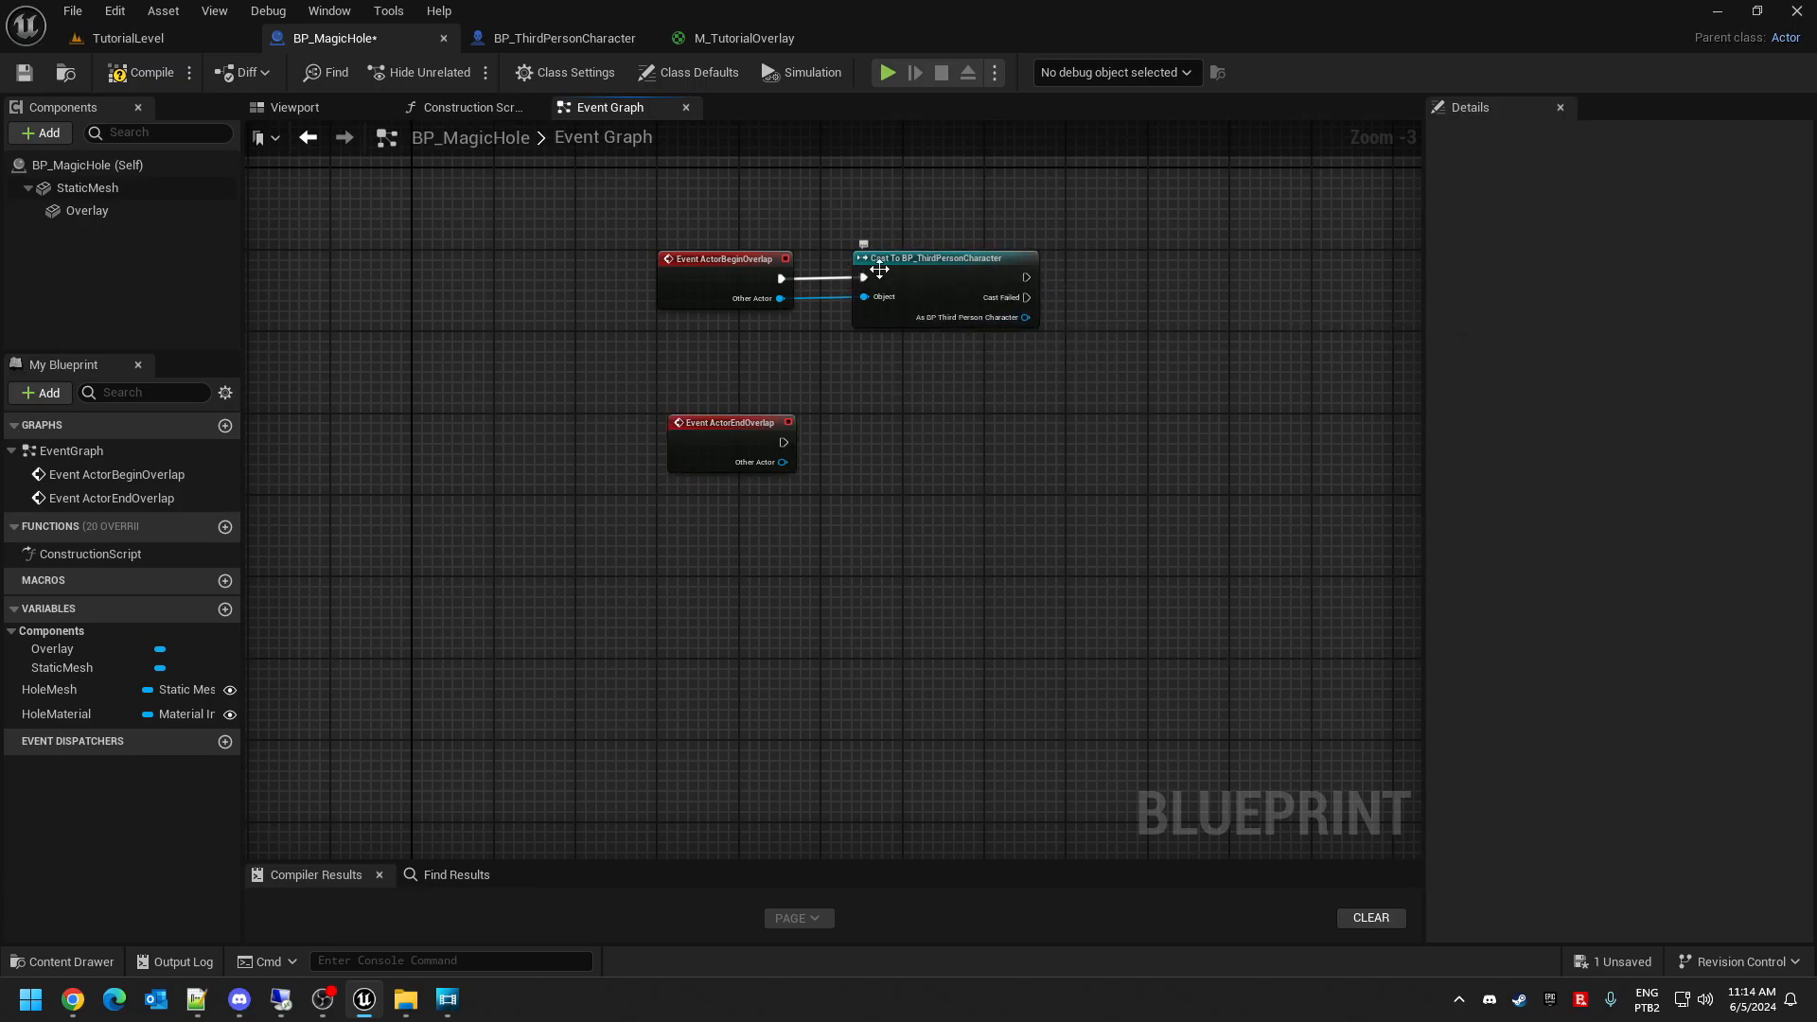
- Review the interface events in BP_ThirdPersonCharacter and delete the cast node from BP_MagicHole's Event Graph
left_click(960, 272)
left_click(584, 46)
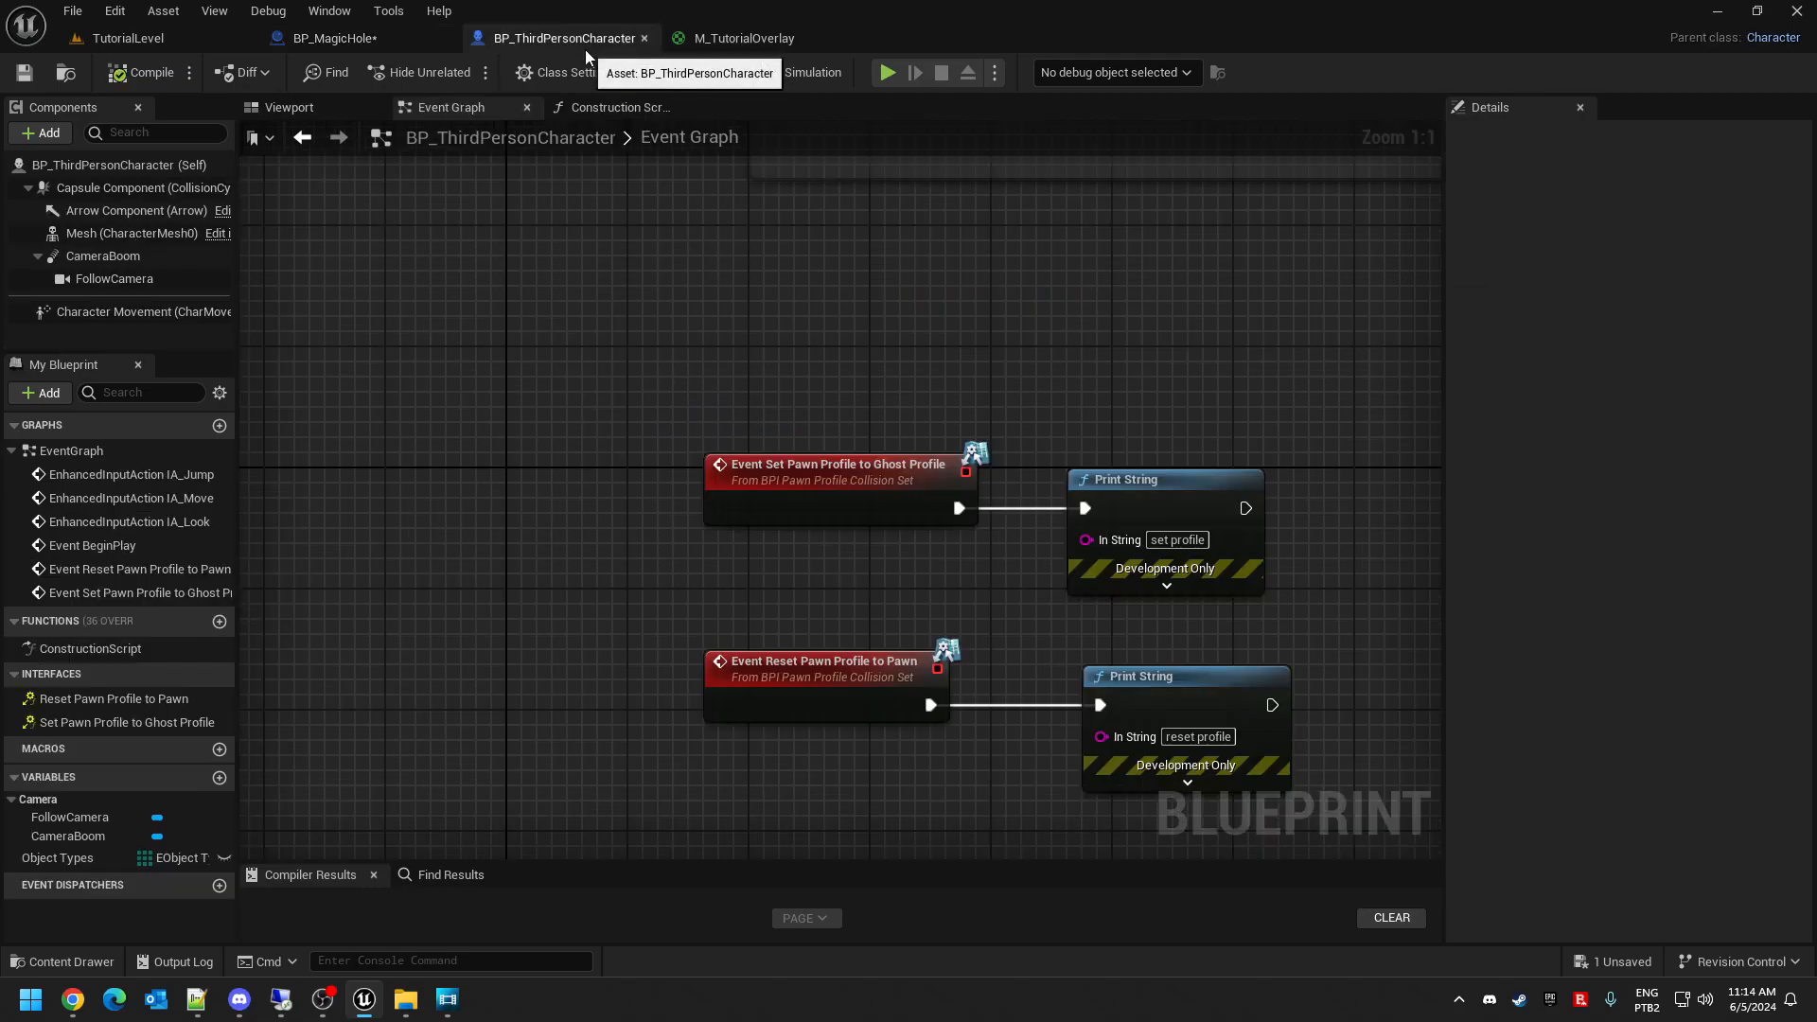
left_click(336, 38)
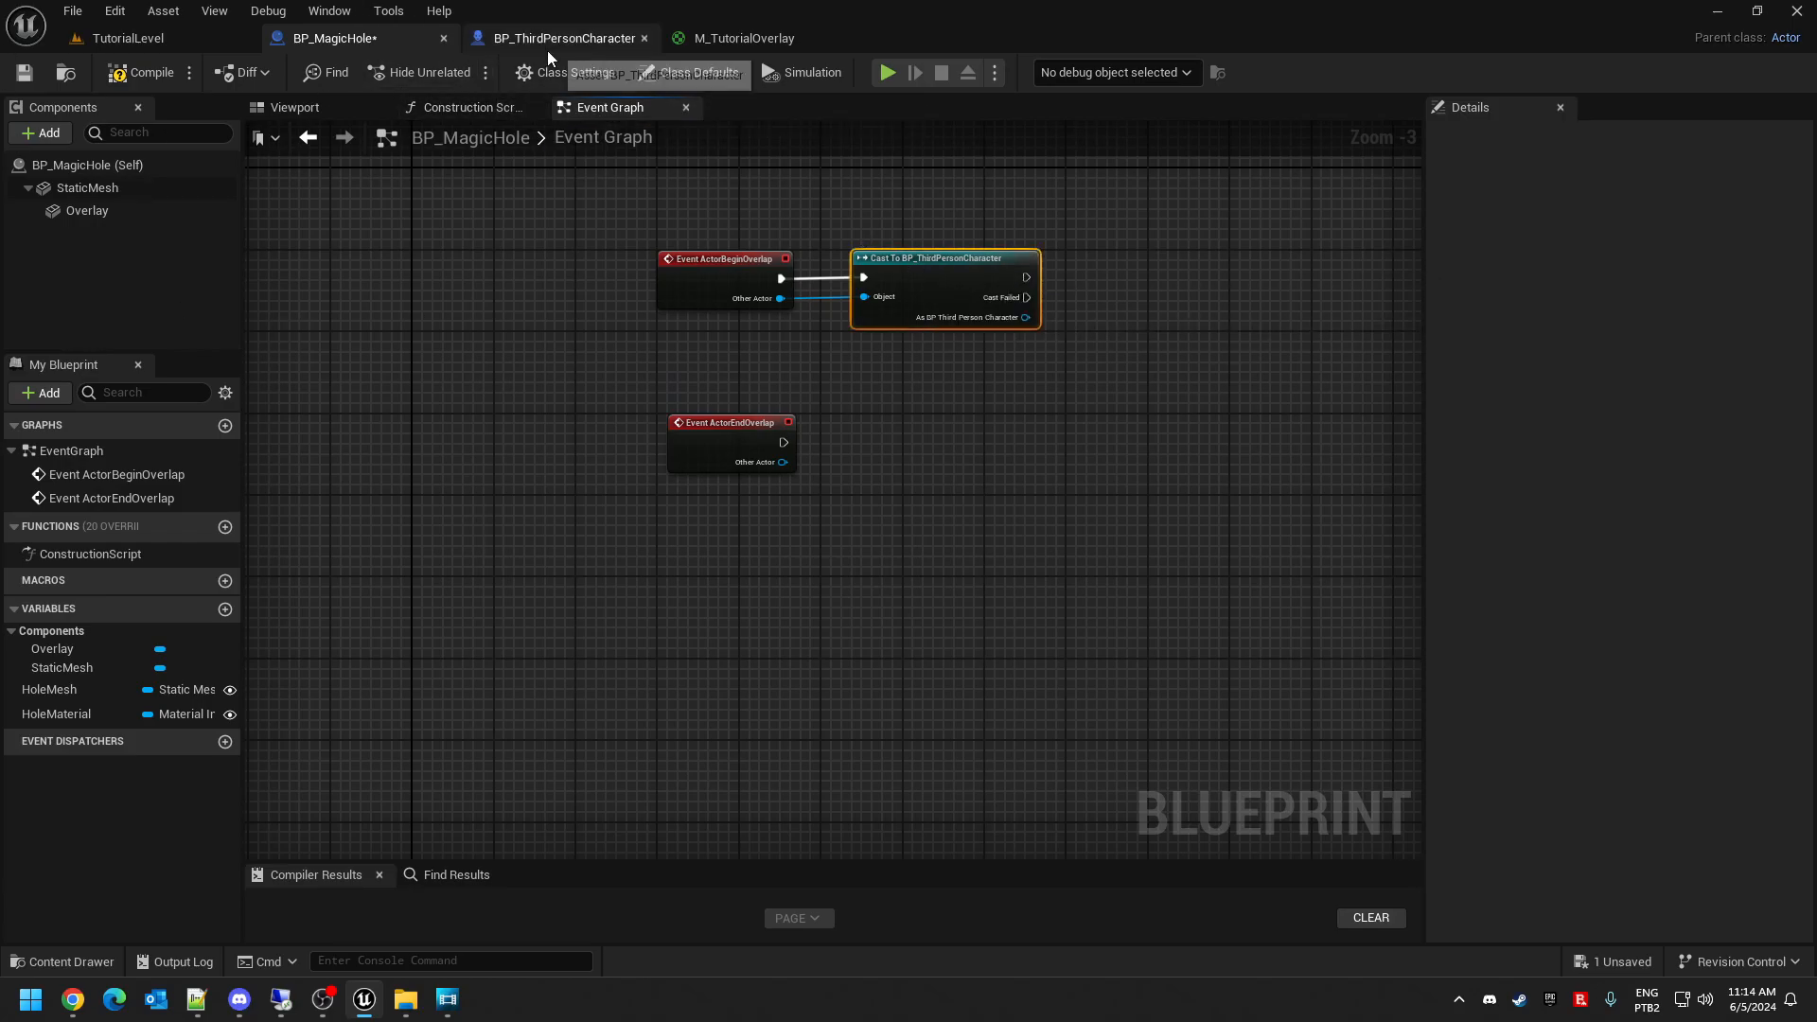
left_click(571, 38)
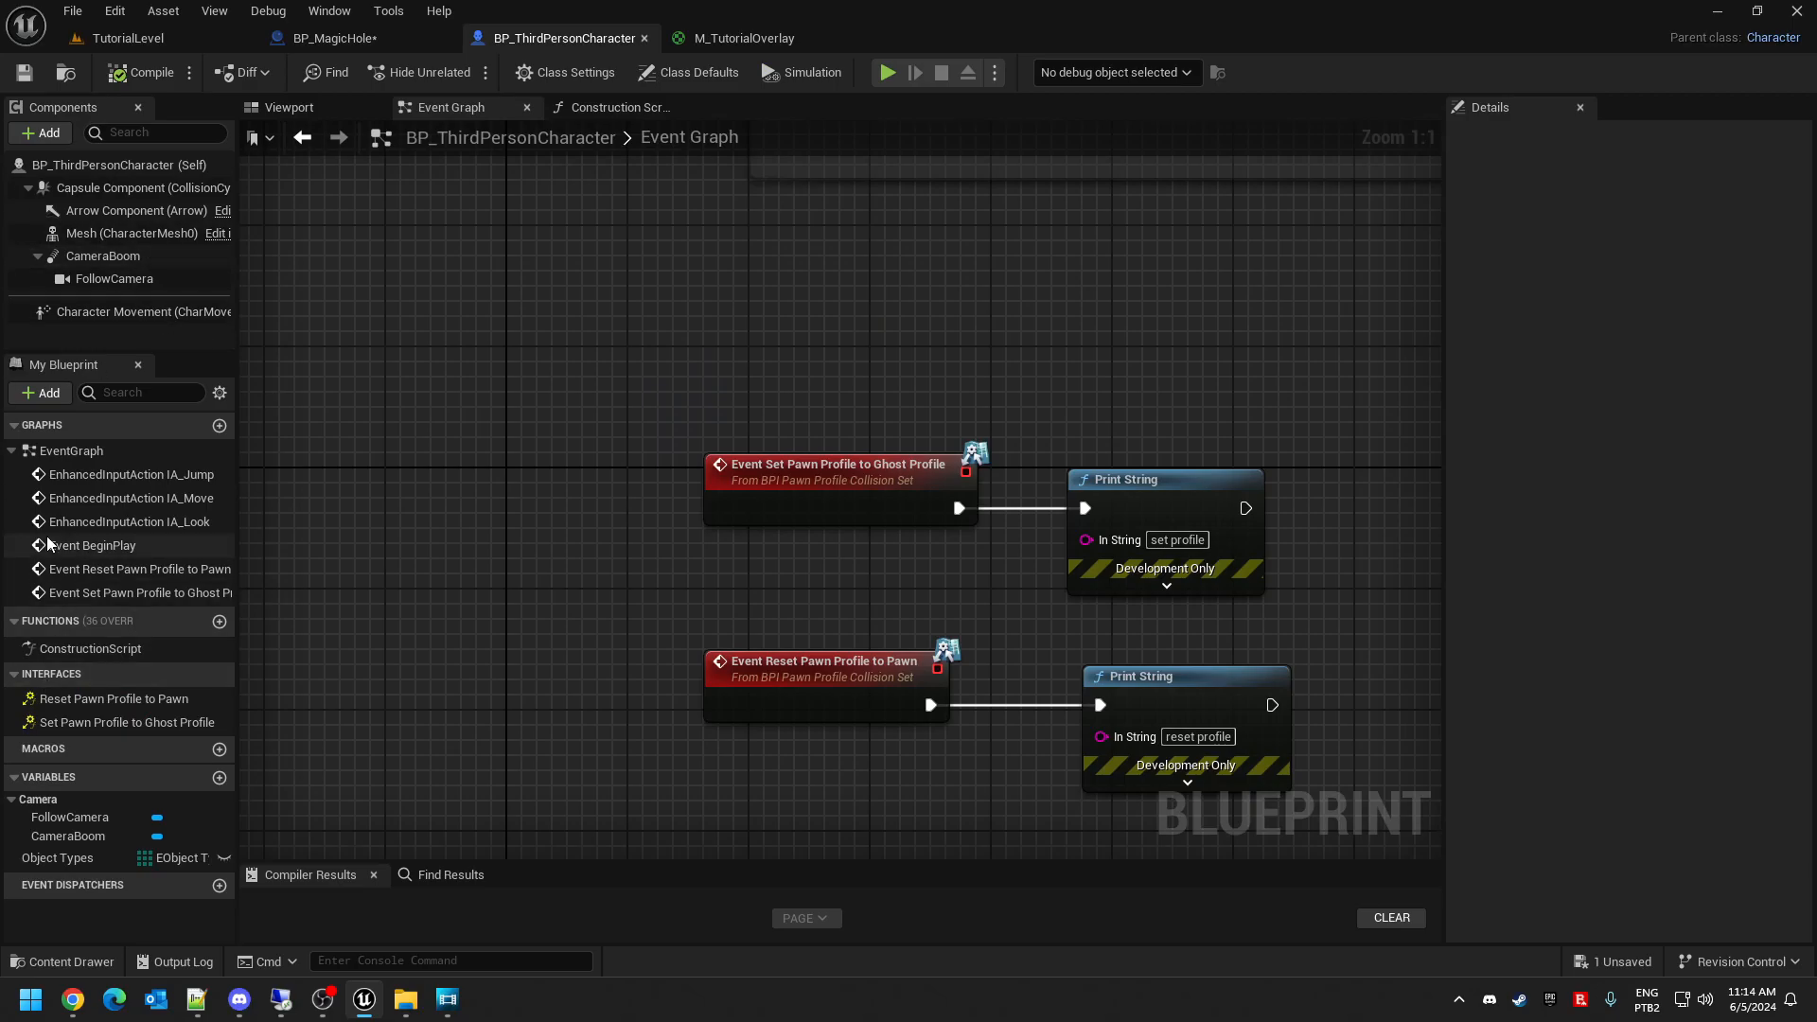
left_click(333, 38)
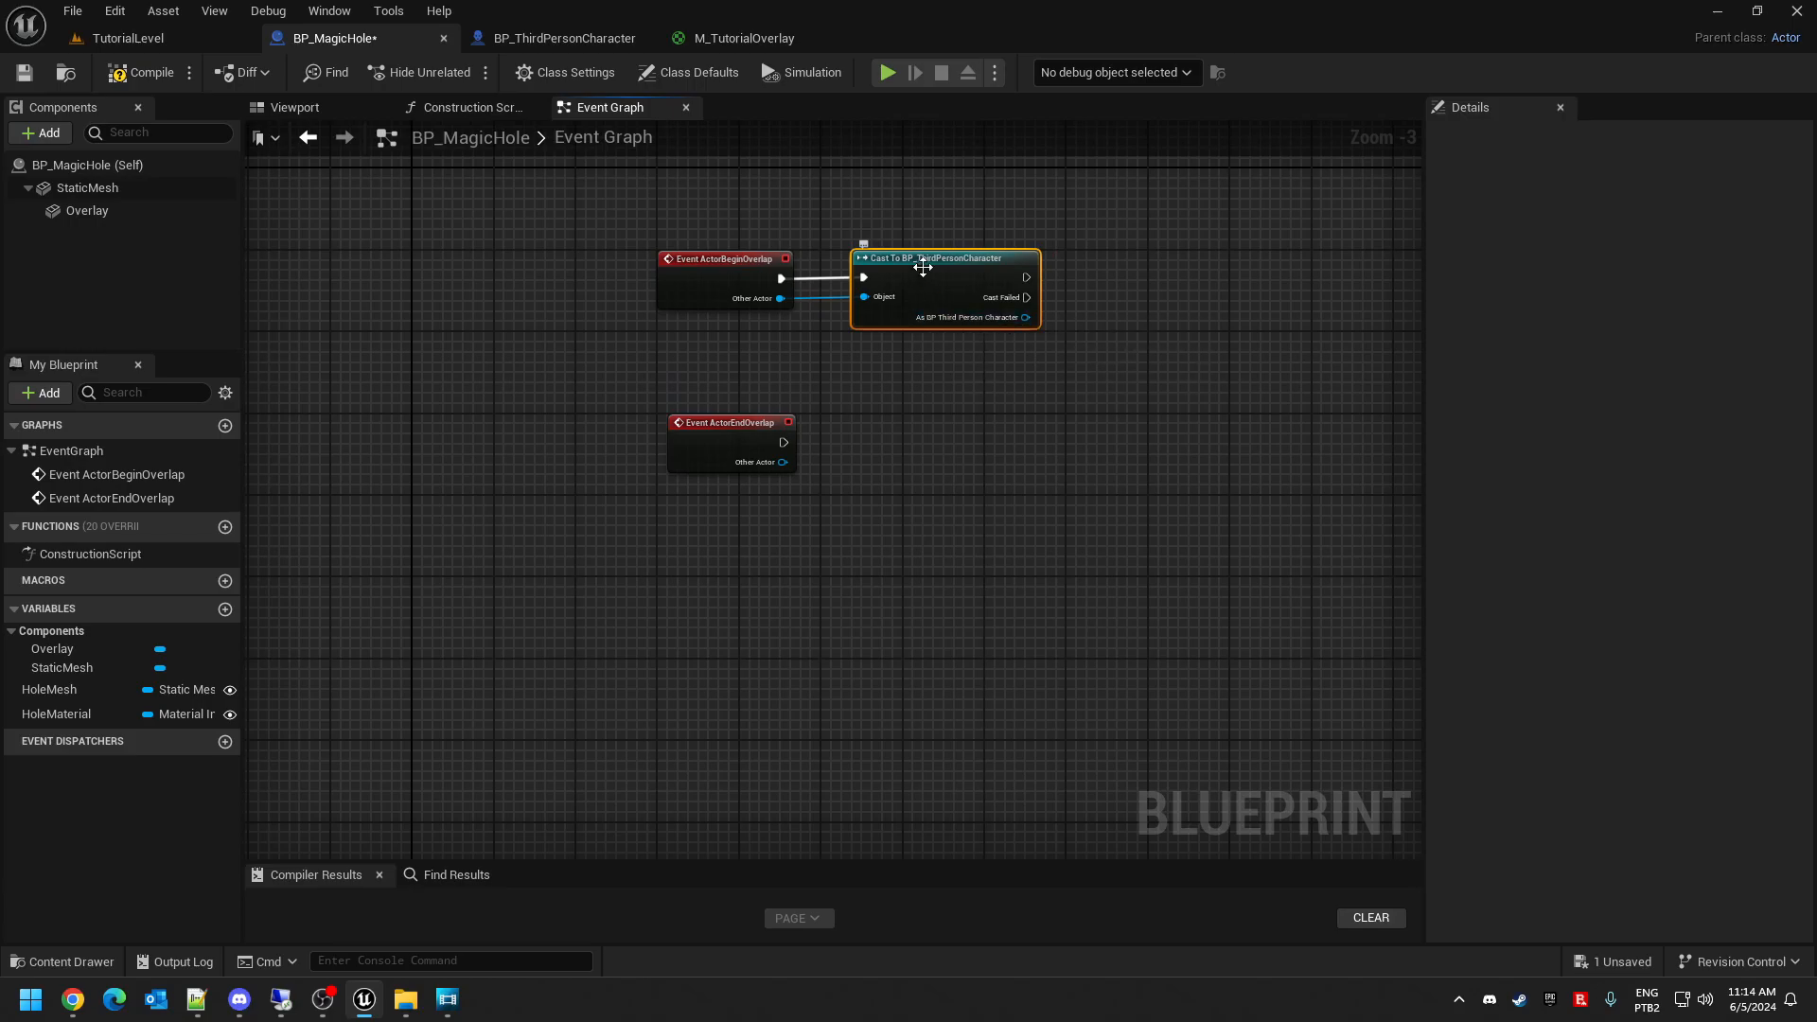
key("Delete")
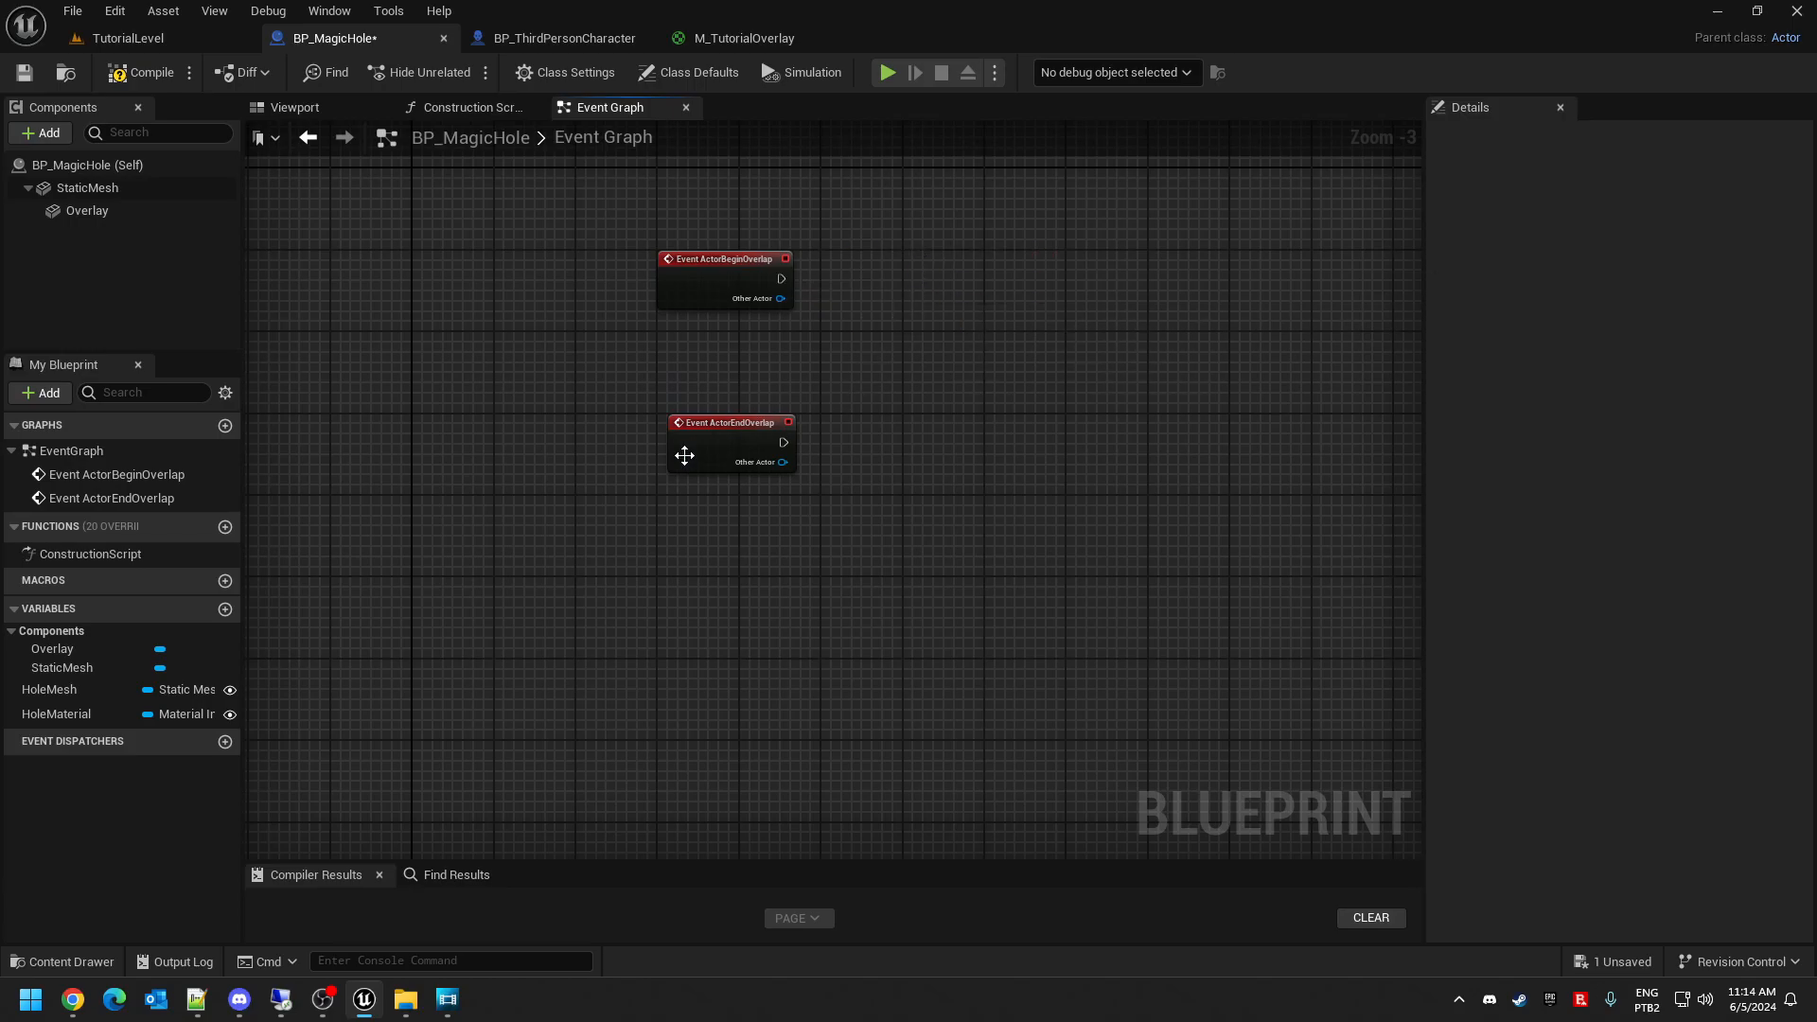
- Call the BP Pawn Interface message Set Profile to Ghost from ActorBeginOverlap, with Other Actor as its target
left_click_drag(780, 280, 890, 275)
left_click(875, 282)
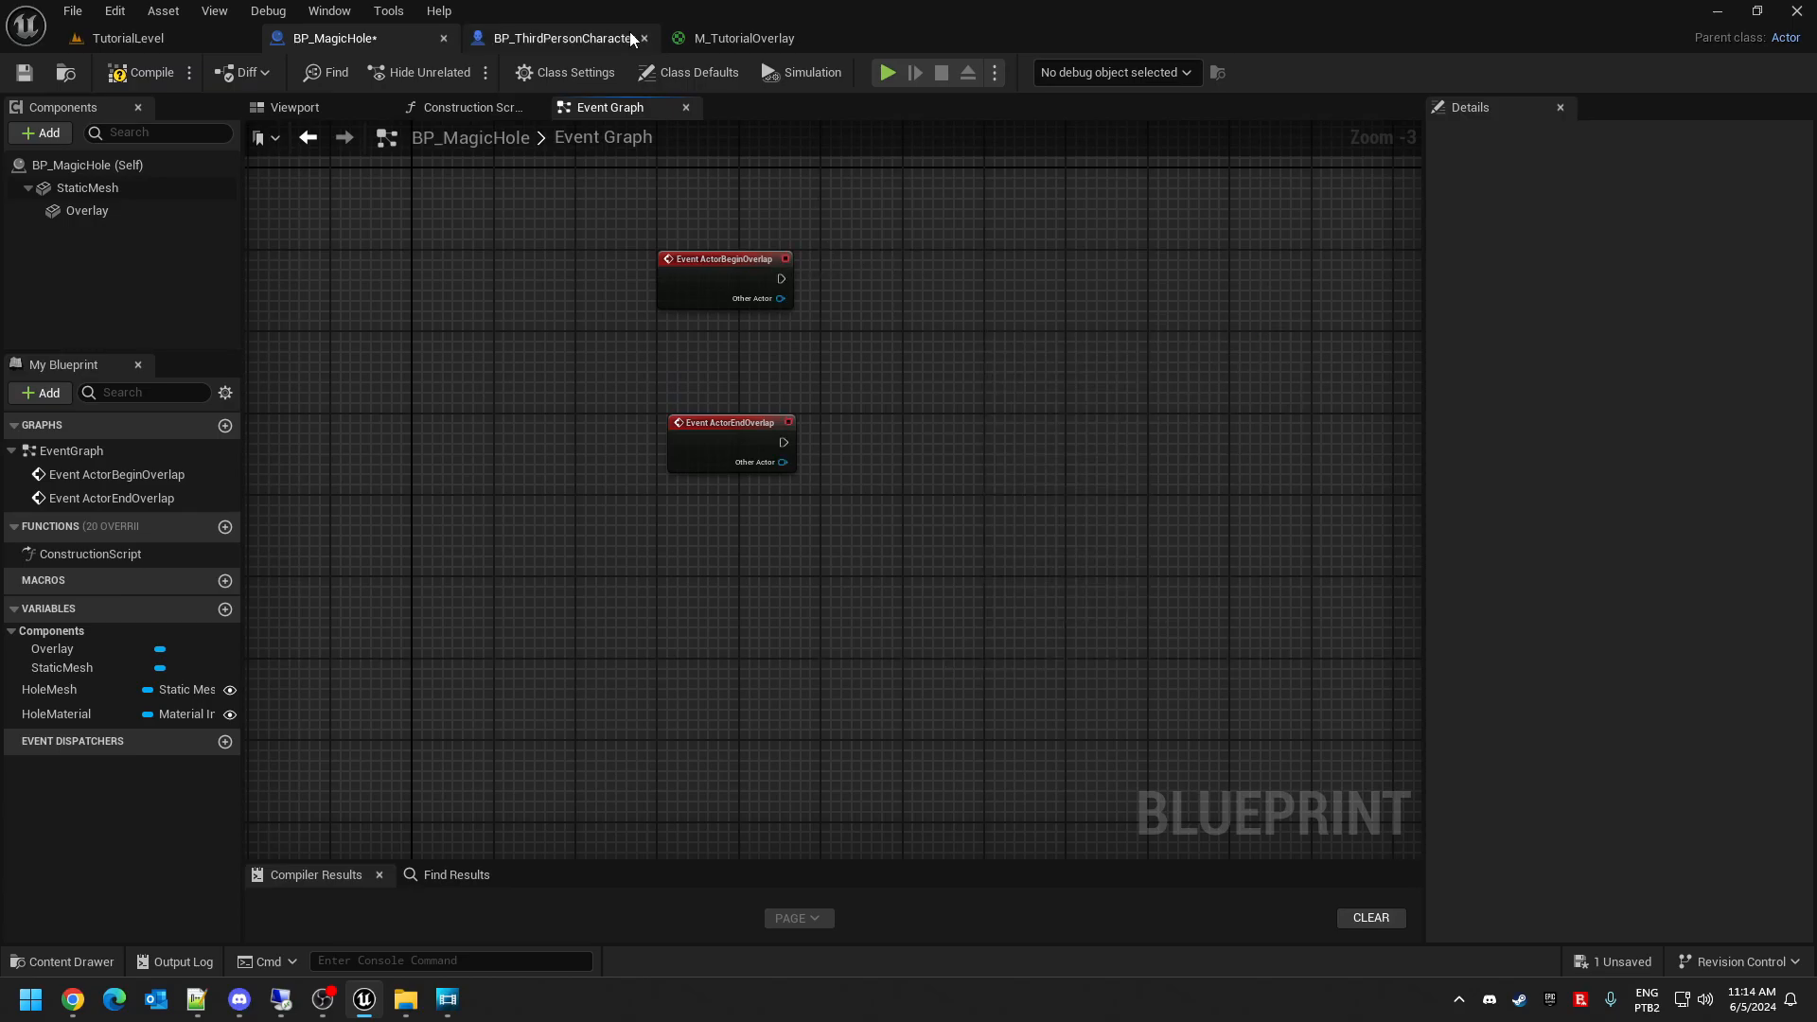
left_click(712, 36)
left_click(582, 42)
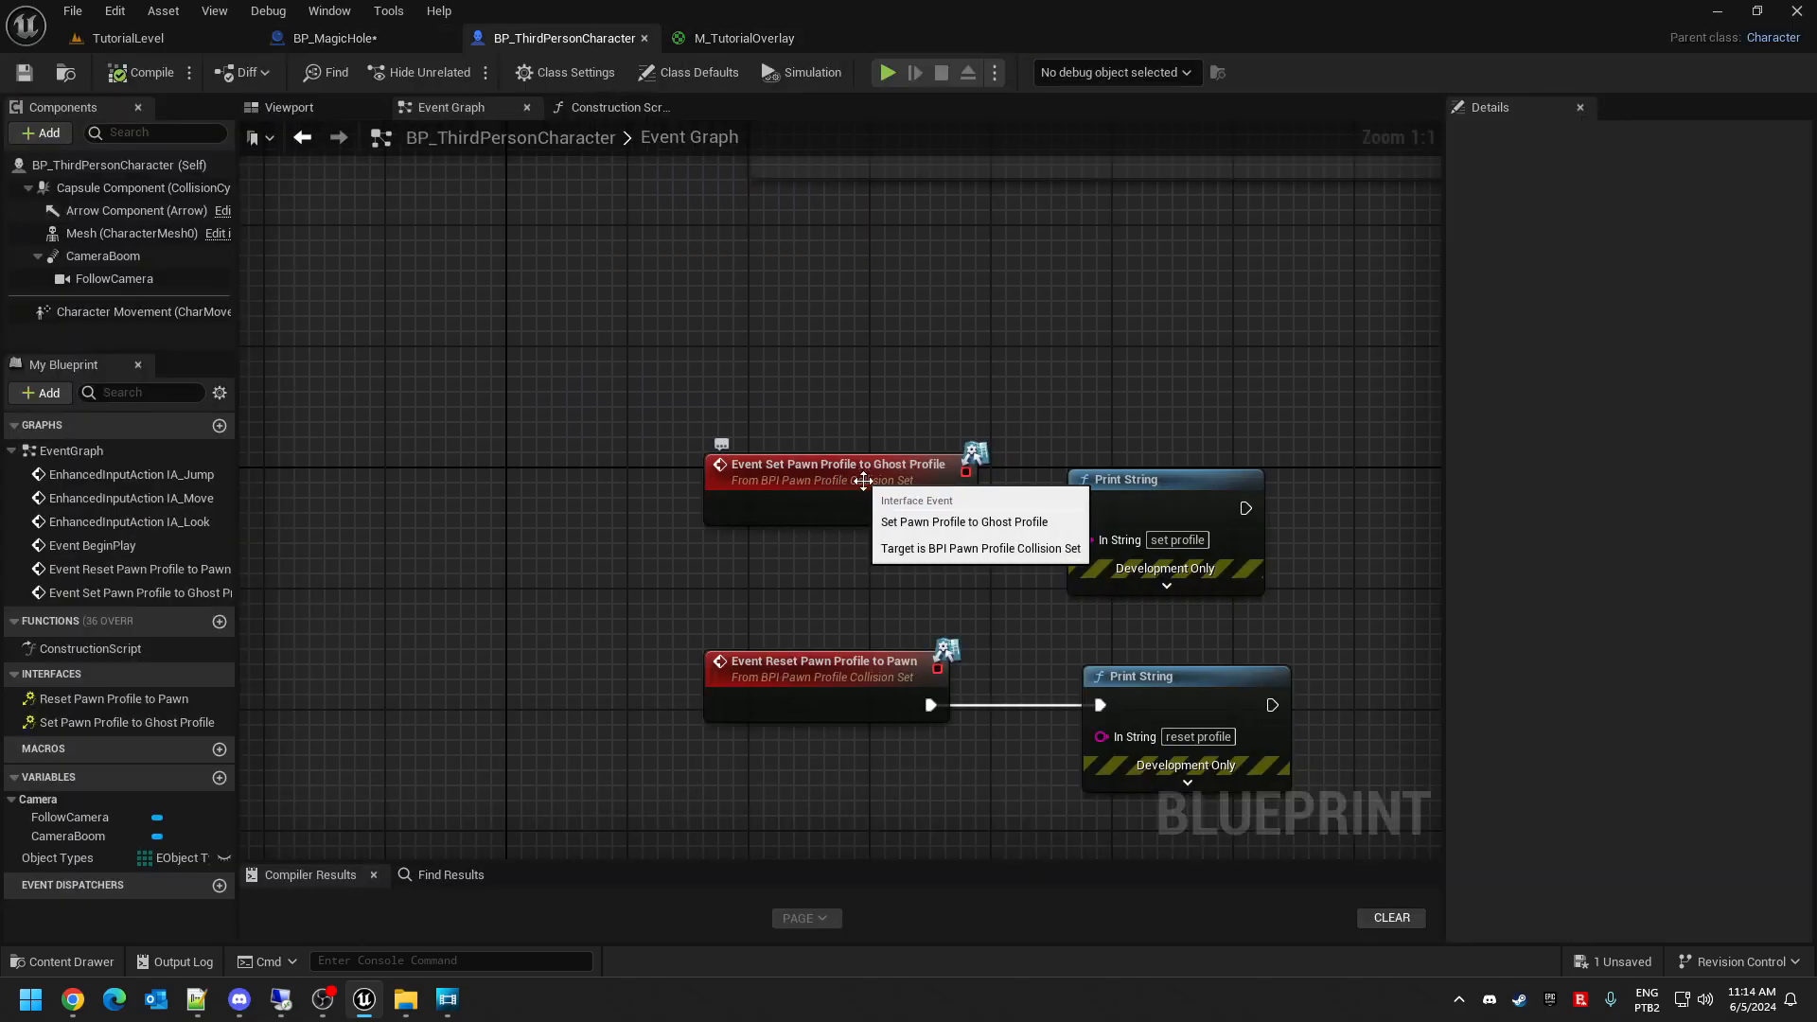
left_click(397, 39)
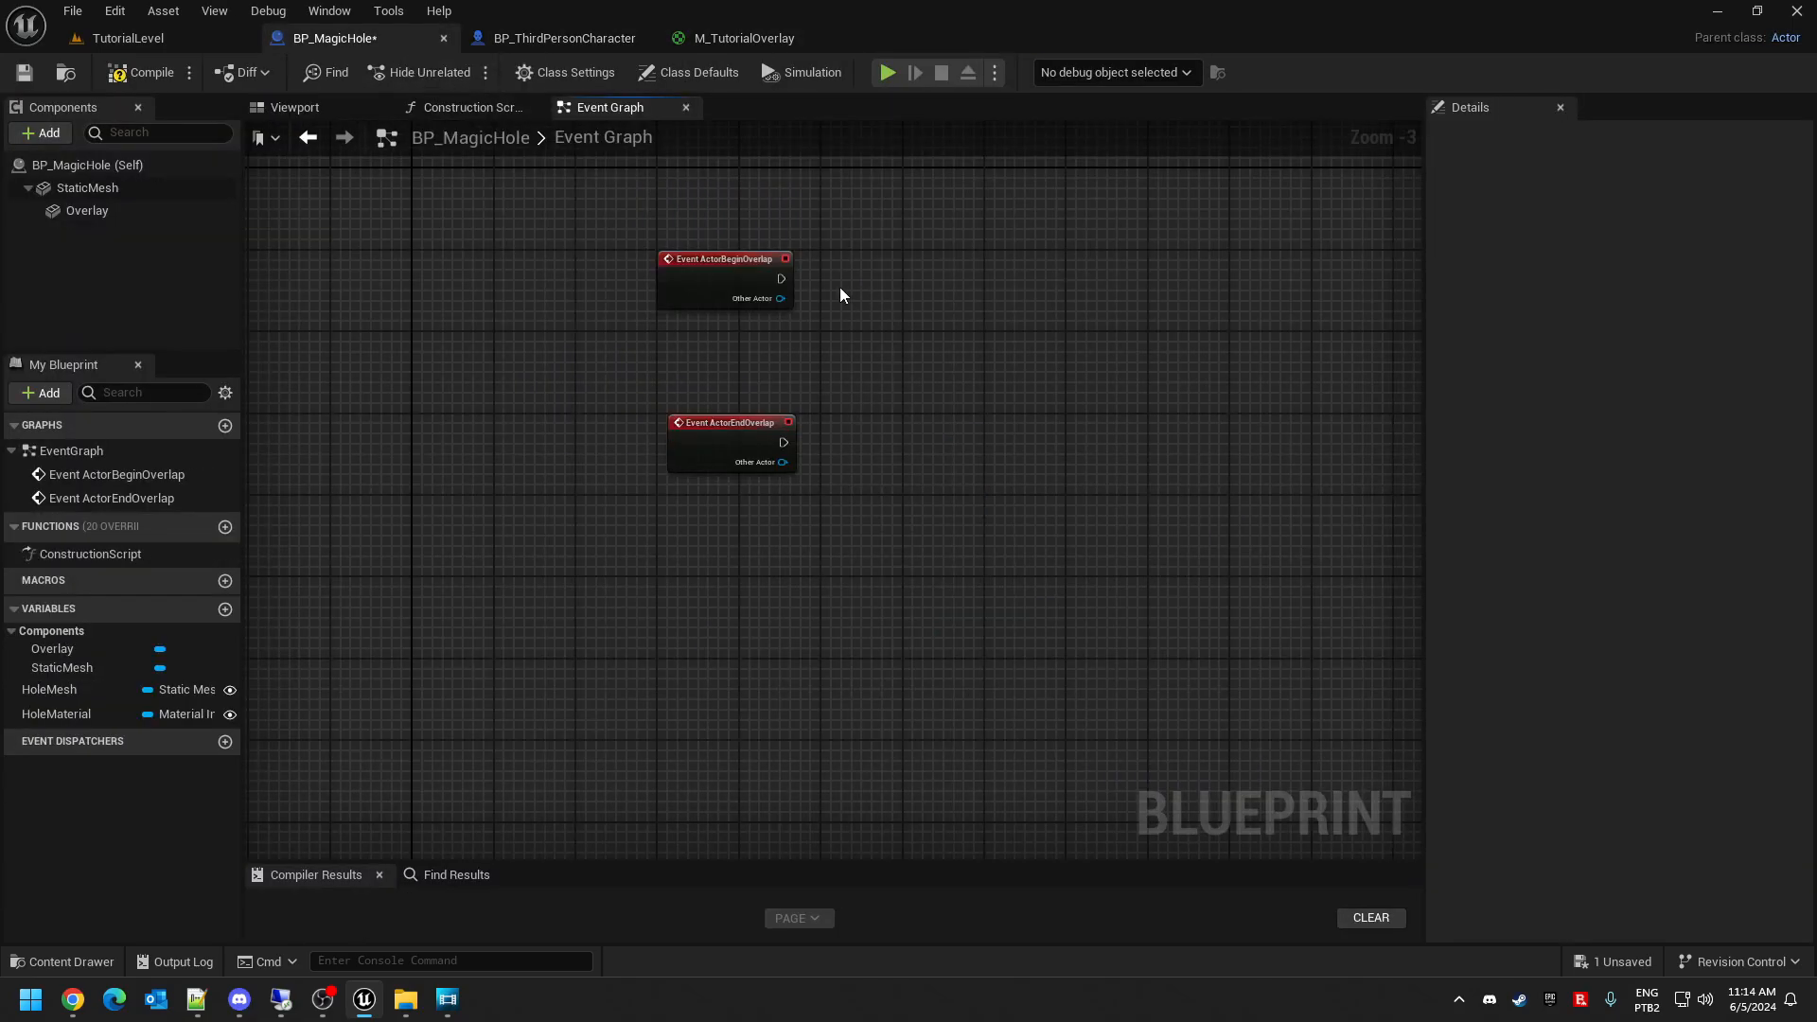
left_click_drag(781, 278, 875, 263)
type("set pawn pro")
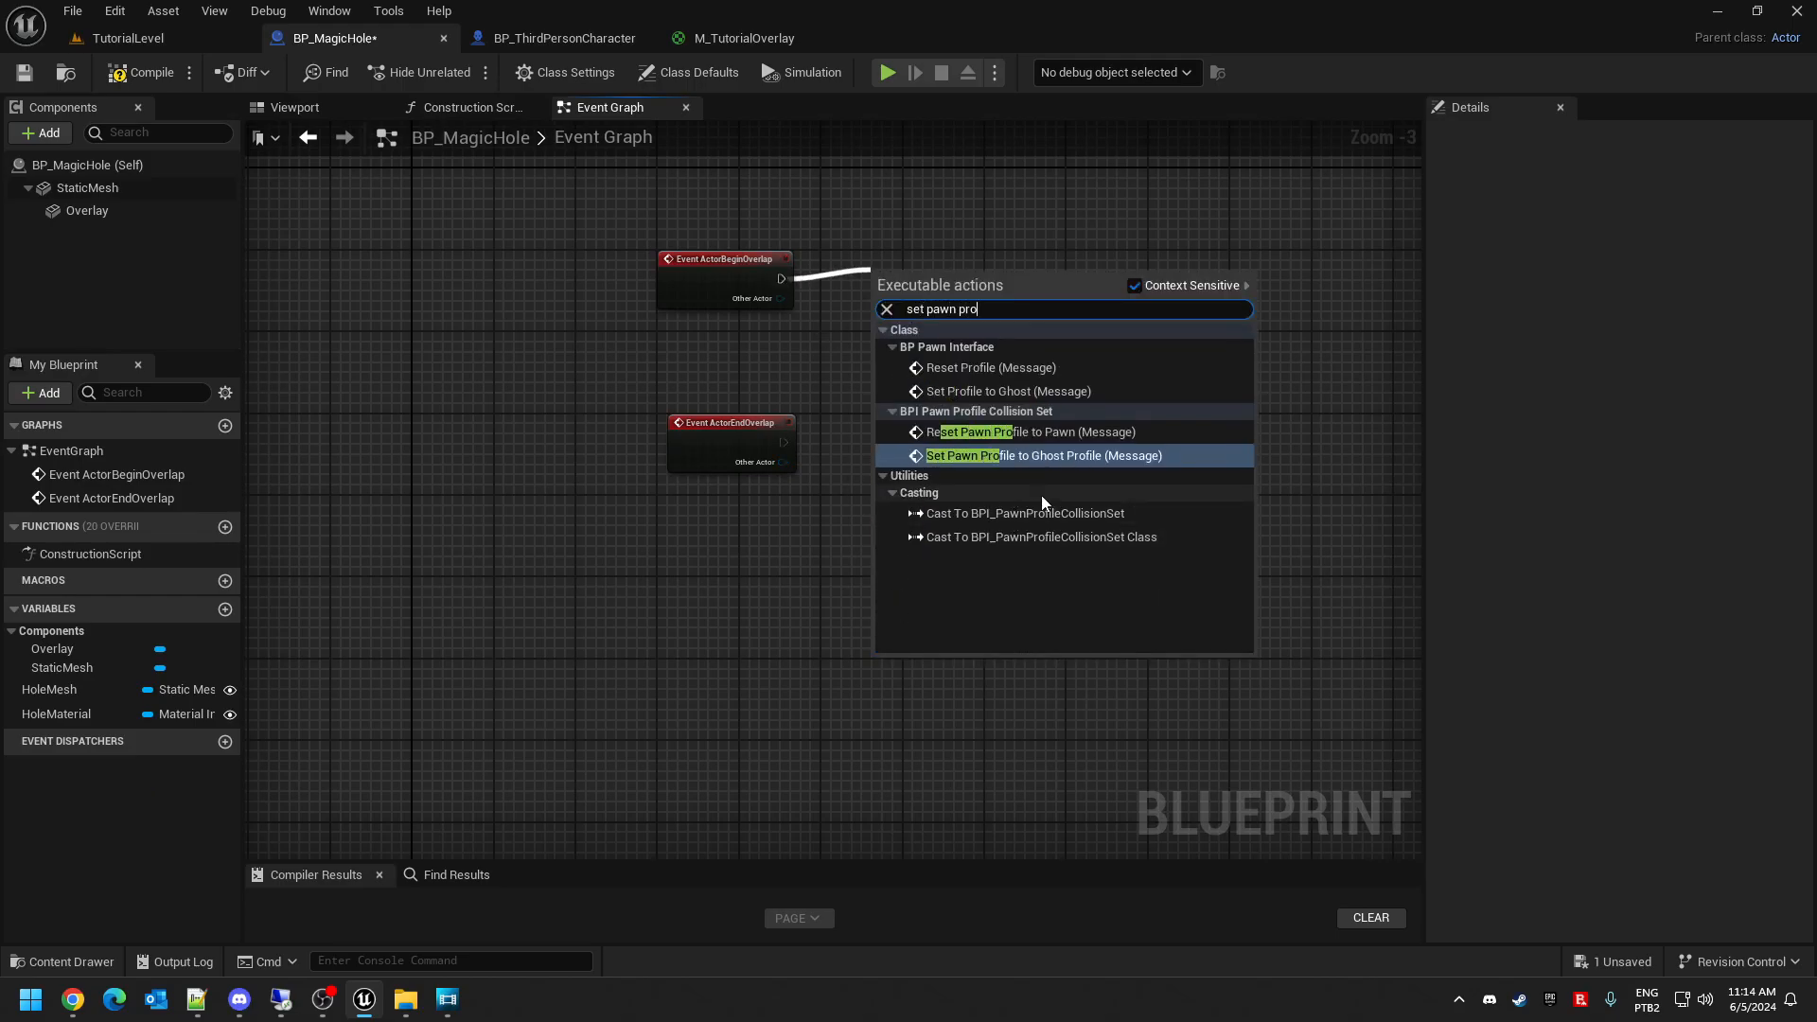
left_click(1002, 394)
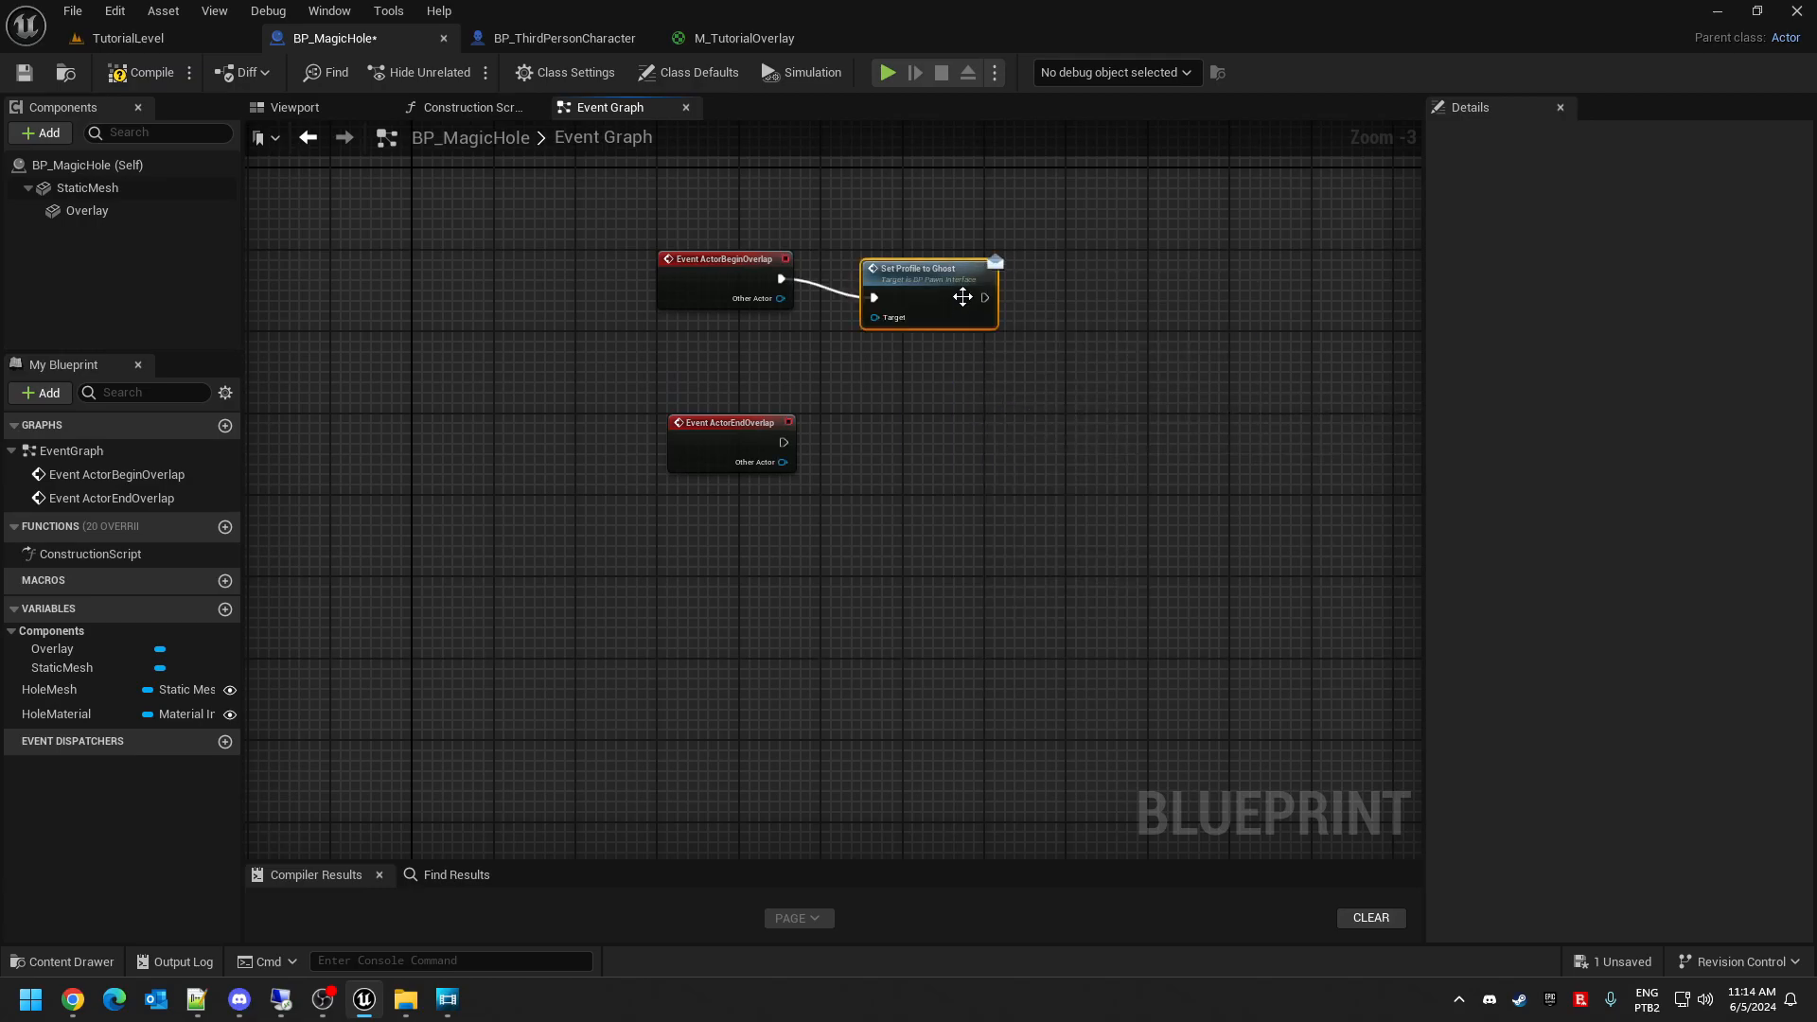
left_click_drag(962, 298, 962, 277)
left_click_drag(779, 298, 875, 301)
- Call the BPI Pawn Profile Collision Set message Reset Pawn Profile to Pawn from ActorEndOverlap, with Other Actor as its target
left_click_drag(784, 442, 855, 438)
type("reset pawn")
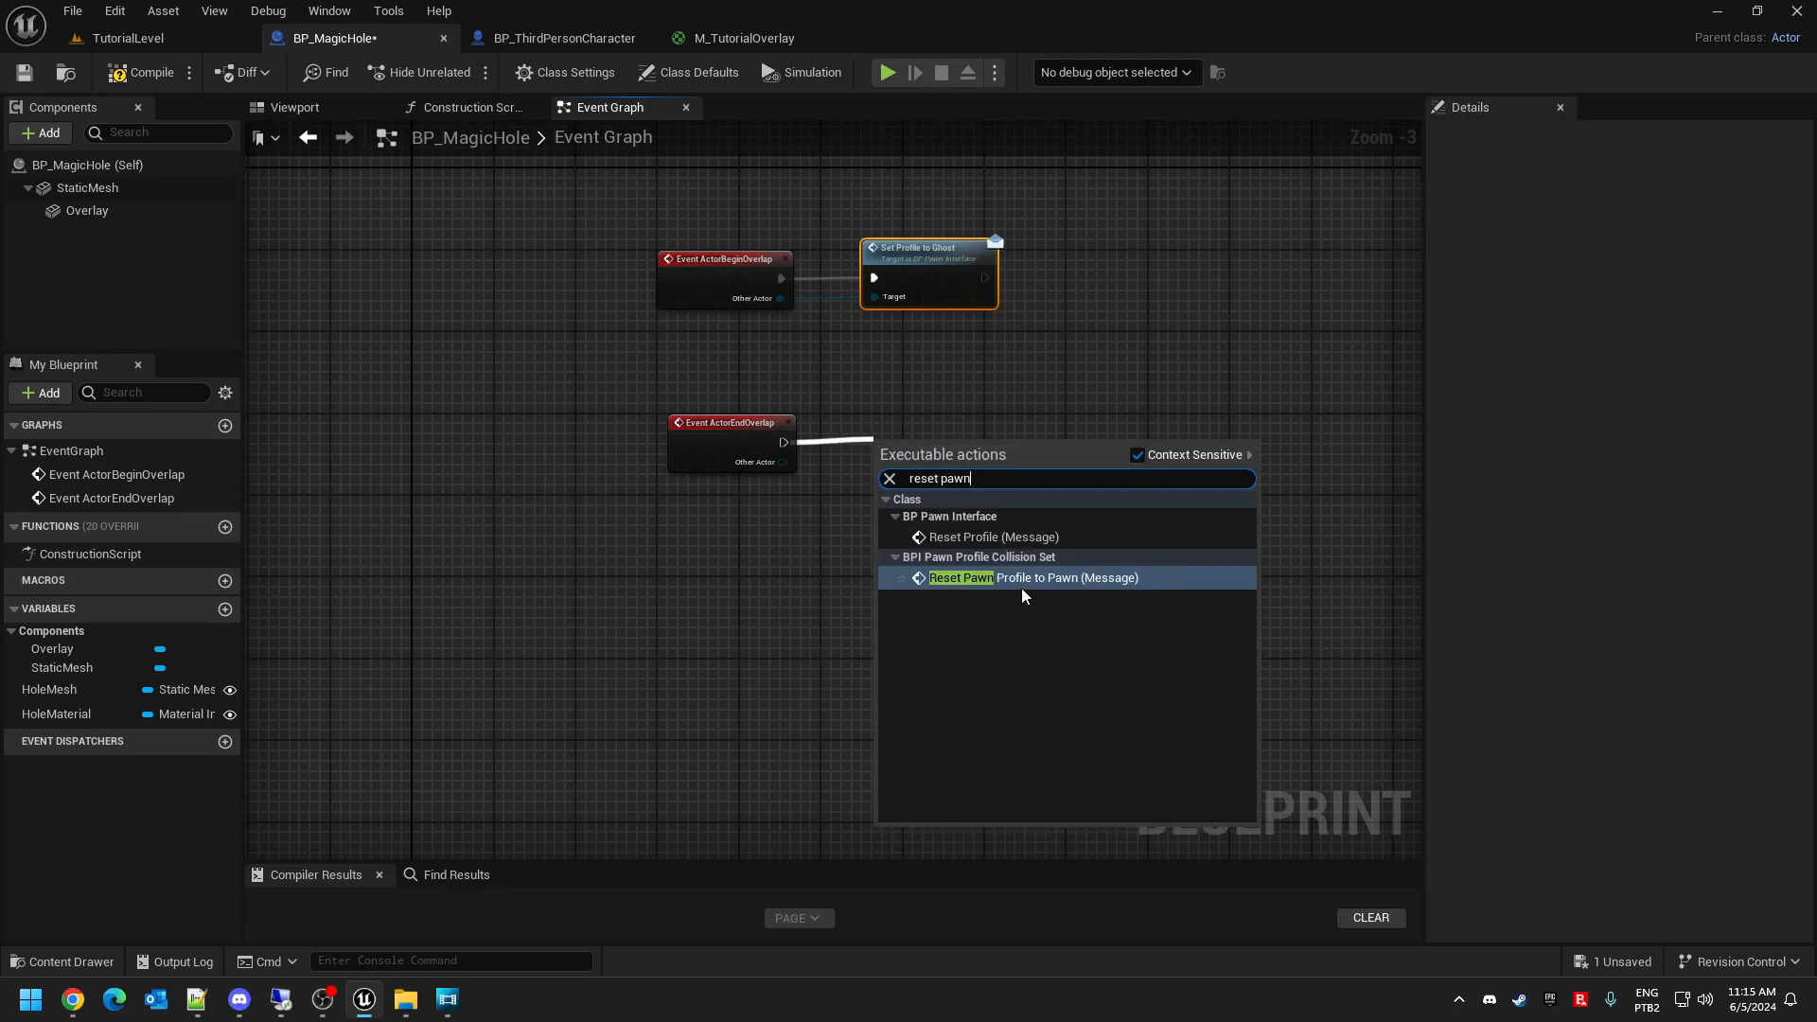
left_click(1022, 586)
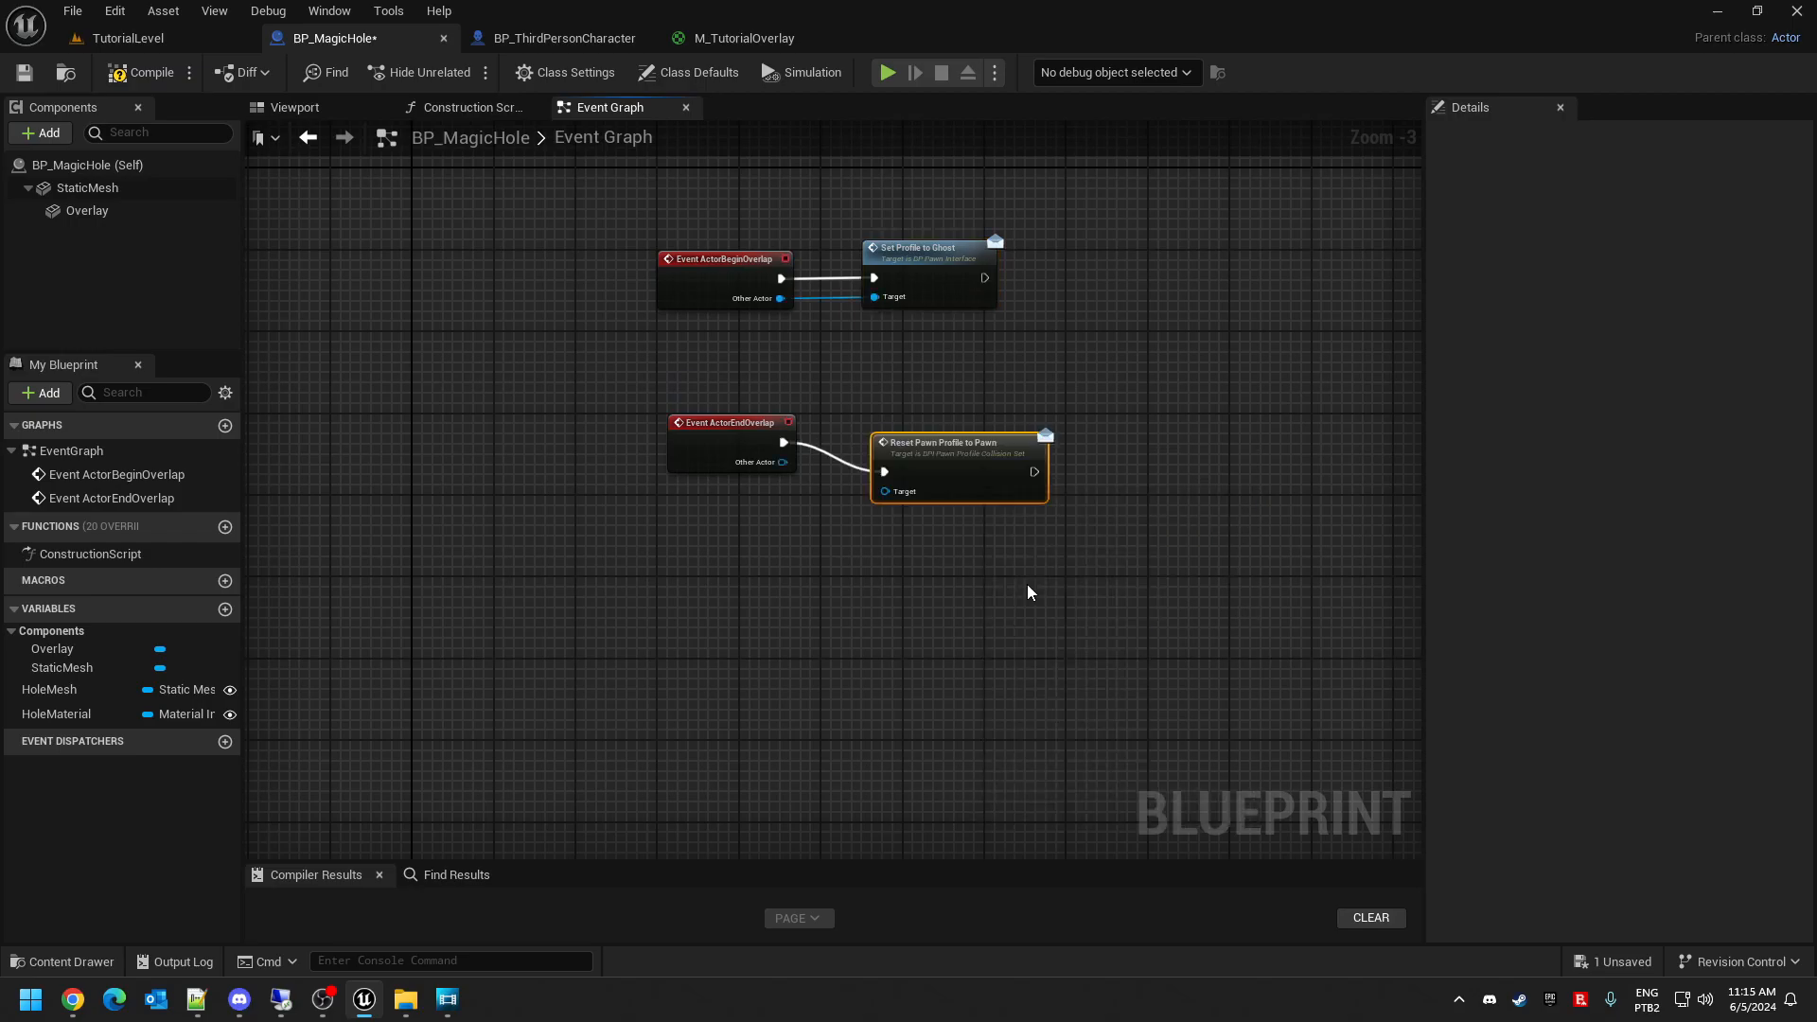
left_click_drag(783, 462, 883, 463)
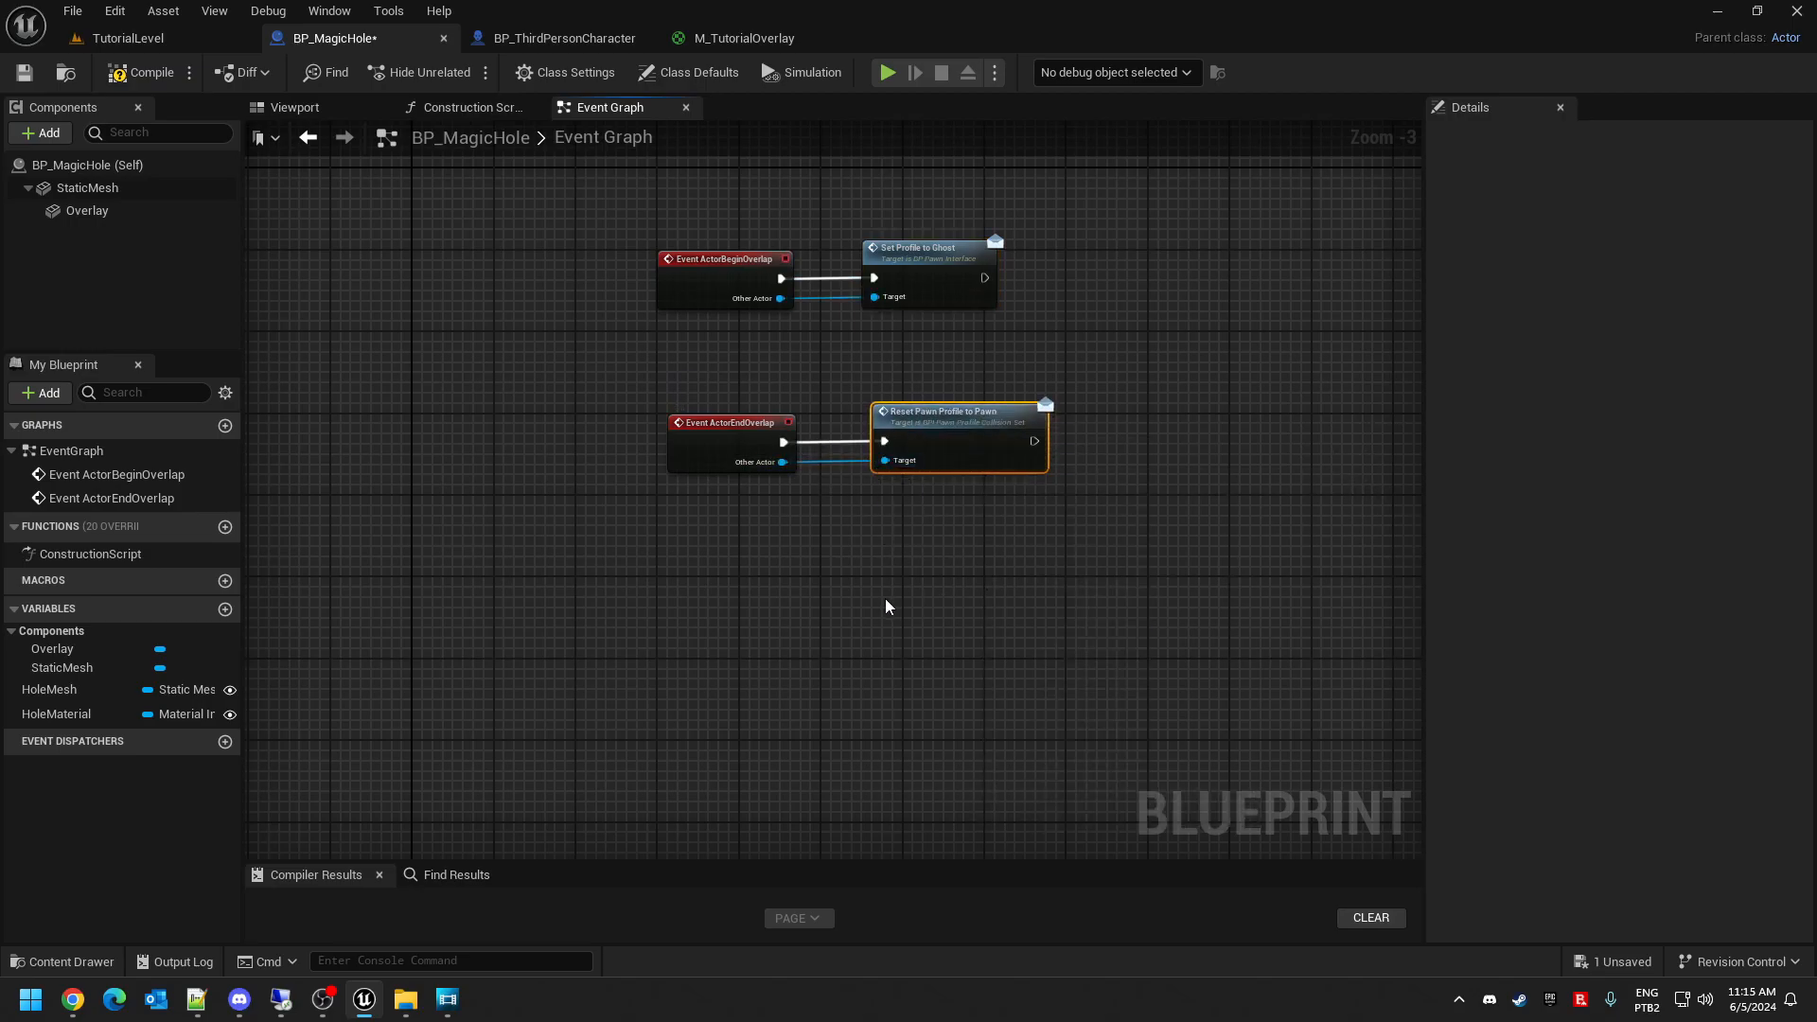
- Align the two interface message nodes with each other, slightly closer to their overlap events
left_click_drag(839, 192, 958, 426)
left_click(950, 365)
left_click_drag(914, 269, 904, 268)
left_click_drag(896, 423, 874, 423)
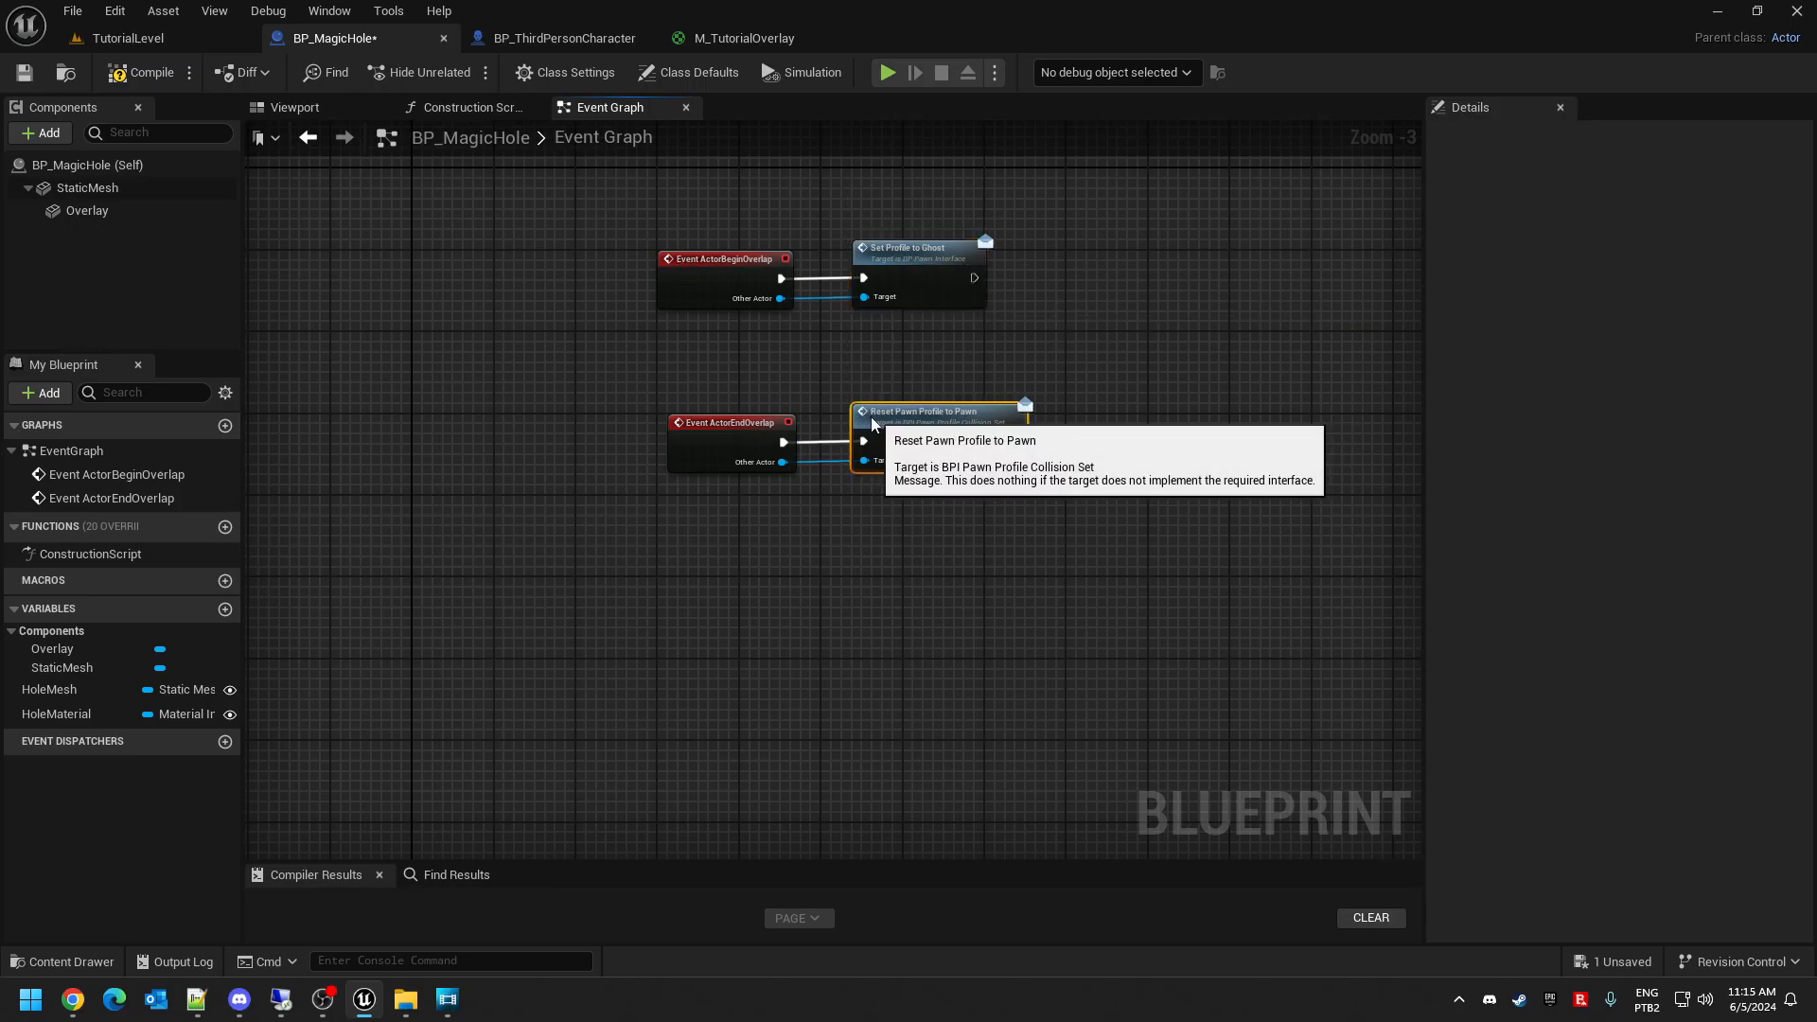
- Save and compile BP_MagicHole with its two overlap message nodes
left_click_drag(905, 233, 984, 556)
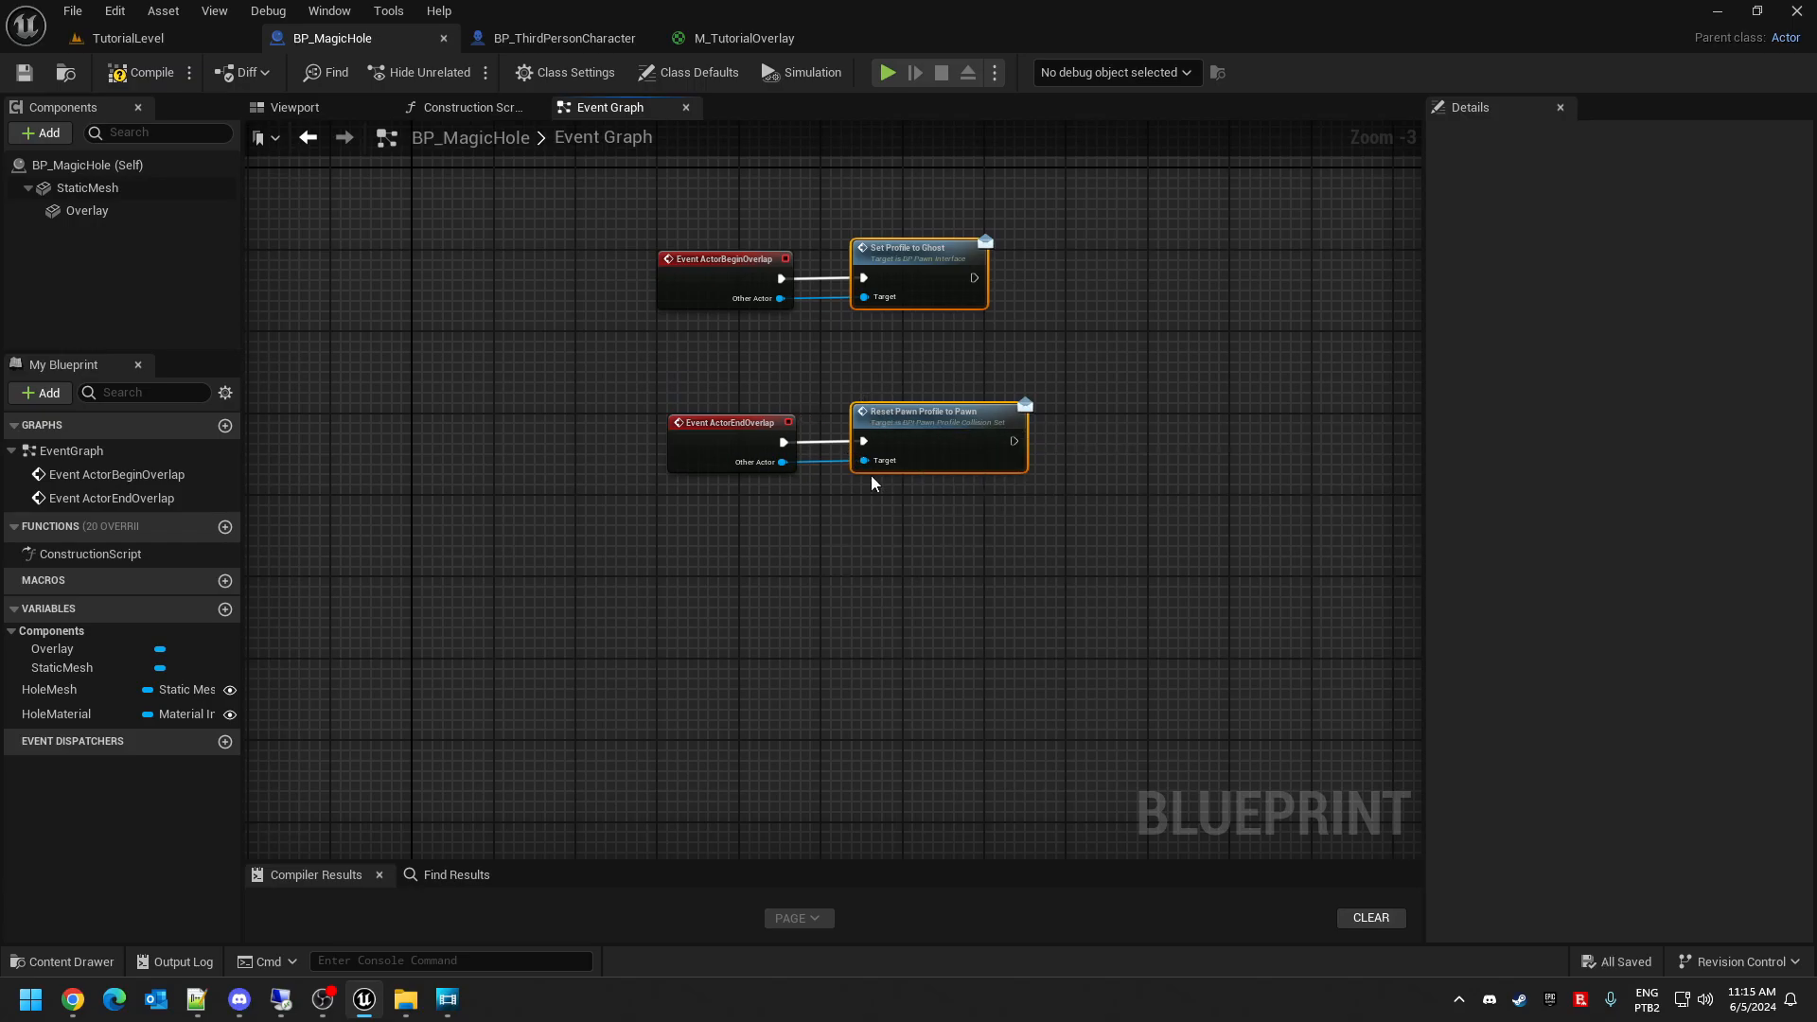
left_click(960, 552)
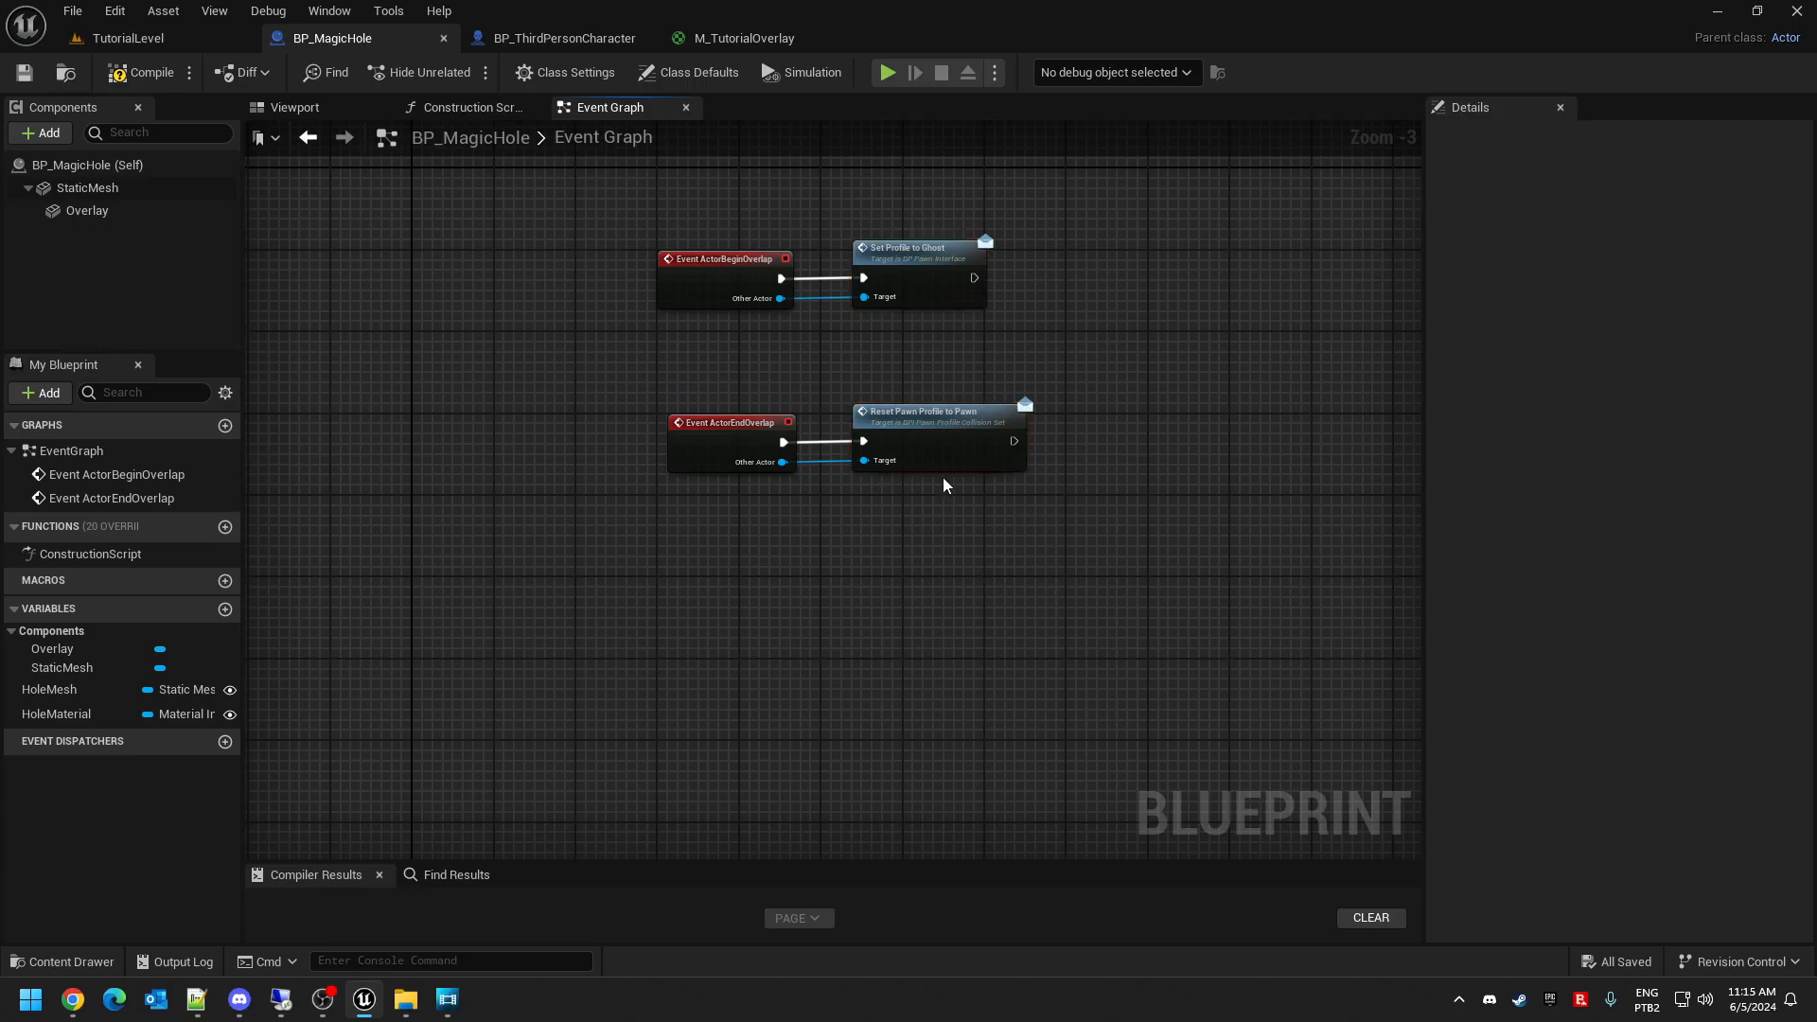
left_click(141, 72)
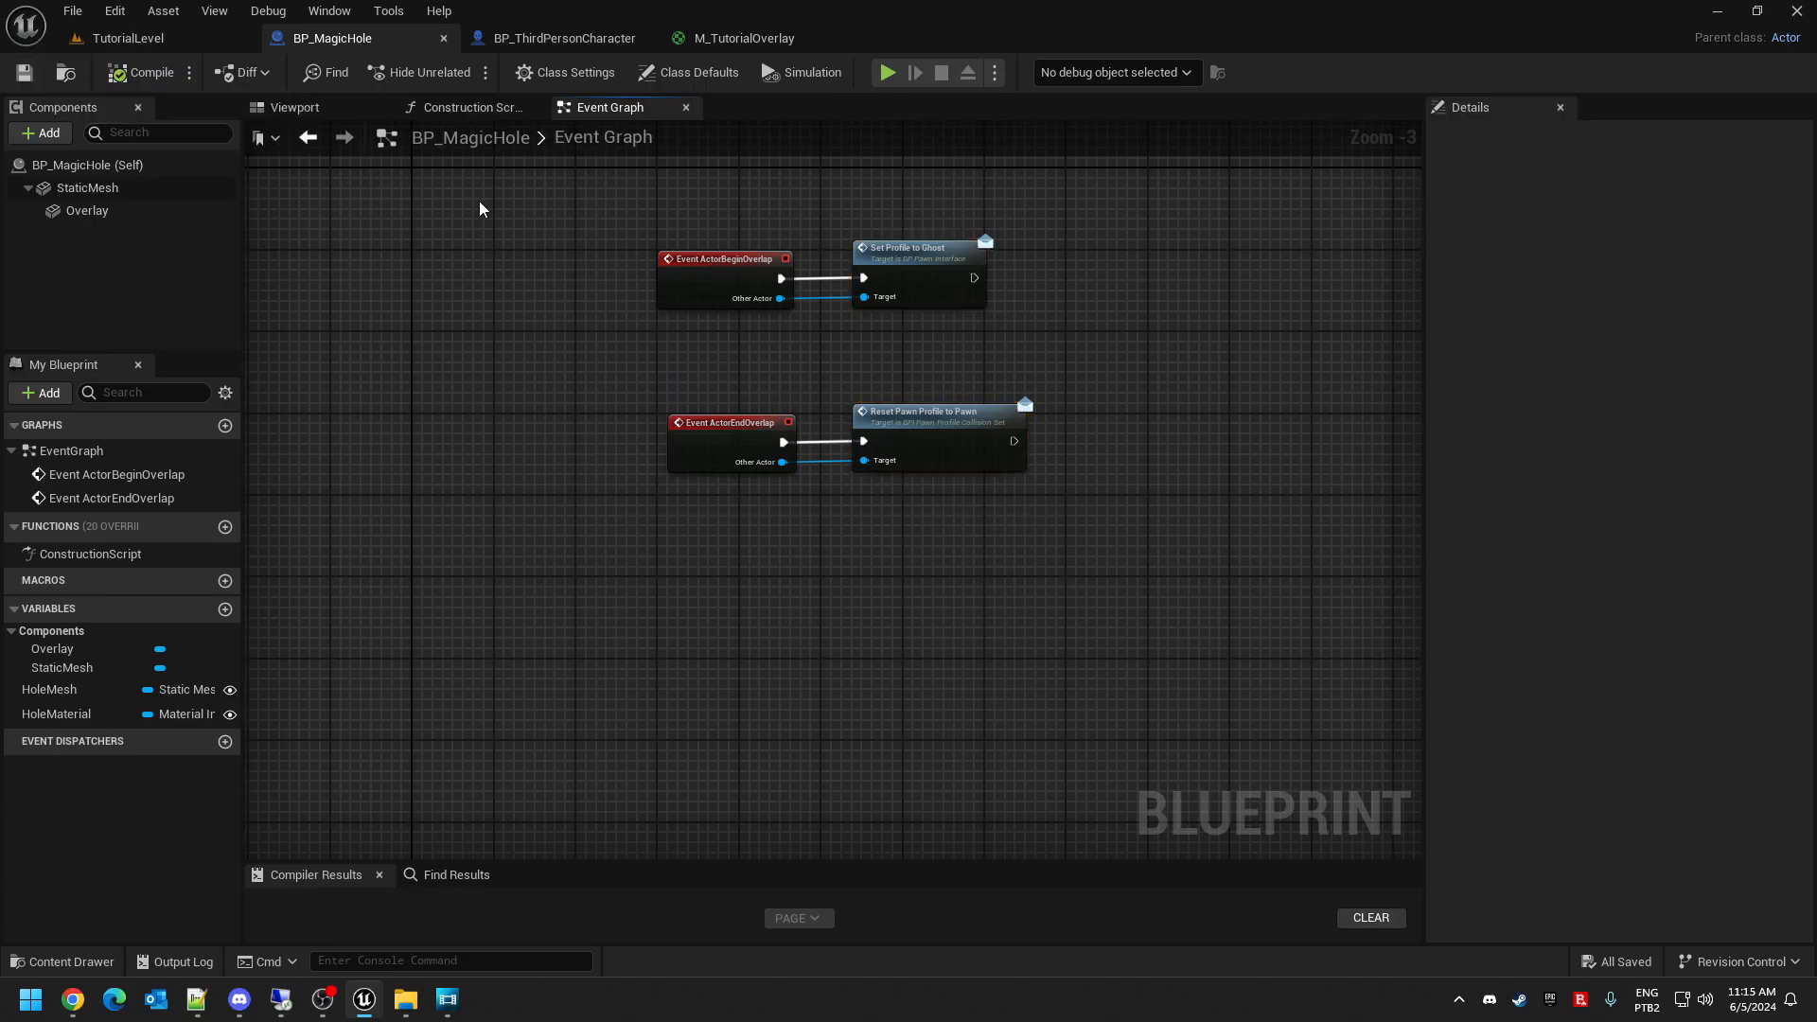
- Play-test TutorialLevel by running the character toward the magic hole
left_click(151, 43)
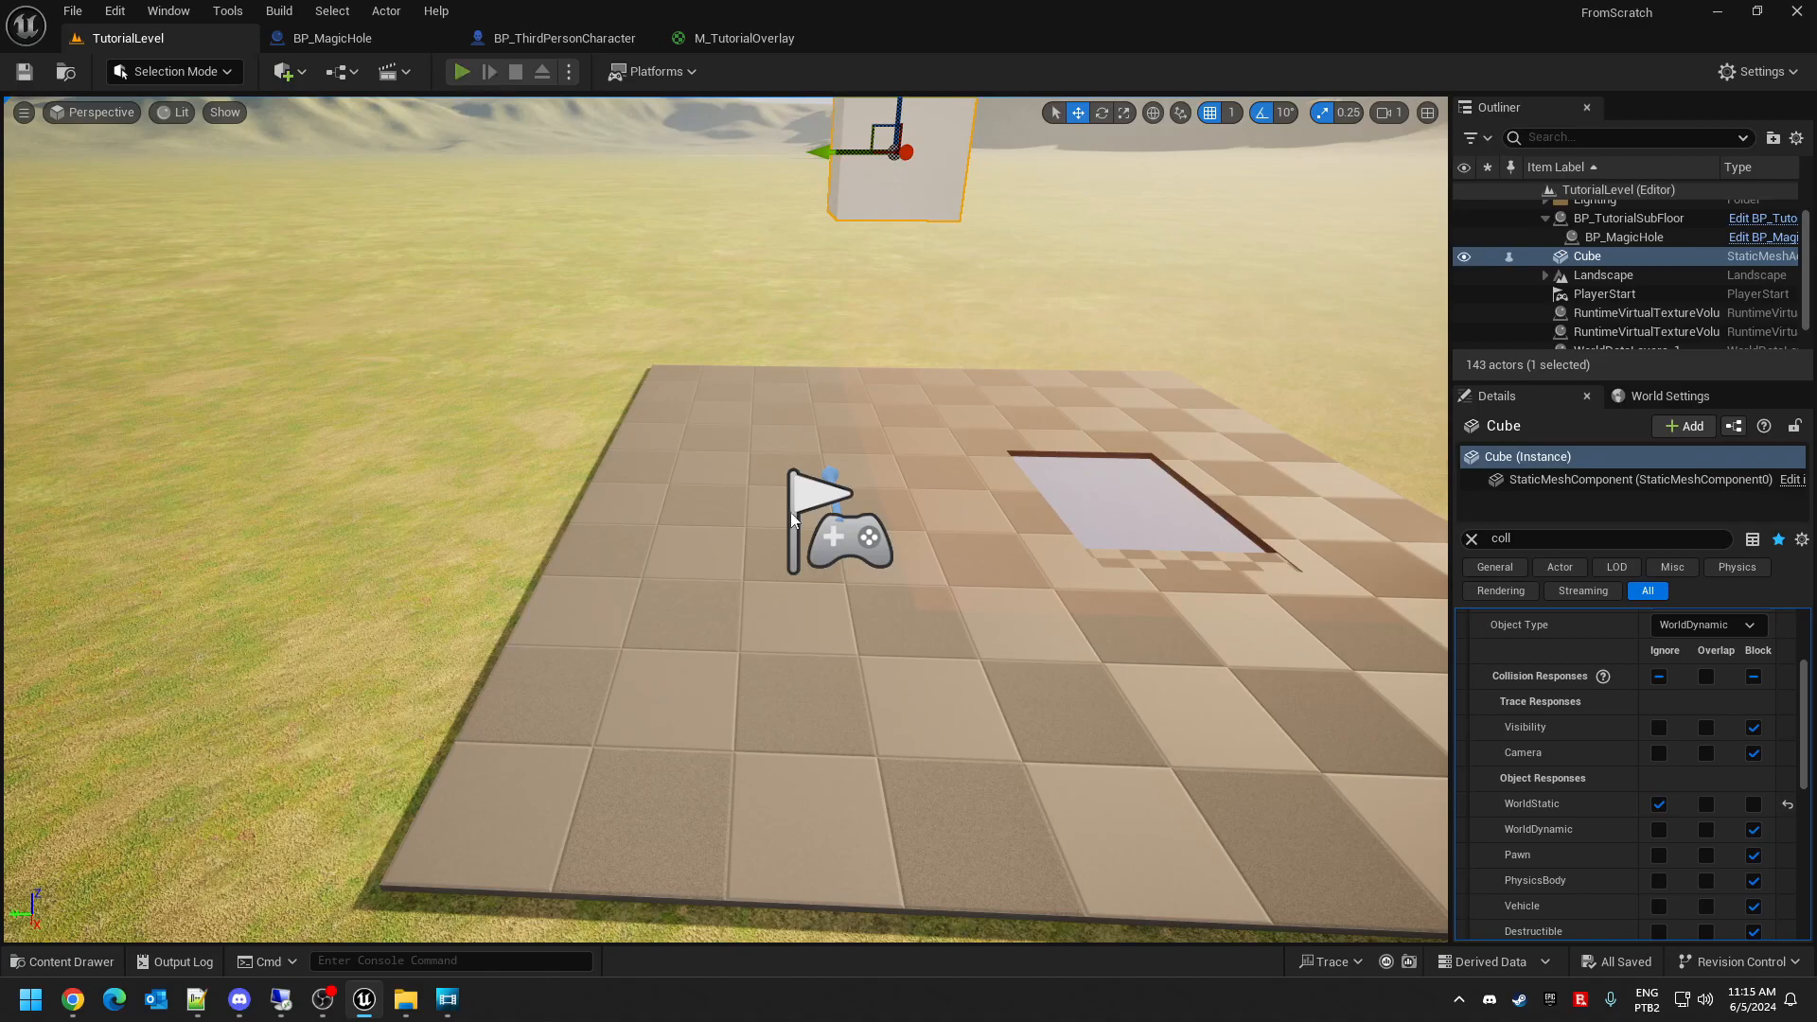
key("alt+p")
key("w")
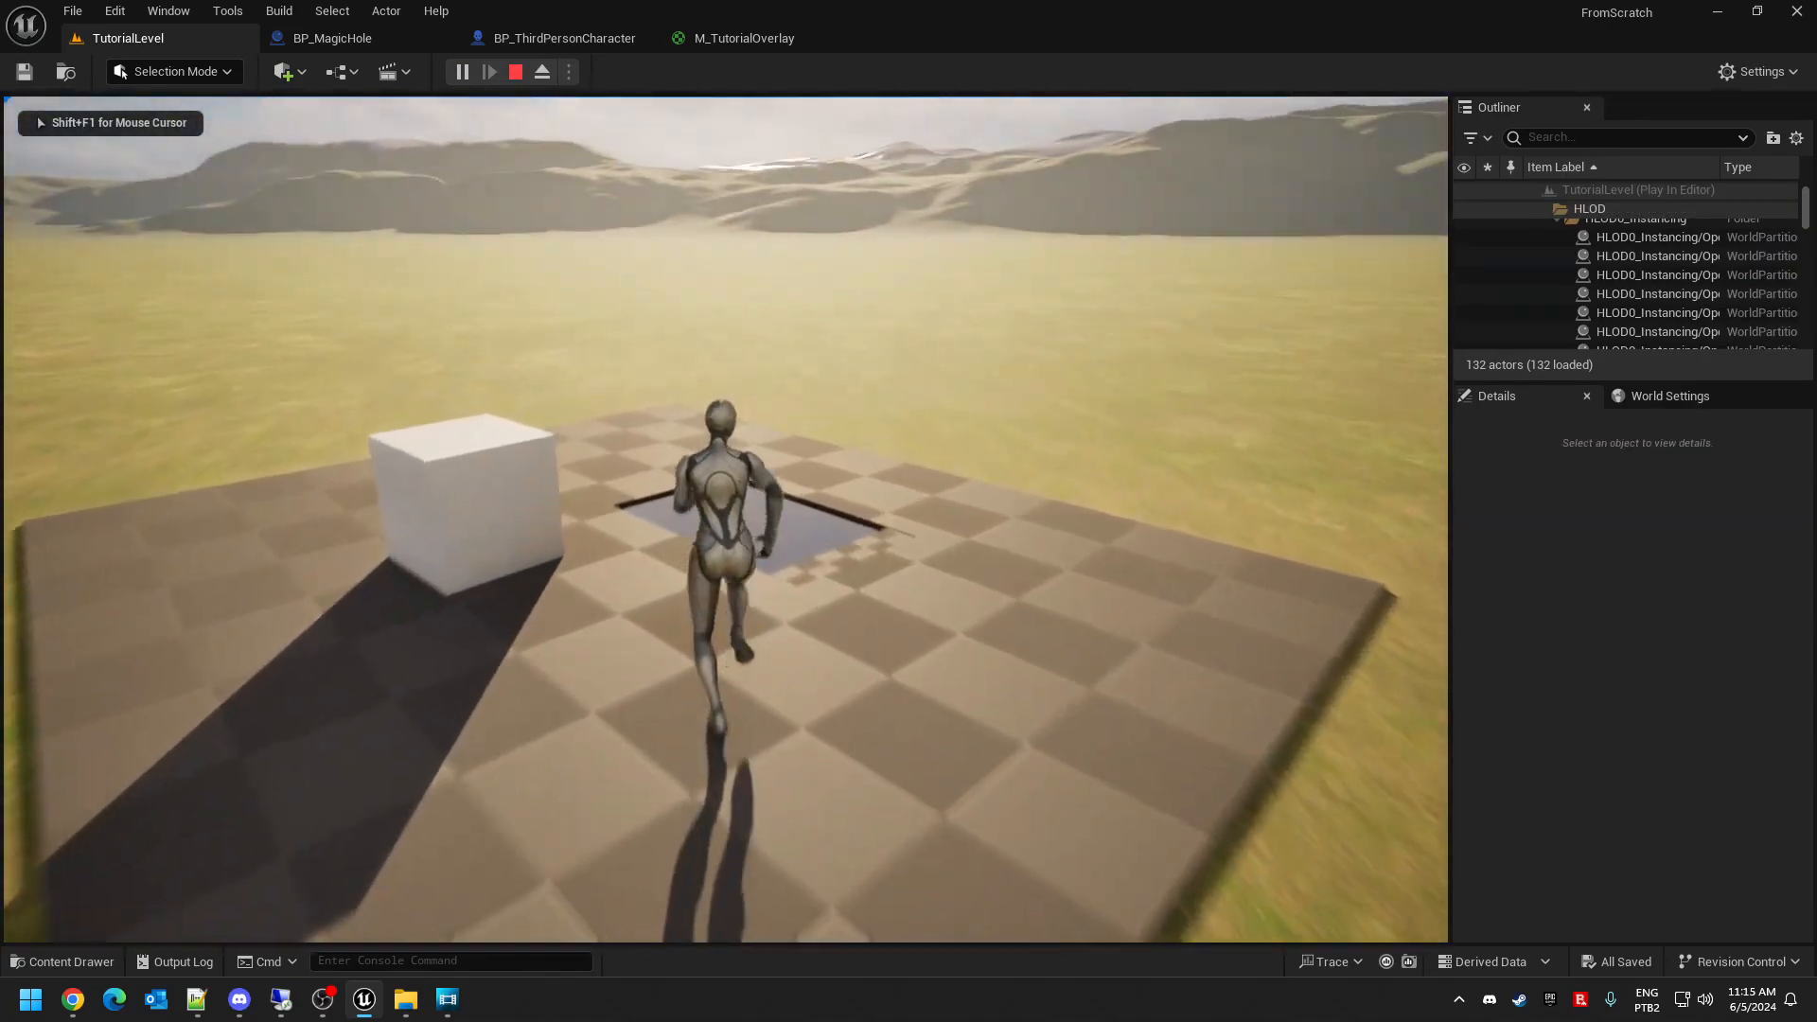
key("Escape")
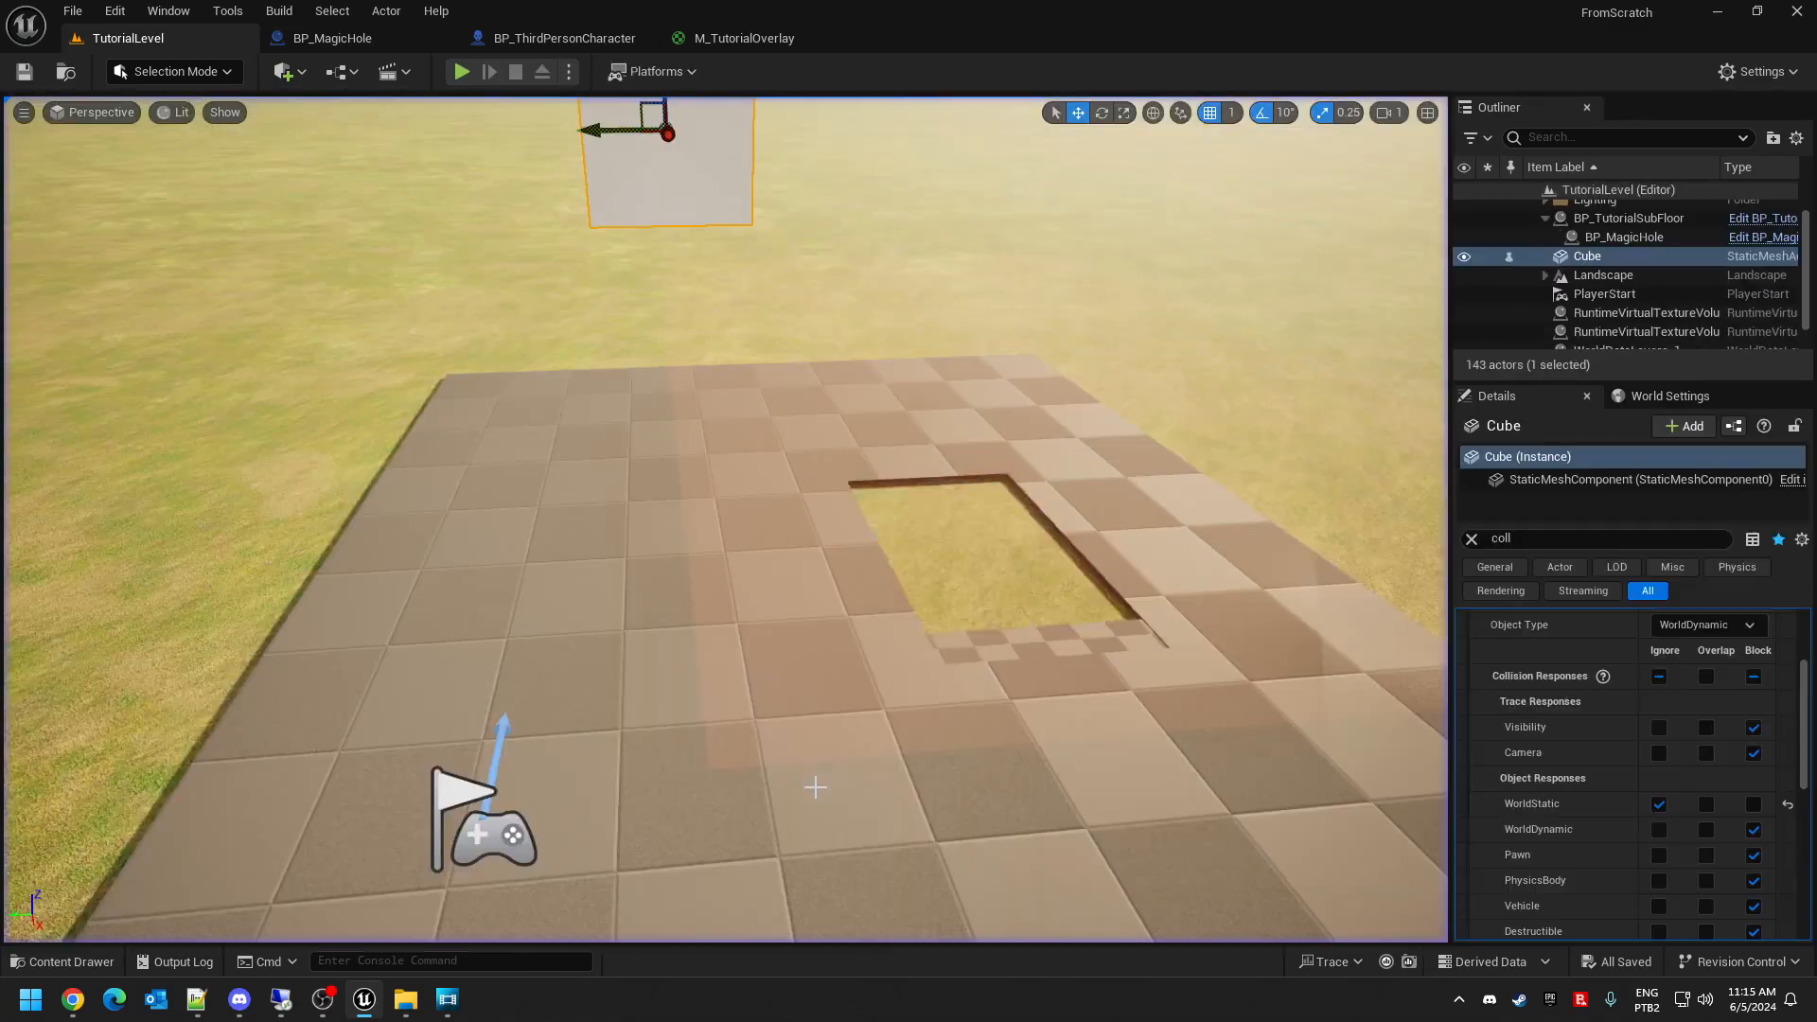
- Review BP_MagicHole's message nodes, BP_ThirdPersonCharacter's interface events, and the hole StaticMesh's collision responses
left_click(341, 38)
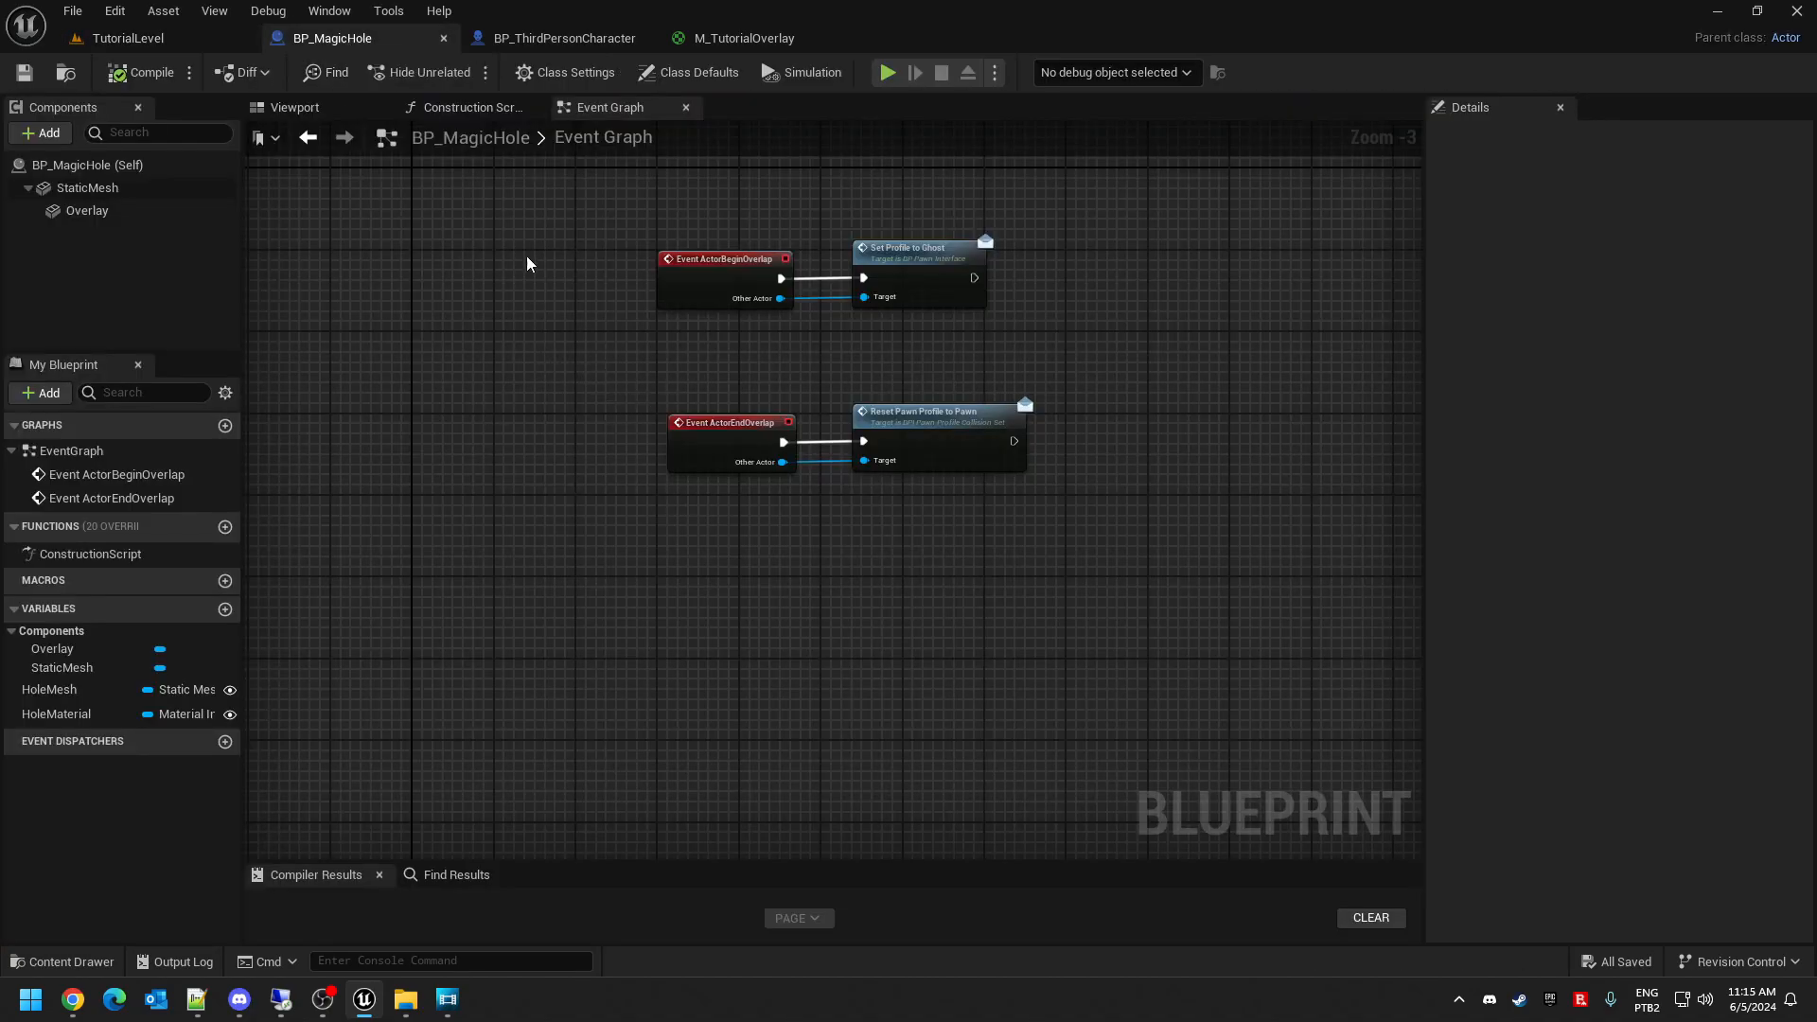
left_click(899, 269)
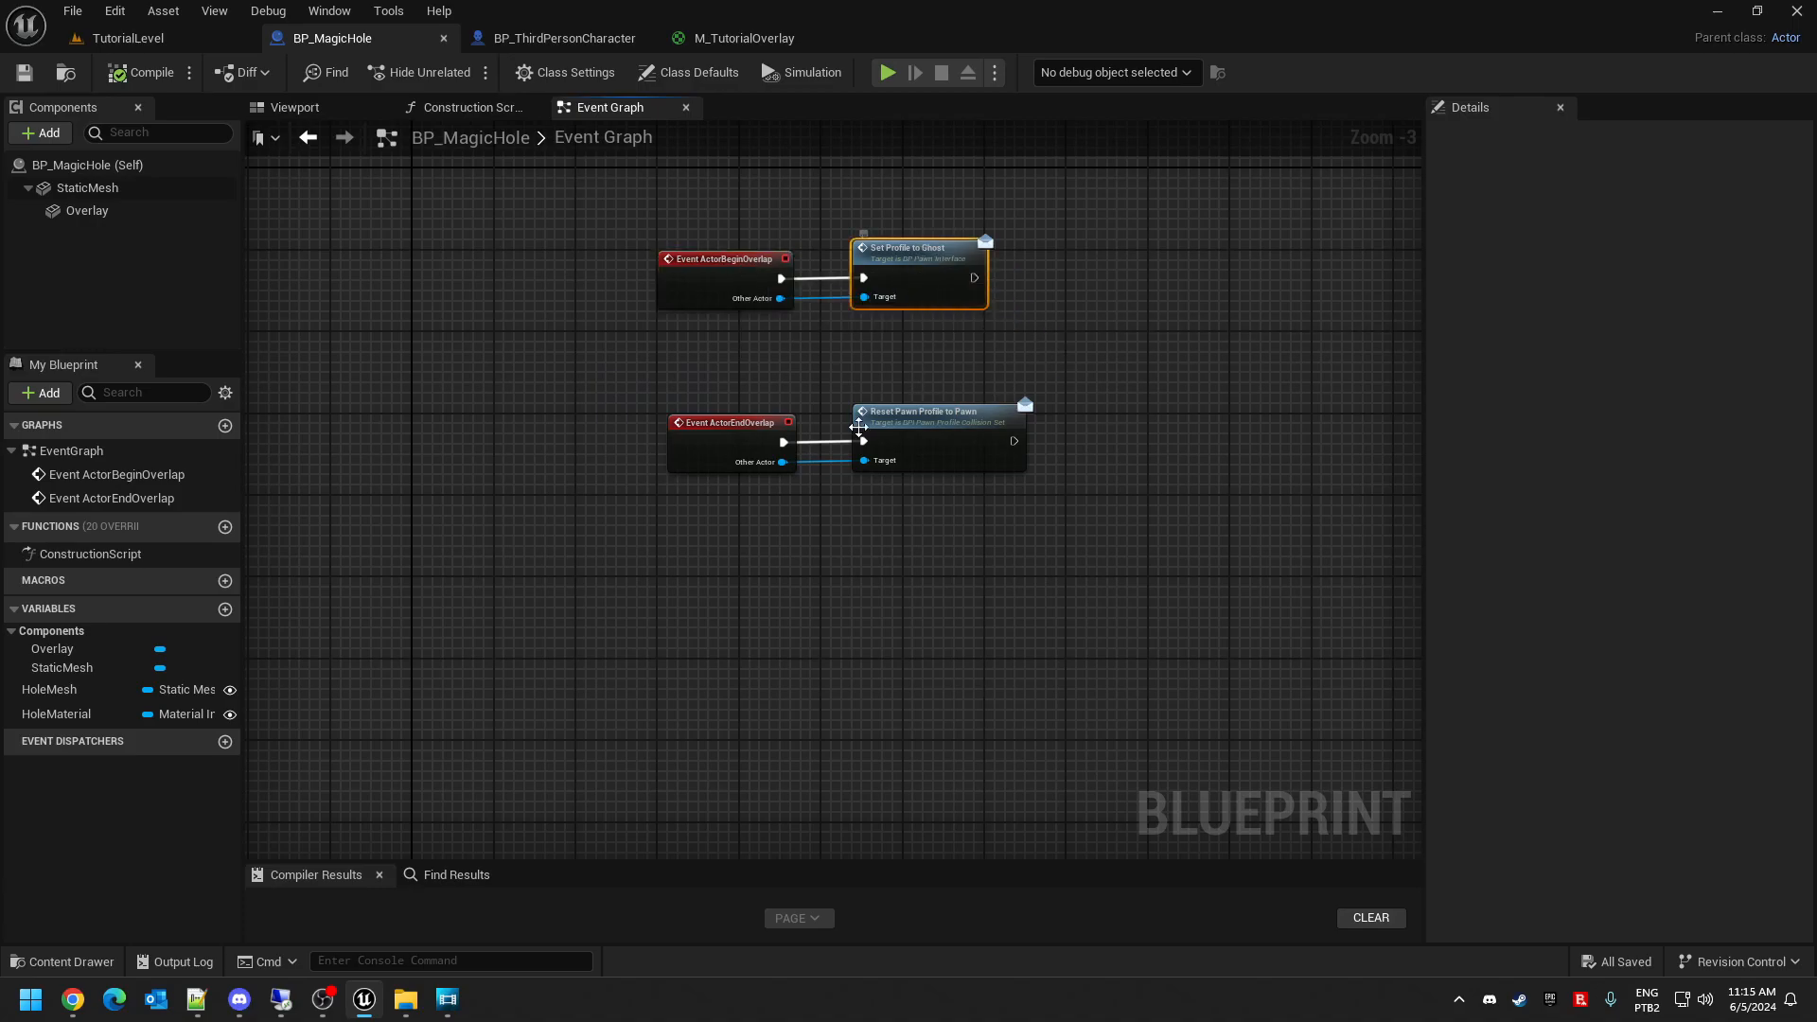
left_click(927, 418)
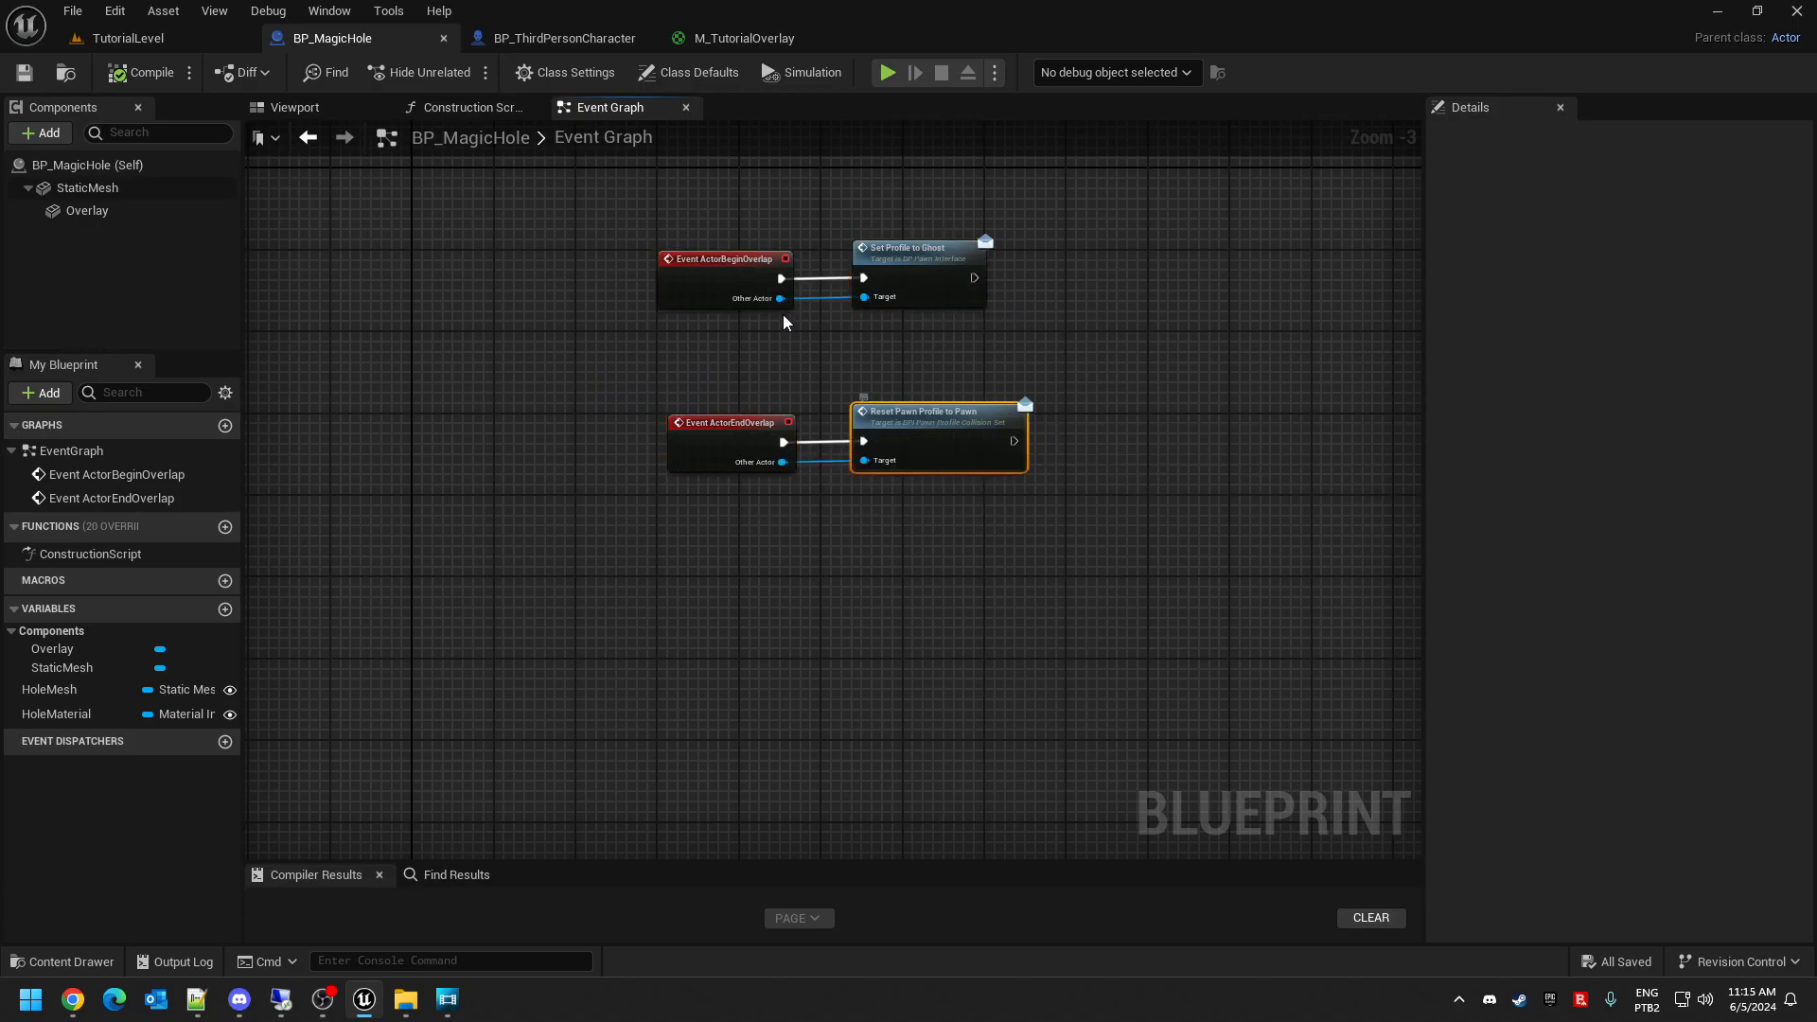
left_click(562, 42)
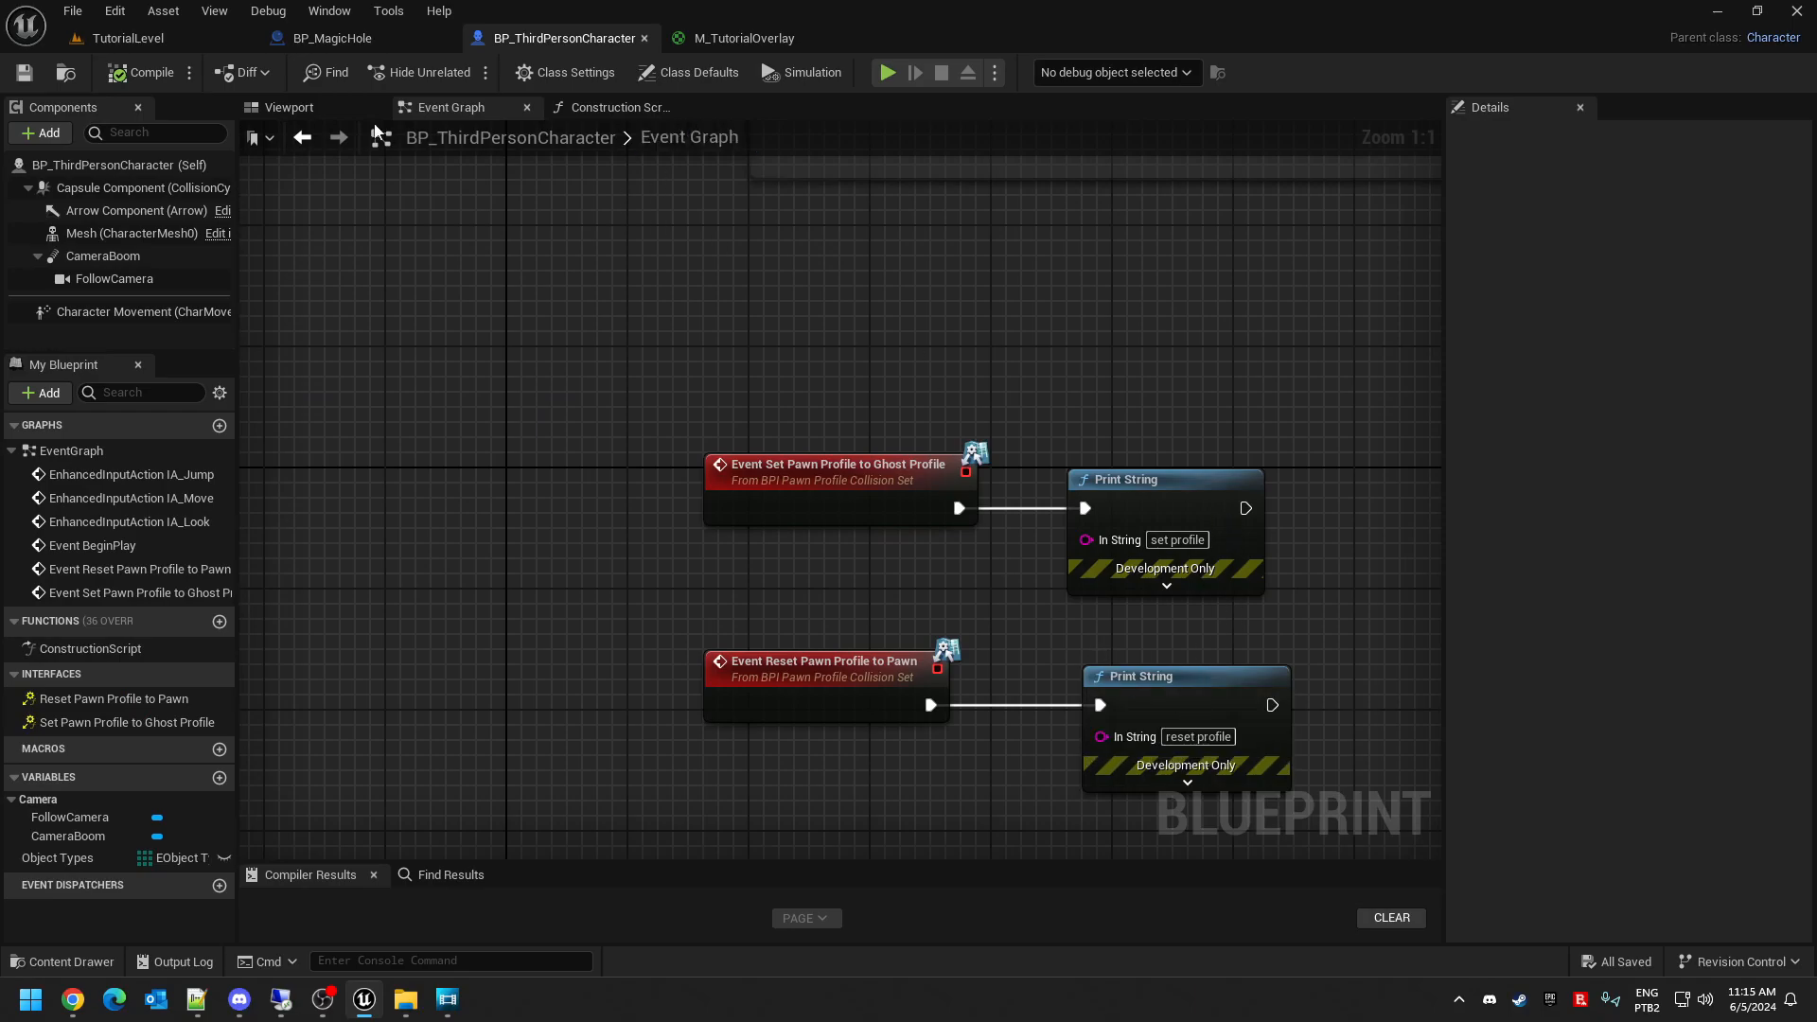
left_click(331, 38)
left_click(87, 188)
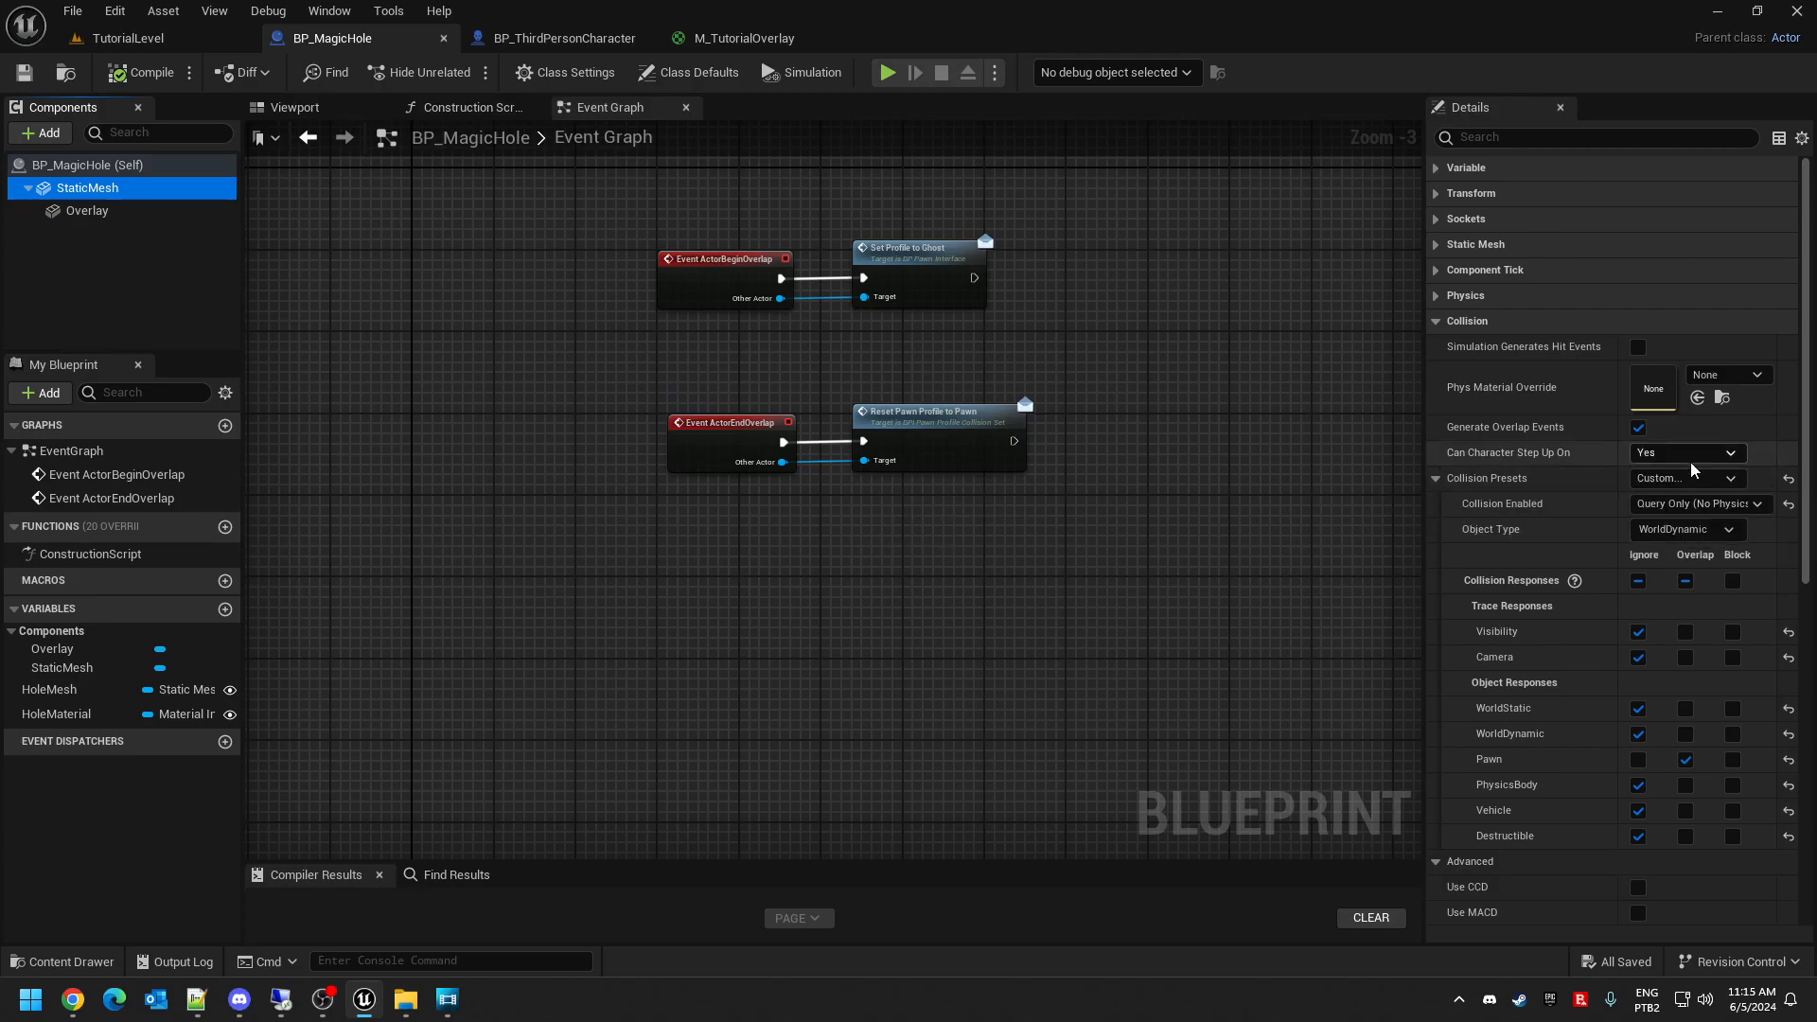
left_click(29, 78)
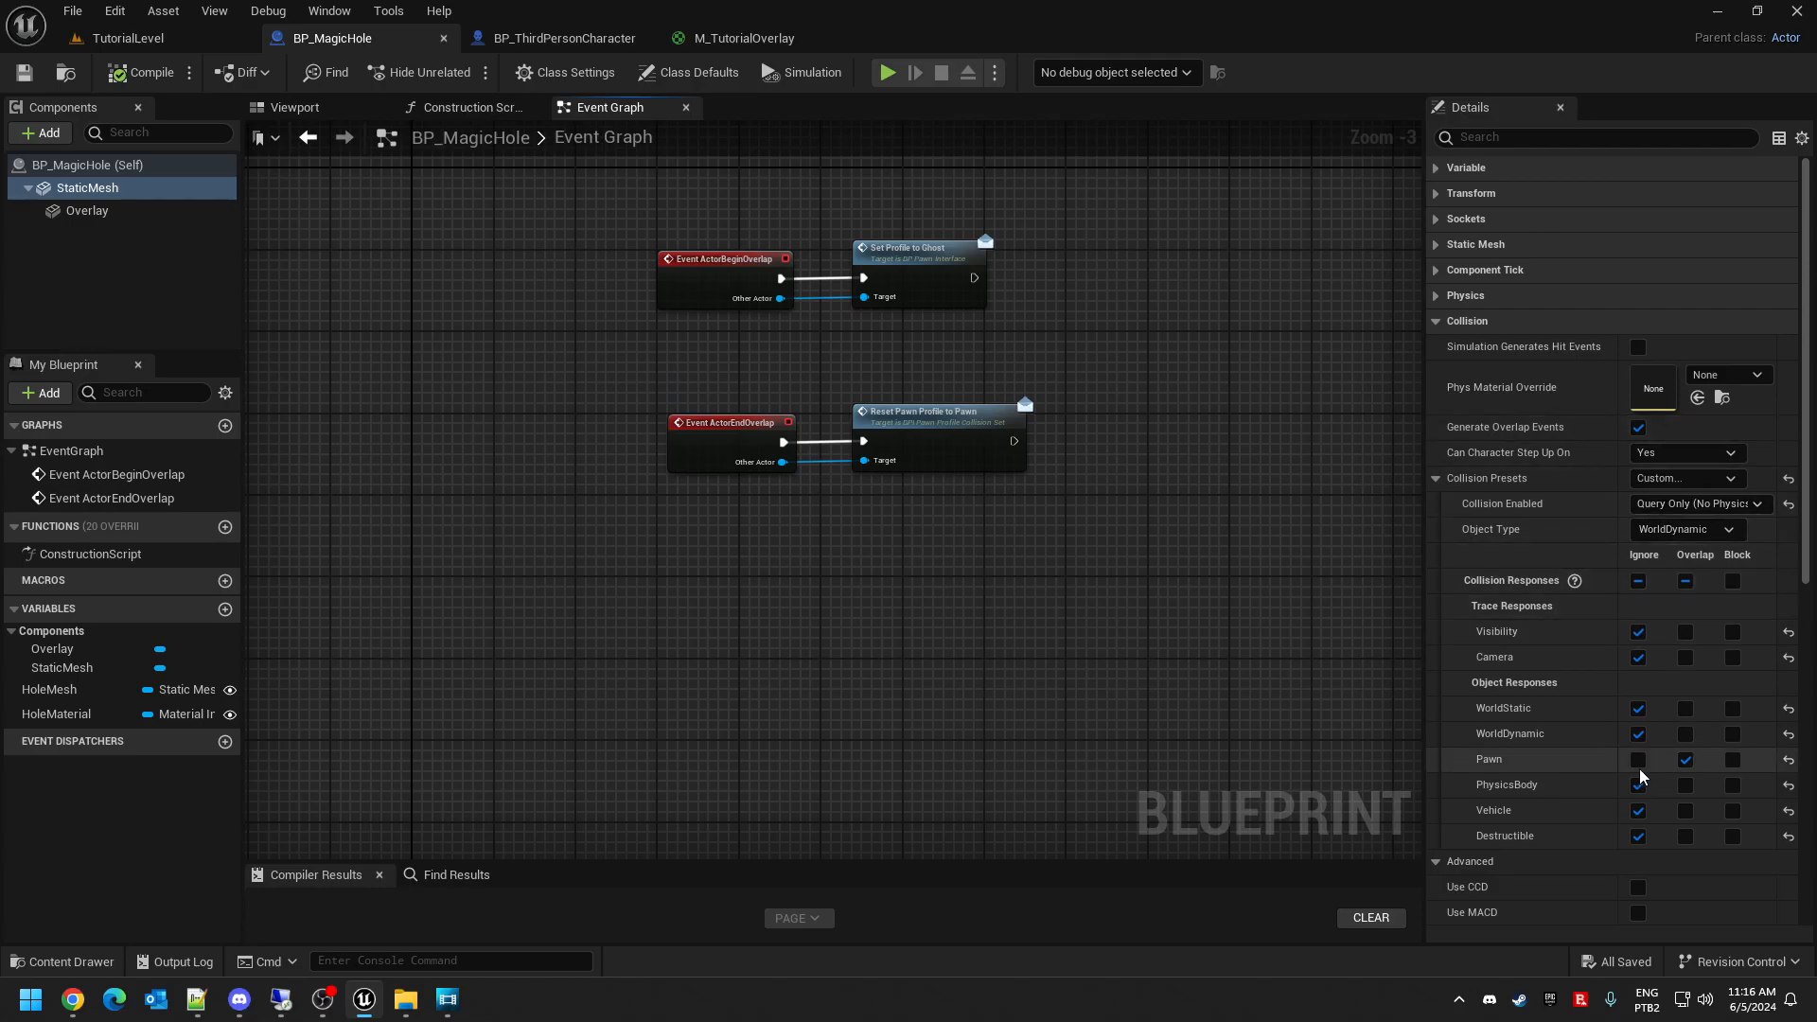
- Try UI as the Capsule Component's collision preset in BP_ThirdPersonCharacter, restore Pawn, and save and compile
left_click(587, 38)
left_click(133, 187)
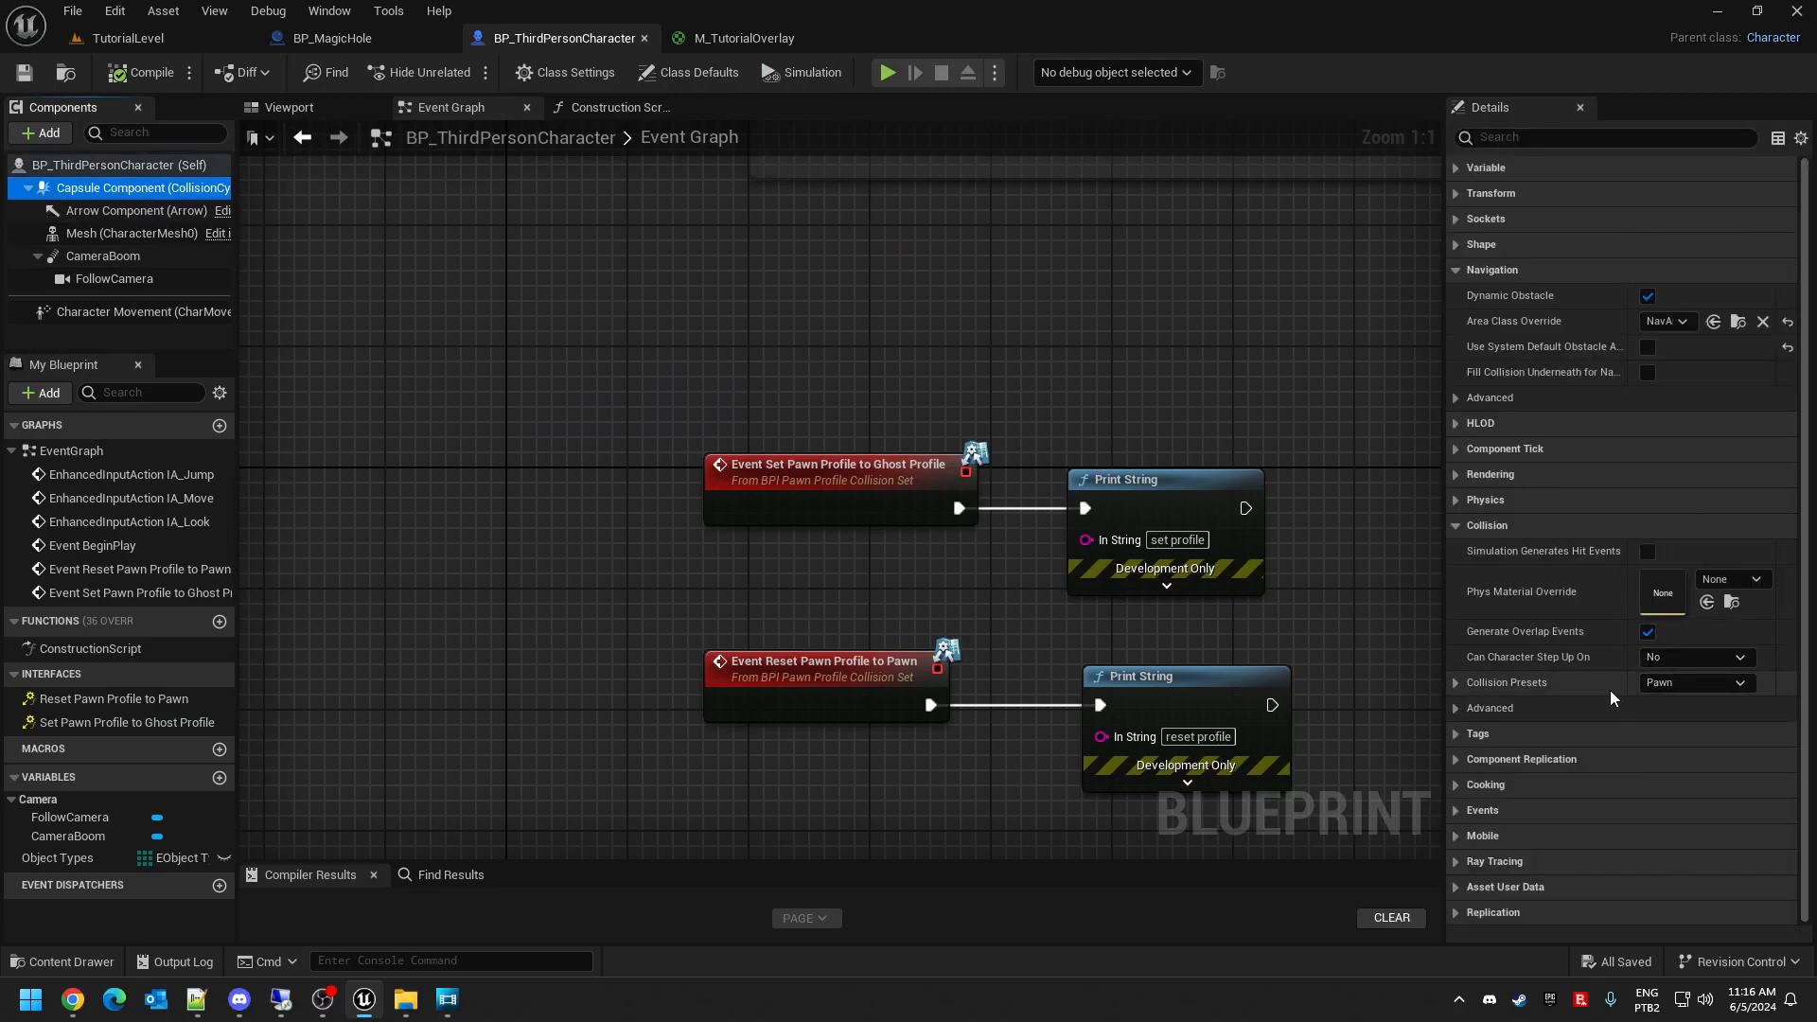
left_click(1693, 682)
left_click(1673, 660)
left_click(1675, 683)
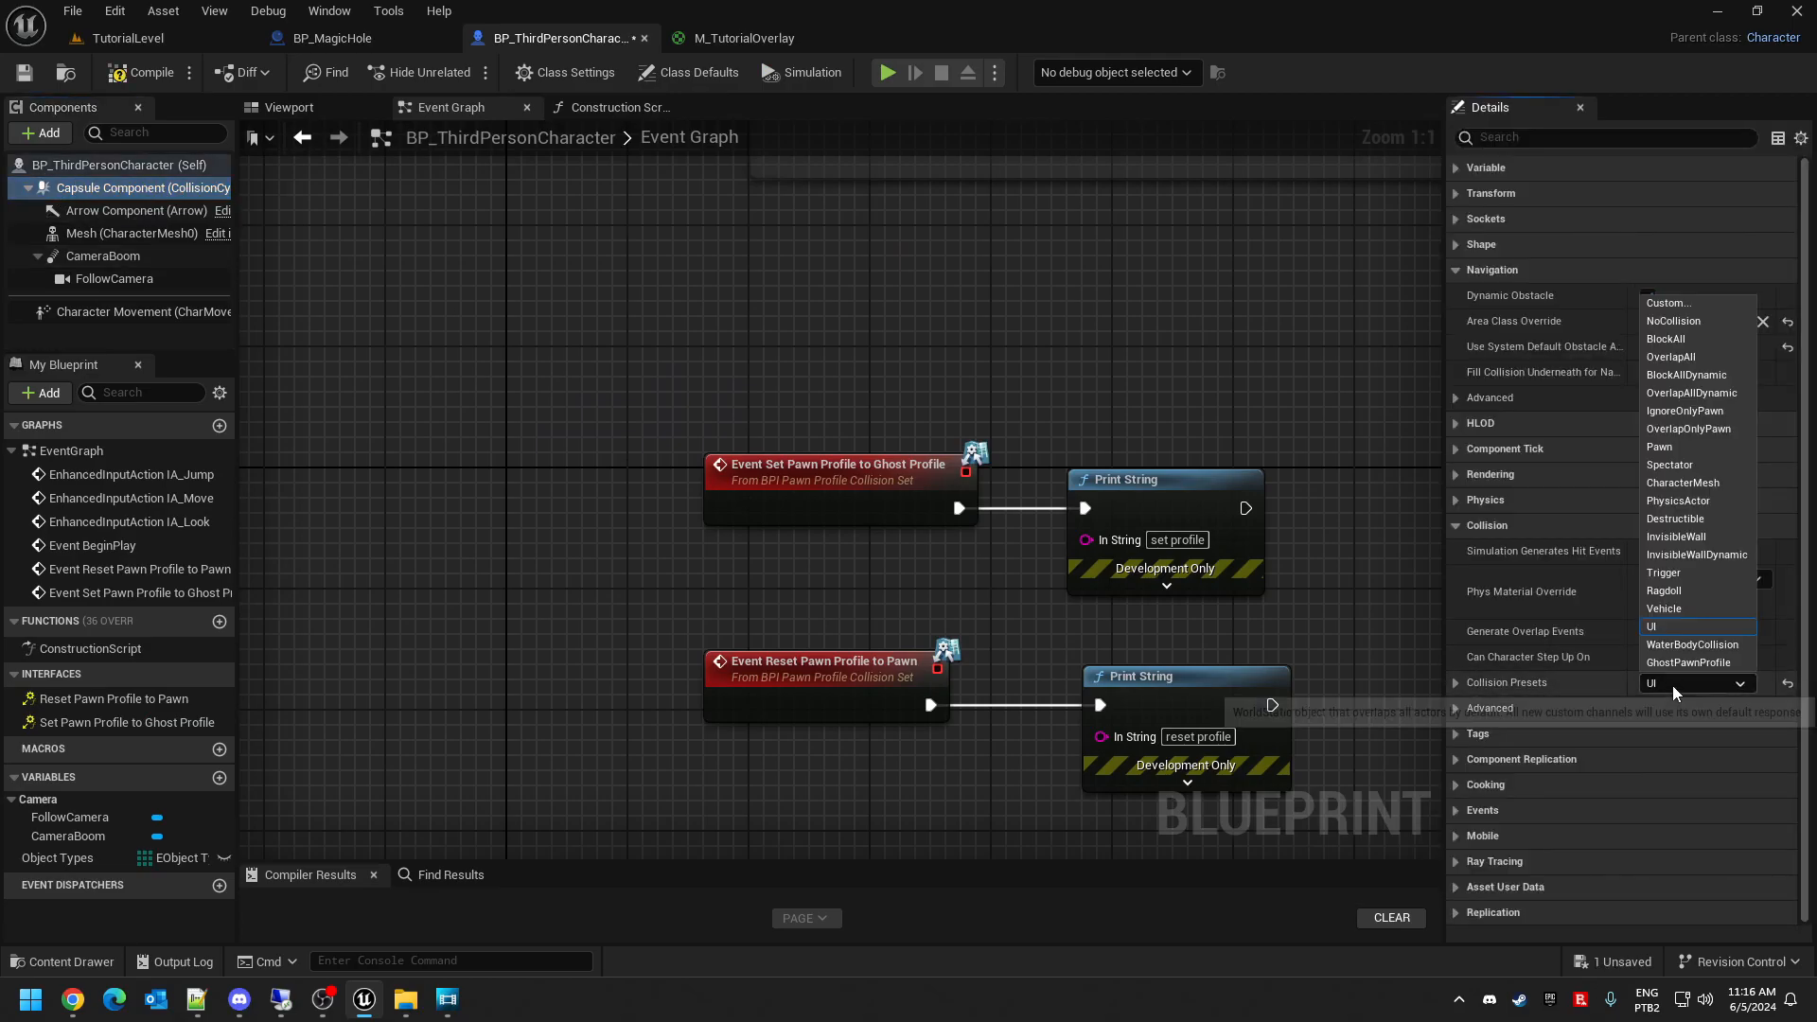
left_click(1687, 447)
key("ctrl+s")
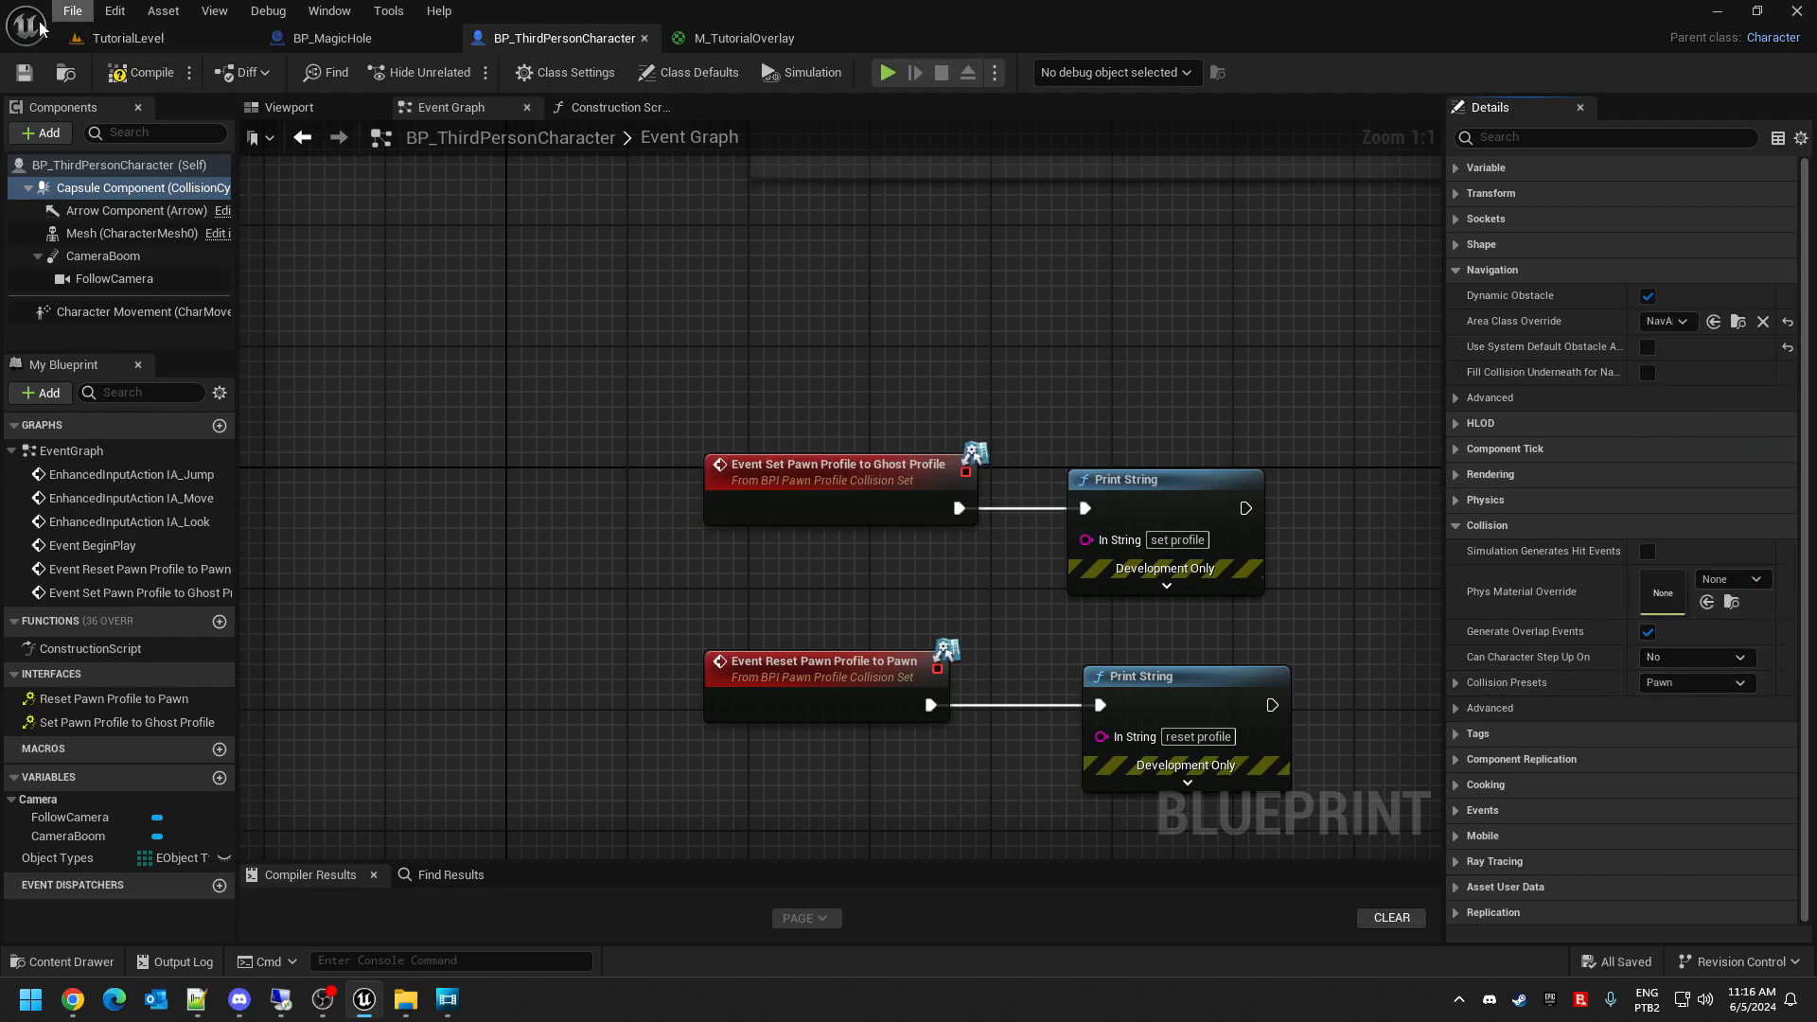
left_click(139, 73)
- Check the open Blueprints for unsaved changes and close the M_TutorialOverlay material
left_click(332, 38)
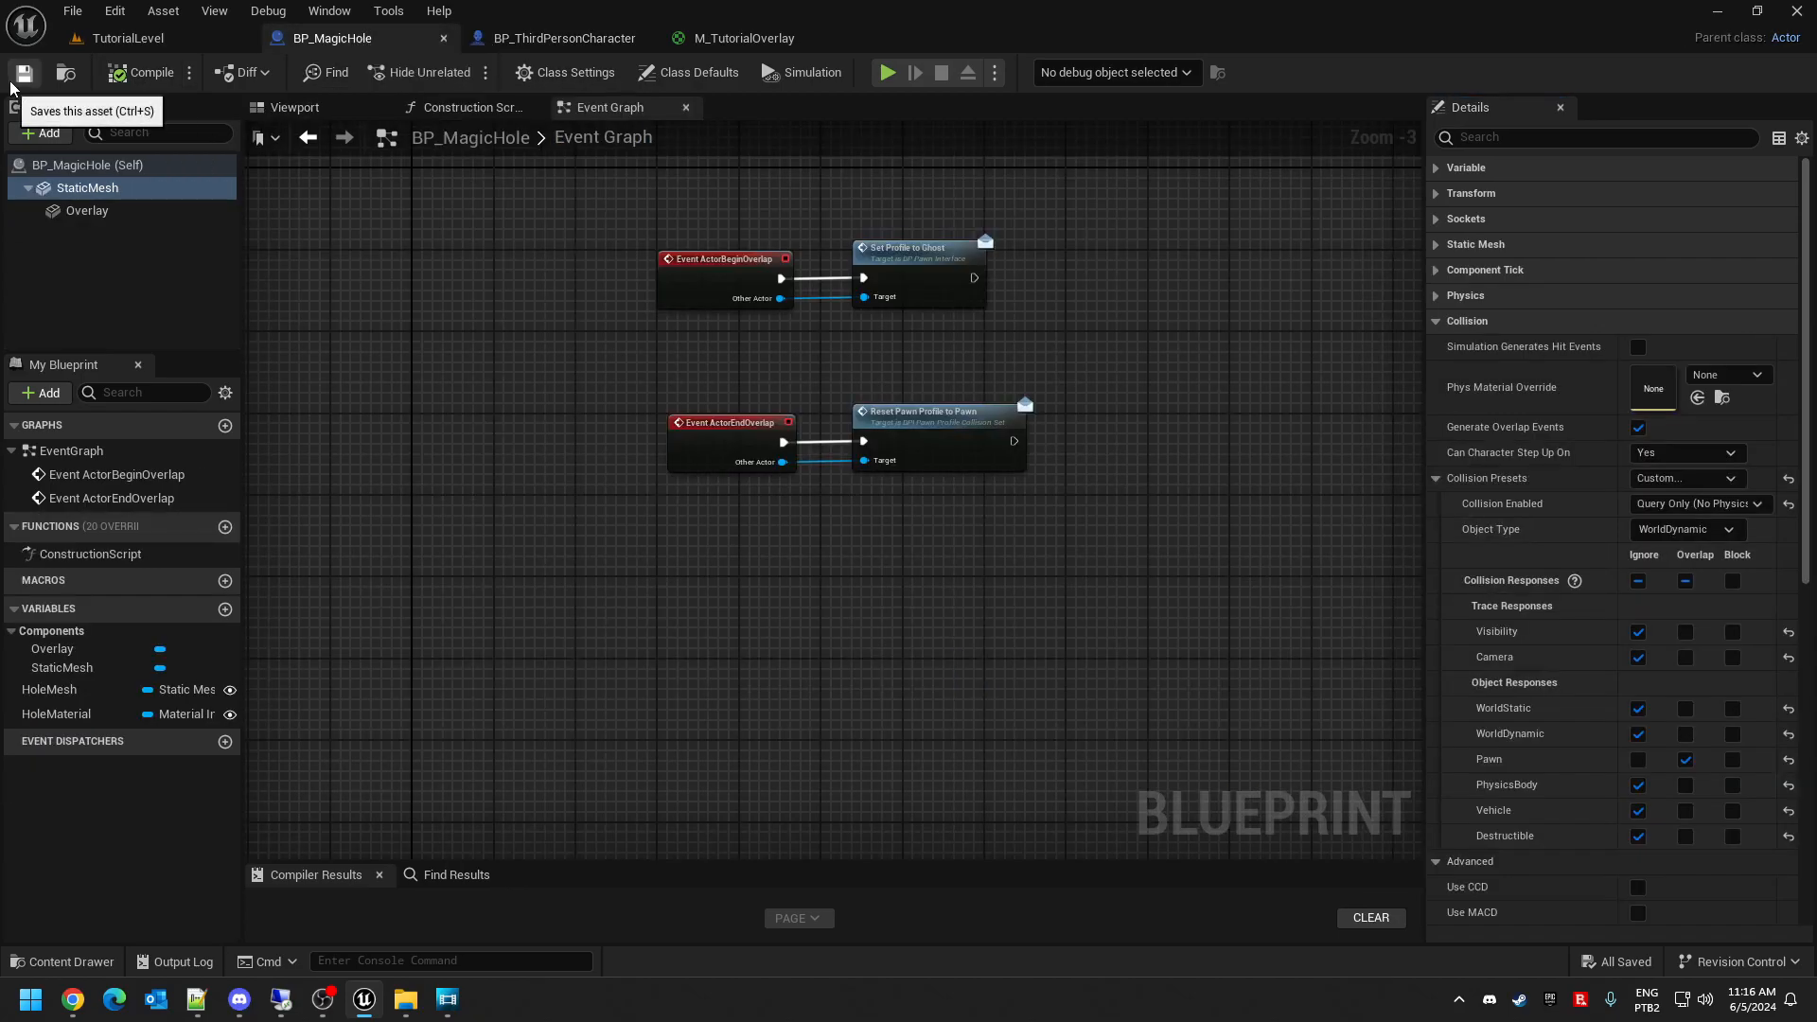
left_click(566, 38)
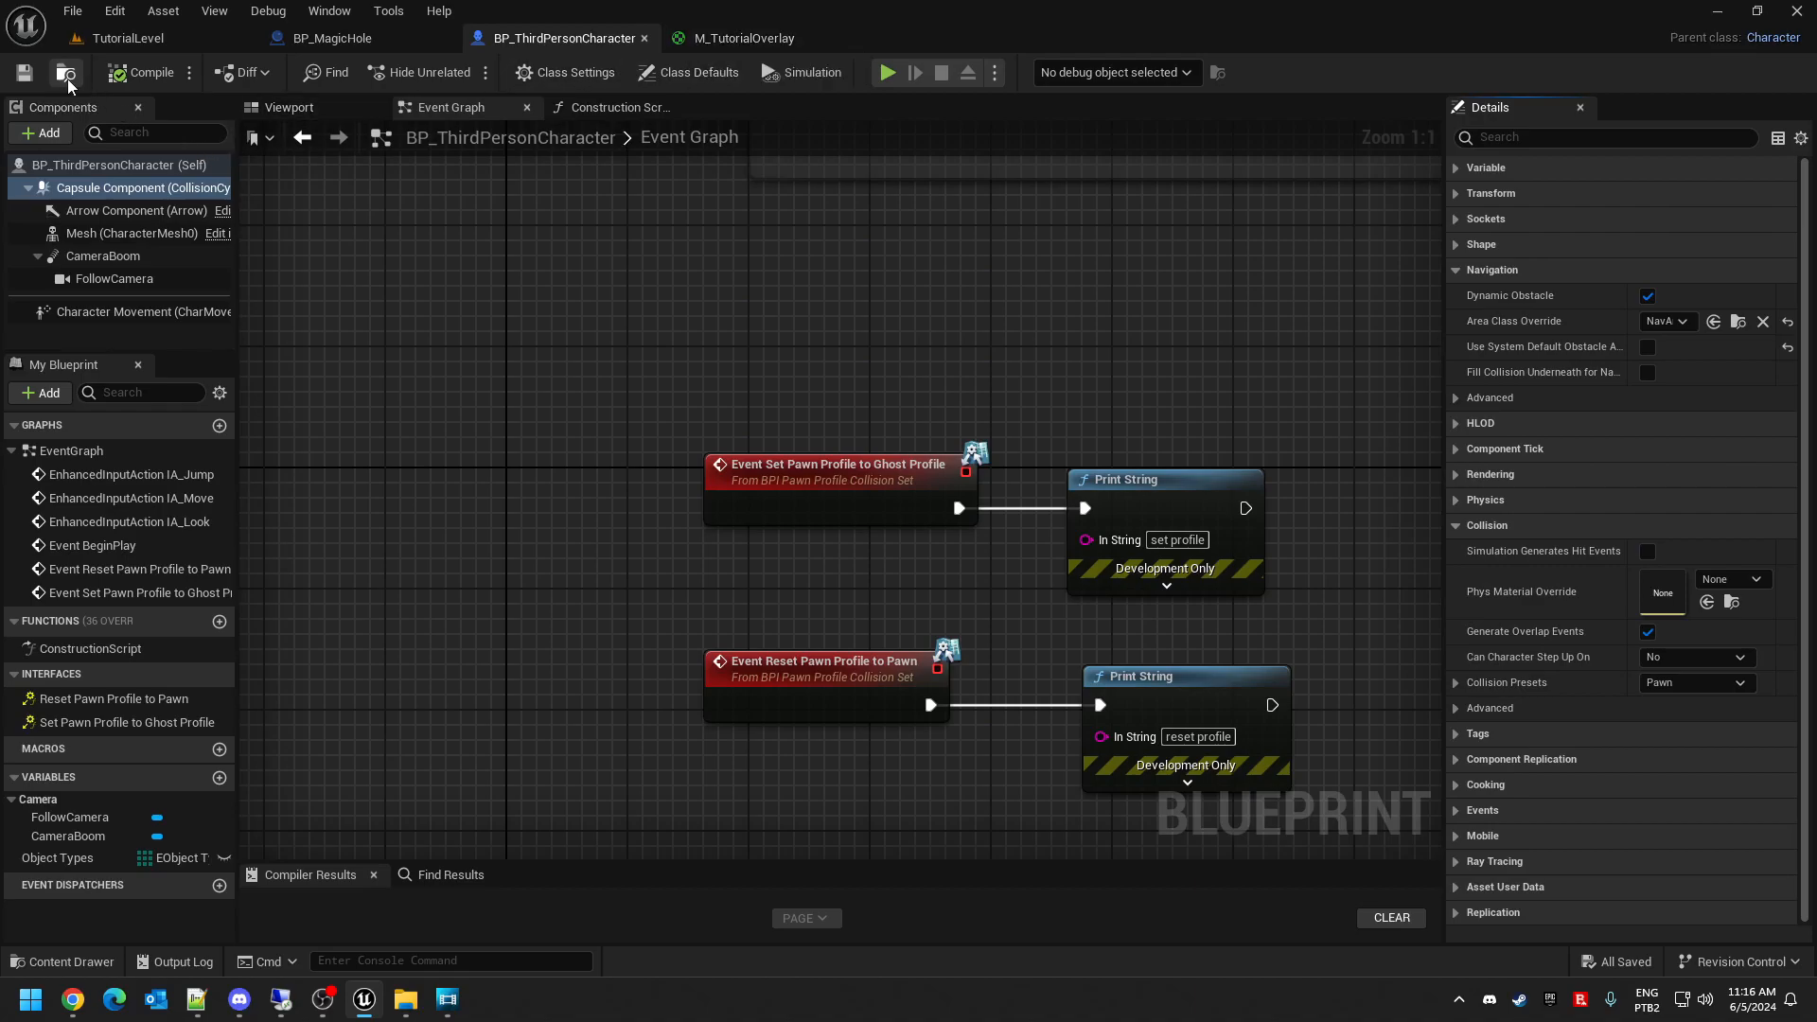
left_click(740, 37)
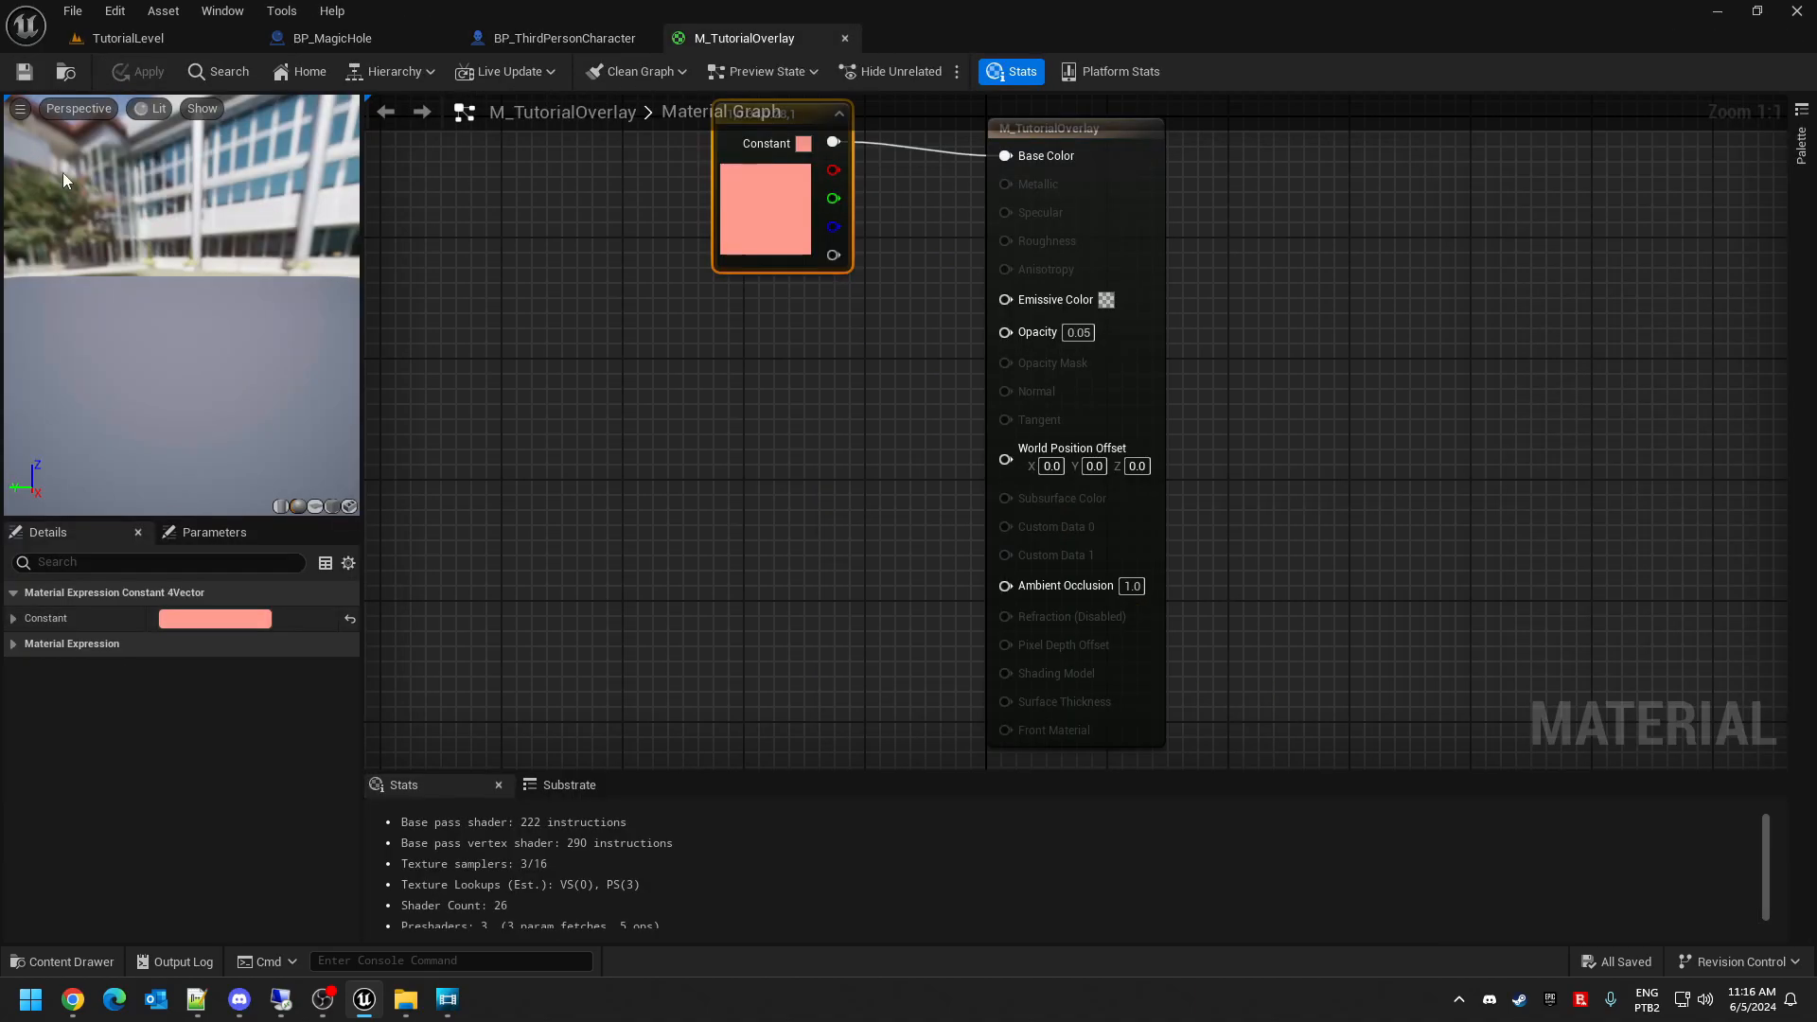
left_click(844, 38)
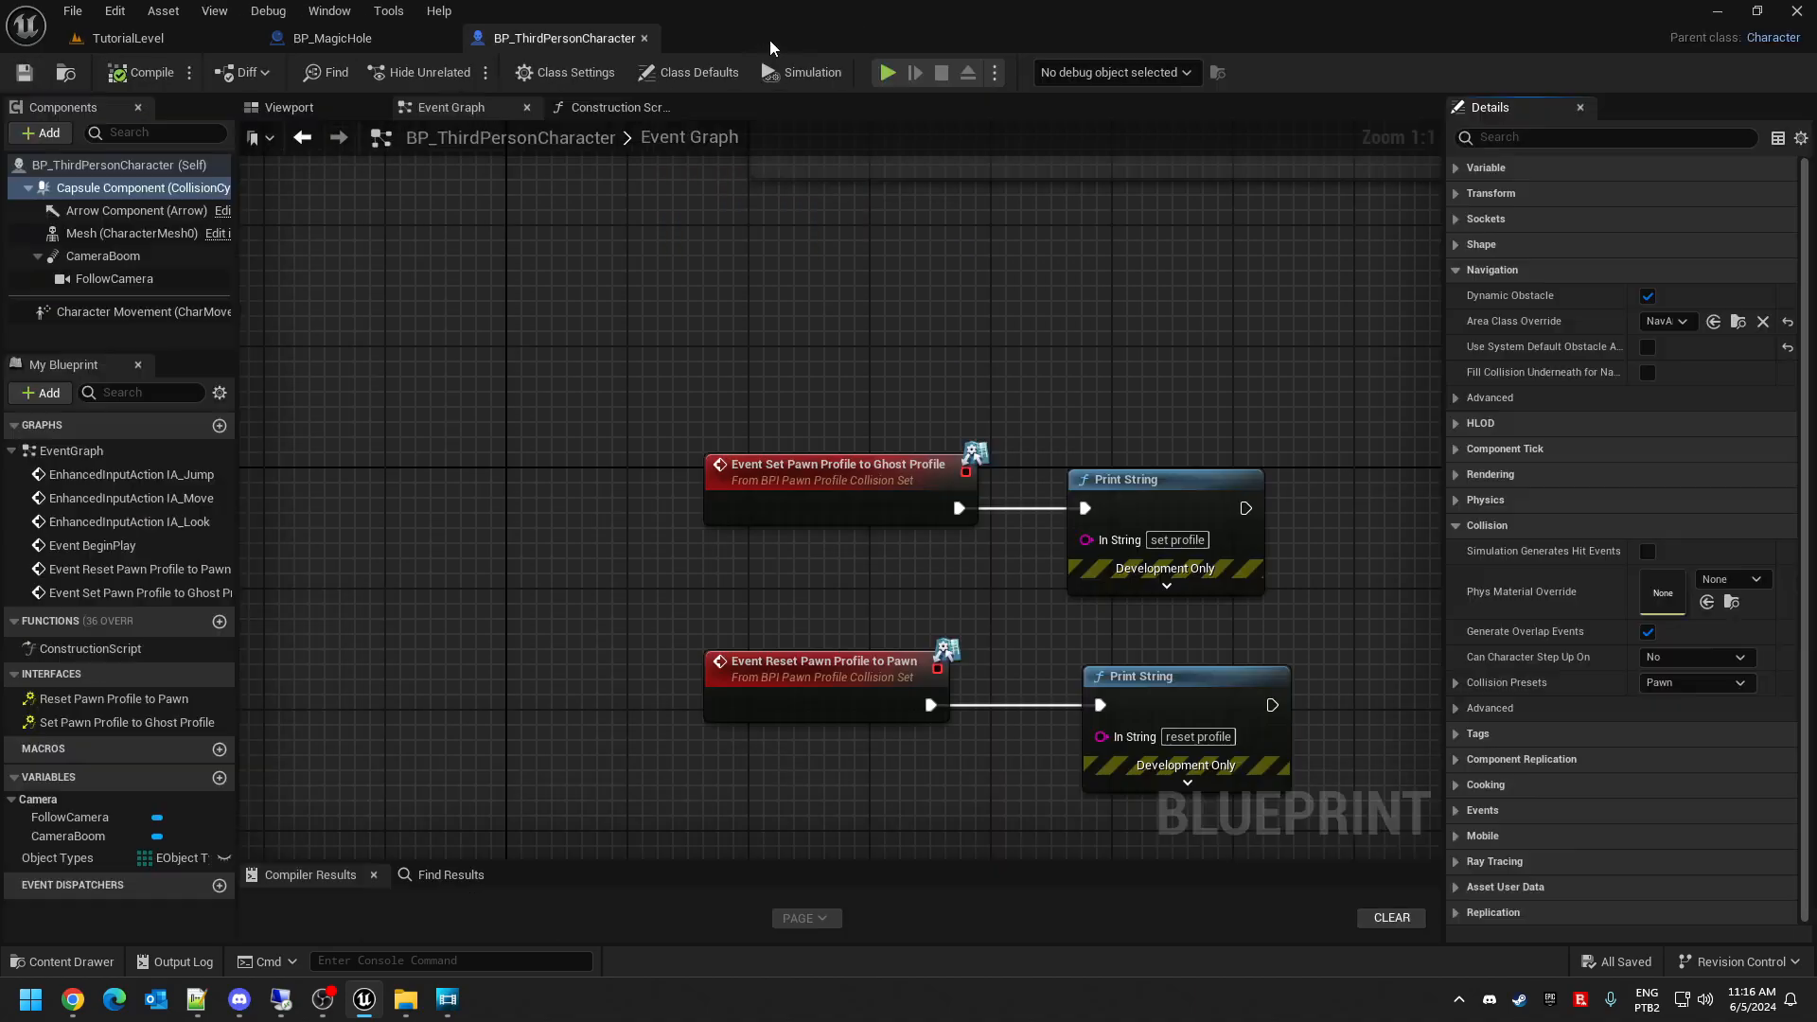
- Play TutorialLevel and run the character around and across the hole to test its overlap events
left_click(193, 39)
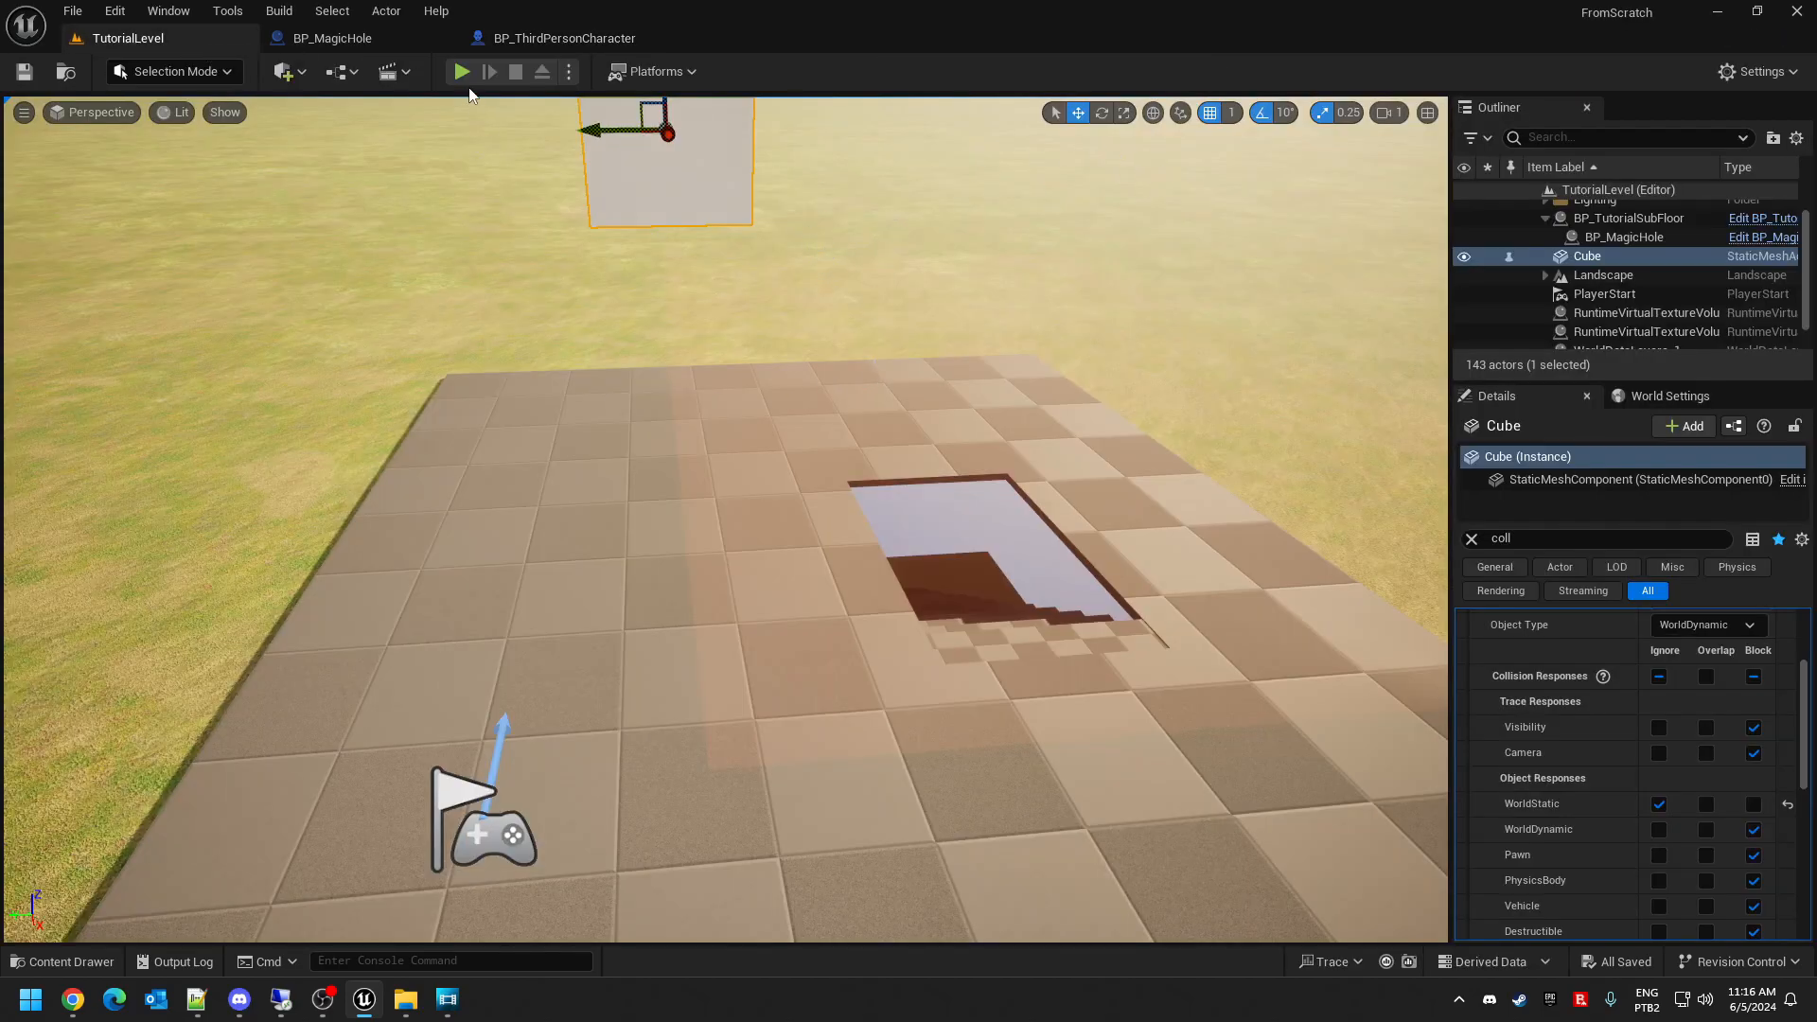
key("alt+p")
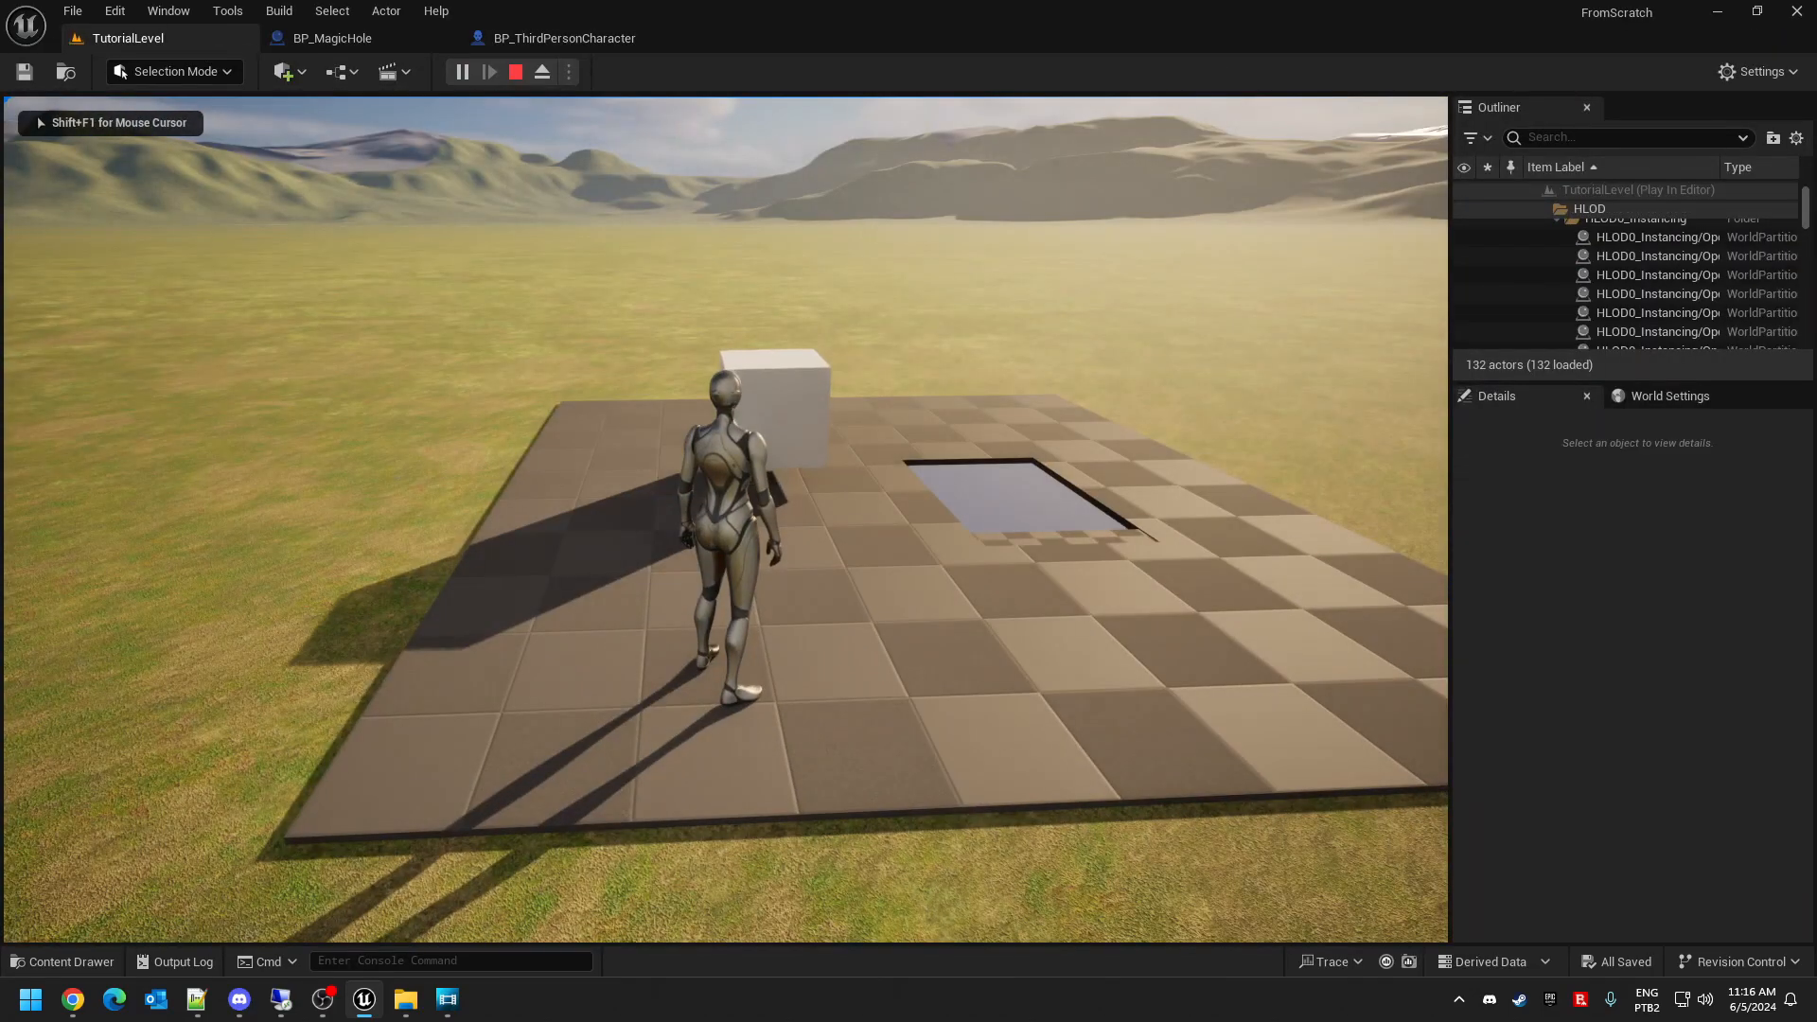
key("a")
key("d")
key("w")
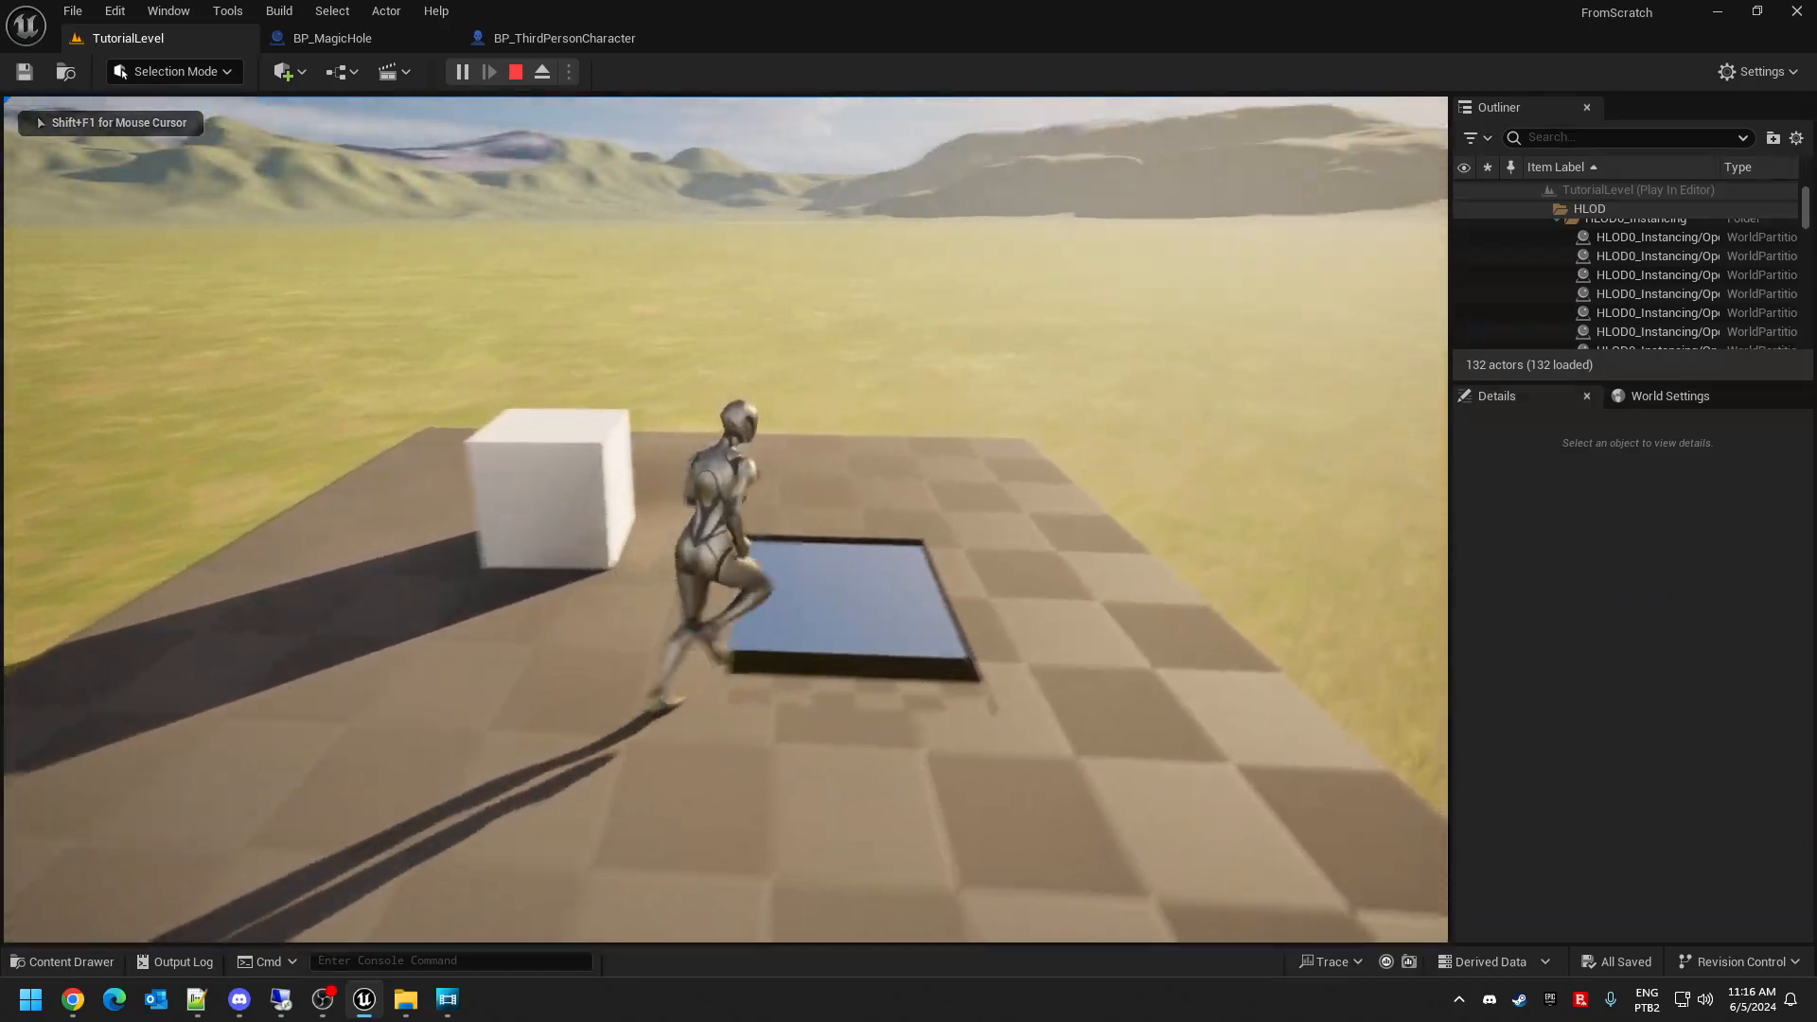
key("s")
key("a")
key("Escape")
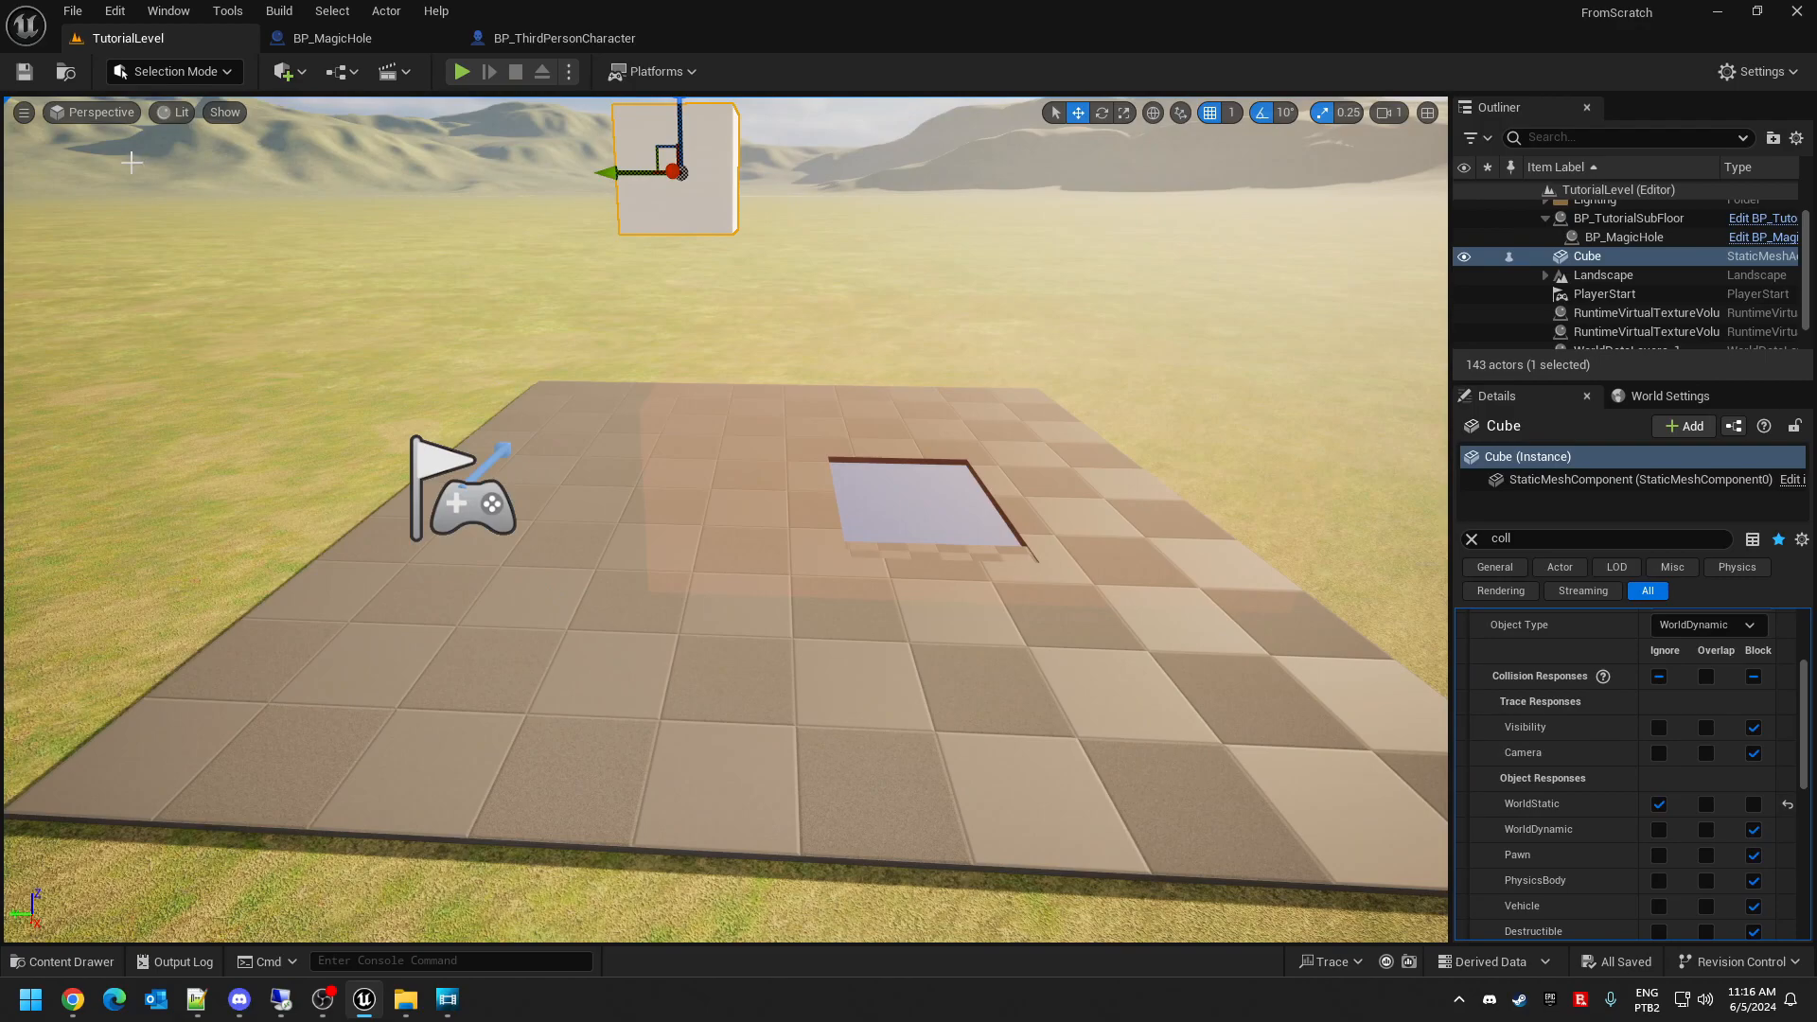
- Save the level and replay it, running the character repeatedly in and out of the hole's overlap area
left_click(25, 72)
key("alt+p")
key("w")
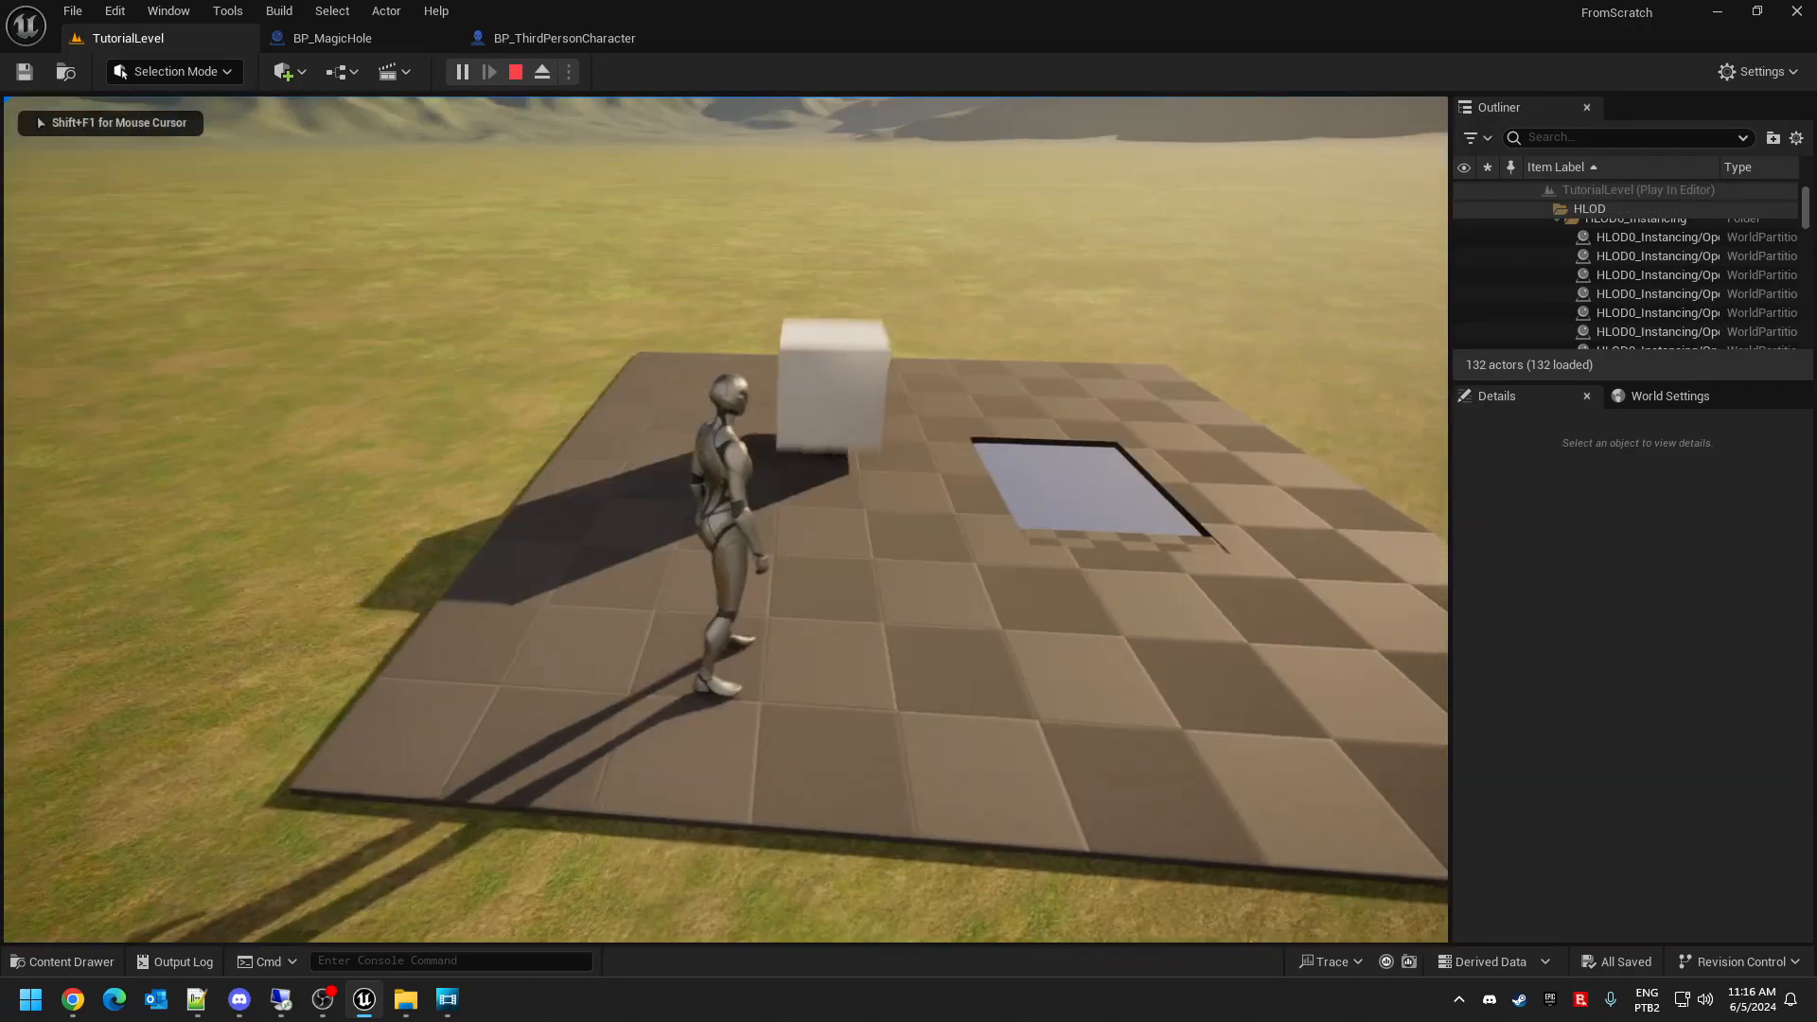
key("a")
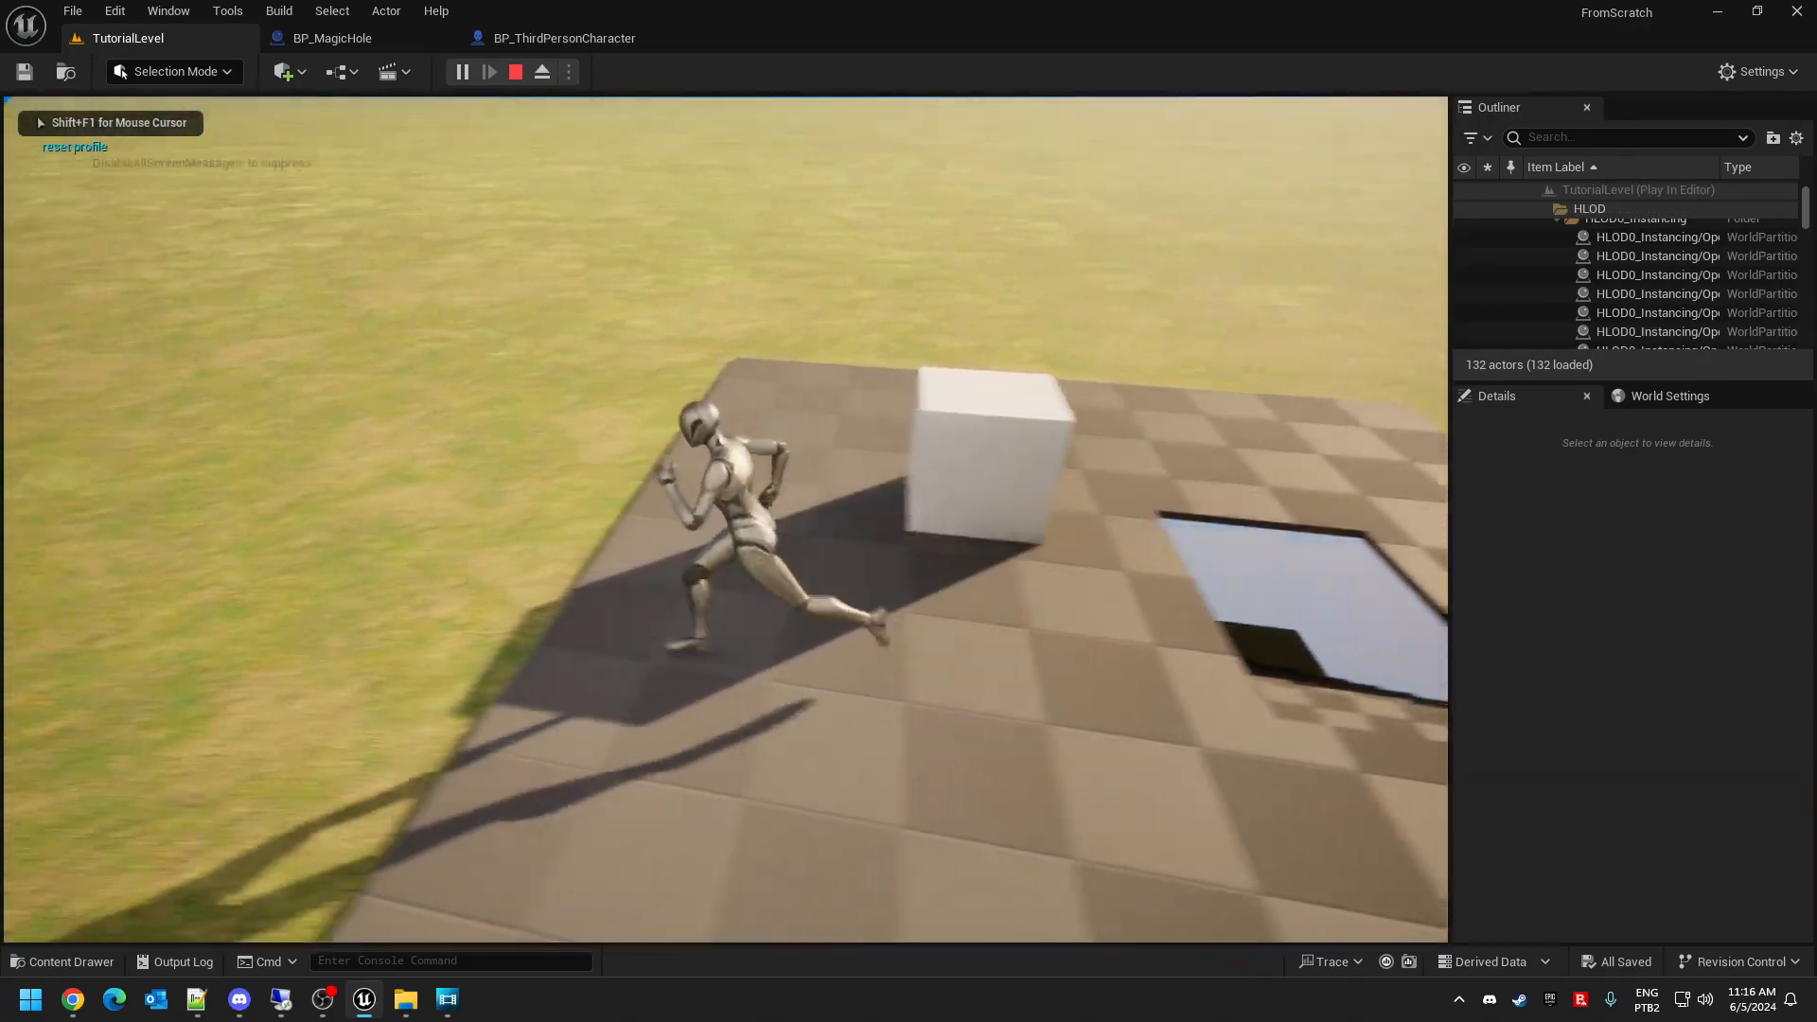
key("d")
key("a")
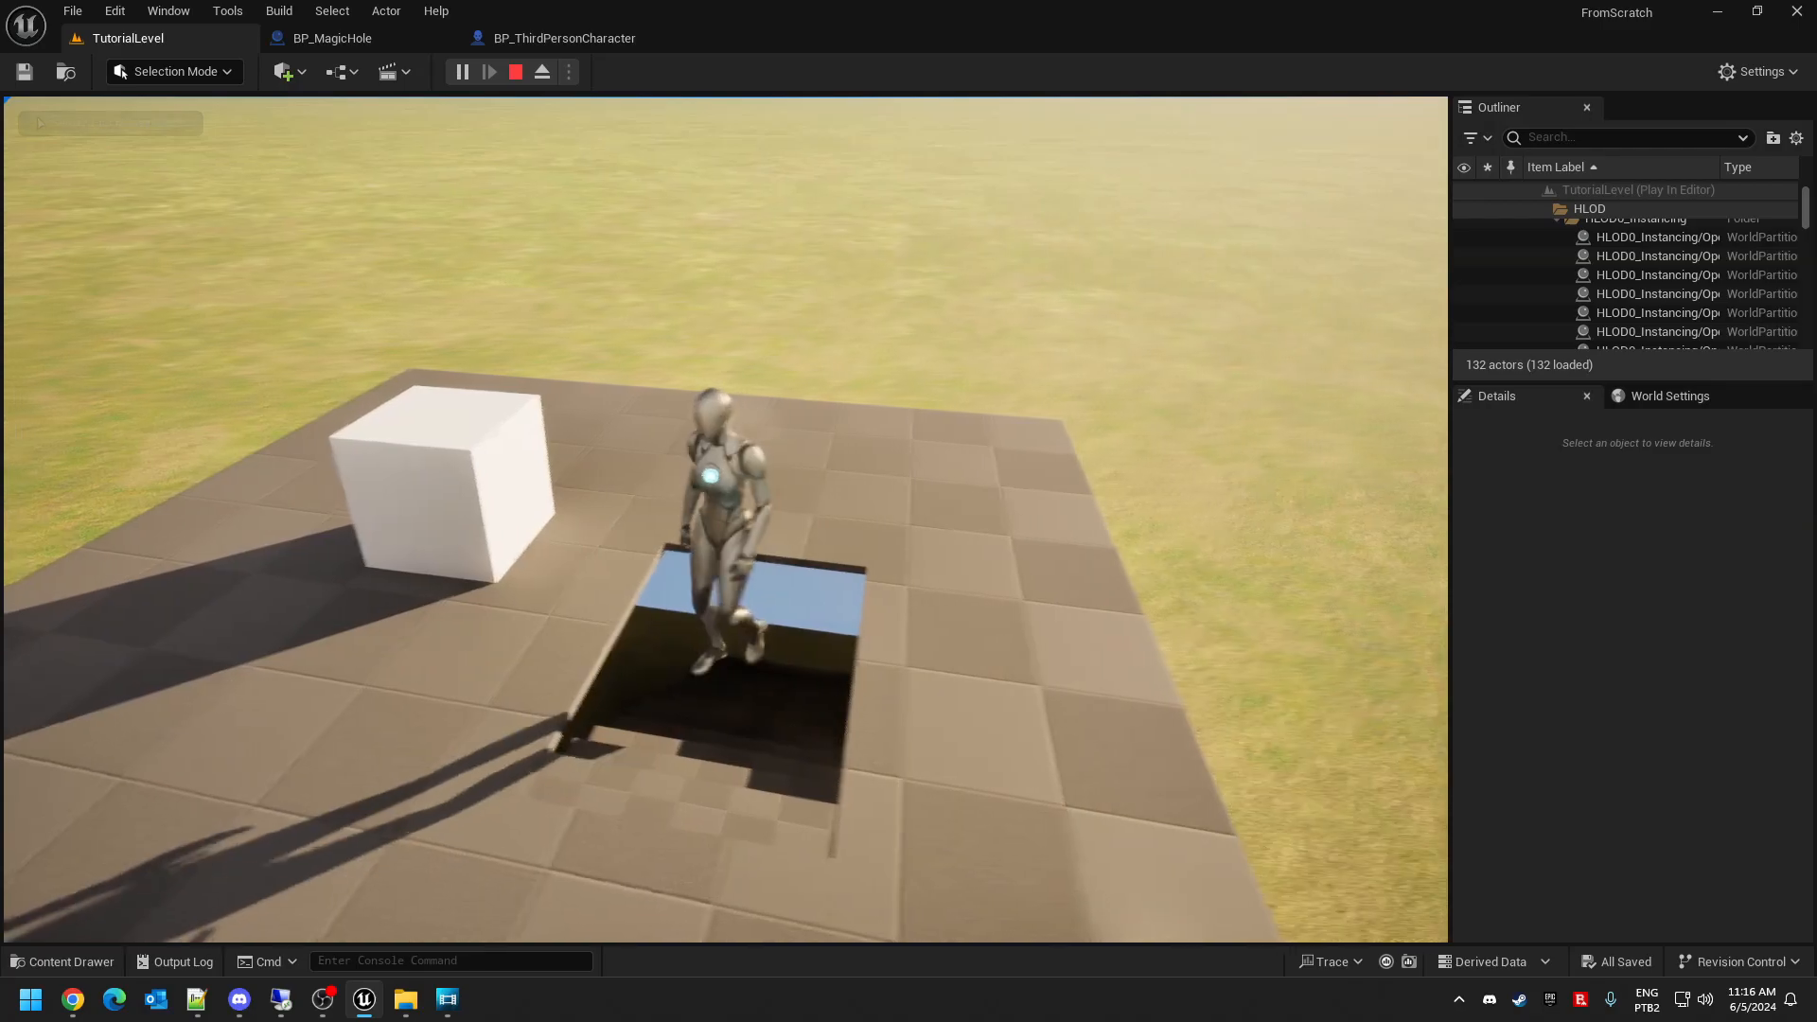
key("d")
key("Escape")
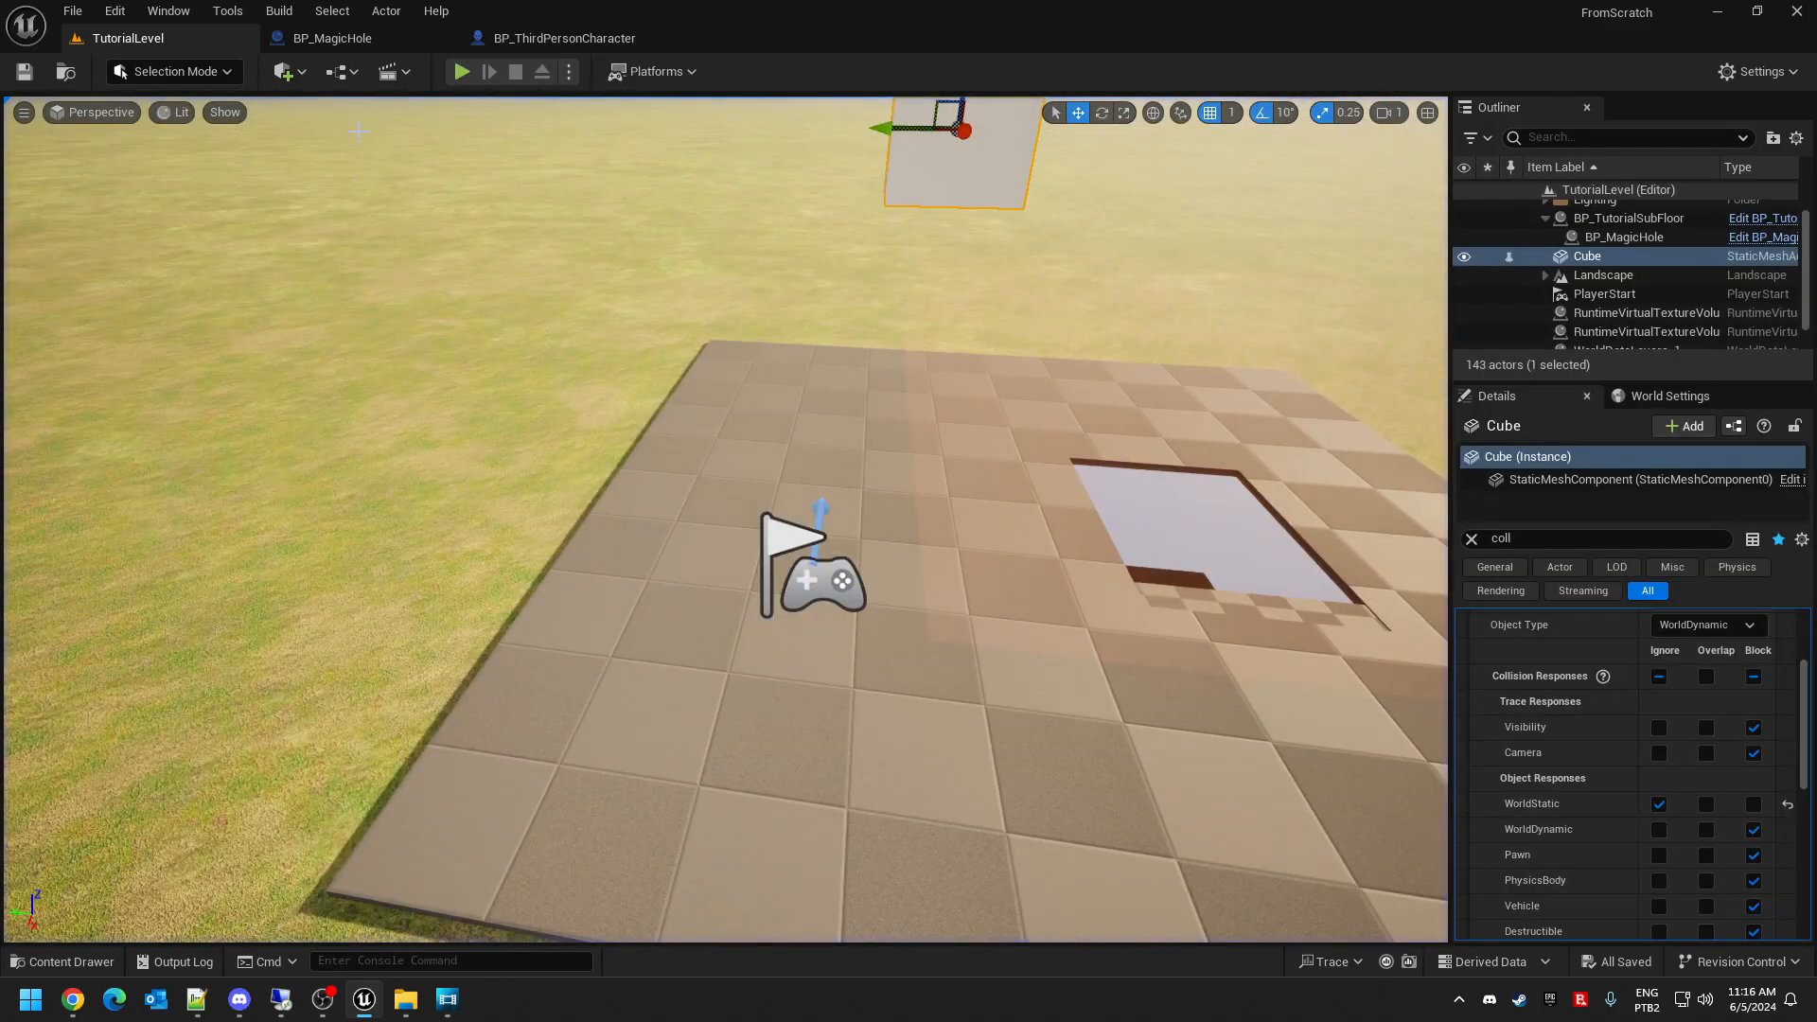
- Compare the messages called in BP_MagicHole with the interface events implemented in BP_ThirdPersonCharacter
left_click(342, 48)
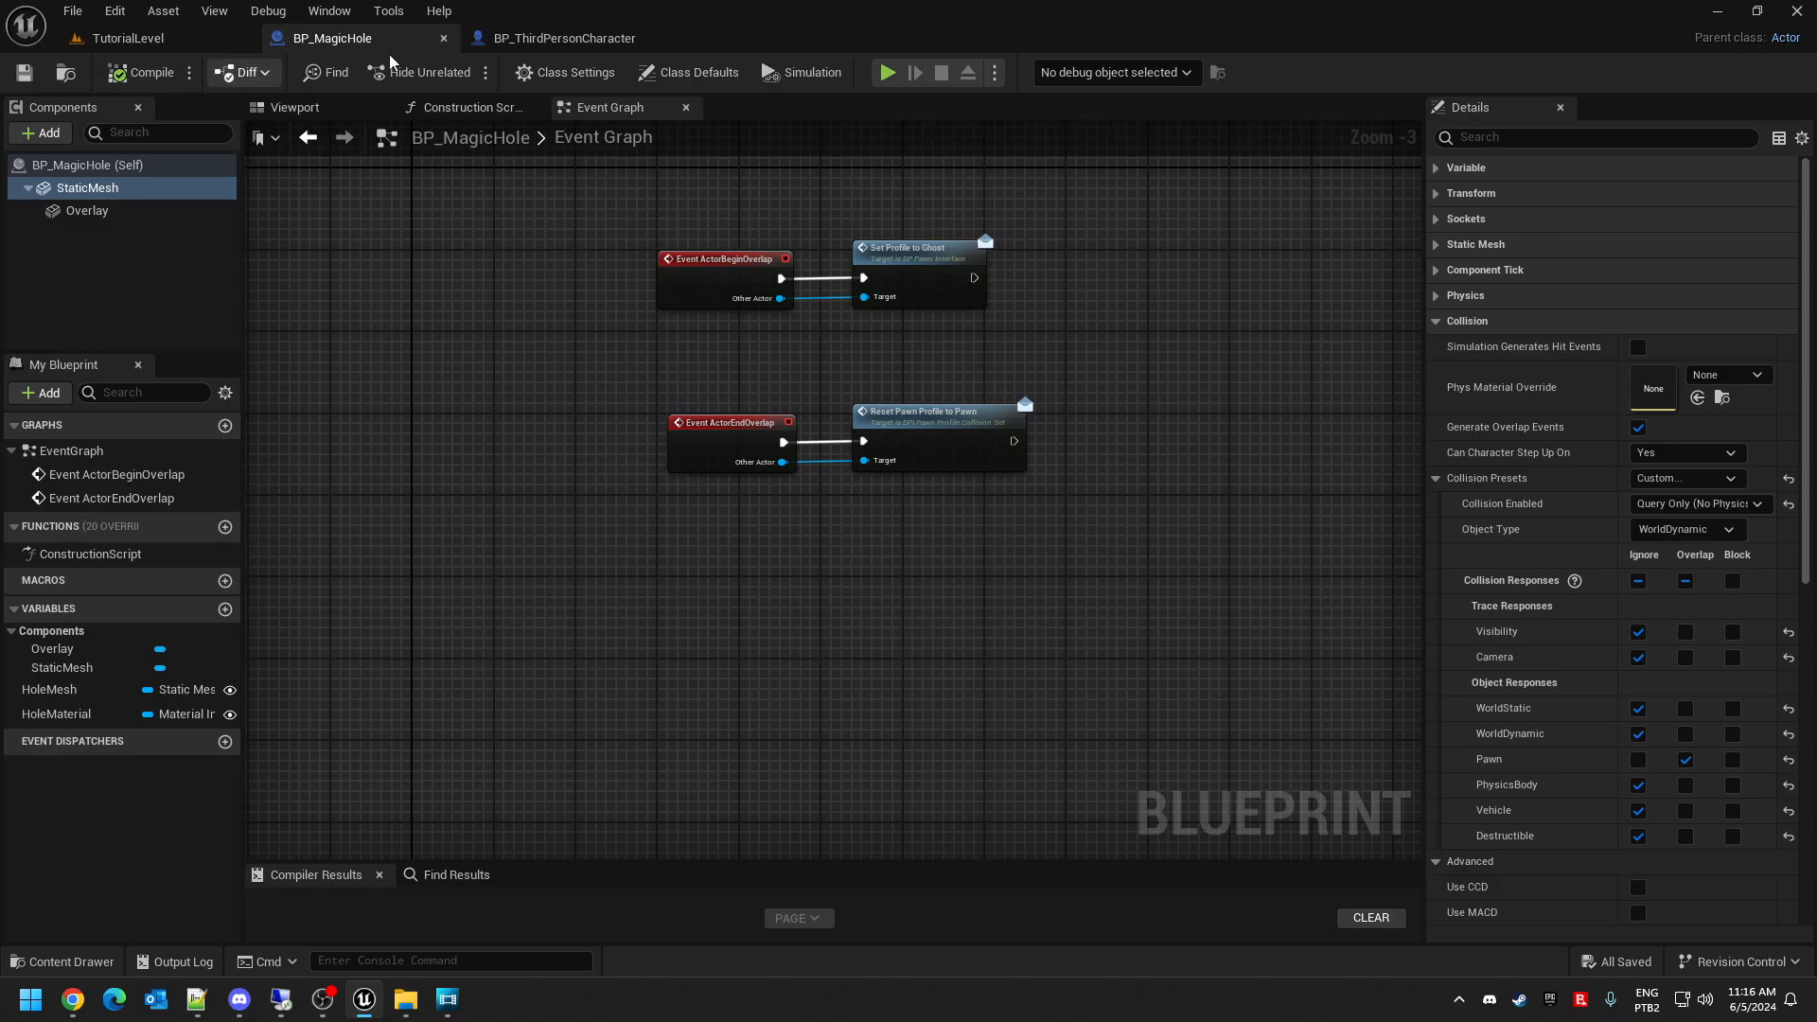
left_click(547, 39)
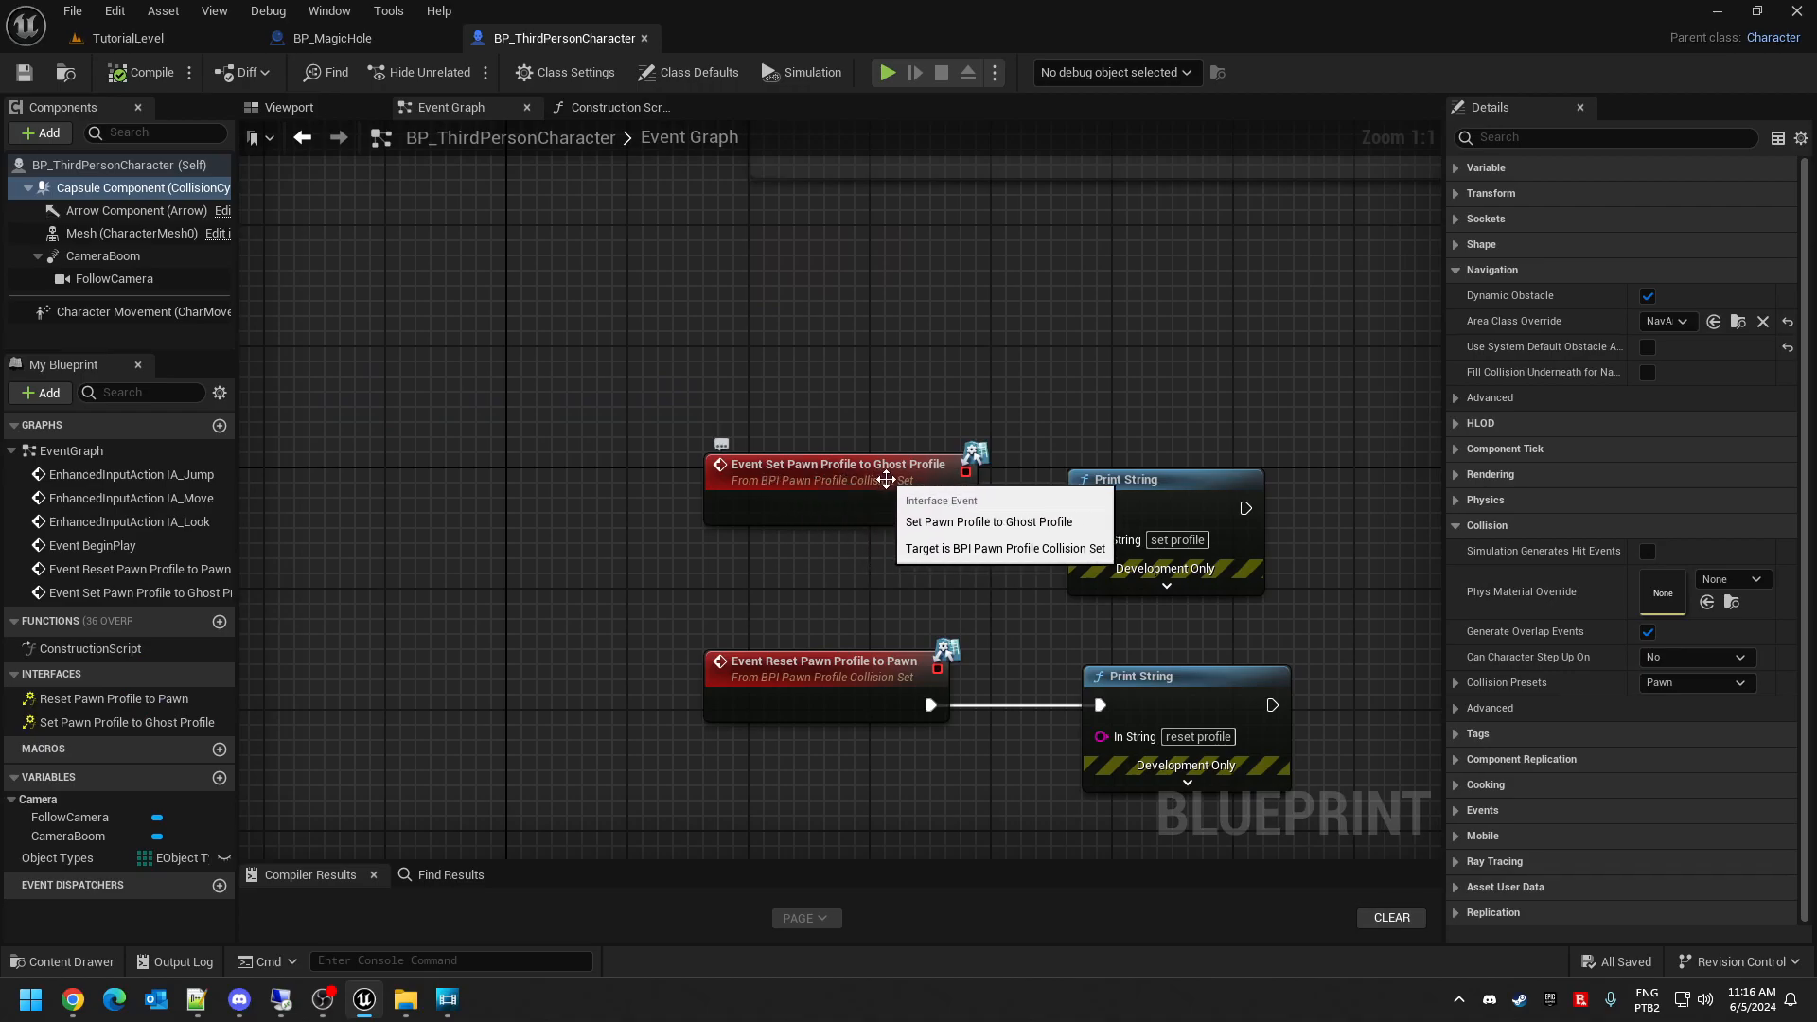
left_click(333, 38)
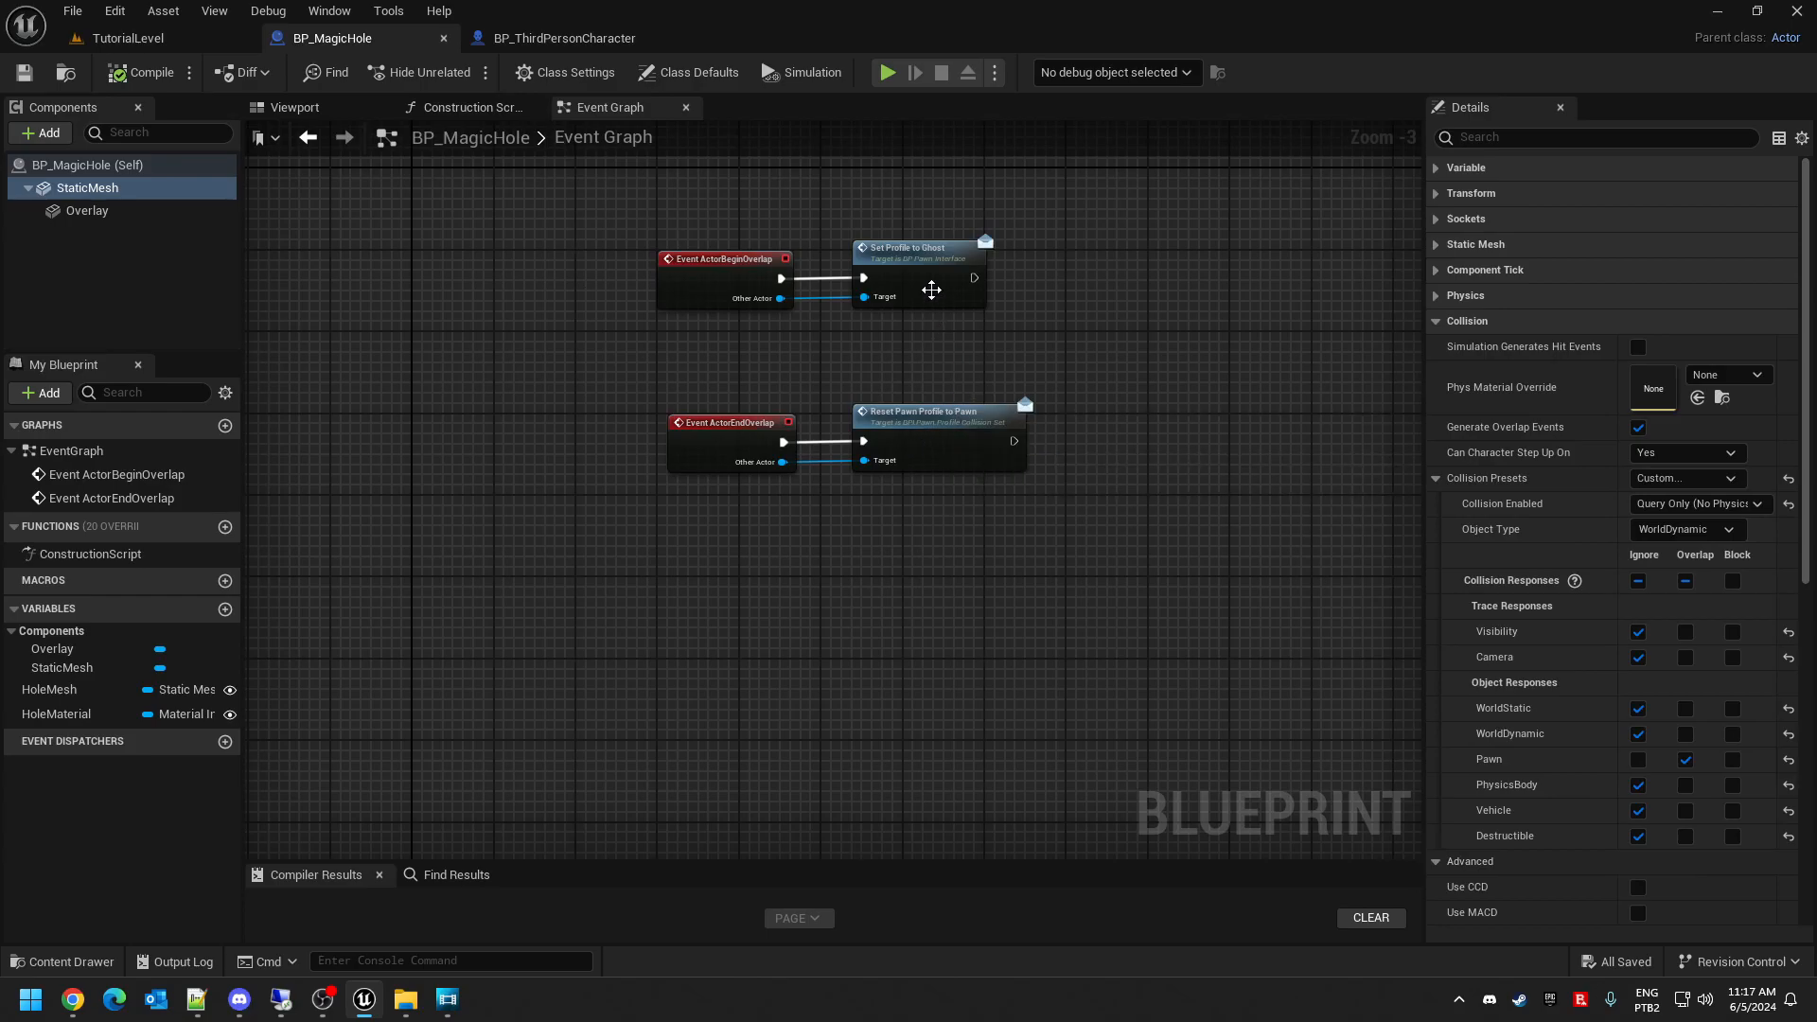
- Replace ActorBeginOverlap's Set Profile to Ghost node with the BPI Pawn Profile Collision Set message Set Pawn Profile to Ghost Profile, and save
left_click(931, 291)
key("Delete")
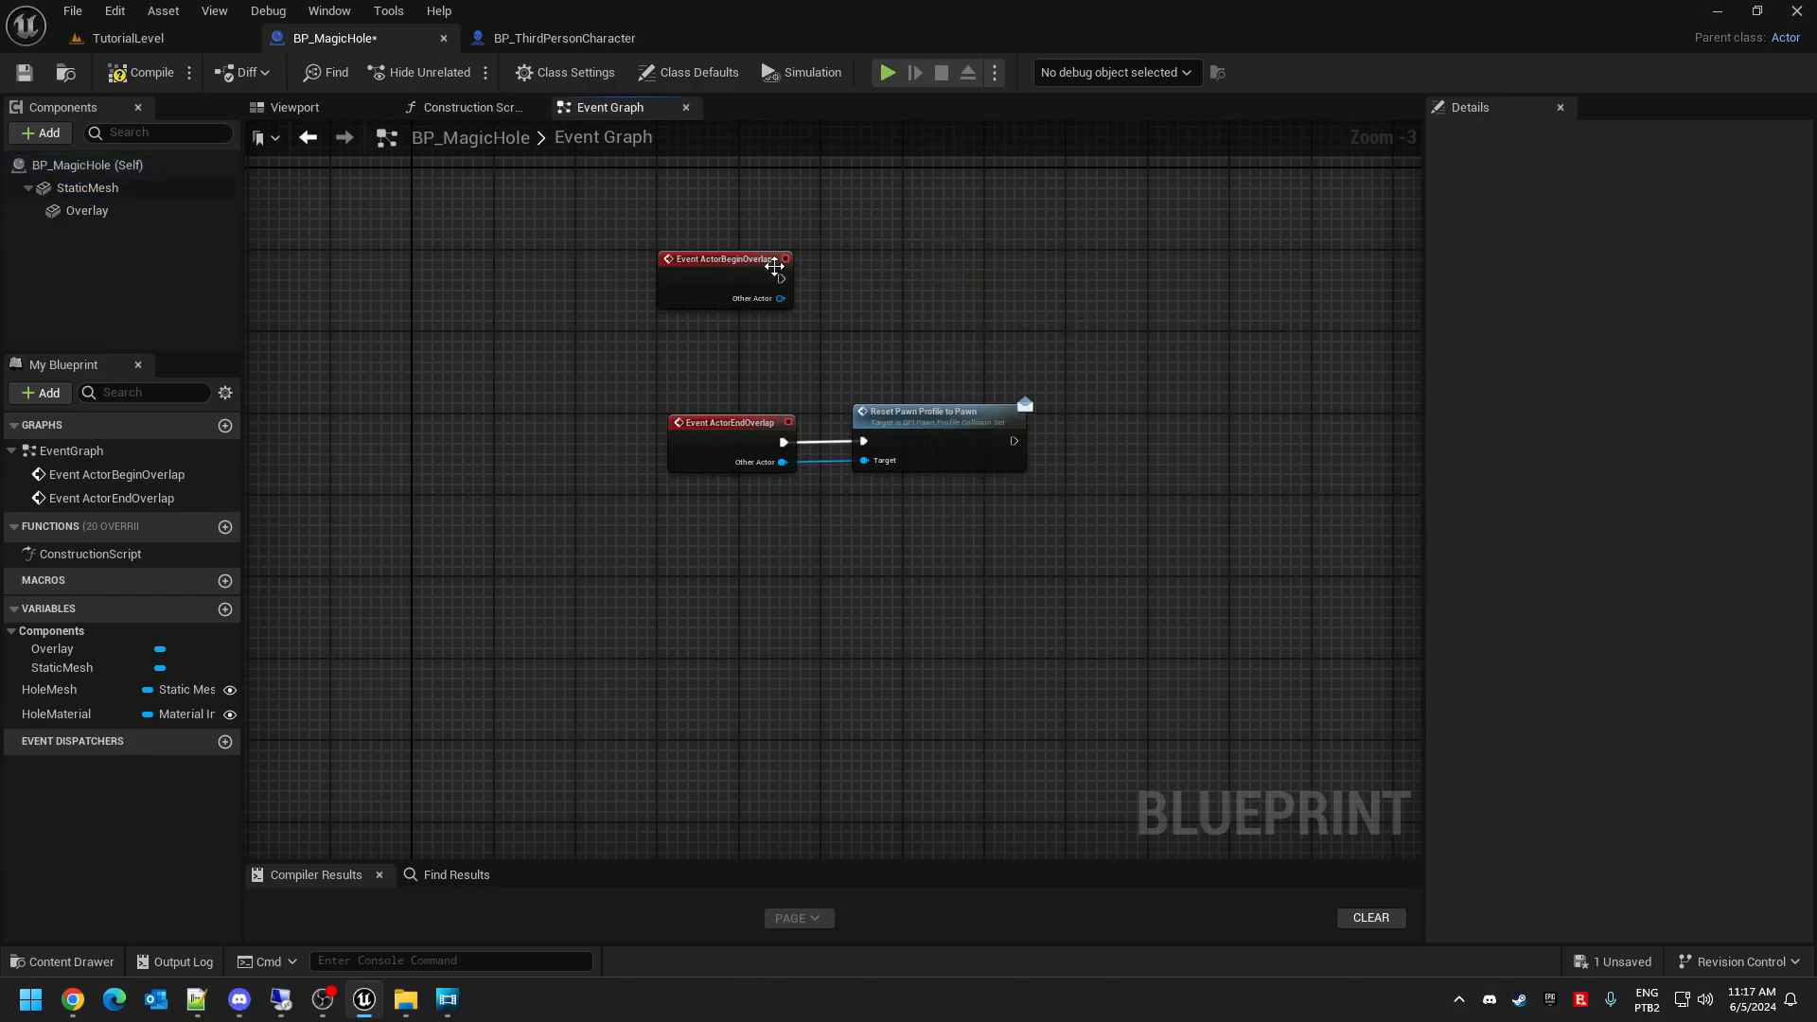
left_click_drag(781, 278, 889, 279)
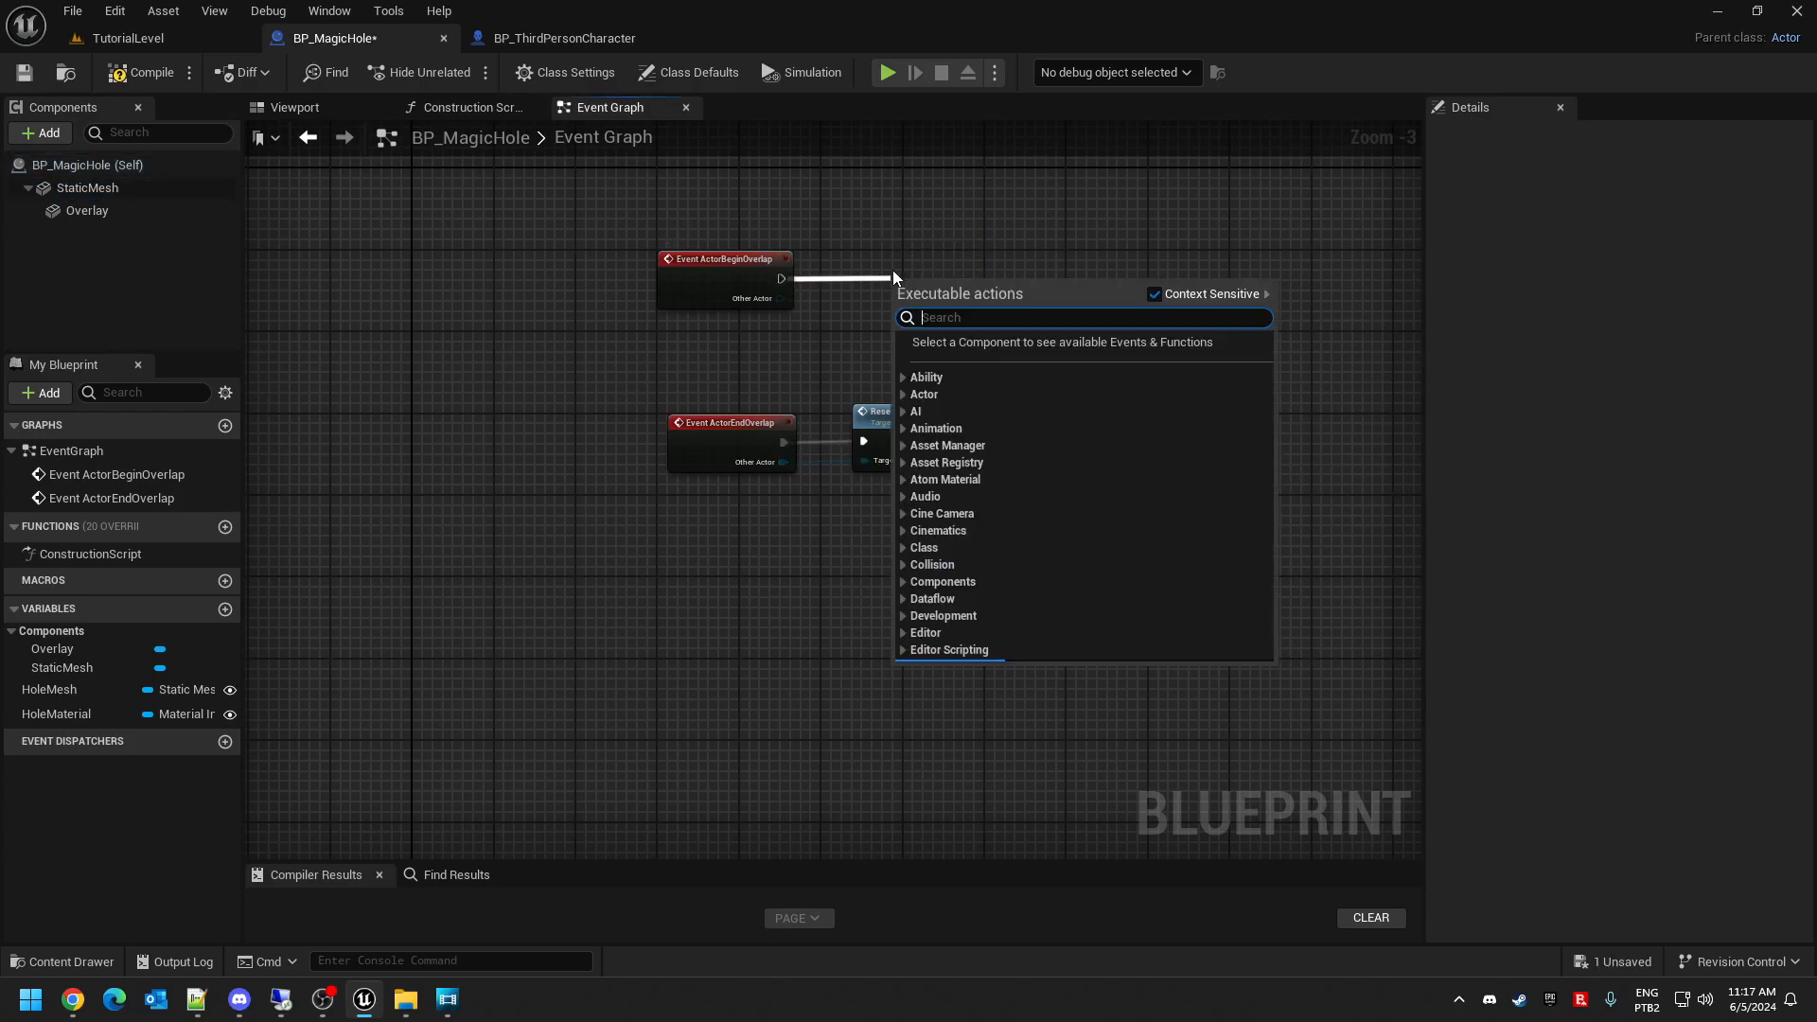
type("set paw")
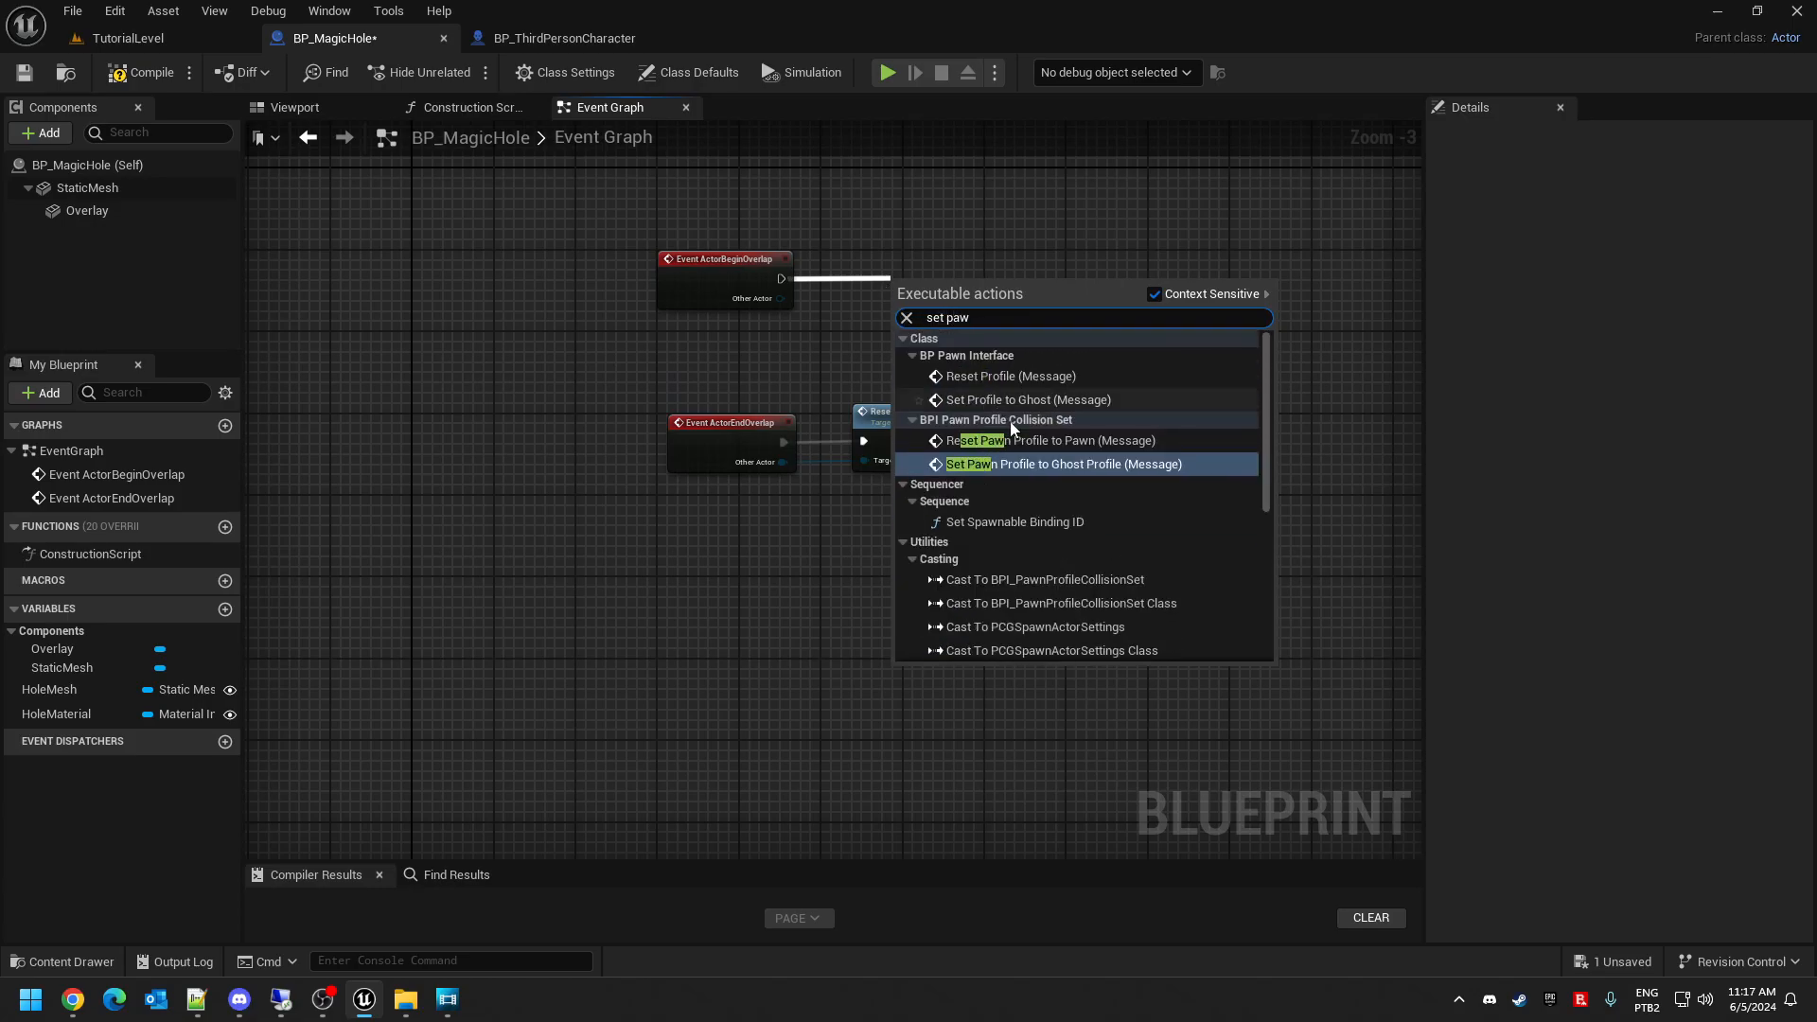
left_click(1106, 465)
key("ctrl+s")
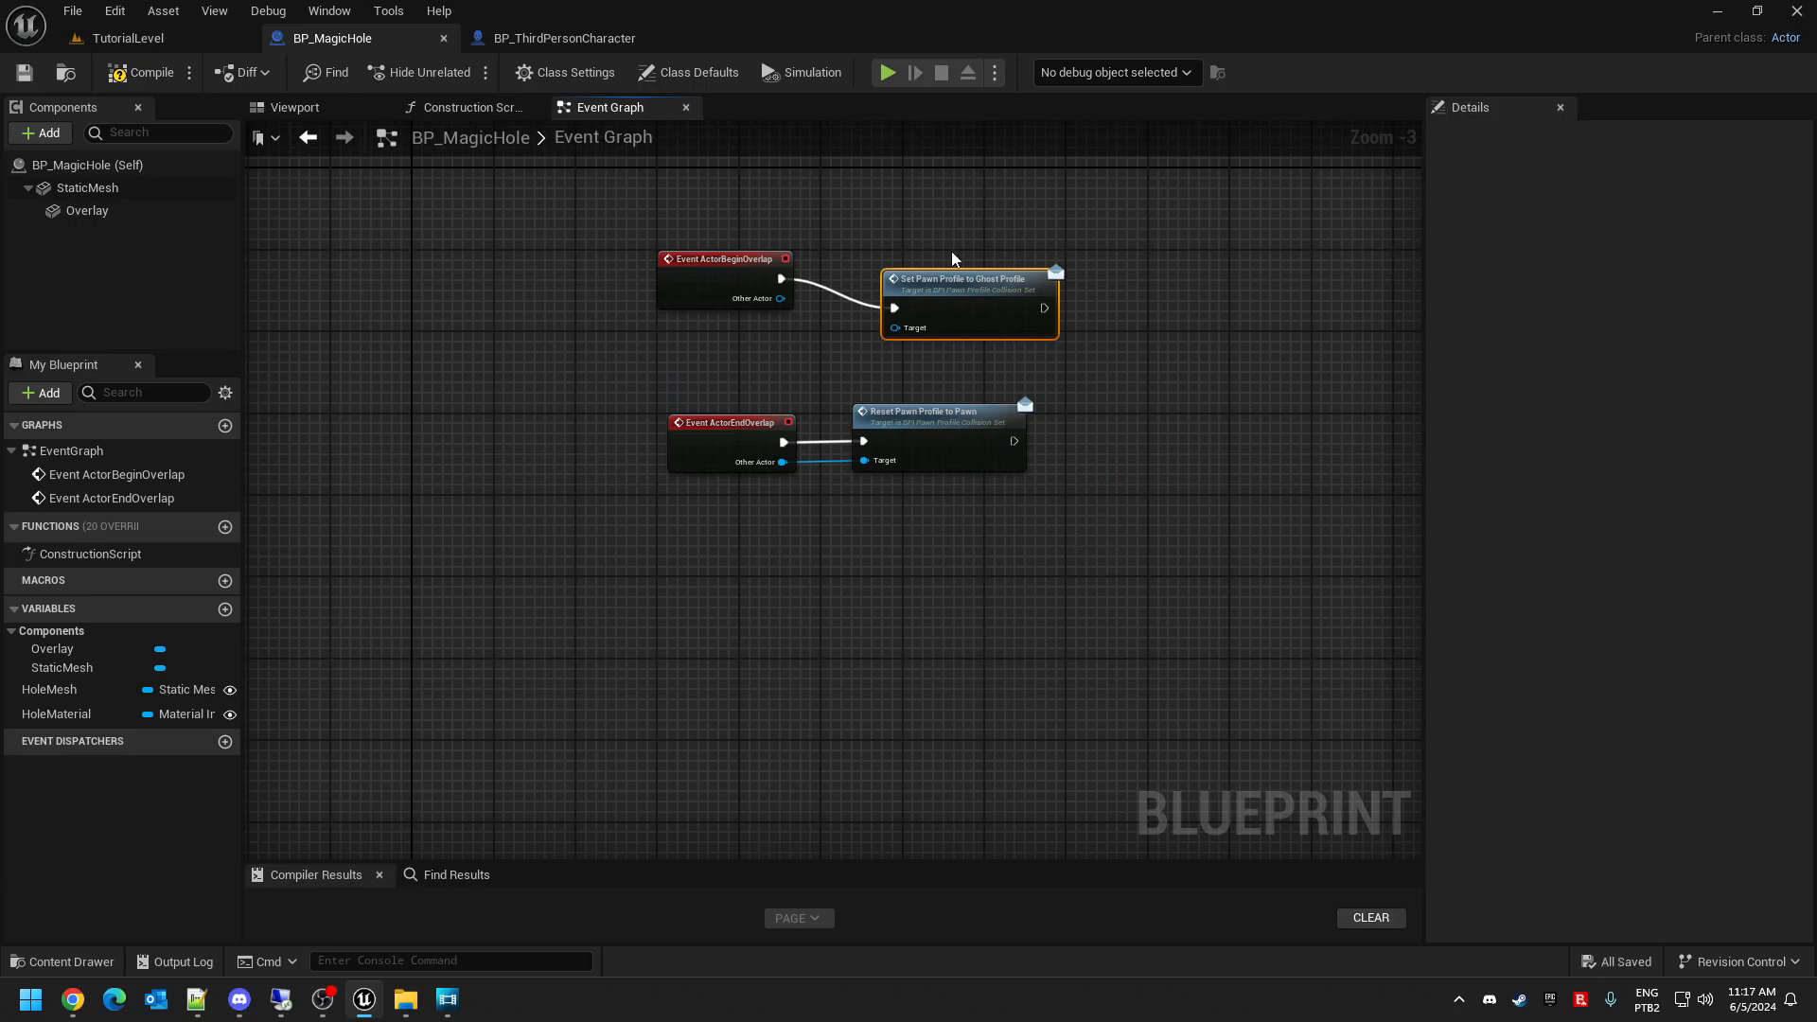
- Connect ActorBeginOverlap's Other Actor to the new message's target, and arrange the two overlap event rows neatly and closer together
left_click_drag(956, 276, 924, 245)
left_click_drag(781, 299, 864, 297)
left_click_drag(1051, 574, 1049, 568)
left_click_drag(946, 417, 947, 366)
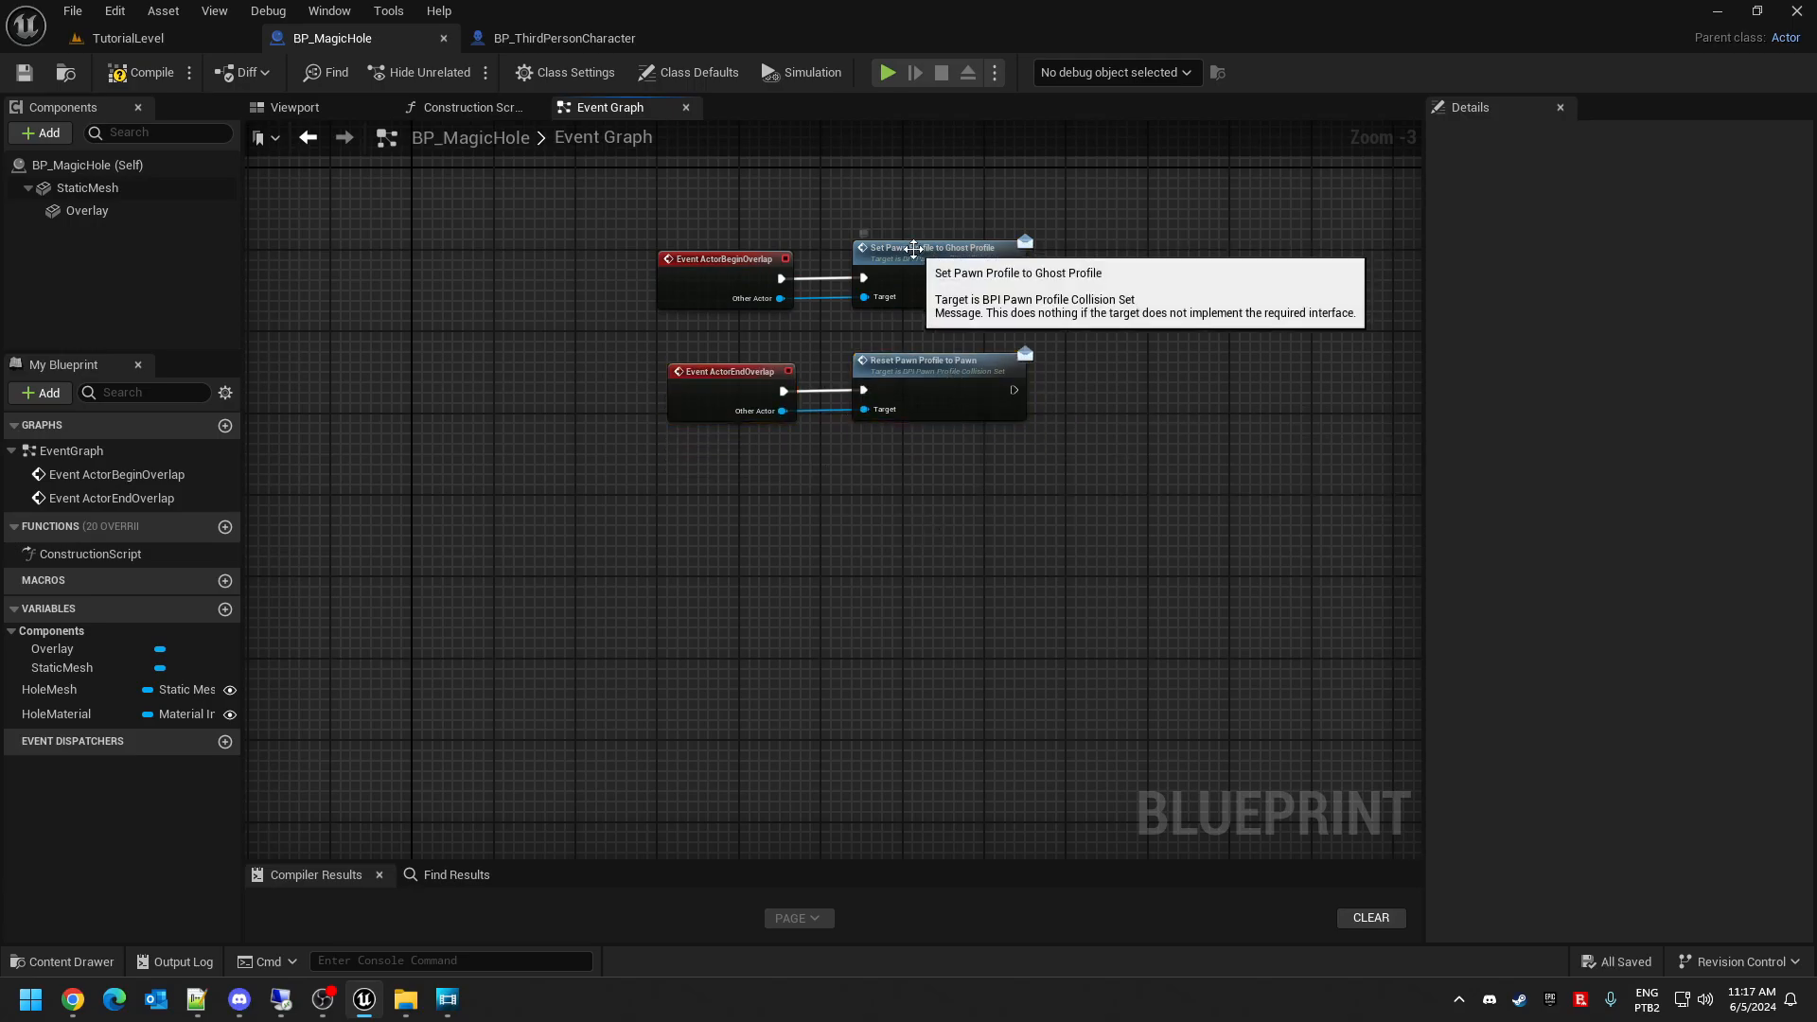
- Compile BP_MagicHole with both overlap events wired to their collision profile messages
right_click(871, 541)
left_click(914, 474)
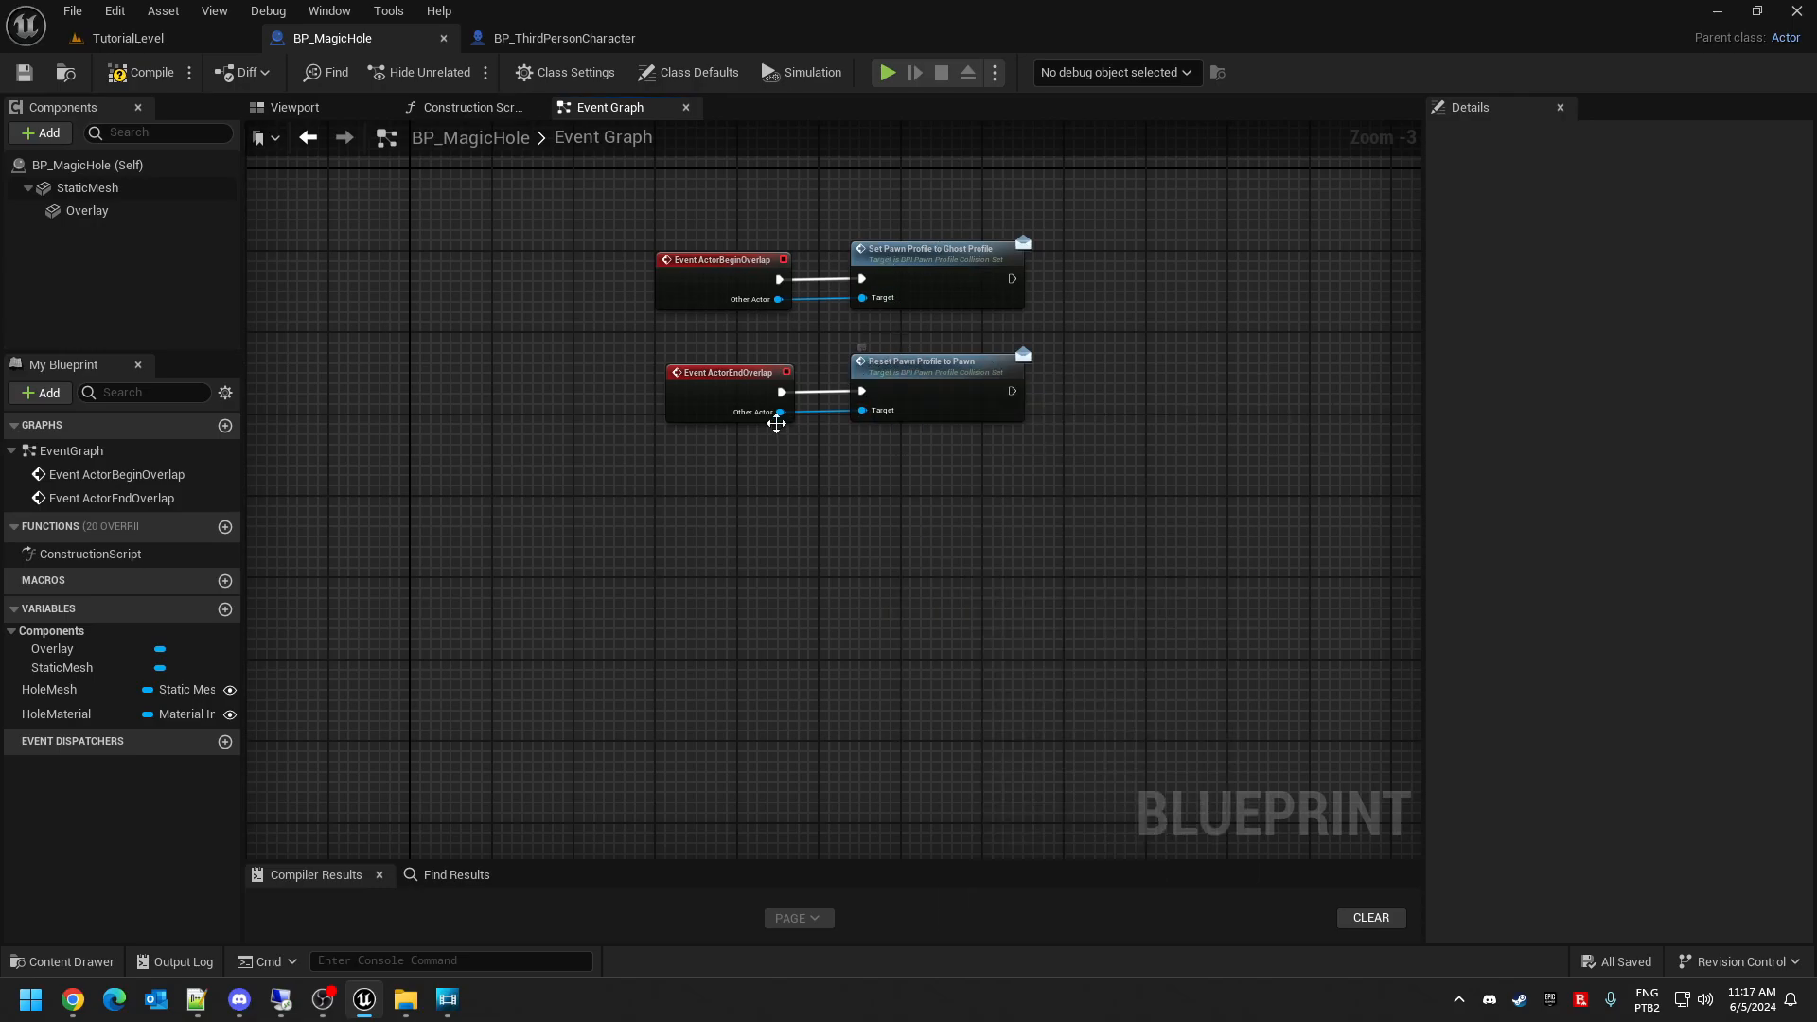
left_click(126, 72)
- Play TutorialLevel and run the character in and out of the hole's overlap area, then stop the session
left_click(128, 37)
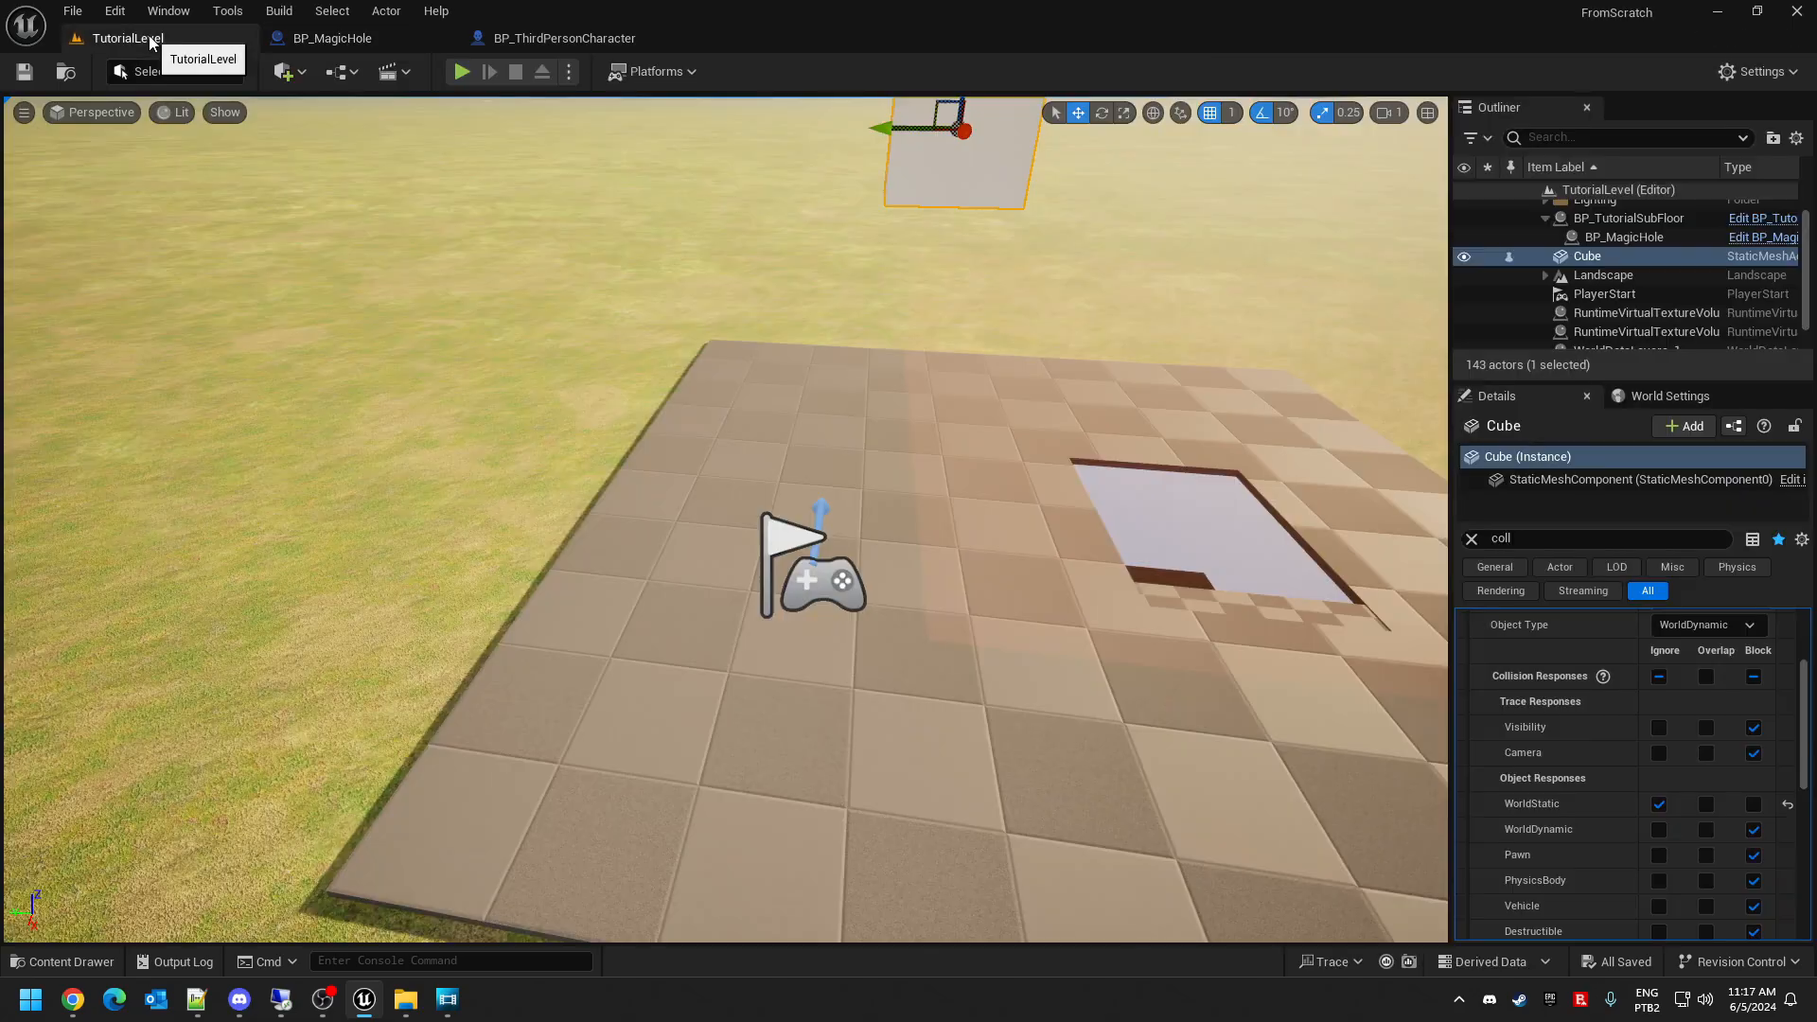
left_click(470, 71)
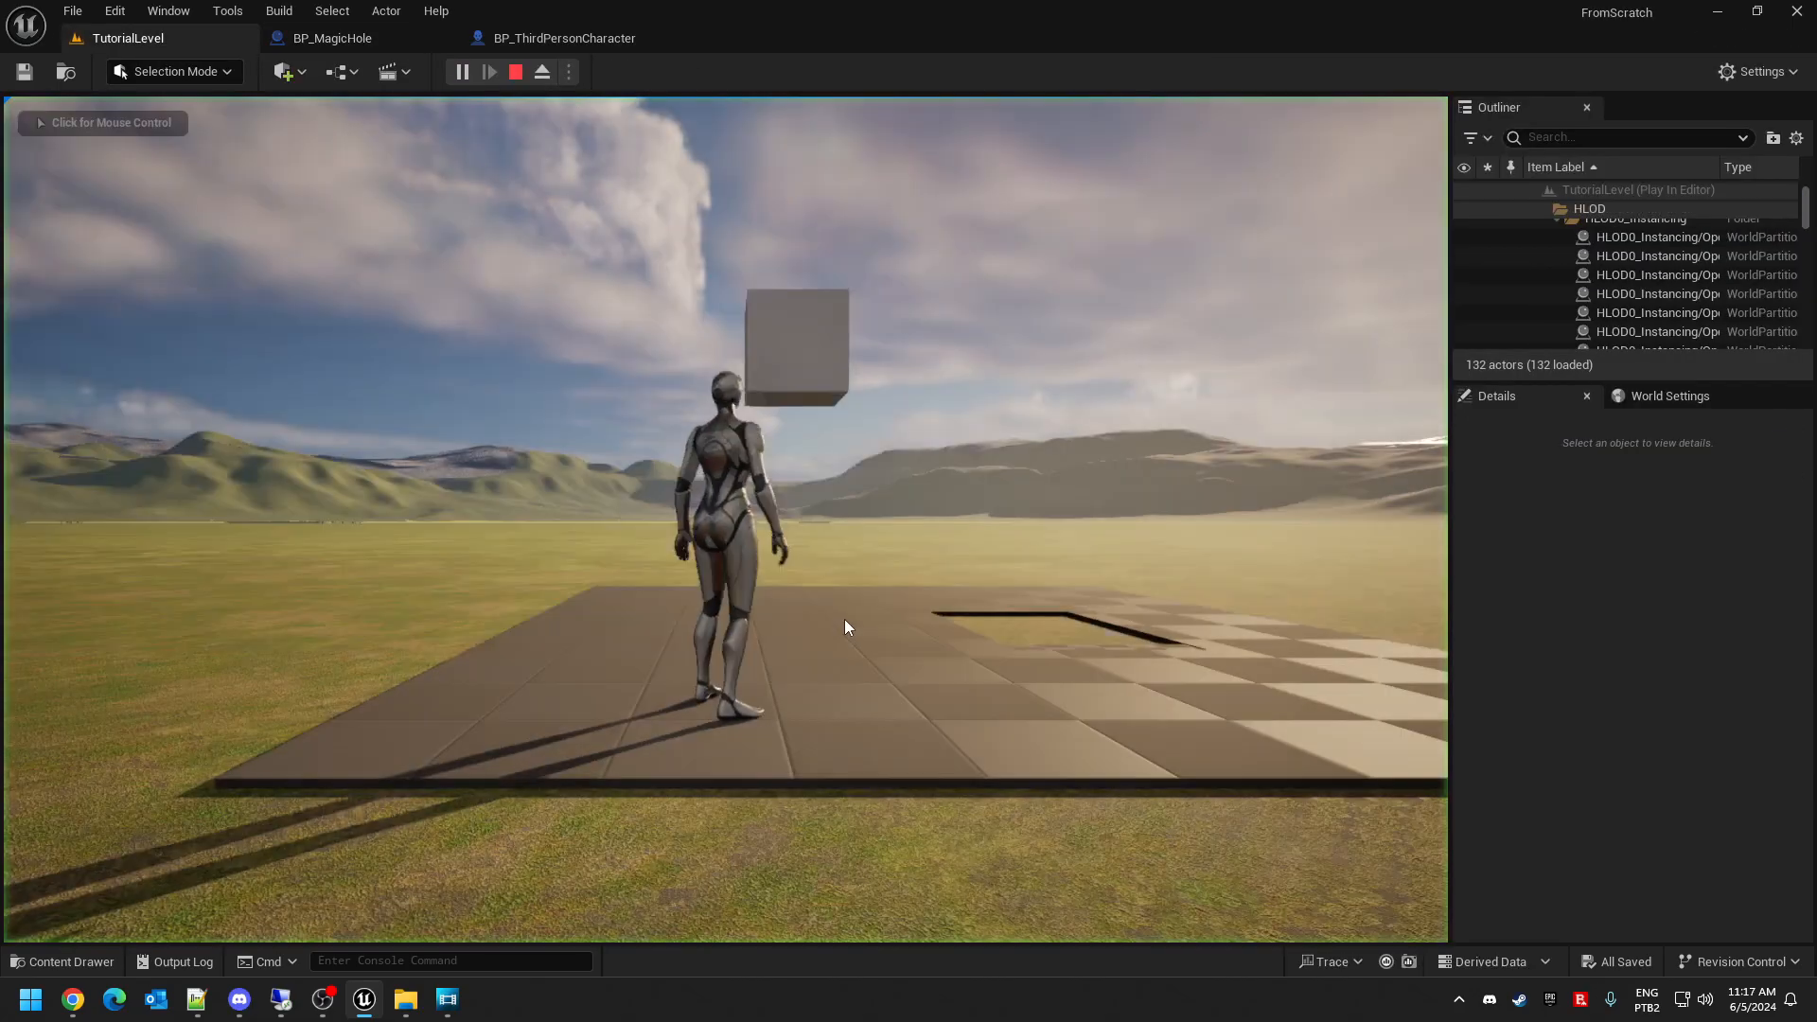
key("w")
key("s")
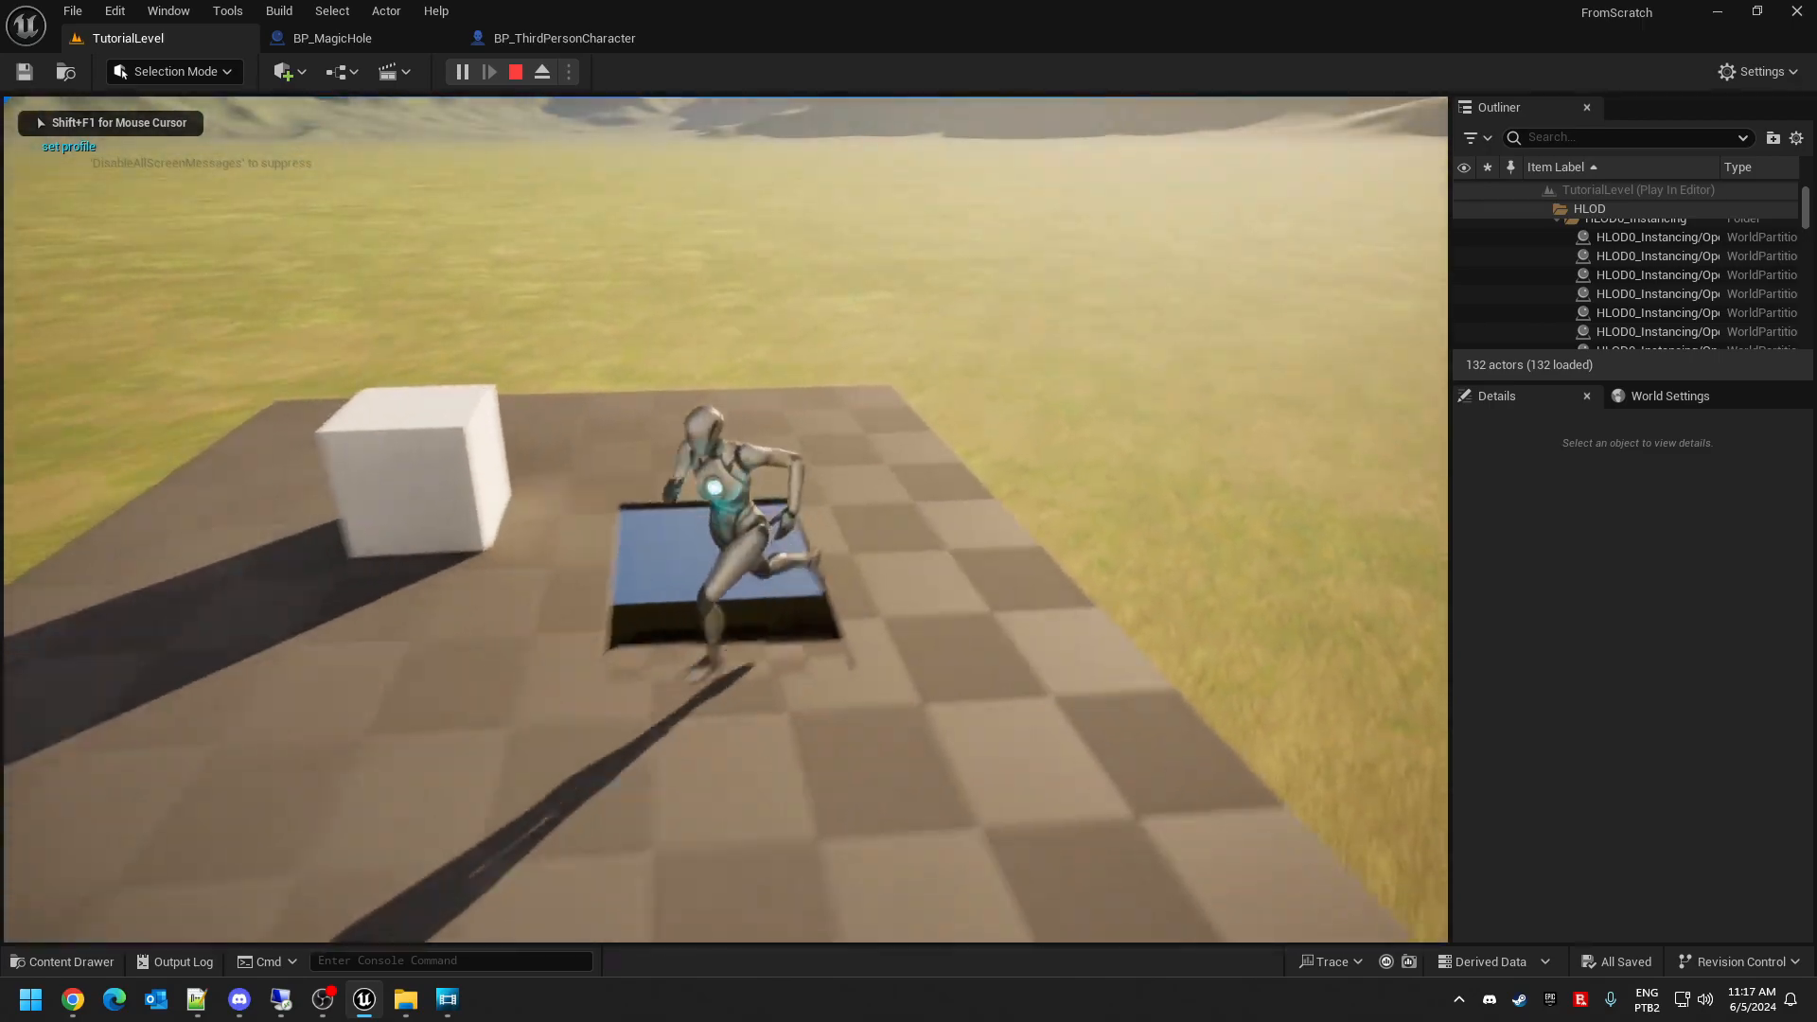
key("a")
key("w")
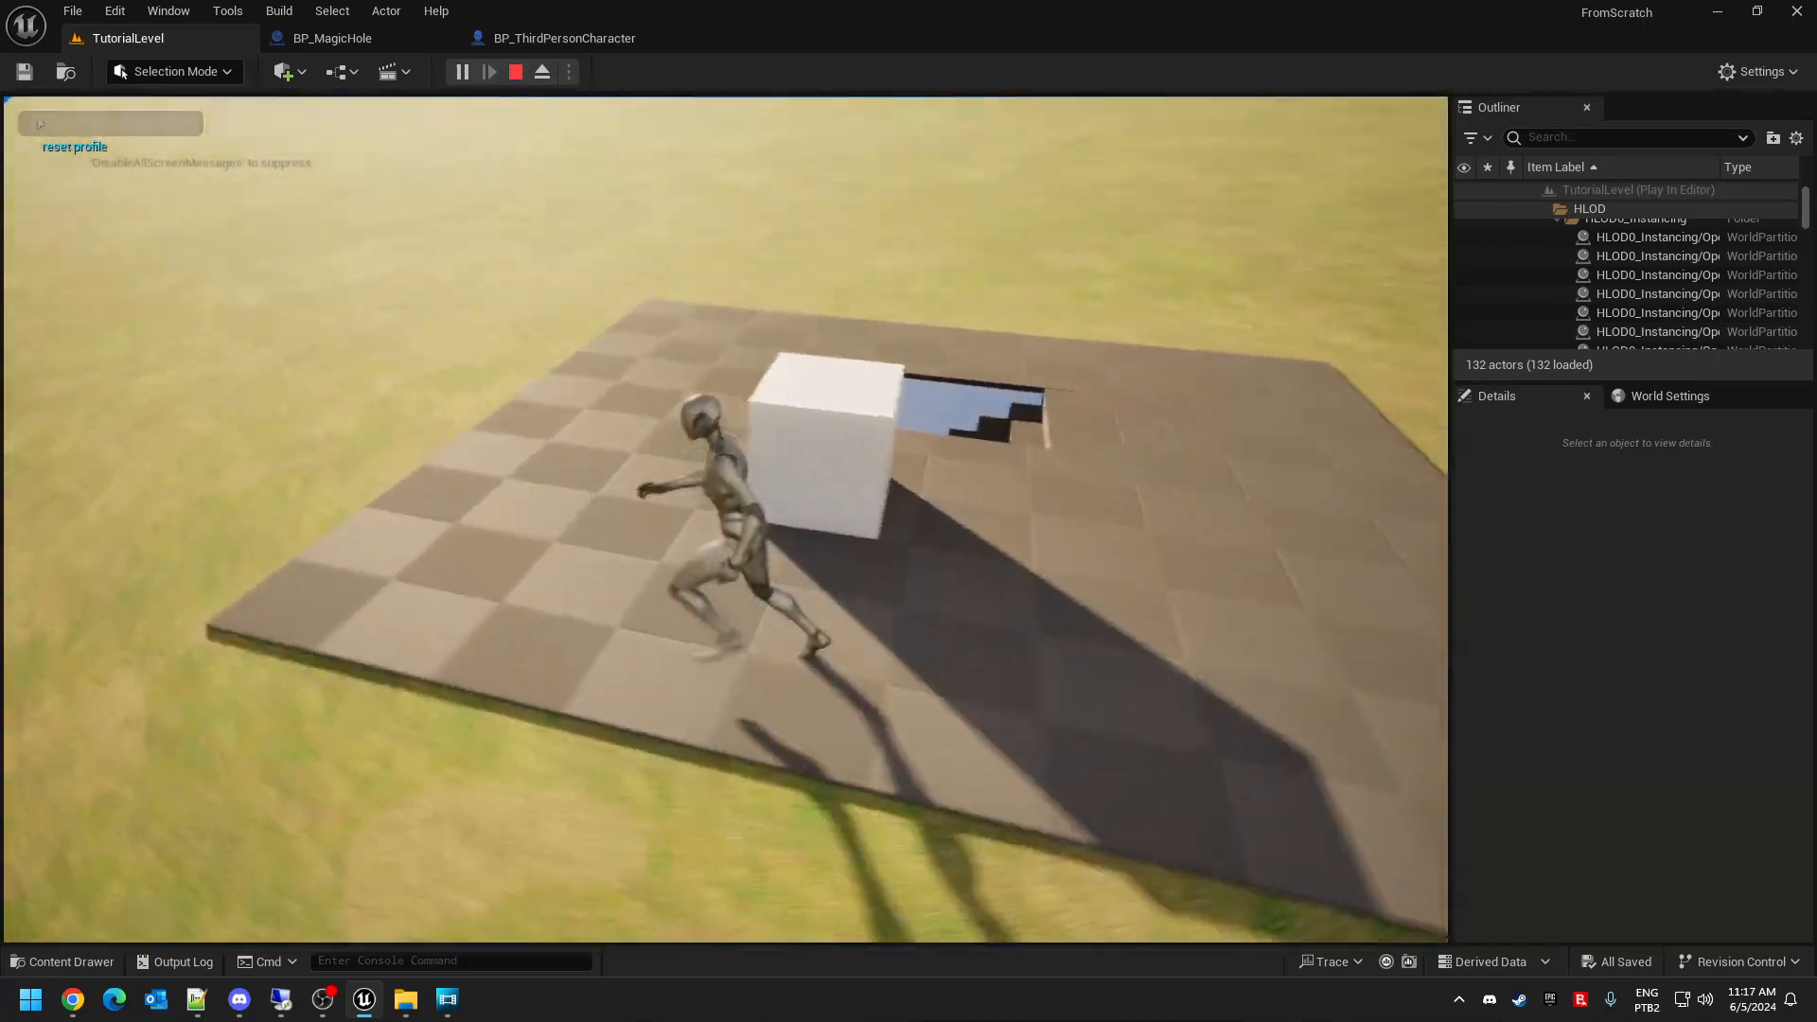
key("w")
key("s")
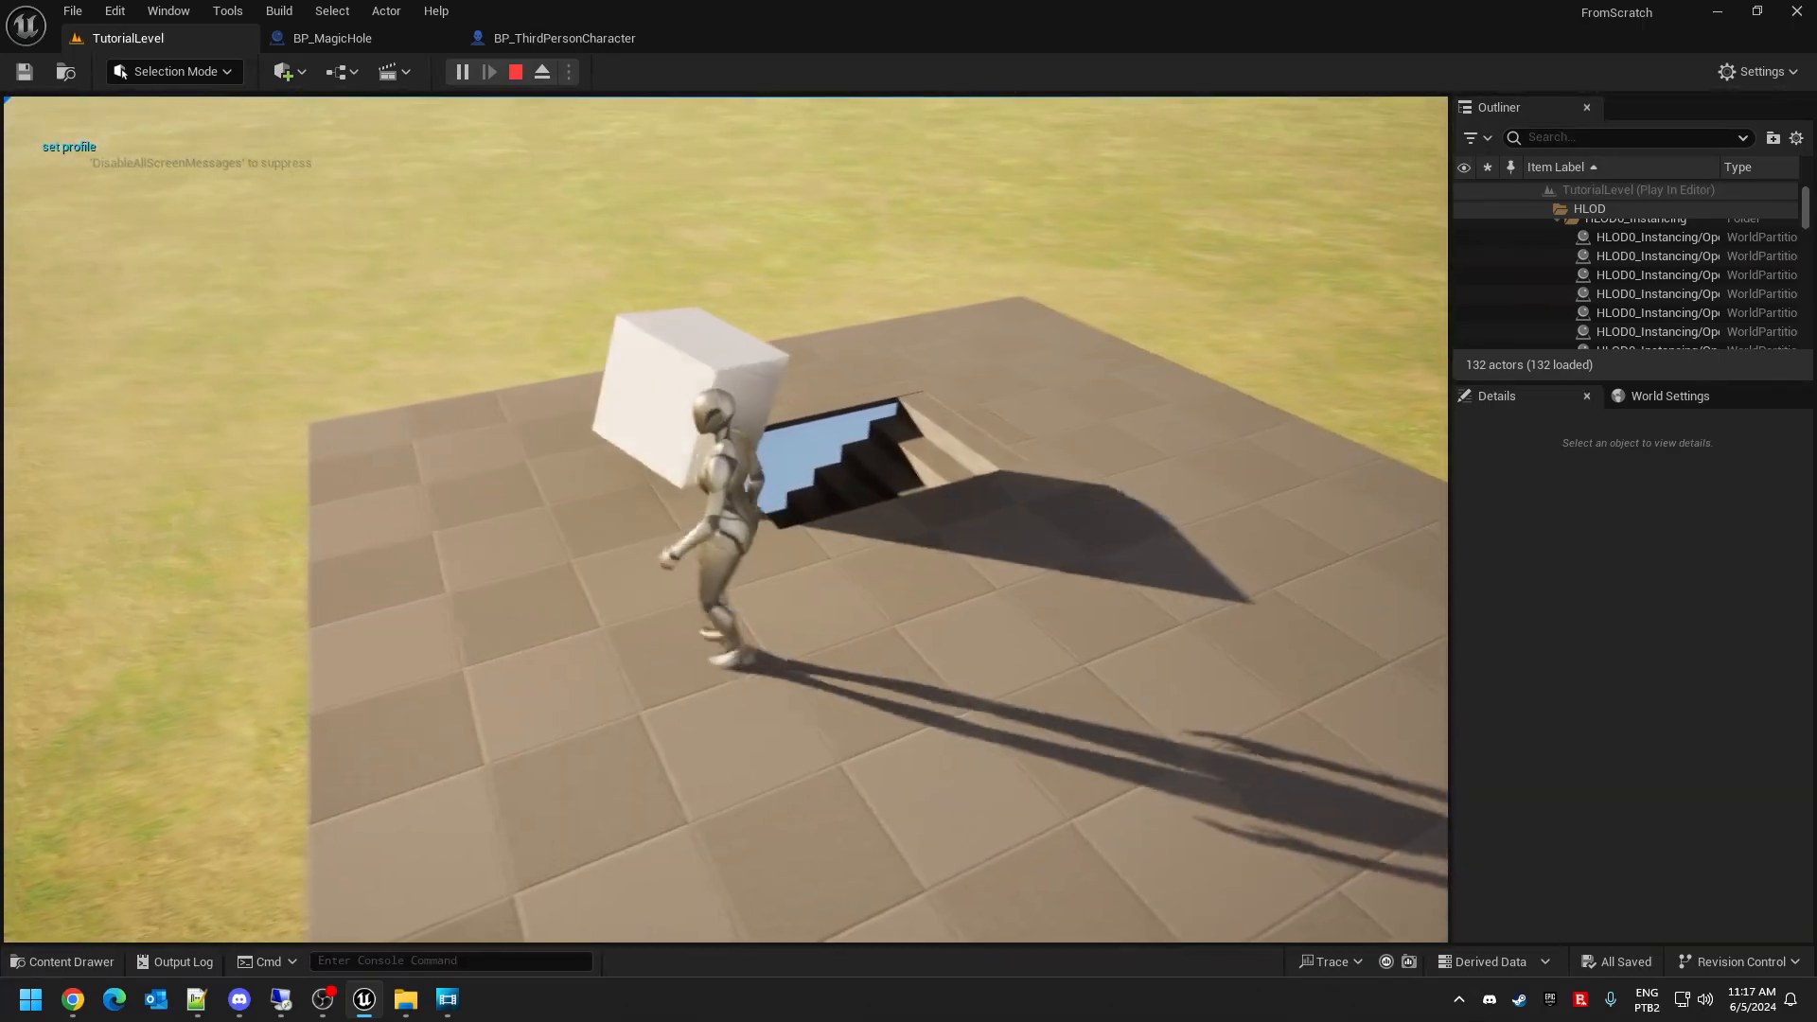
key("w")
key("d")
key("w")
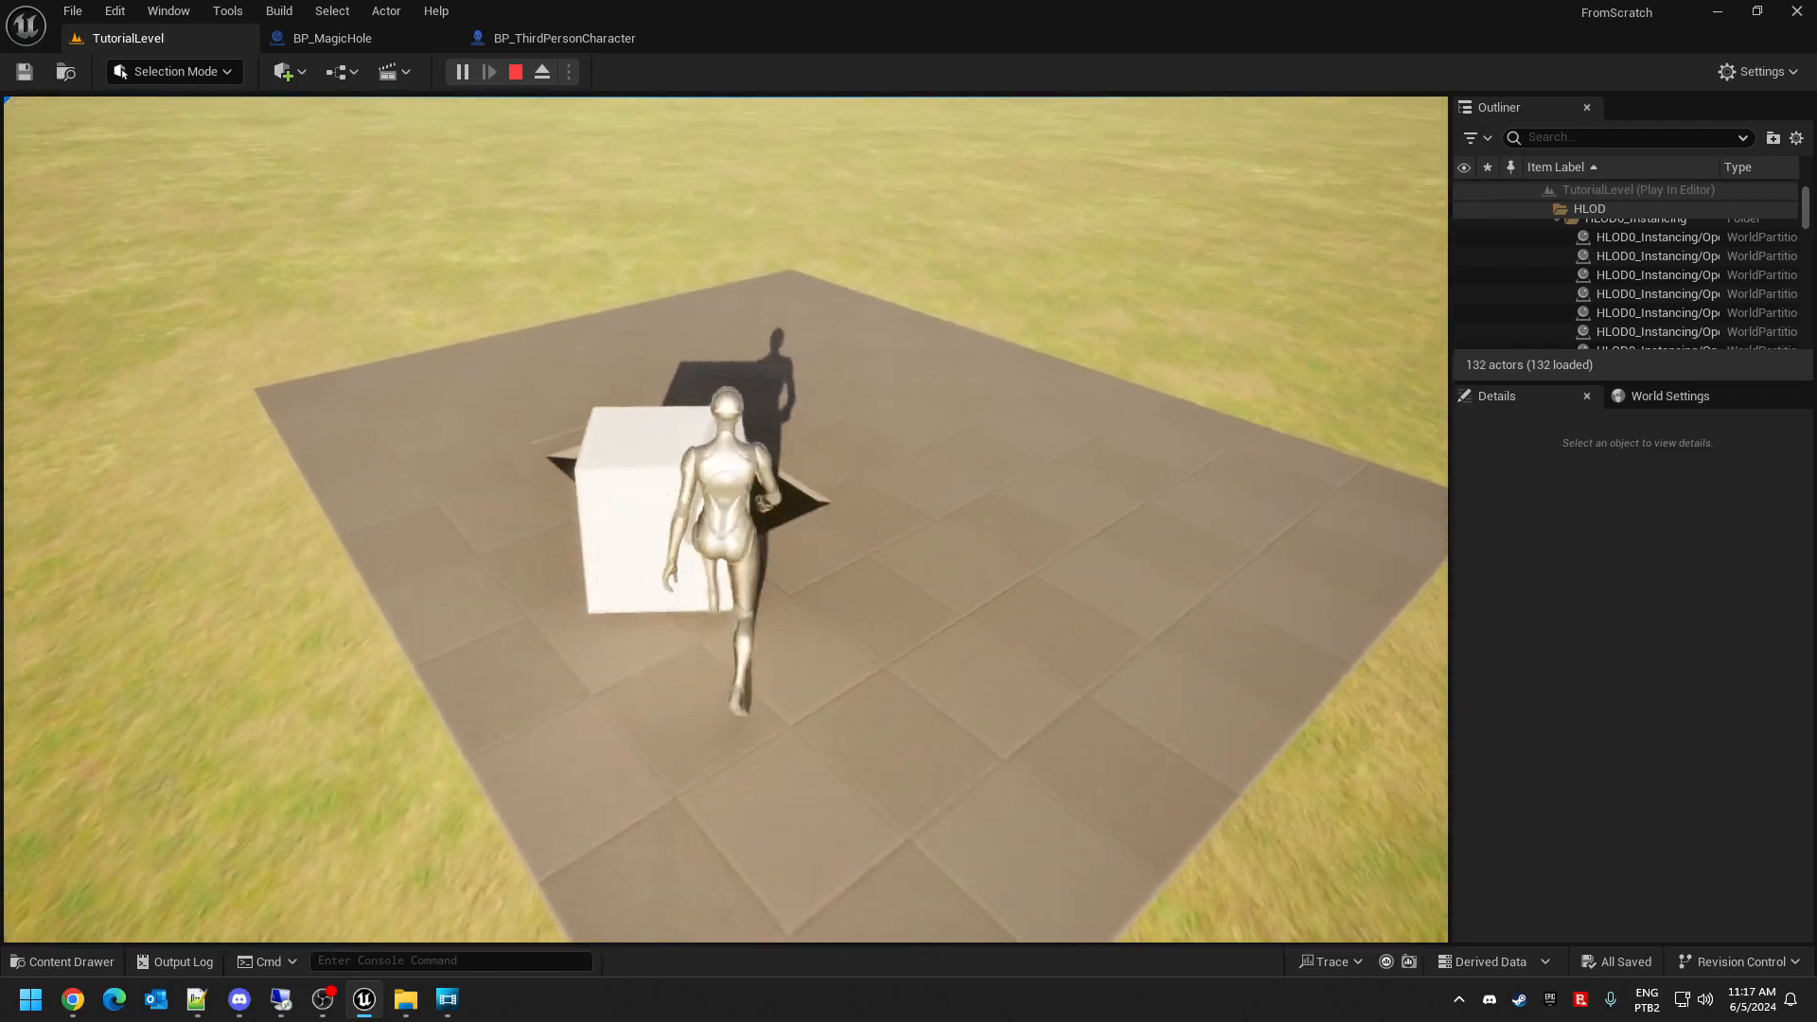
key("d")
key("Escape")
- Move the cube along its Y axis toward the hole's side of the floor and review its collision settings
right_click_drag(1408, 837, 1240, 833)
key("s")
key("d")
left_click_drag(911, 398, 805, 397)
scroll(1695, 764, "up", 4)
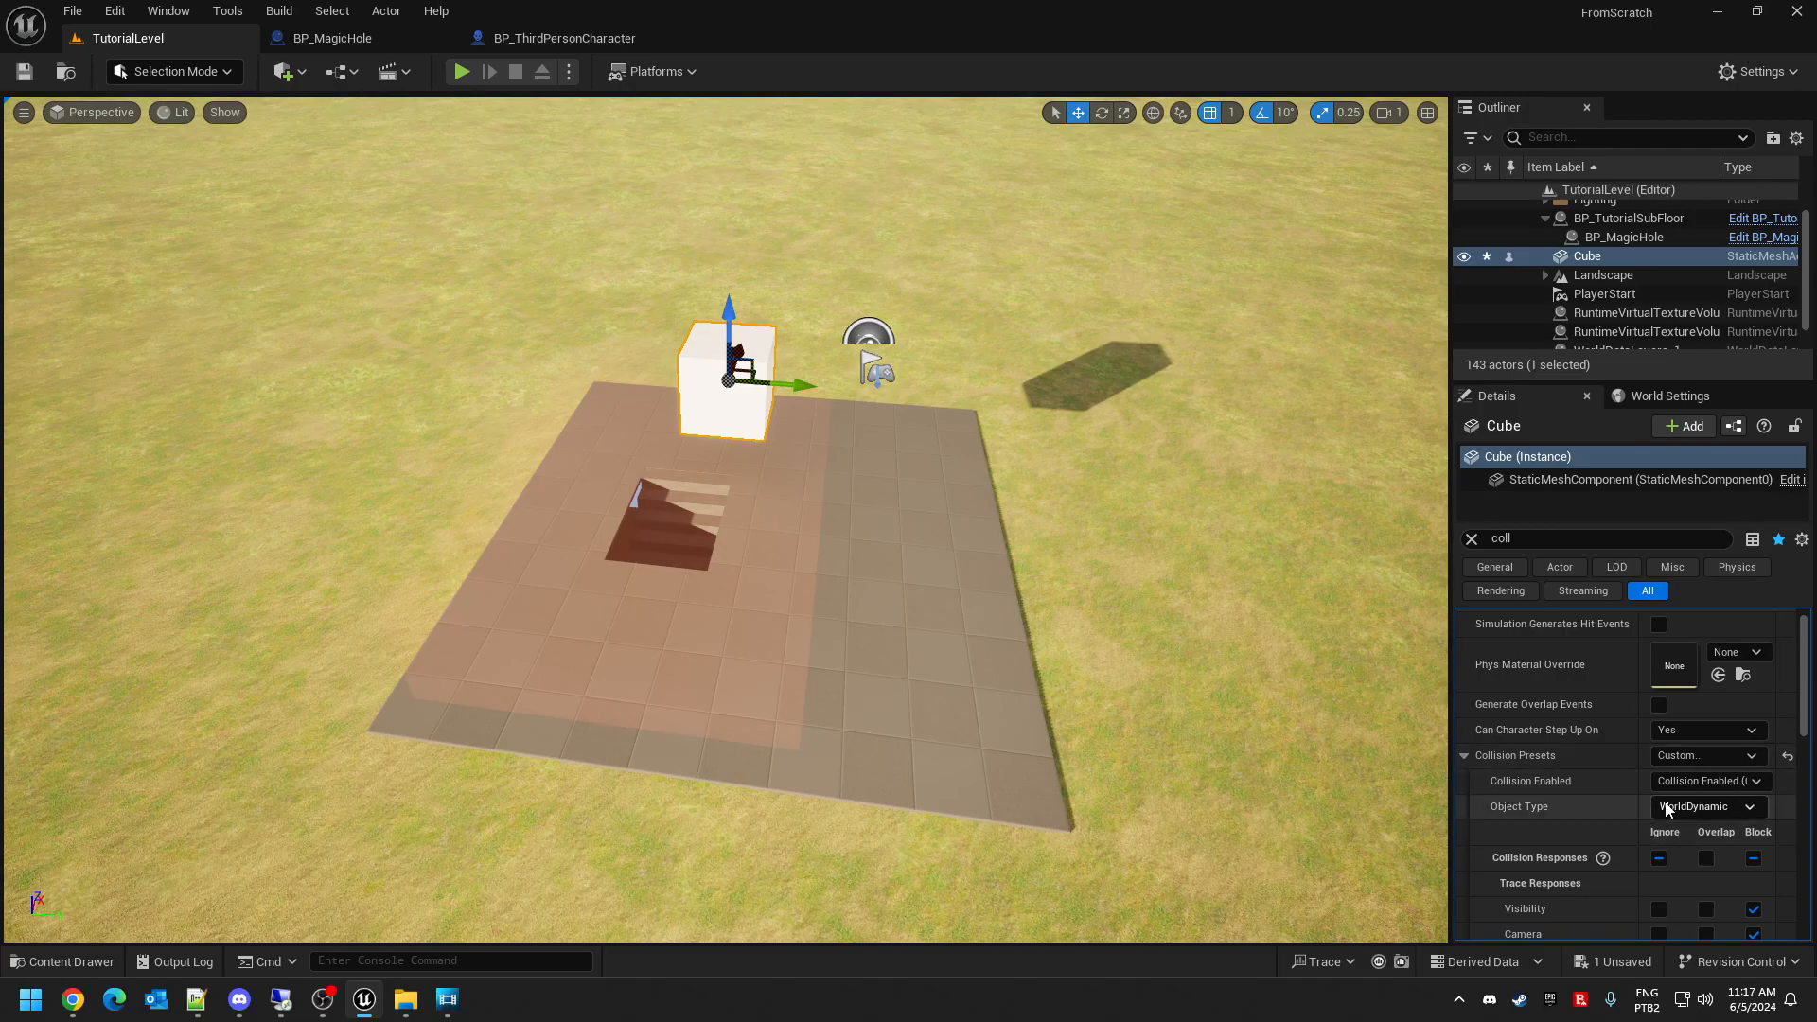
scroll(1667, 808, "down", 1)
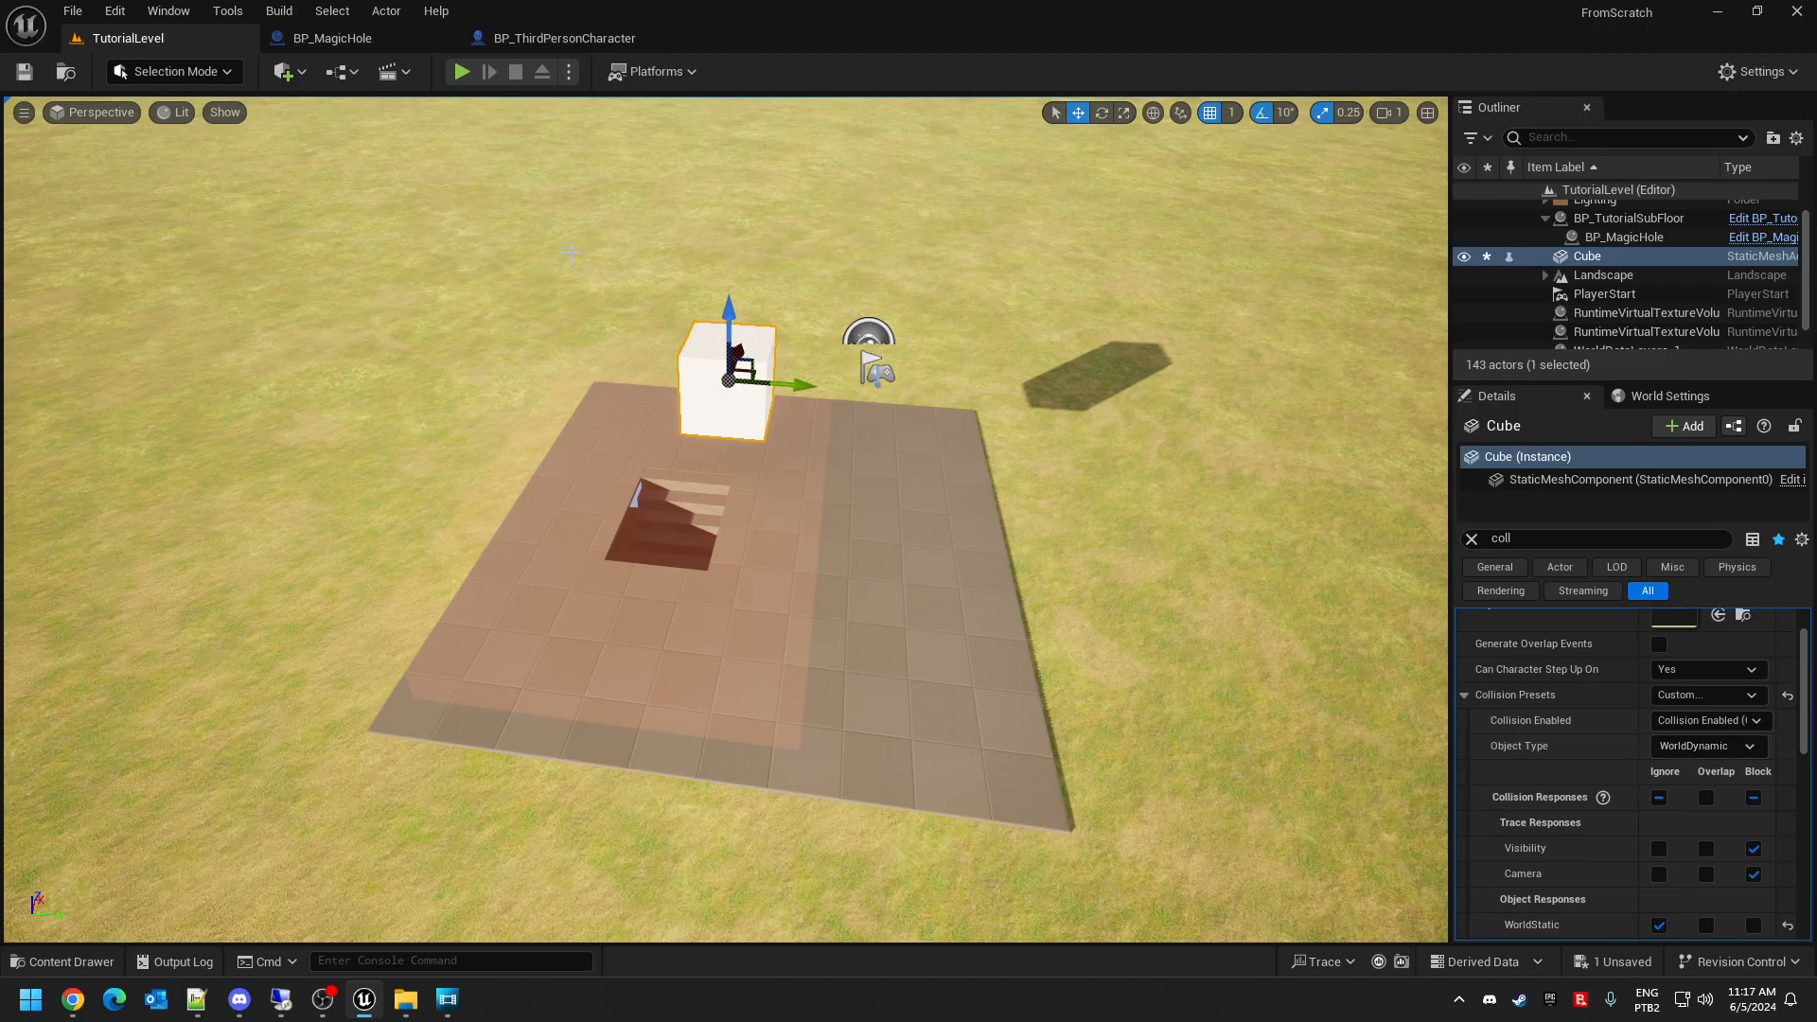
- Set the WorldDynamic collision response of BP_MagicHole's StaticMesh to Overlap, then compile and save the blueprint
left_click(347, 44)
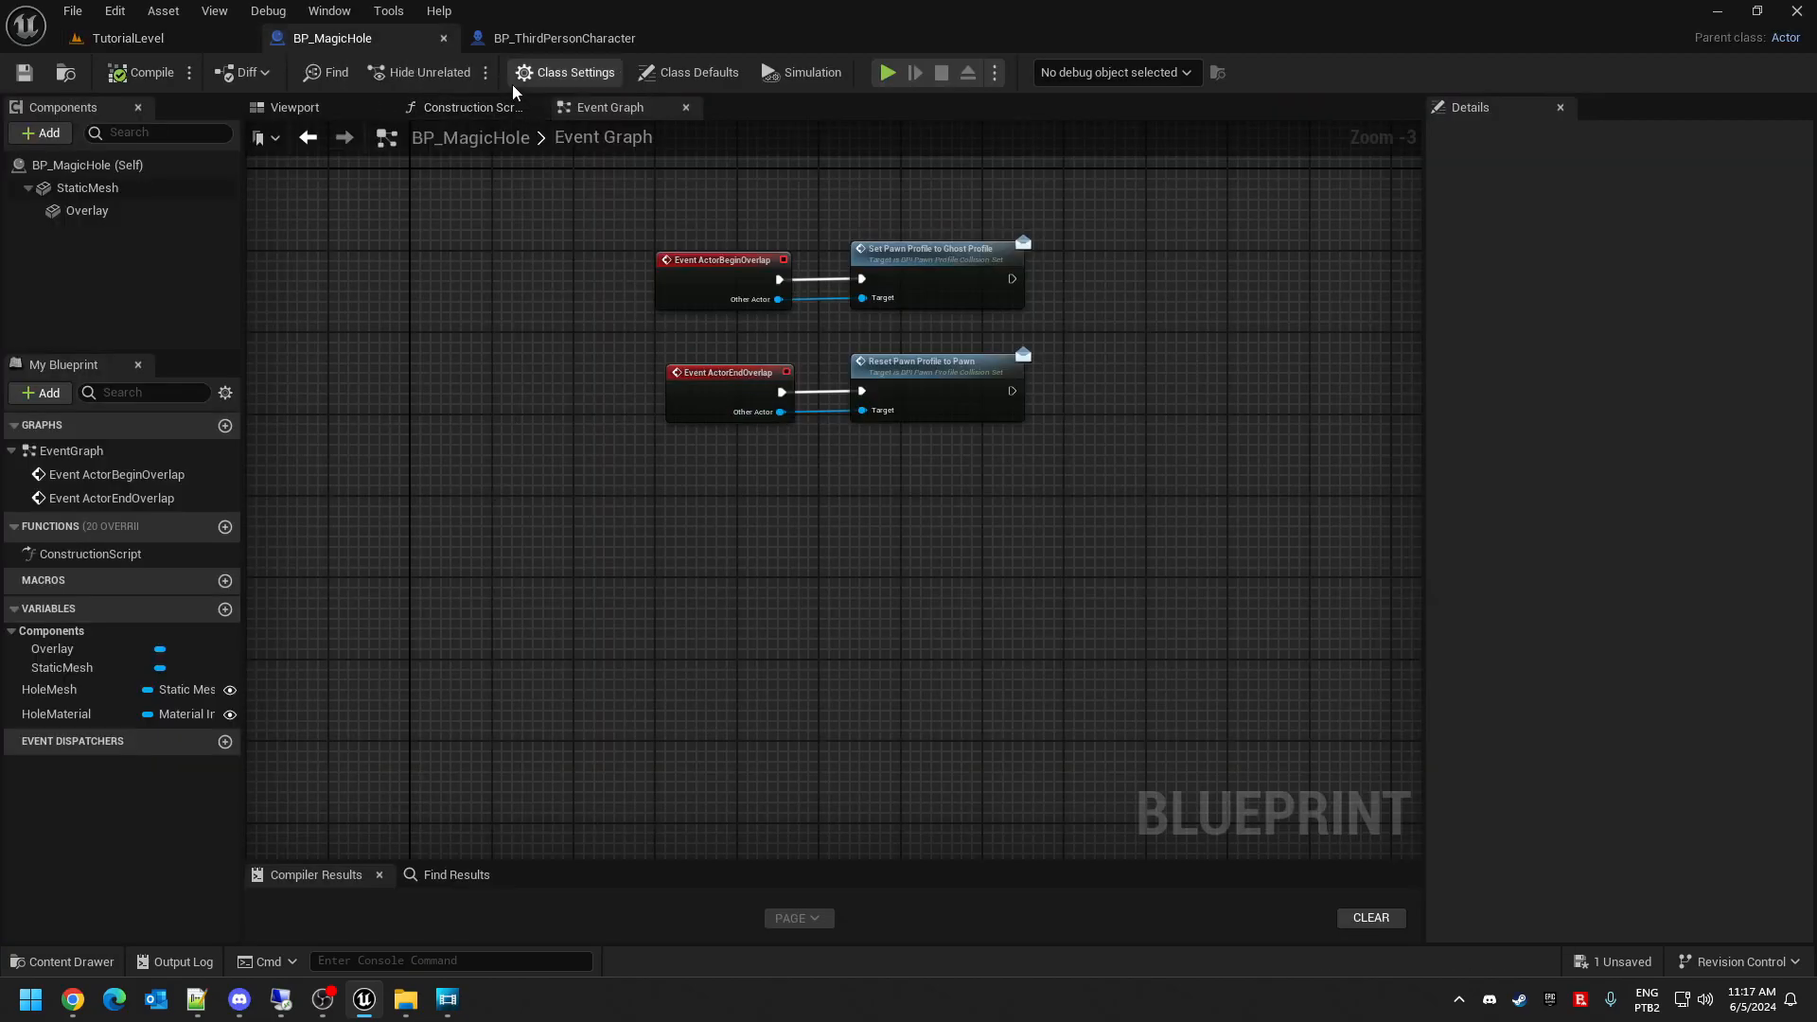
left_click(87, 187)
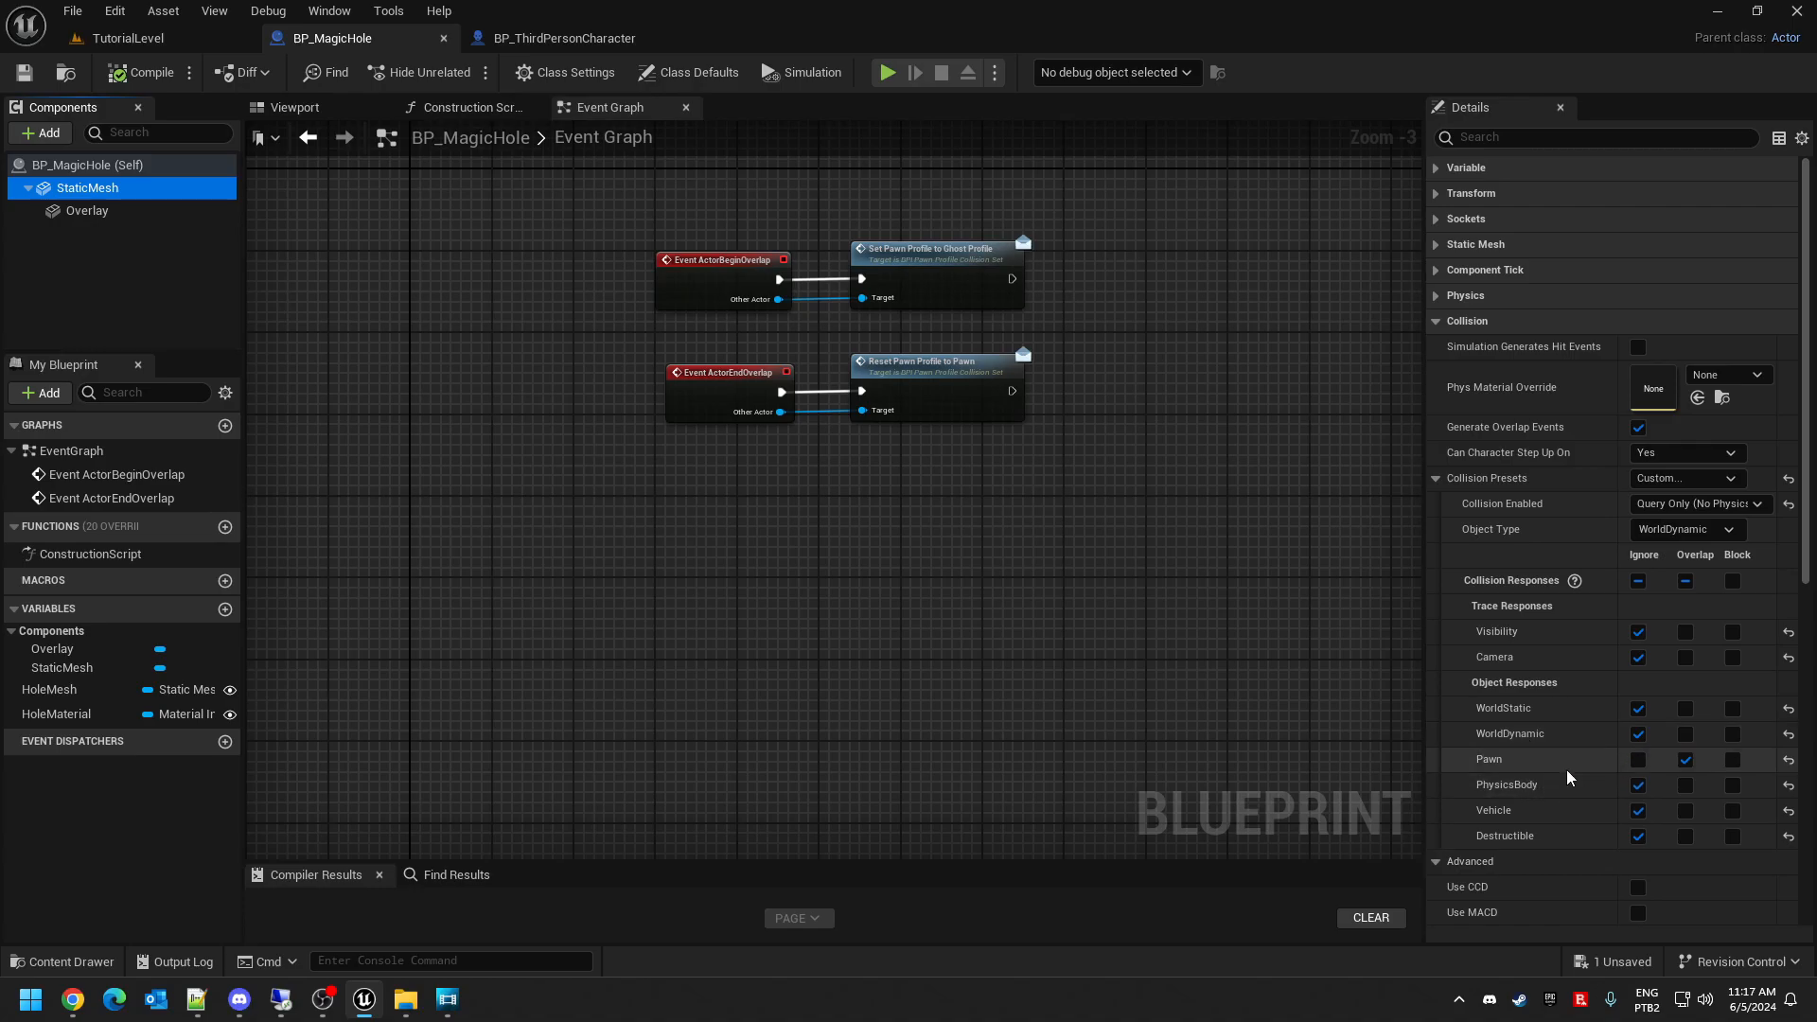
left_click(1685, 758)
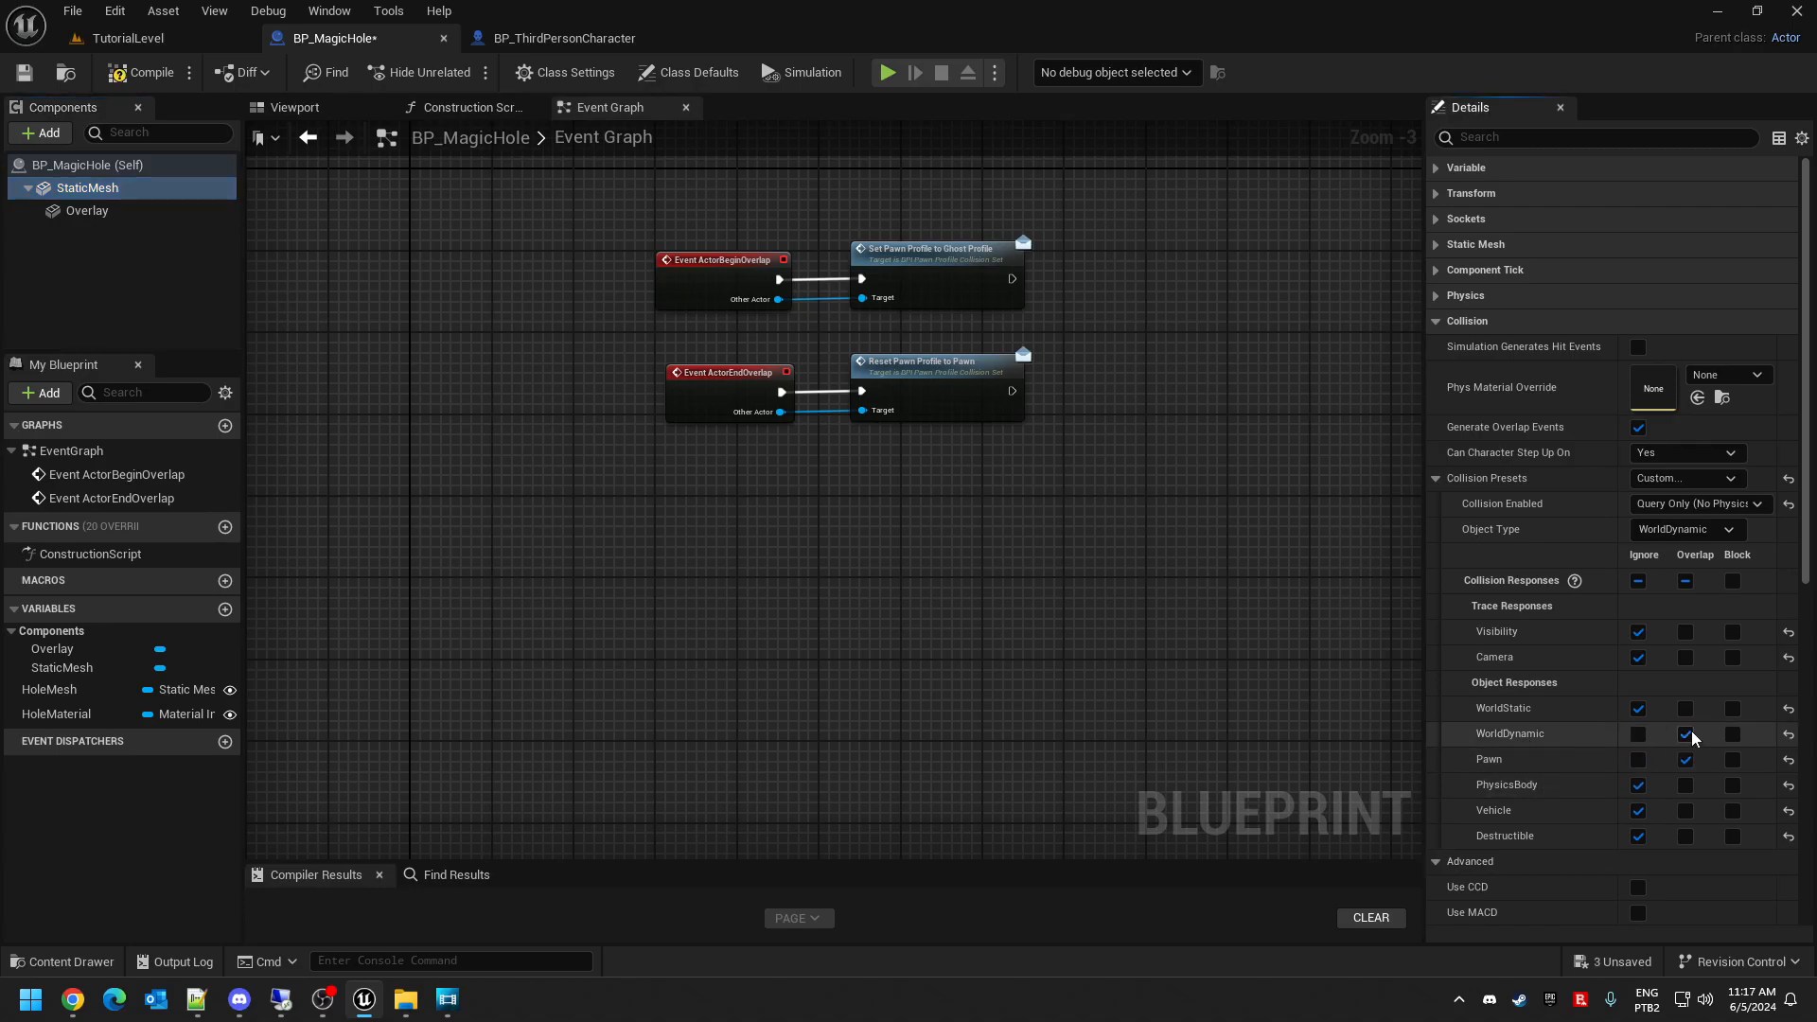
left_click(147, 72)
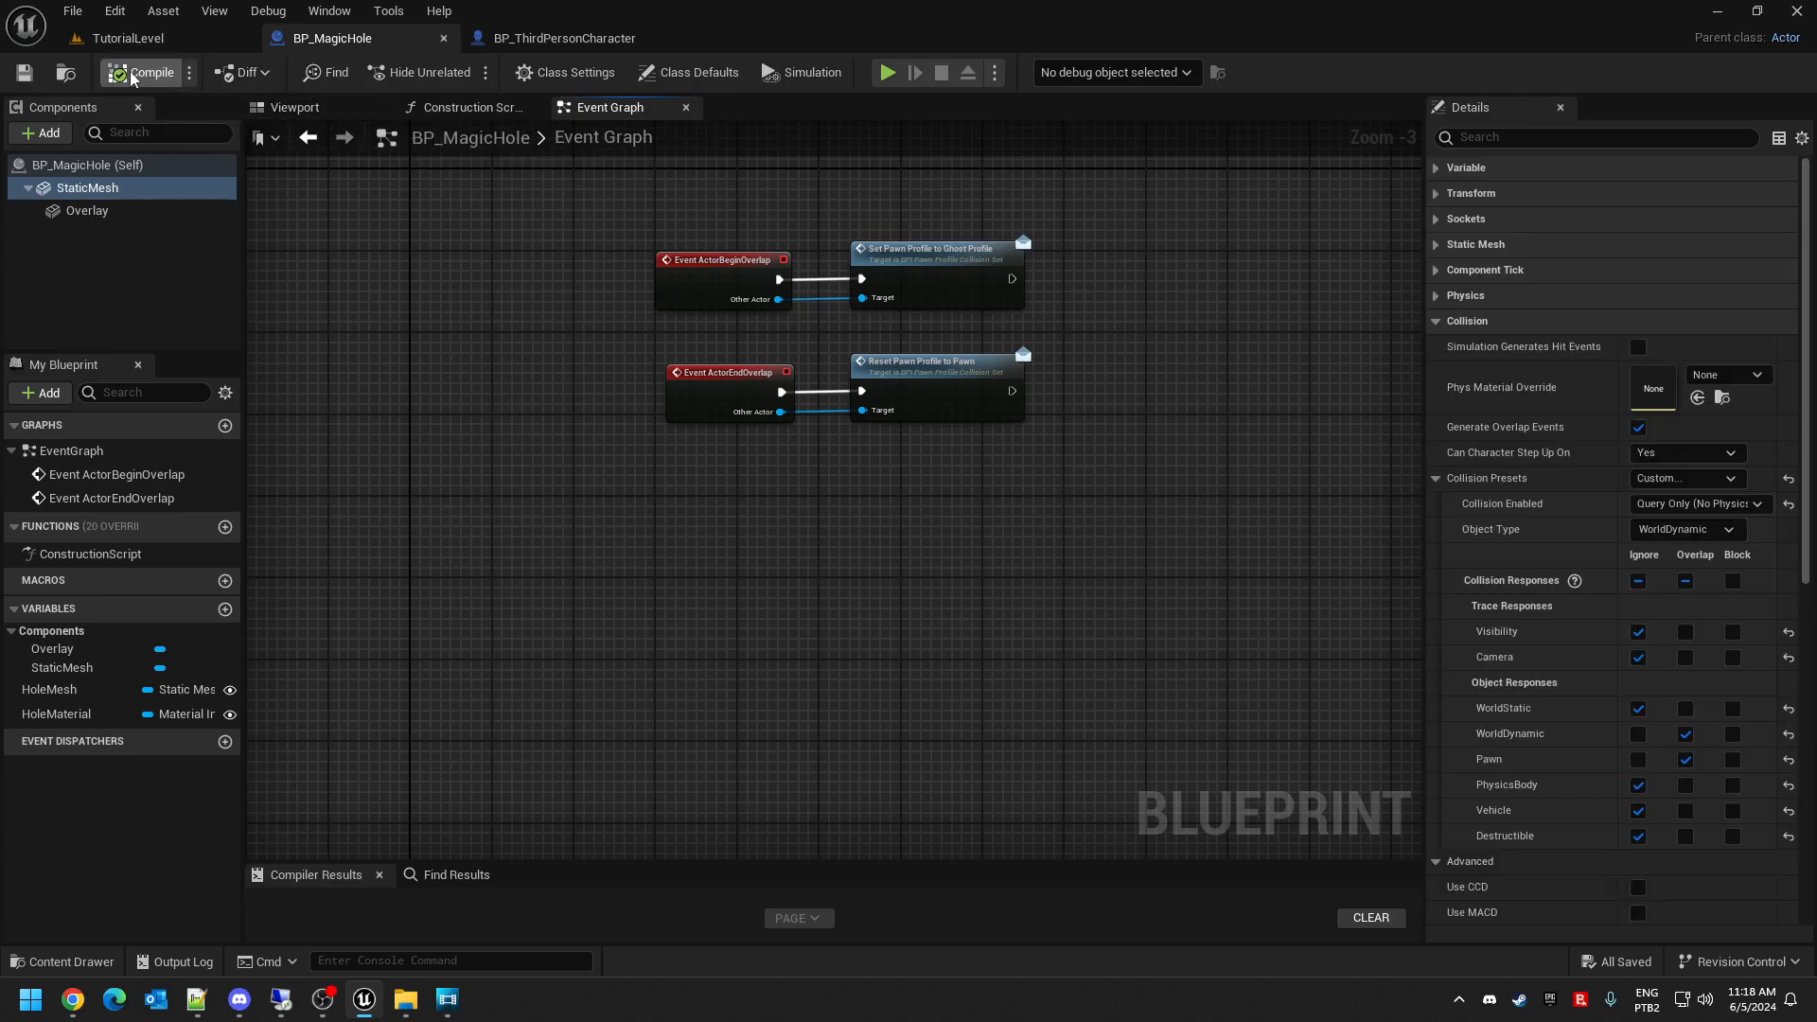
- Replay TutorialLevel to test the changed overlap response, running the character around the cube and across the overlap boundary
left_click(131, 47)
left_click(462, 72)
left_click(803, 622)
key("w")
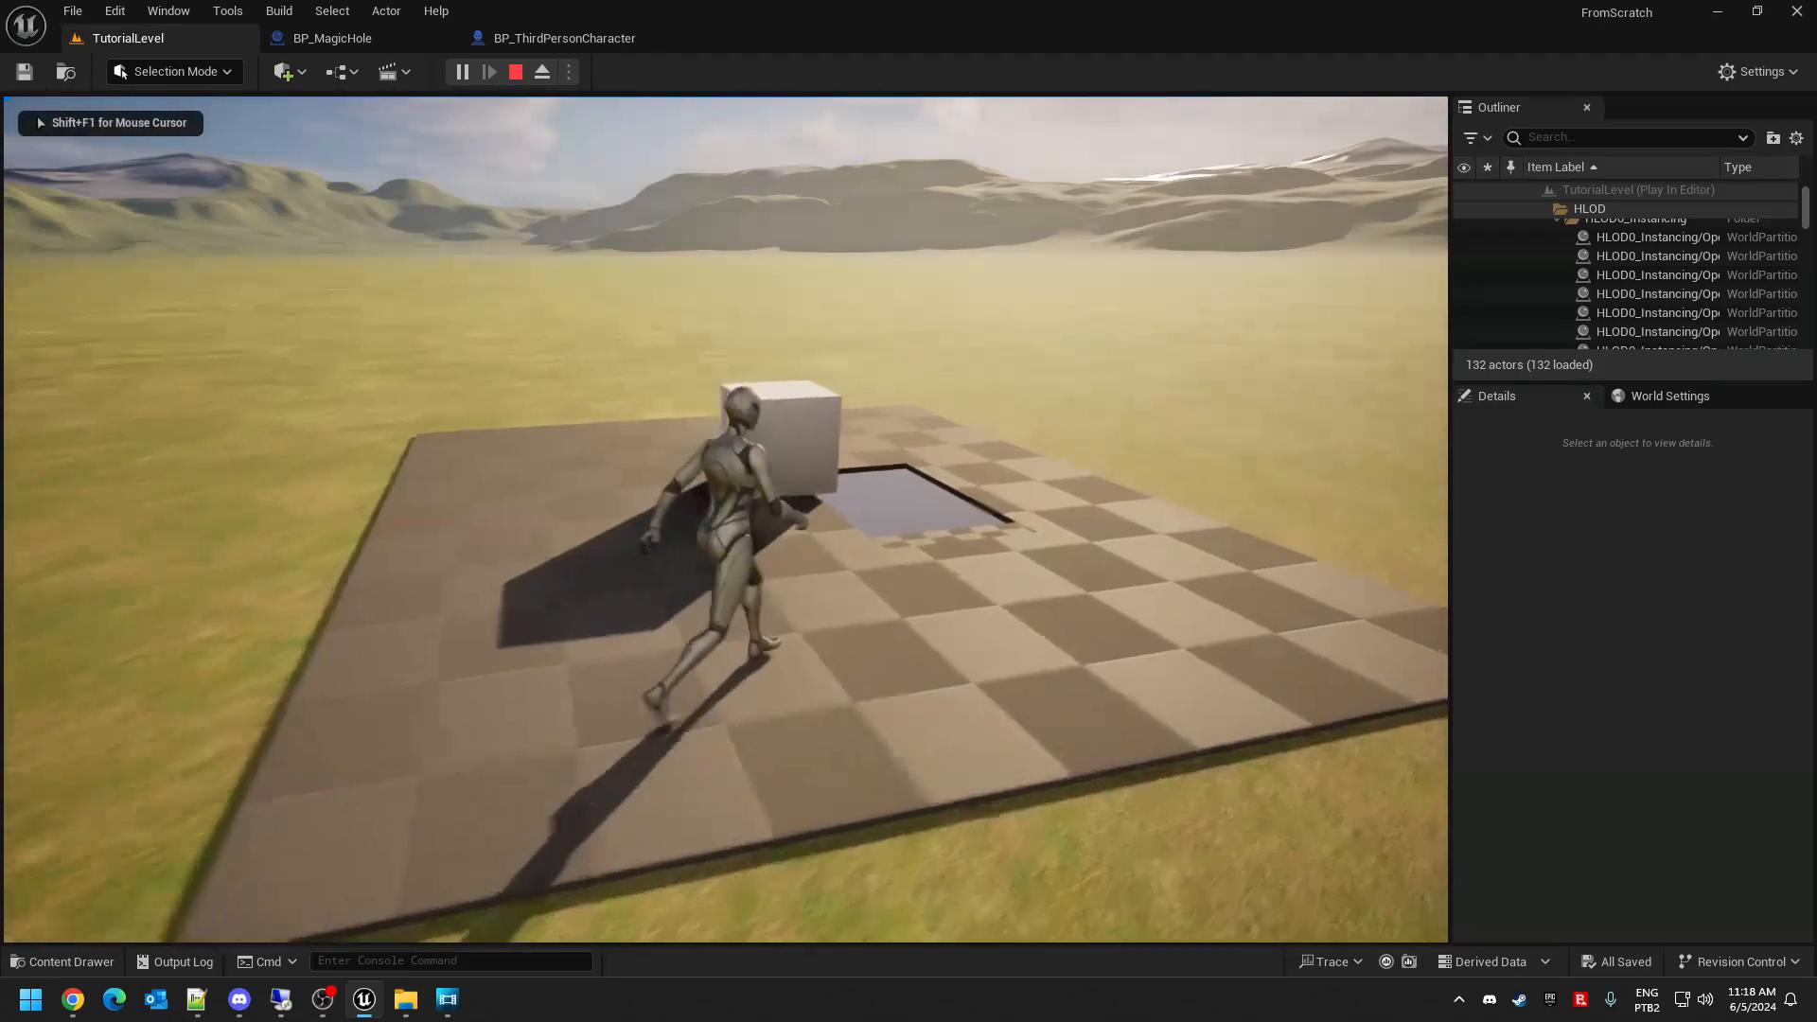
key("d")
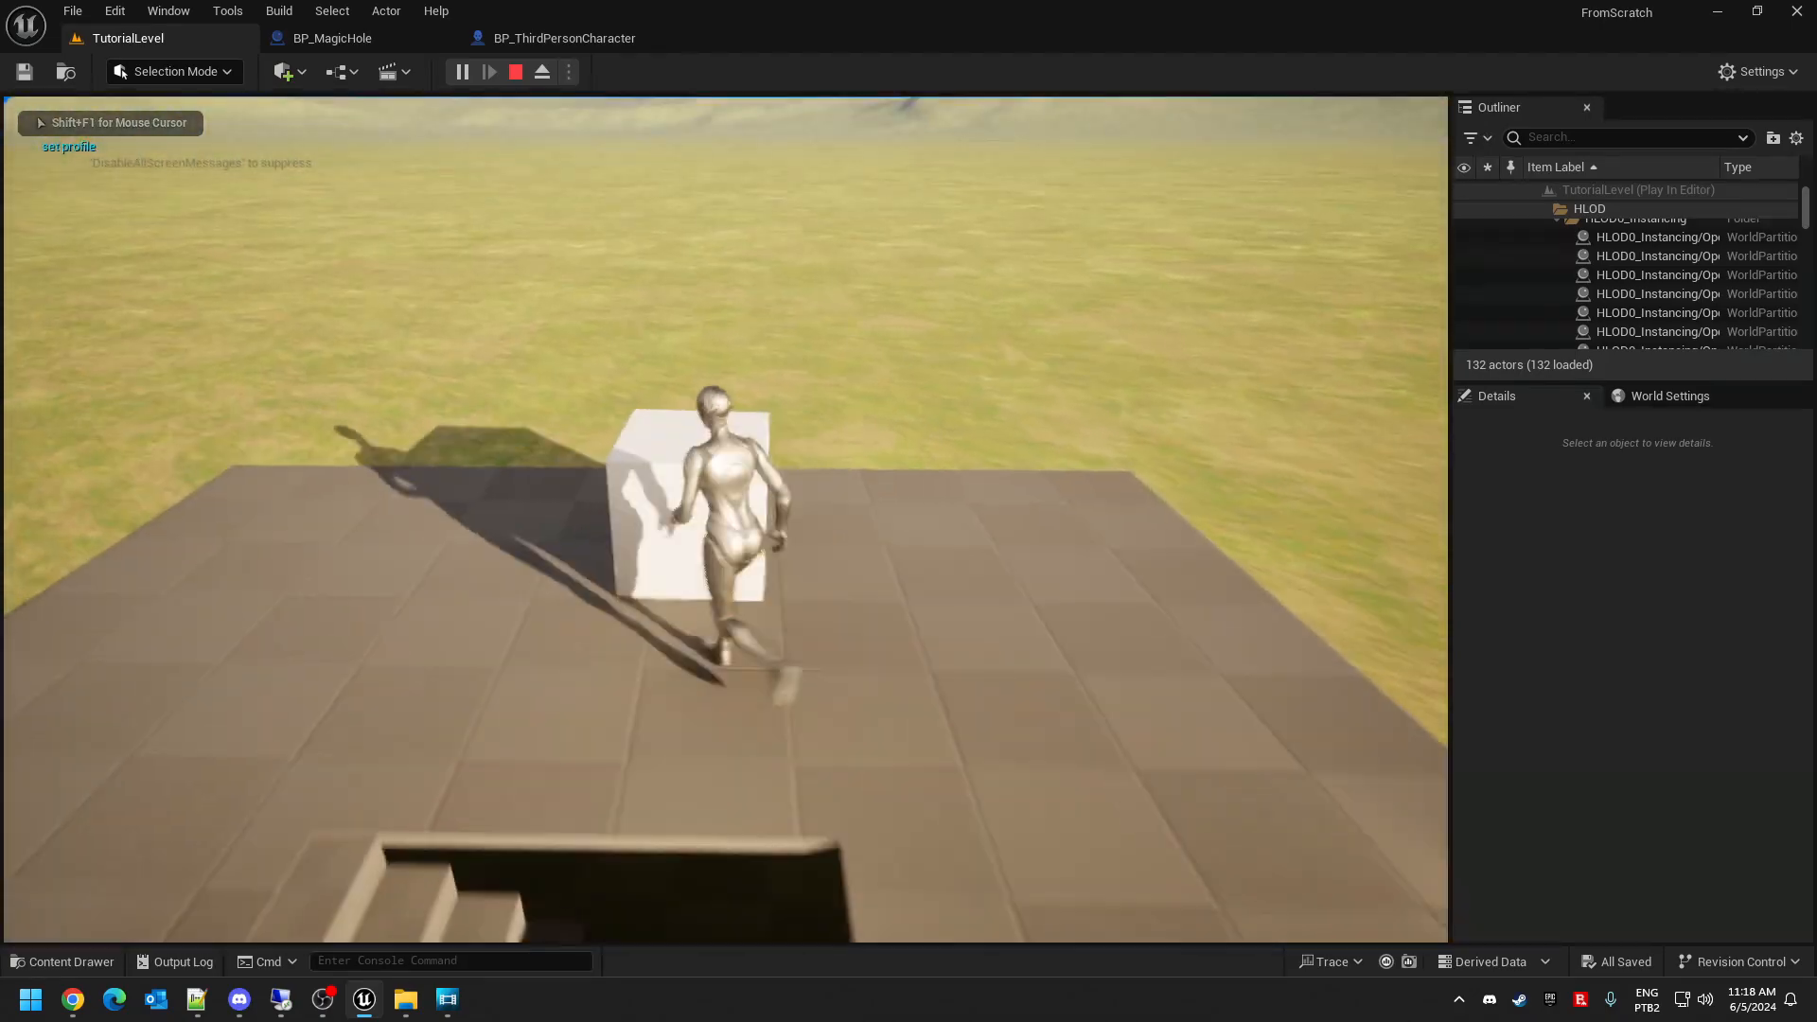
key("w")
key("a")
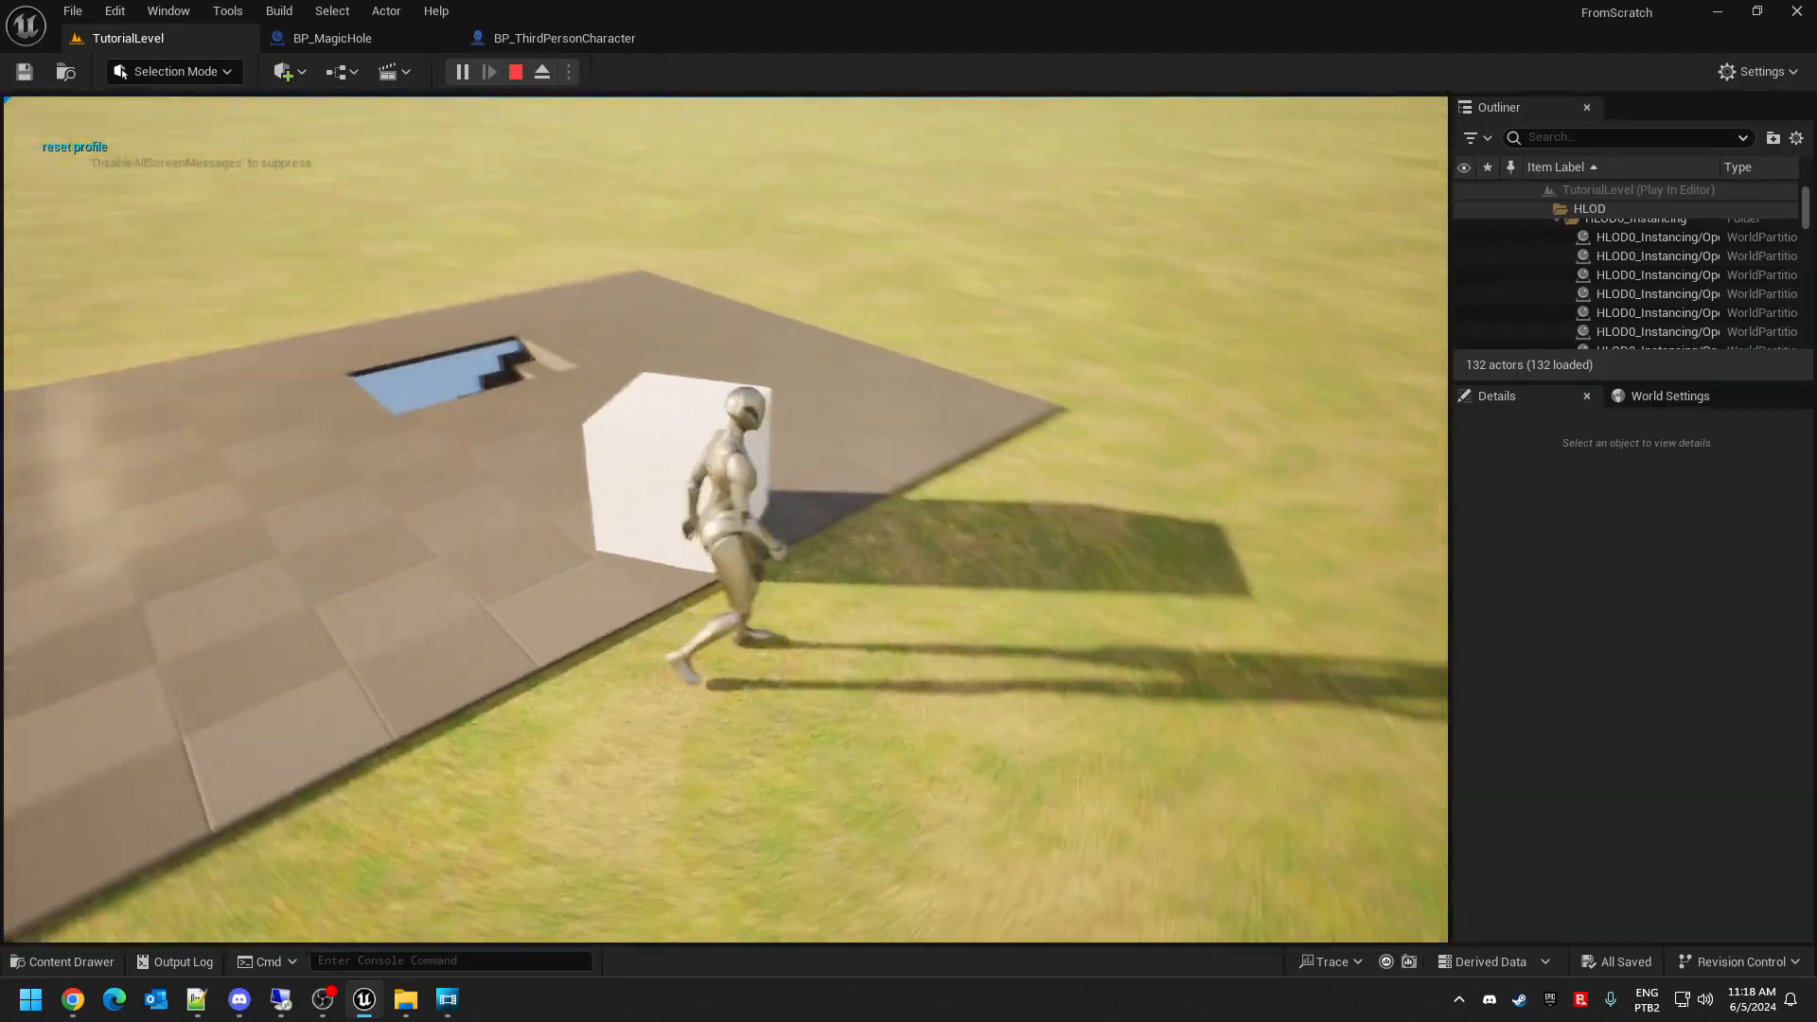
key("w")
key("a")
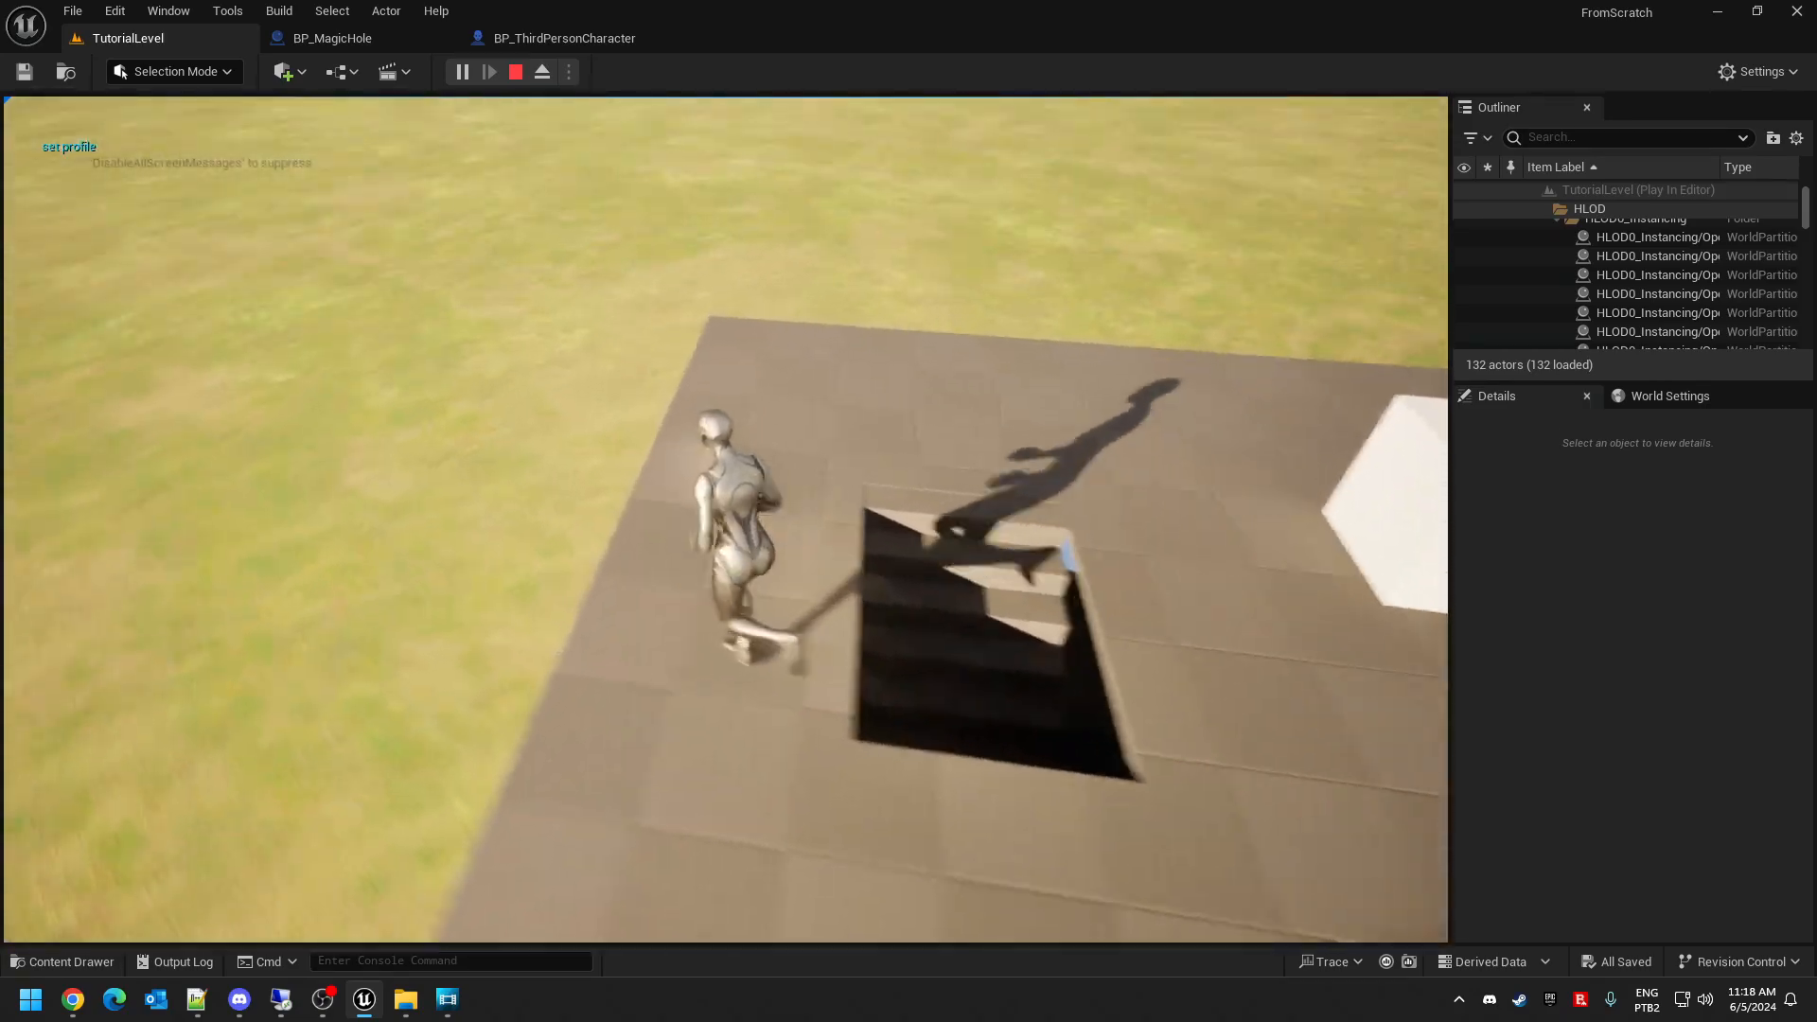
key("w")
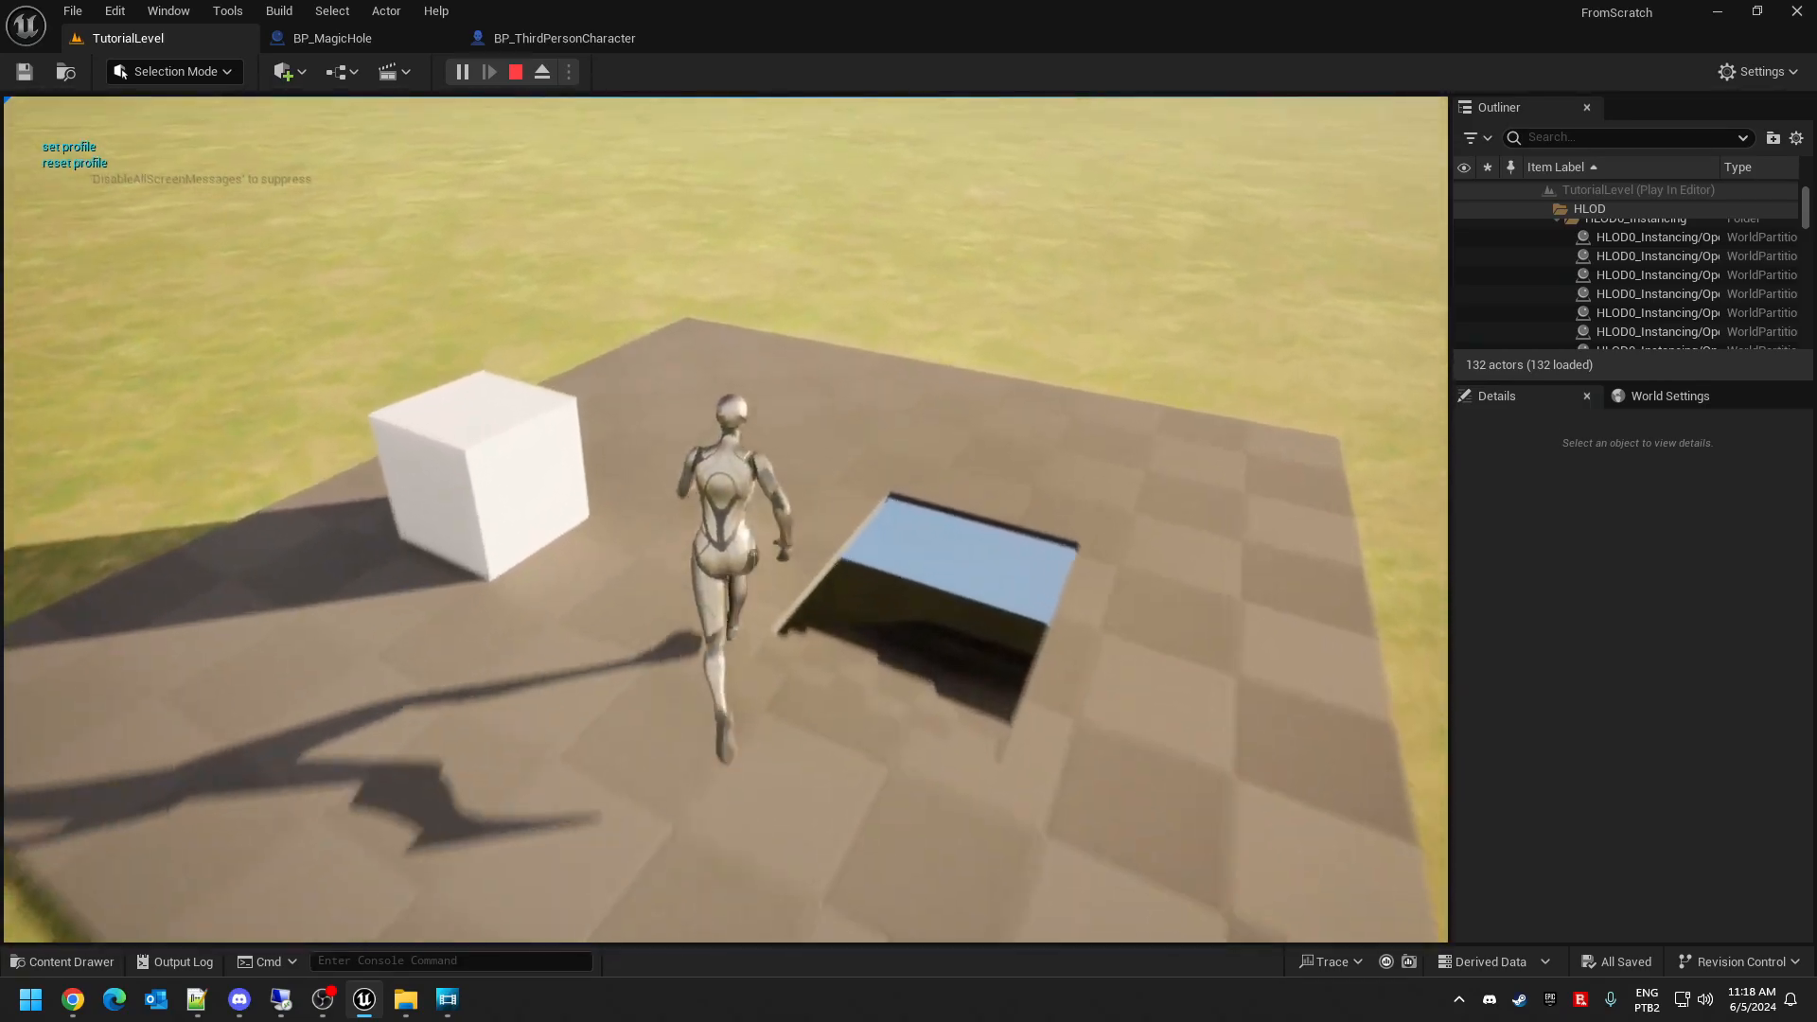
key("a")
key("d")
key("w")
key("w")
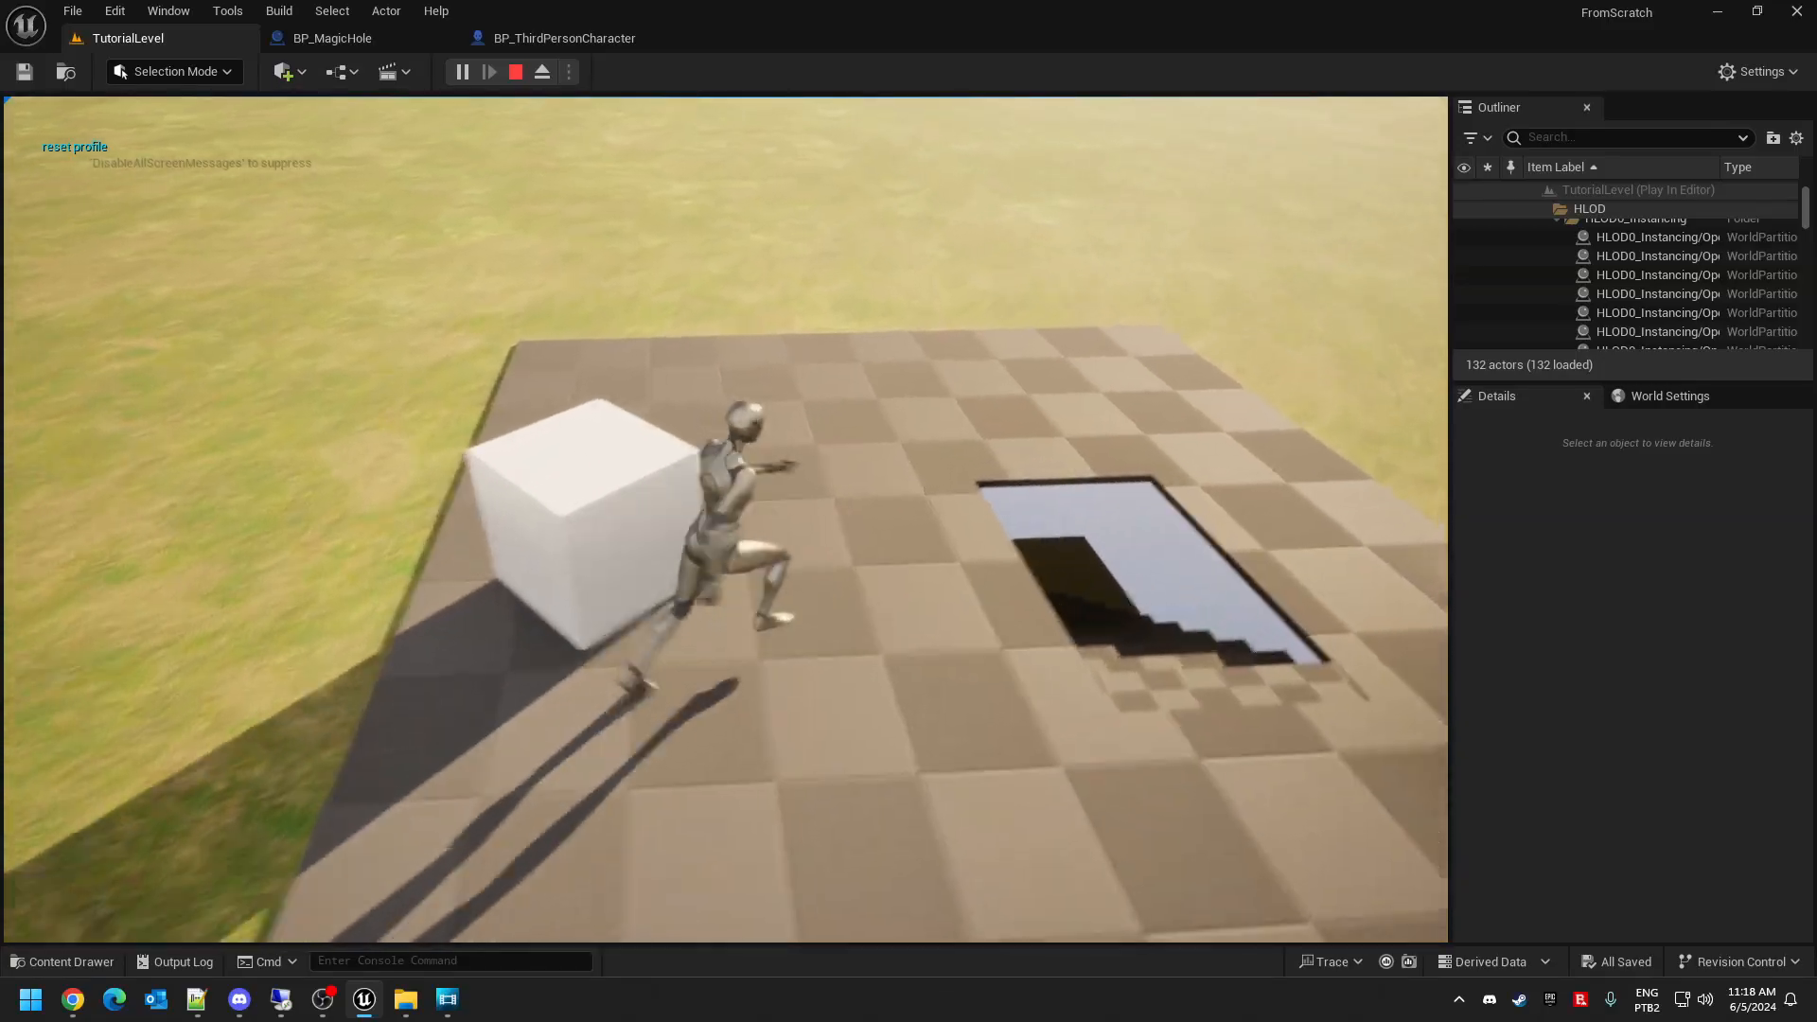
key("Escape")
key("Escape")
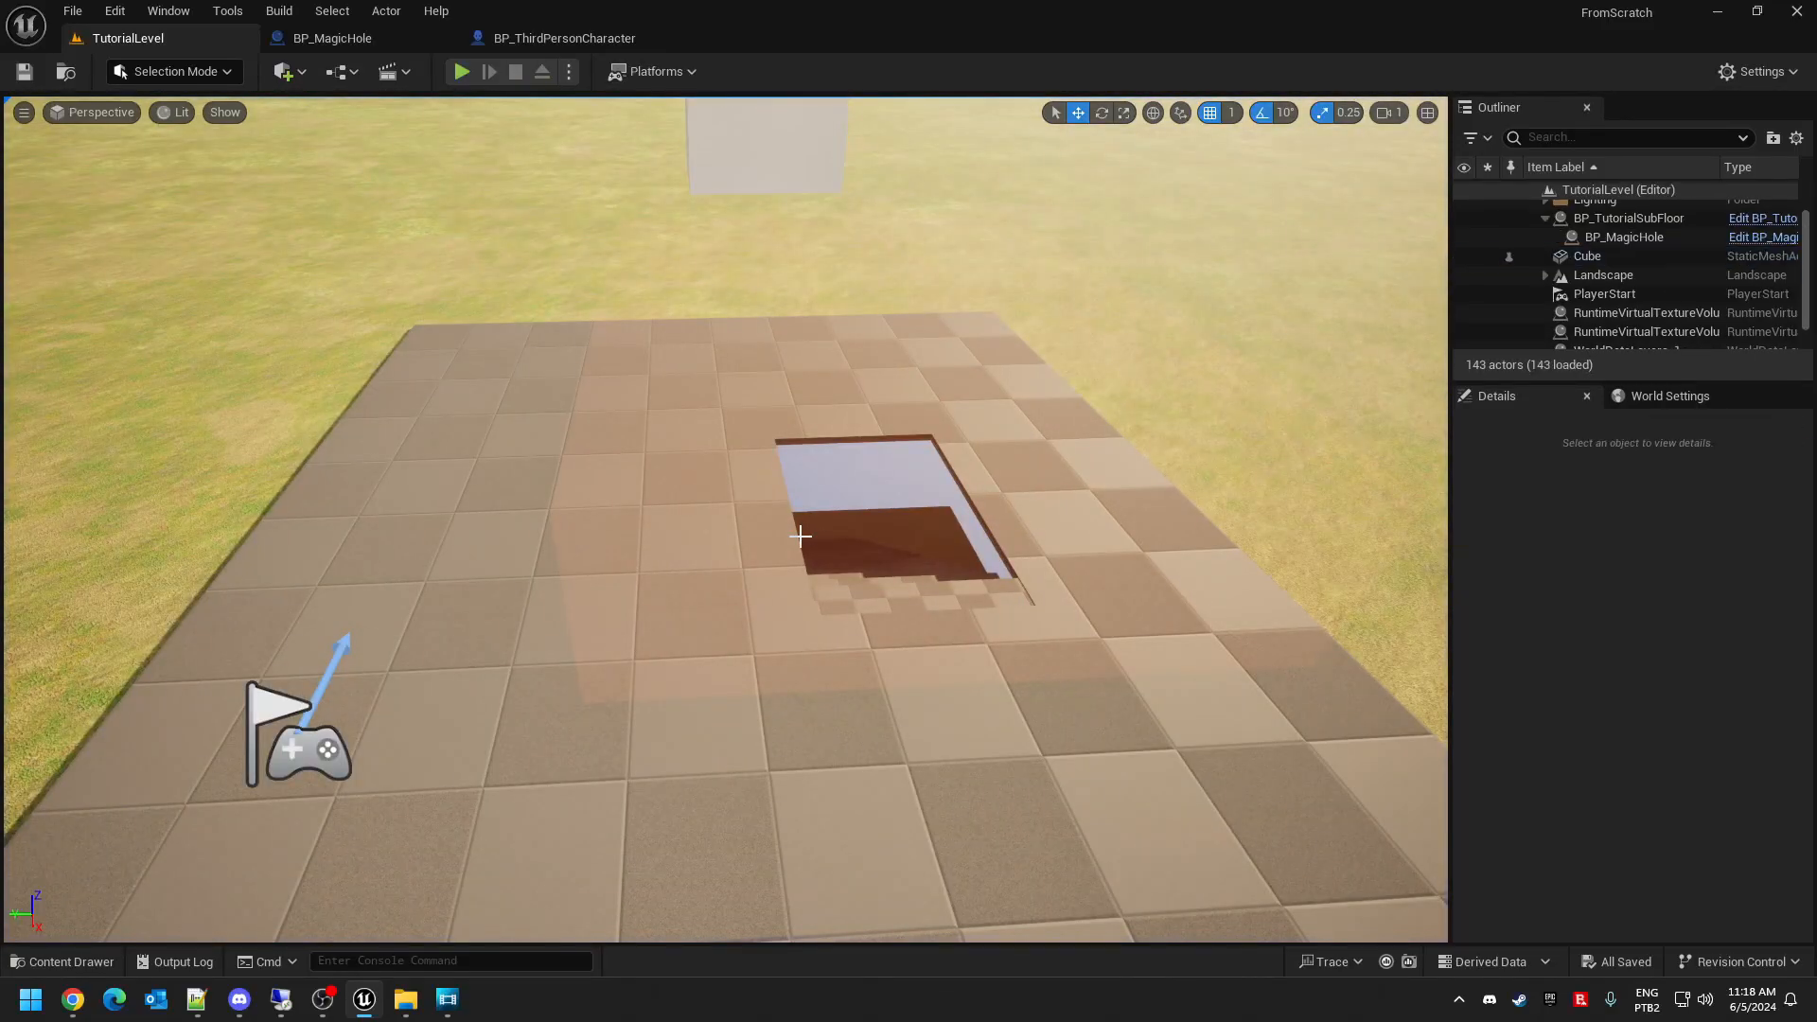
- Place a Capsule Component reference beside the "set profile" Print String in BP_ThirdPersonCharacter's event graph and pull a connection from it
left_click(541, 43)
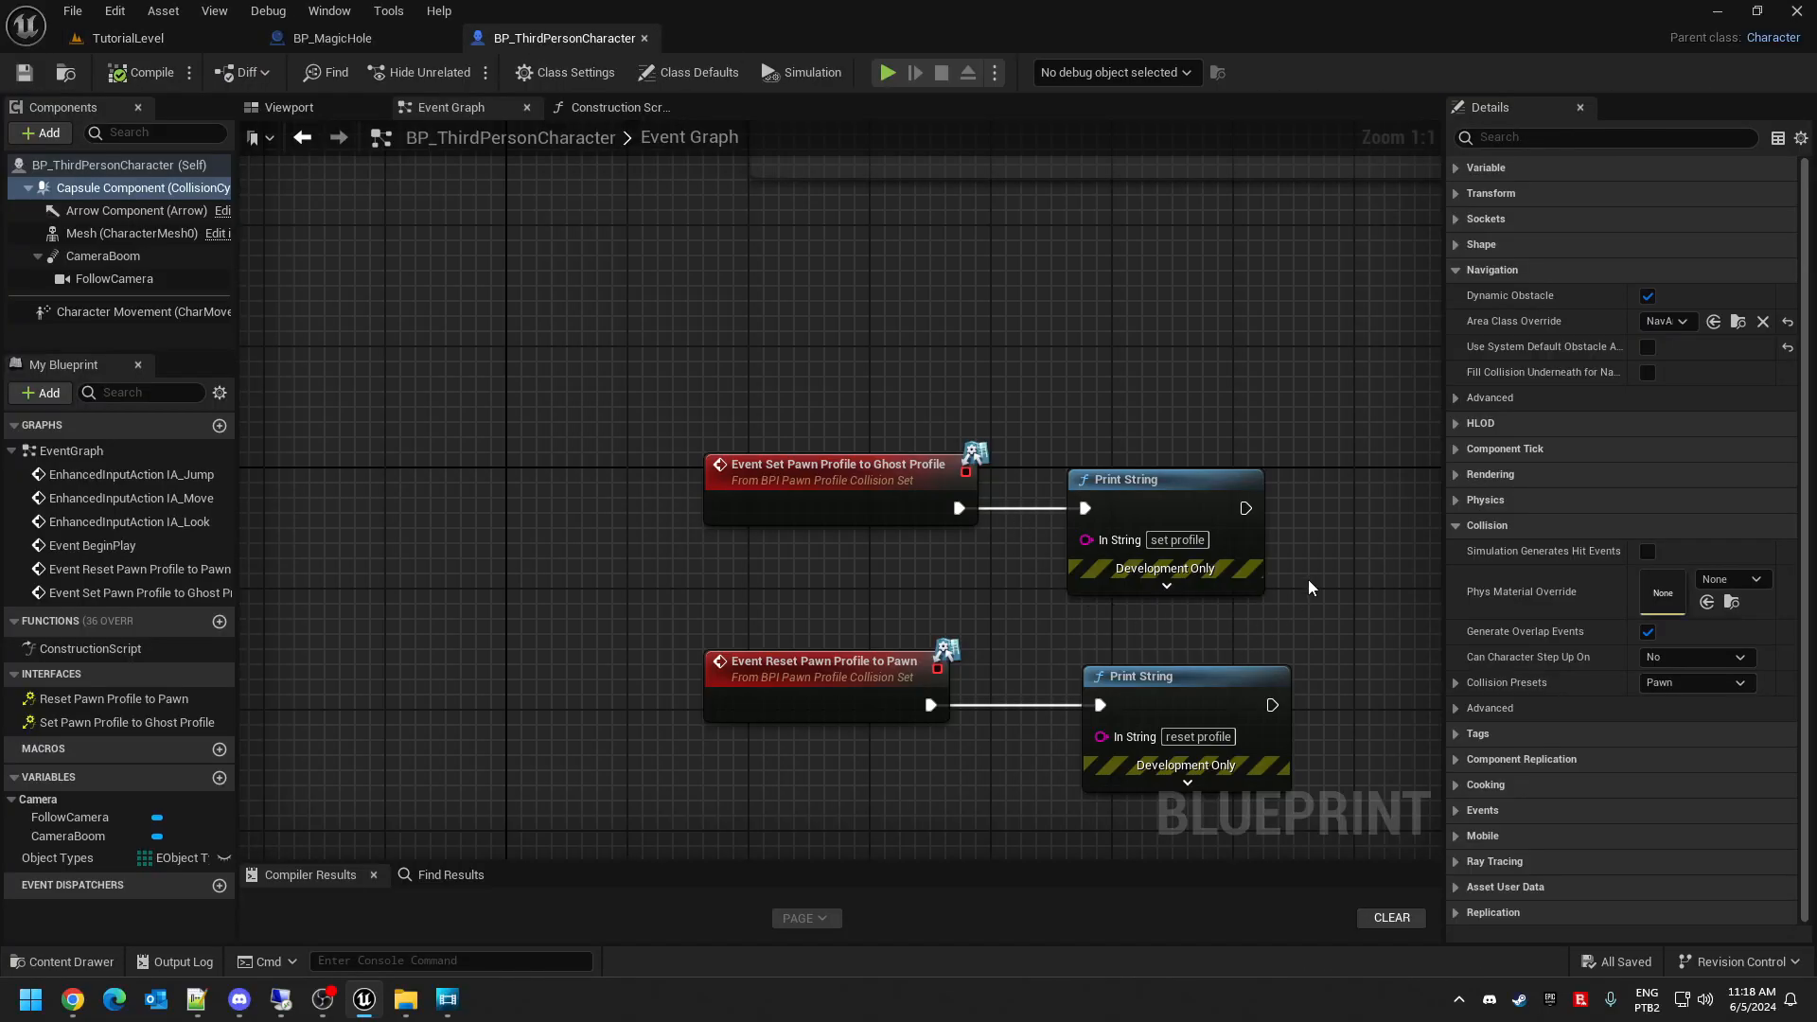
right_click_drag(1304, 594, 1113, 533)
left_click_drag(1022, 369, 1160, 749)
right_click_drag(1198, 549, 1045, 513)
left_click(1045, 513)
left_click_drag(1003, 413, 1043, 413)
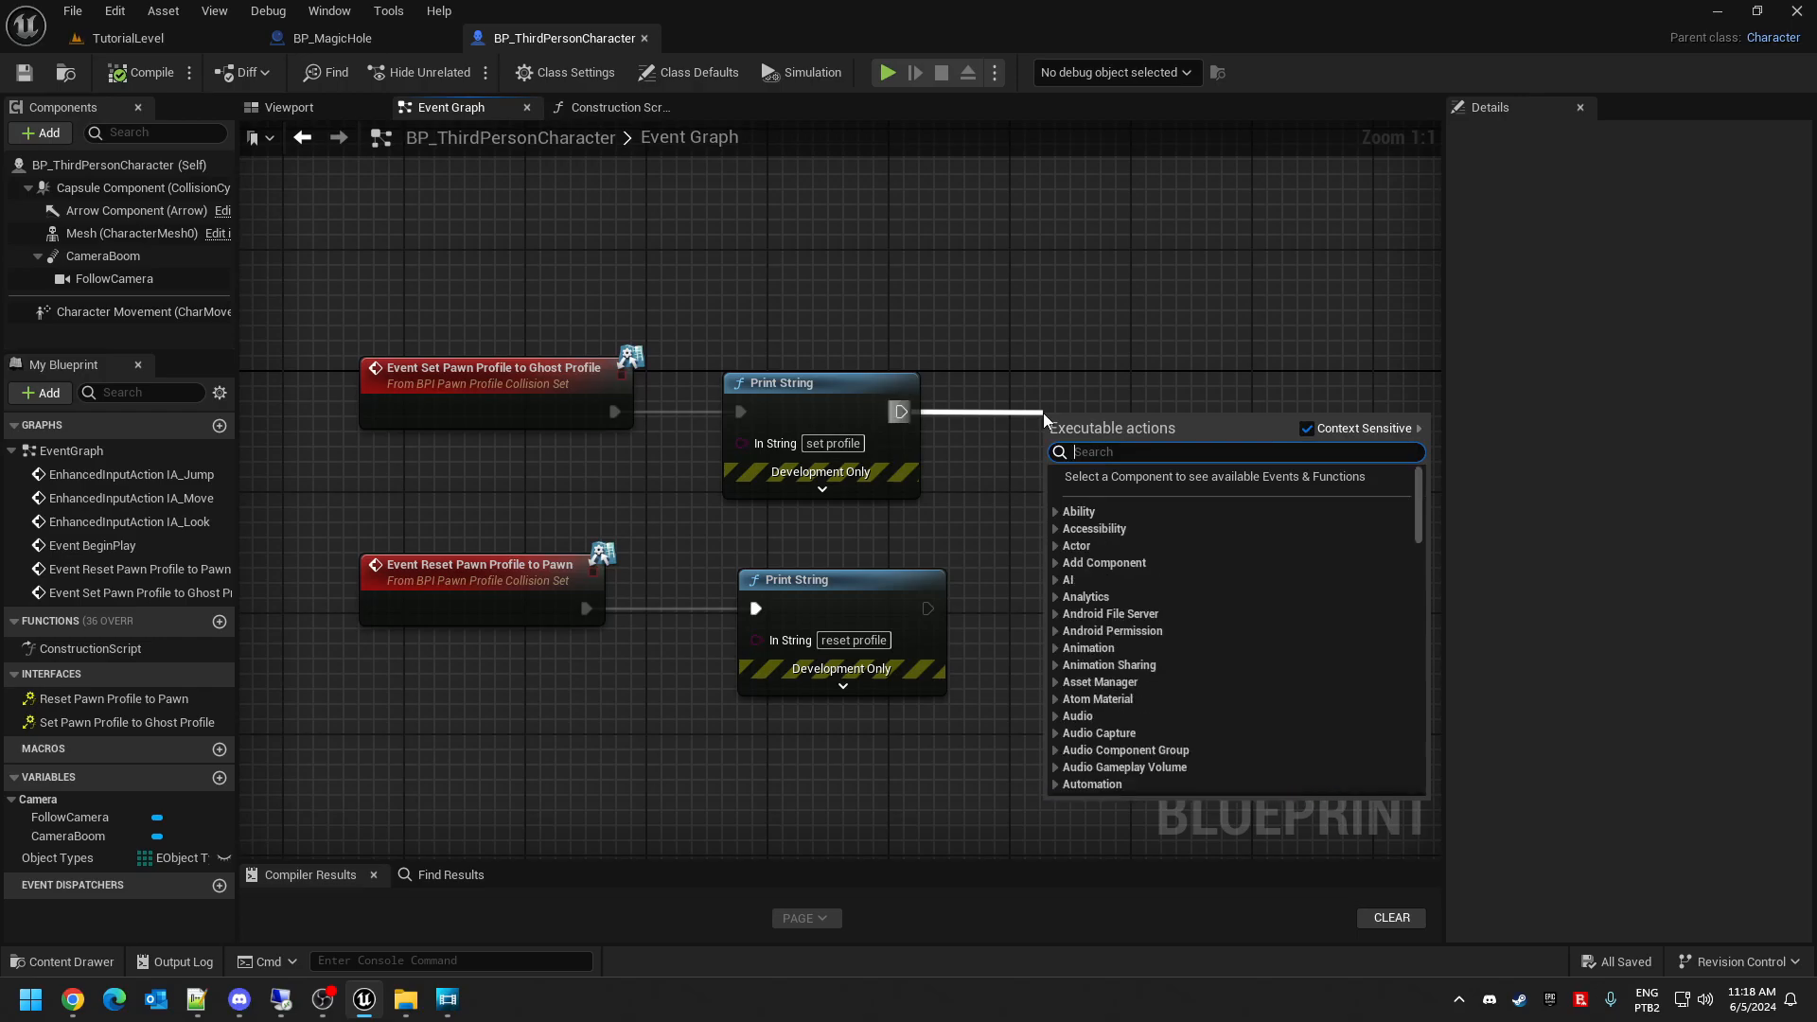
left_click(871, 333)
left_click_drag(383, 309, 1185, 423)
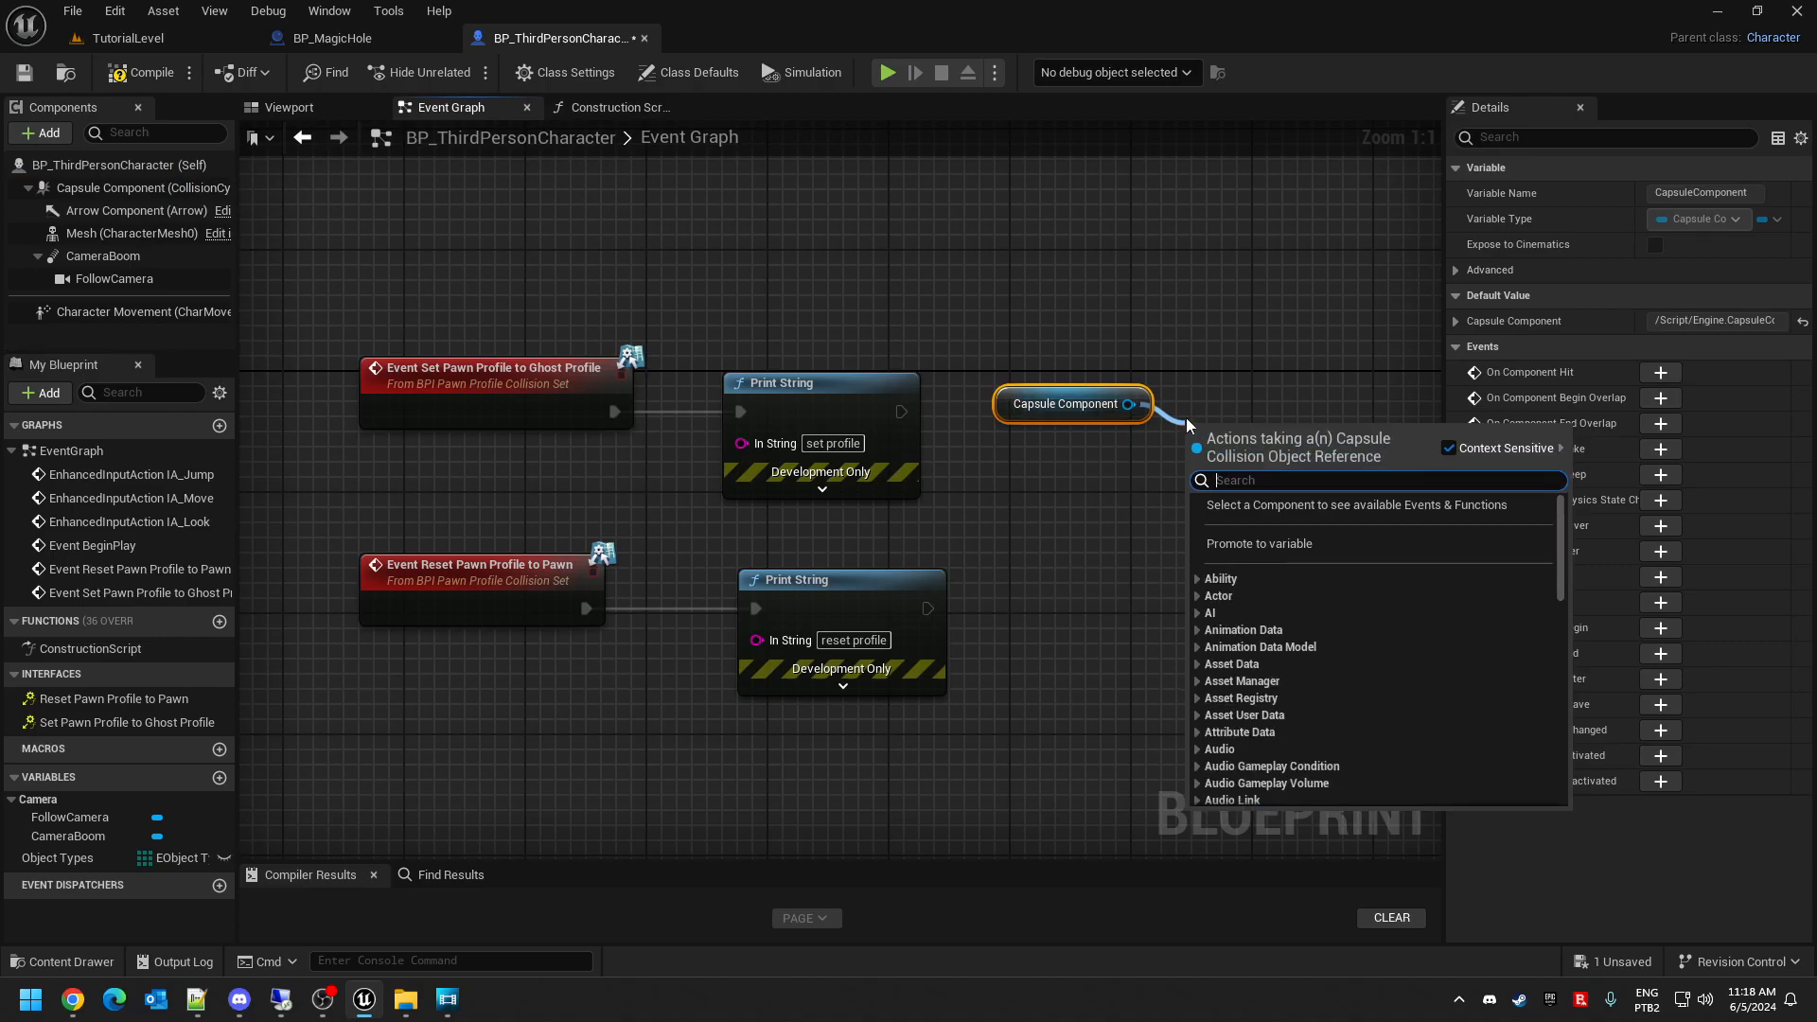
- Add a Set Collision Profile Name node targeting the Capsule Component
type("set collision p'r")
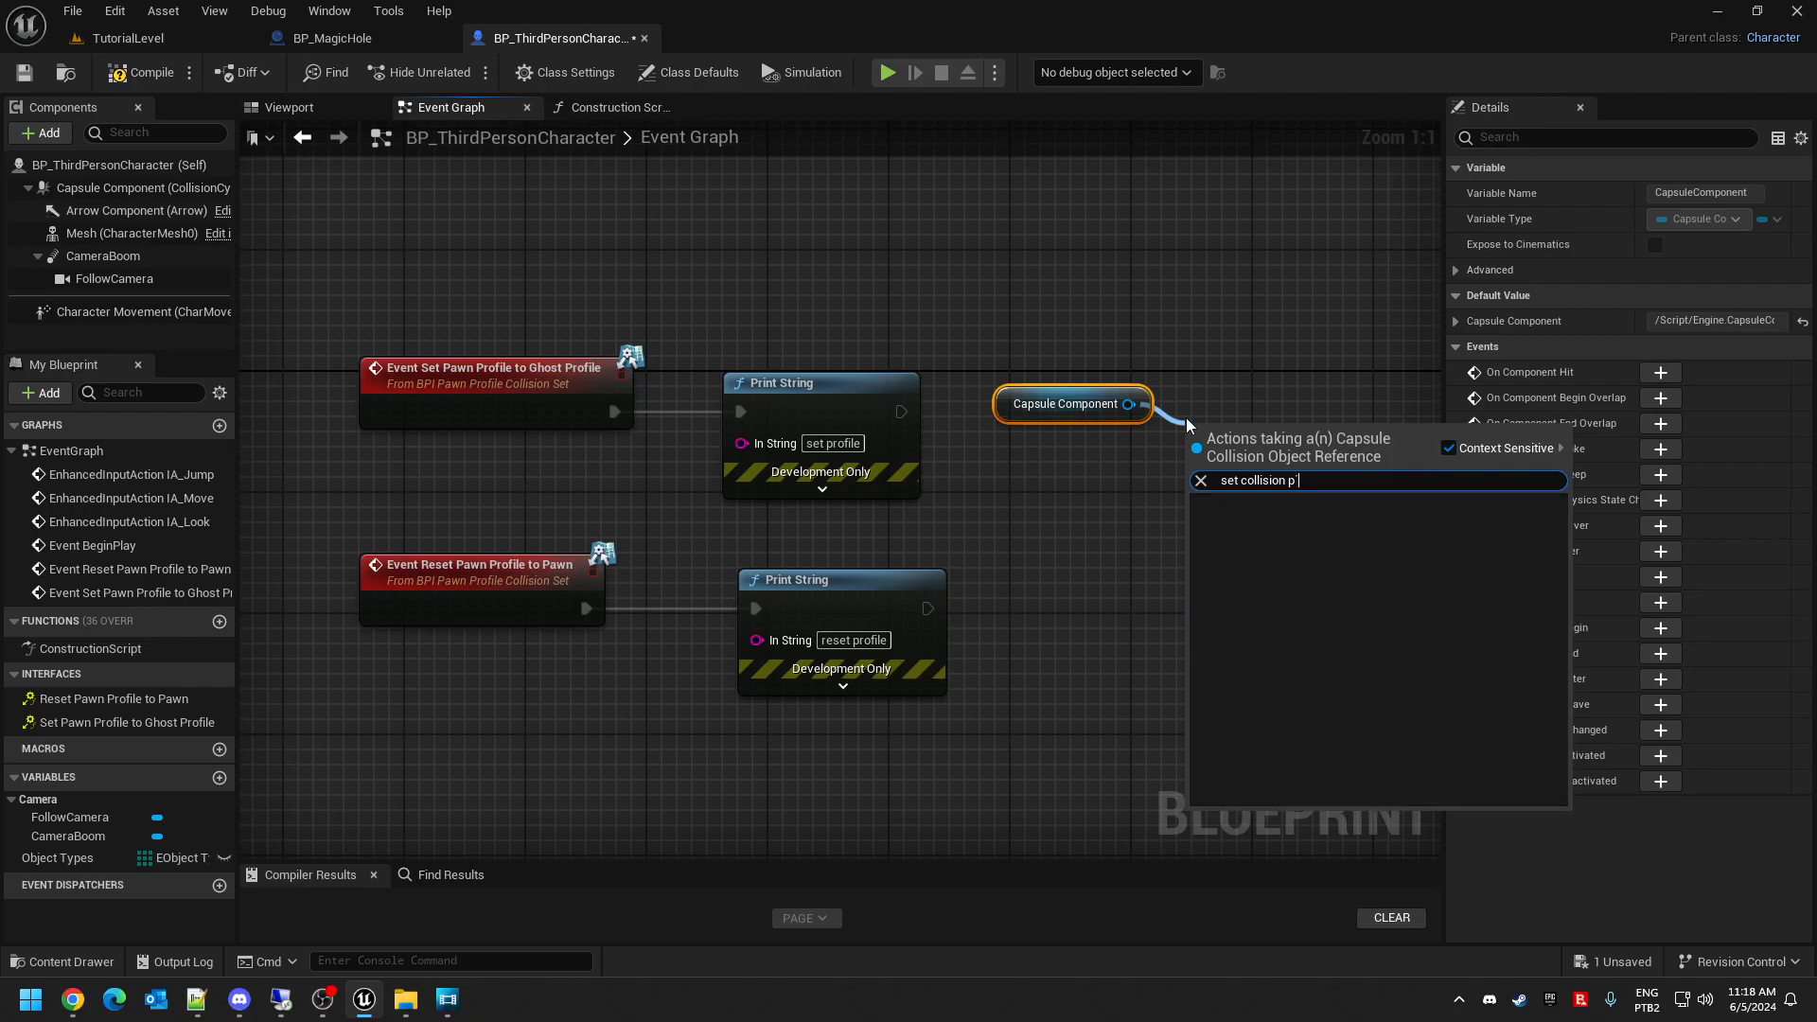
key("BackSpace")
key("BackSpace")
left_click(1348, 647)
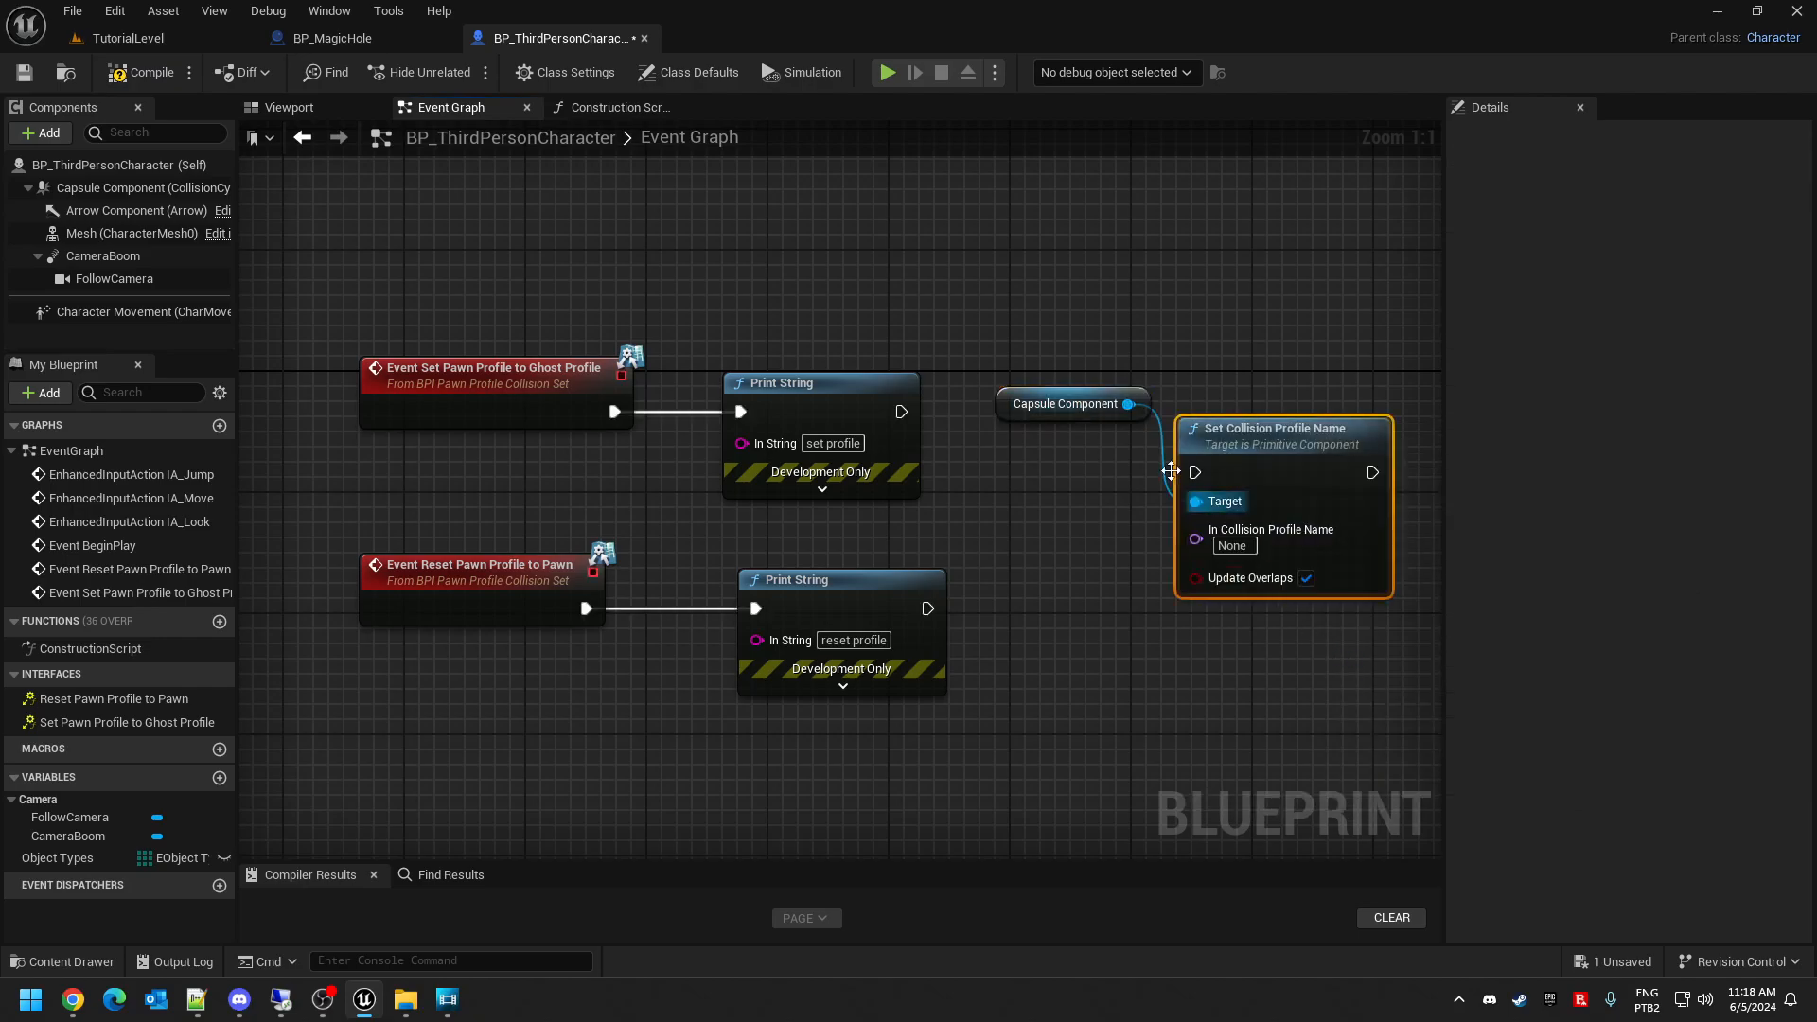
- Arrange the Capsule Component and Set Collision Profile Name nodes, and connect the "set profile" Print String's execution output to the latter
left_click_drag(1058, 407, 1013, 346)
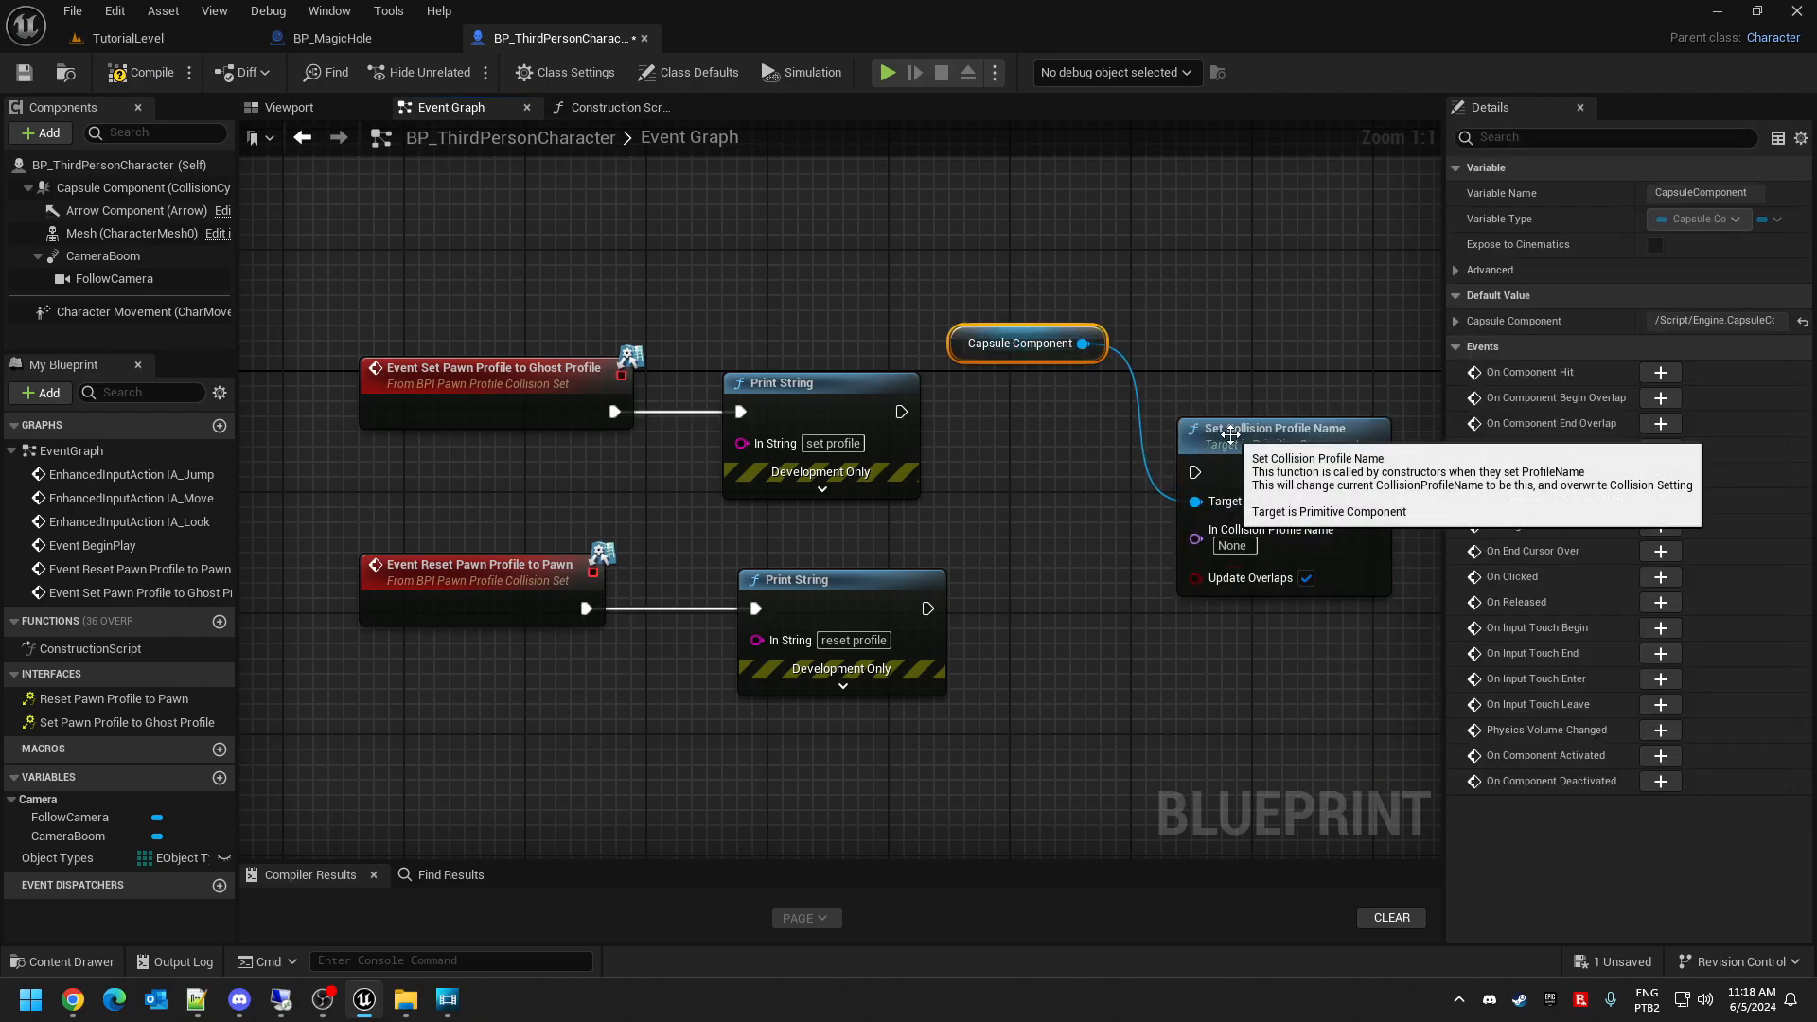
left_click_drag(1238, 440, 1162, 395)
left_click_drag(1080, 343, 911, 331)
mouse_move(1144, 394)
left_mouse_down()
mouse_move(1113, 380)
mouse_move(1130, 368)
left_mouse_up()
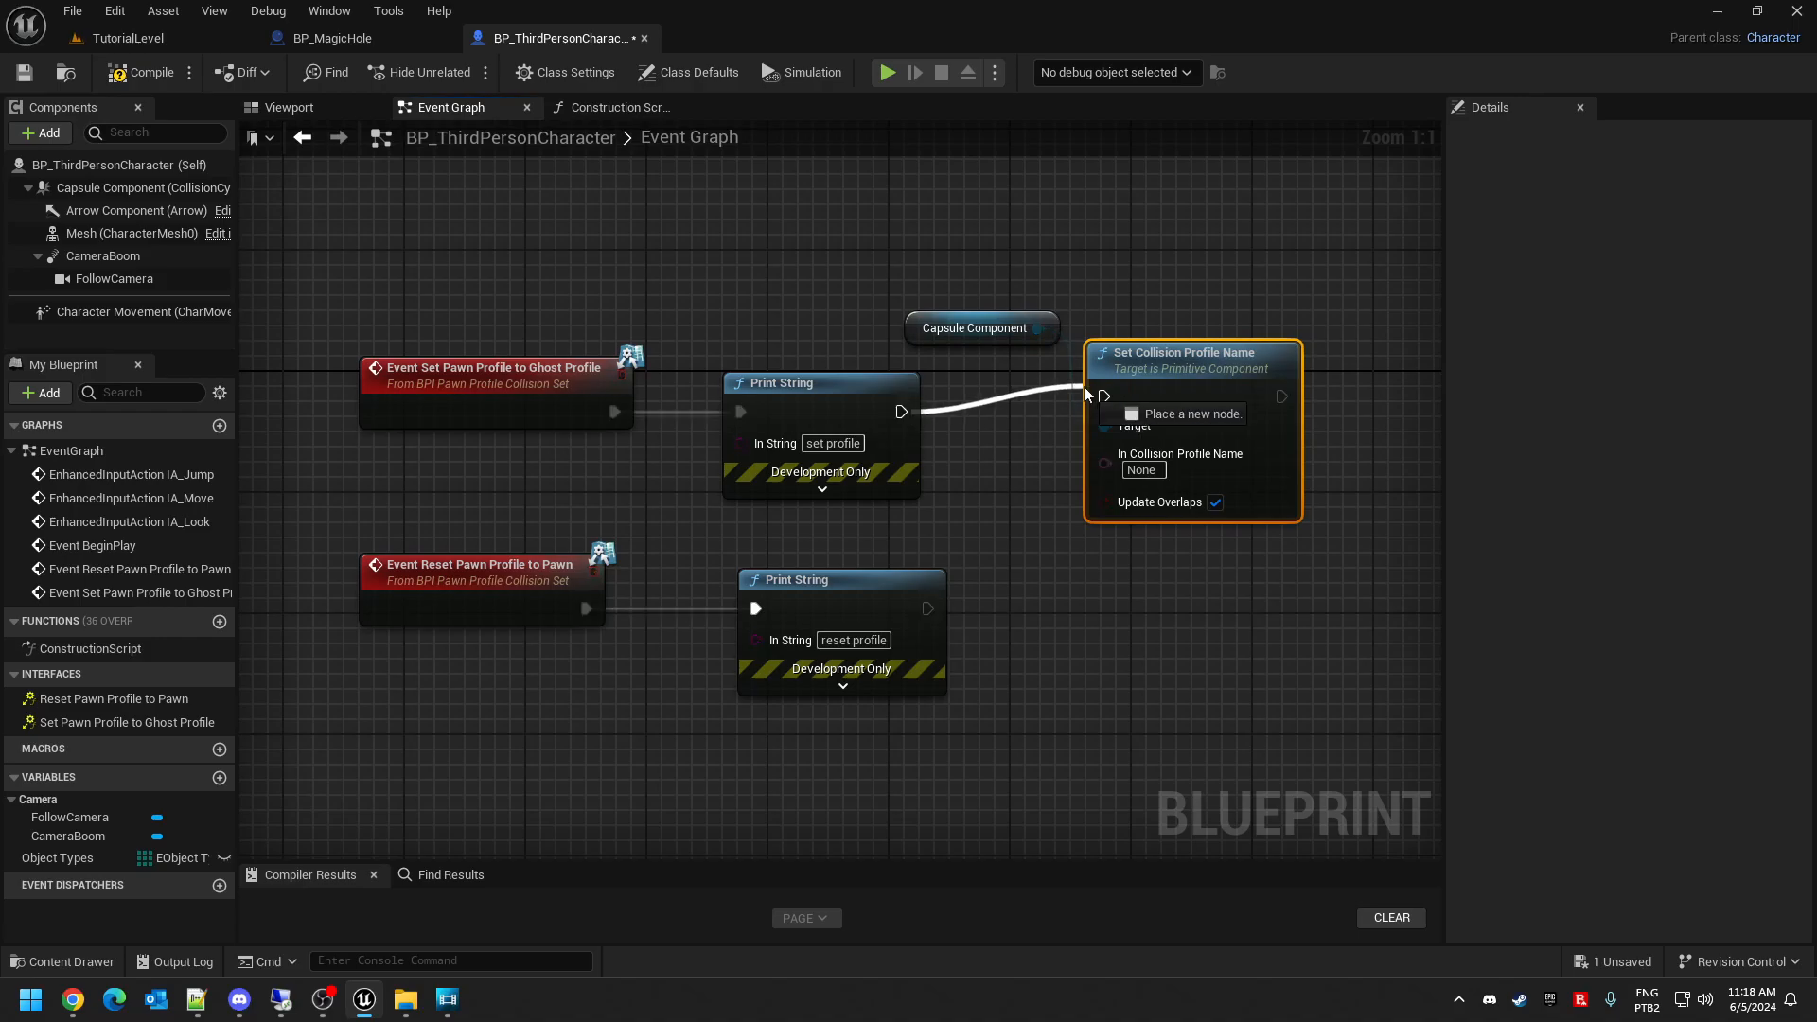
- Copy the GhostPawnProfile name from the project's collision presets and enter it as Set Collision Profile Name's In Collision Profile Name
left_click(115, 11)
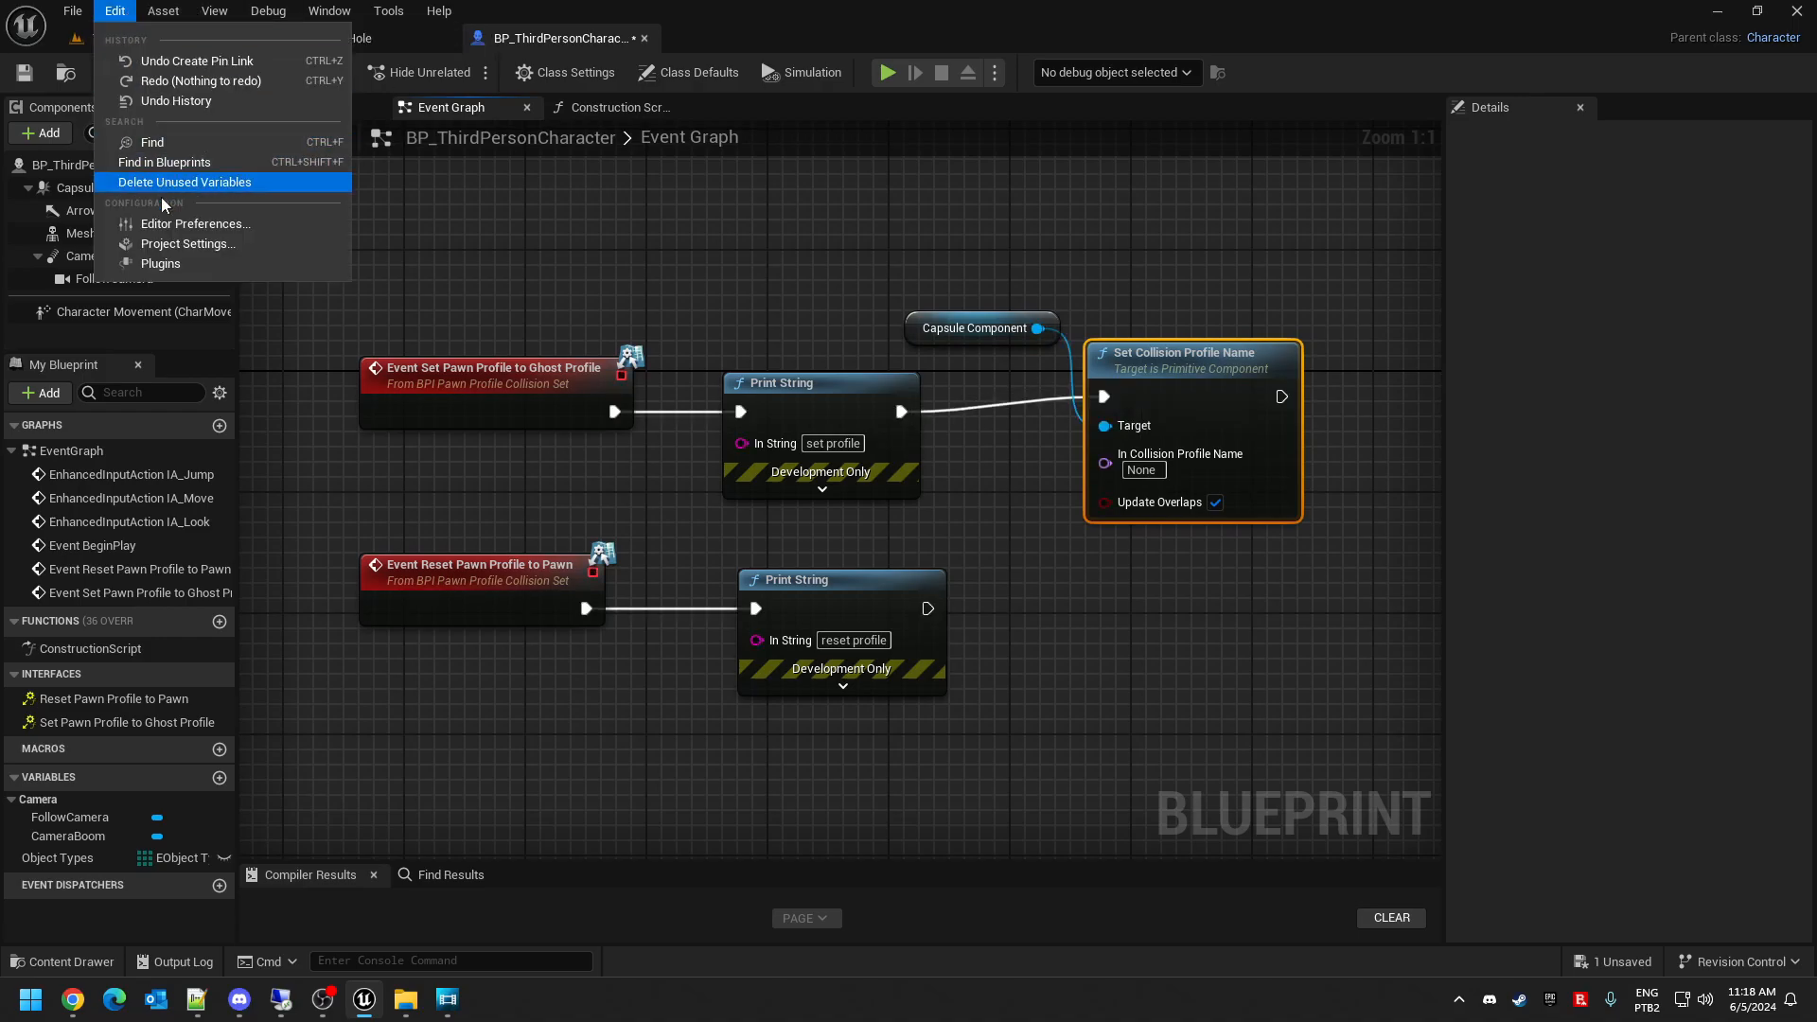
left_click(156, 236)
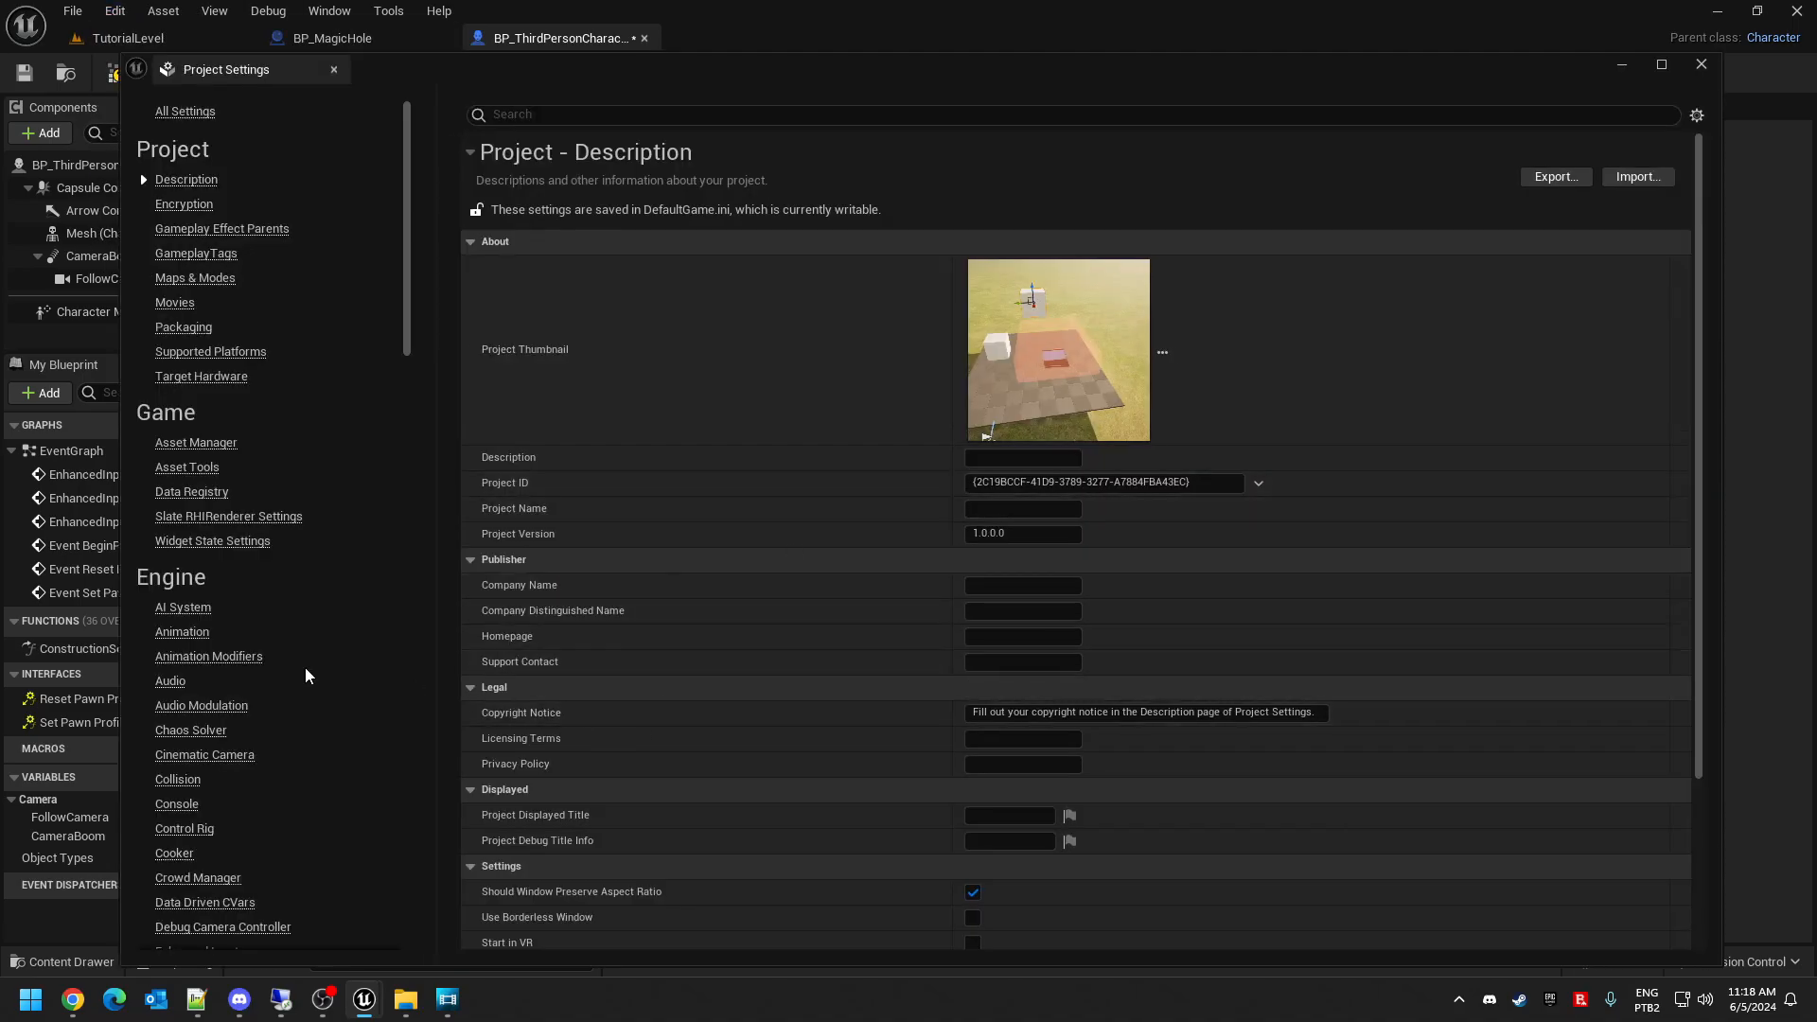
left_click(178, 782)
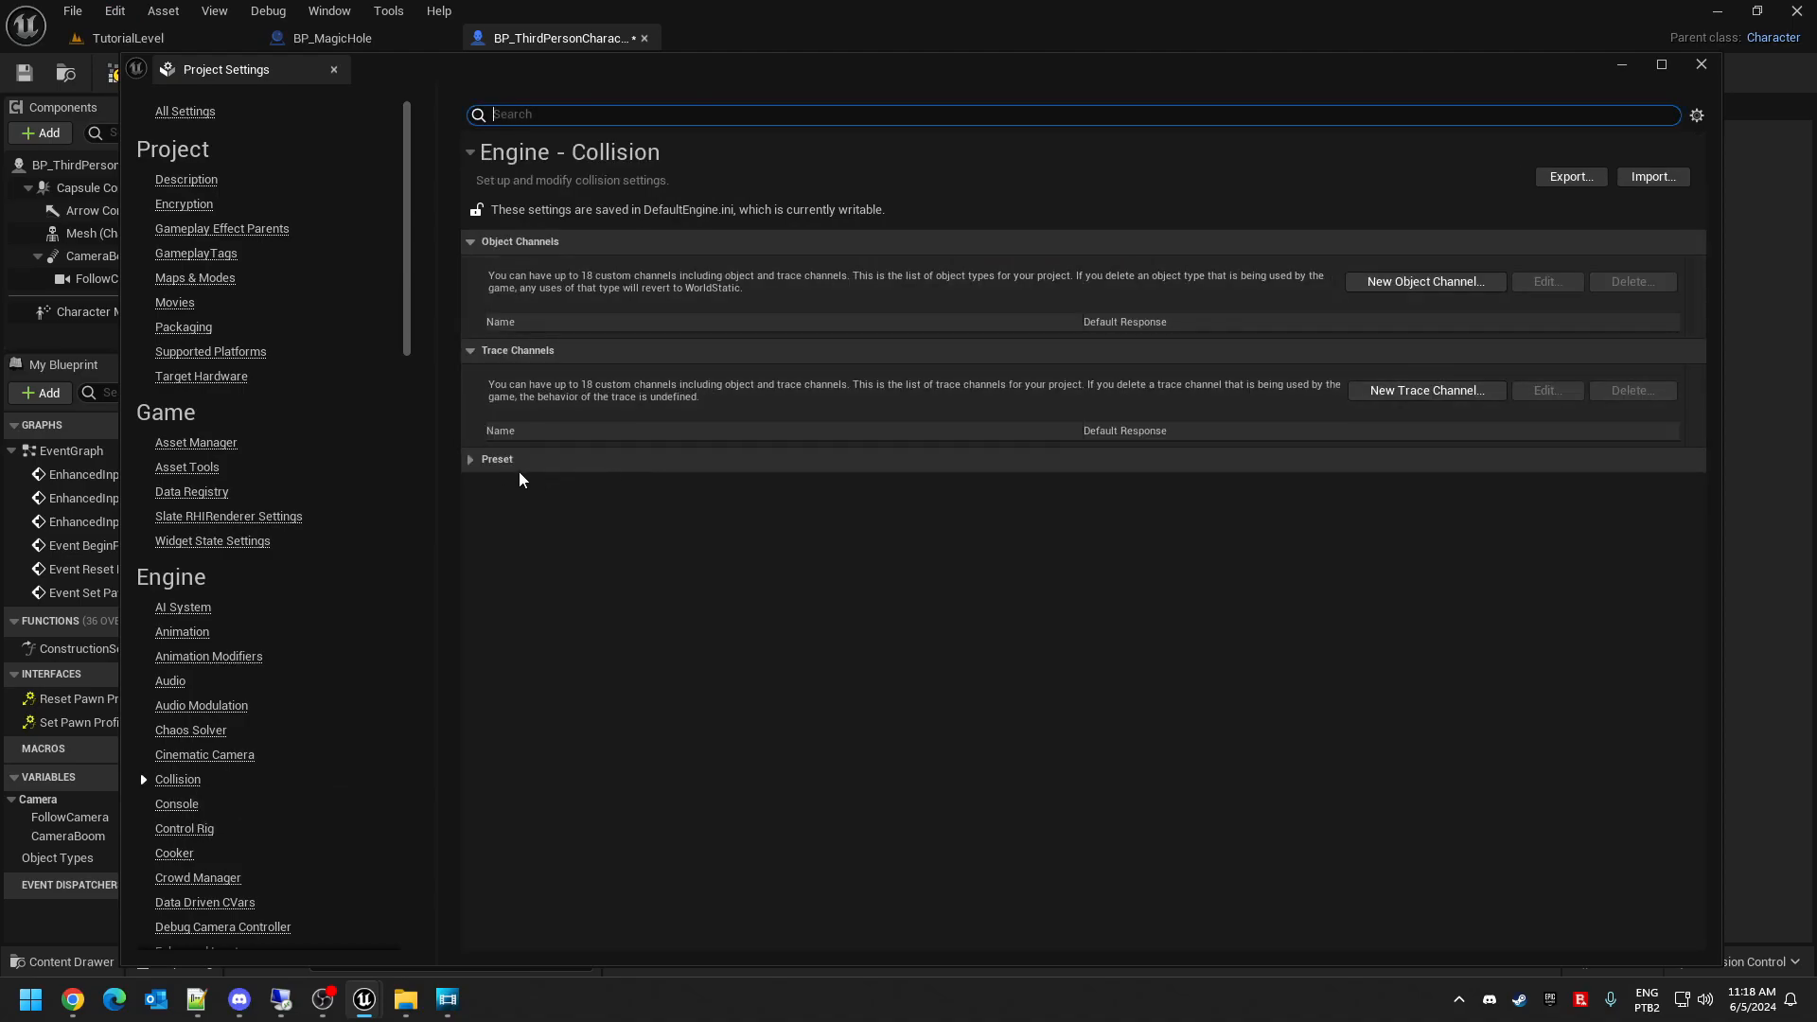
double_click(530, 900)
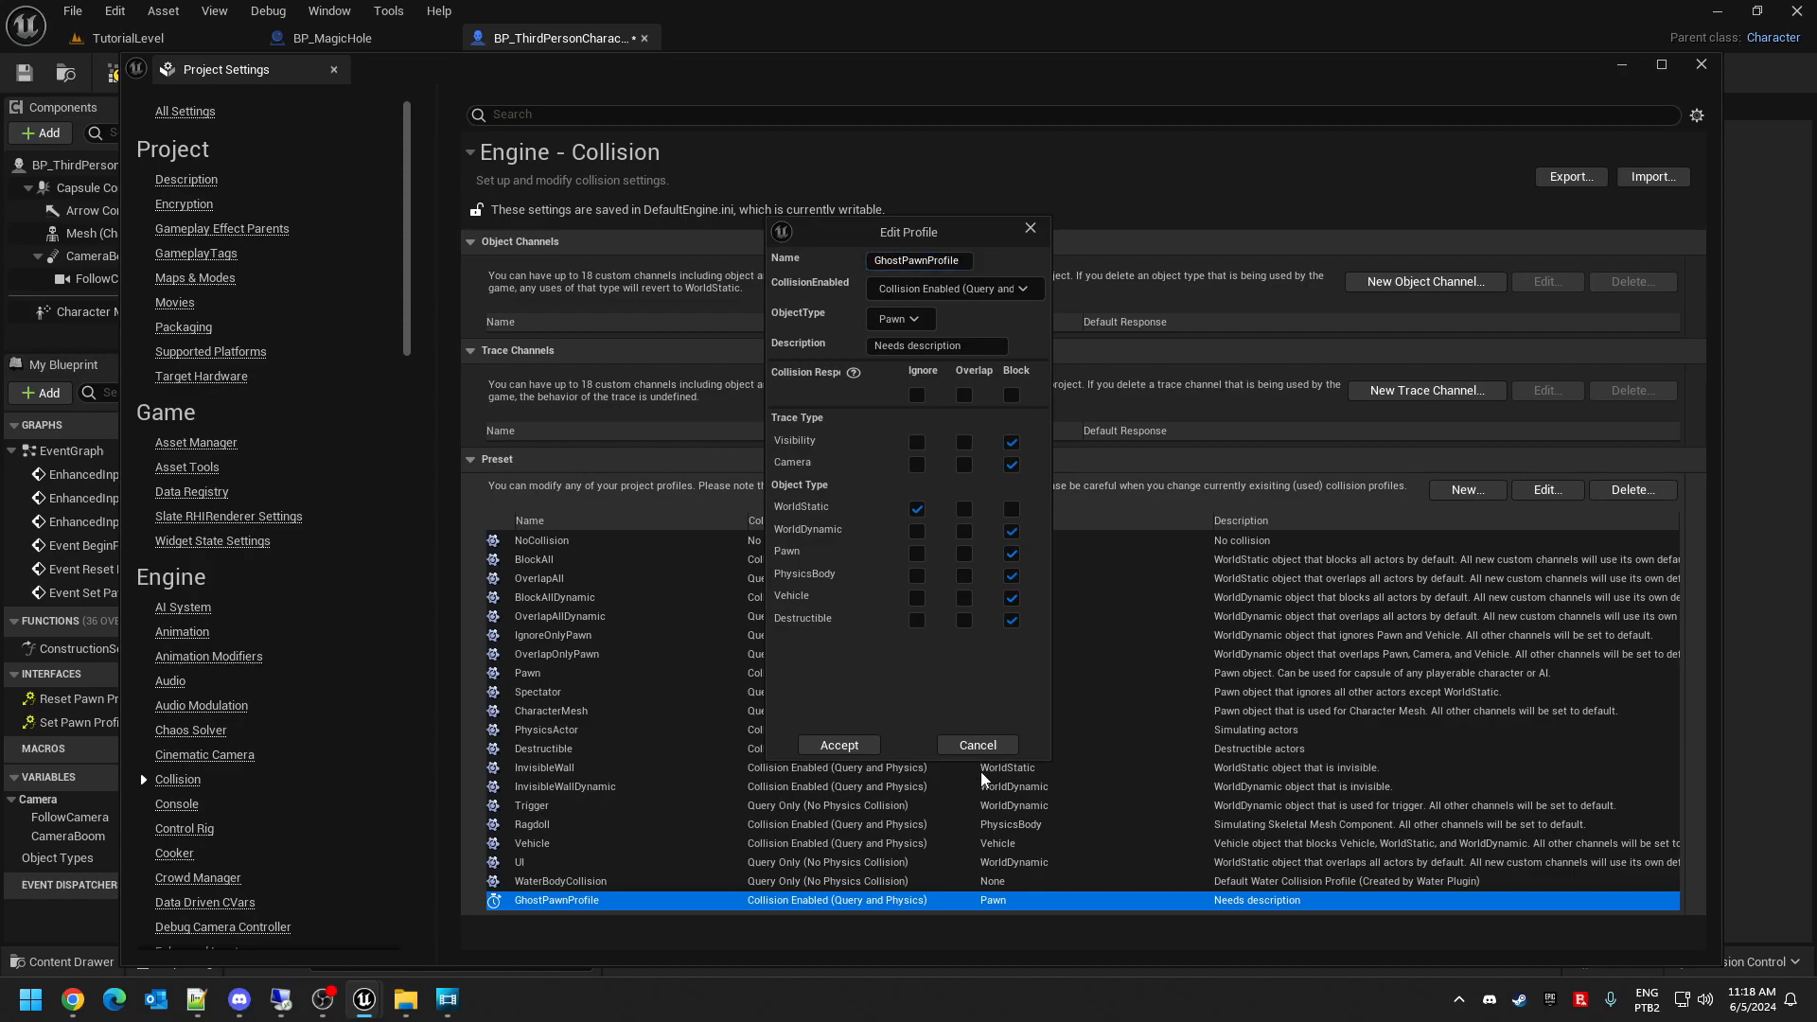
left_click(977, 745)
left_click(1700, 64)
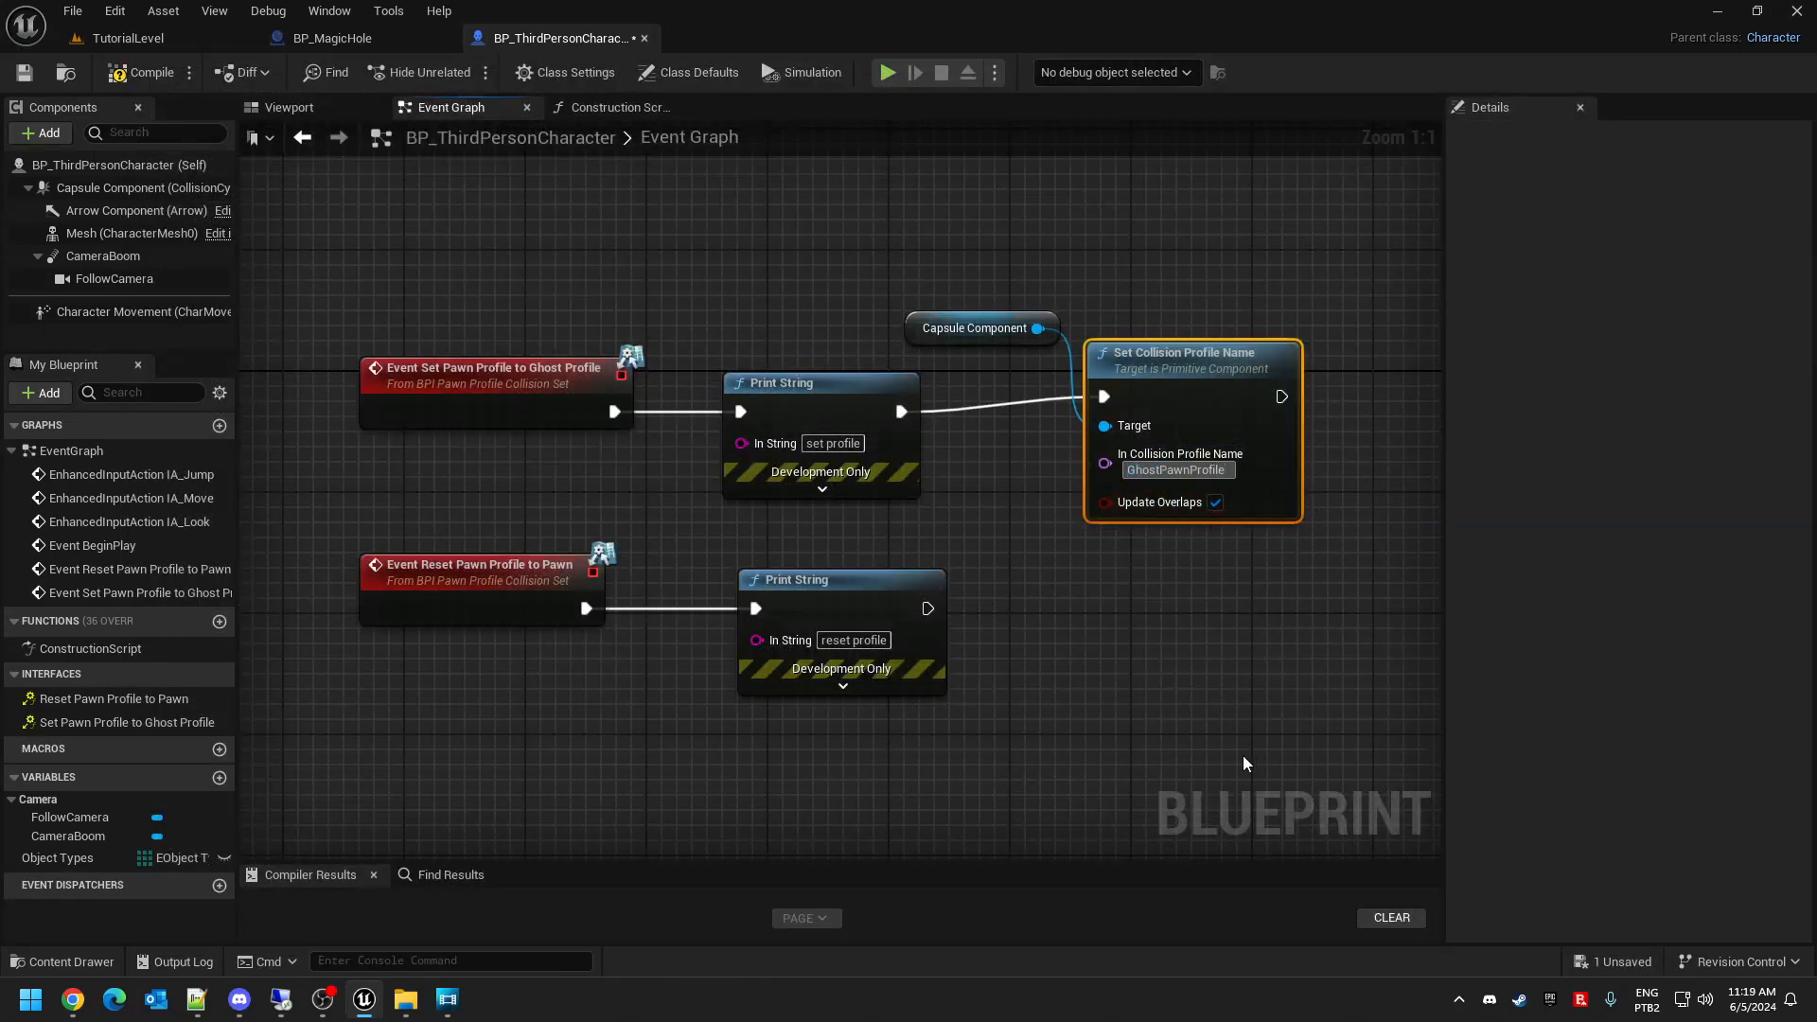
left_click(1079, 648)
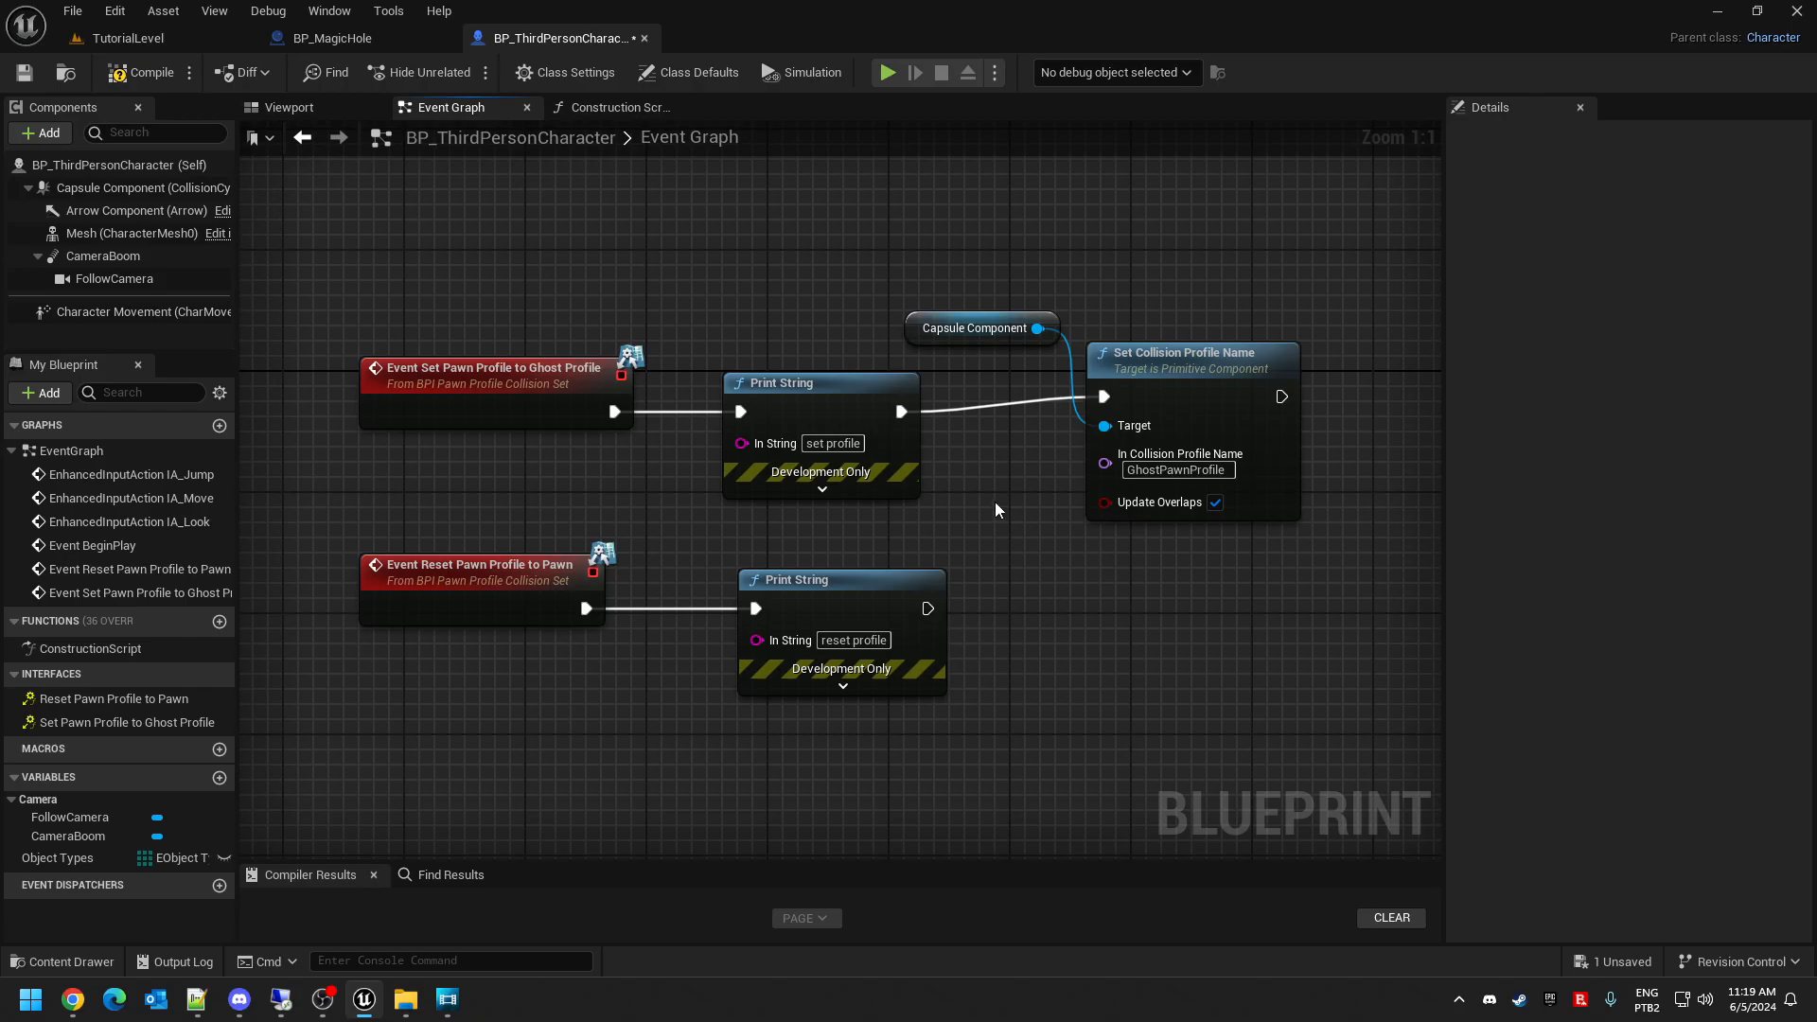
- Duplicate the Capsule Component and Set Collision Profile Name nodes and place the copies beside the "reset profile" Print String
left_click_drag(900, 303, 1333, 580)
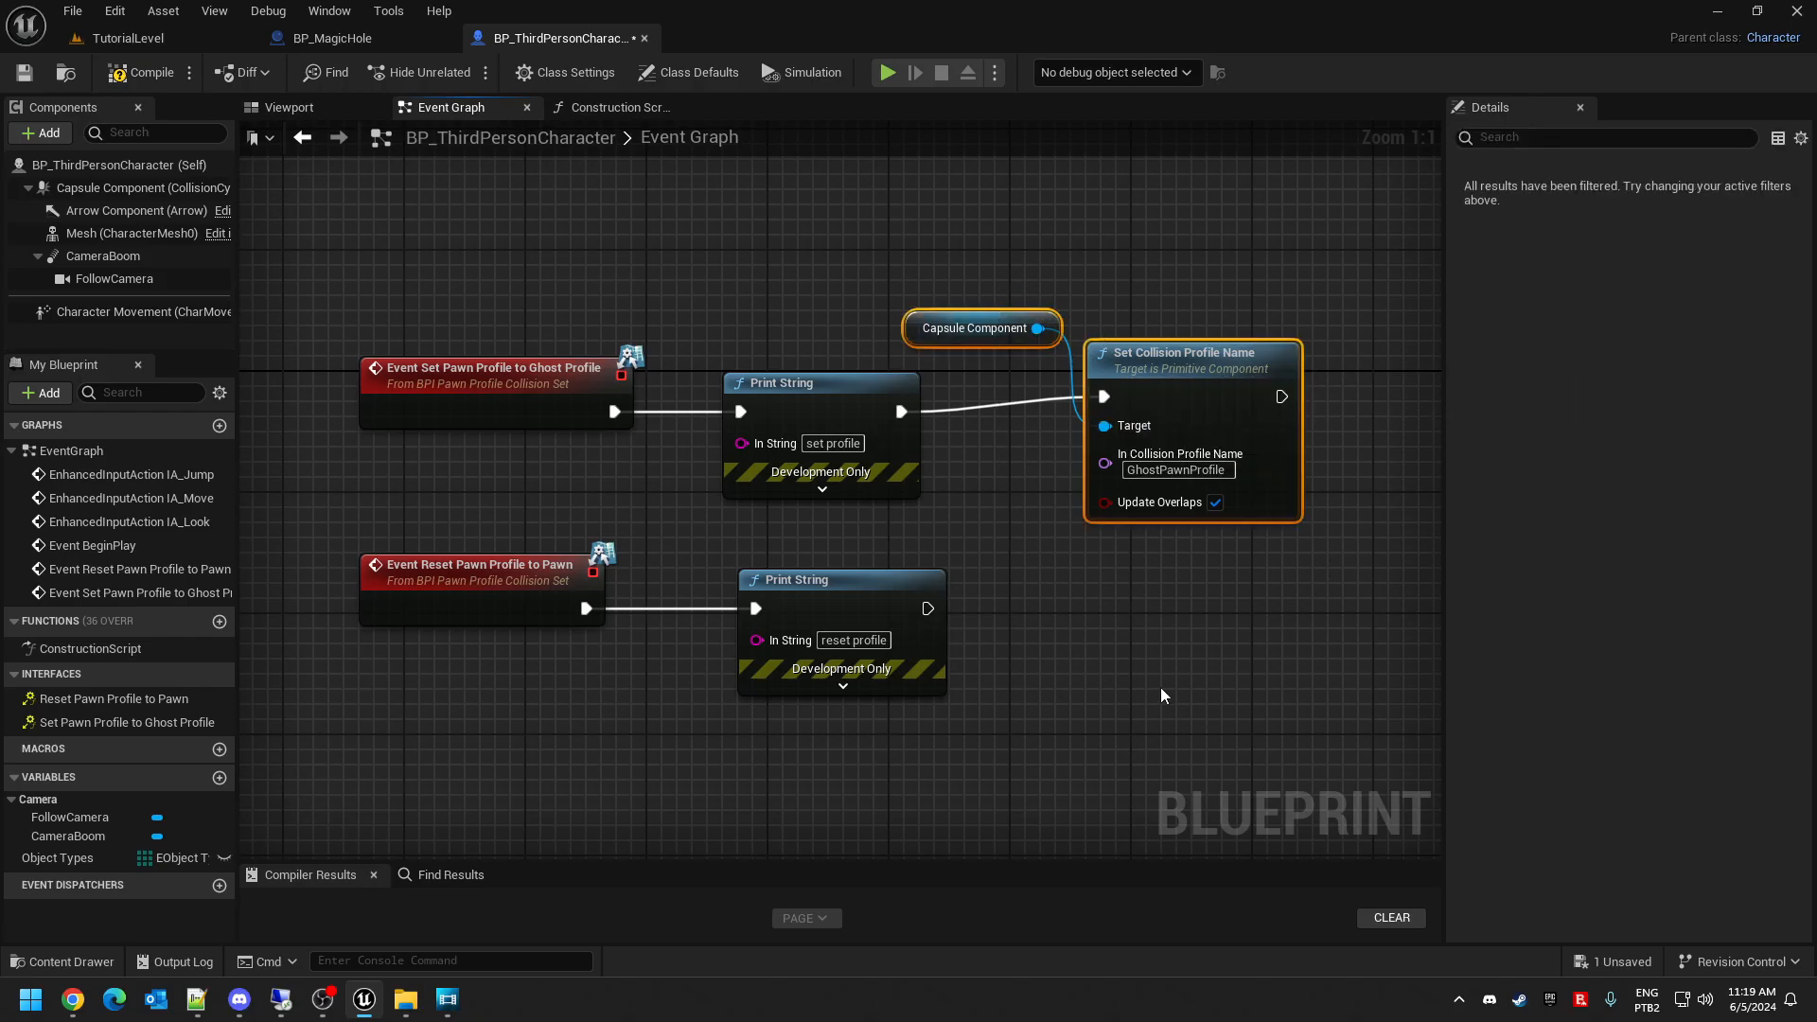
key("ctrl+c")
key("ctrl+v")
left_click_drag(1290, 705, 1169, 569)
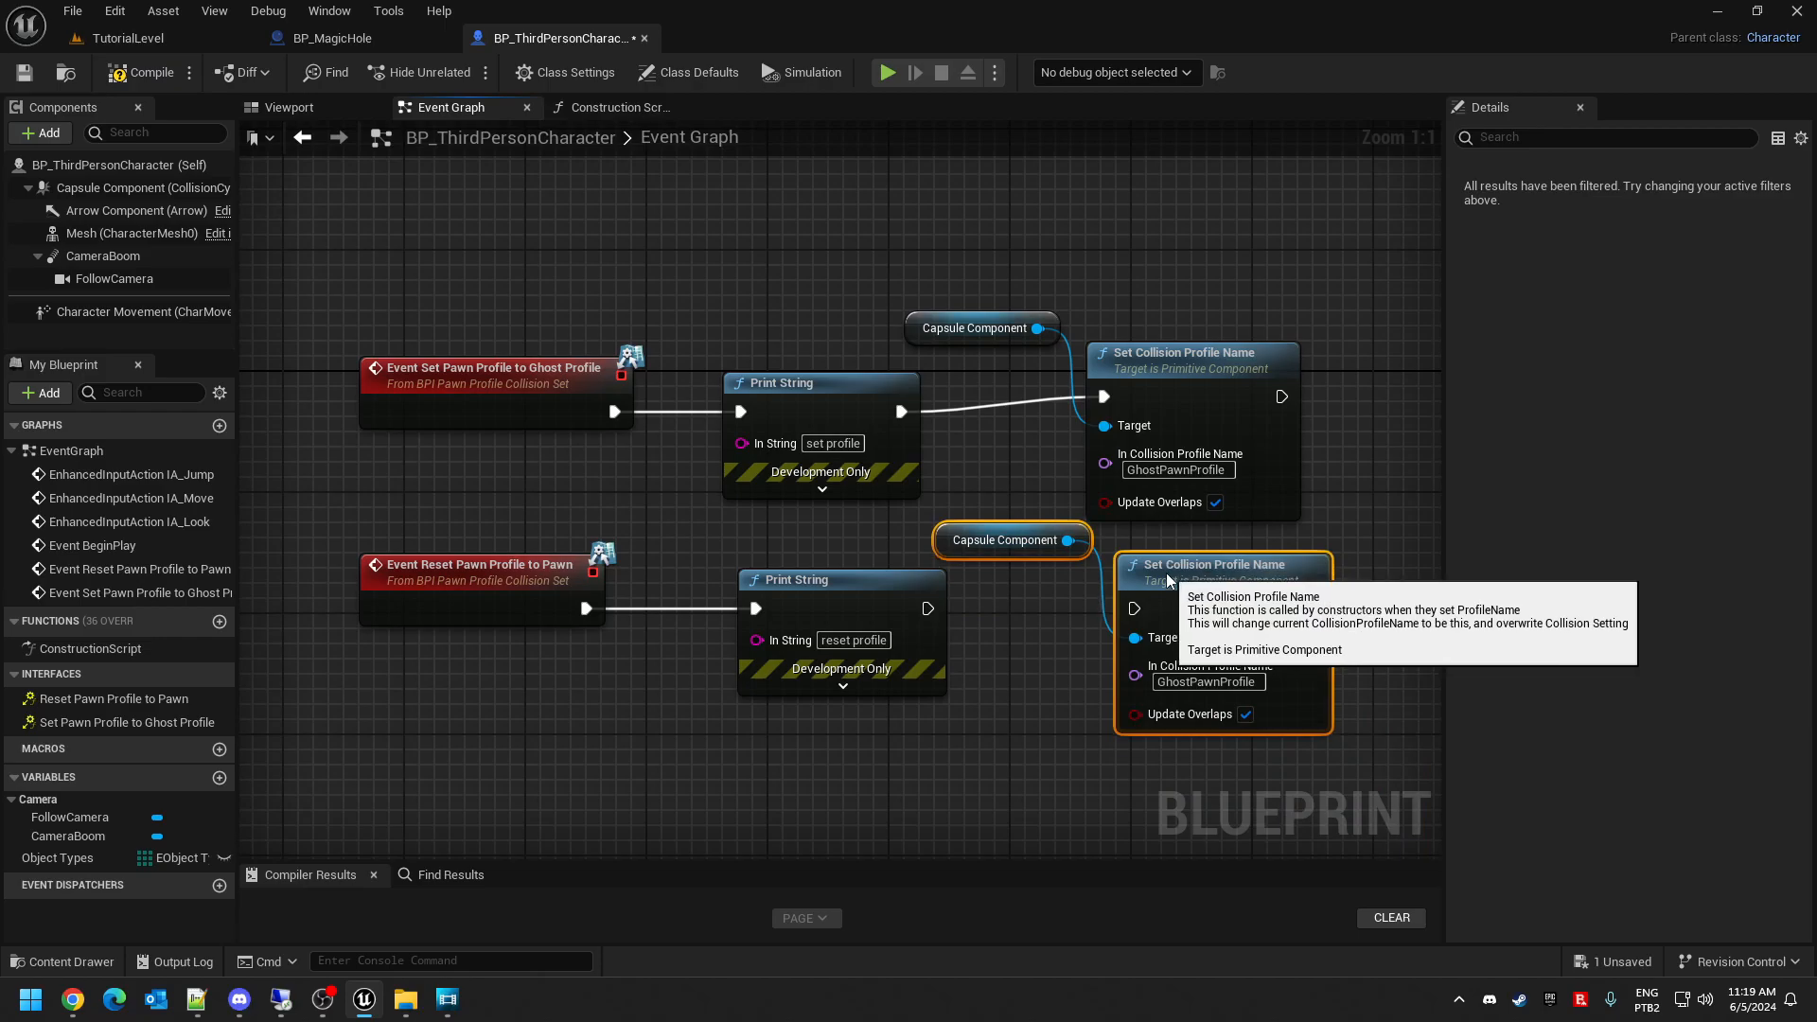
- Connect the "reset profile" Print String to the duplicated Set Collision Profile Name, set its profile to Pawn, and save and compile the Blueprint
left_click(974, 686)
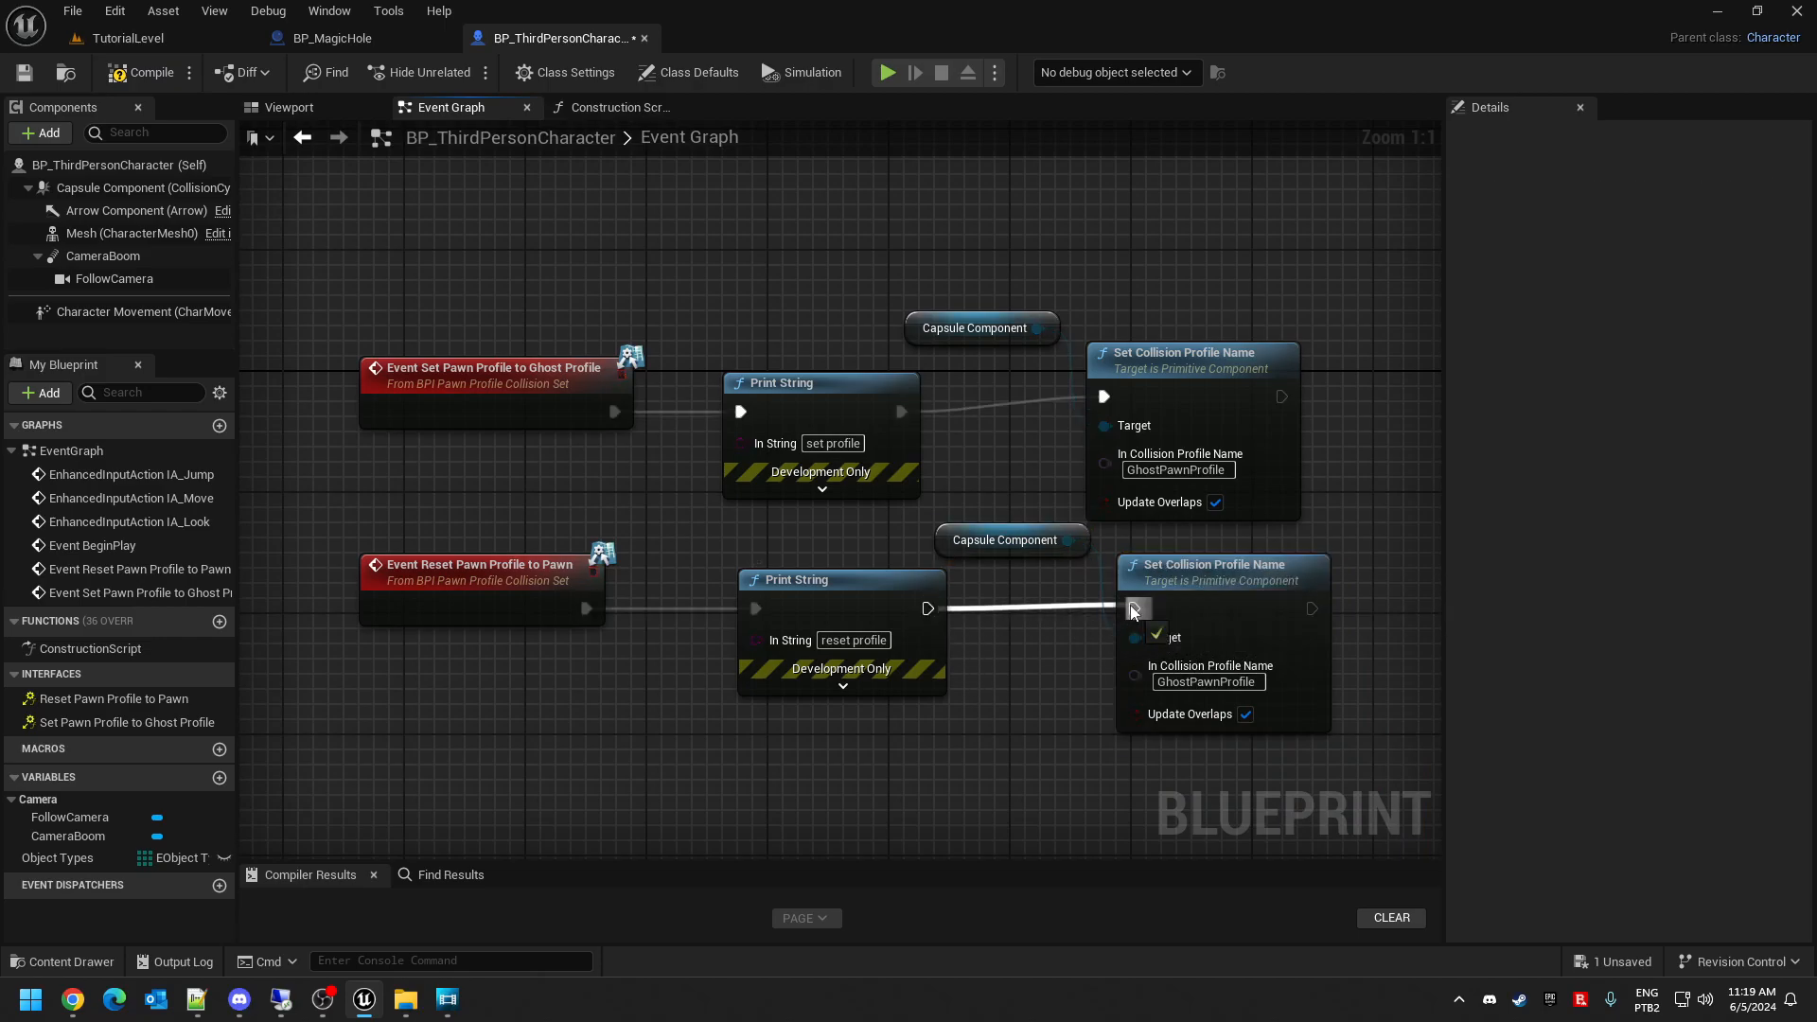
left_click(1235, 682)
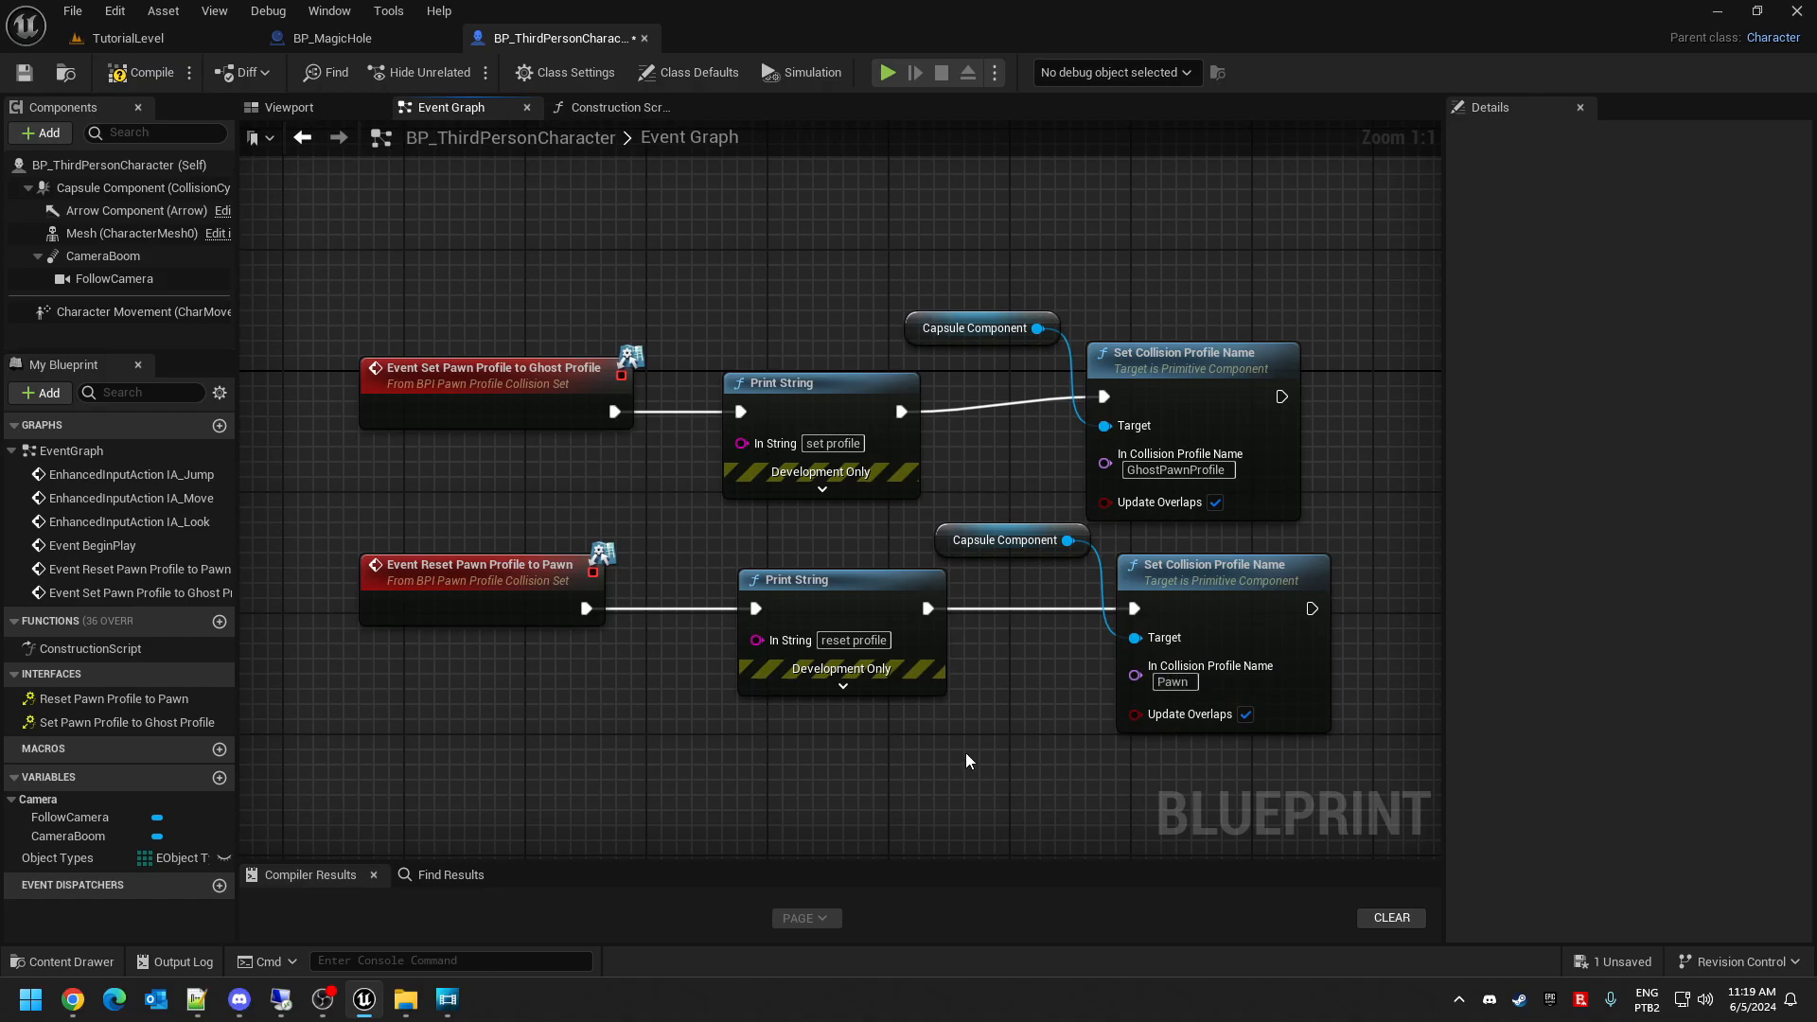
key("ctrl+s")
key("ctrl+s")
left_click(137, 73)
- Play-test TutorialLevel by running the character onto the floor, over the magic hole and back off onto the grass
left_click(129, 38)
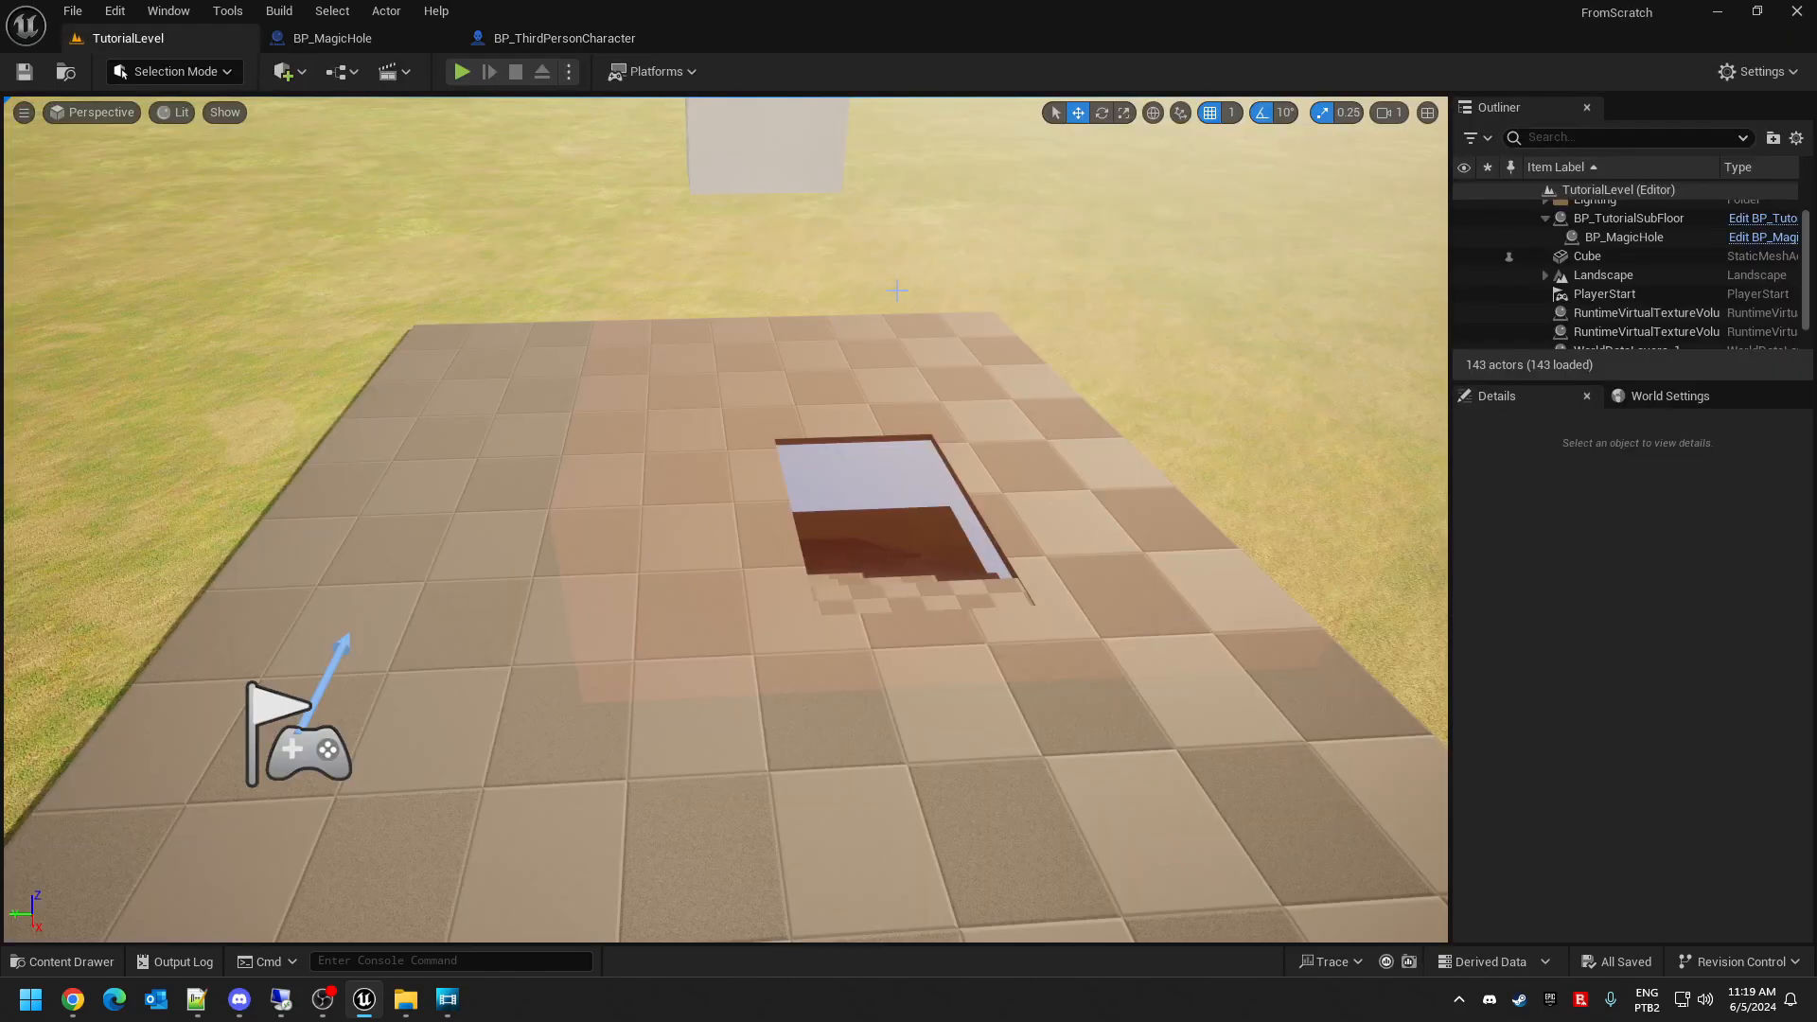
left_click(462, 71)
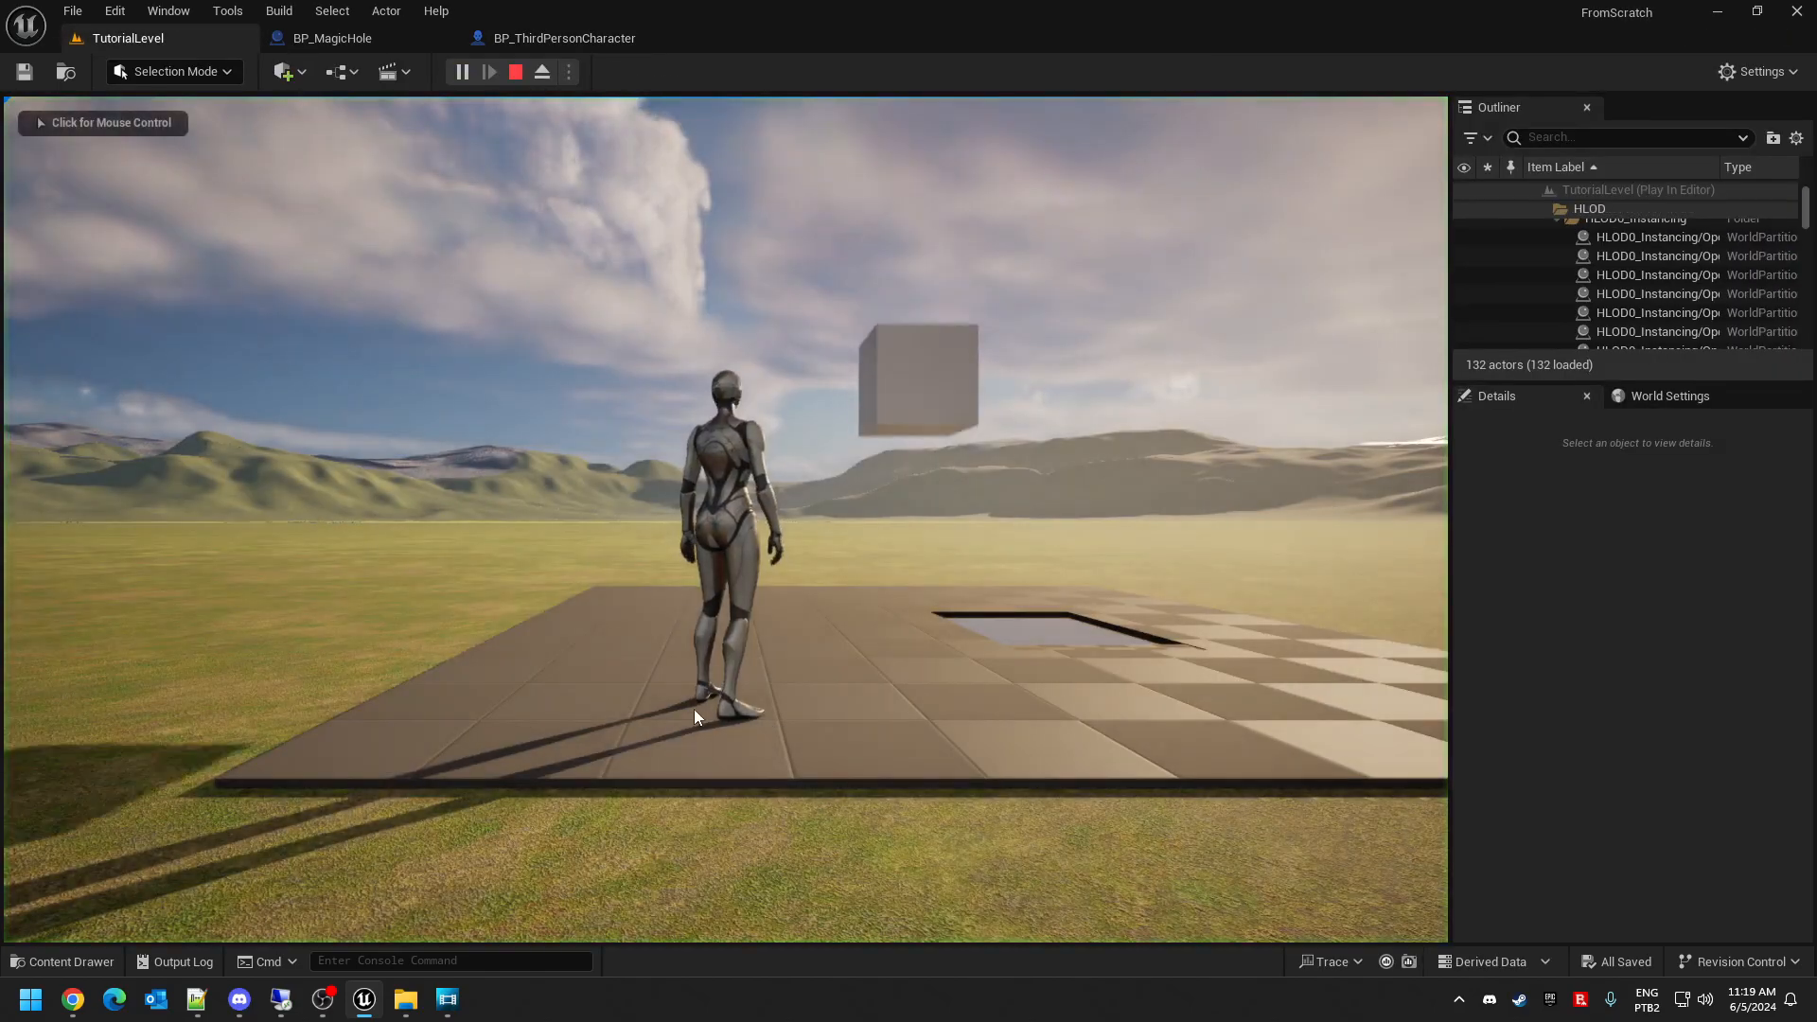
key("s")
key("d")
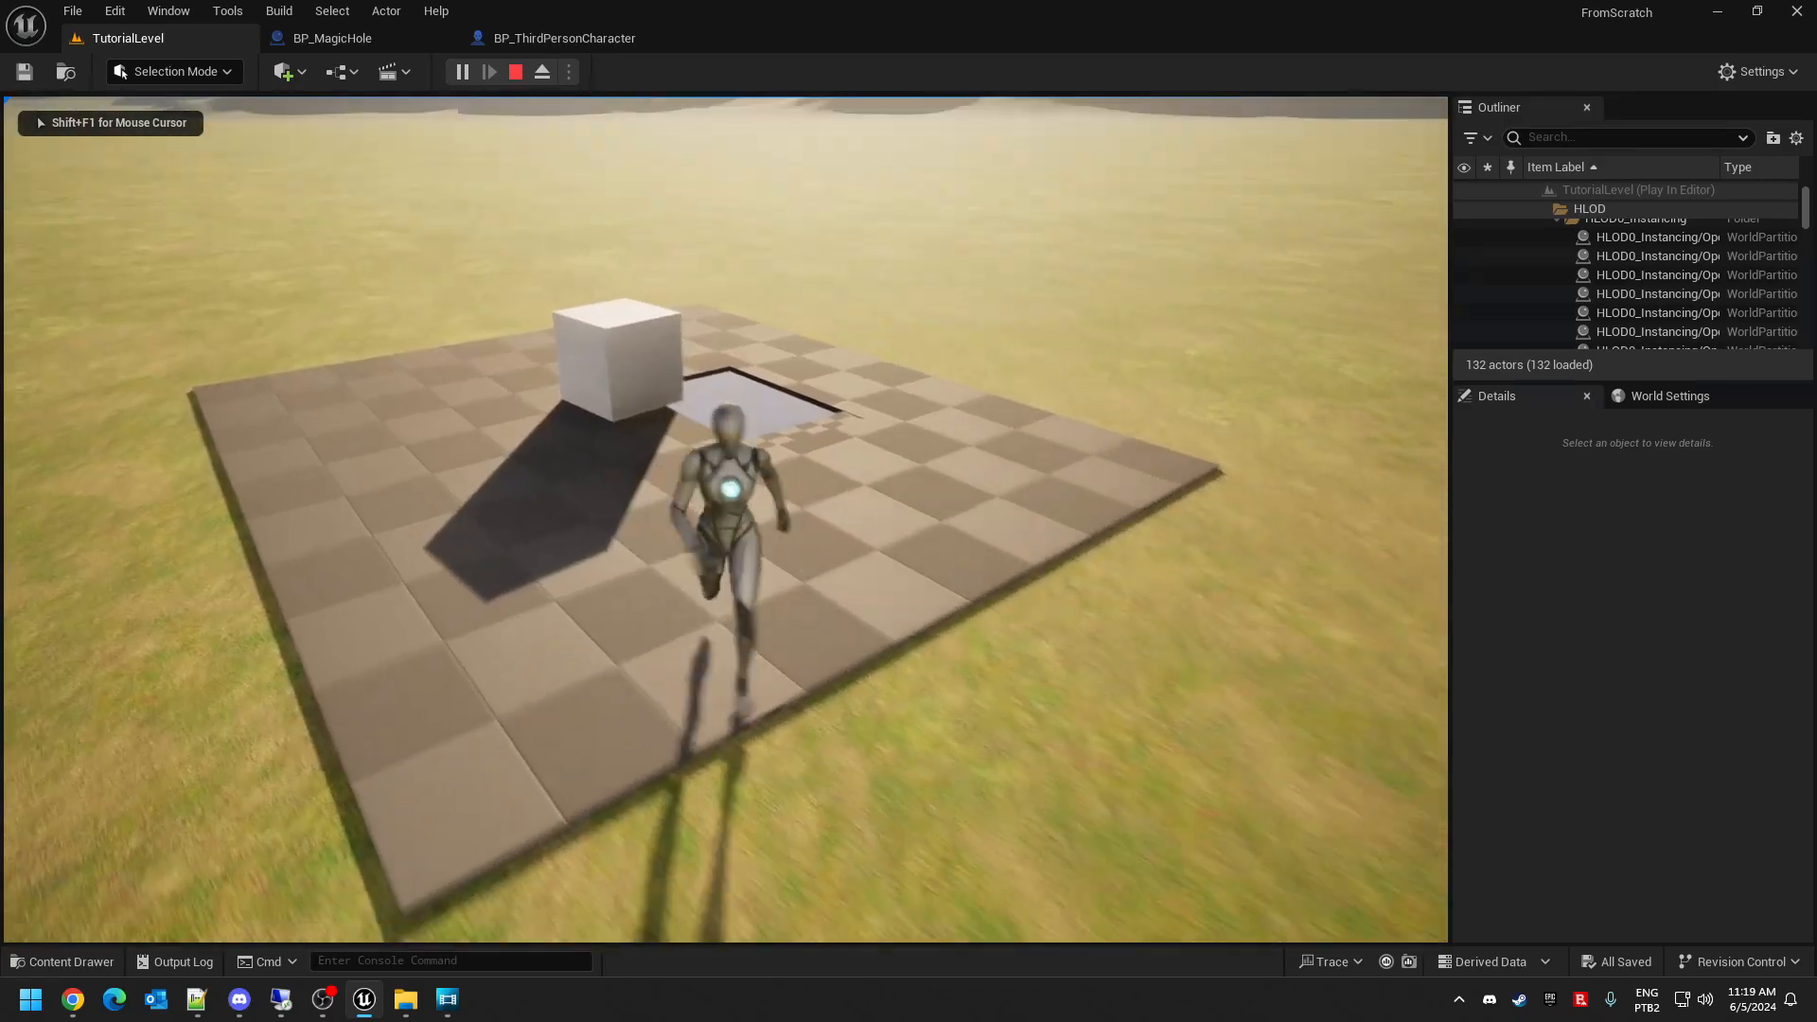
key("w")
key("w")
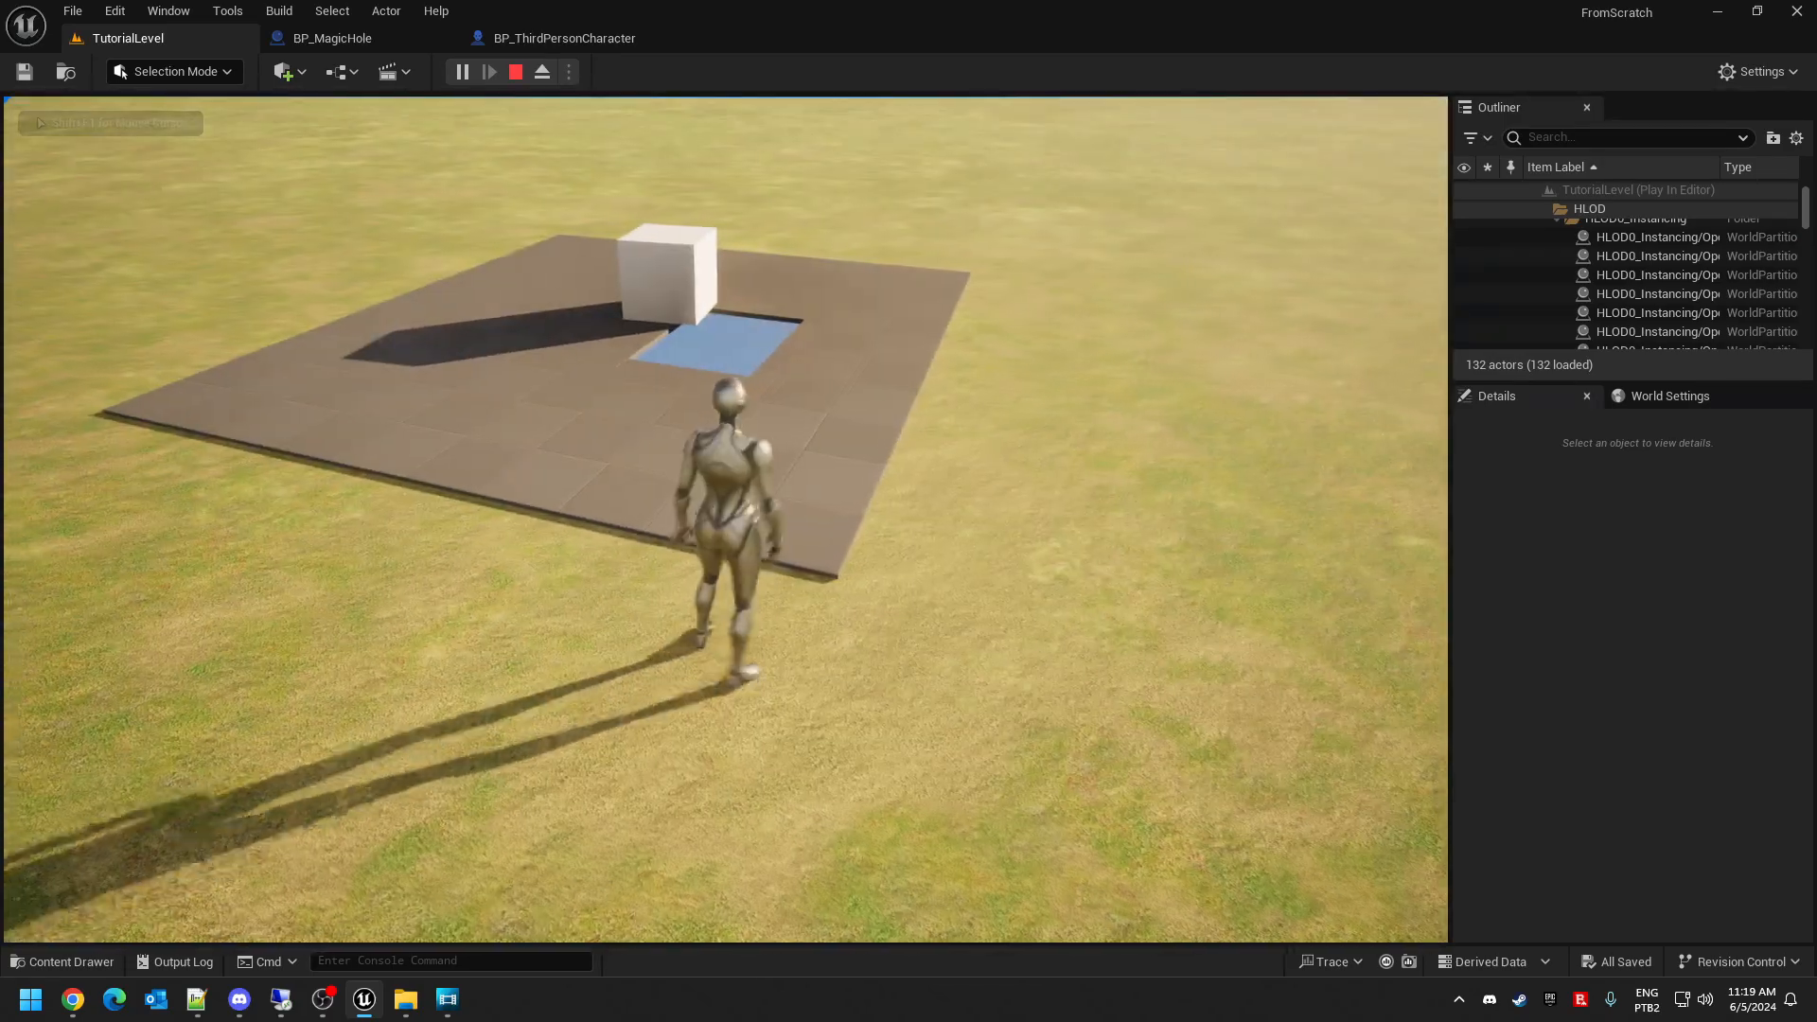
key("w")
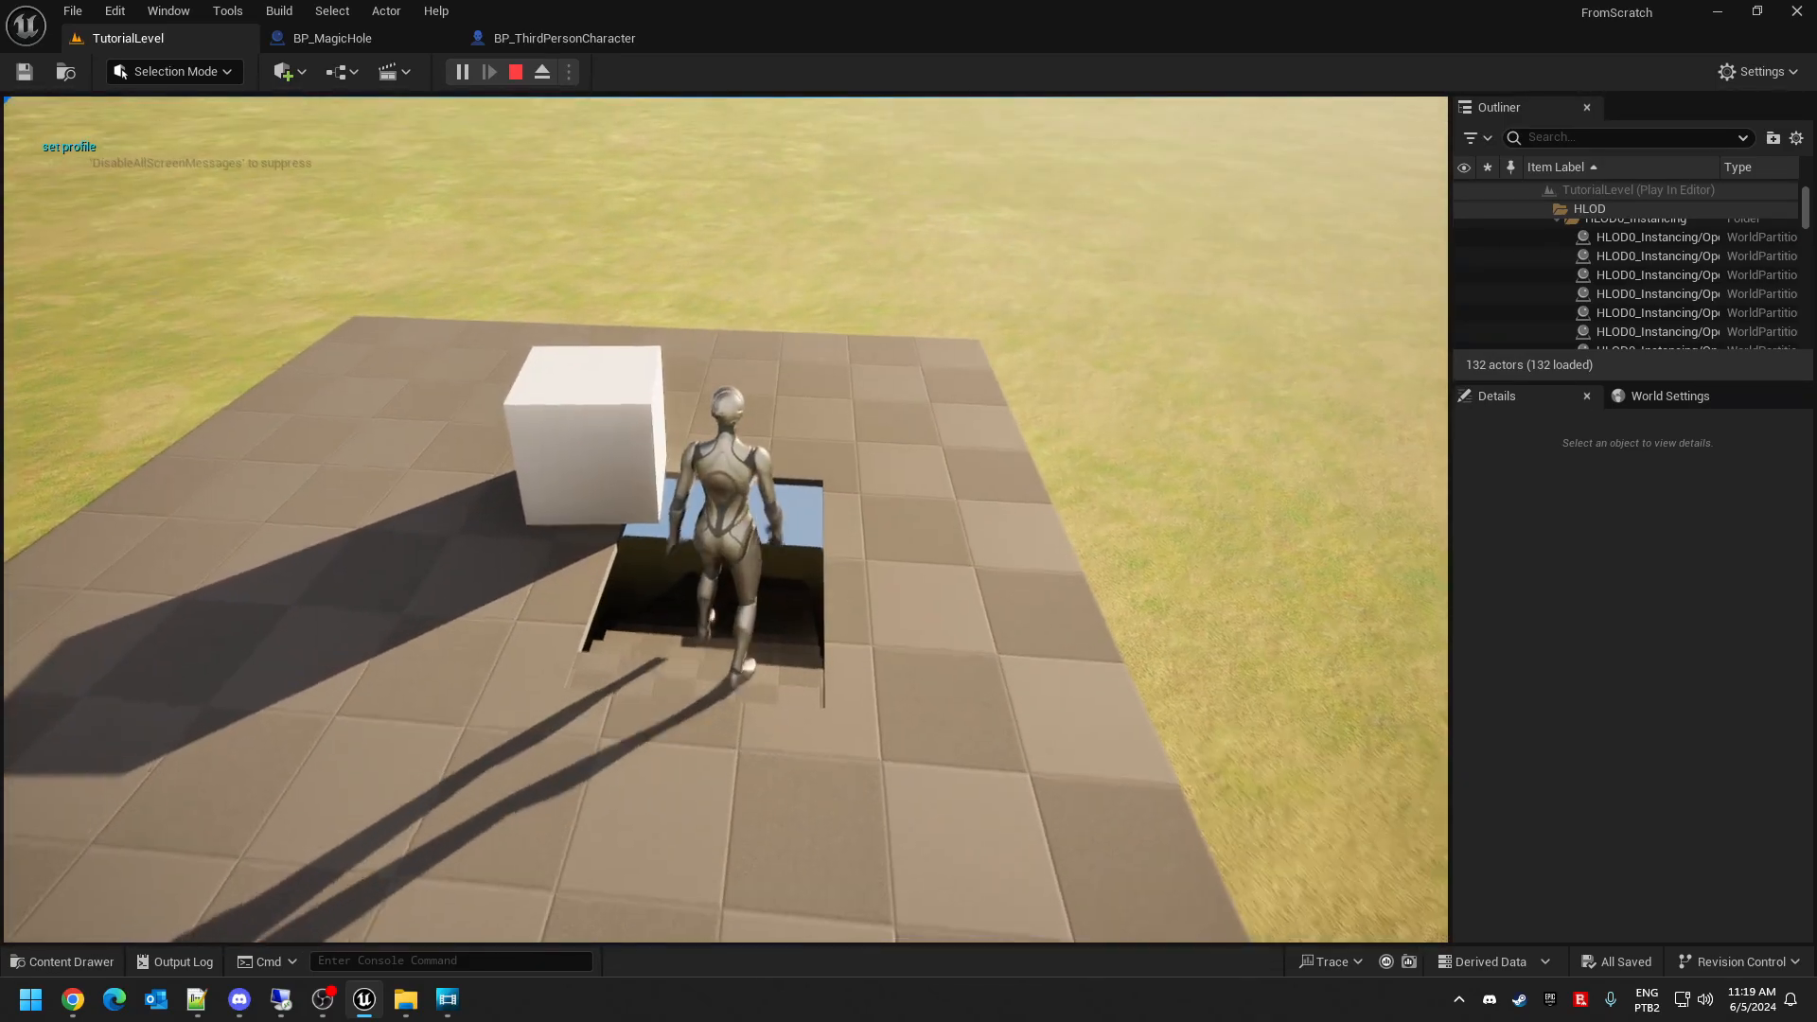
key("w")
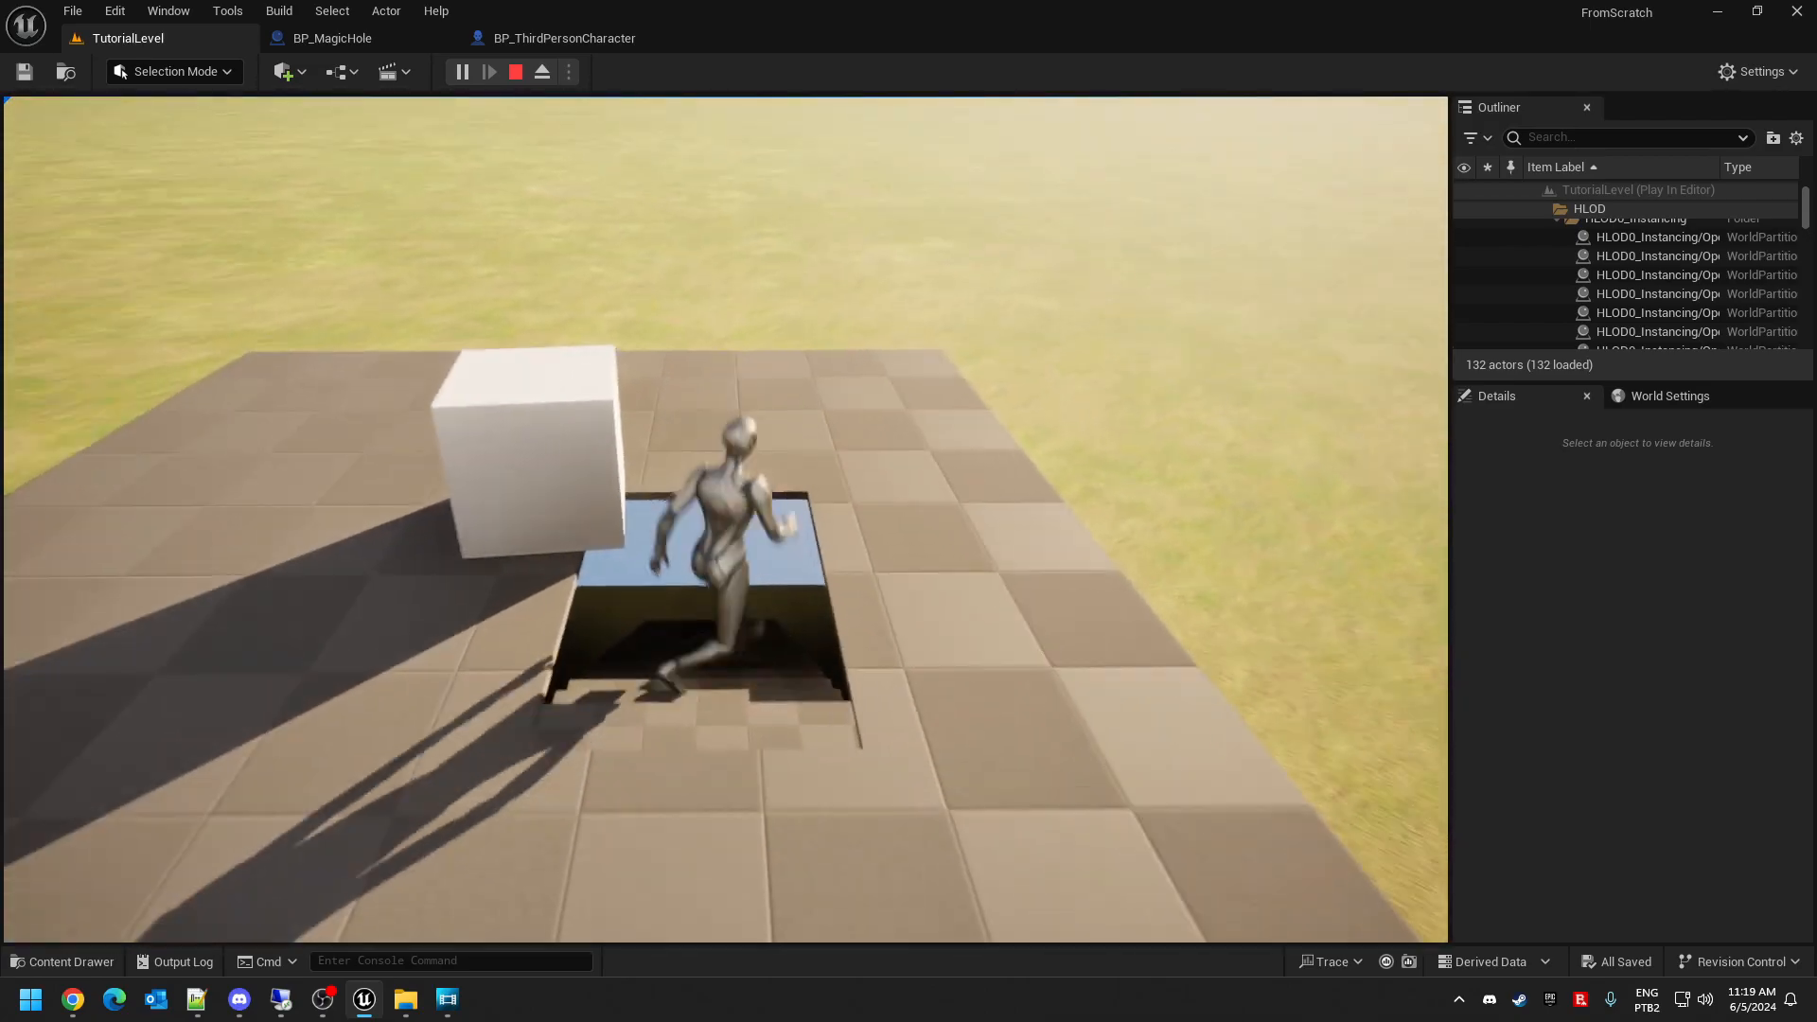
key("w")
key("s")
key("w")
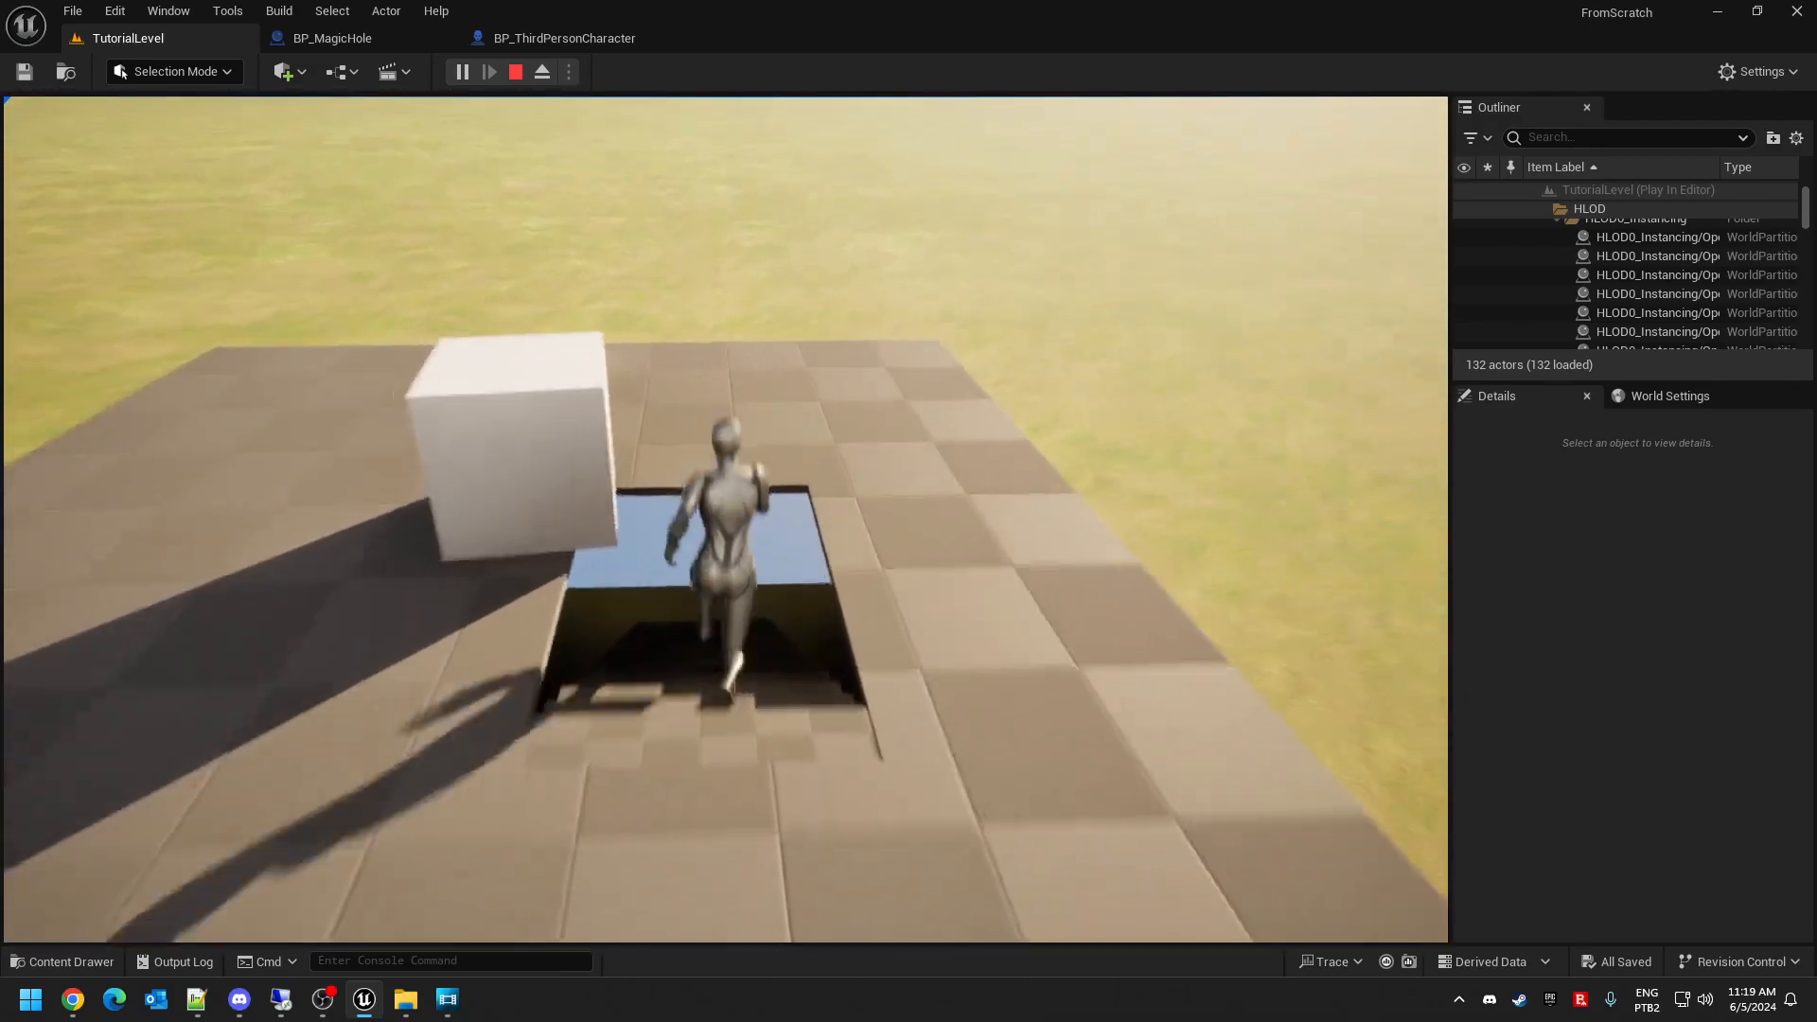
key("s")
key("d")
key("space")
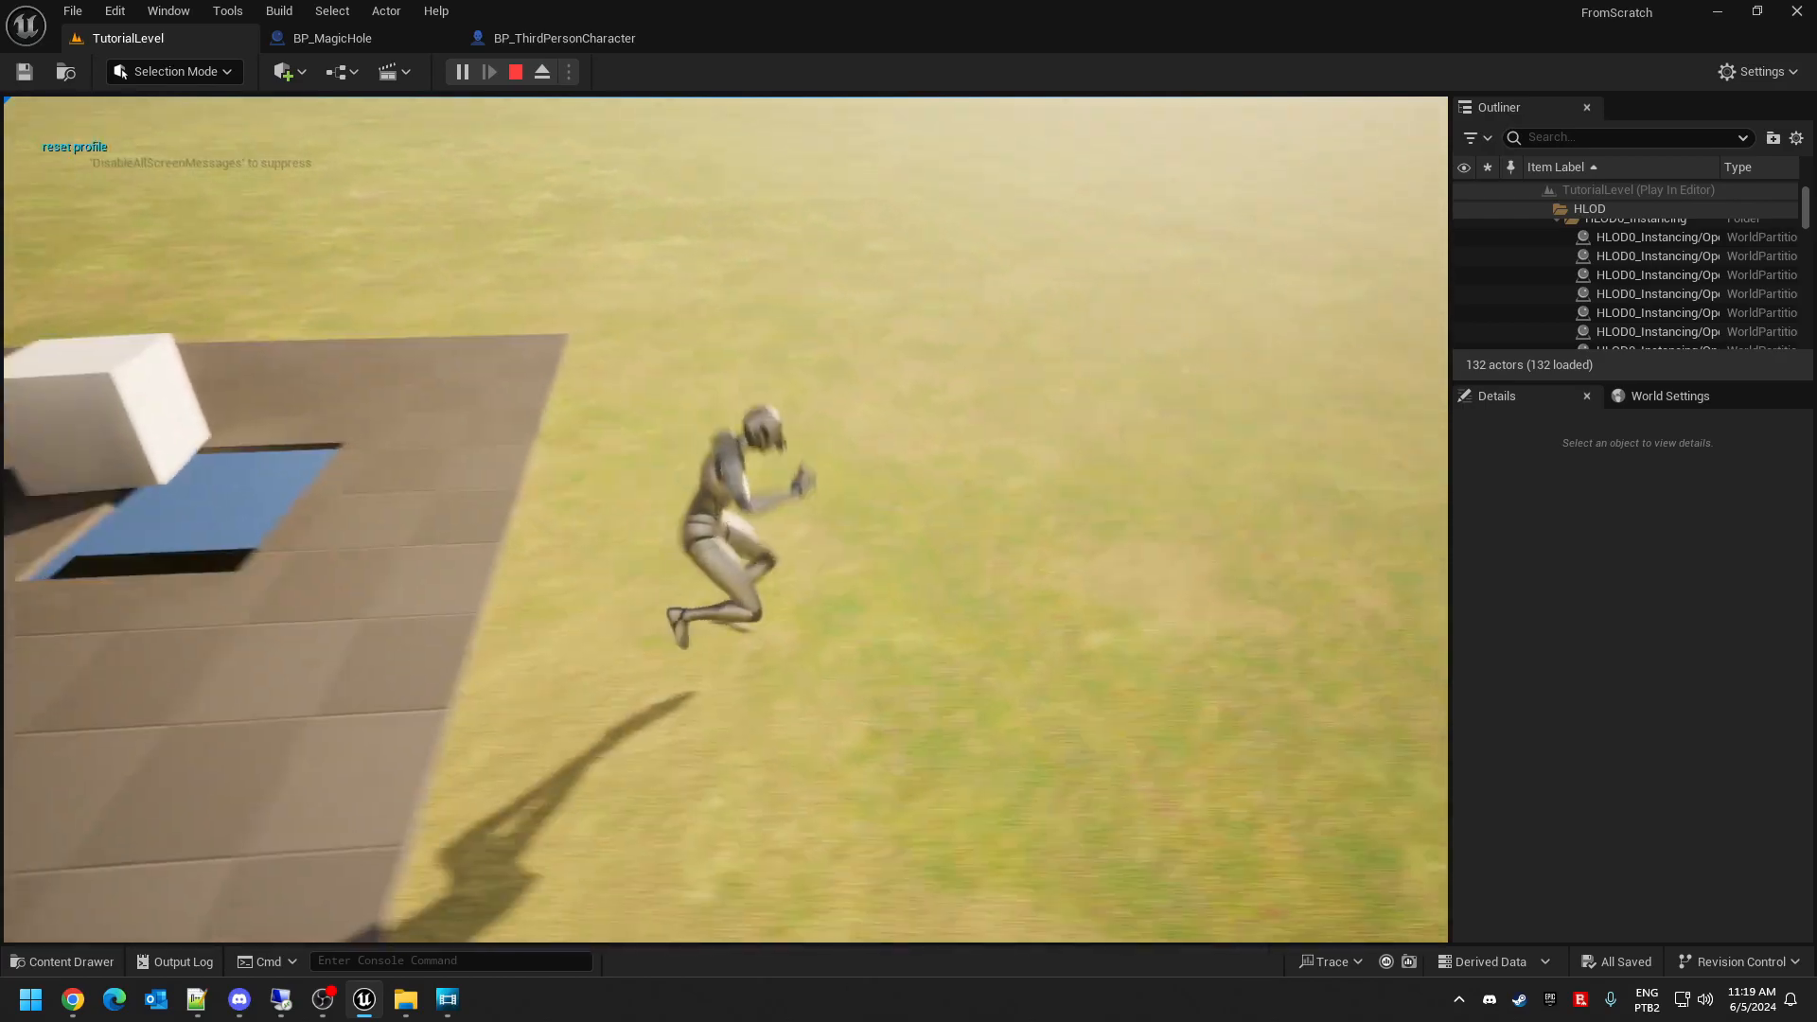
- Test pushing the cube into the magic hole, leave and re-enter the floor area with the character, and end the play session
key("w")
key("d")
key("w")
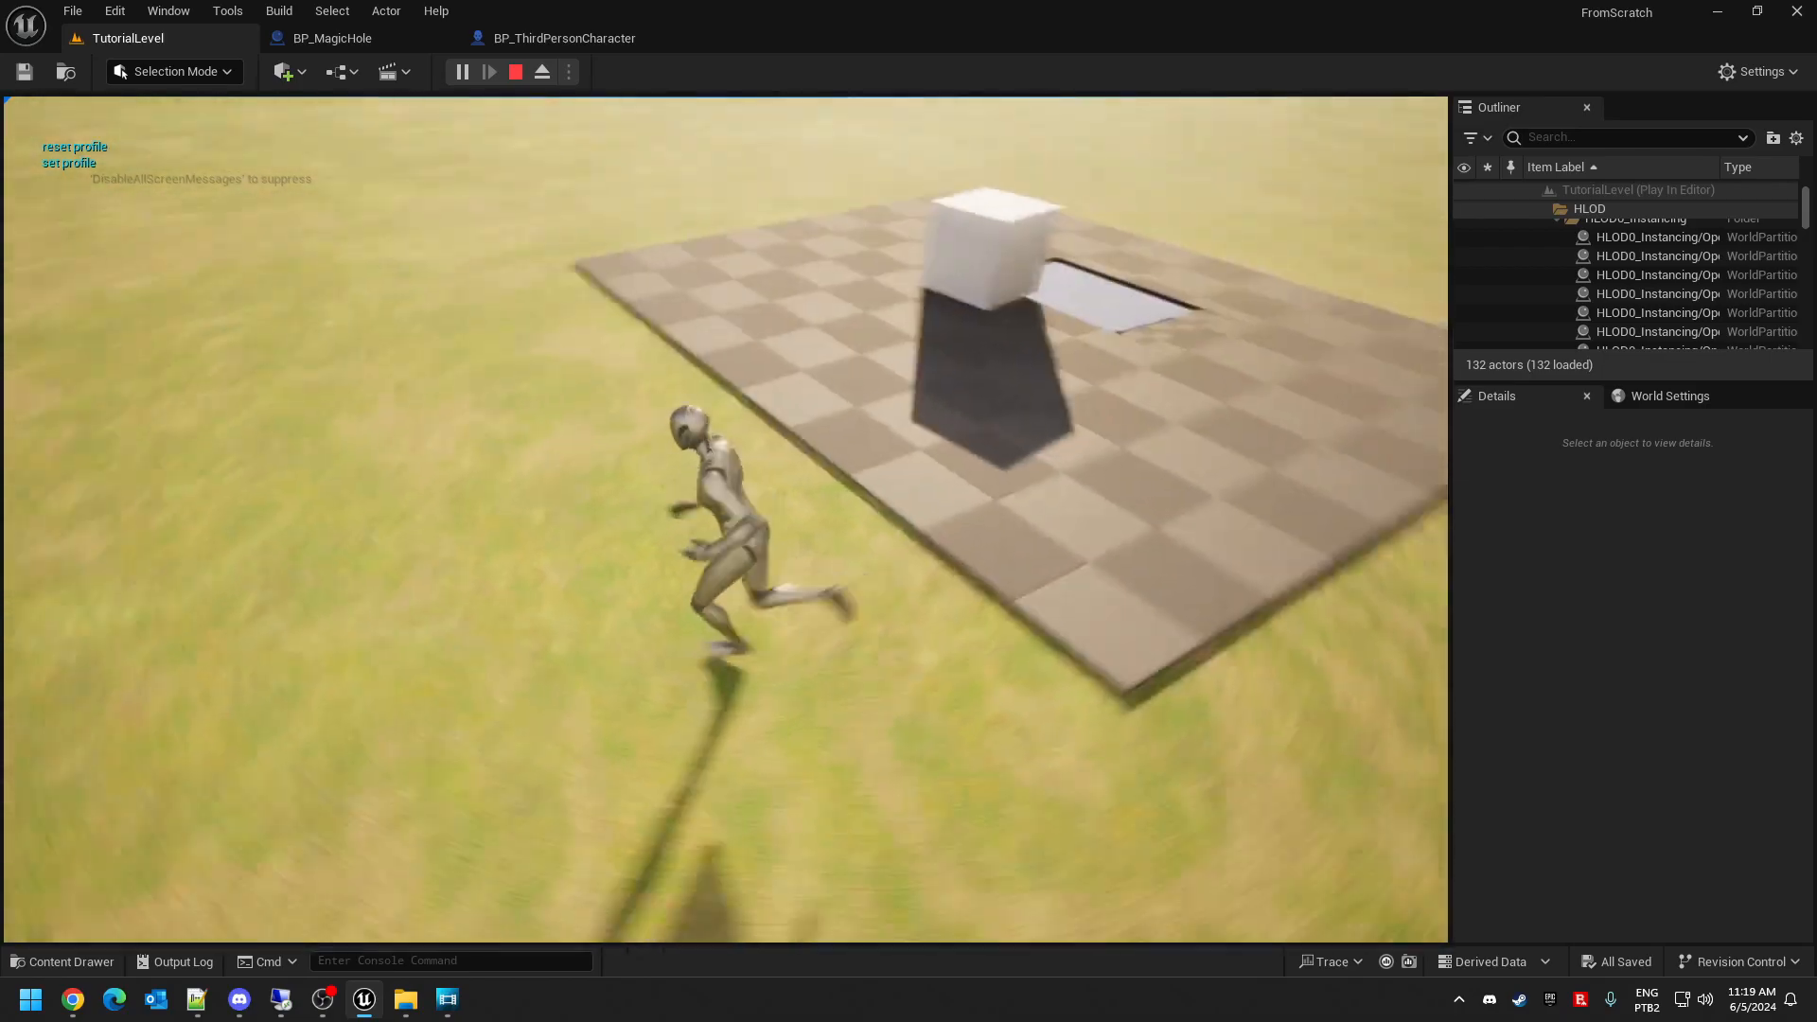
key("w")
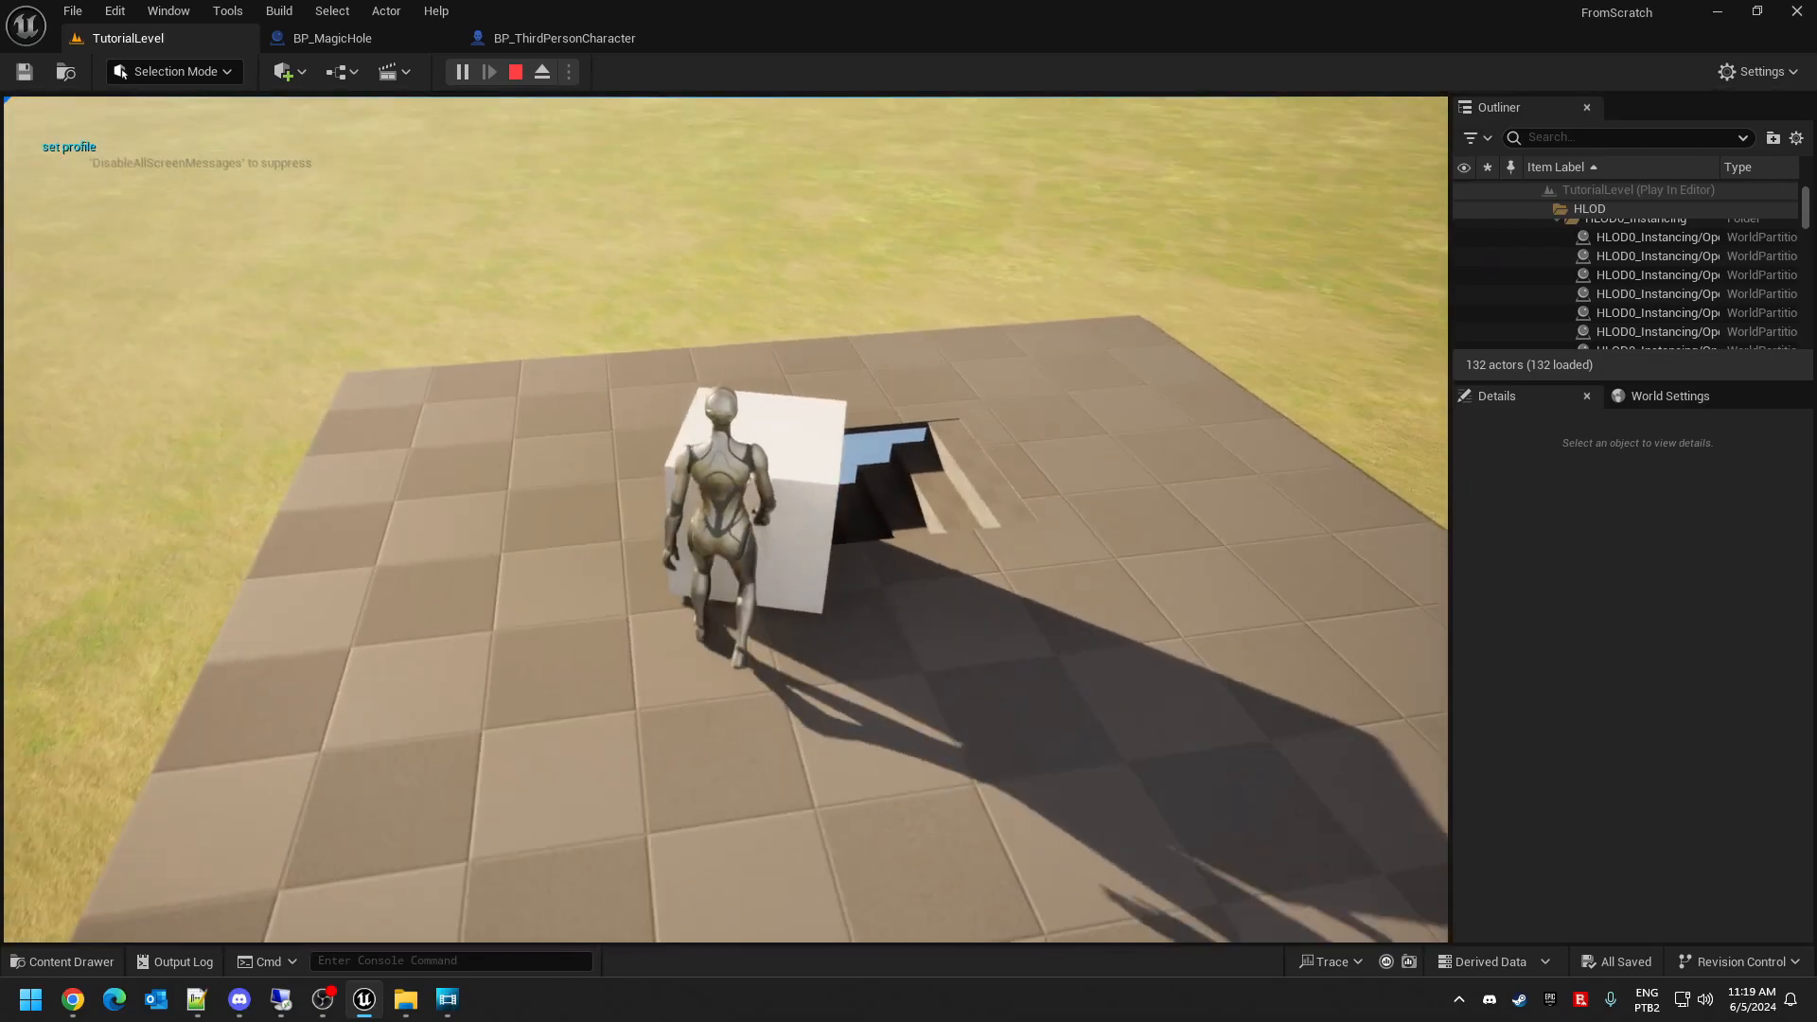
key("d")
key("w")
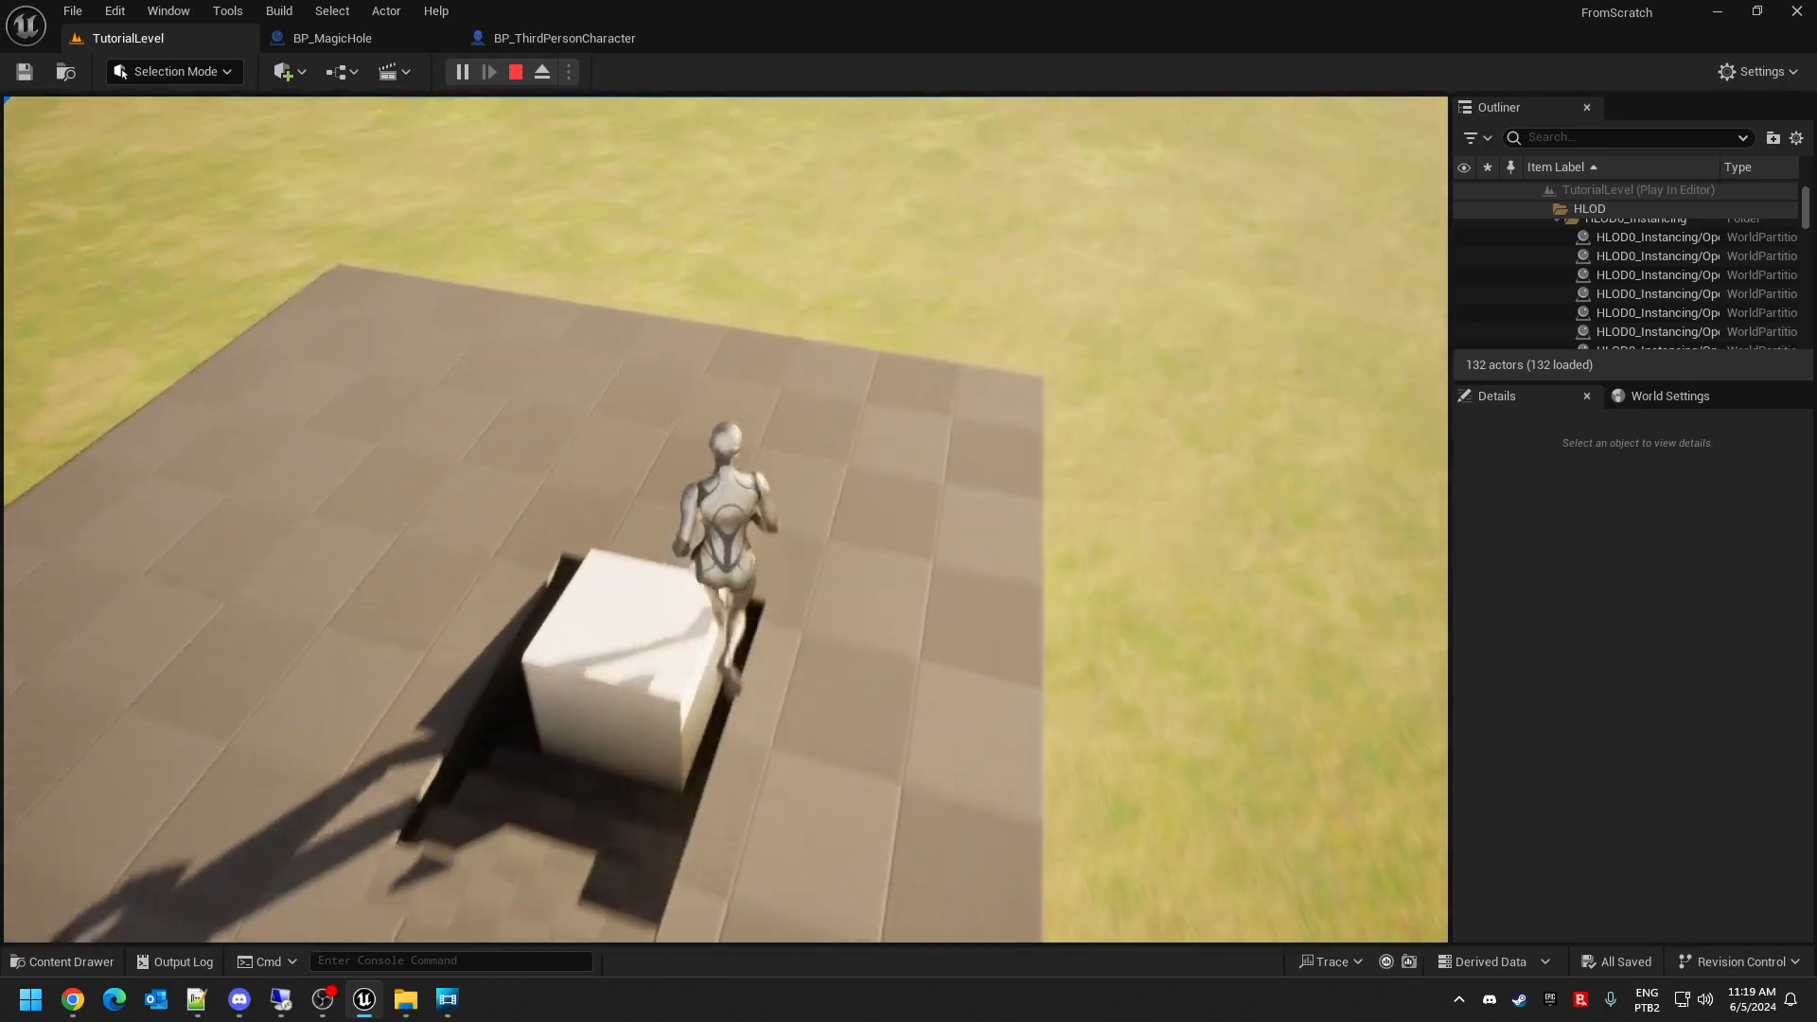
key("a")
key("s")
key("w")
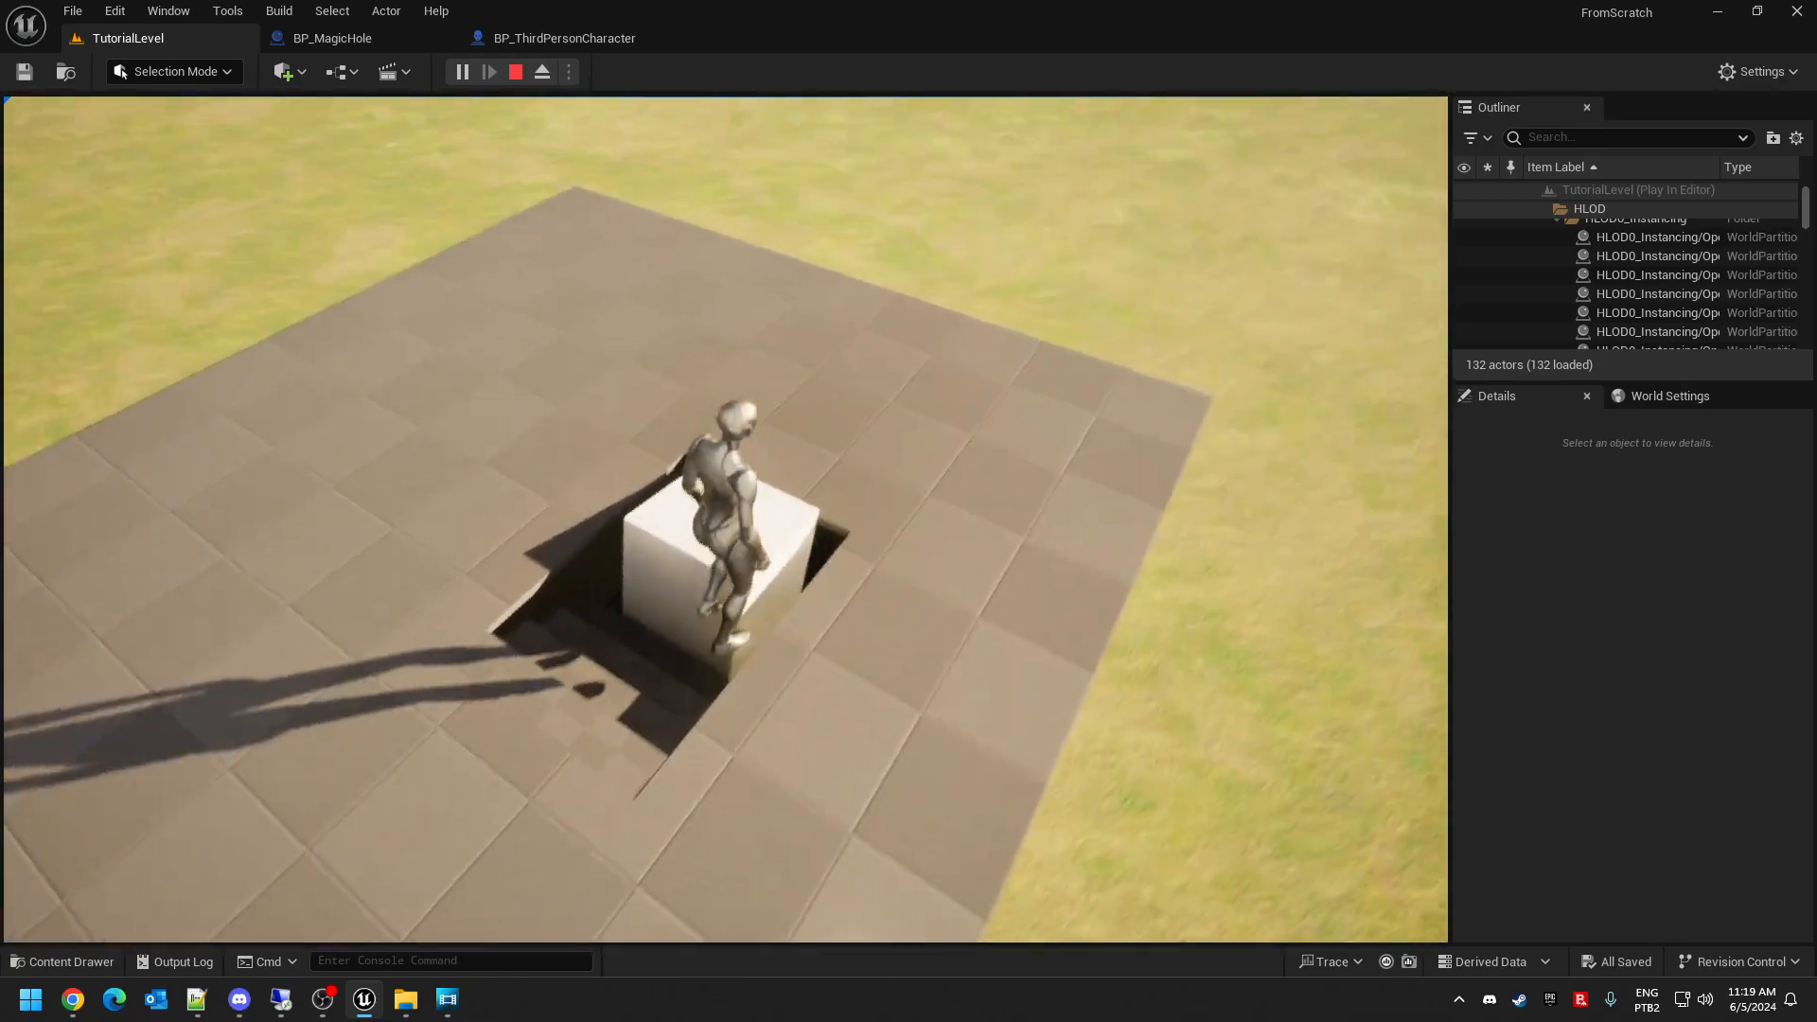
key("d")
key("w")
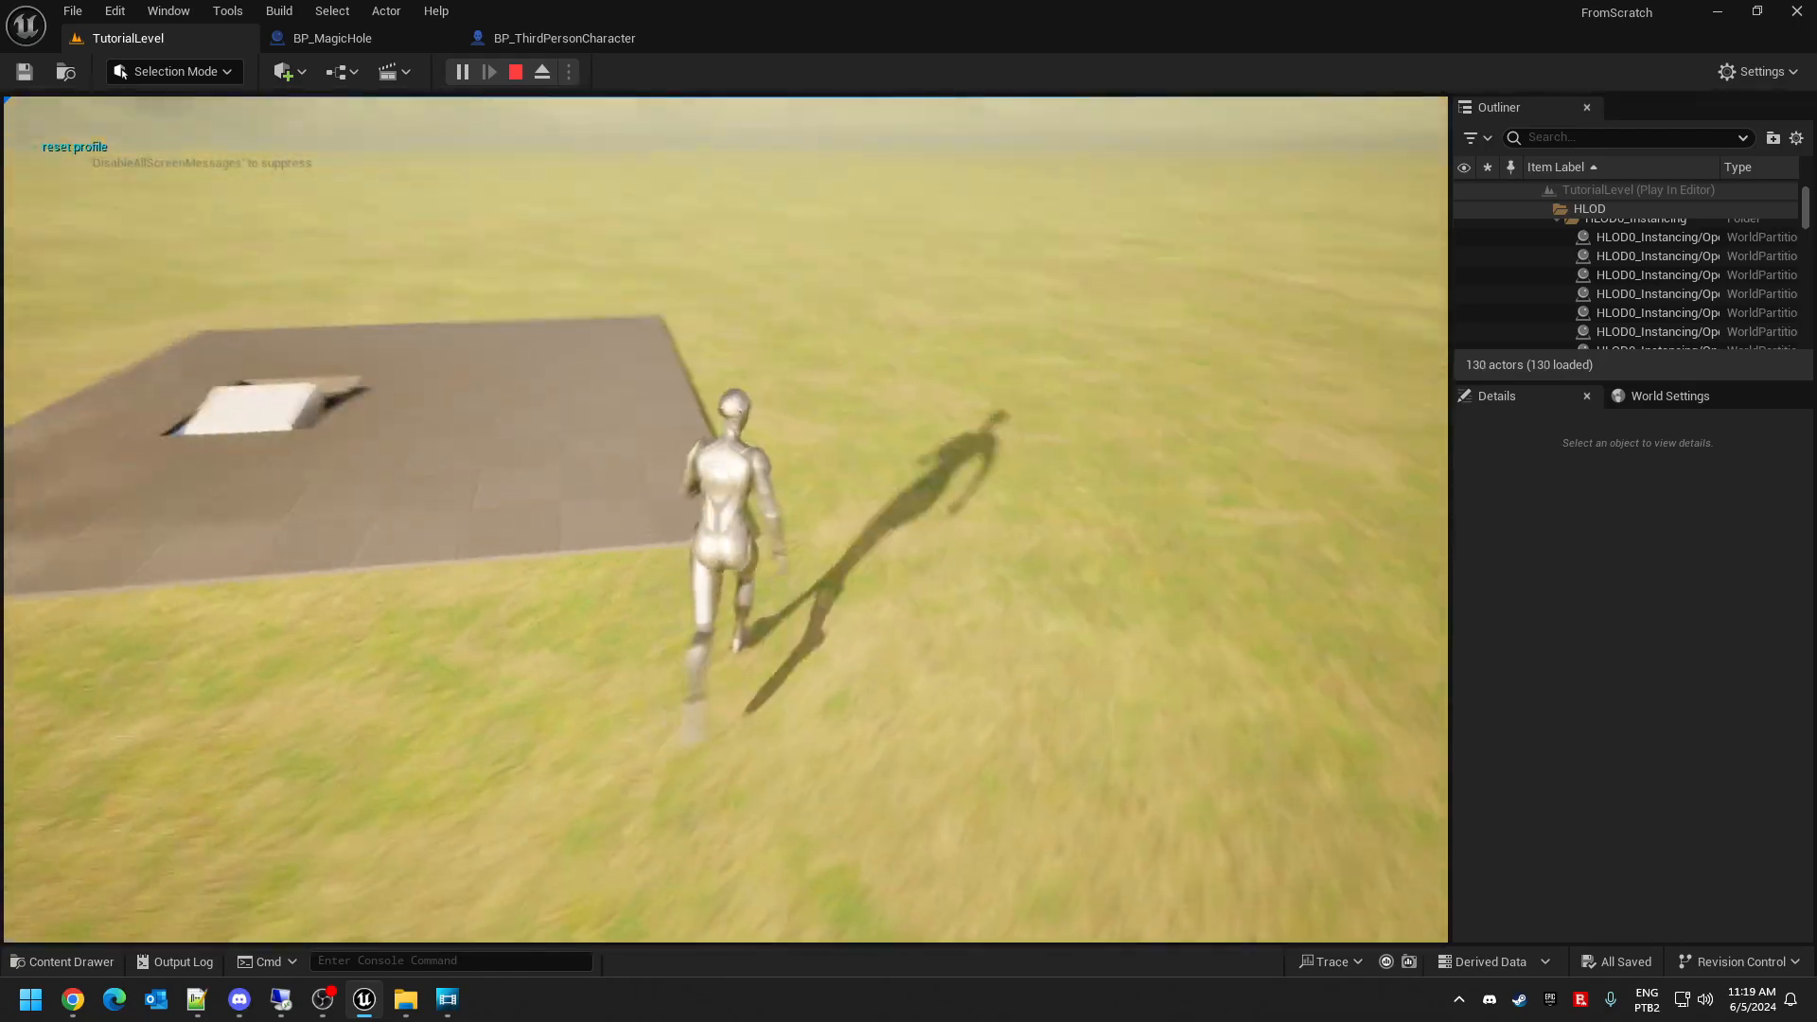
key("w")
key("a")
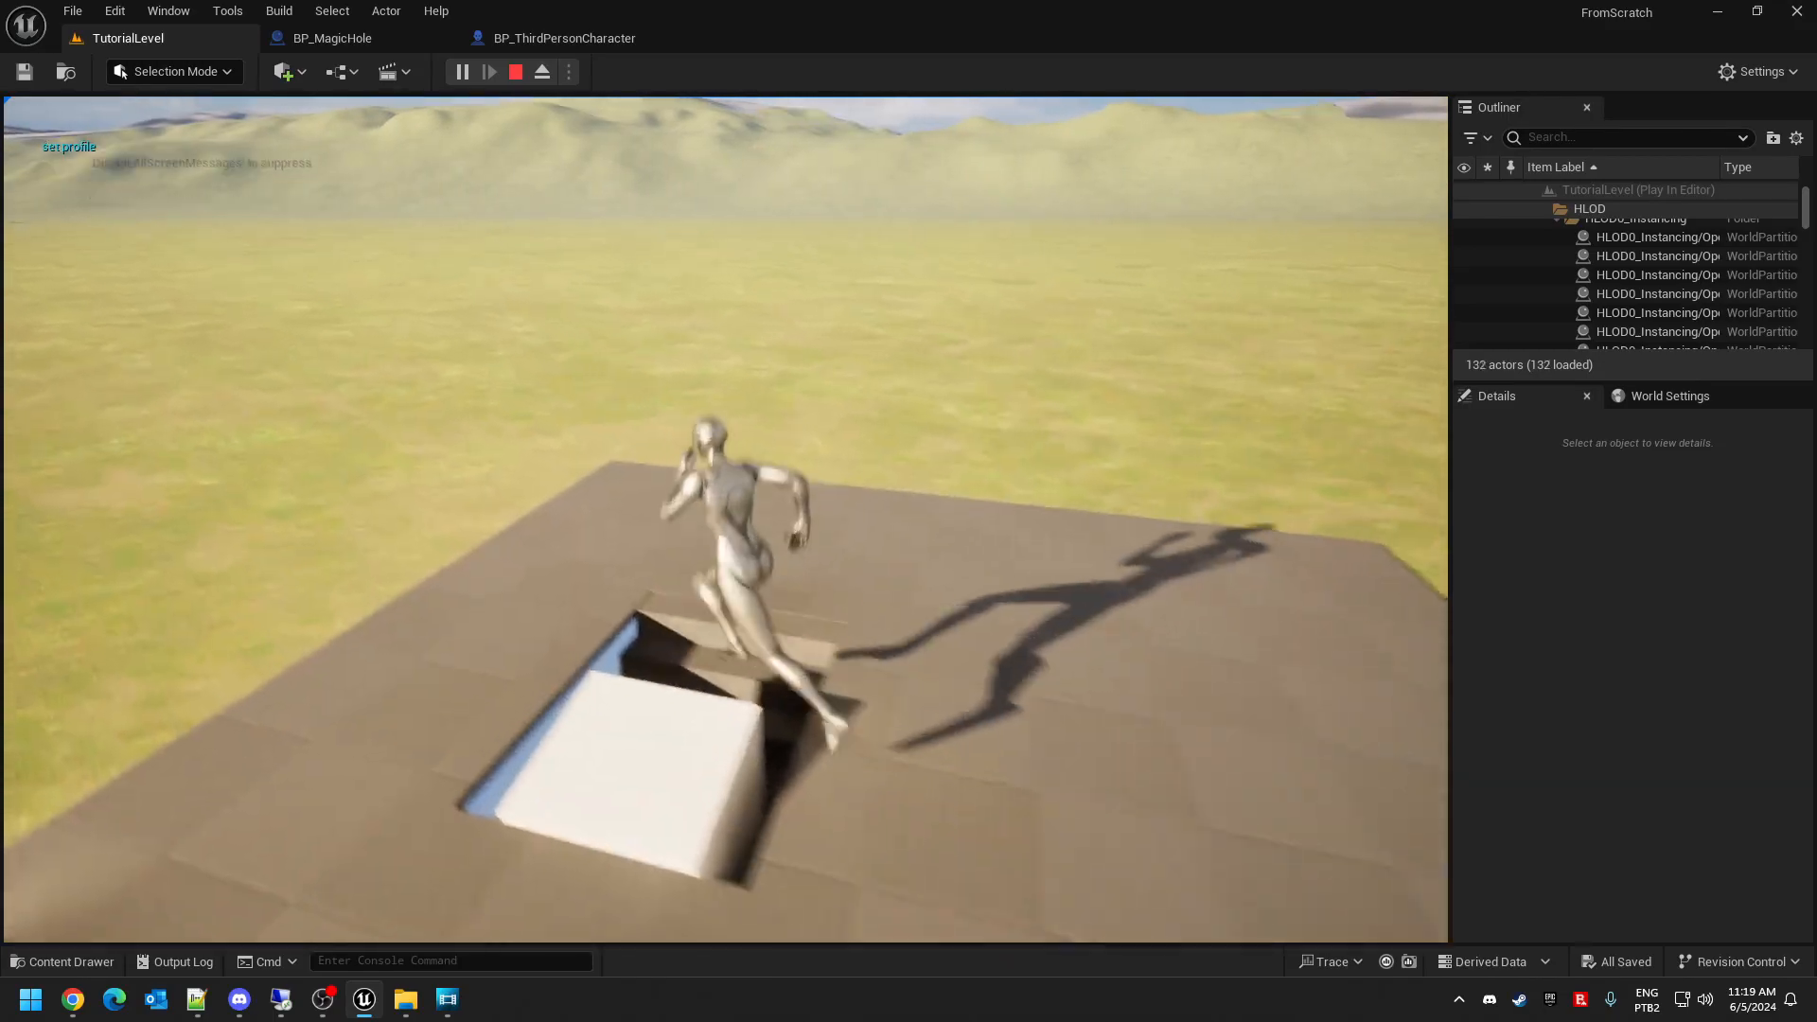
key("w")
key("Escape")
- Move the cube away from the magic hole to the far corner of the tiled floor
mouse_move(962, 380)
right_mouse_down()
mouse_move(738, 388)
mouse_move(644, 416)
mouse_move(961, 380)
right_mouse_up()
key("s")
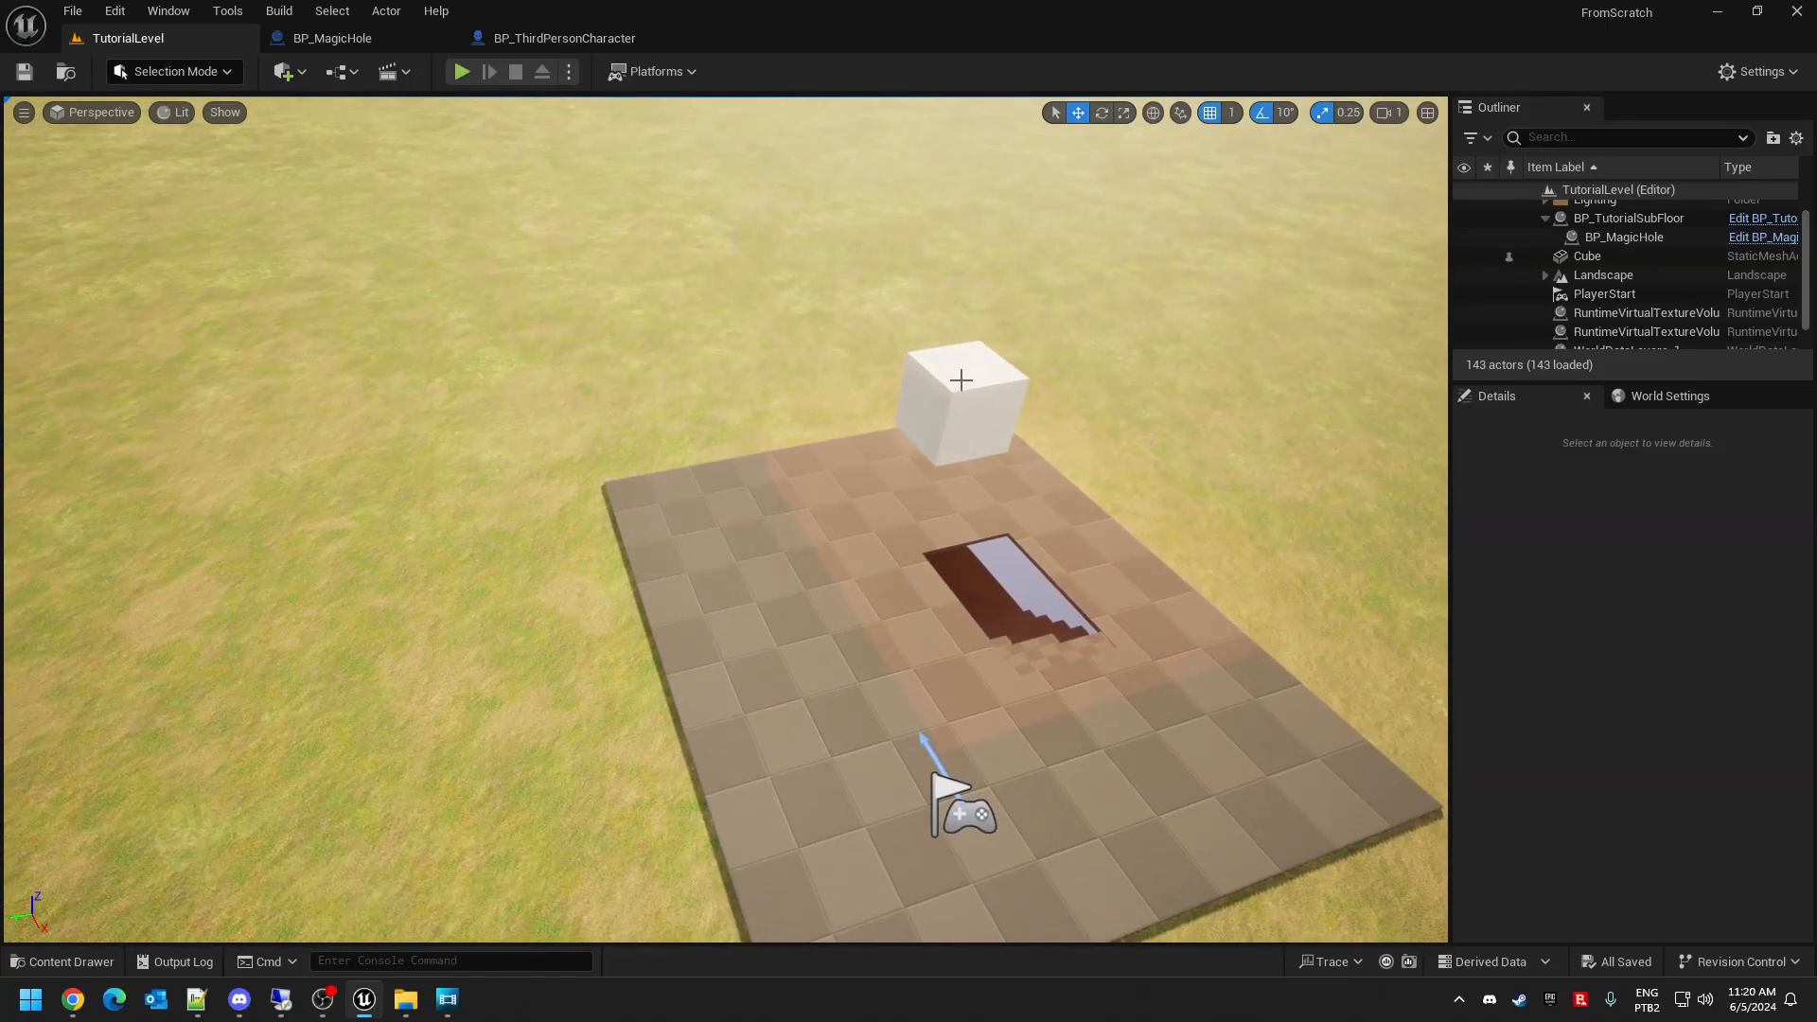
left_click(961, 379)
left_click_drag(906, 414, 653, 561)
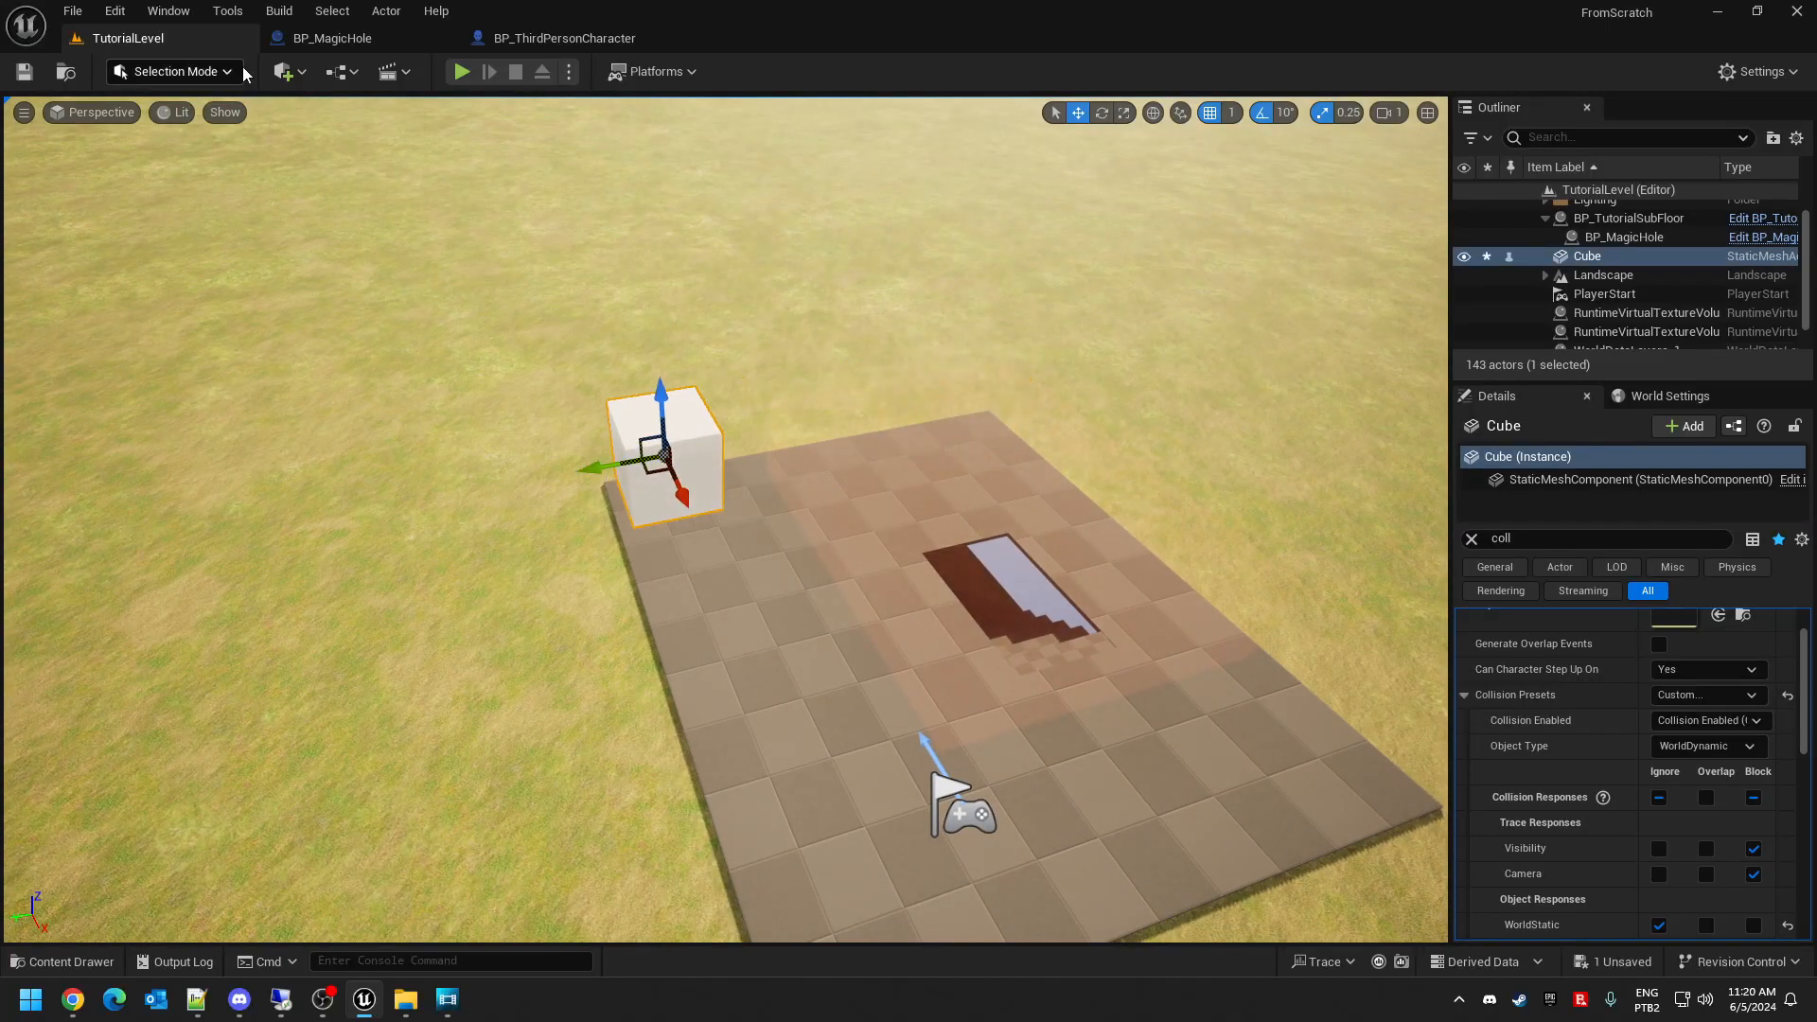
- Play-test the level again by walking the character down the magic hole's stairs, back up and off the floor
key("alt+p")
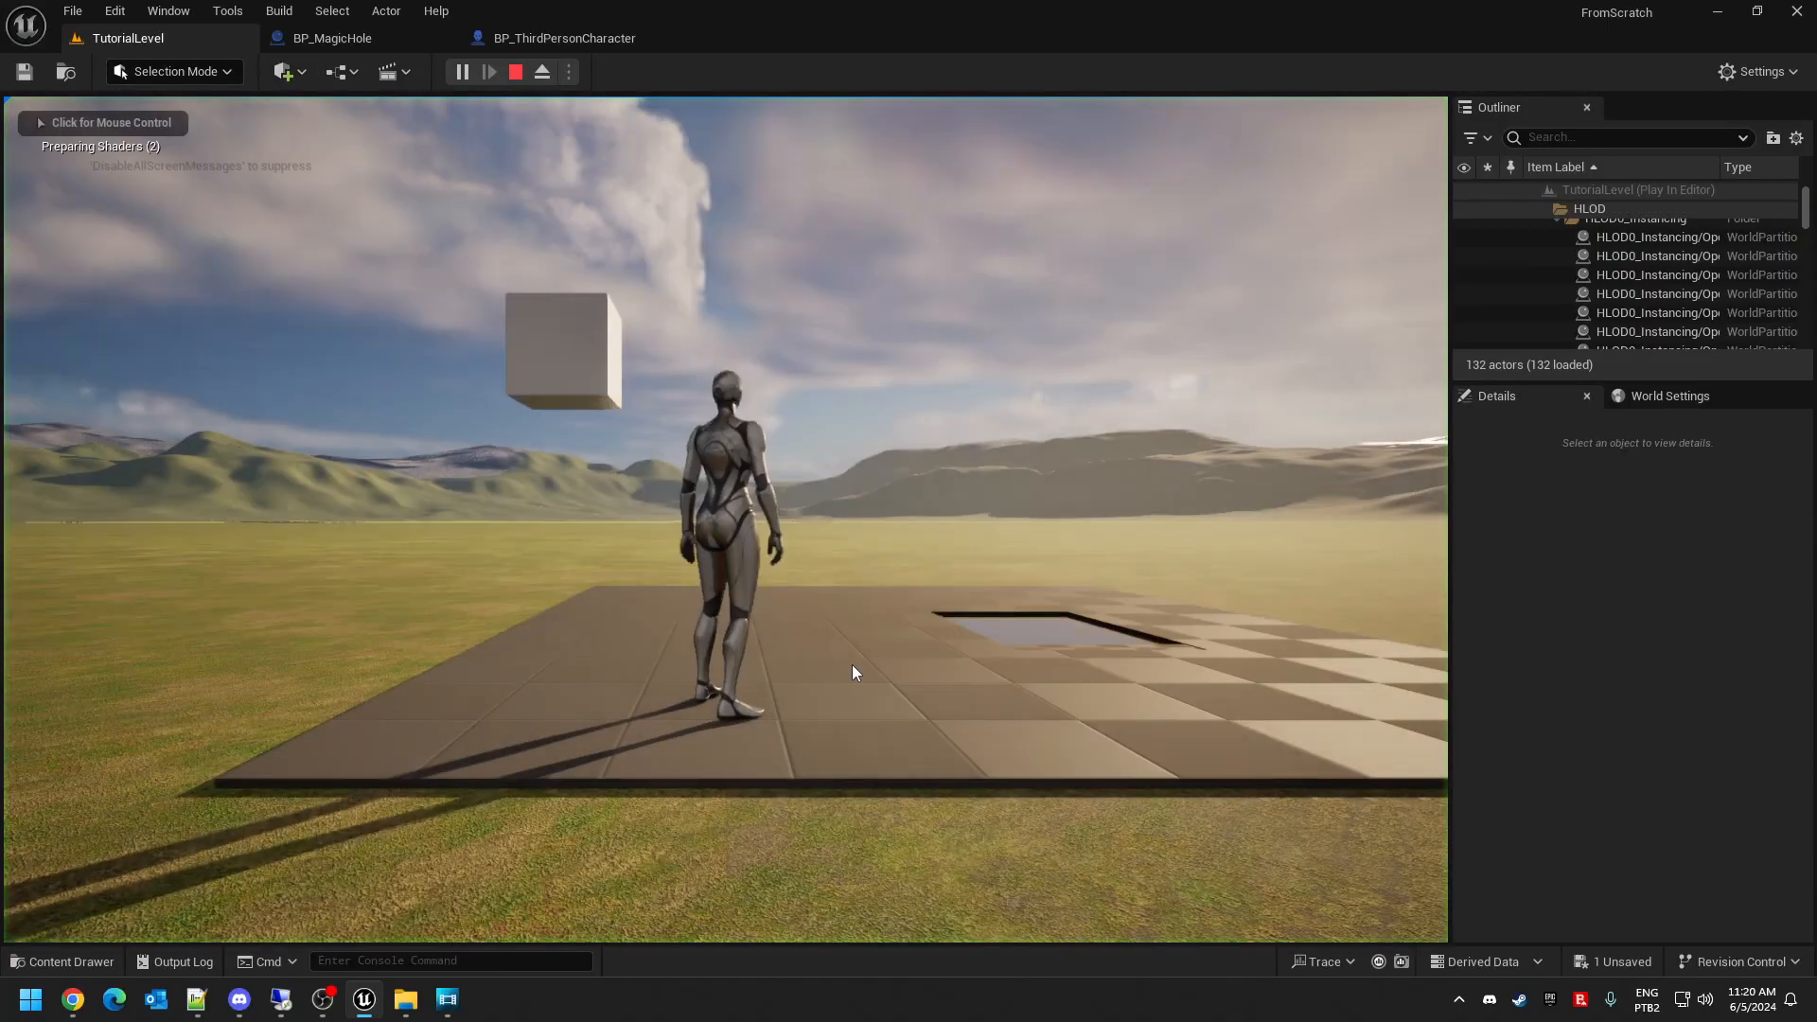
key("w")
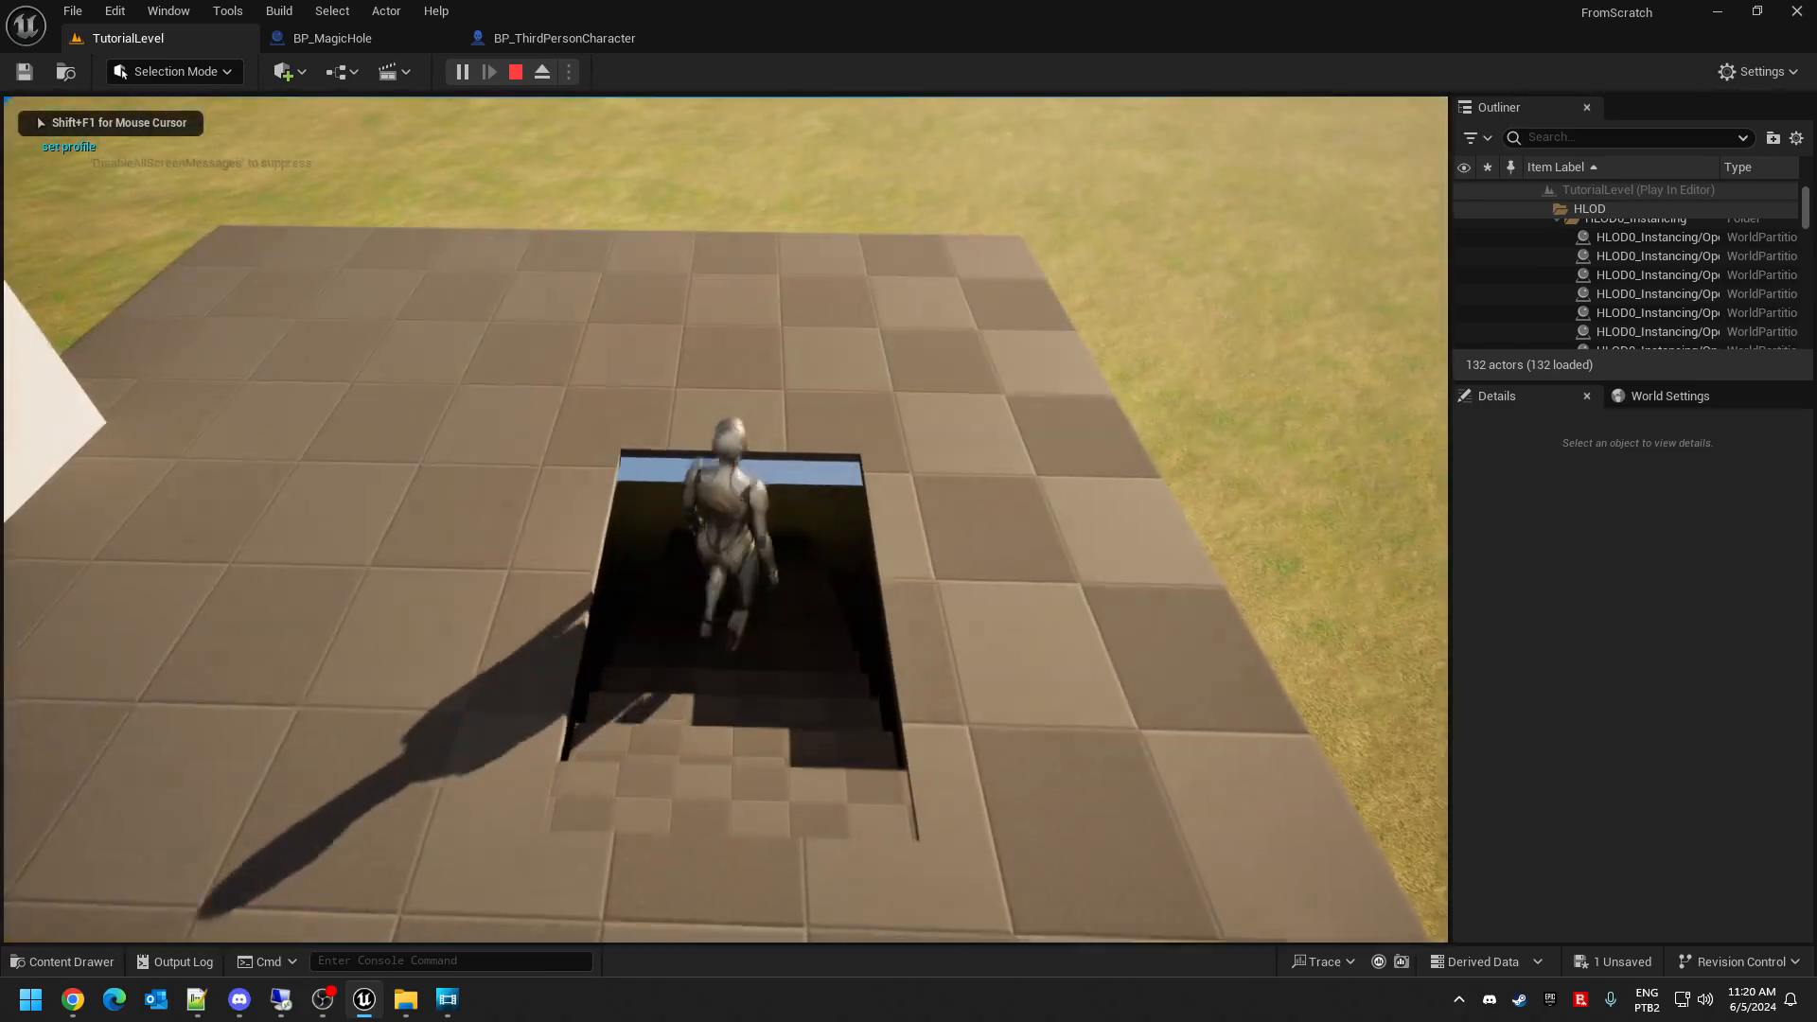
key("s")
key("w")
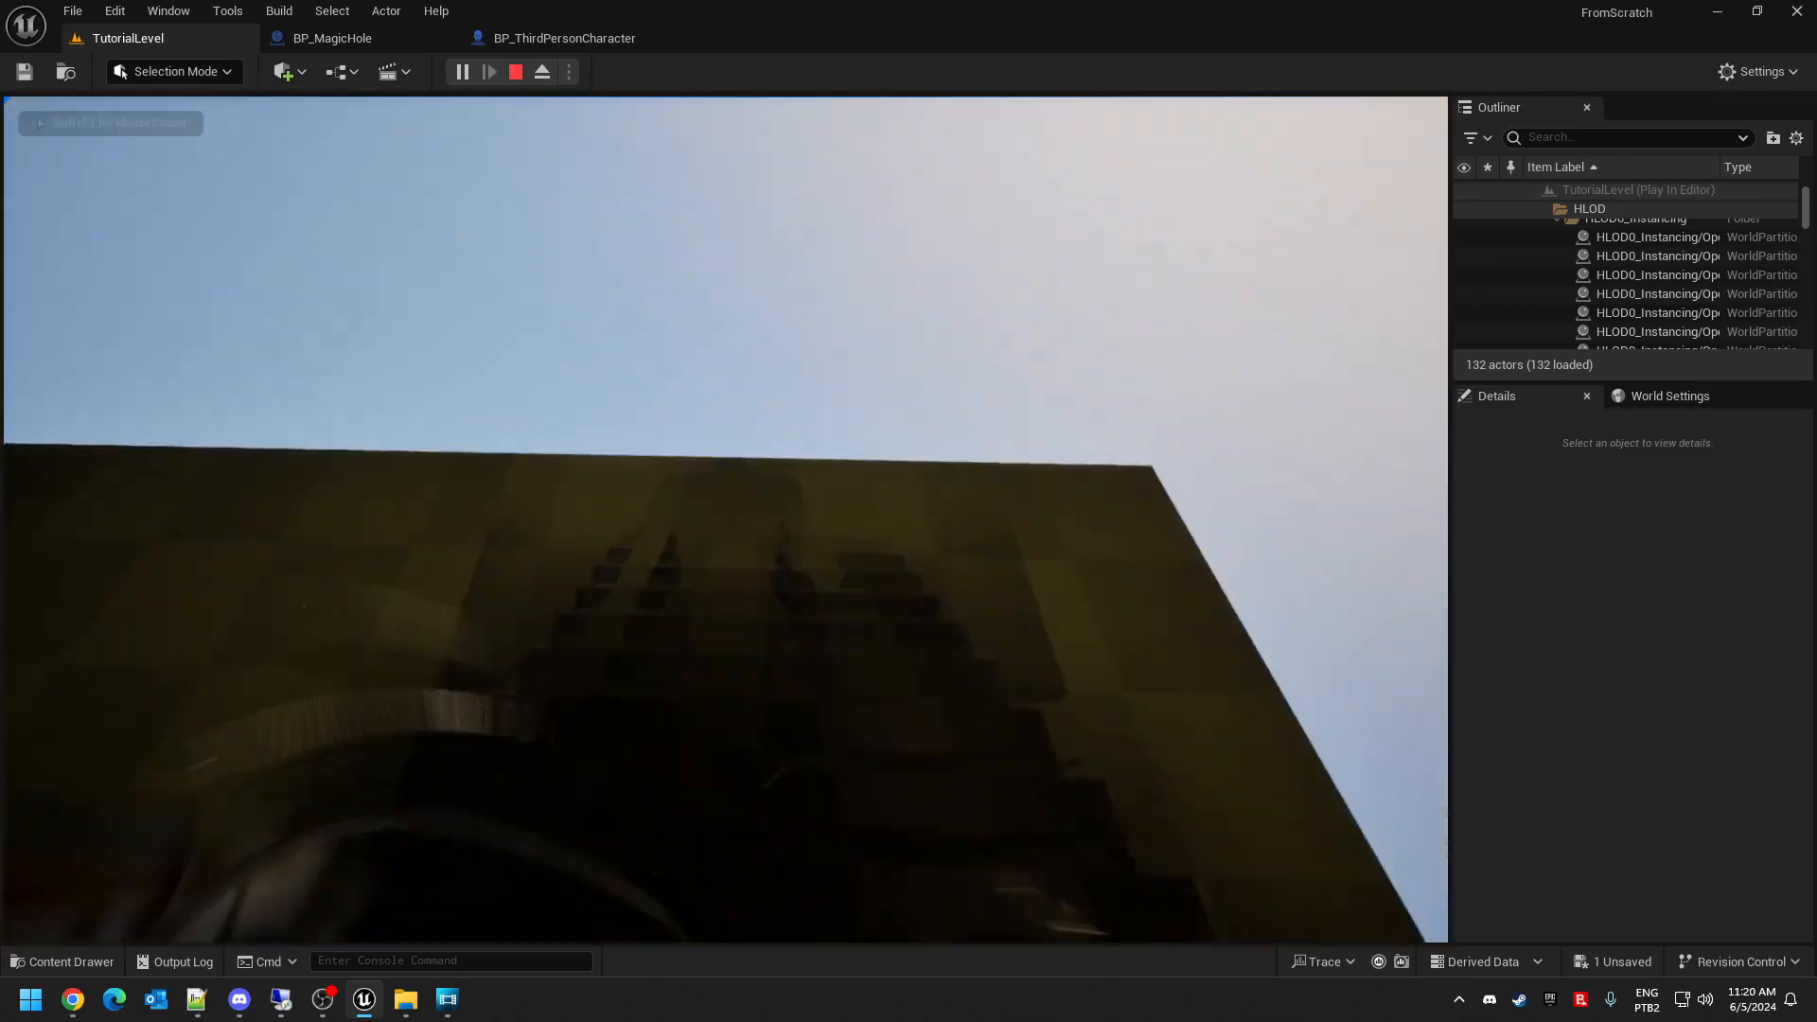
key("s")
key("w")
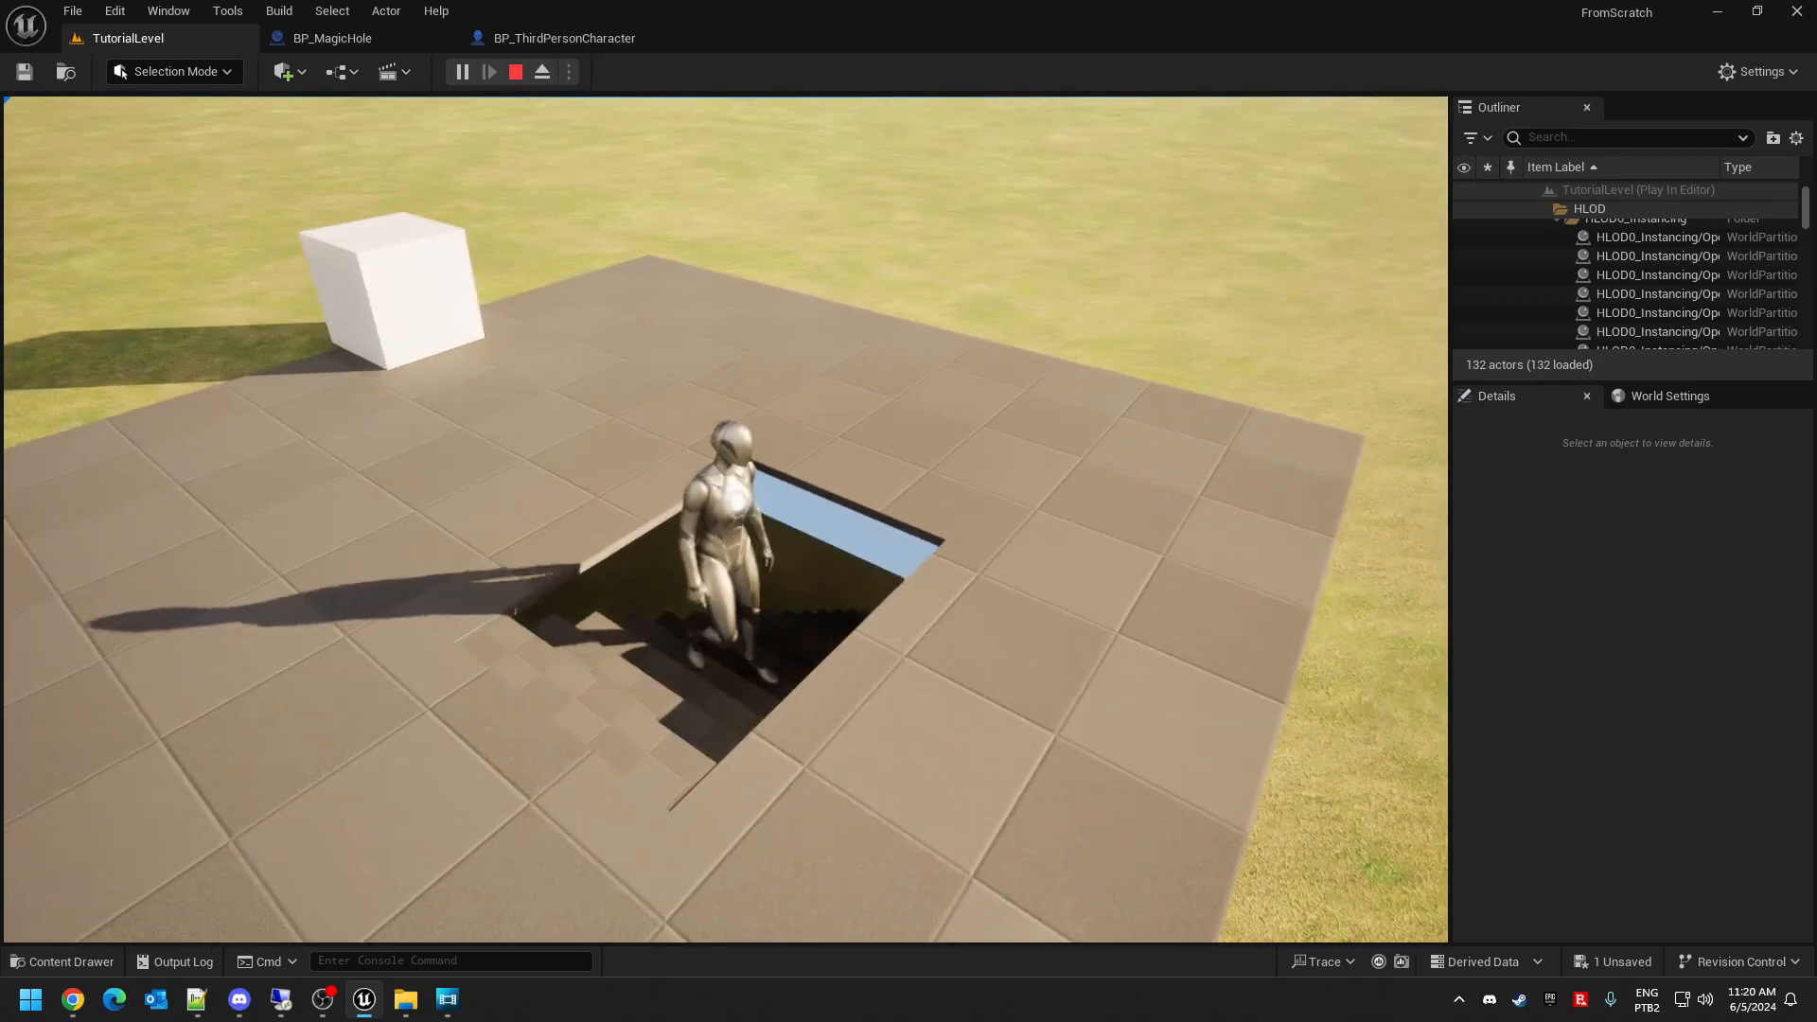
key("s")
key("w")
key("s")
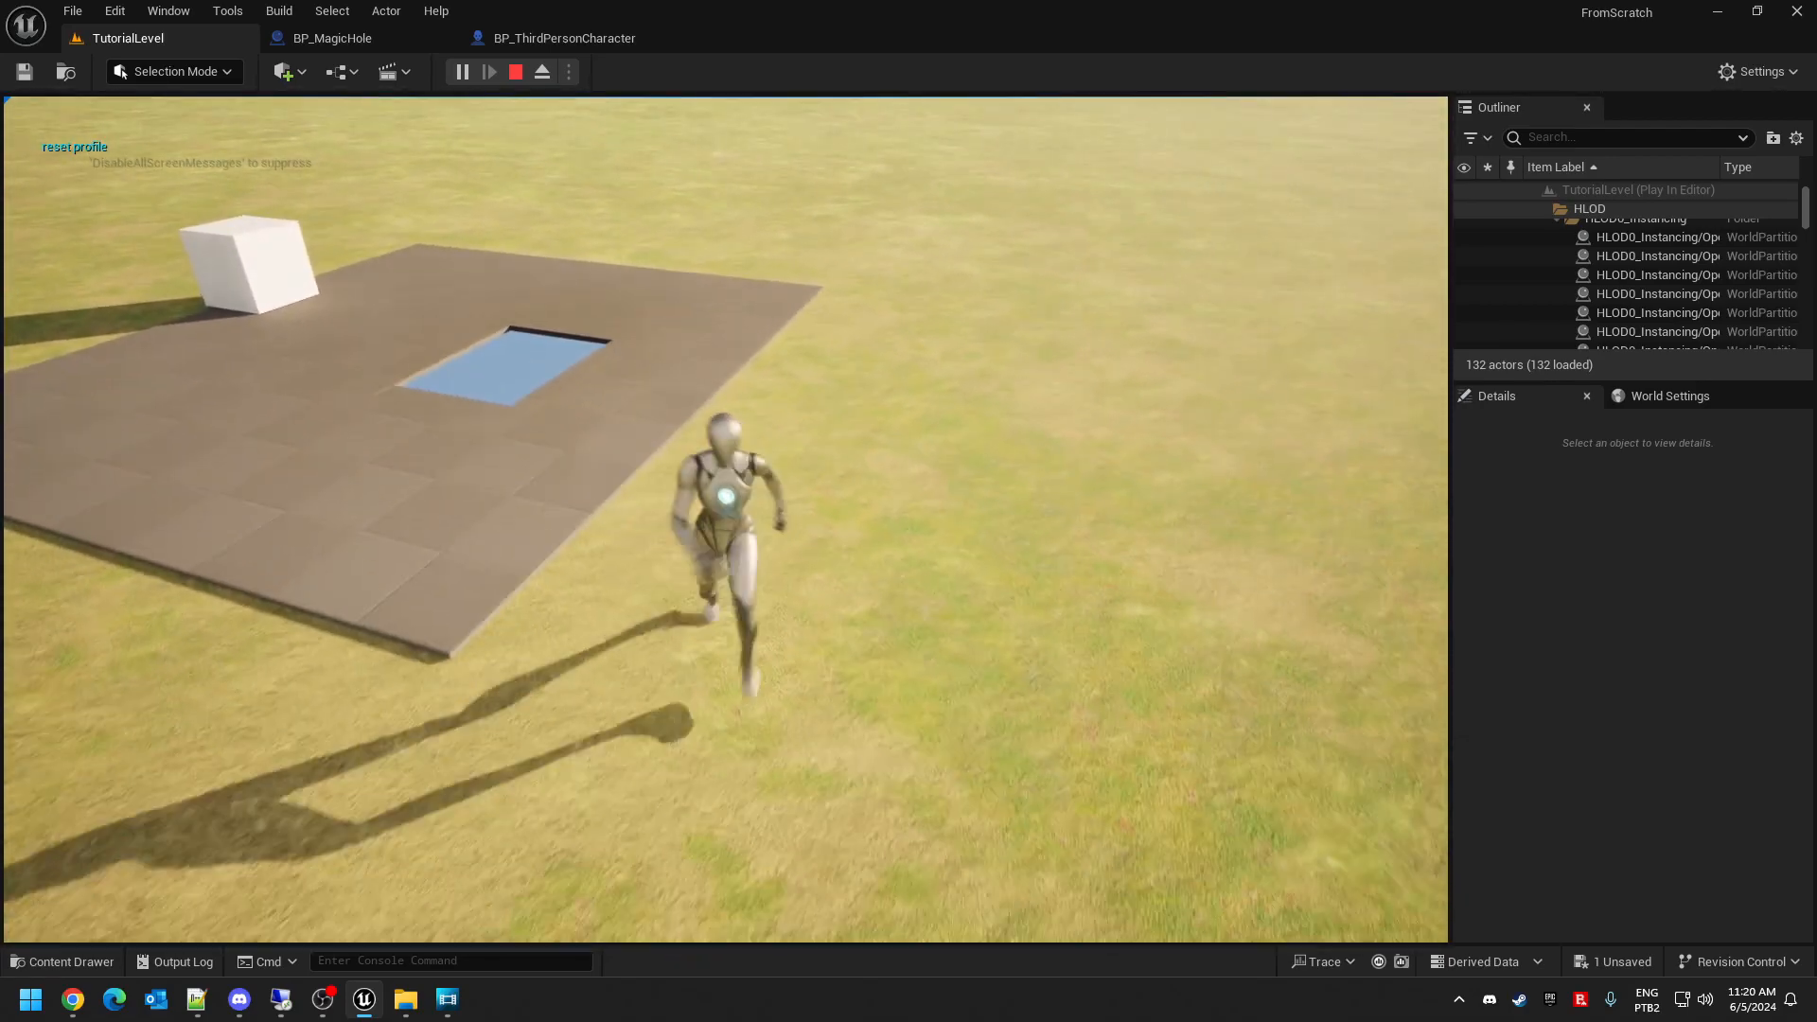
- Jump the character back onto the floor and run around between the cube and the magic hole to test the profile switching
key("w")
key("space")
key("w")
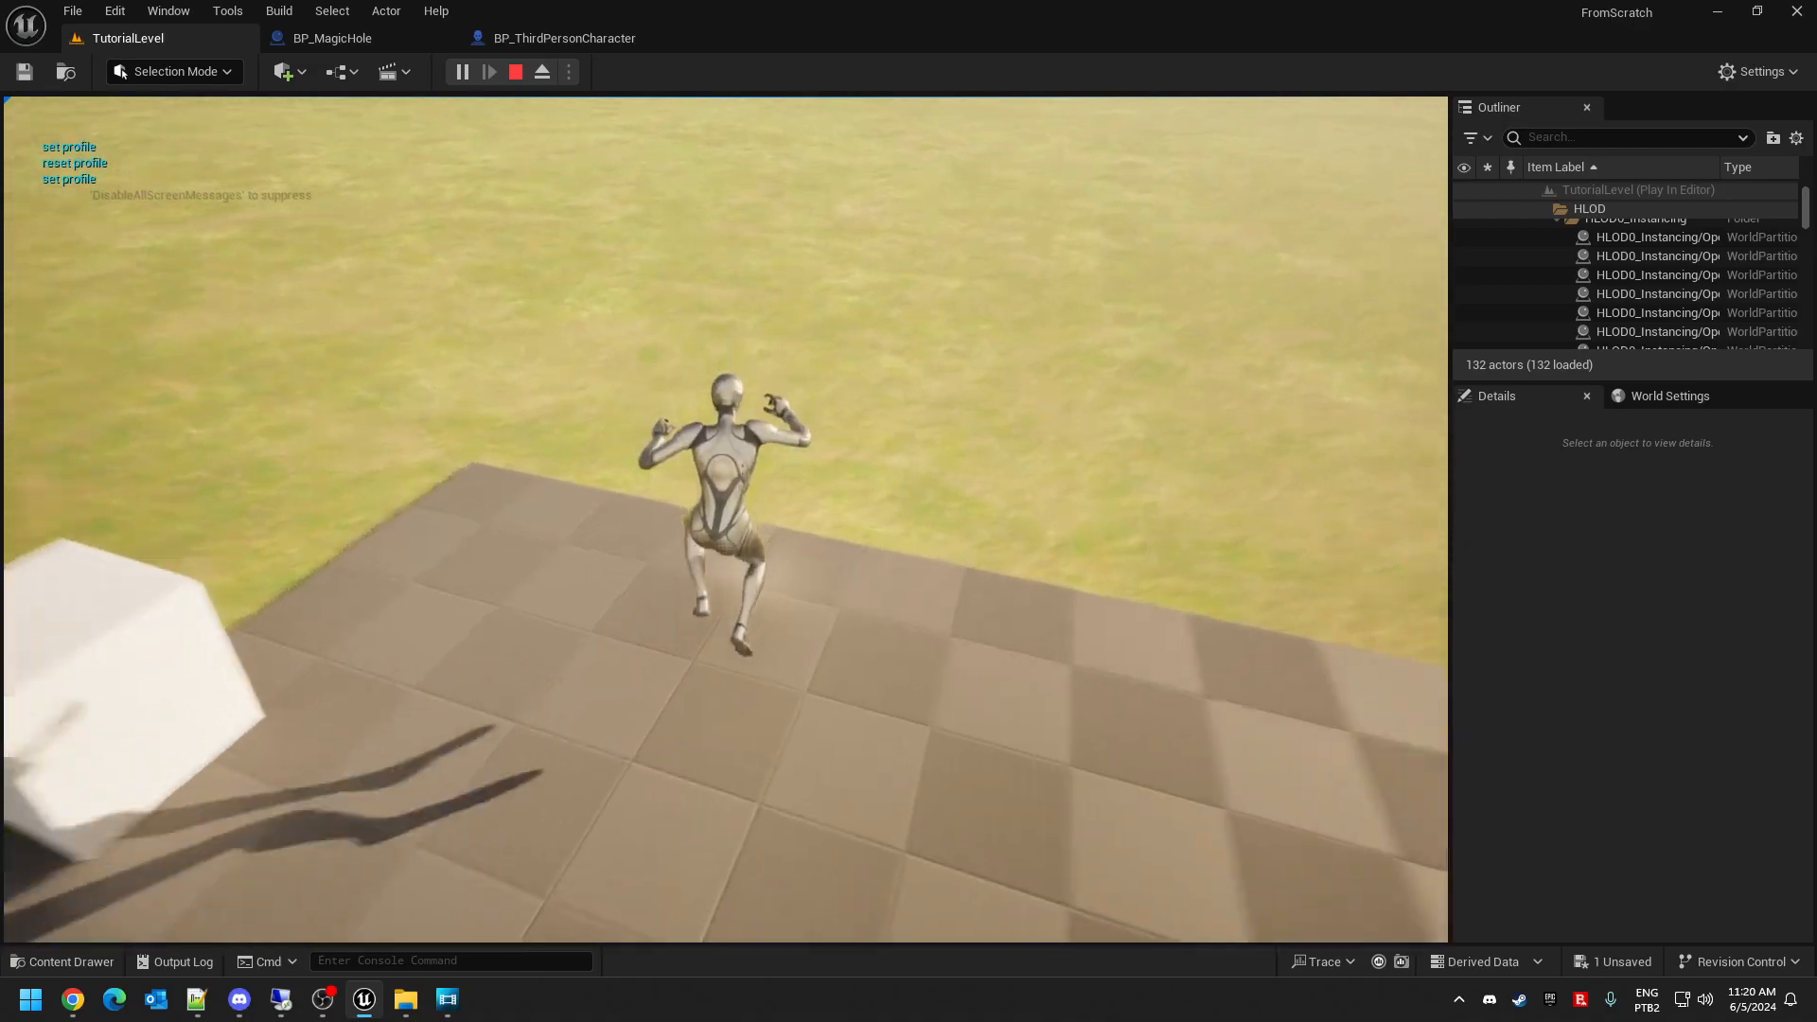
key("a")
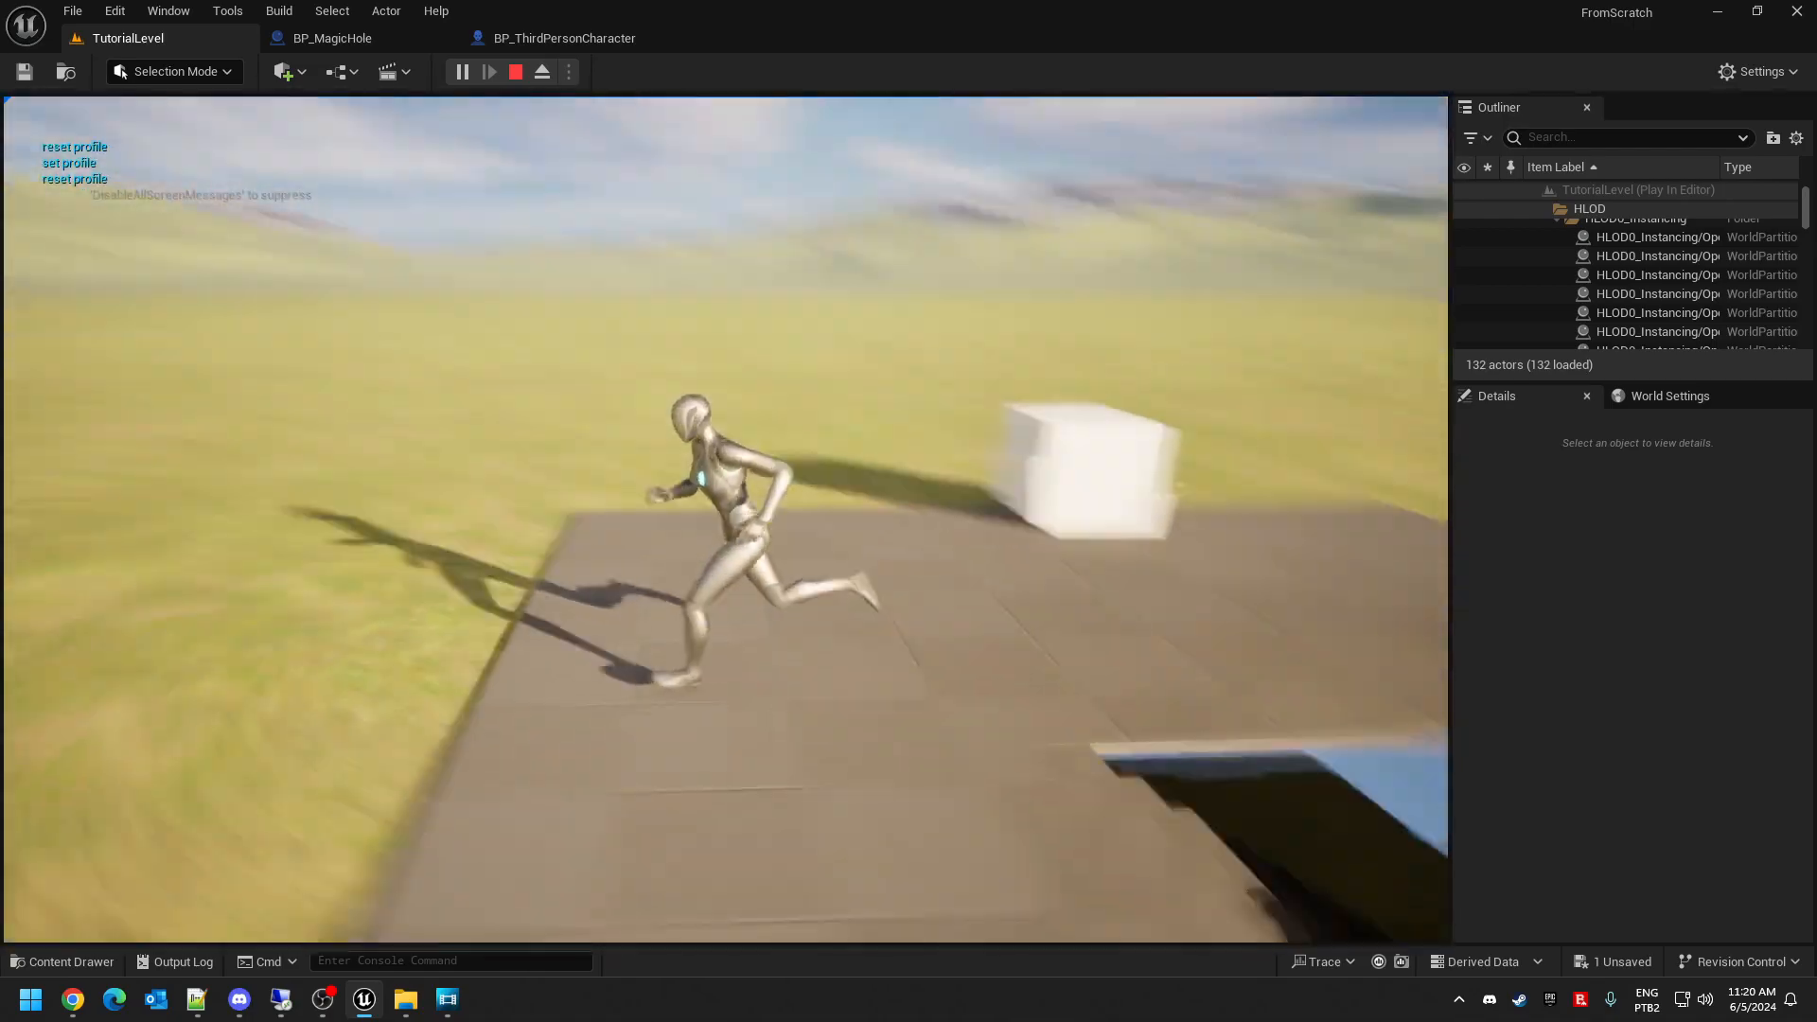
key("w")
key("a")
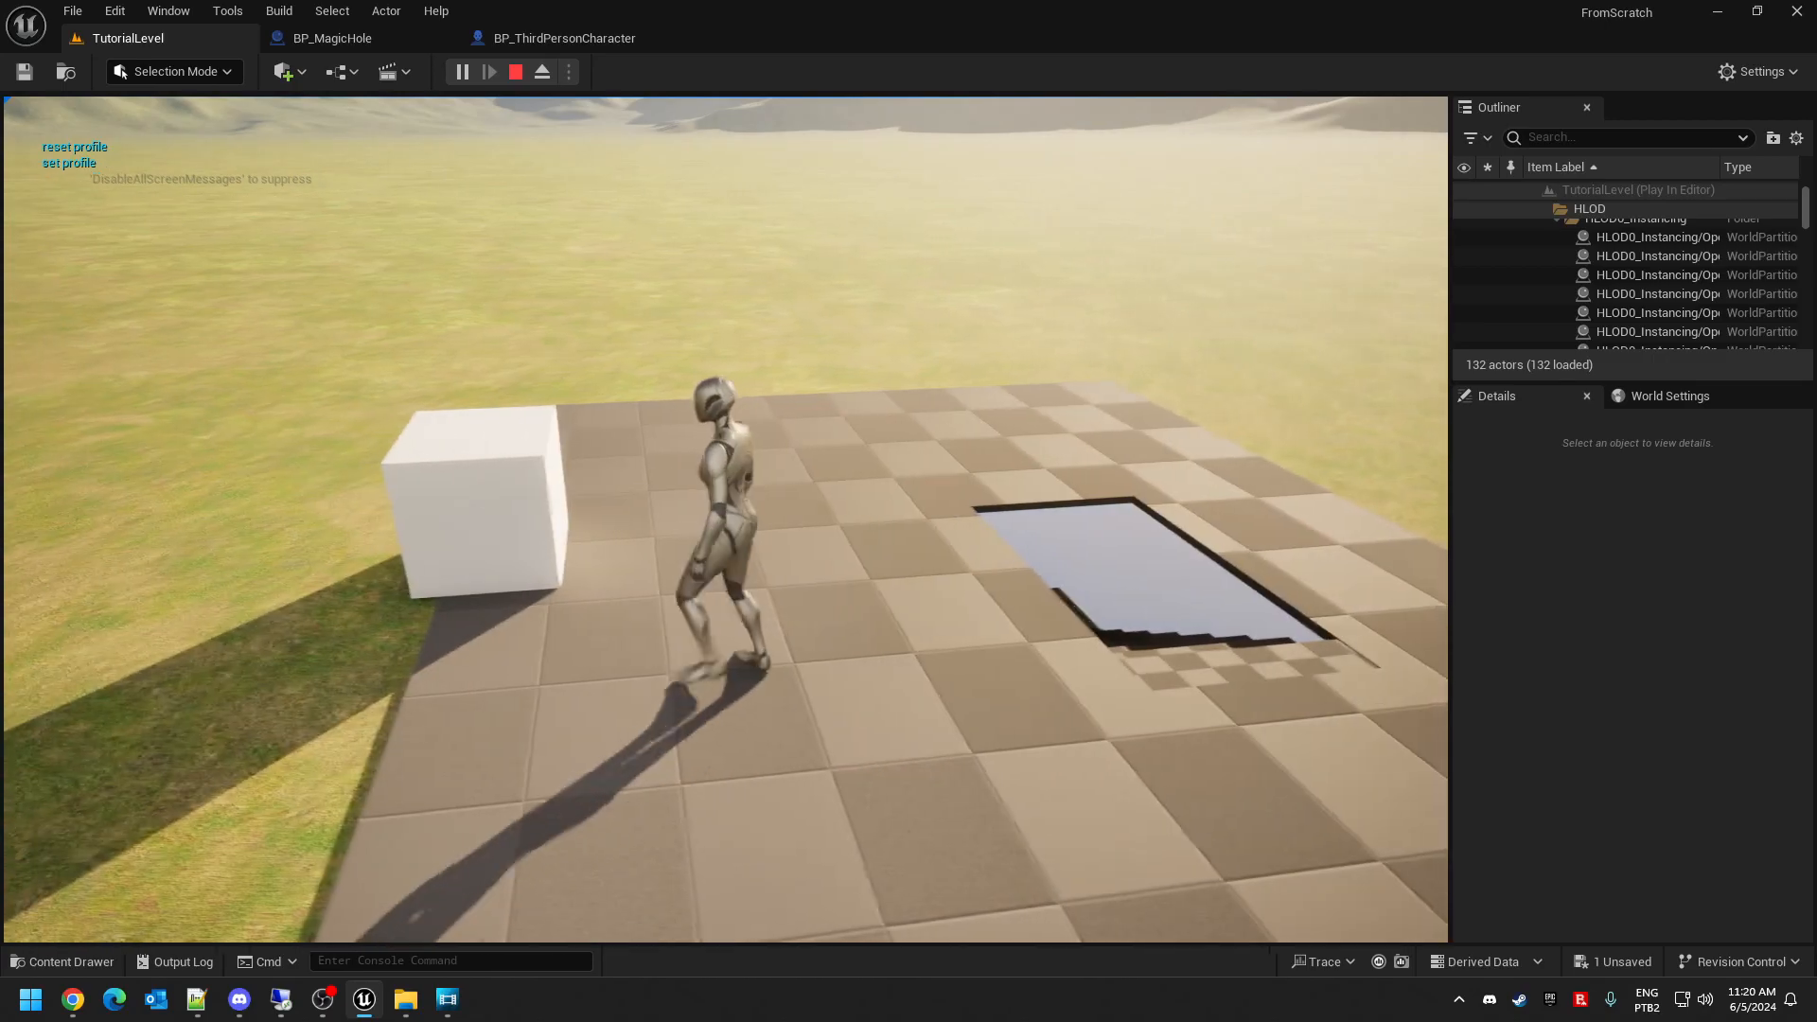